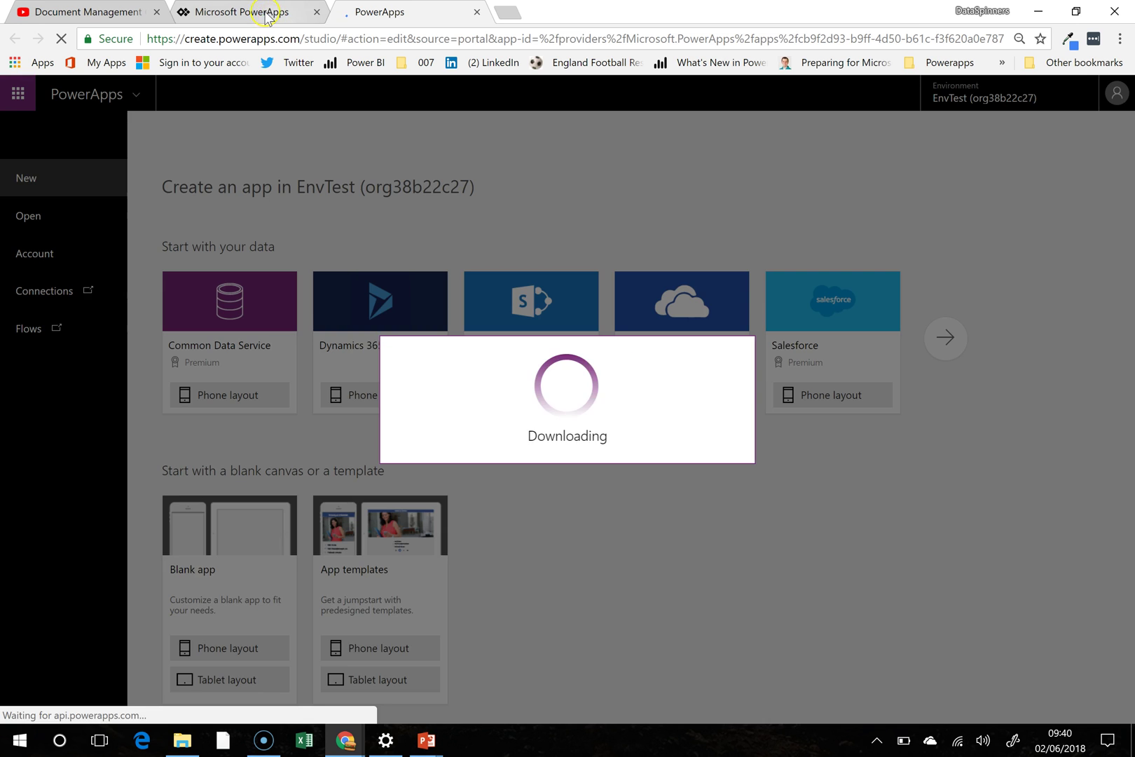
Step: Switch the PowerApps portal environment to DataSpinners (default) and back to EnvTest, returning to the DocManagementLite editor
{"action": "left_click", "coordinate": [280, 28]}
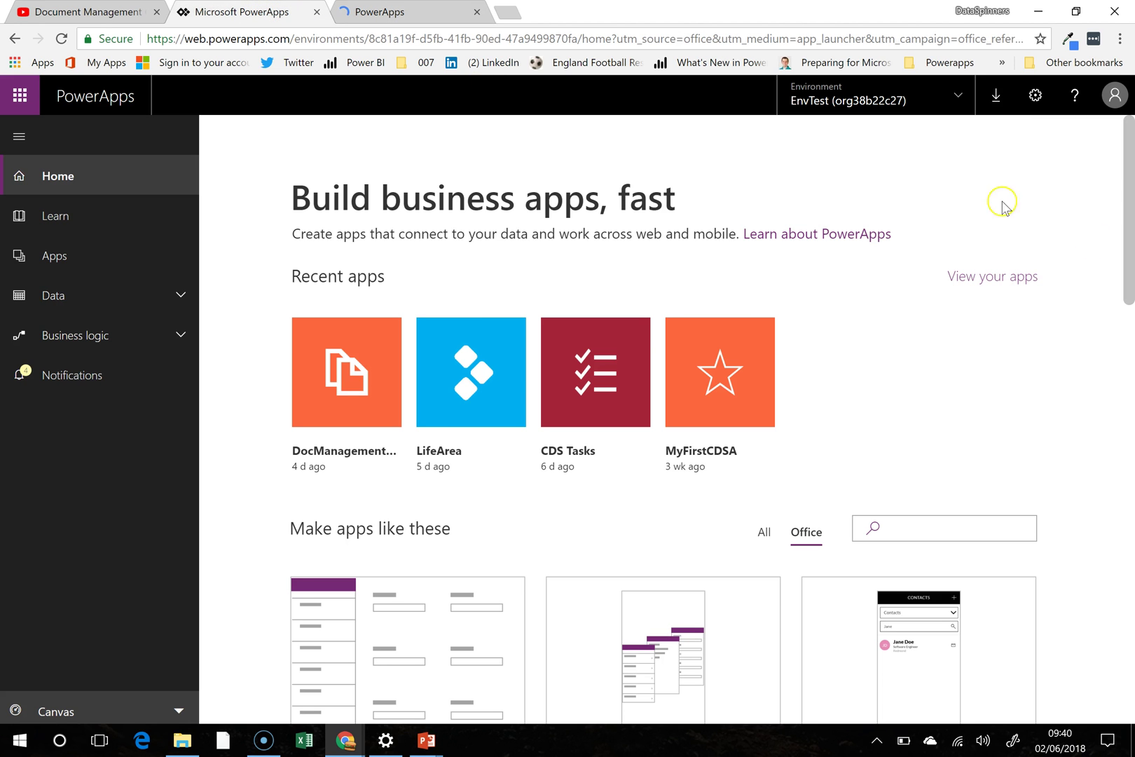
{"action": "left_click", "coordinate": [955, 95]}
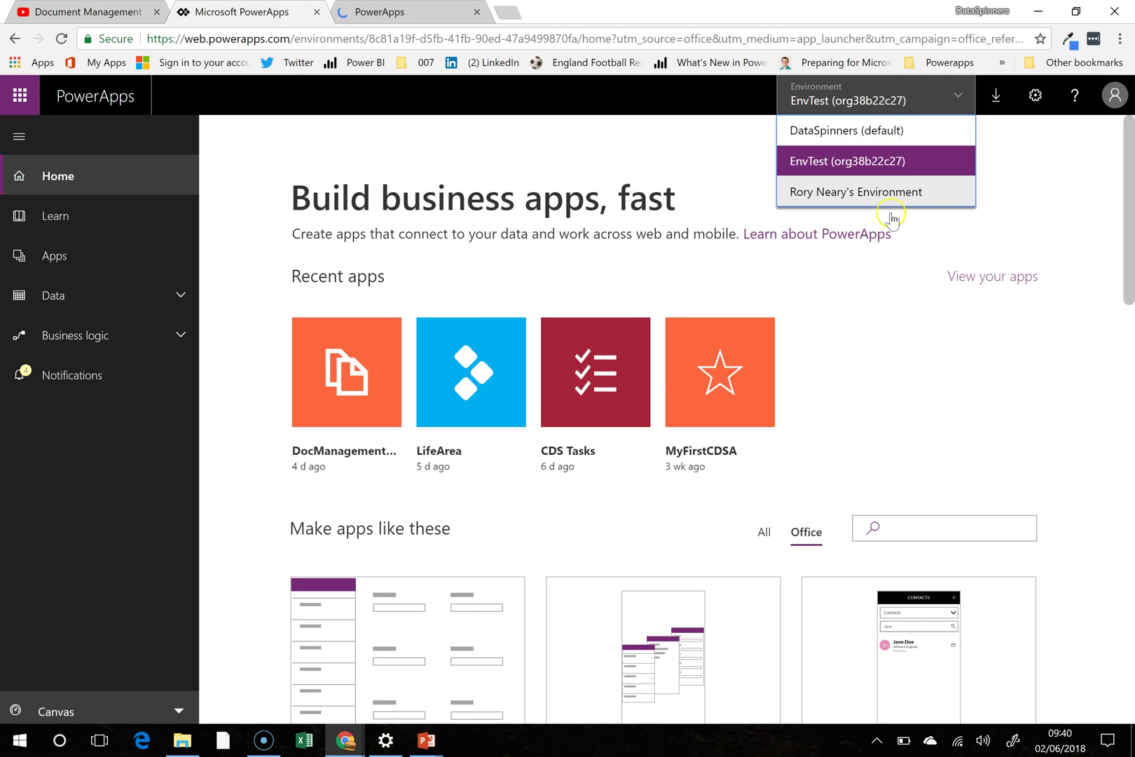
{"action": "left_click", "coordinate": [889, 133]}
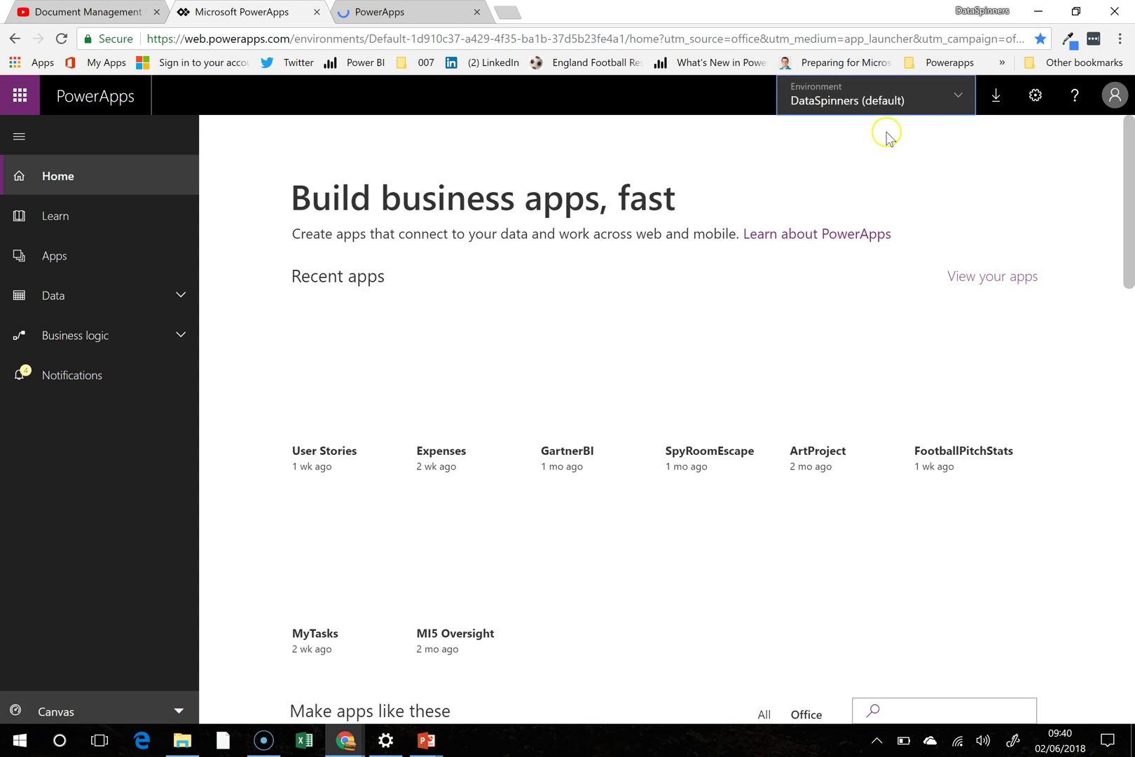
{"action": "left_click", "coordinate": [958, 102]}
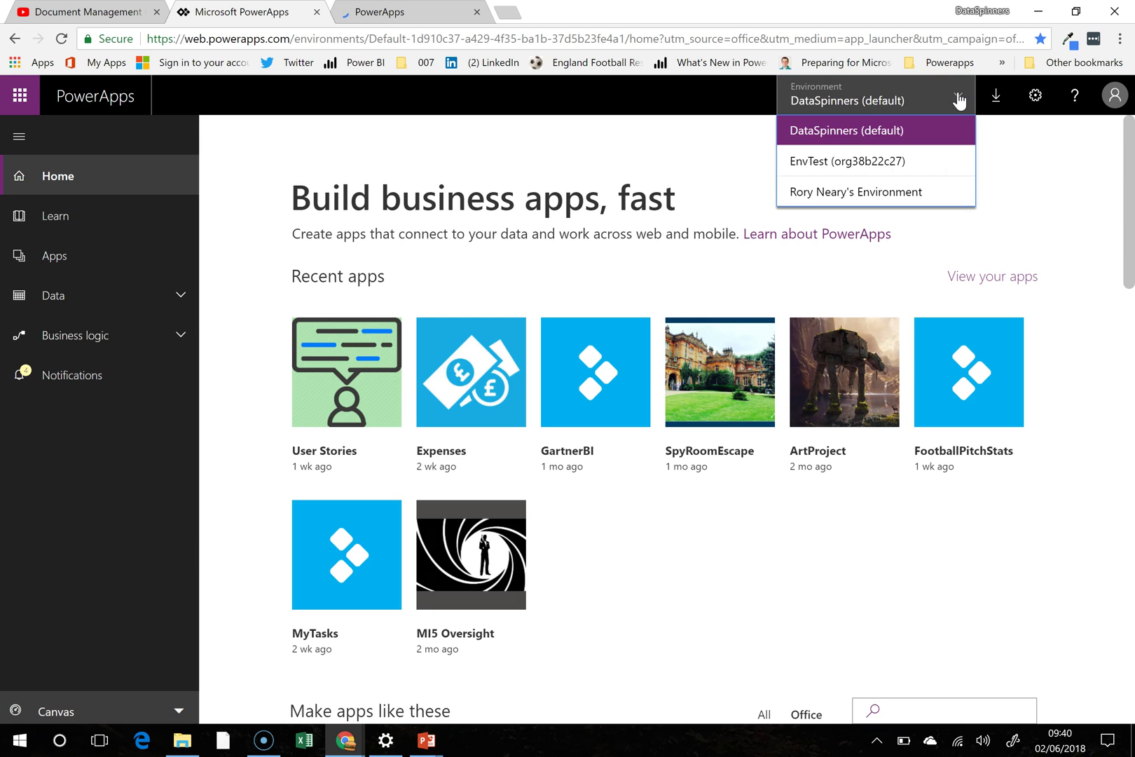
{"action": "left_click", "coordinate": [864, 165]}
{"action": "left_click", "coordinate": [382, 13]}
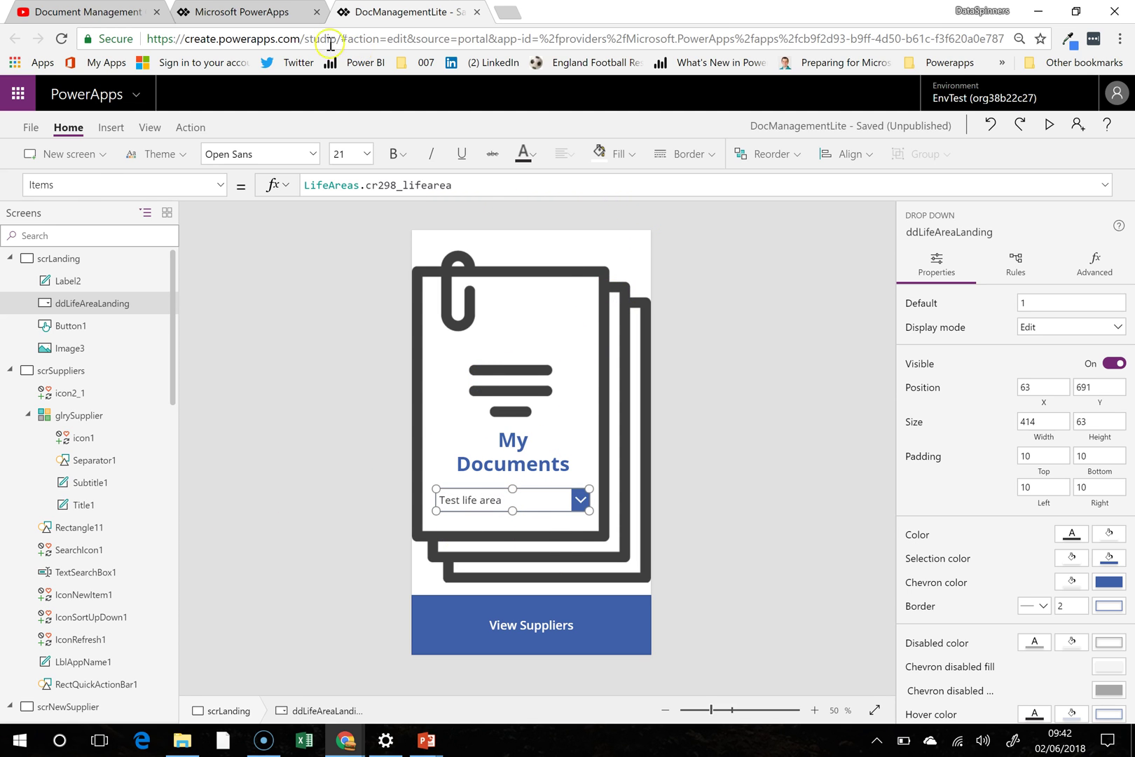
Step: Add a Settings gear icon to scrLanding and place it in the screen's upper-right corner, at about X 560, Y 6
{"action": "left_click", "coordinate": [111, 127]}
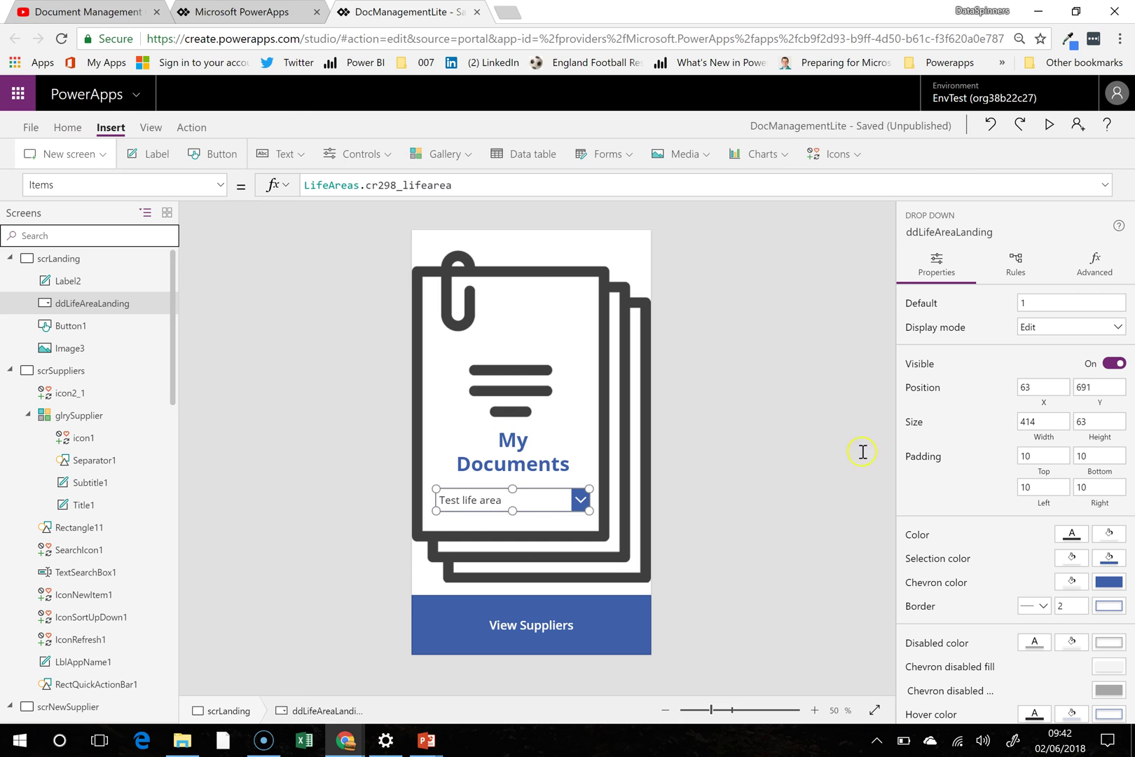
{"action": "left_click", "coordinate": [855, 159]}
{"action": "scroll", "coordinate": [884, 323], "scroll_direction": "down", "scroll_amount": 3}
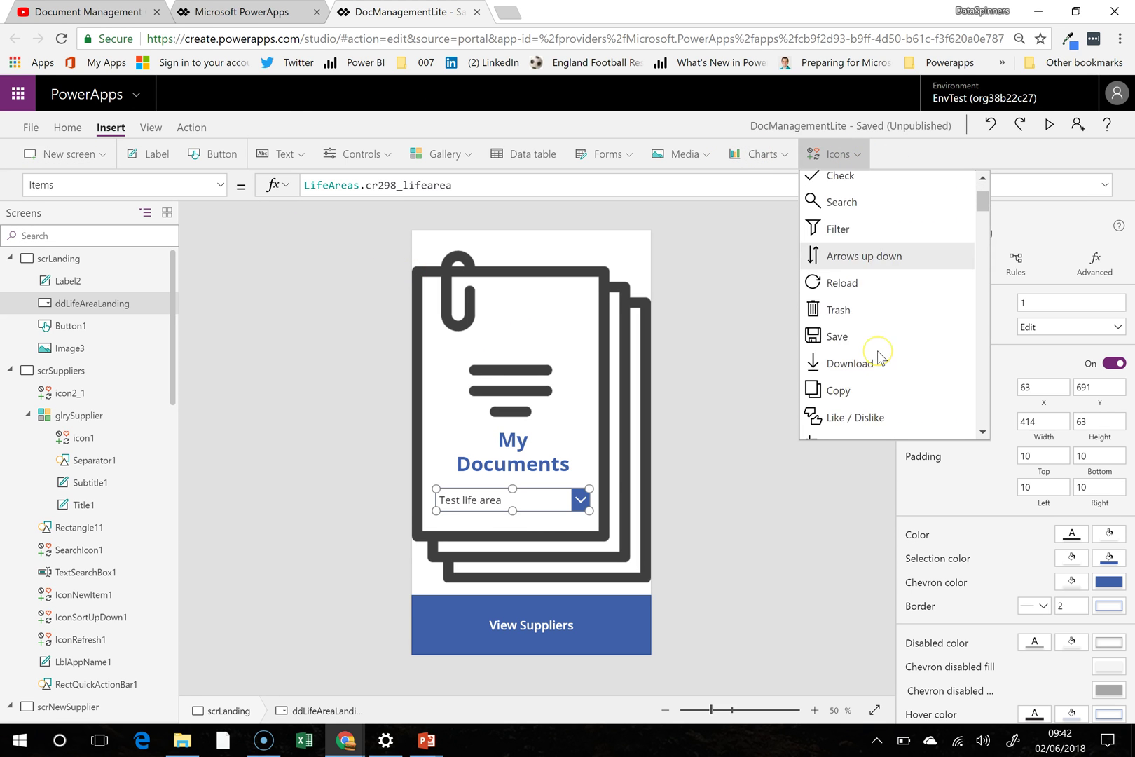
{"action": "scroll", "coordinate": [877, 357], "scroll_direction": "down", "scroll_amount": 5}
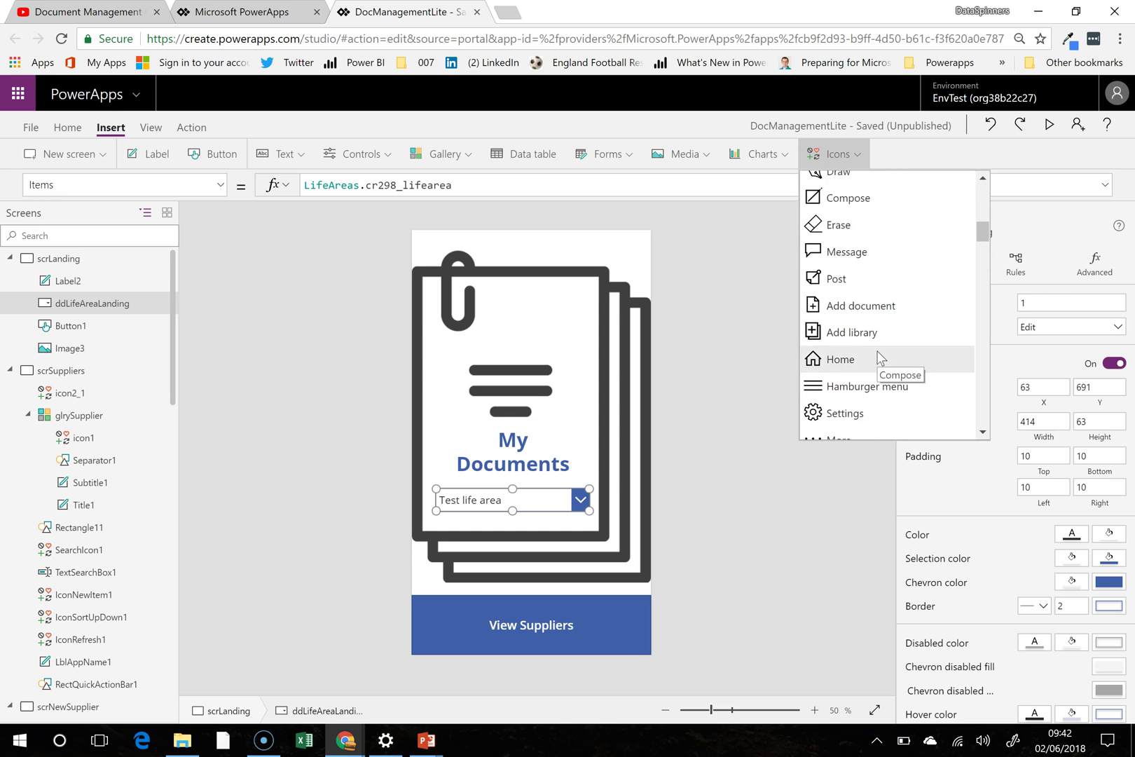
{"action": "left_click", "coordinate": [841, 330]}
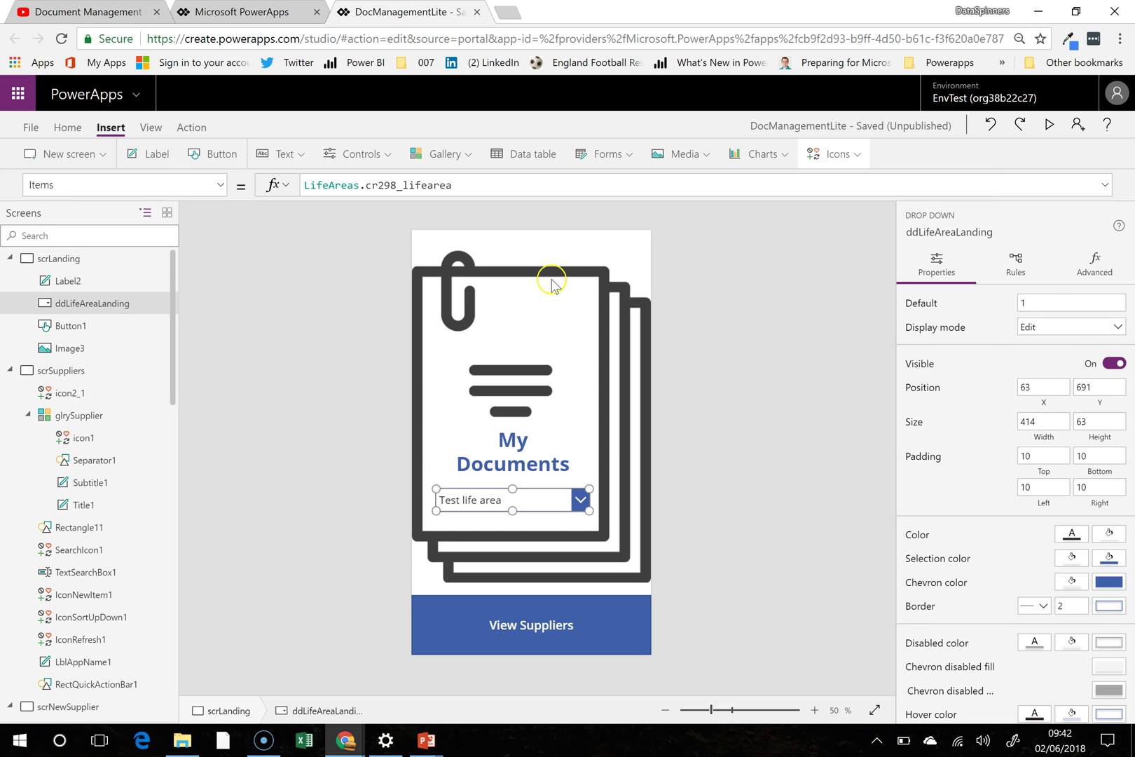
{"action": "left_click_drag", "start_coordinate": [435, 247], "coordinate": [632, 241]}
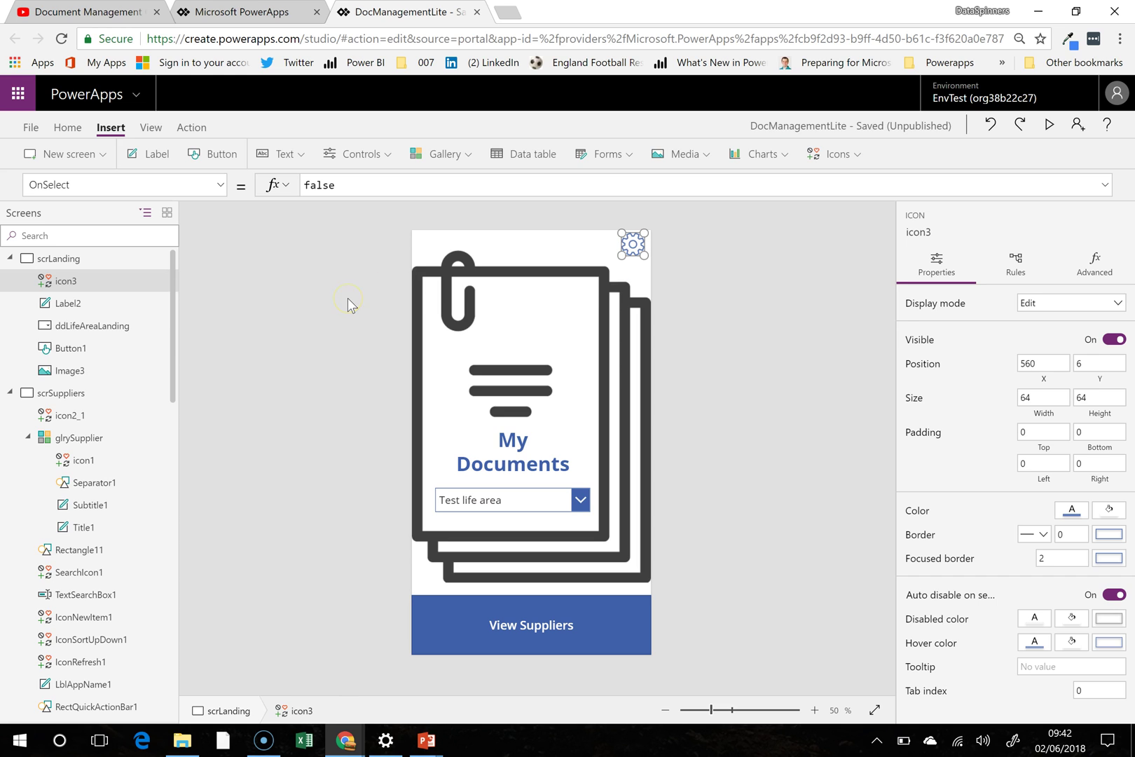
{"action": "left_click", "coordinate": [630, 231]}
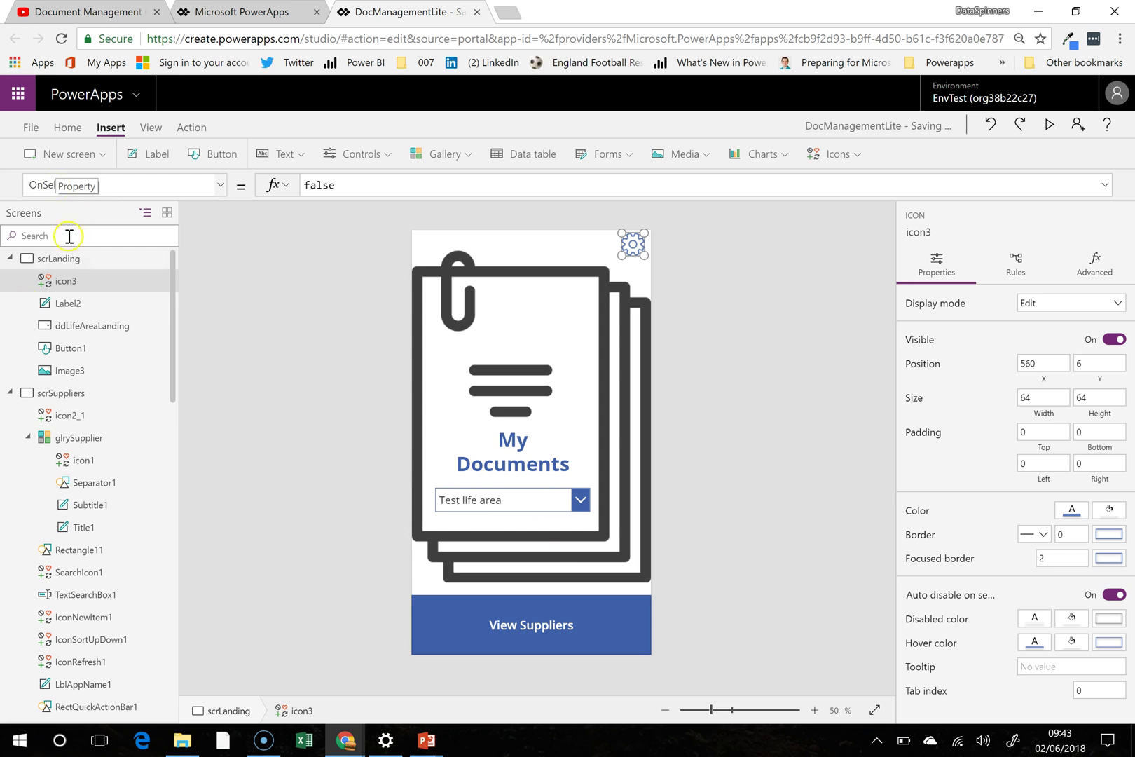
Step: Duplicate the scrSuppliers screen
{"action": "left_click", "coordinate": [63, 393]}
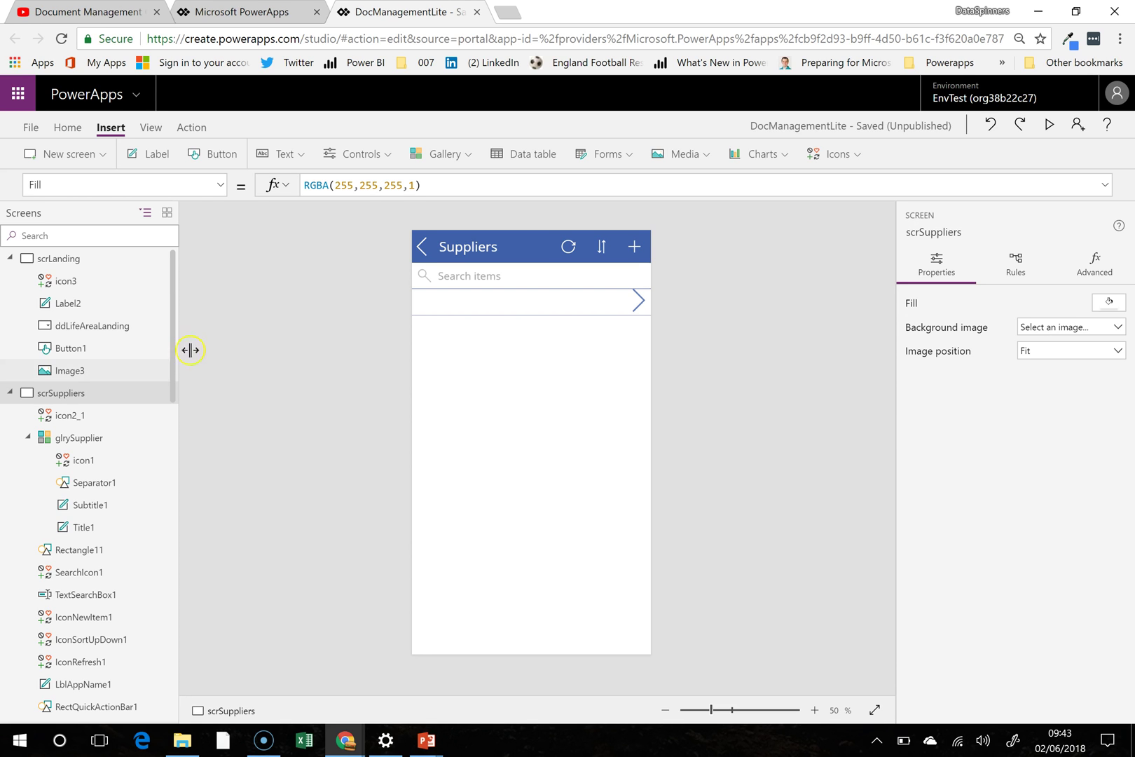
{"action": "left_click", "coordinate": [155, 394]}
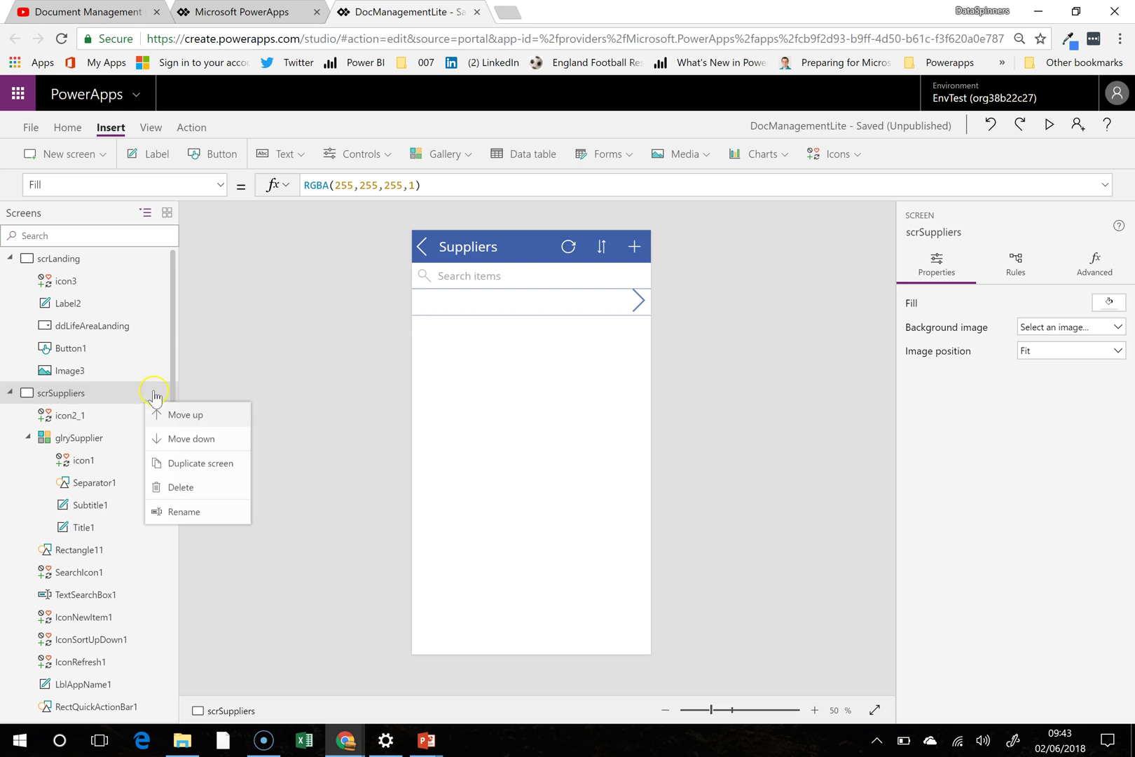
{"action": "left_click", "coordinate": [188, 464]}
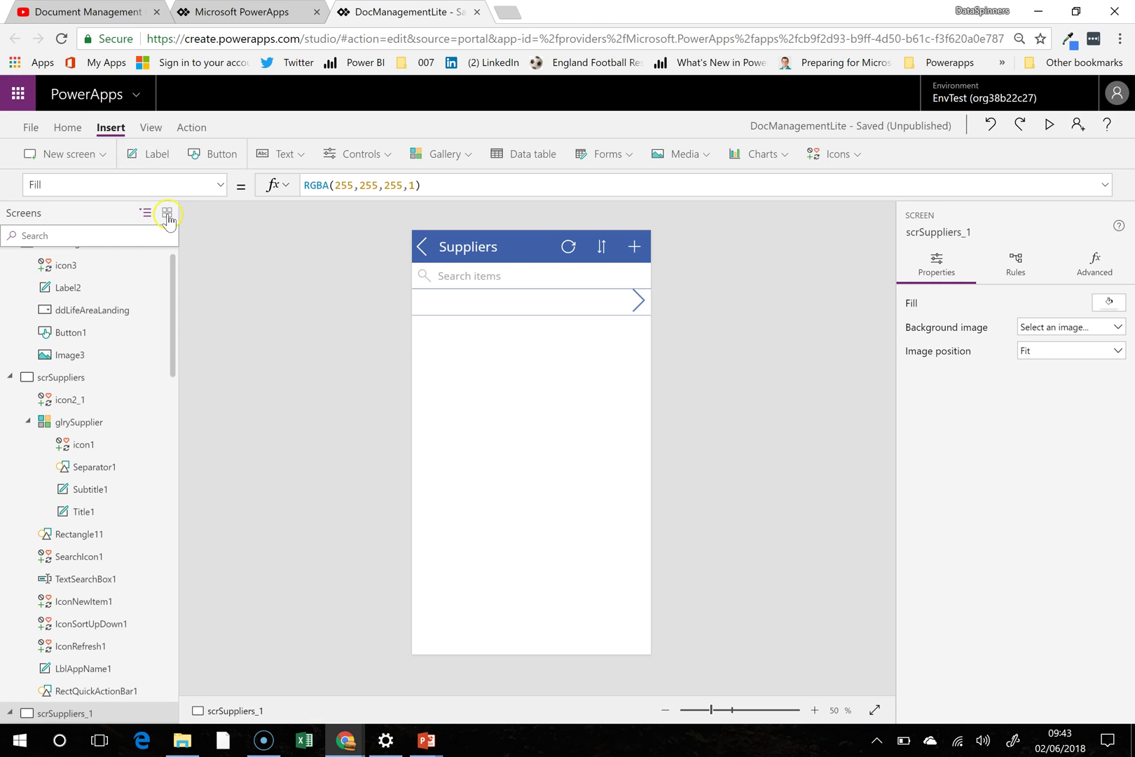
{"action": "left_click", "coordinate": [168, 216]}
{"action": "left_click_drag", "start_coordinate": [172, 420], "coordinate": [200, 332]}
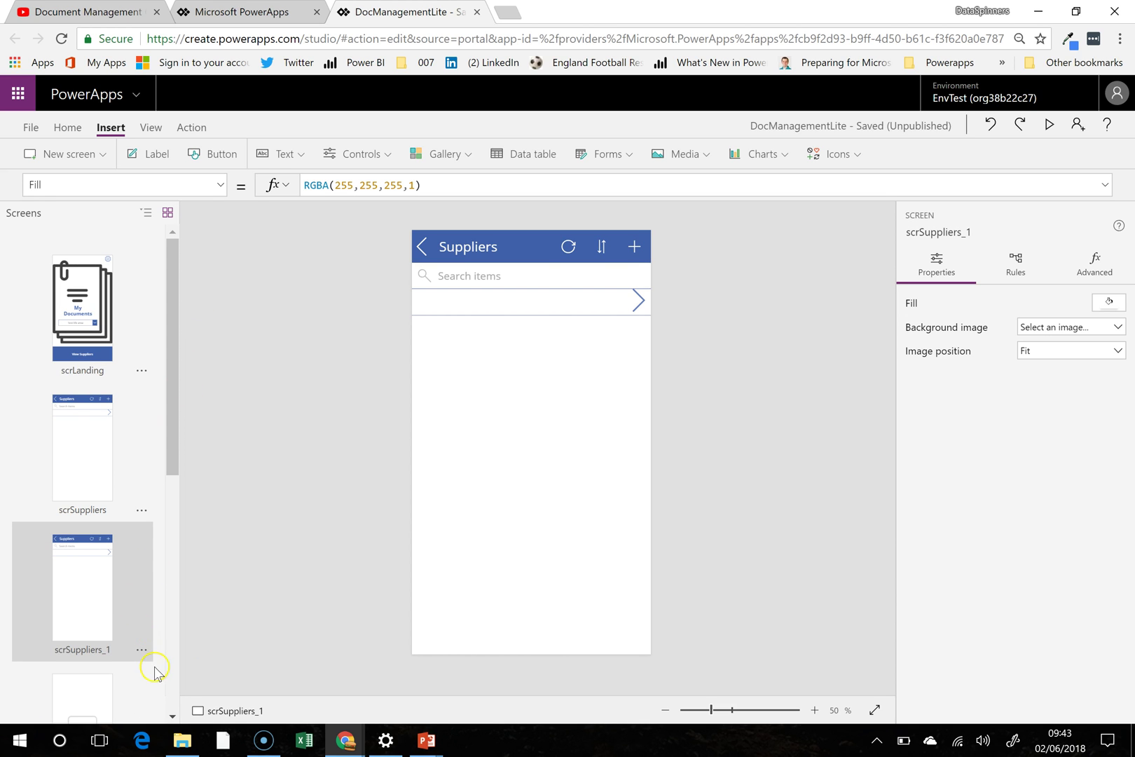
{"action": "left_click", "coordinate": [141, 652]}
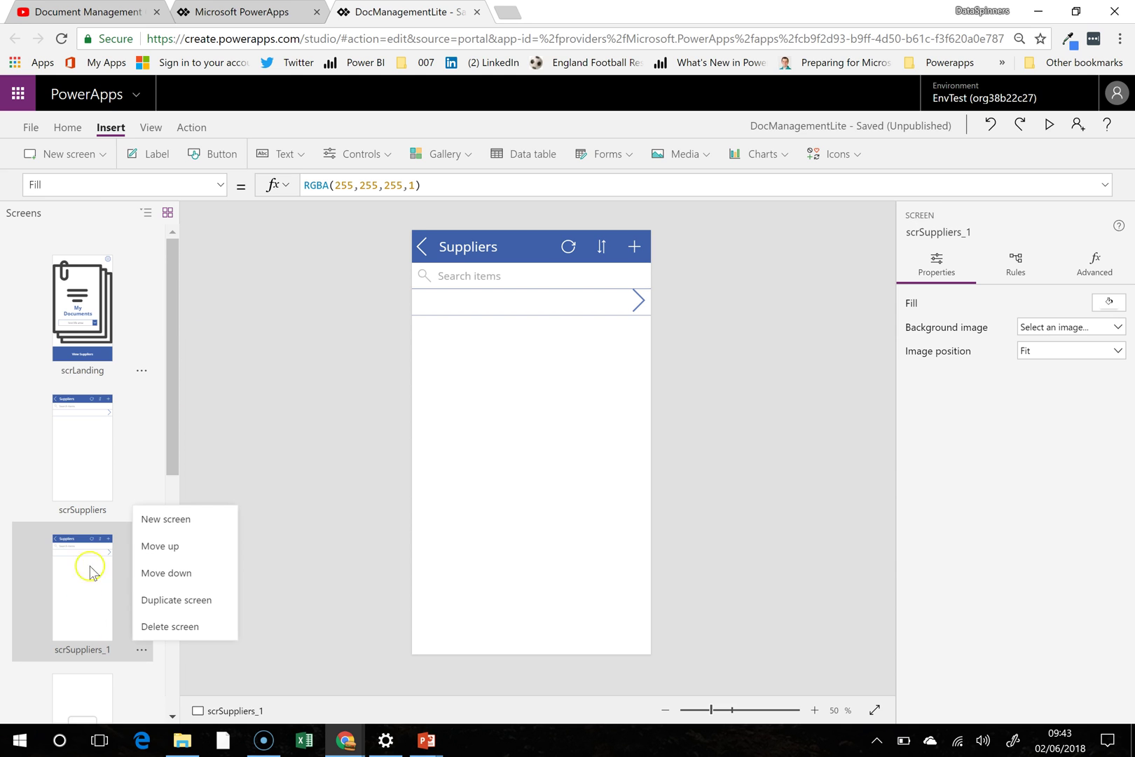
{"action": "left_click", "coordinate": [145, 214]}
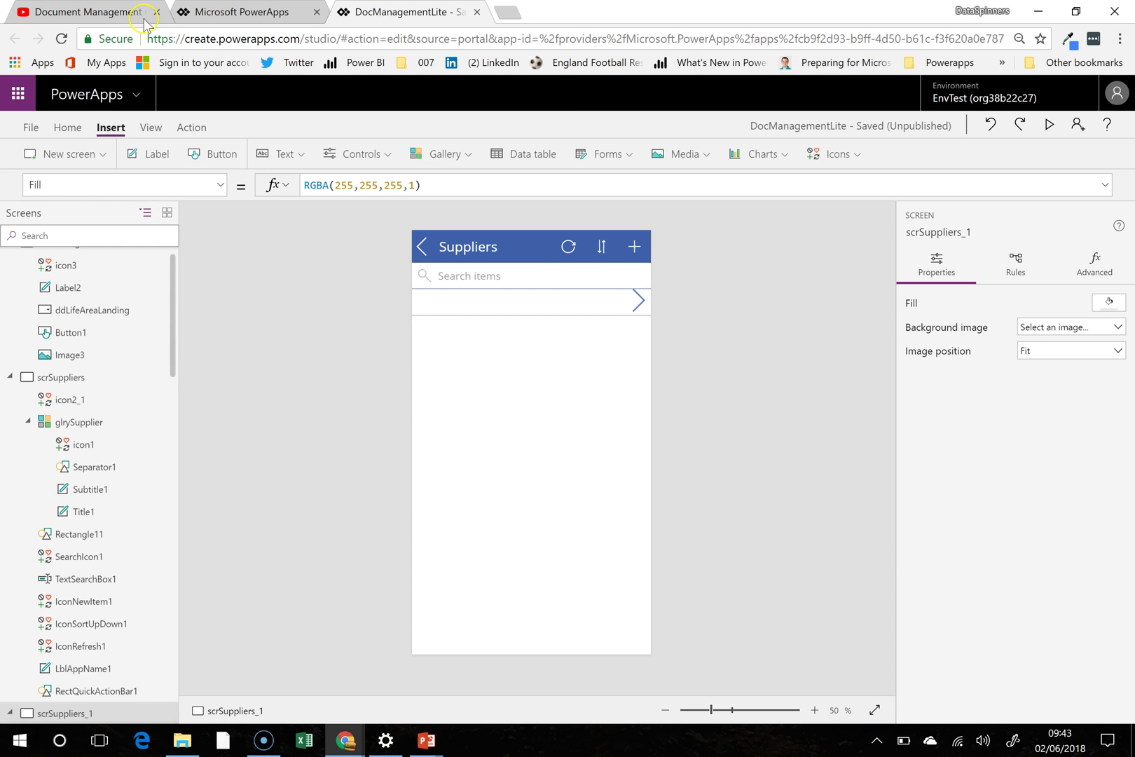
Step: Rename the duplicated suppliers screen as scrLifeArea
{"action": "scroll", "coordinate": [42, 651], "scroll_direction": "down", "scroll_amount": 2}
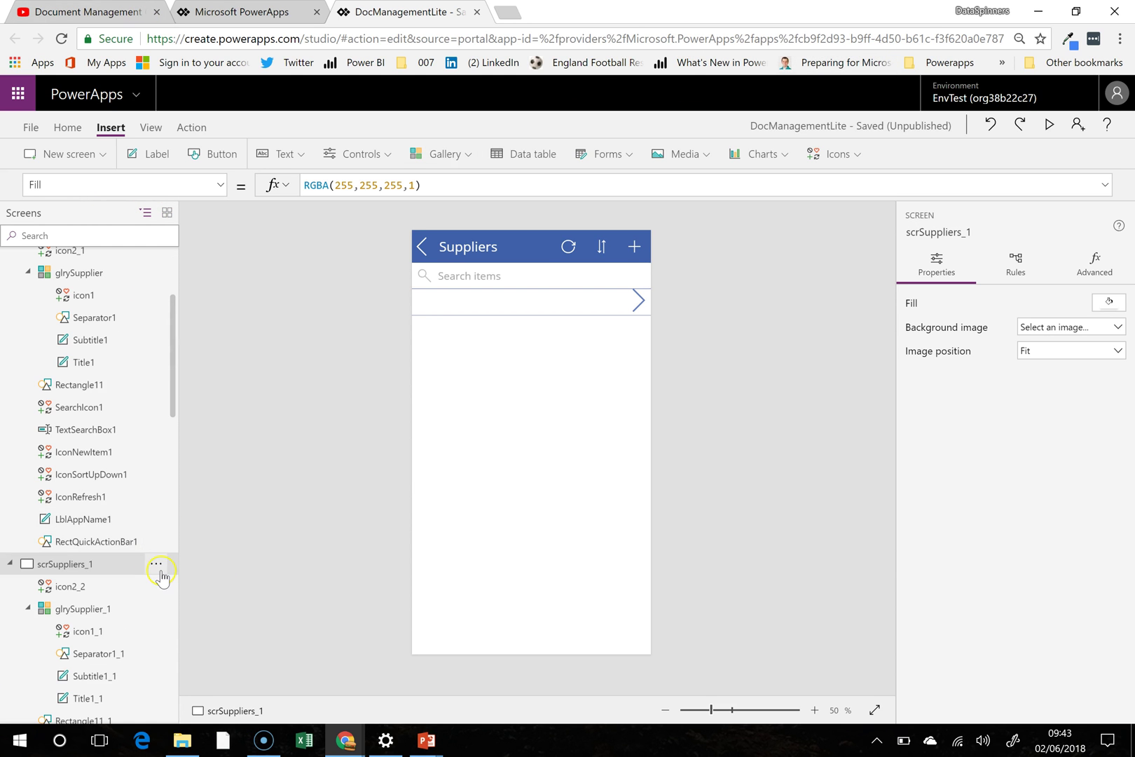
{"action": "left_click", "coordinate": [160, 564]}
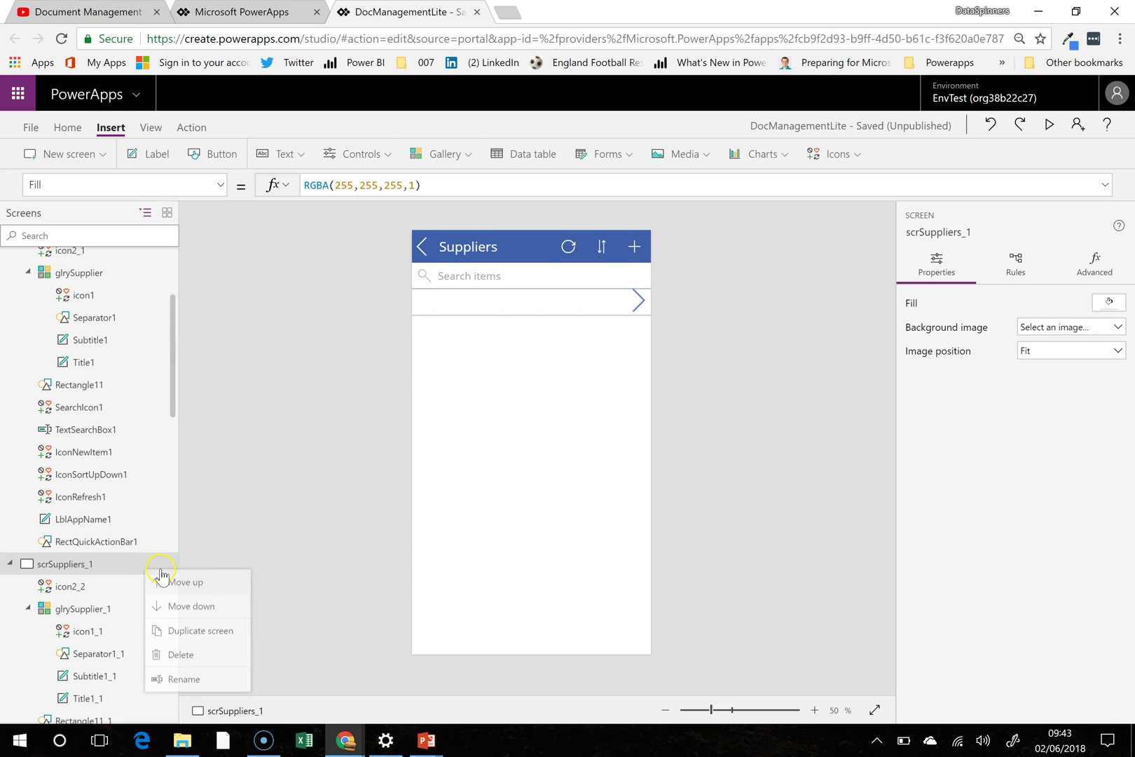
{"action": "left_click", "coordinate": [183, 678]}
{"action": "left_click", "coordinate": [101, 563]}
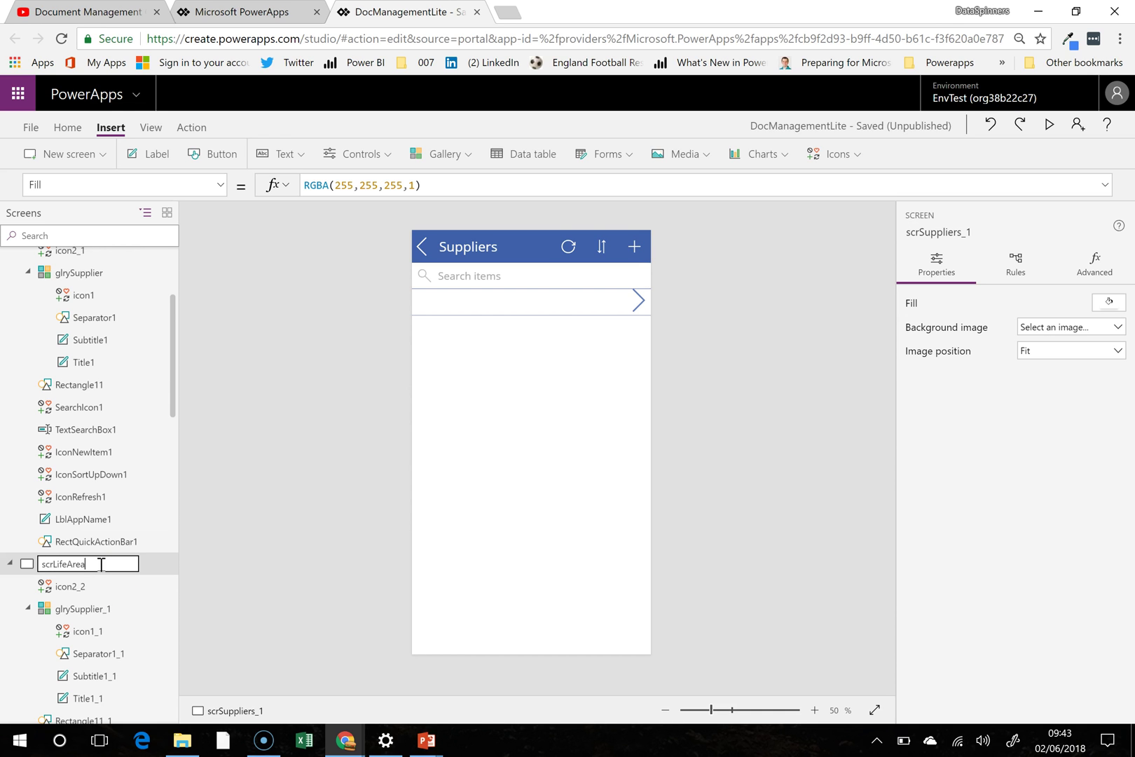
Step: Replace the Suppliers source with LifeAreas in the Items filter formula of the scrLifeArea gallery
{"action": "left_click", "coordinate": [547, 440]}
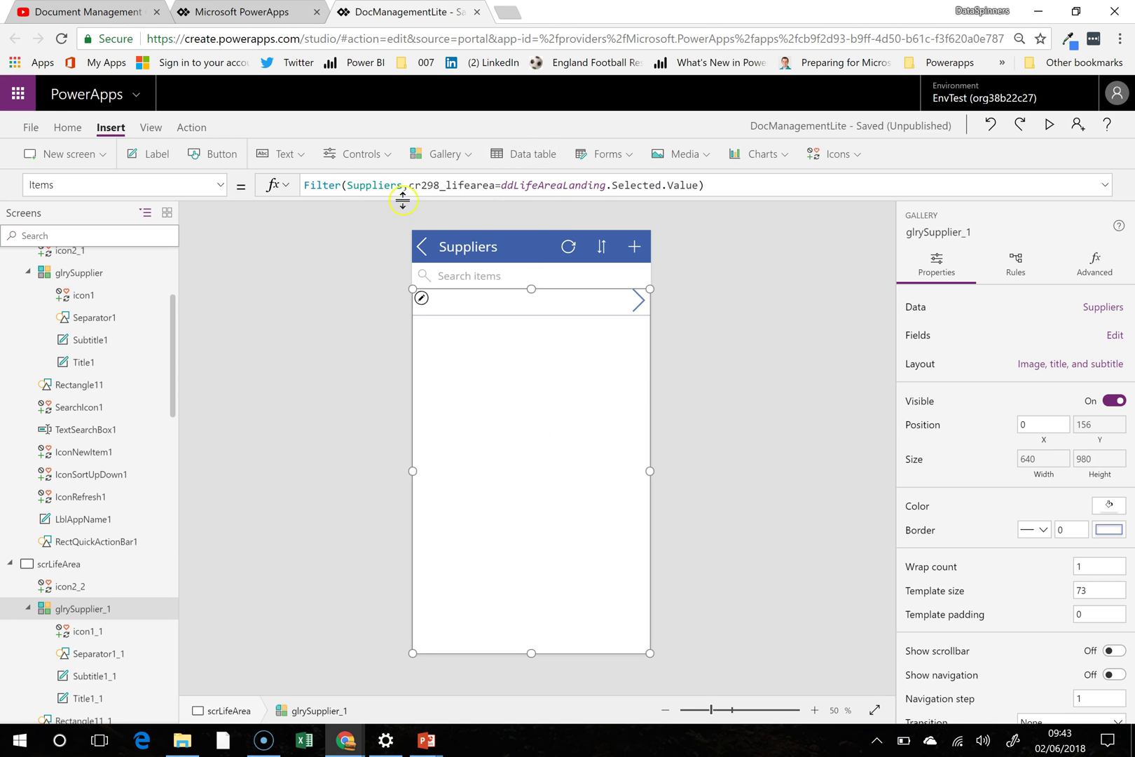
{"action": "double_click", "coordinate": [366, 184]}
{"action": "key", "text": "BackSpace"}
{"action": "type", "text": "life"}
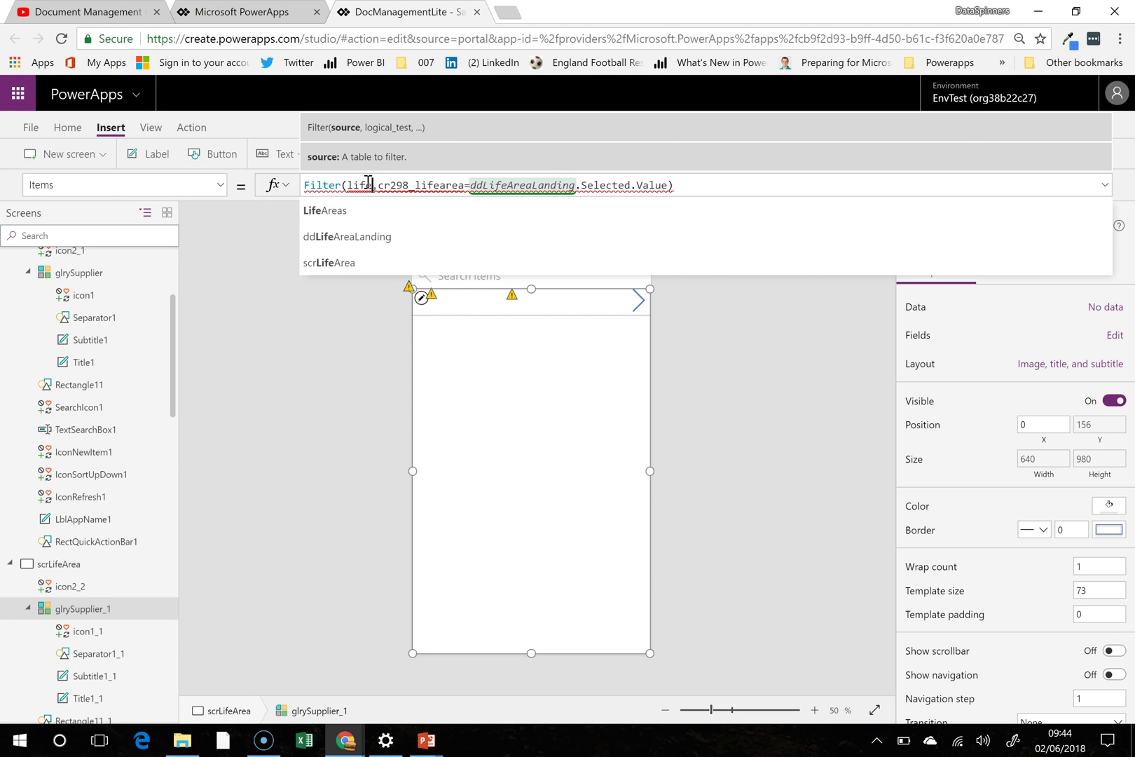
{"action": "left_click", "coordinate": [369, 212]}
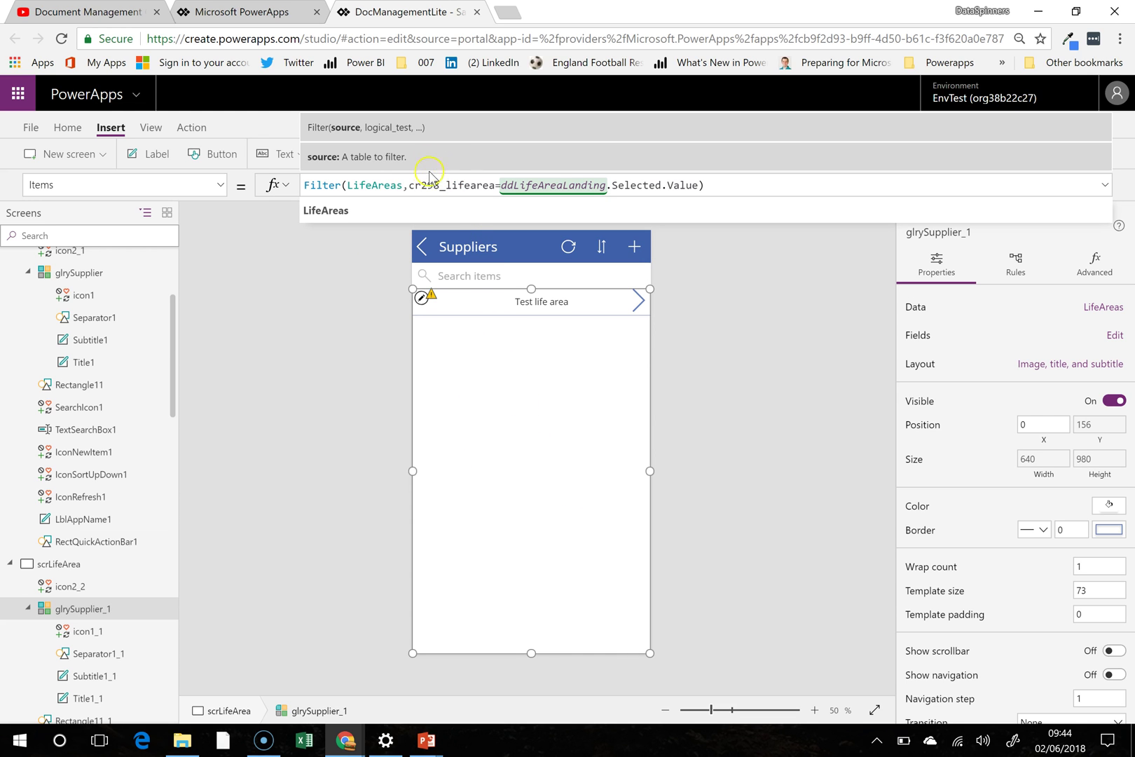
Step: Remove the Filter function and its condition from the gallery's Items formula, leaving only LifeAreas
{"action": "type", "text": ","}
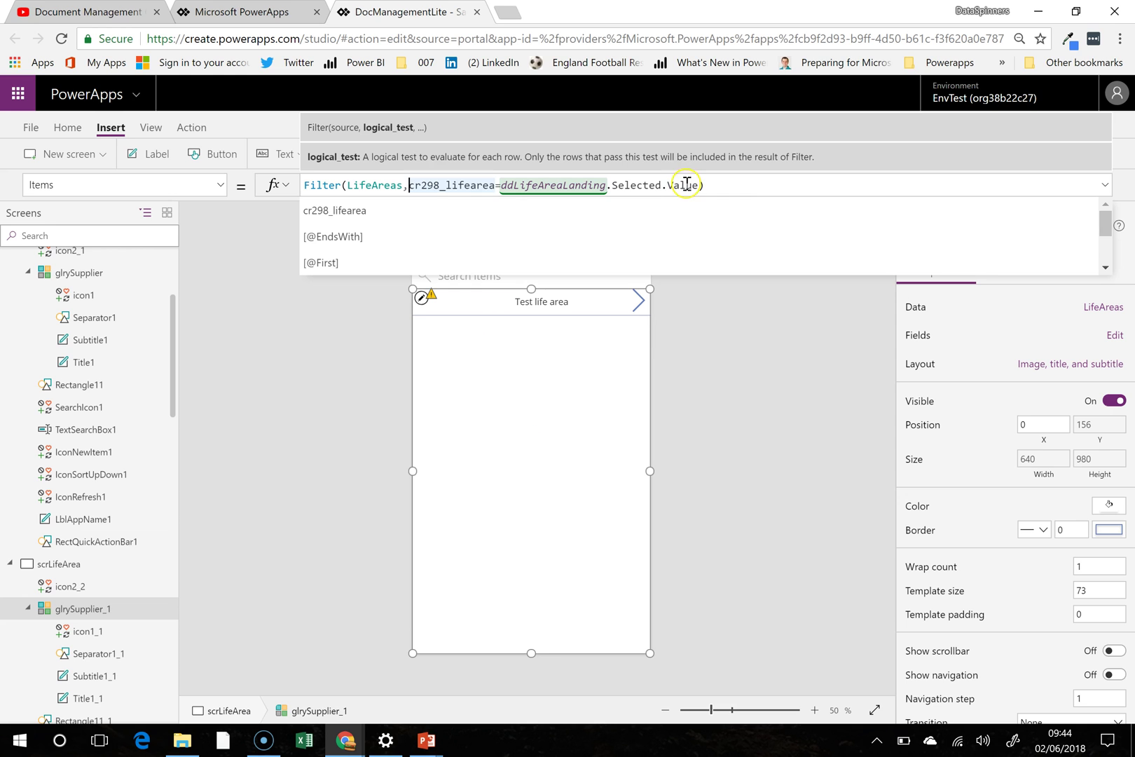
{"action": "left_click", "coordinate": [706, 184], "text": "shift"}
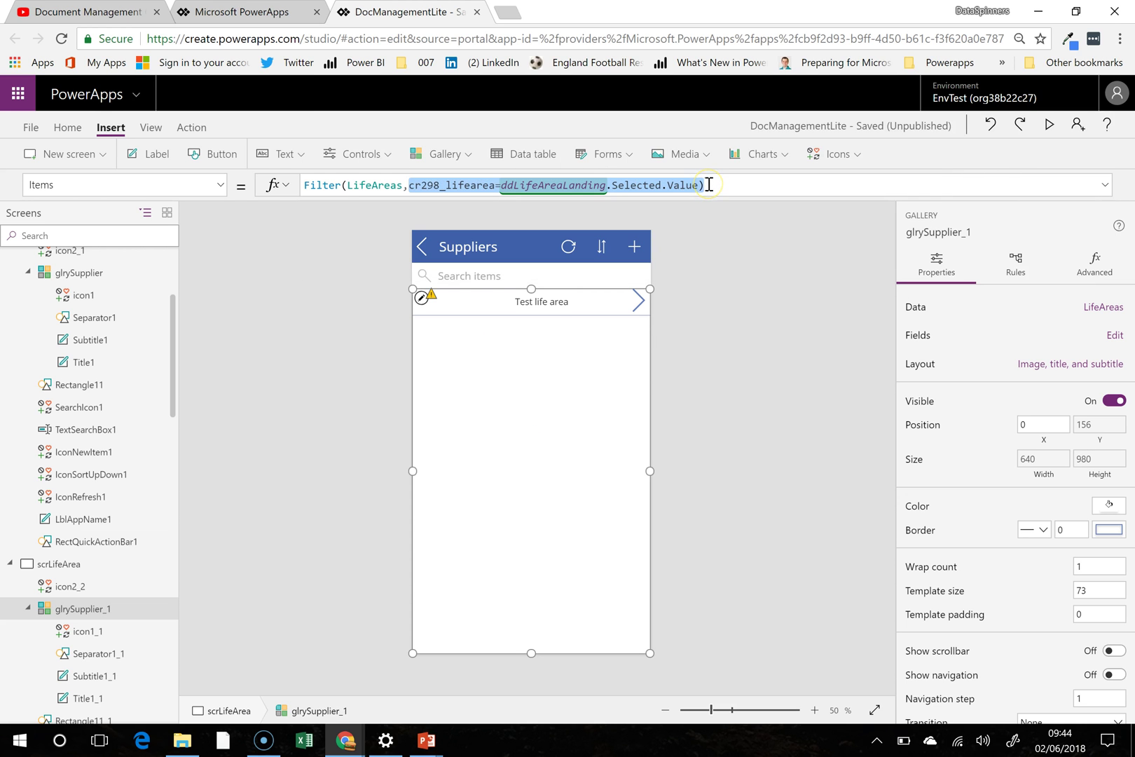
{"action": "key", "text": "BackSpace"}
{"action": "key", "text": "BackSpace"}
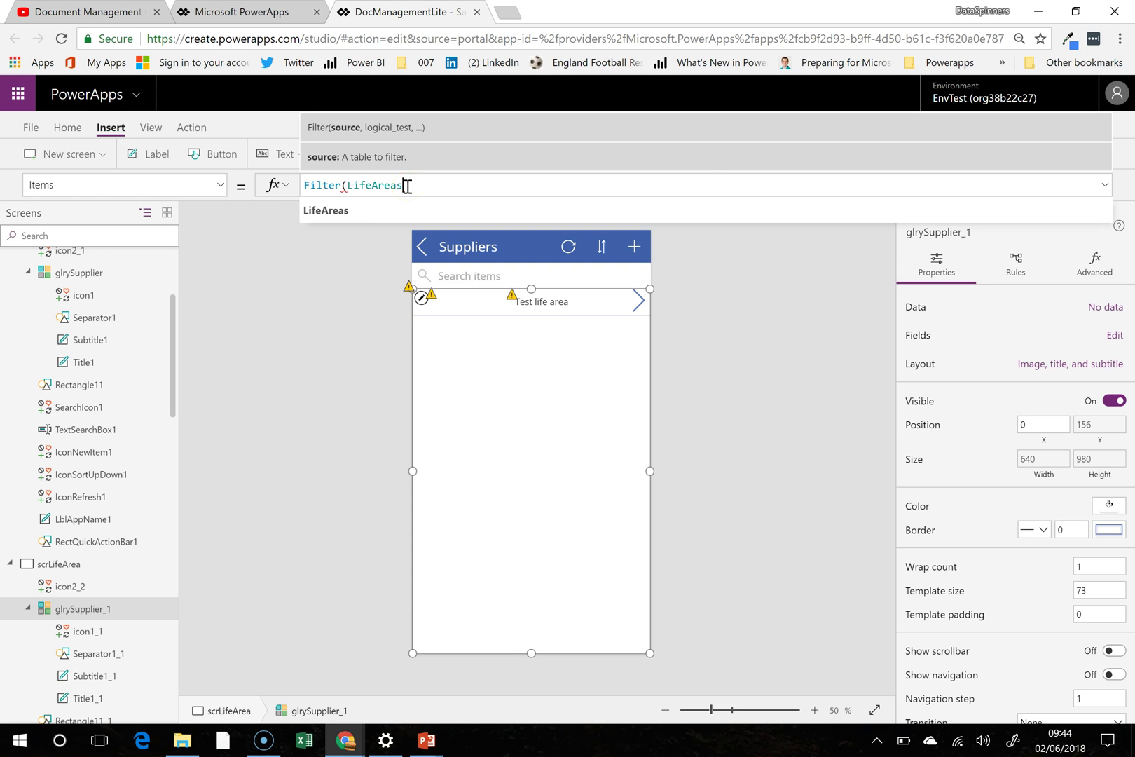
{"action": "left_click_drag", "start_coordinate": [347, 185], "coordinate": [273, 189]}
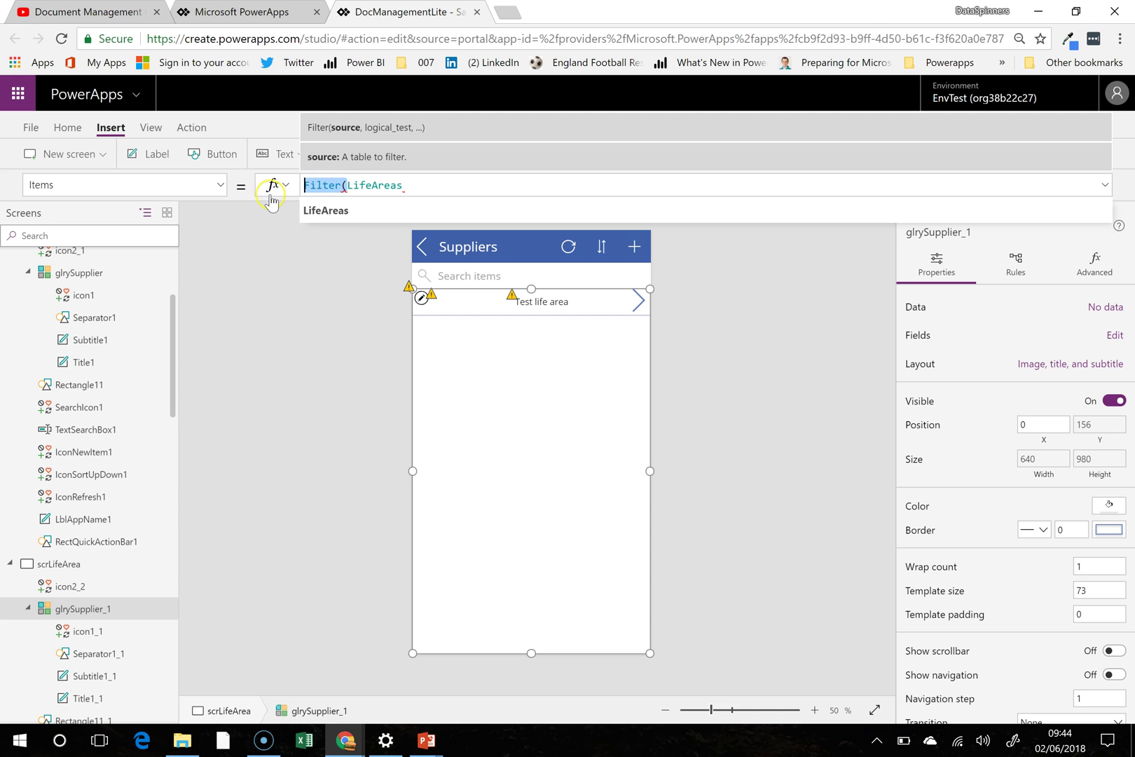
{"action": "key", "text": "BackSpace"}
{"action": "left_click", "coordinate": [551, 427]}
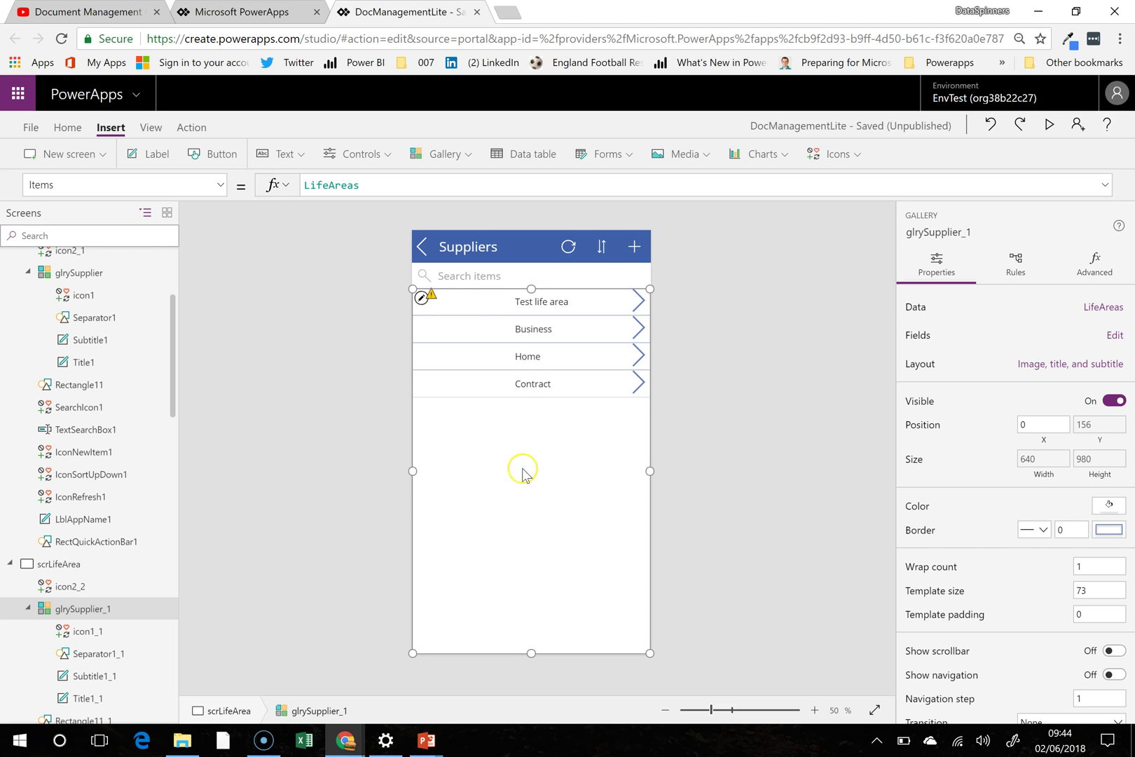
Step: Delete the Title1_1 label from the gallery template and move the life area name label to the row's left side
{"action": "left_click", "coordinate": [429, 300]}
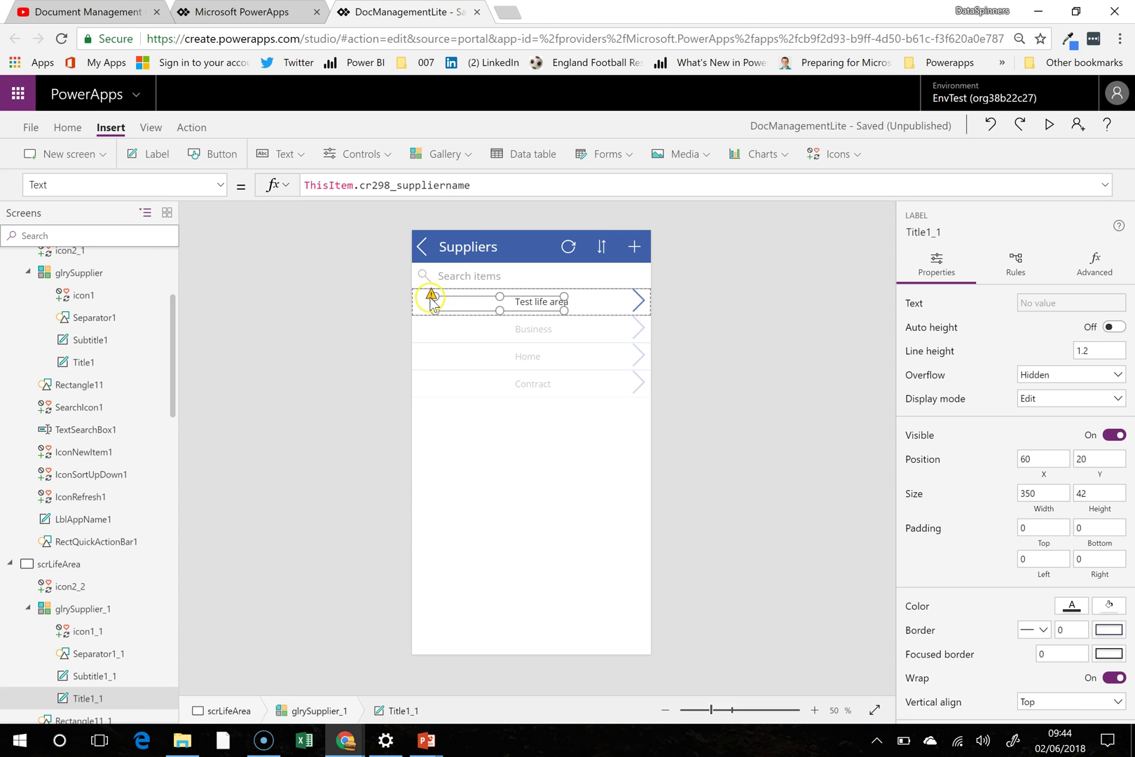
{"action": "left_click", "coordinate": [565, 353]}
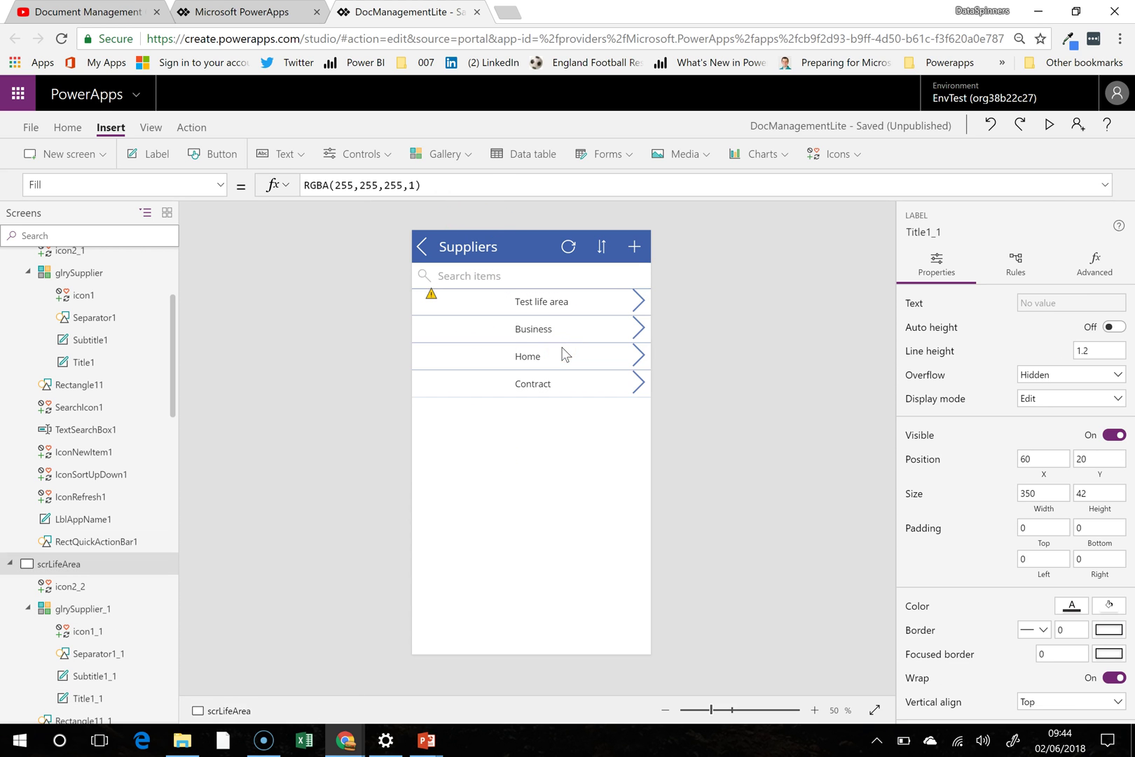
{"action": "left_click", "coordinate": [554, 297]}
{"action": "left_click_drag", "start_coordinate": [554, 294], "coordinate": [456, 294]}
{"action": "left_click", "coordinate": [527, 451]}
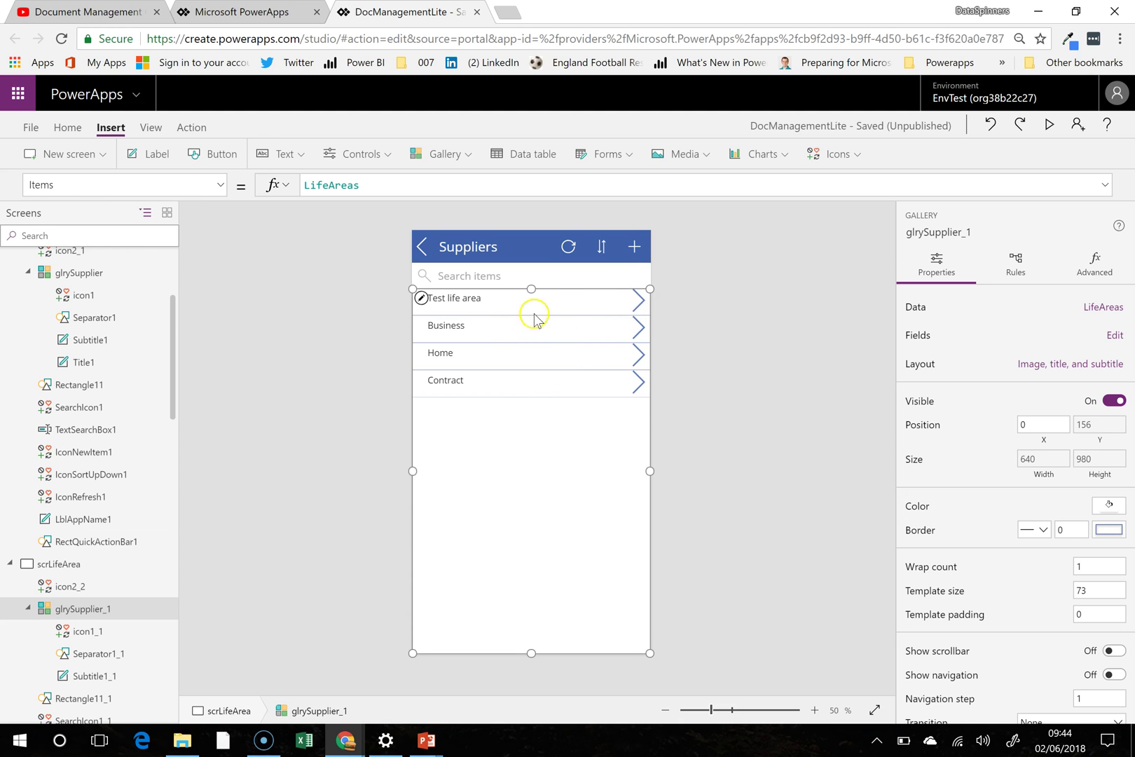
Step: Delete the arrow icon that navigates to scrDocuments from the life area gallery rows
{"action": "left_click", "coordinate": [637, 303]}
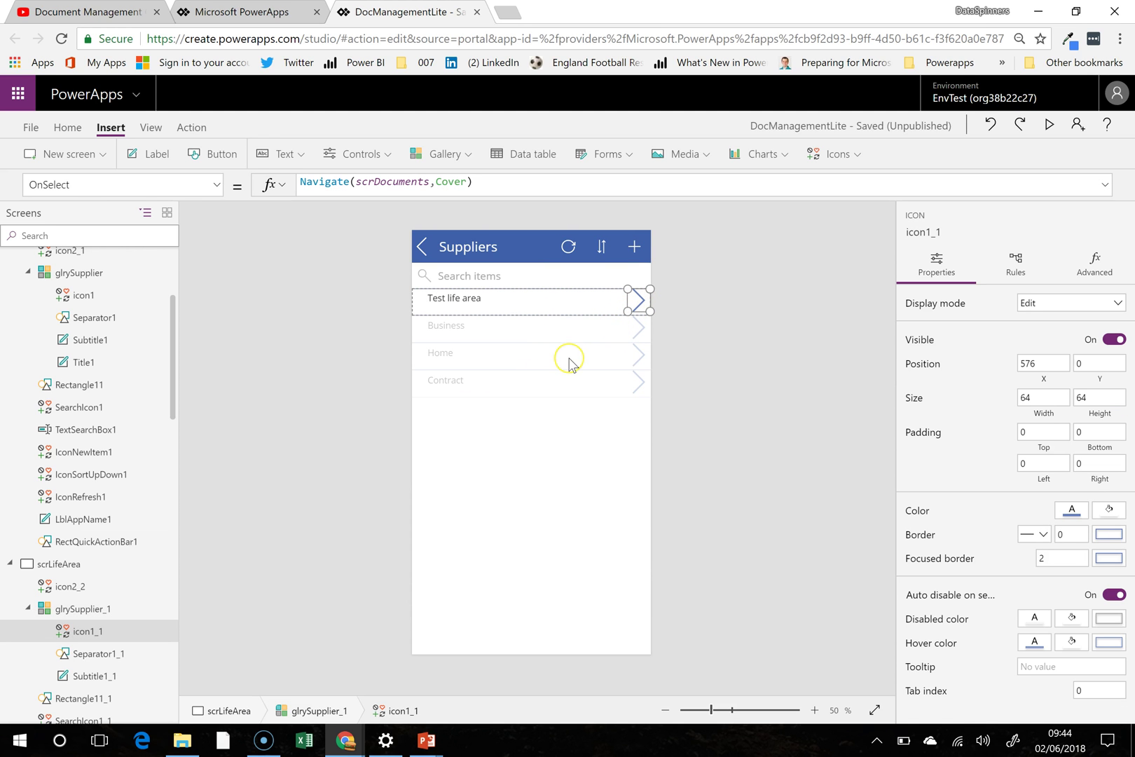
{"action": "key", "text": "Delete"}
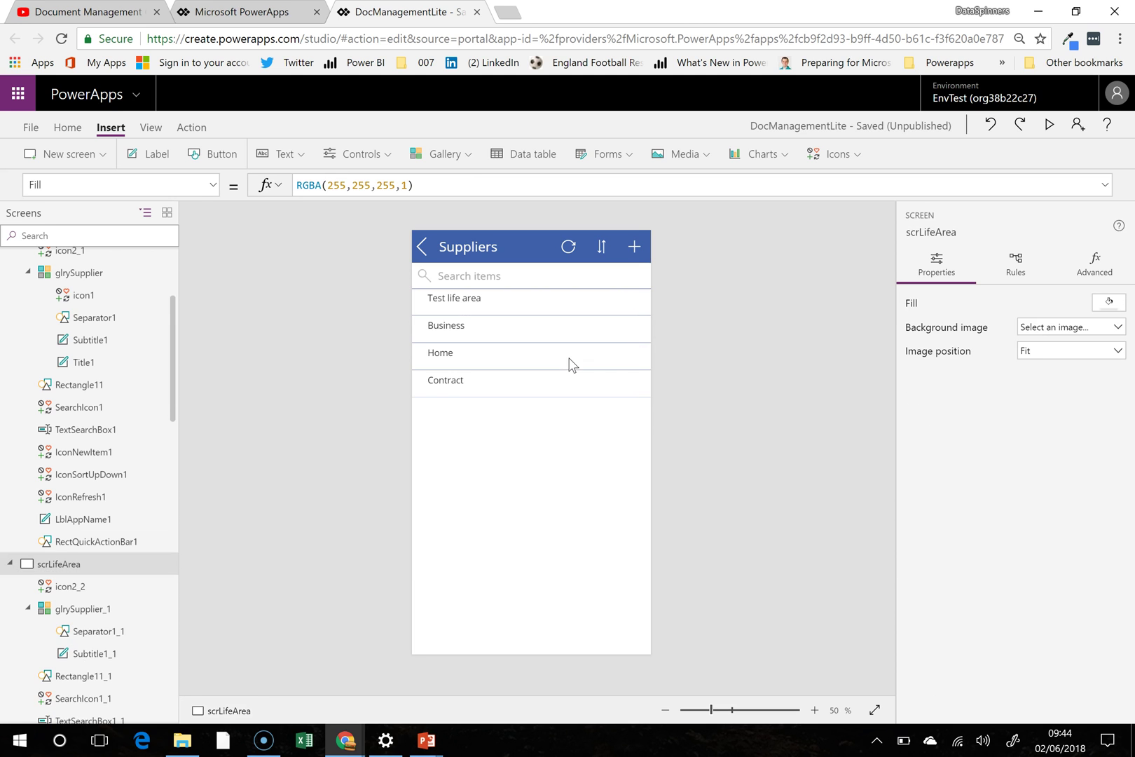
{"action": "left_click", "coordinate": [525, 302]}
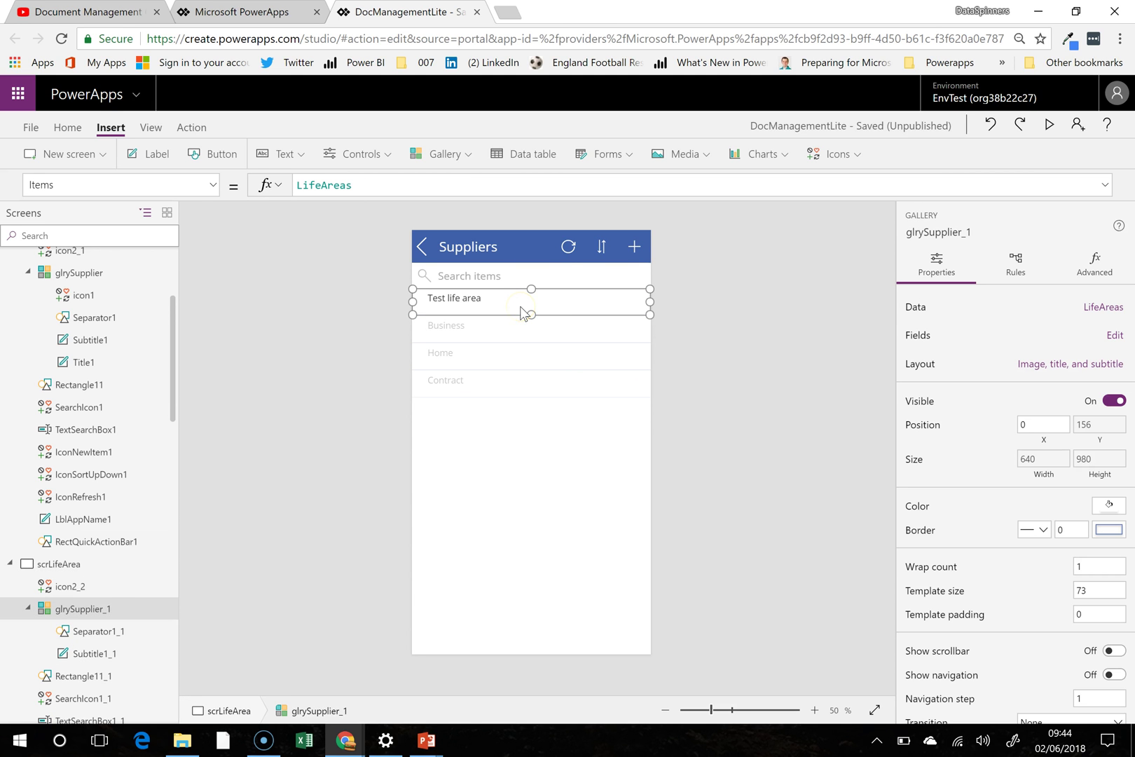
Step: Delete the refresh and sort icons from the scrLifeArea header bar
{"action": "left_click", "coordinate": [569, 247]}
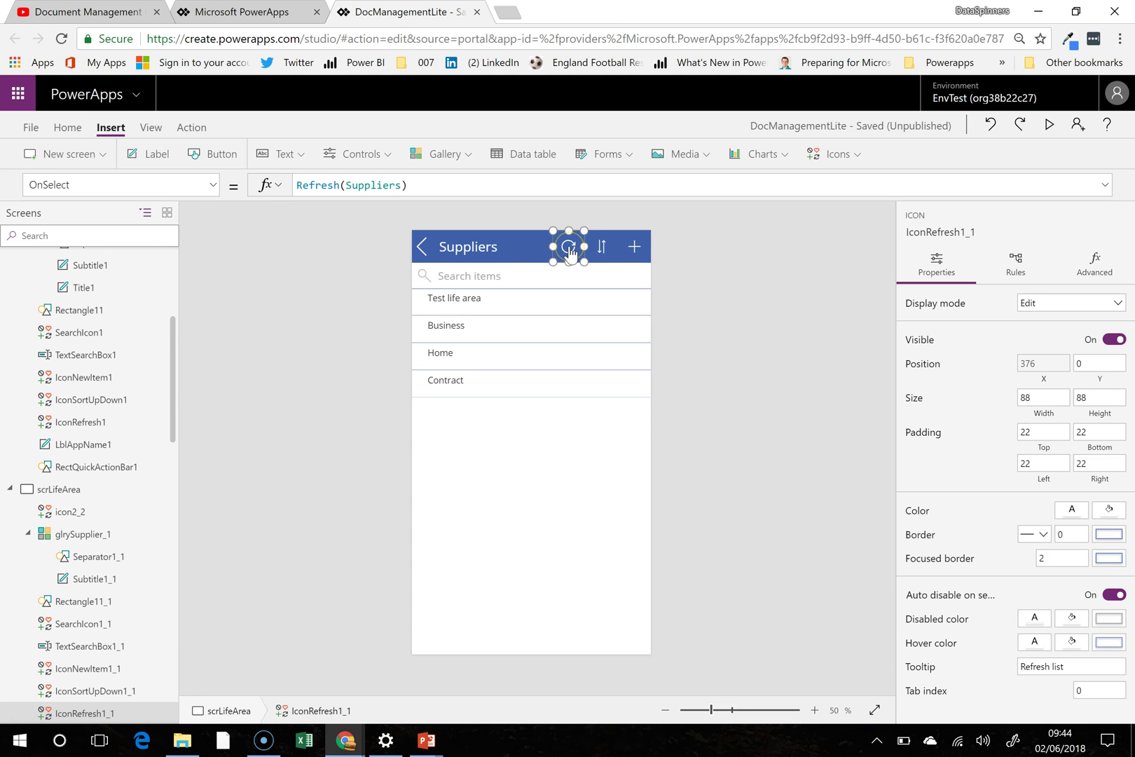
{"action": "key", "text": "Delete"}
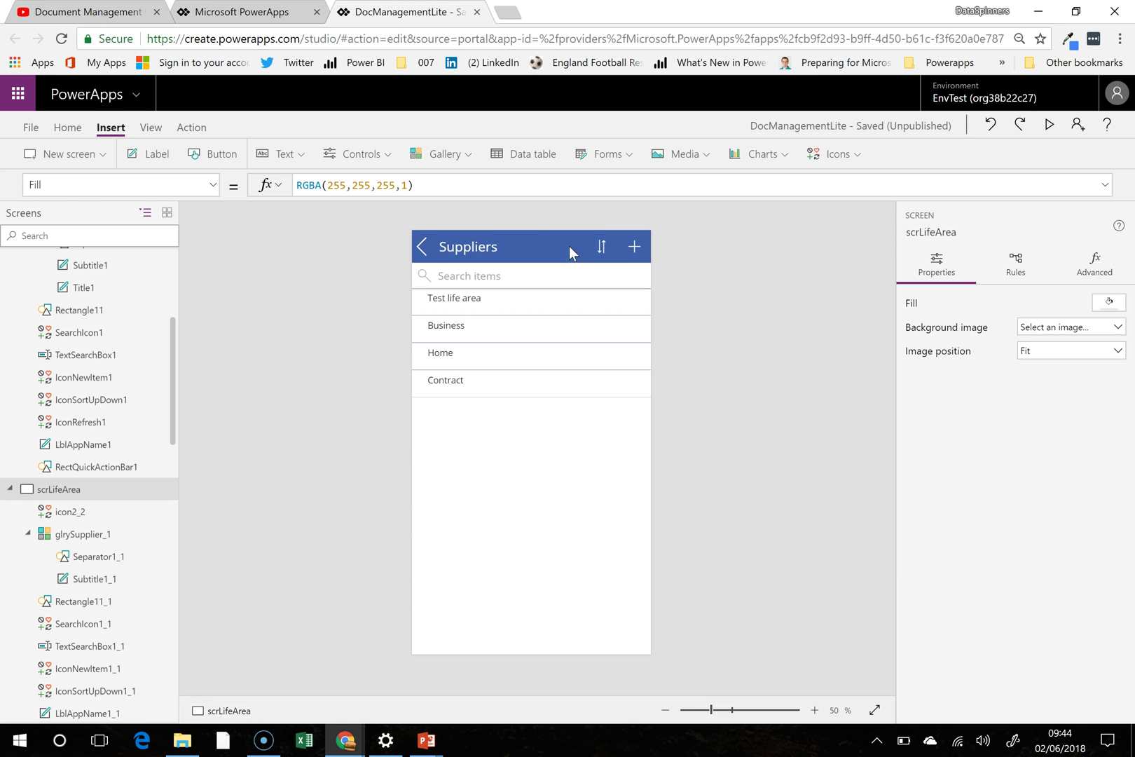
{"action": "left_click", "coordinate": [602, 252]}
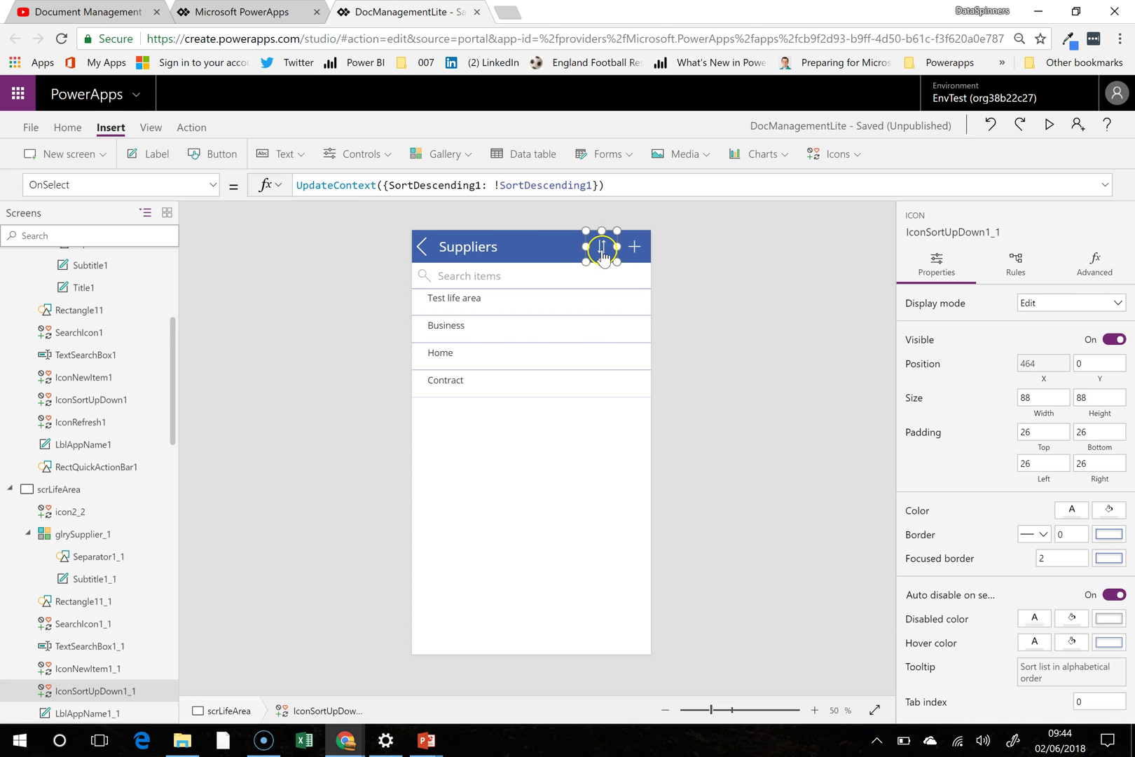
{"action": "key", "text": "Delete"}
Step: Replace the whole OnSelect formula of the header's add icon with false
{"action": "left_click", "coordinate": [634, 248]}
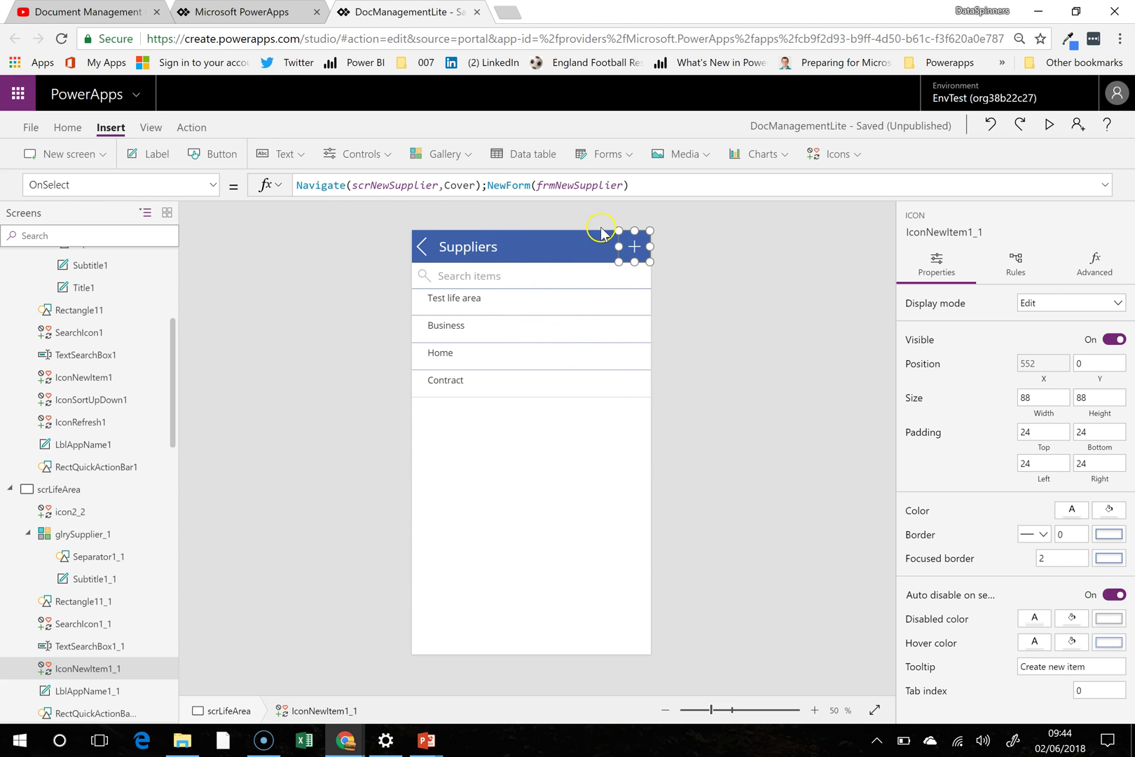
{"action": "left_click", "coordinate": [645, 181]}
{"action": "key", "text": "ctrl+a"}
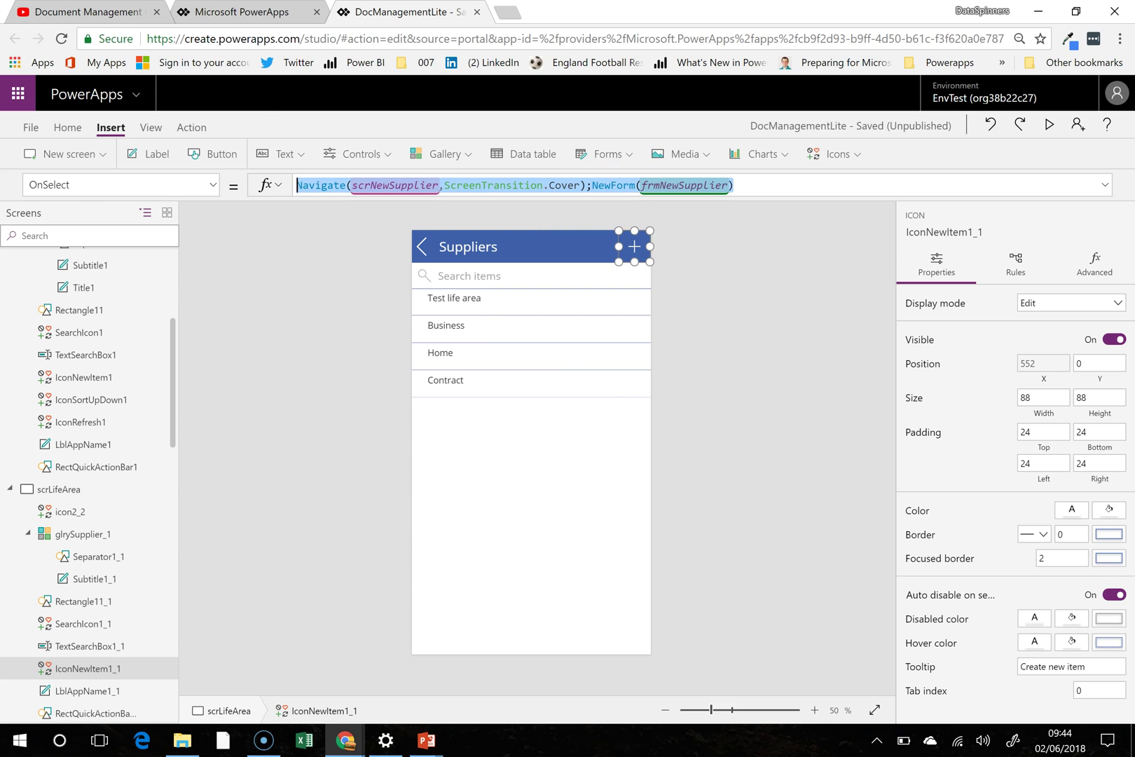
{"action": "type", "text": "fla"}
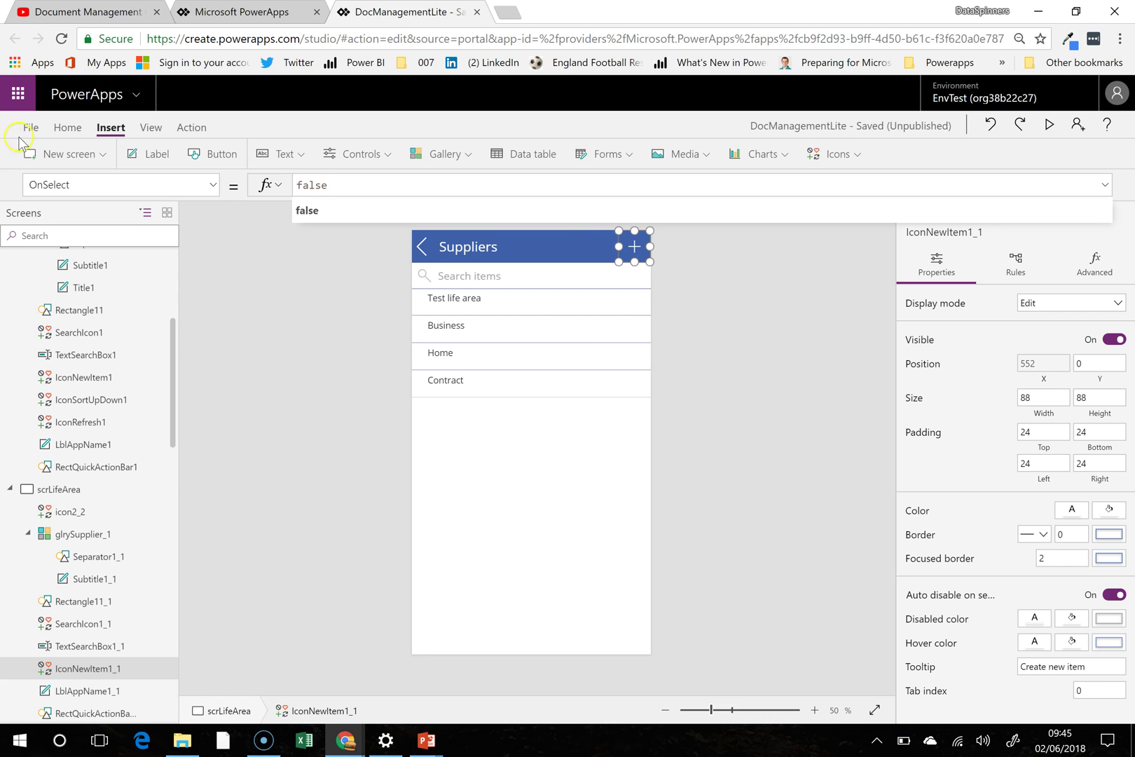
Step: Shorten the life area gallery from its lower edge to a height of about 374
{"action": "left_click", "coordinate": [563, 489]}
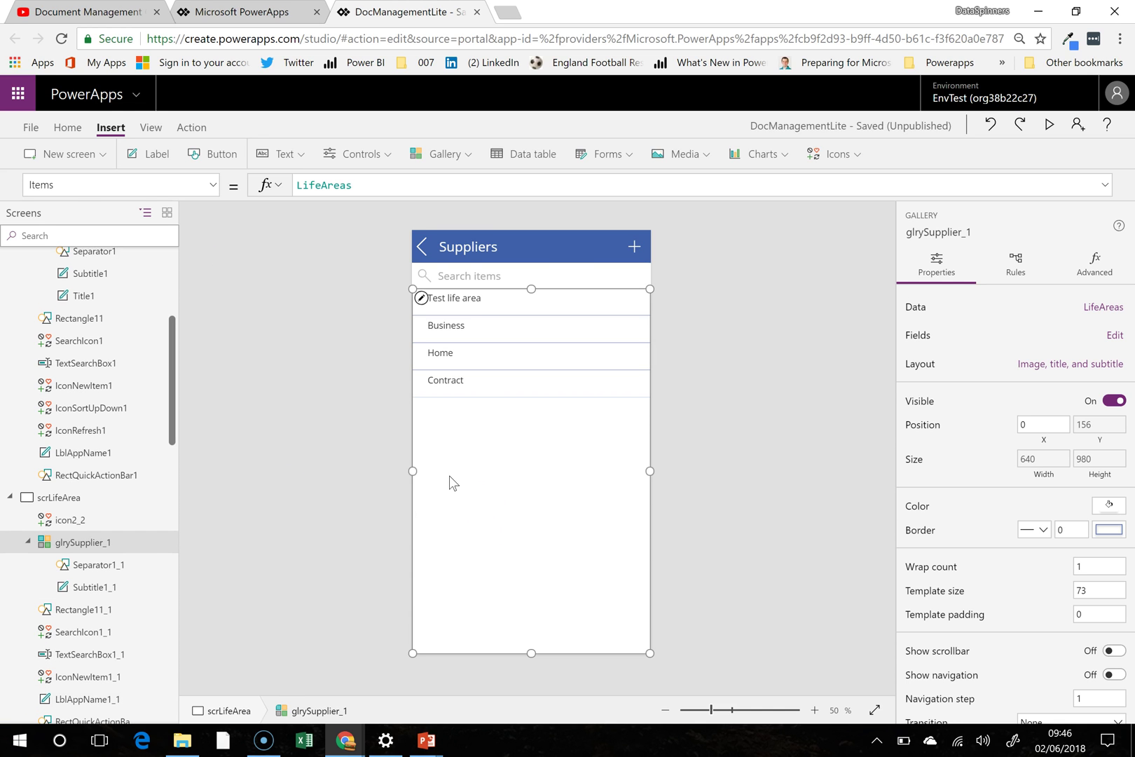
{"action": "left_click", "coordinate": [518, 438]}
{"action": "left_click_drag", "start_coordinate": [533, 653], "coordinate": [536, 426]}
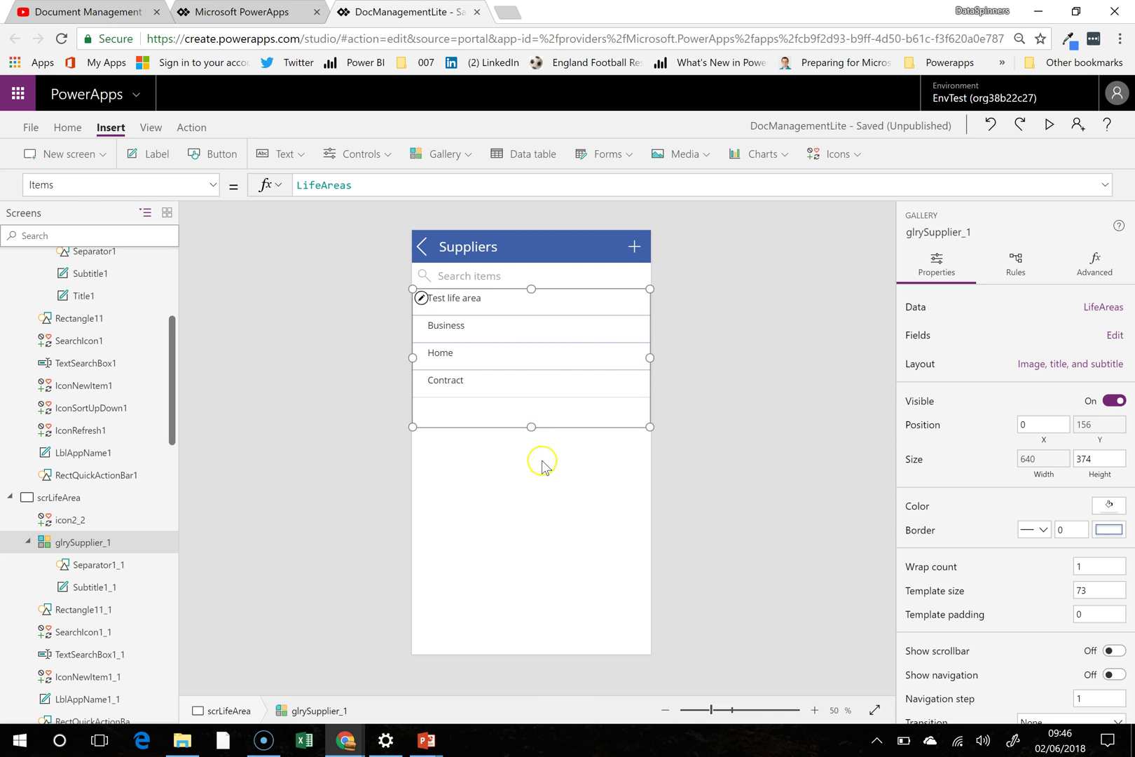
Step: Insert an edit form on scrLifeArea, place it below the gallery rows and extend it to a height of about 536
{"action": "left_click", "coordinate": [496, 482]}
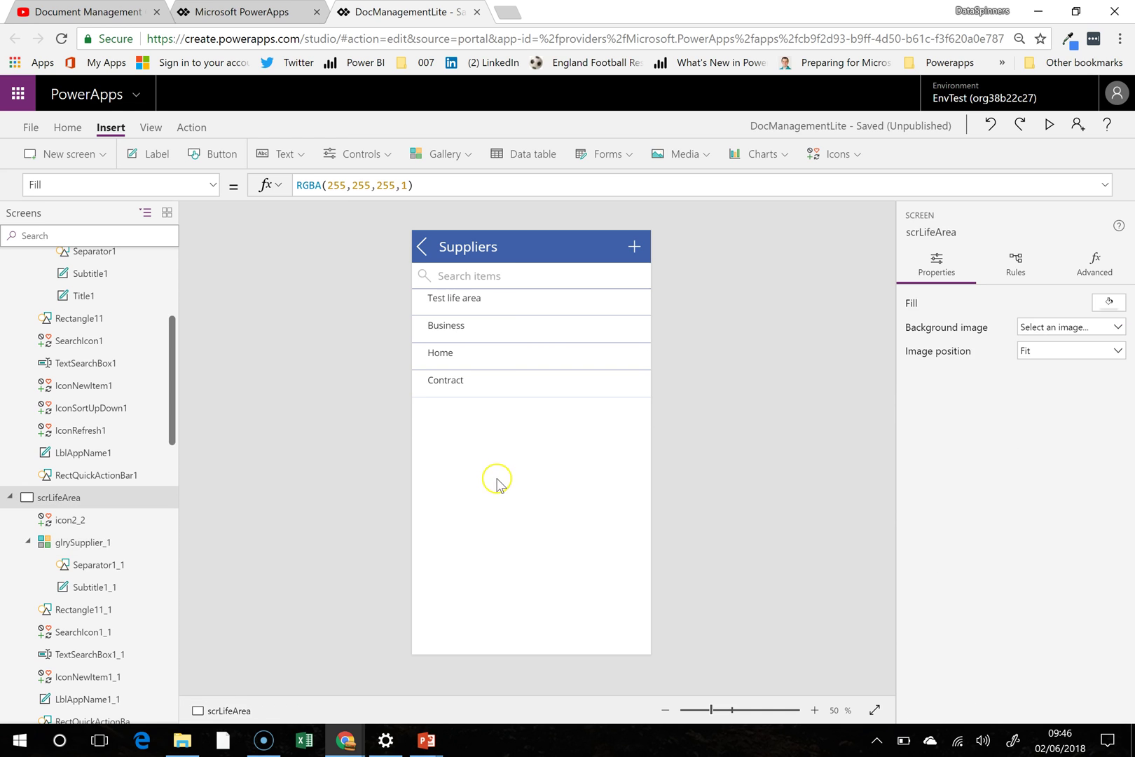
{"action": "left_click", "coordinate": [631, 150]}
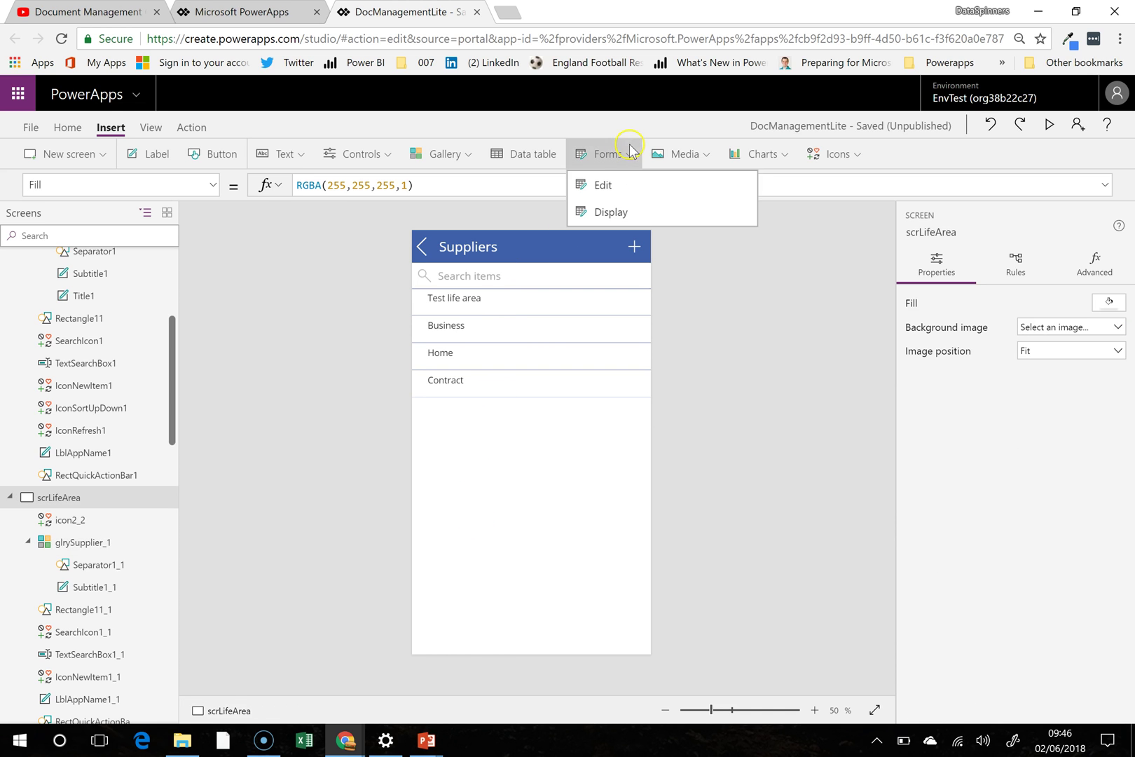
{"action": "left_click", "coordinate": [627, 195]}
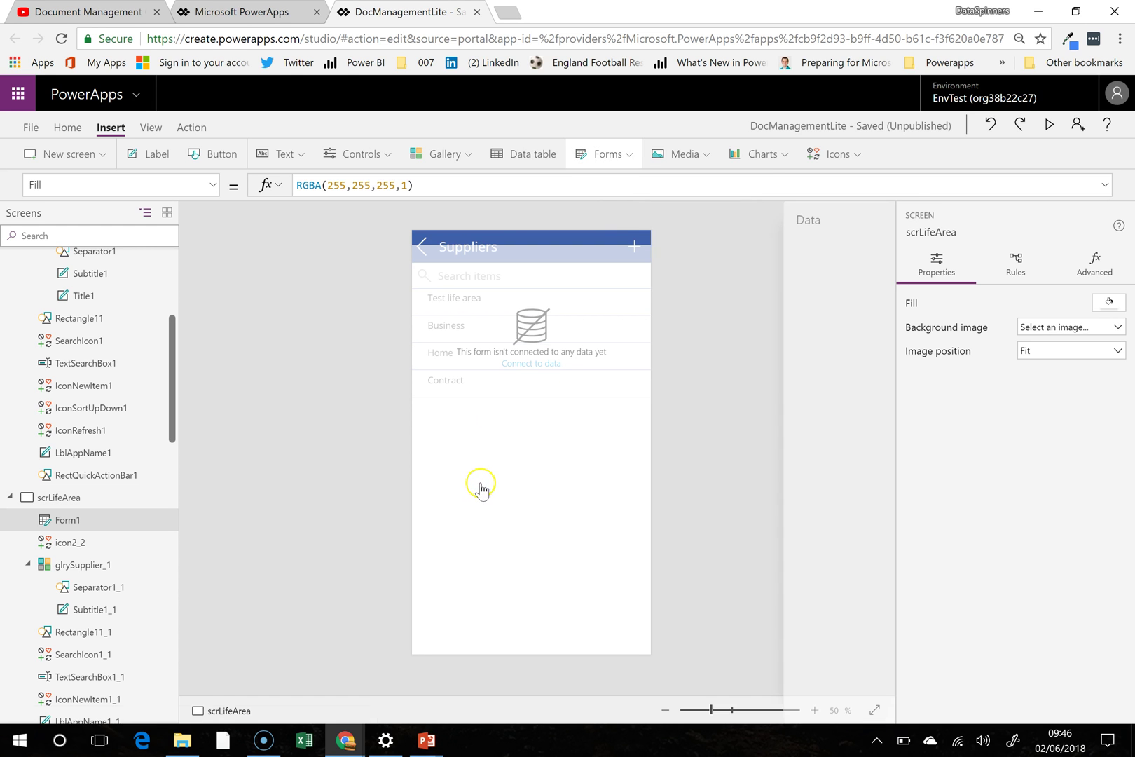
{"action": "left_click_drag", "start_coordinate": [502, 246], "coordinate": [489, 412]}
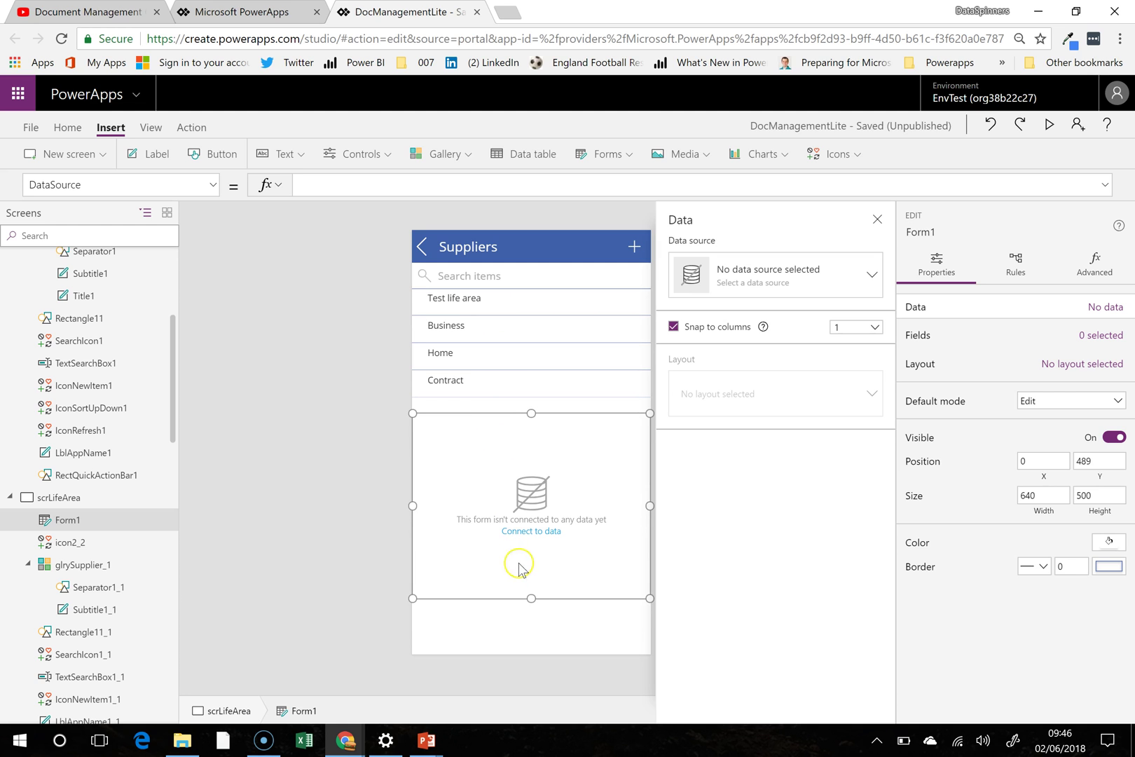
{"action": "mouse_move", "coordinate": [530, 602]}
{"action": "left_mouse_down"}
{"action": "mouse_move", "coordinate": [534, 632]}
{"action": "mouse_move", "coordinate": [534, 612]}
{"action": "left_mouse_up"}
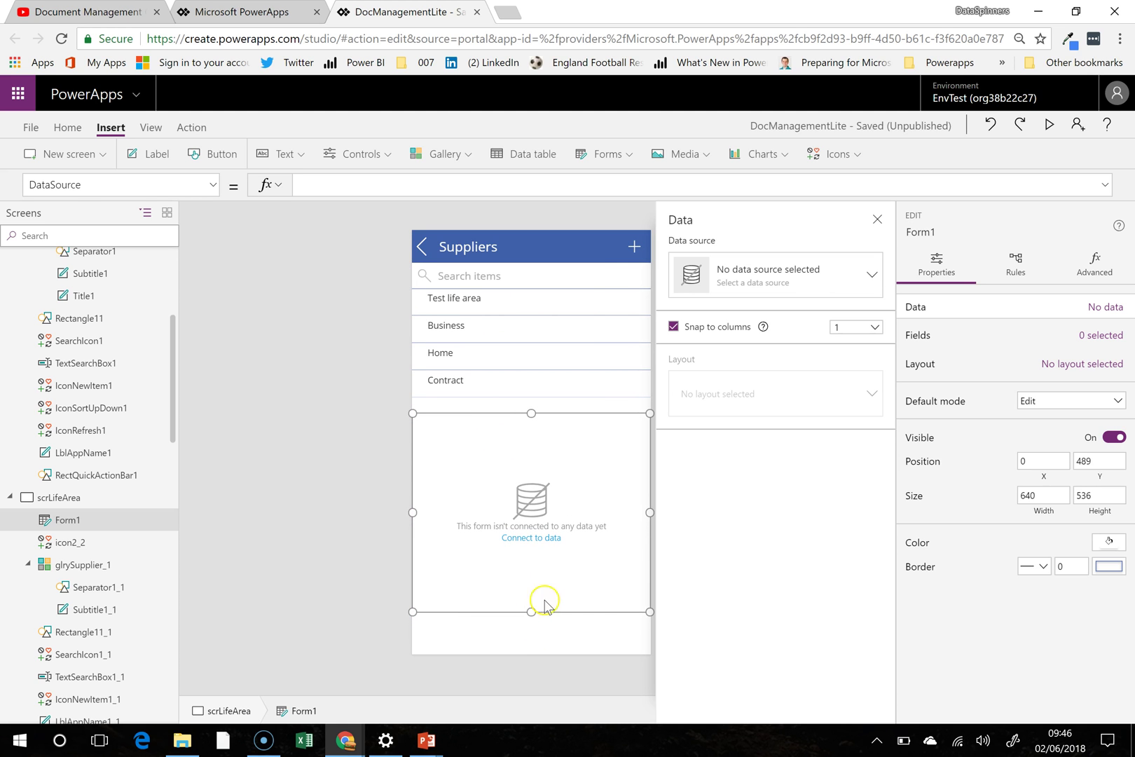
Step: Connect the form to the LifeAreas data source and add the LifeArea field listed after Owning Business Unit
{"action": "left_click", "coordinate": [867, 274]}
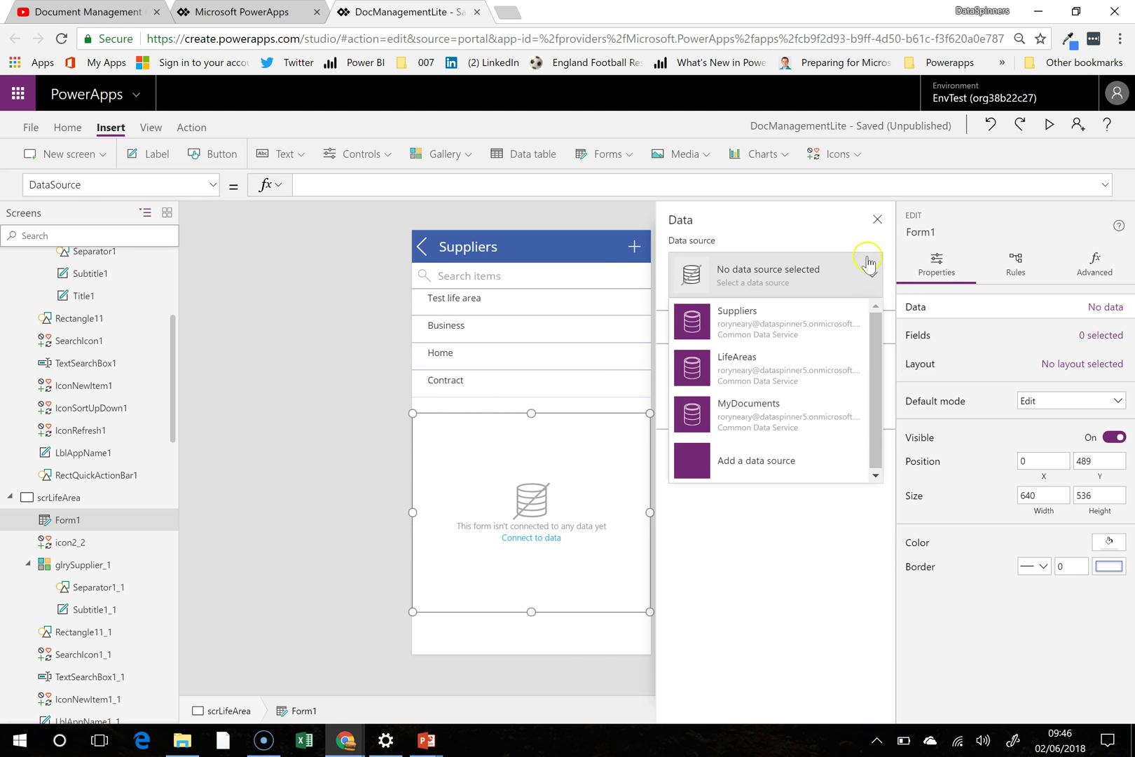
{"action": "left_click", "coordinate": [743, 380]}
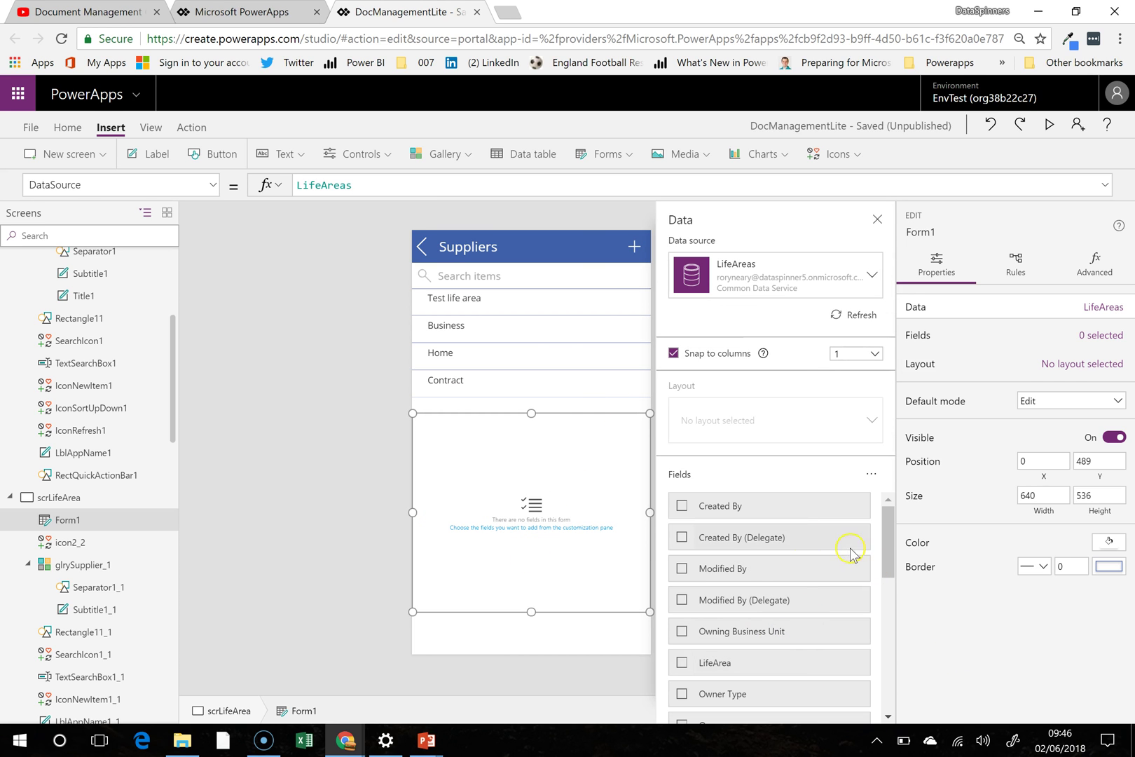
{"action": "left_click_drag", "start_coordinate": [887, 539], "coordinate": [887, 564]}
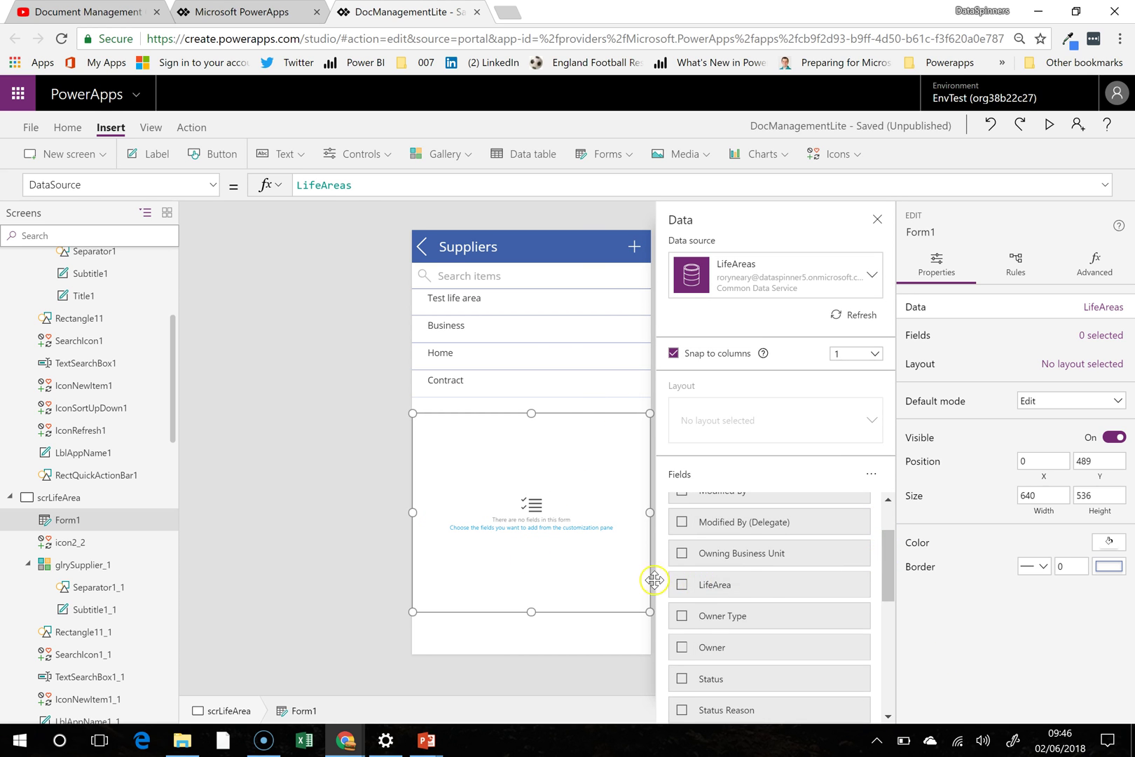
{"action": "left_click", "coordinate": [681, 587]}
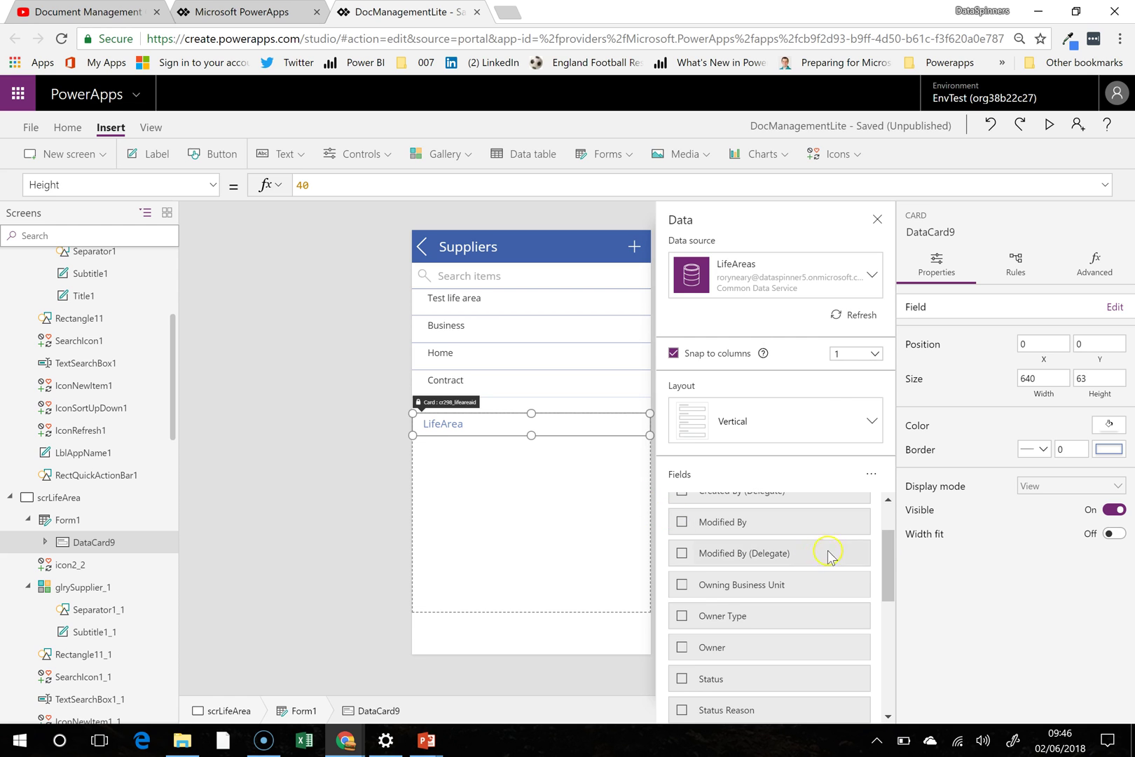
Step: Add the editable LifeArea field listed after Attachments and remove the view-only LifeArea field from the form
{"action": "left_click_drag", "start_coordinate": [886, 545], "coordinate": [882, 627]}
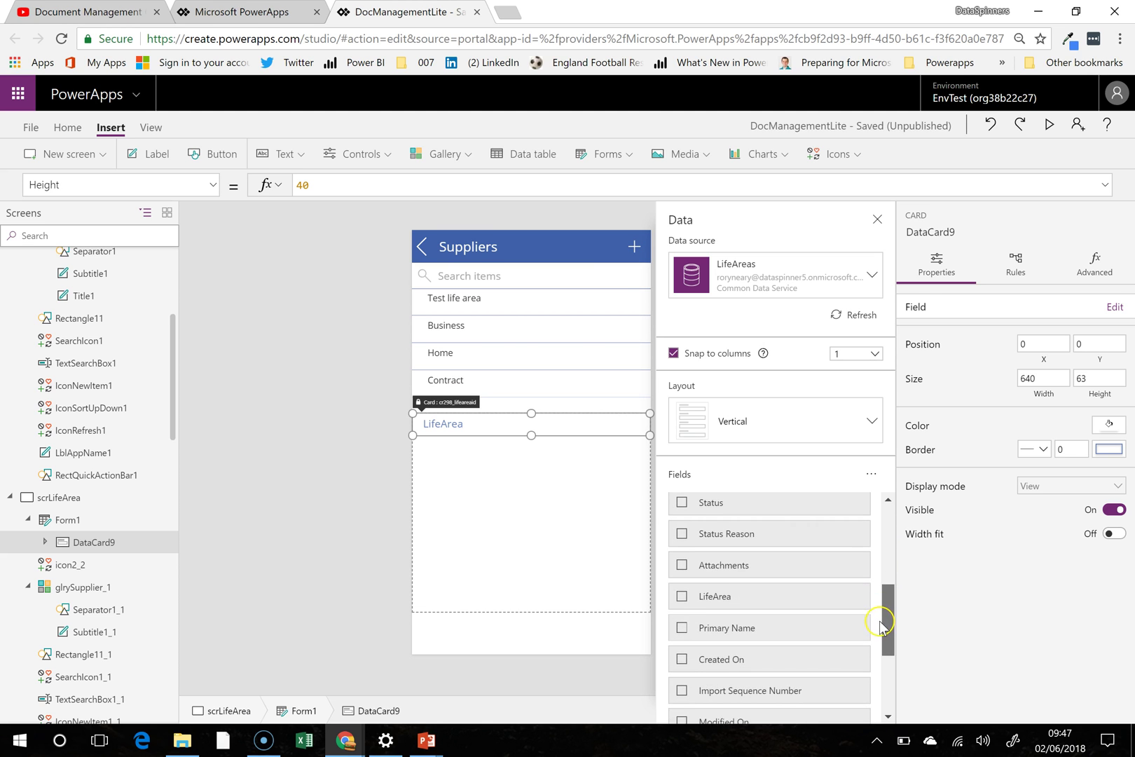
{"action": "left_click", "coordinate": [681, 595]}
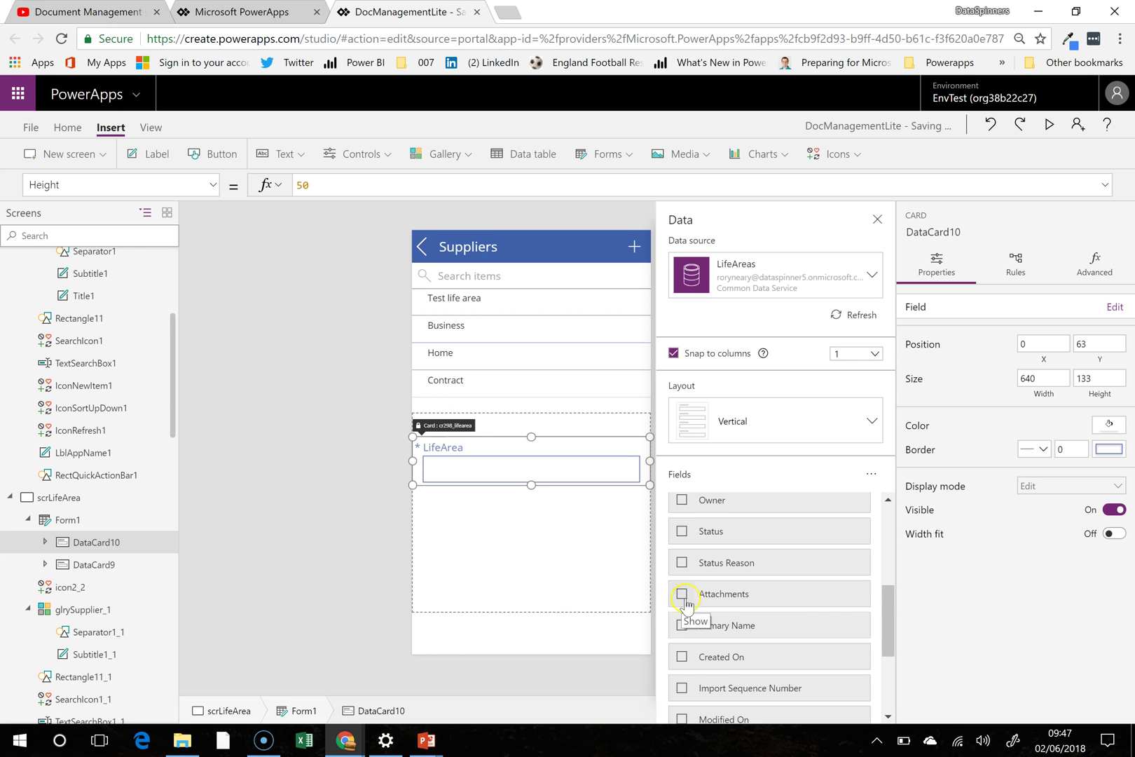
{"action": "left_click_drag", "start_coordinate": [887, 601], "coordinate": [887, 517]}
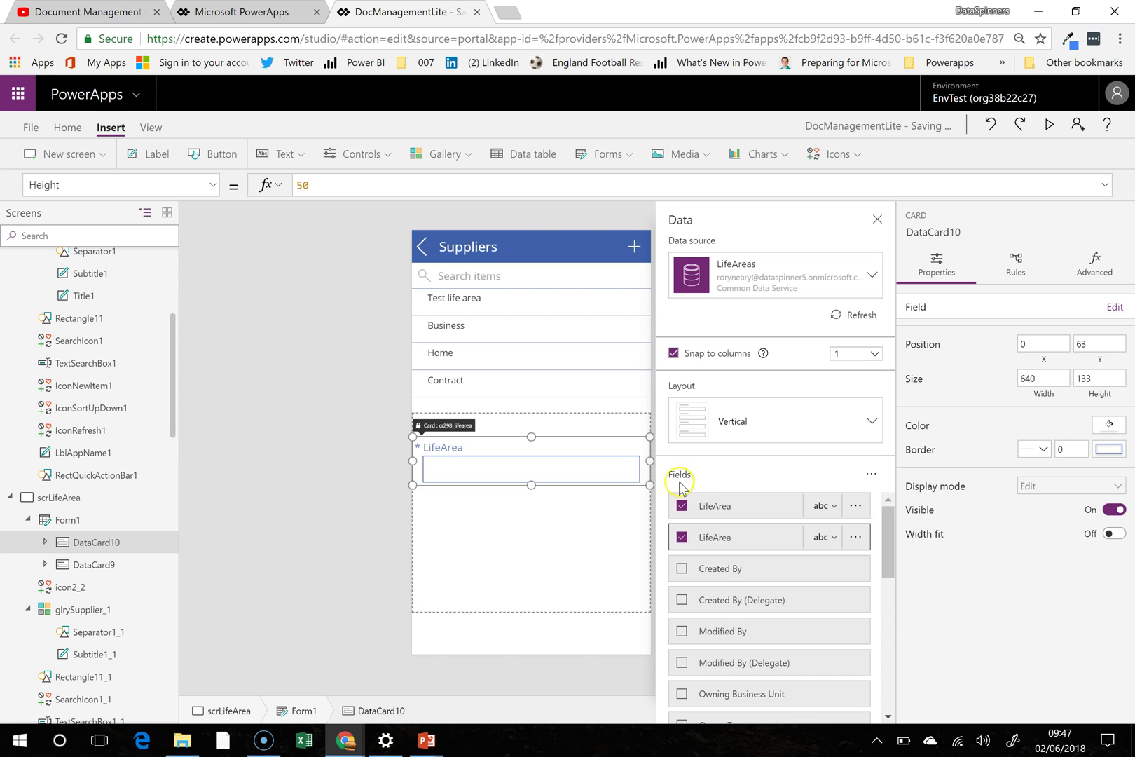
{"action": "left_click", "coordinate": [681, 505]}
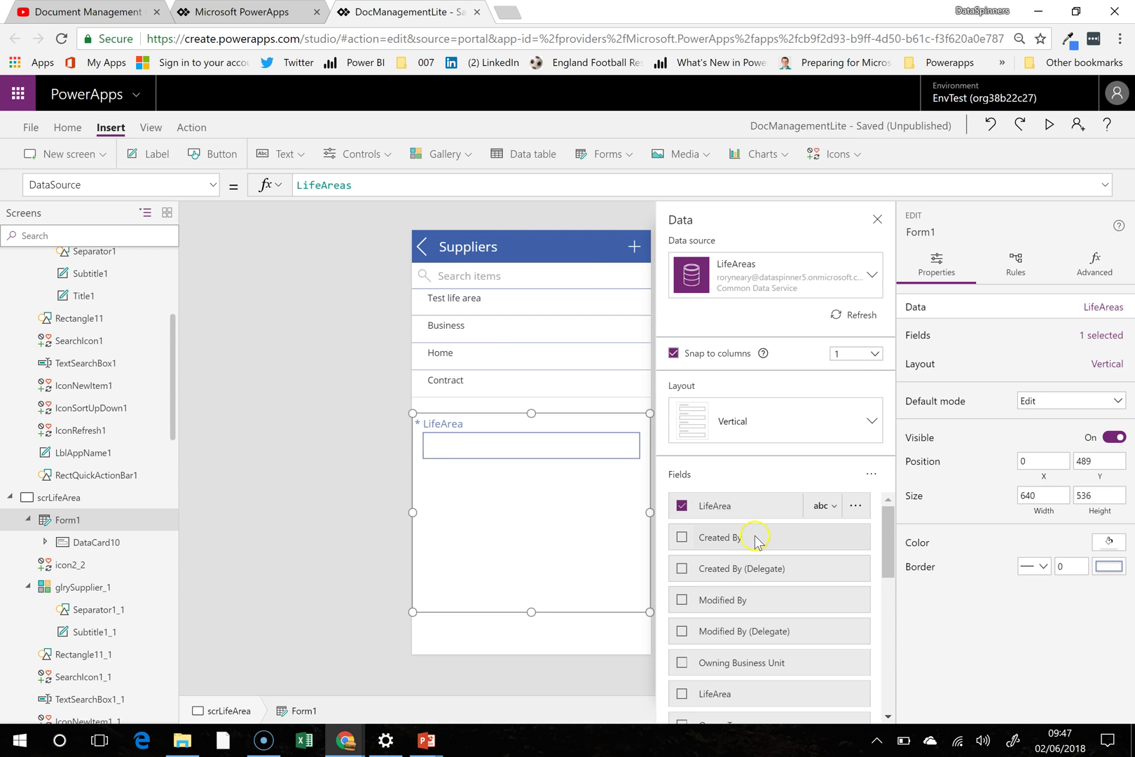
Step: Add the Primary Name field to the form below the LifeArea field
{"action": "left_click_drag", "start_coordinate": [887, 544], "coordinate": [882, 630]}
{"action": "left_click", "coordinate": [682, 626]}
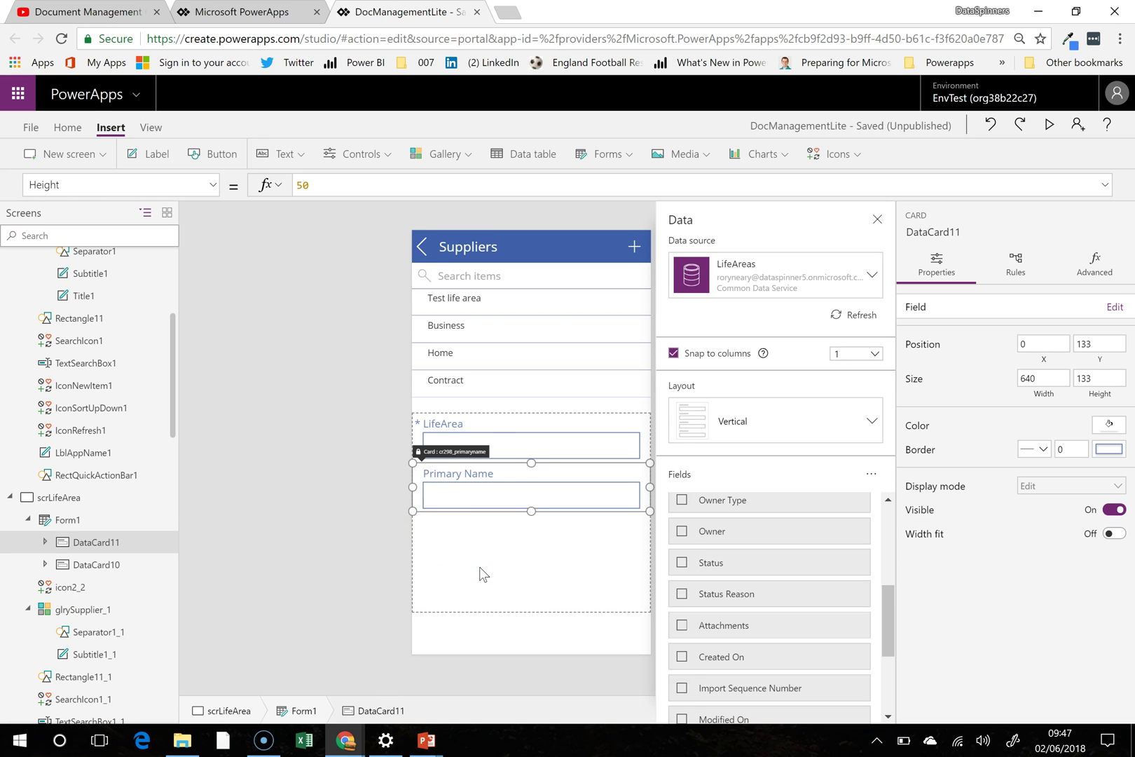
{"action": "left_click", "coordinate": [510, 436]}
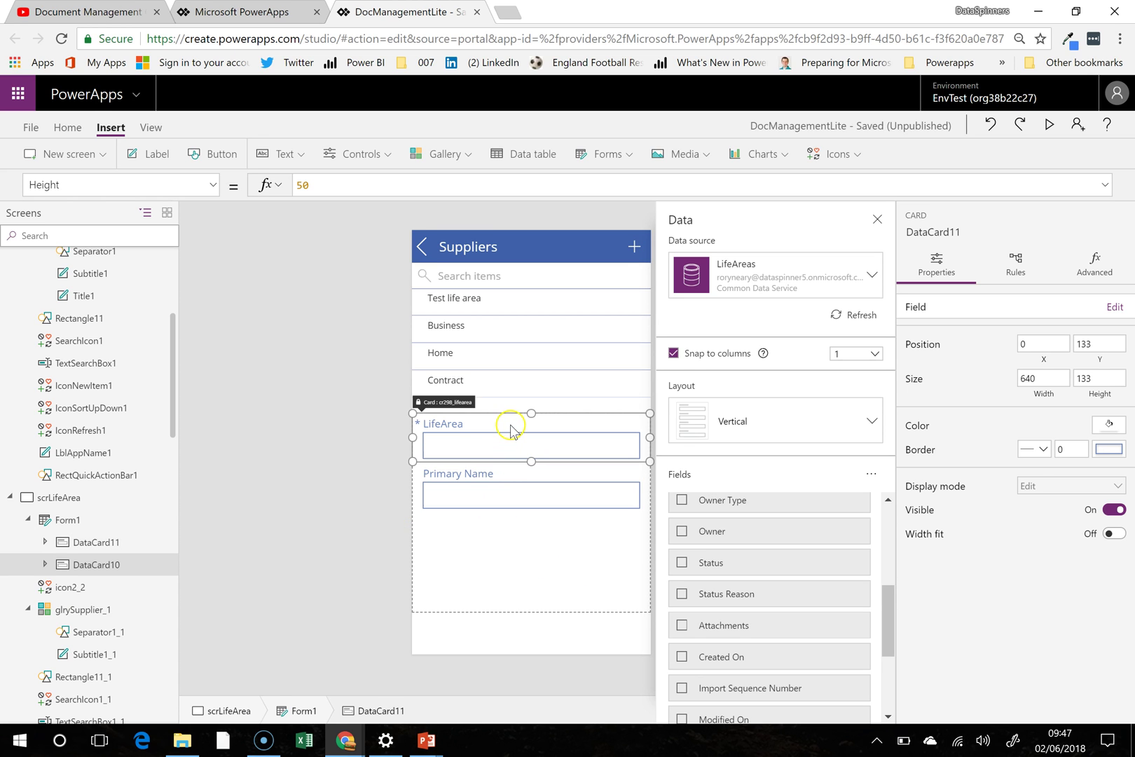
Step: Move the form down slightly and narrow it from both sides to about X 74, Y 515 and width 442
{"action": "left_click", "coordinate": [509, 571]}
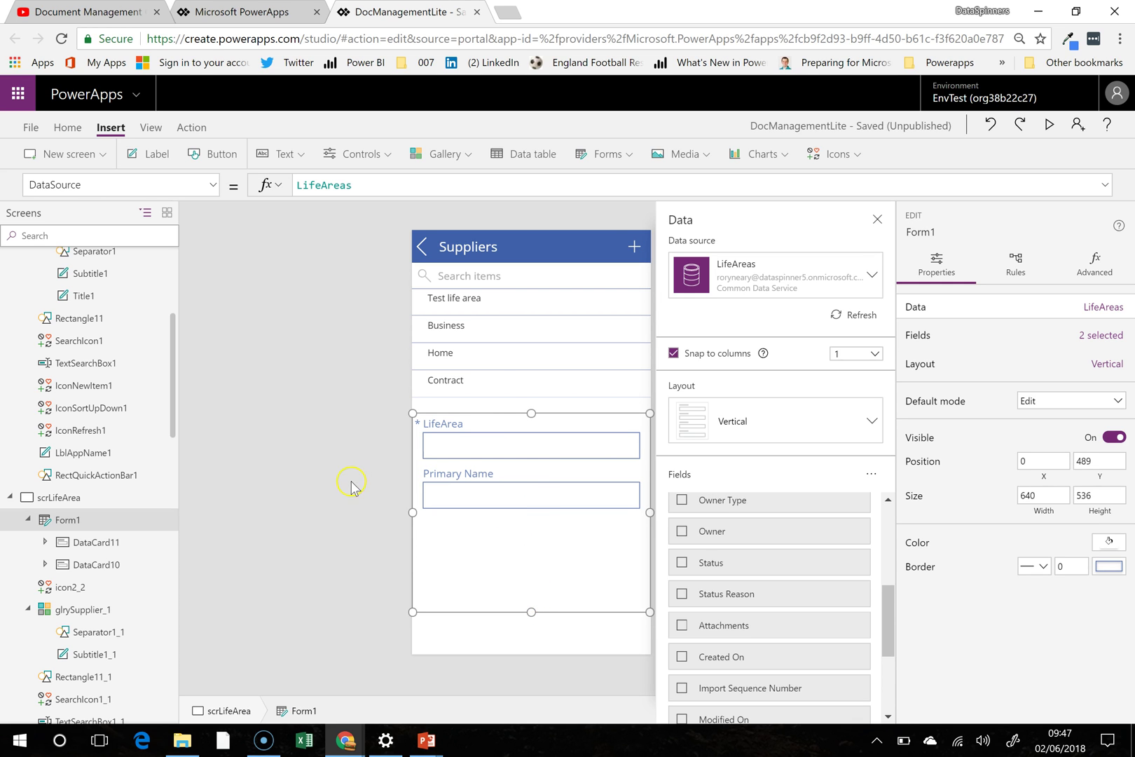
{"action": "left_click_drag", "start_coordinate": [497, 413], "coordinate": [498, 423]}
{"action": "left_click_drag", "start_coordinate": [645, 522], "coordinate": [562, 521]}
{"action": "left_click_drag", "start_coordinate": [413, 519], "coordinate": [441, 524]}
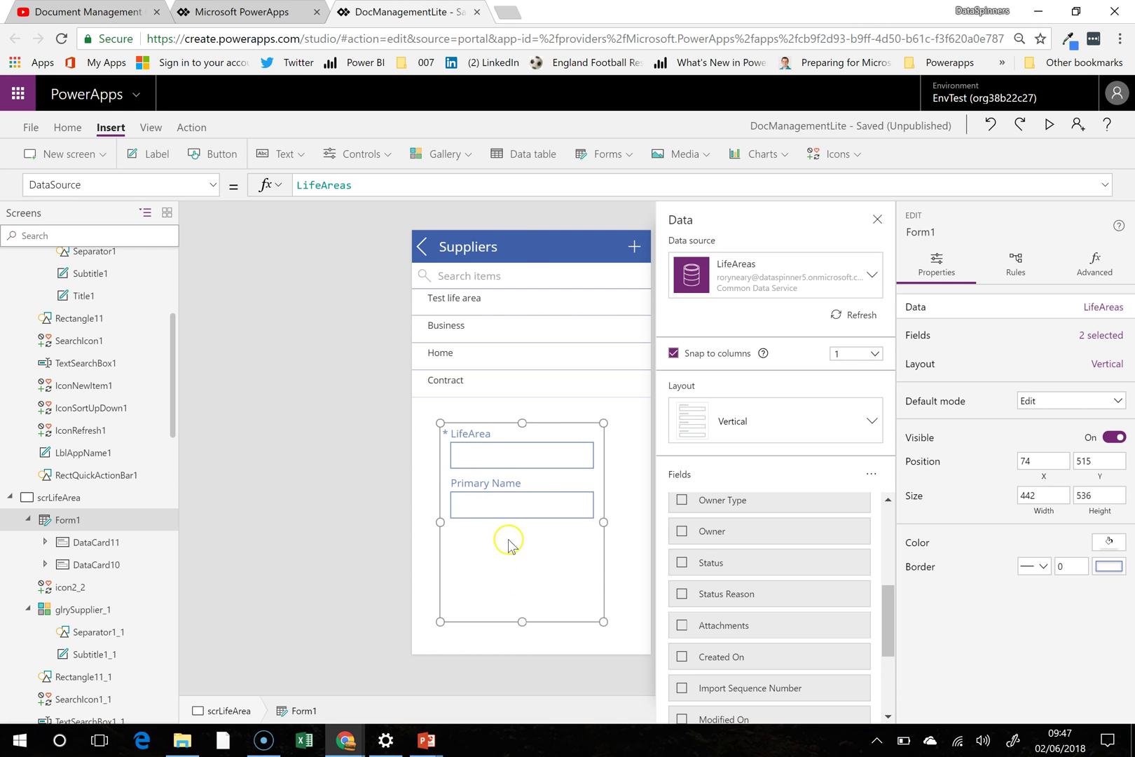
Step: Insert a button and place it below the Primary Name field, at about X 155, Y 898
{"action": "left_click", "coordinate": [213, 154]}
{"action": "left_click", "coordinate": [487, 256]}
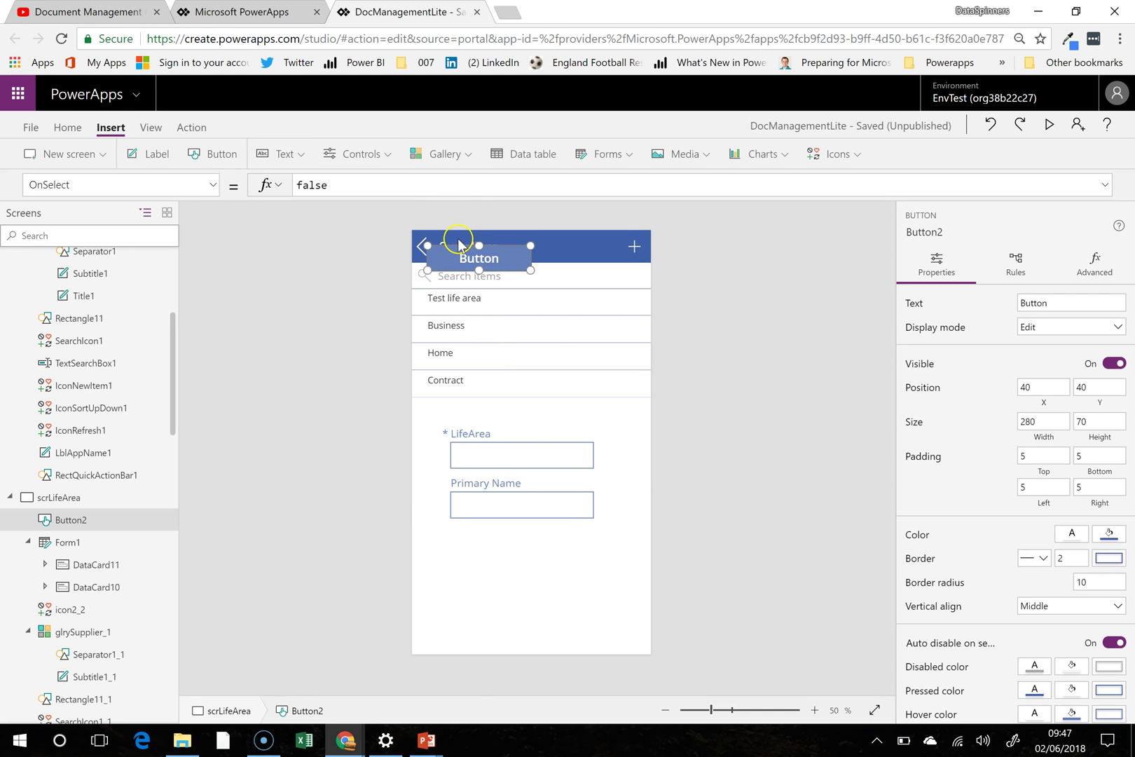
{"action": "left_click_drag", "start_coordinate": [463, 246], "coordinate": [505, 566]}
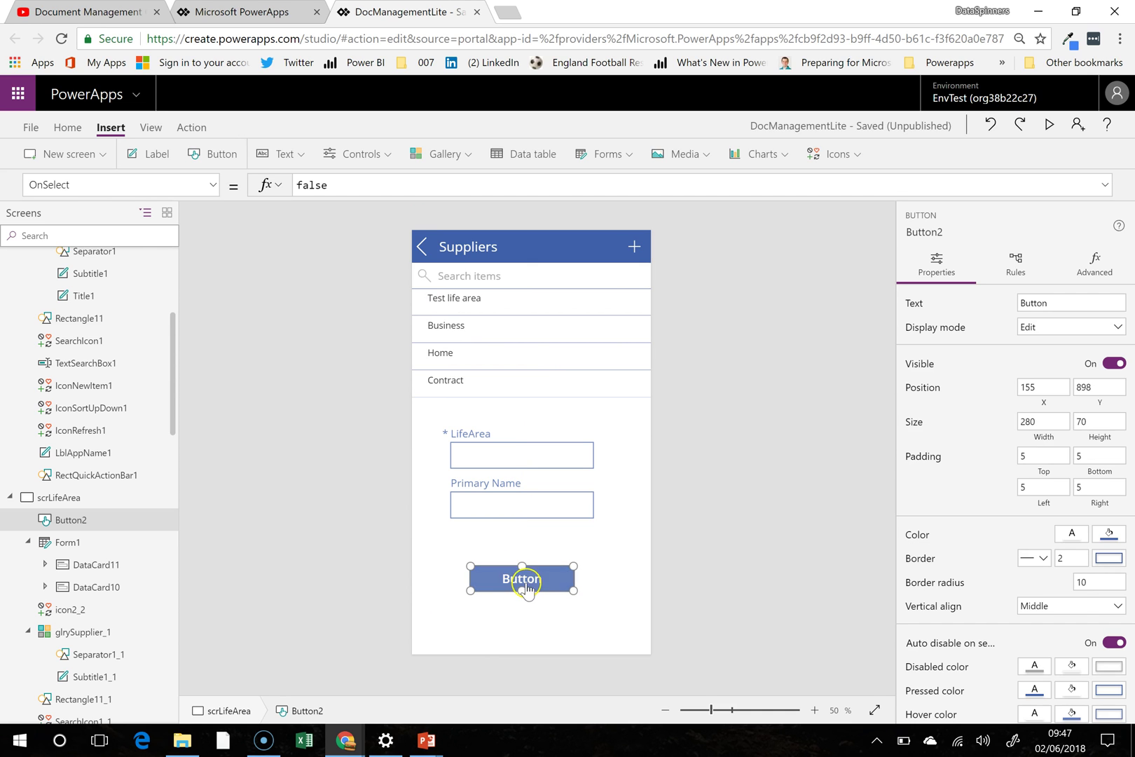
Step: Set the new button's text to "Submit Life Area"
{"action": "type", "text": "Submit"}
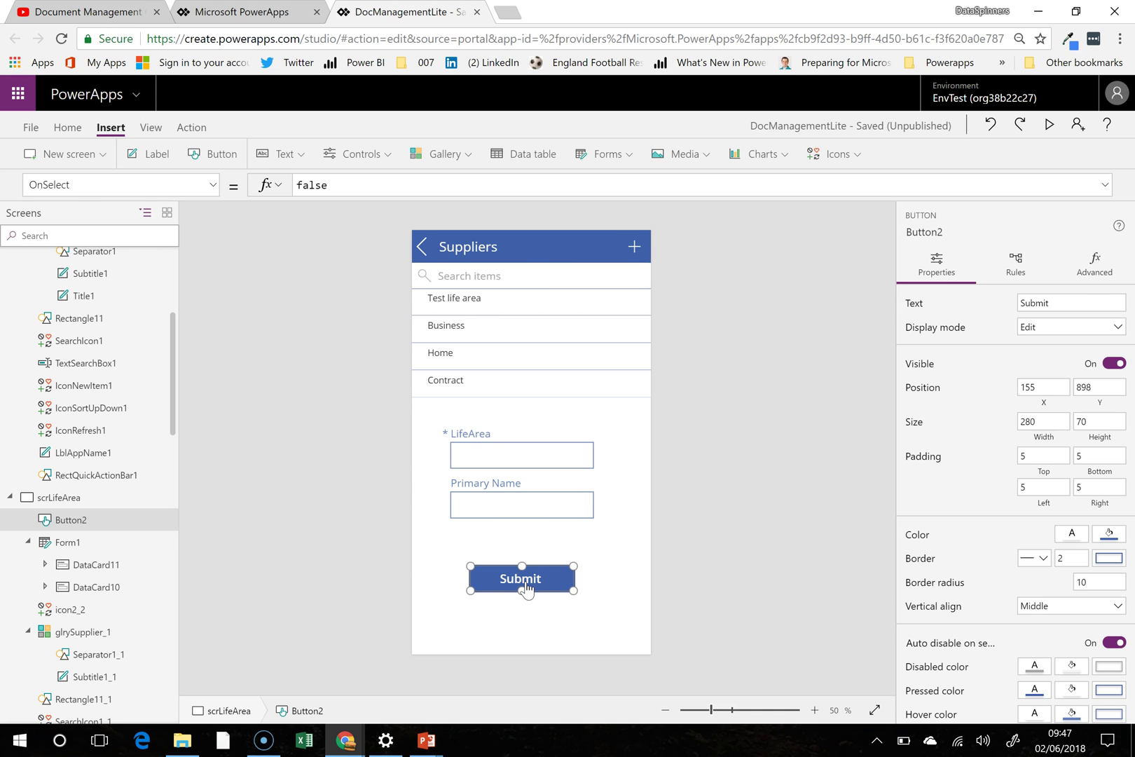
{"action": "left_click", "coordinate": [530, 592]}
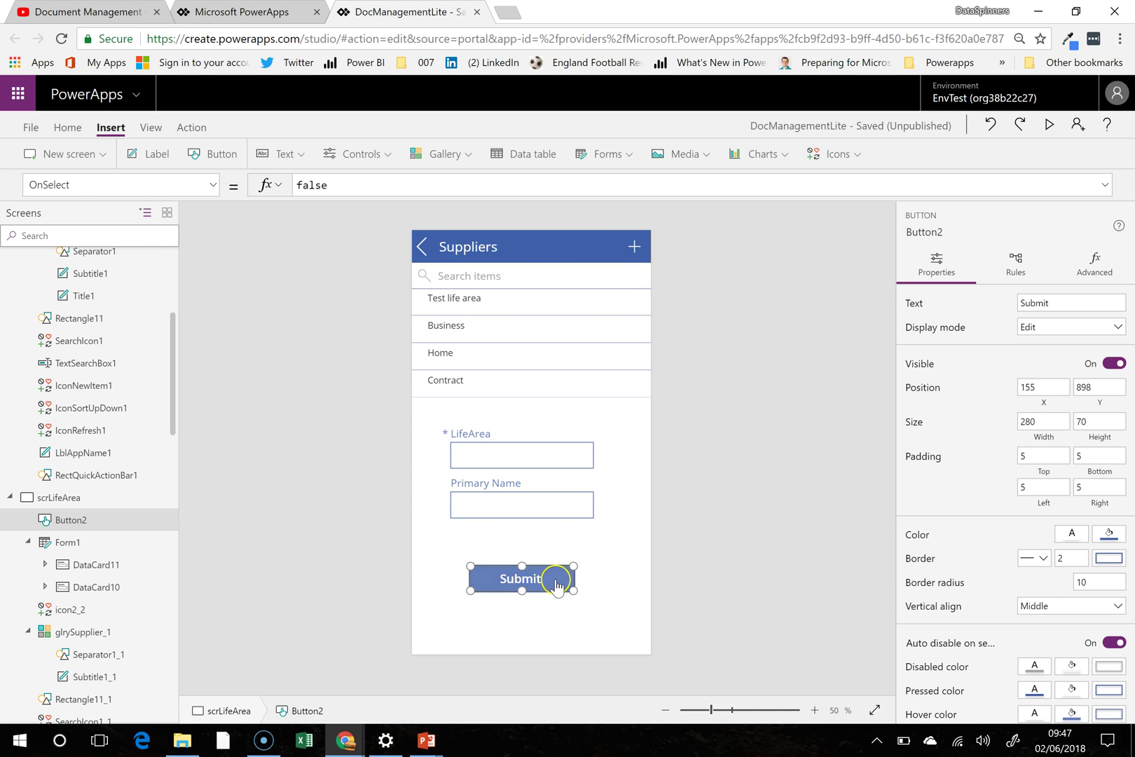
{"action": "type", "text": "Lief"}
{"action": "key", "text": "BackSpace"}
{"action": "key", "text": "BackSpace"}
{"action": "type", "text": "fe"}
{"action": "left_click", "coordinate": [63, 184]}
{"action": "type", "text": "Text"}
{"action": "key", "text": "Return"}
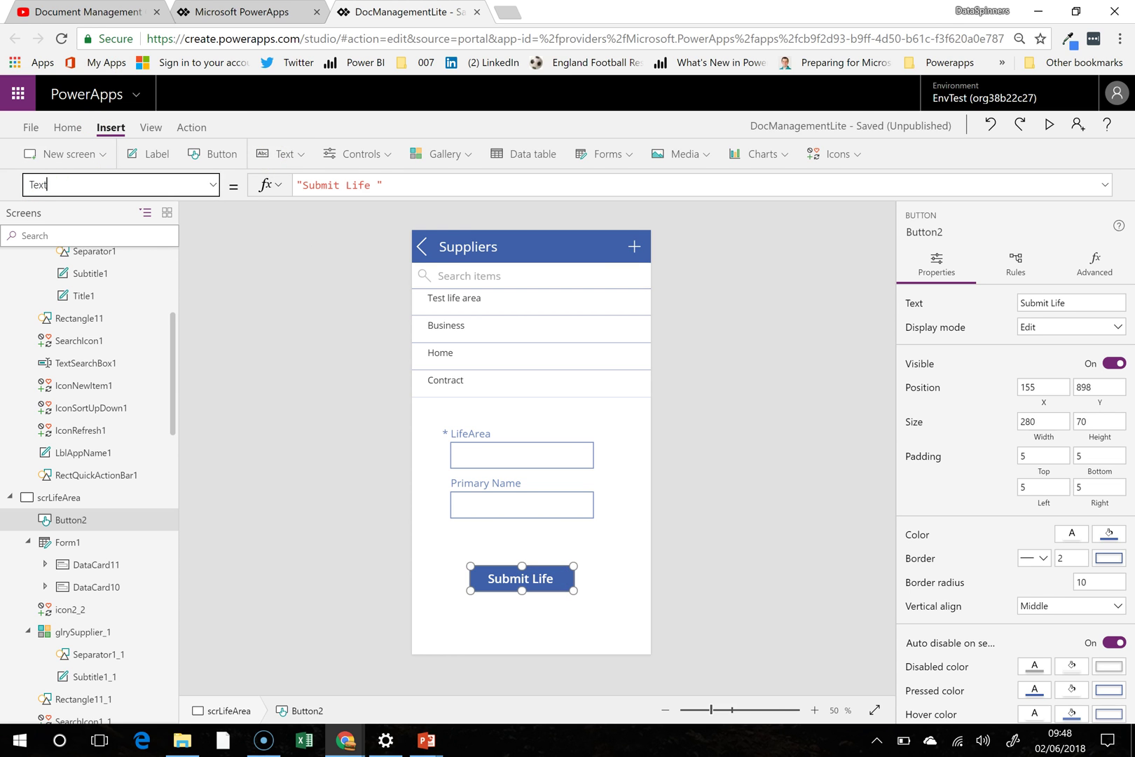
{"action": "left_click", "coordinate": [381, 184]}
{"action": "type", "text": "ARea"}
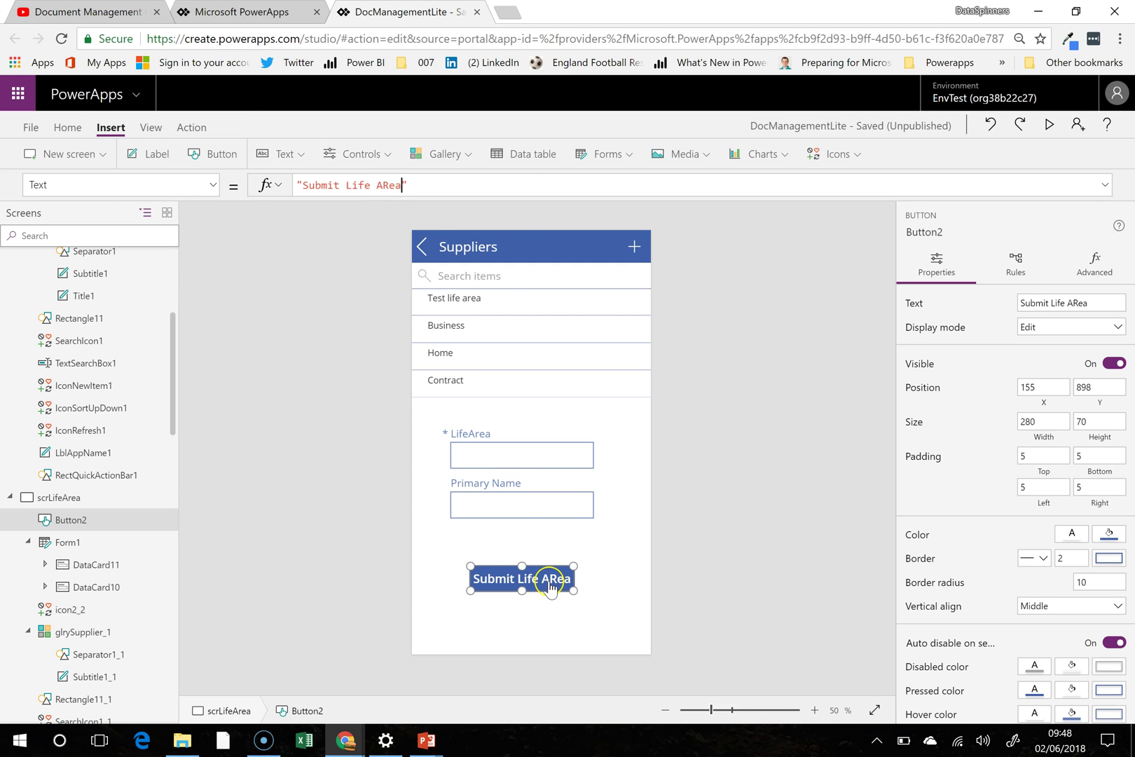
{"action": "type", "text": "r"}
{"action": "left_click", "coordinate": [541, 534]}
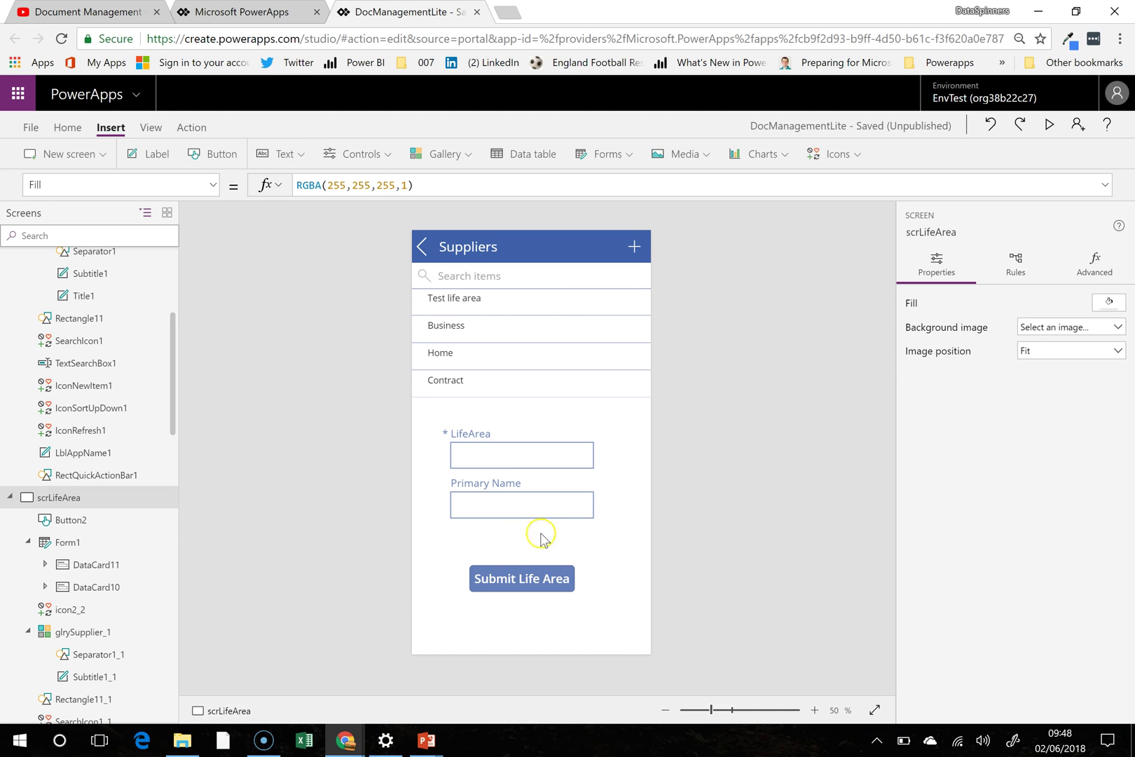
Step: Start the add icon's OnSelect formula on the life area screen with the NewForm function
{"action": "left_click", "coordinate": [522, 546]}
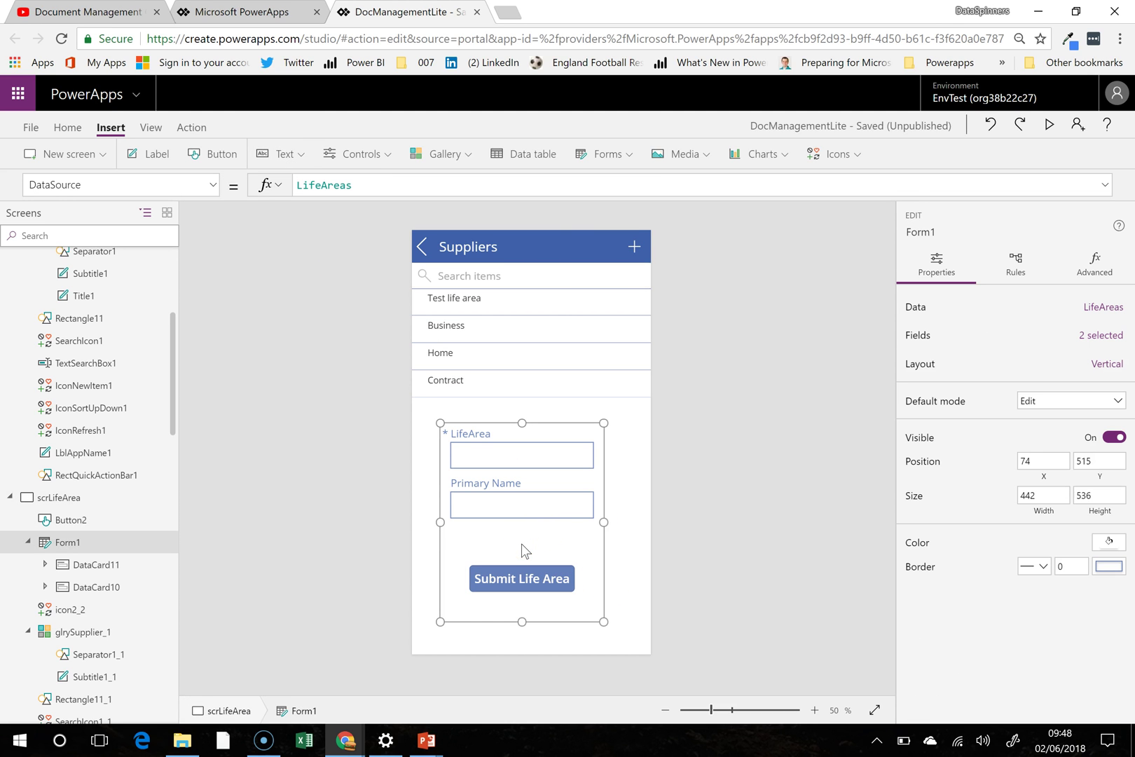
{"action": "left_click", "coordinate": [634, 246]}
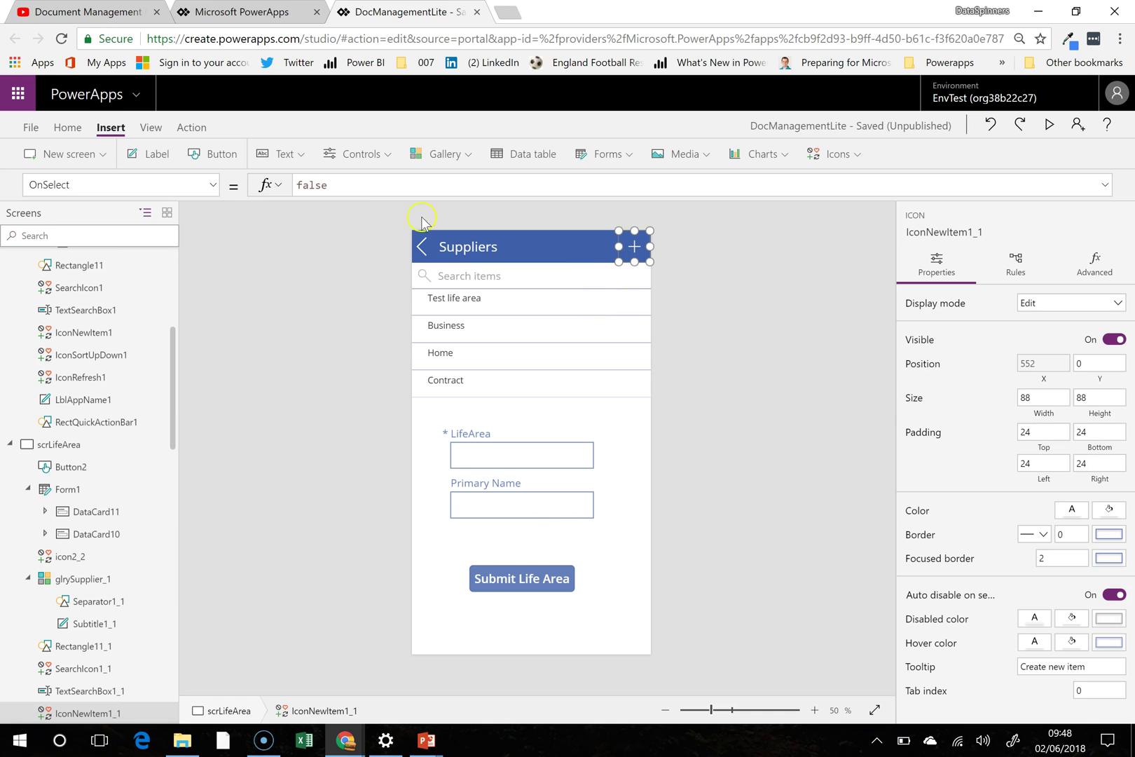
{"action": "double_click", "coordinate": [349, 186]}
{"action": "type", "text": "new"}
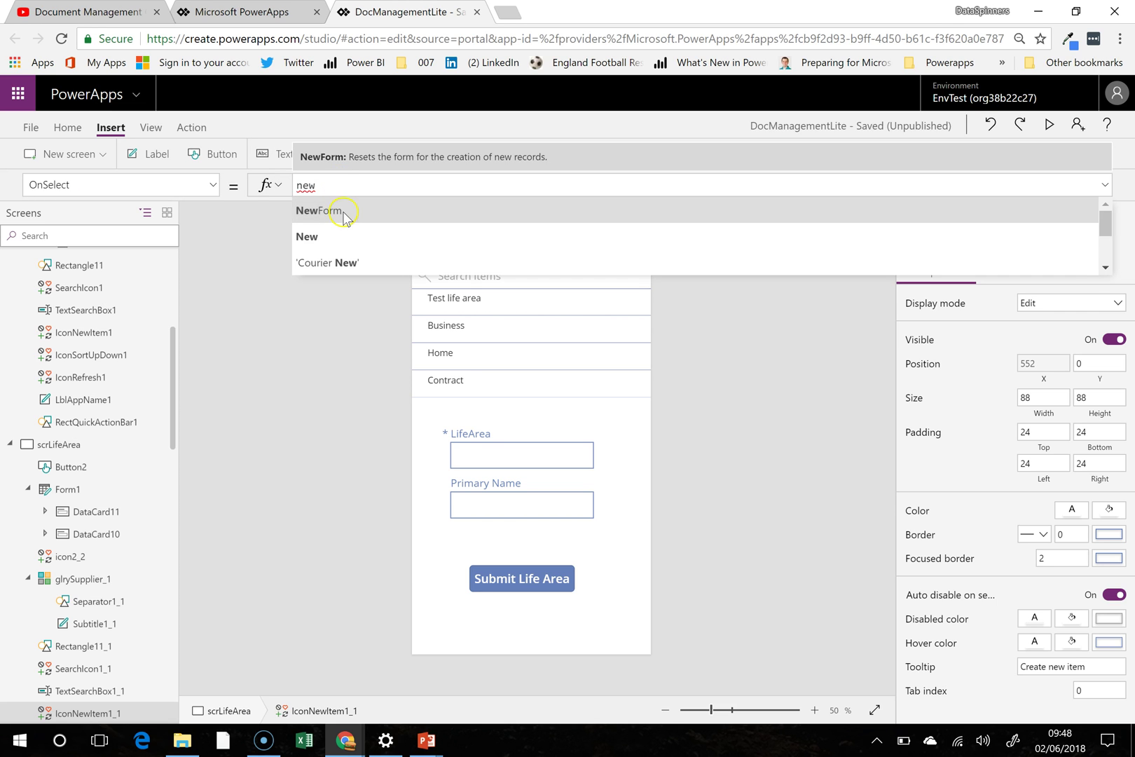
{"action": "left_click", "coordinate": [341, 214]}
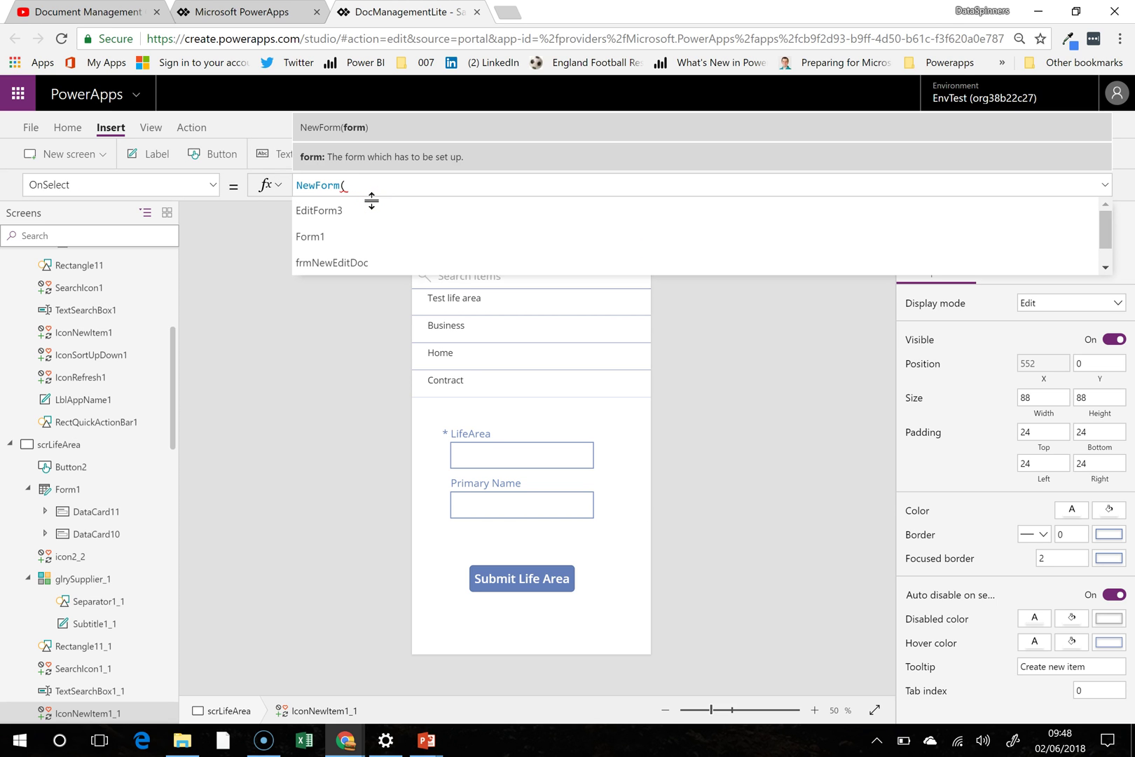
{"action": "type", "text": "li"}
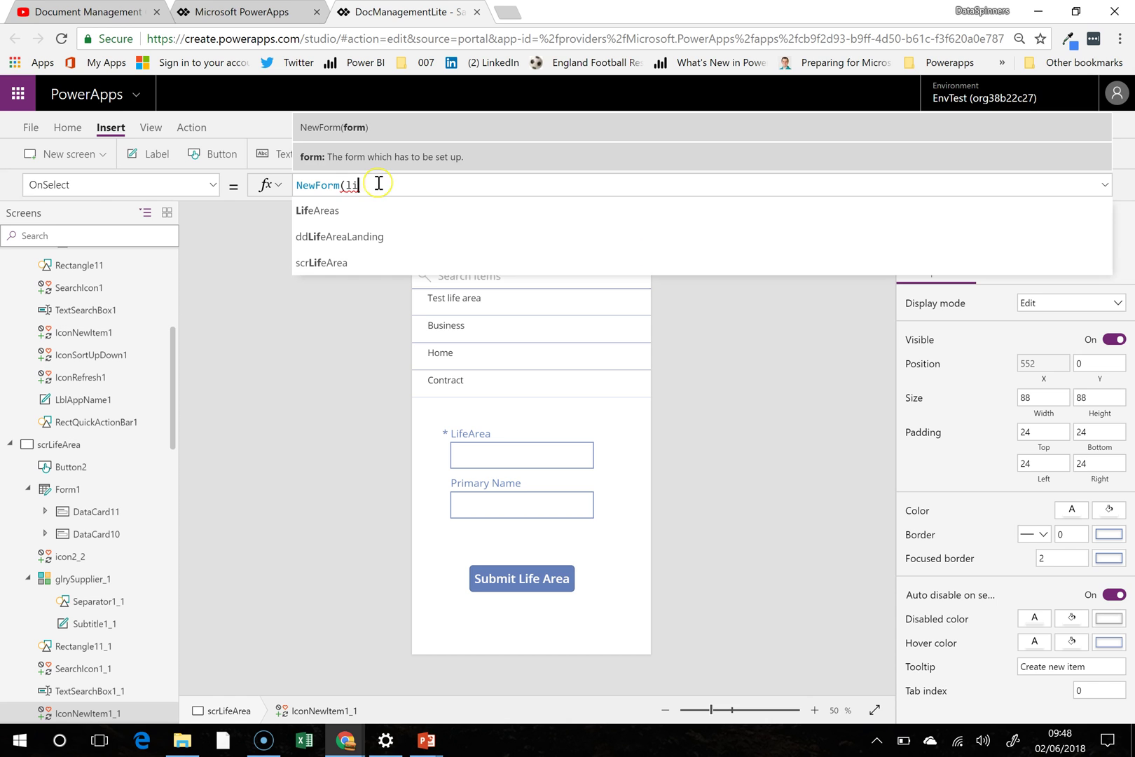
{"action": "key", "text": "BackSpace"}
Step: Rename the life area form, Form1, as frnLifeArea
{"action": "left_click", "coordinate": [604, 545]}
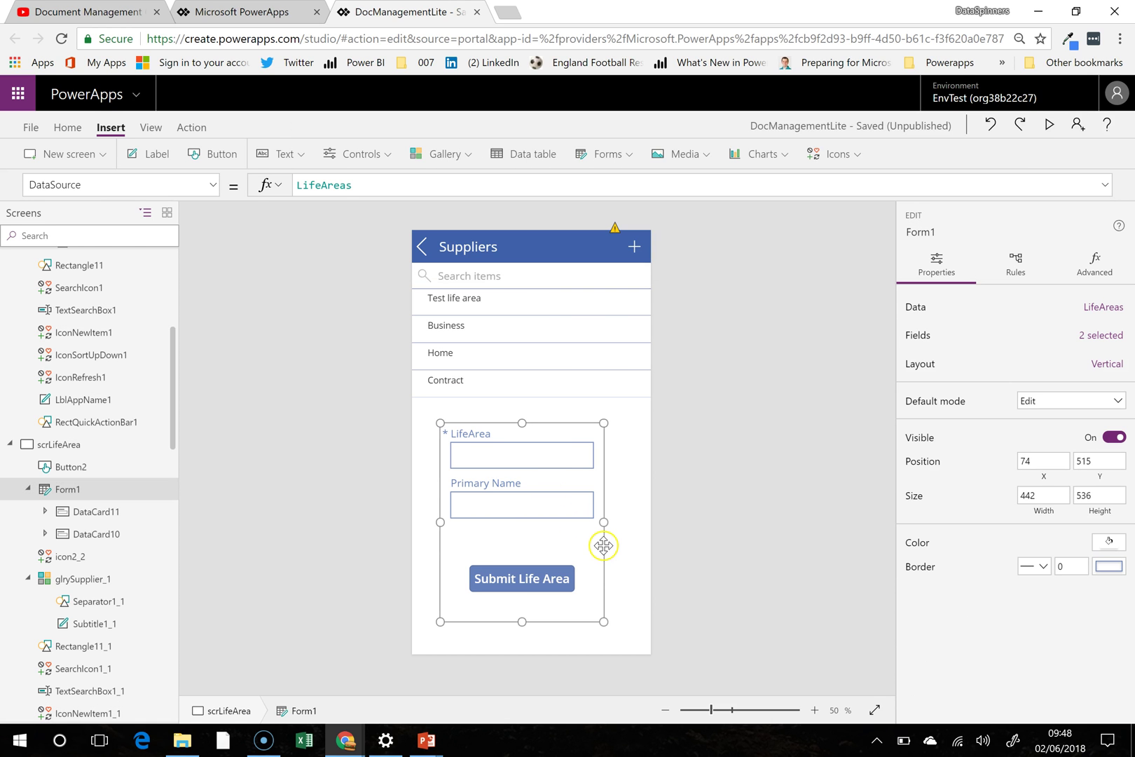
{"action": "left_click", "coordinate": [155, 490]}
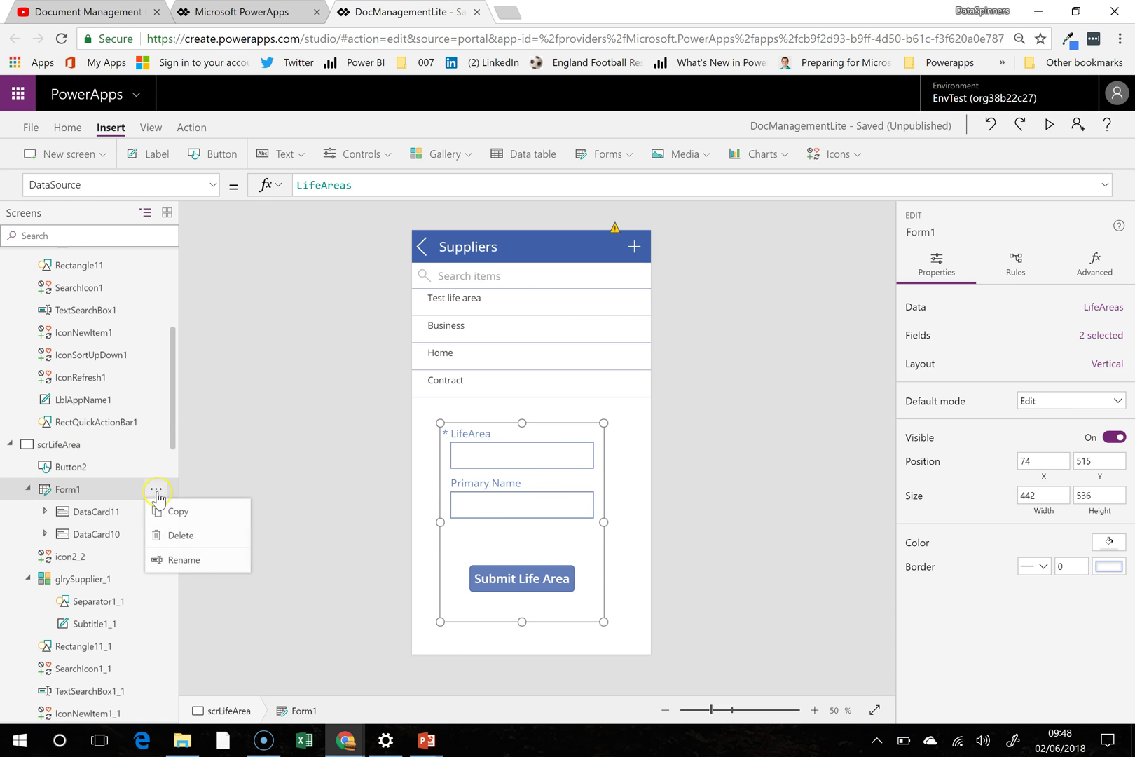
{"action": "left_click", "coordinate": [172, 560]}
{"action": "type", "text": "frnLifeArea"}
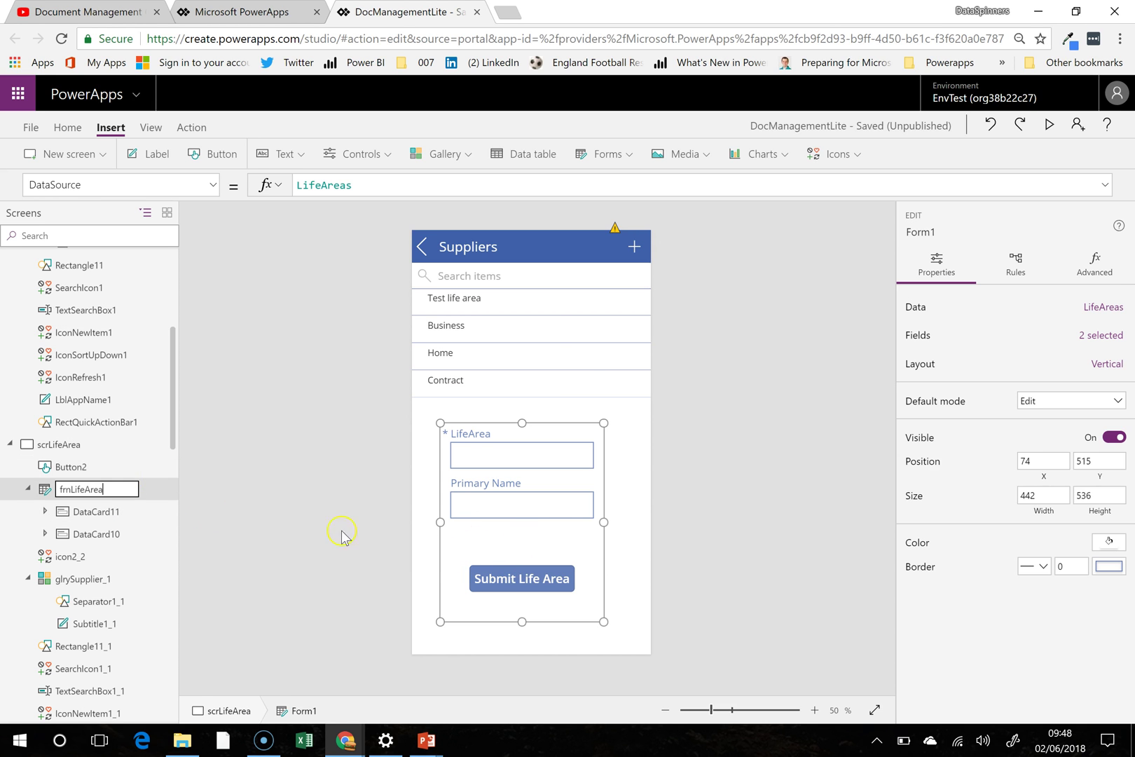
{"action": "left_click", "coordinate": [598, 214]}
Step: Try to reference the life area form with the frm prefix in the add icon's NewForm formula
{"action": "left_click", "coordinate": [630, 249]}
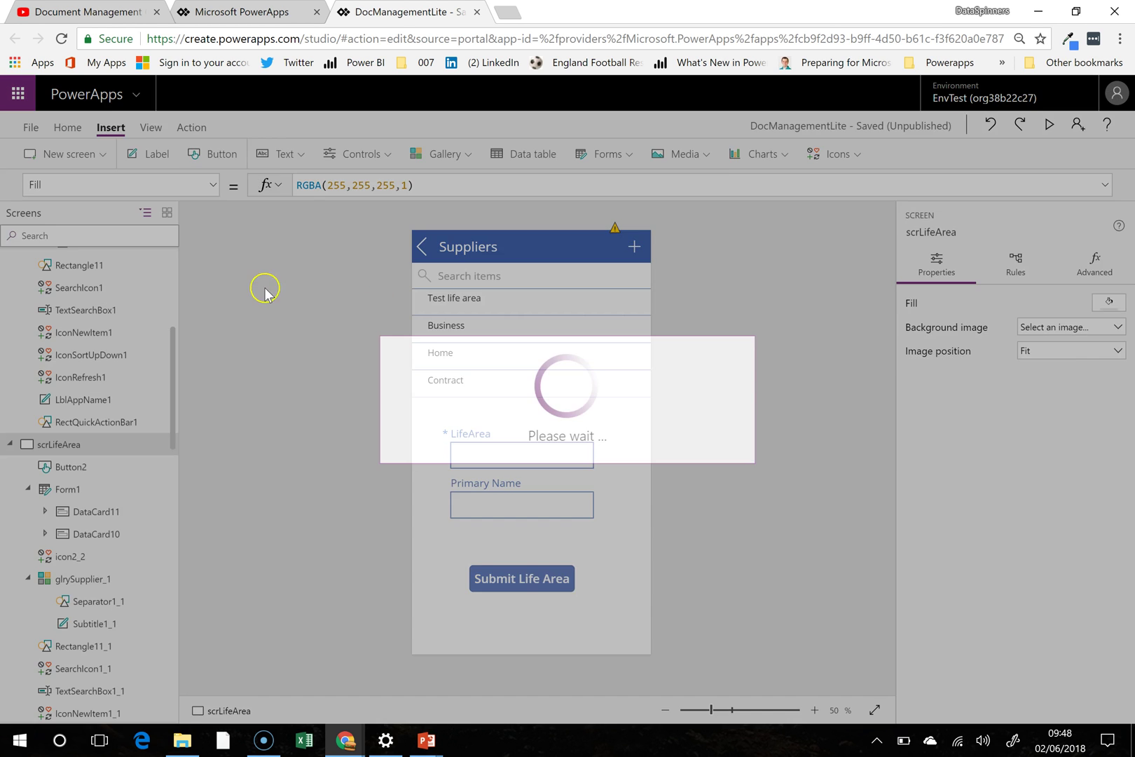
{"action": "left_click", "coordinate": [384, 189]}
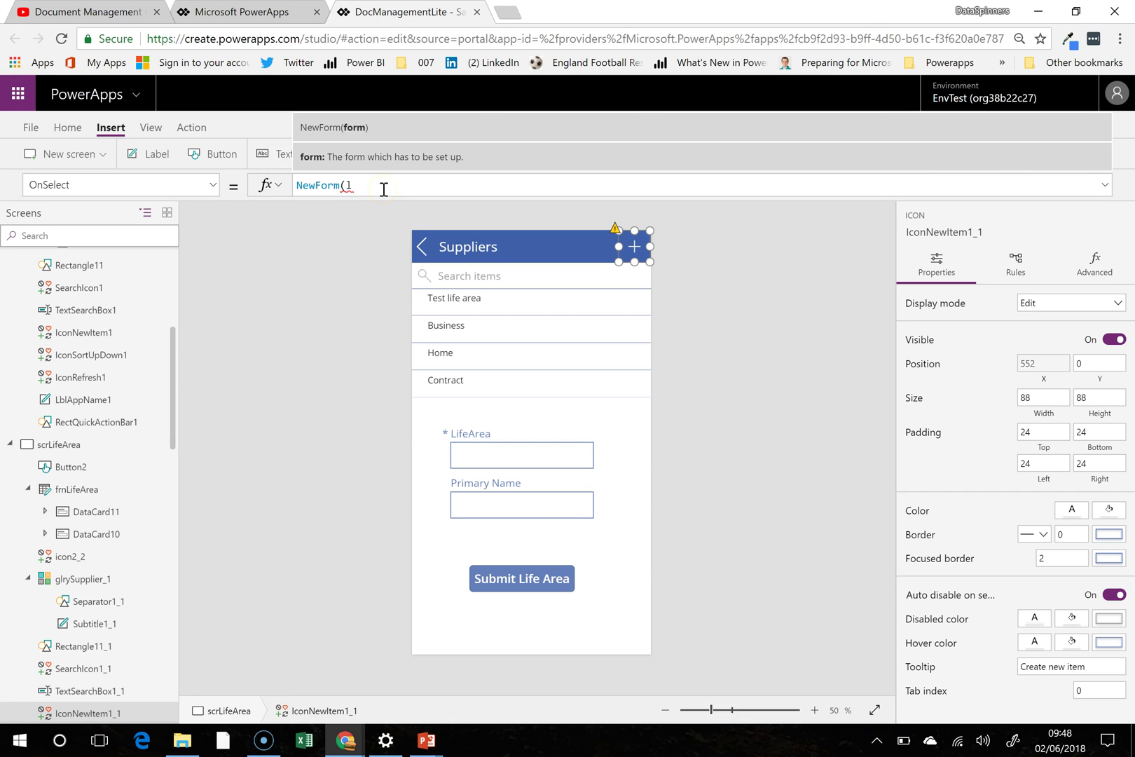
{"action": "type", "text": "l"}
{"action": "key", "text": "BackSpace"}
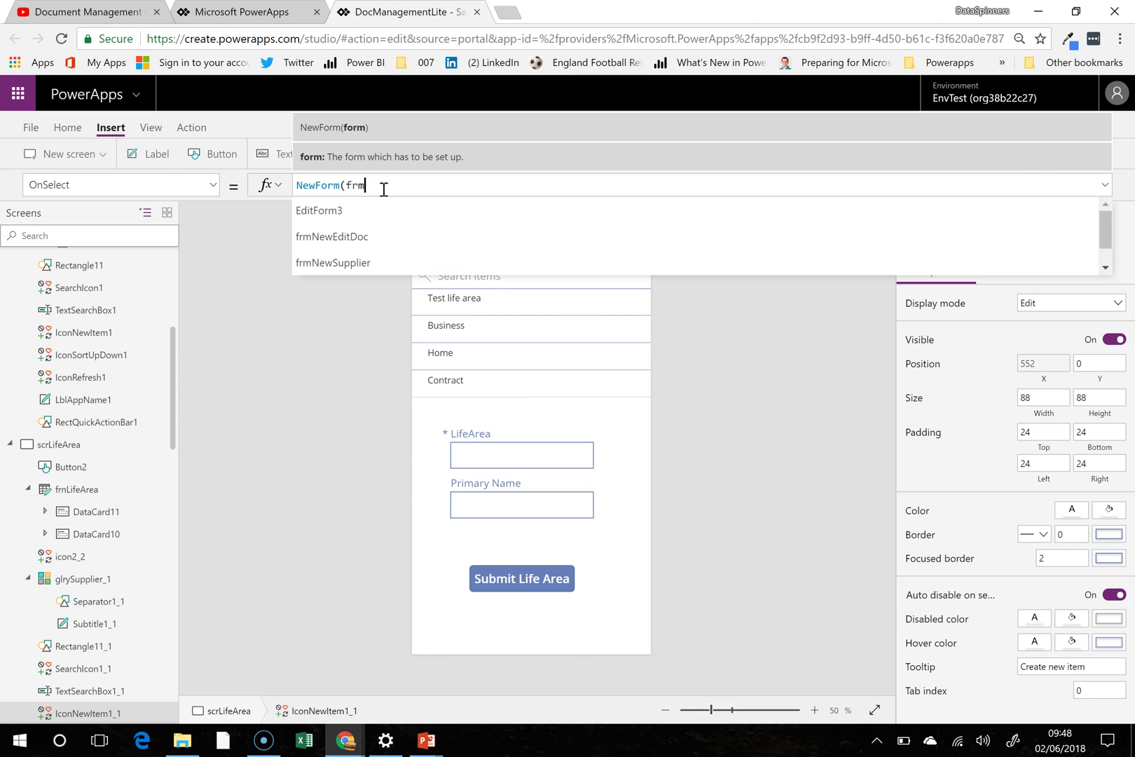
{"action": "type", "text": "frm"}
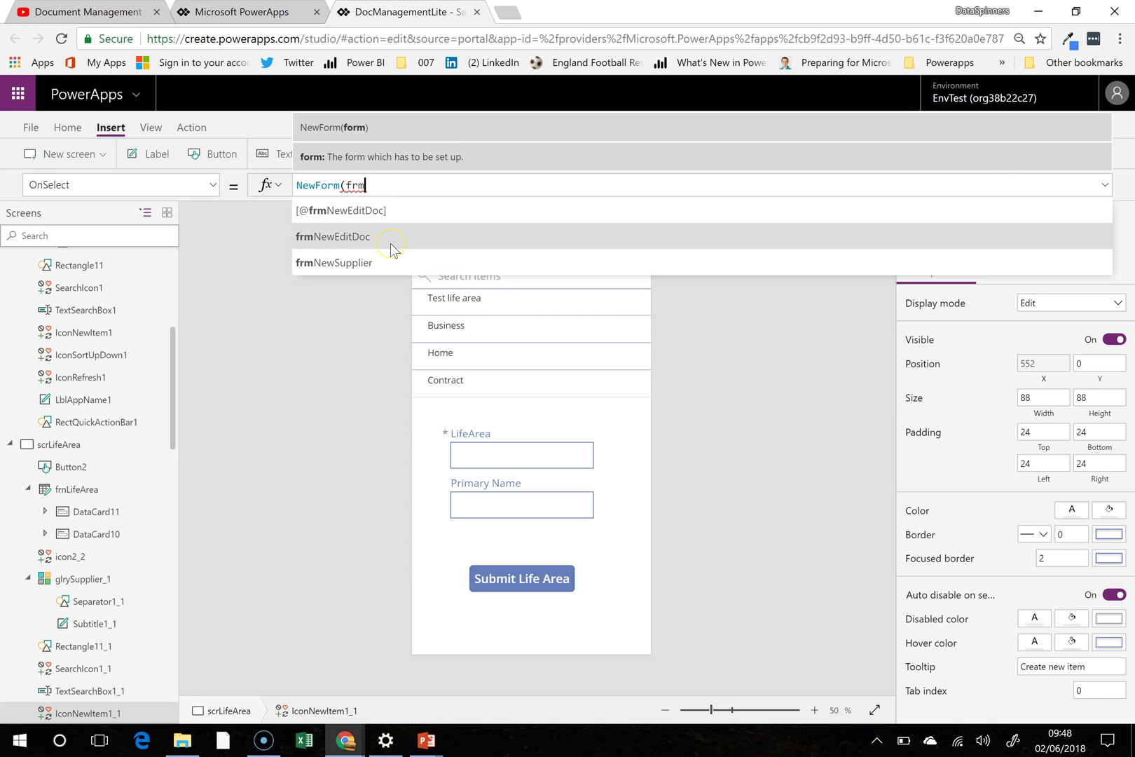
{"action": "type", "text": "l"}
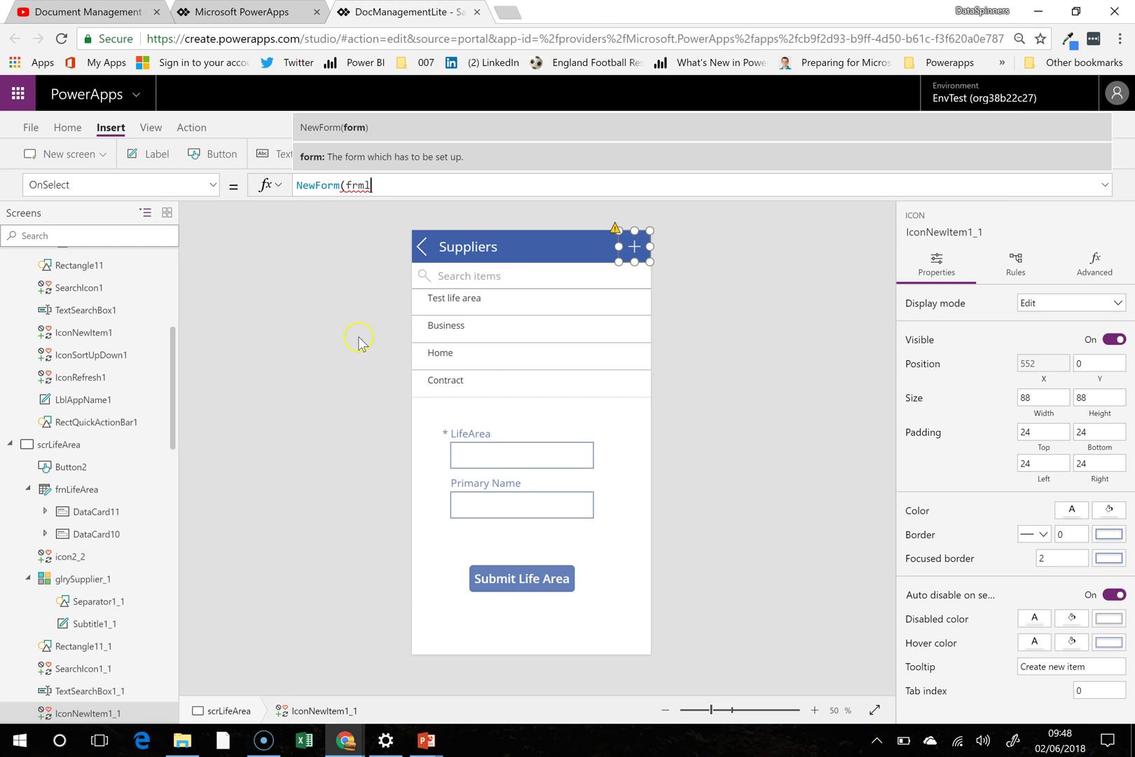
Step: Correct the life area form's name to frmLifeArea
{"action": "left_click", "coordinate": [110, 488]}
{"action": "right_click", "coordinate": [161, 496]}
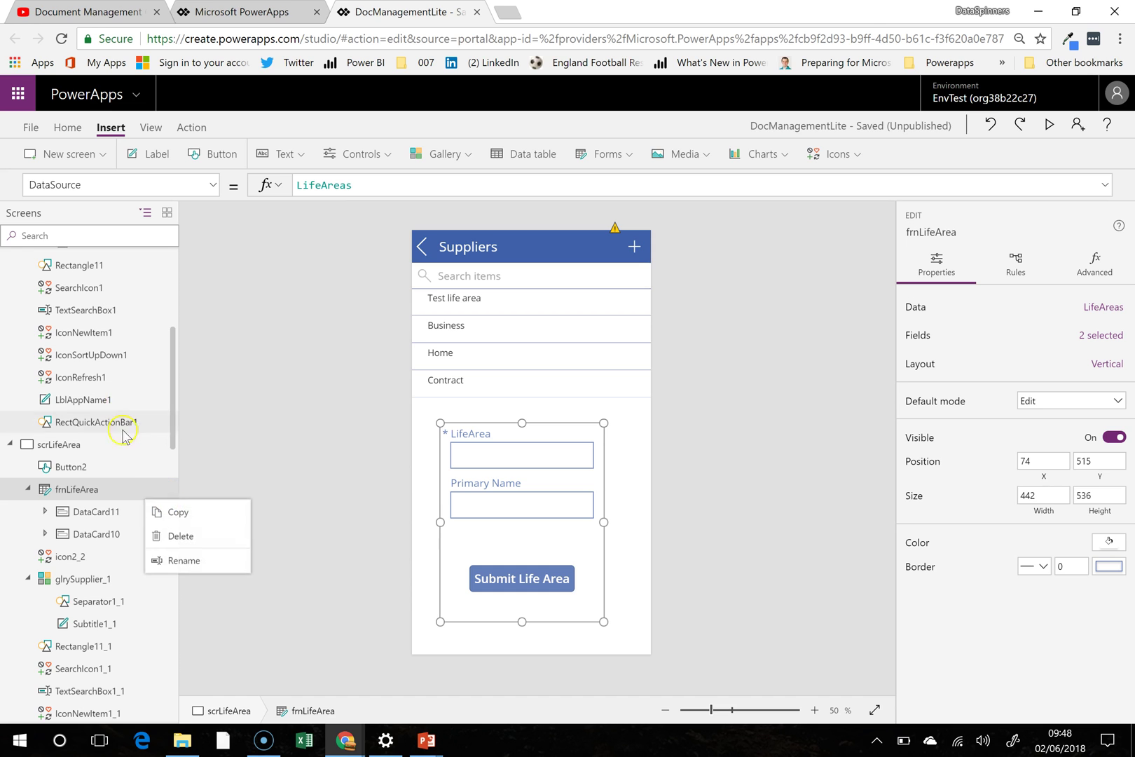
{"action": "left_click", "coordinate": [180, 561]}
{"action": "left_click", "coordinate": [70, 491]}
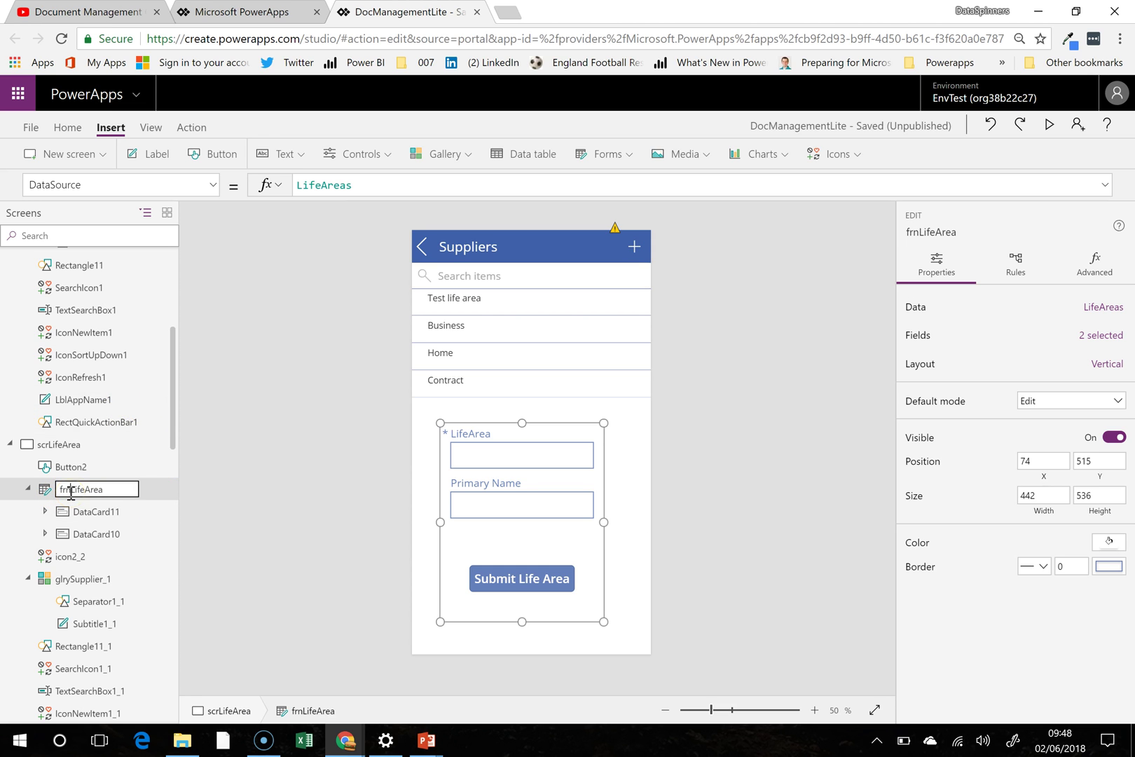
{"action": "key", "text": "BackSpace"}
{"action": "type", "text": "m"}
{"action": "left_click", "coordinate": [354, 534]}
Step: Complete the add icon's OnSelect formula as NewForm(frmLifeArea)
{"action": "left_click", "coordinate": [632, 250]}
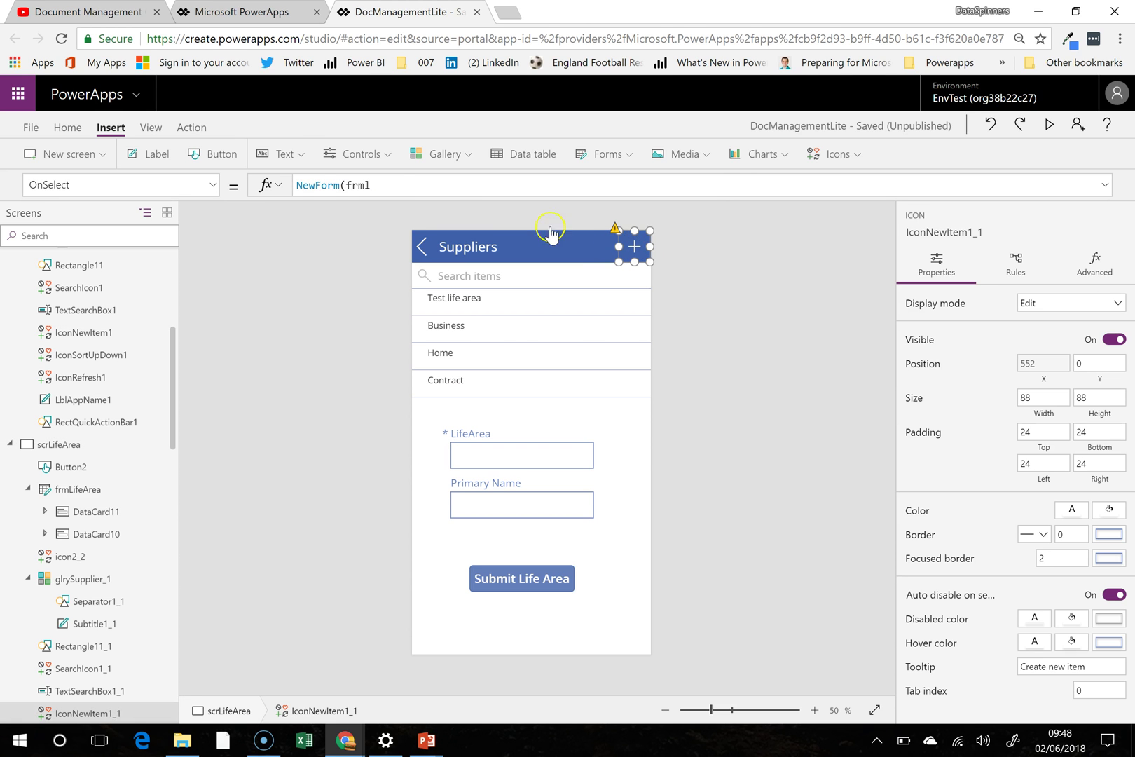
{"action": "left_click", "coordinate": [395, 186]}
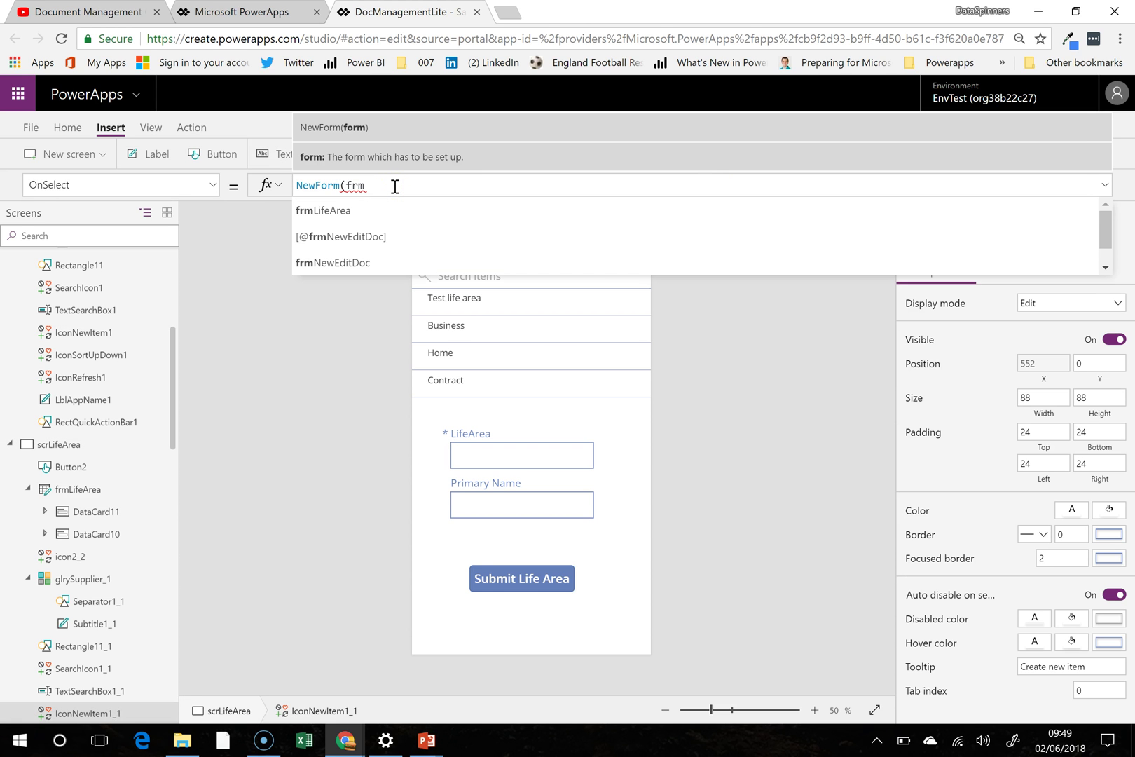
{"action": "left_click", "coordinate": [399, 214]}
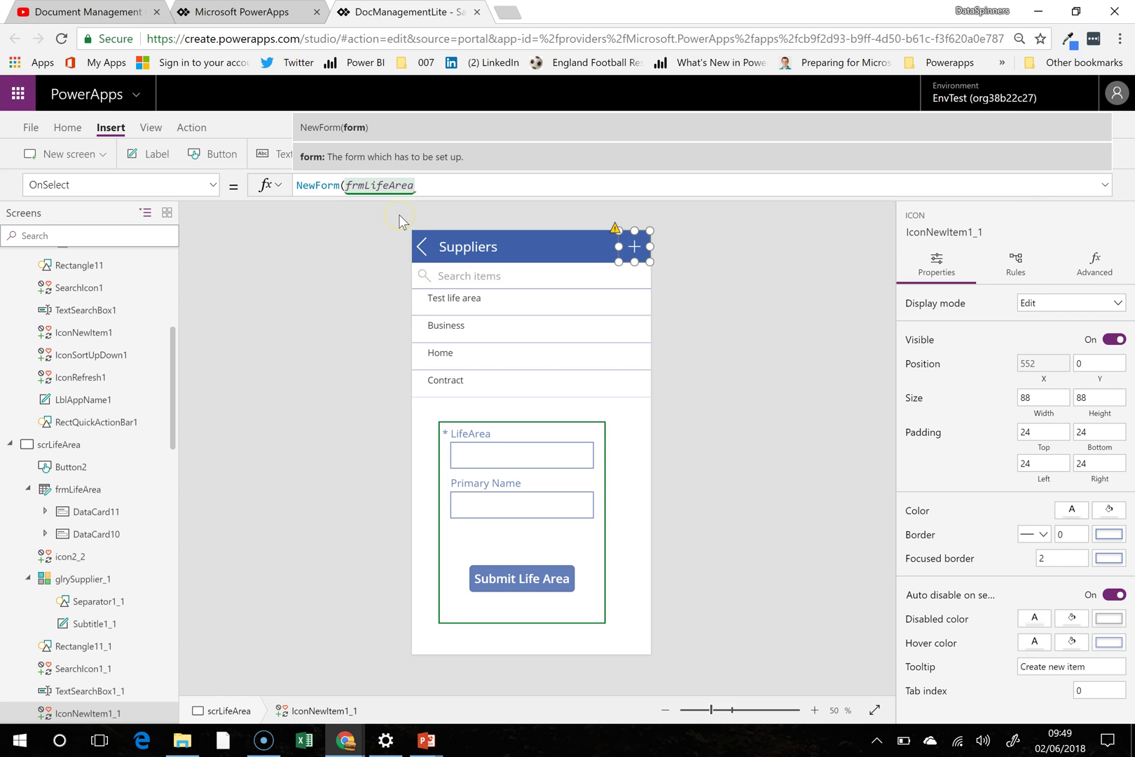
{"action": "left_click", "coordinate": [639, 467]}
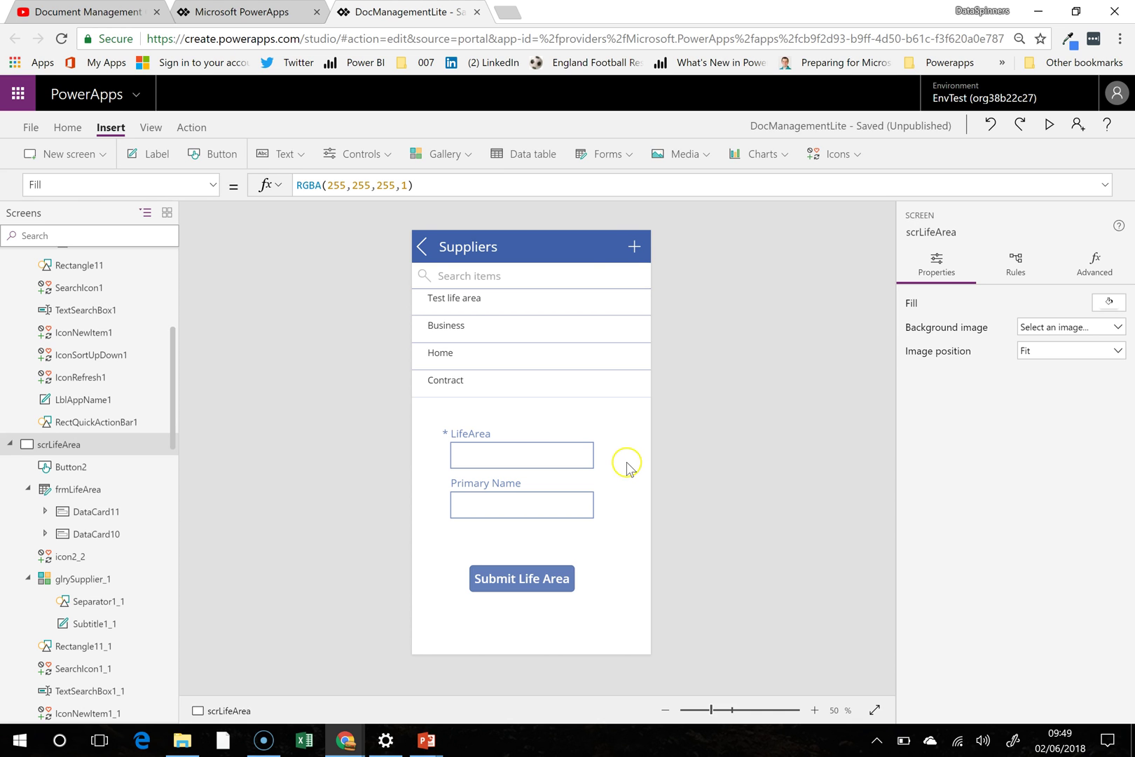
Step: Save the DocManagementLite app and return to the life area screen
{"action": "left_click", "coordinate": [514, 415]}
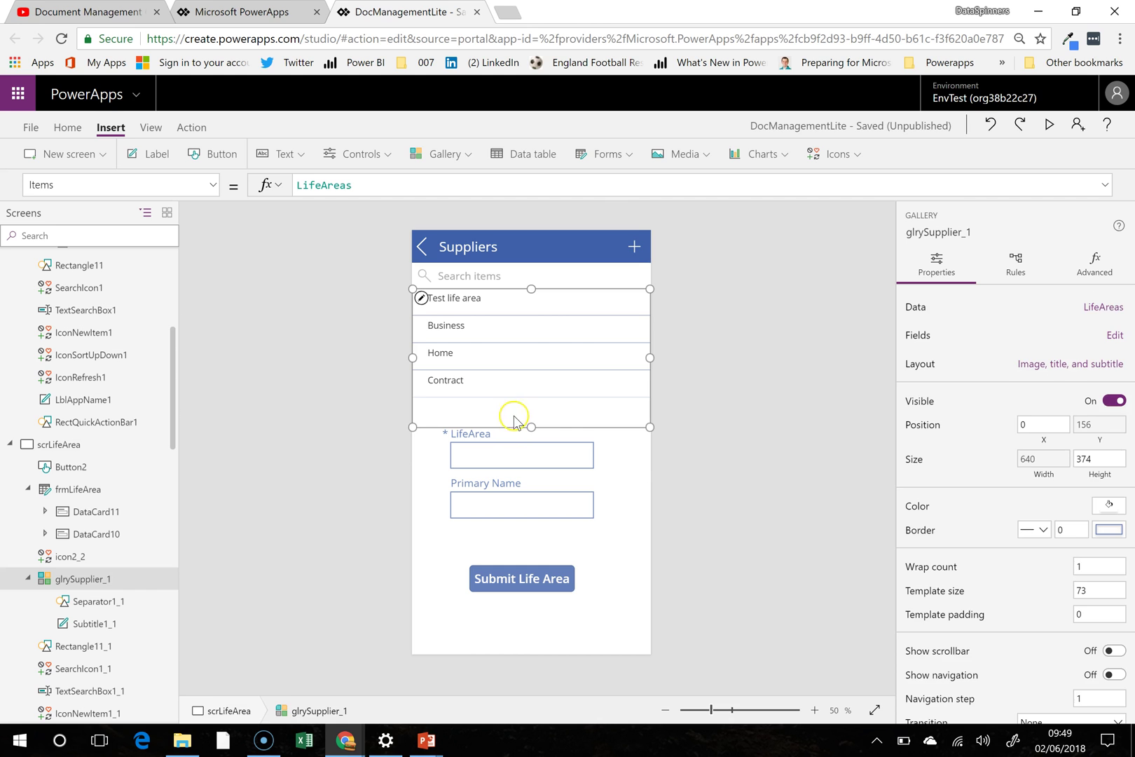
{"action": "left_click", "coordinate": [626, 512]}
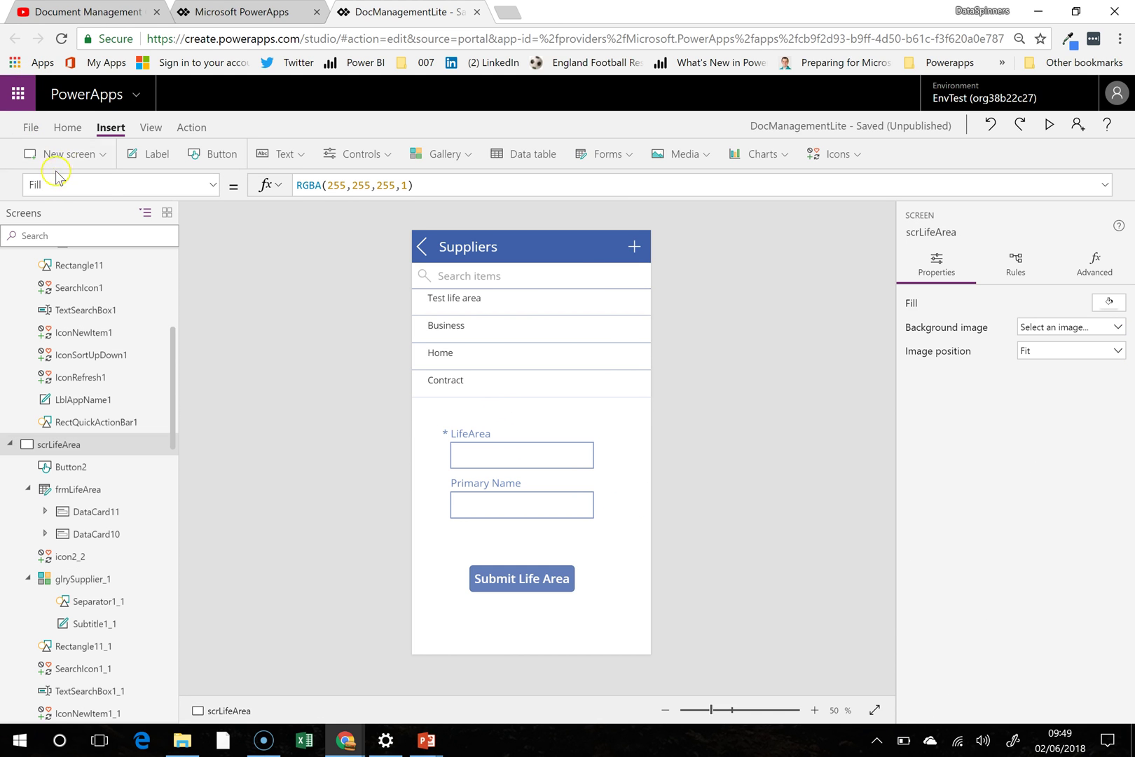
{"action": "left_click", "coordinate": [29, 128]}
{"action": "left_click", "coordinate": [227, 311]}
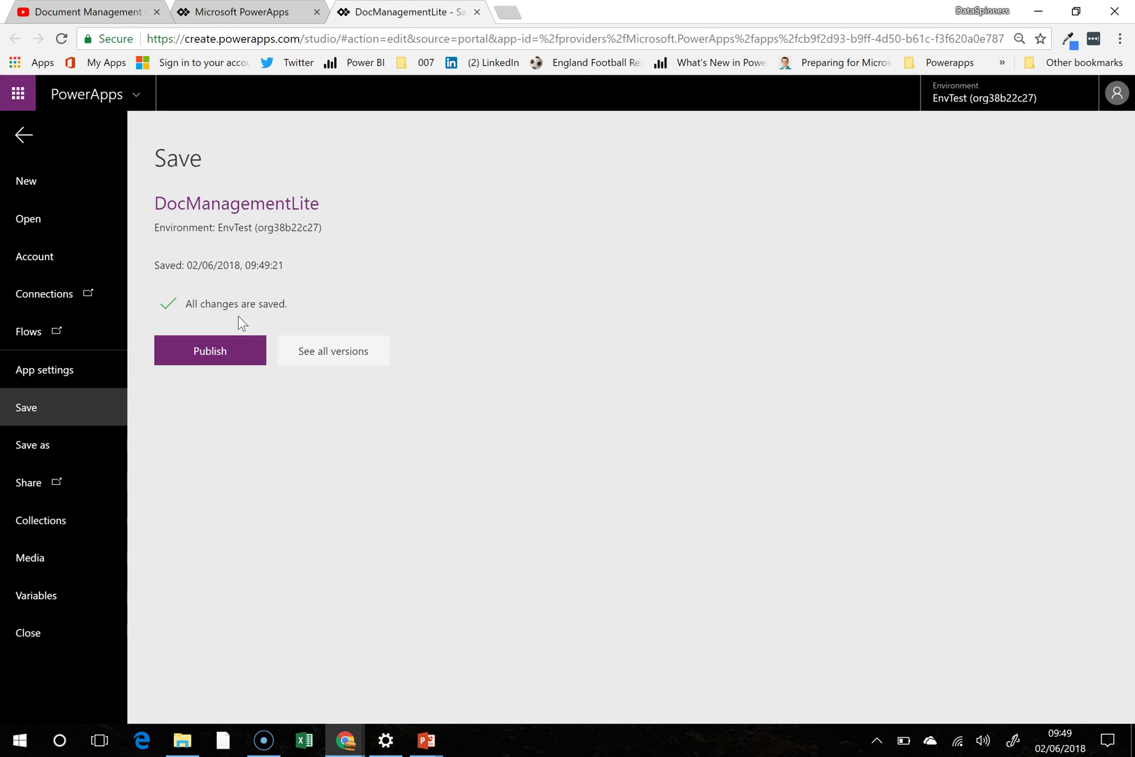
{"action": "left_click", "coordinate": [31, 133]}
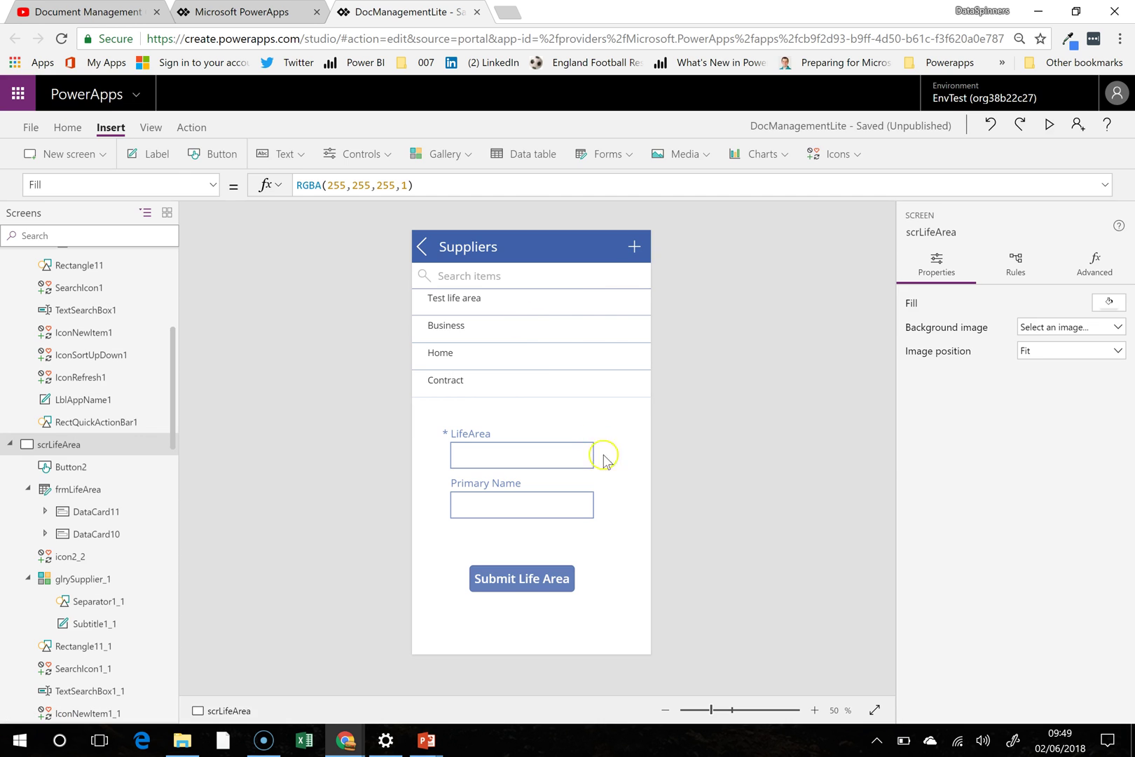
Step: Preview the screen and try submitting a new record with "My New Area" as both LifeArea and Primary Name
{"action": "left_click", "coordinate": [636, 249]}
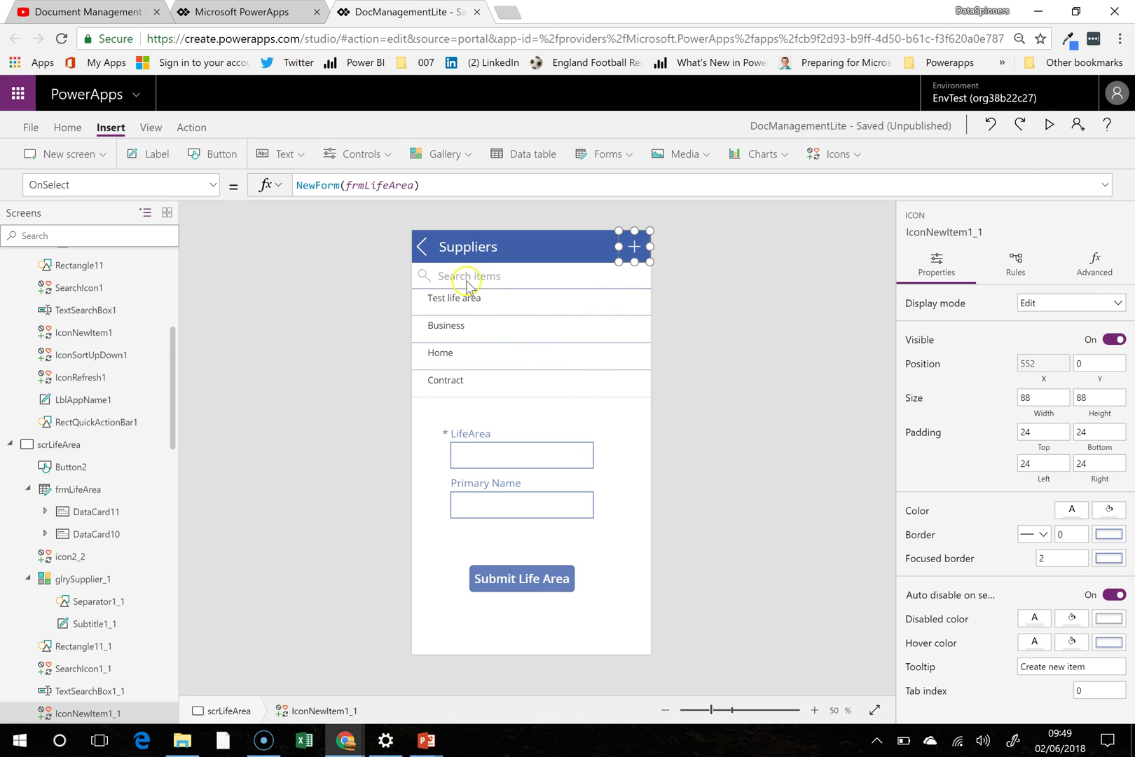
{"action": "left_click", "coordinate": [1048, 126]}
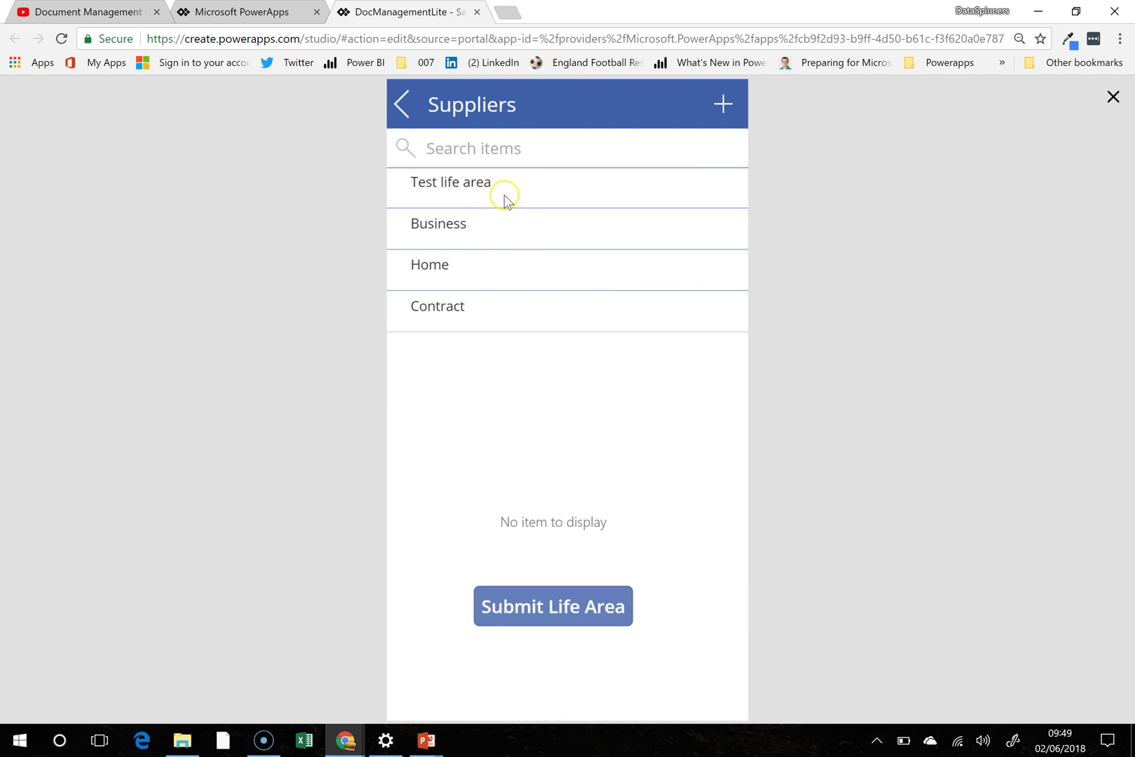
{"action": "left_click", "coordinate": [723, 103]}
{"action": "left_click", "coordinate": [544, 413]}
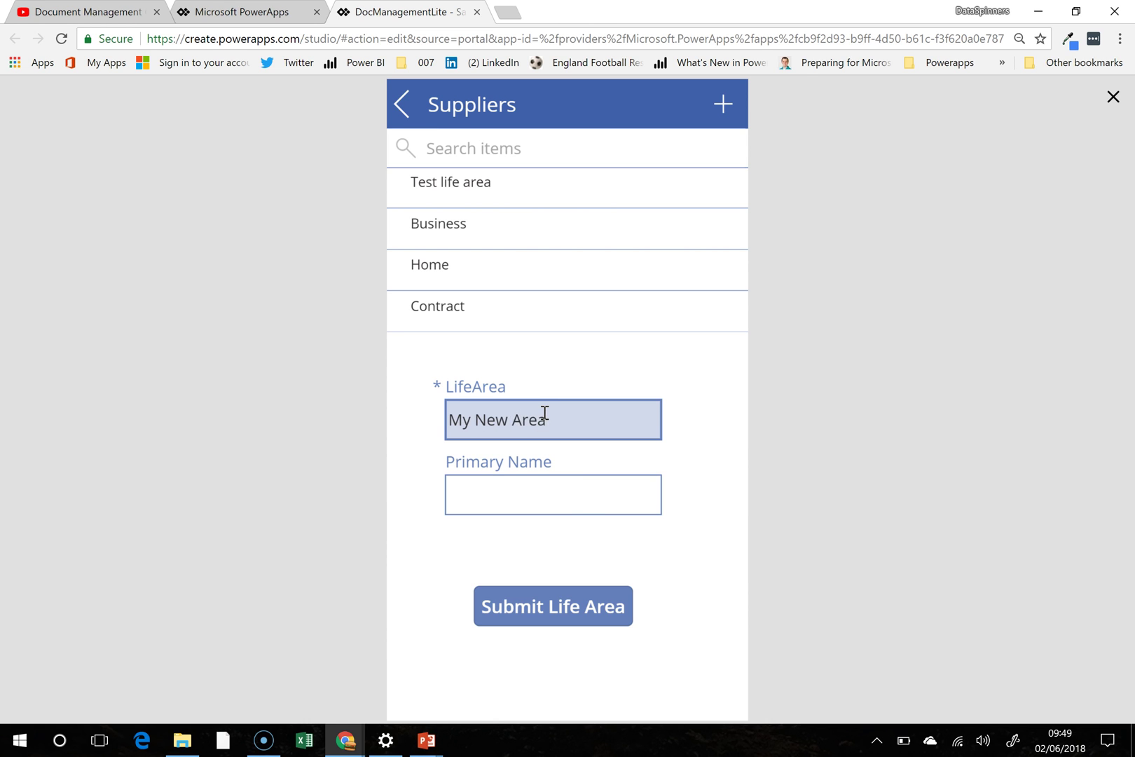
{"action": "key", "text": "ctrl+a"}
{"action": "key", "text": "ctrl+c"}
{"action": "left_click", "coordinate": [563, 494]}
{"action": "key", "text": "ctrl+v"}
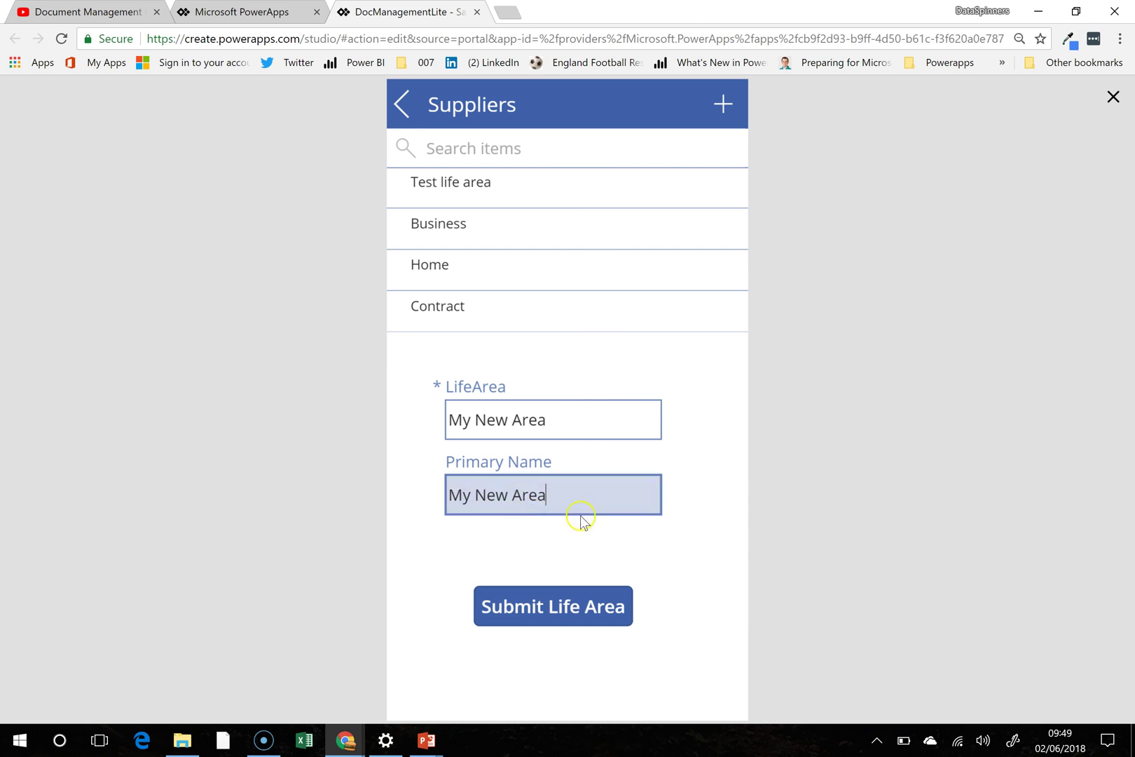
{"action": "left_click", "coordinate": [593, 613]}
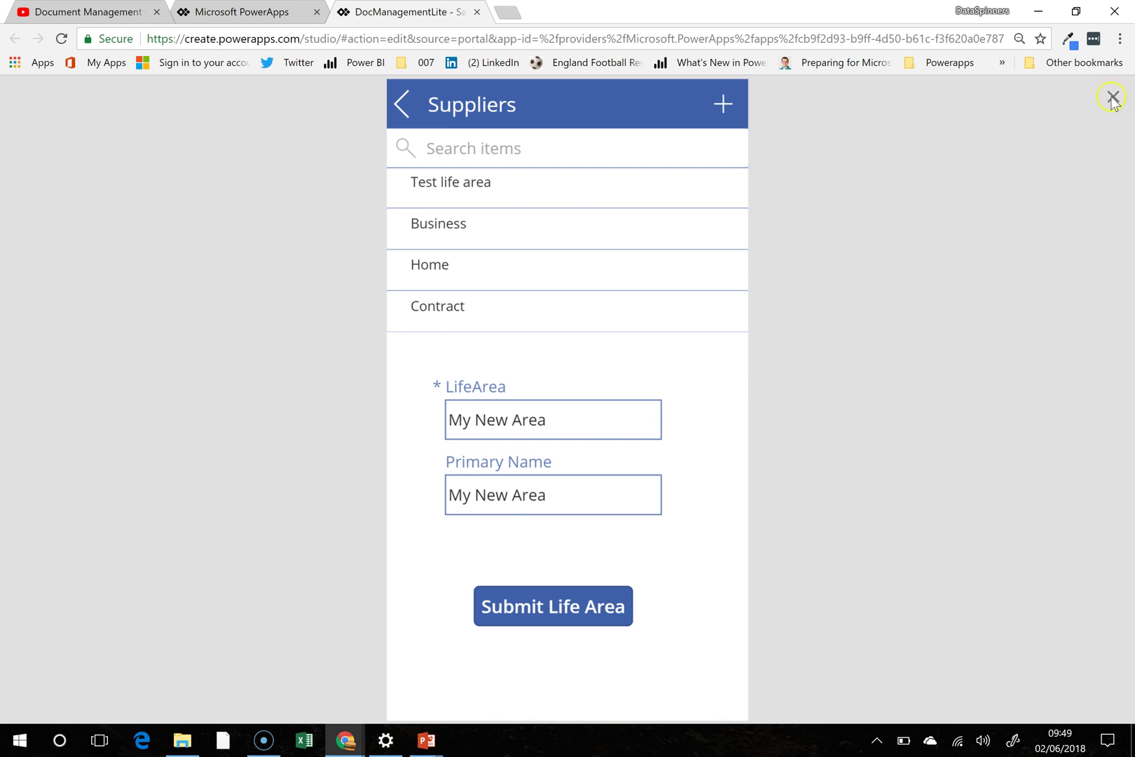
{"action": "key", "text": "Escape"}
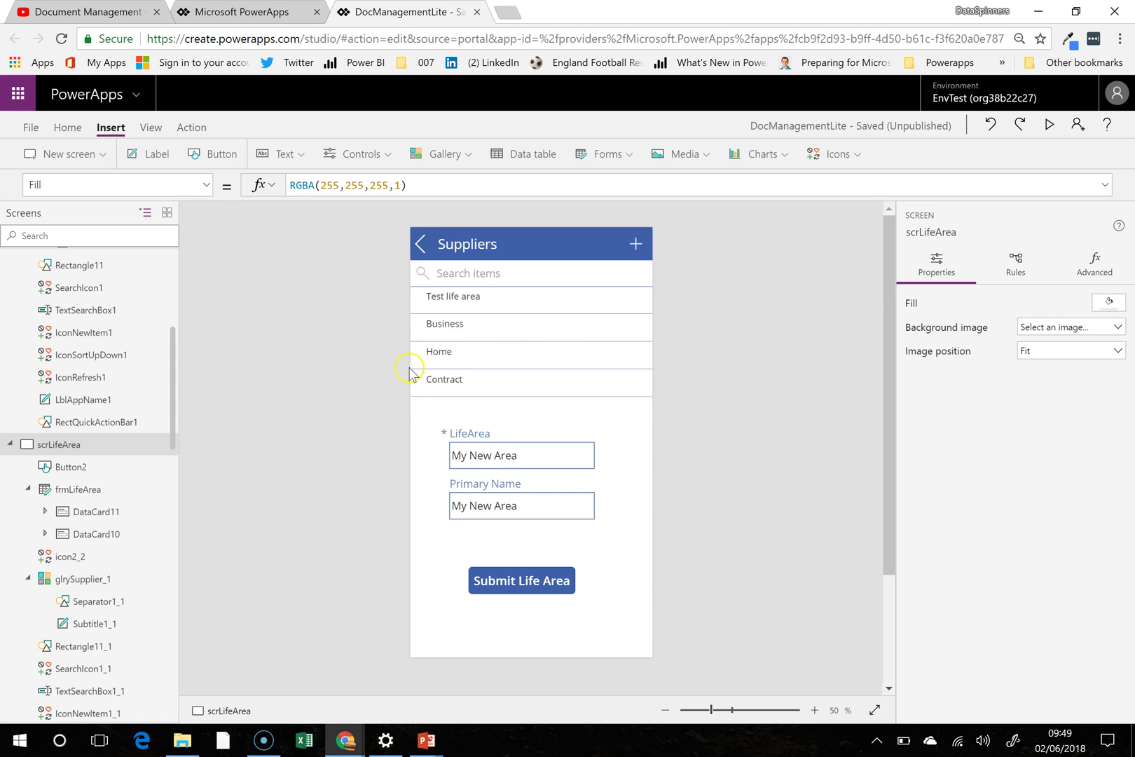
Step: Copy the refresh icon from the header of the scrSuppliers screen
{"action": "left_click", "coordinate": [513, 408]}
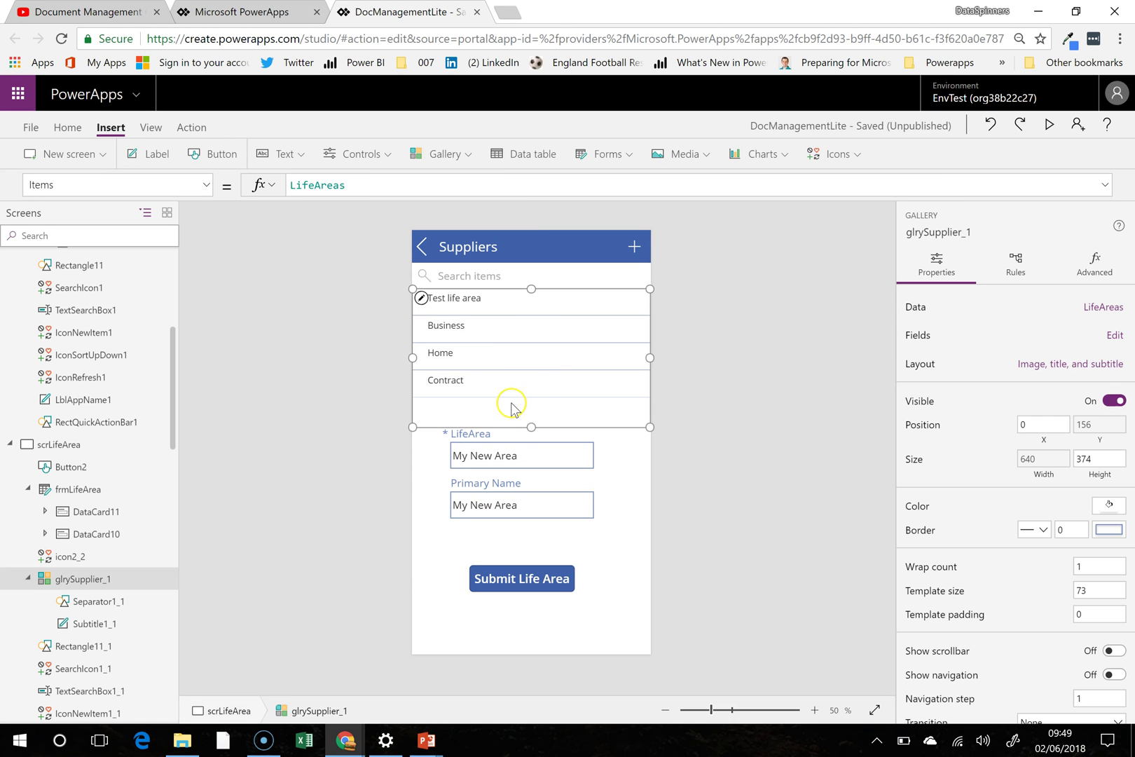
{"action": "left_click", "coordinate": [586, 253]}
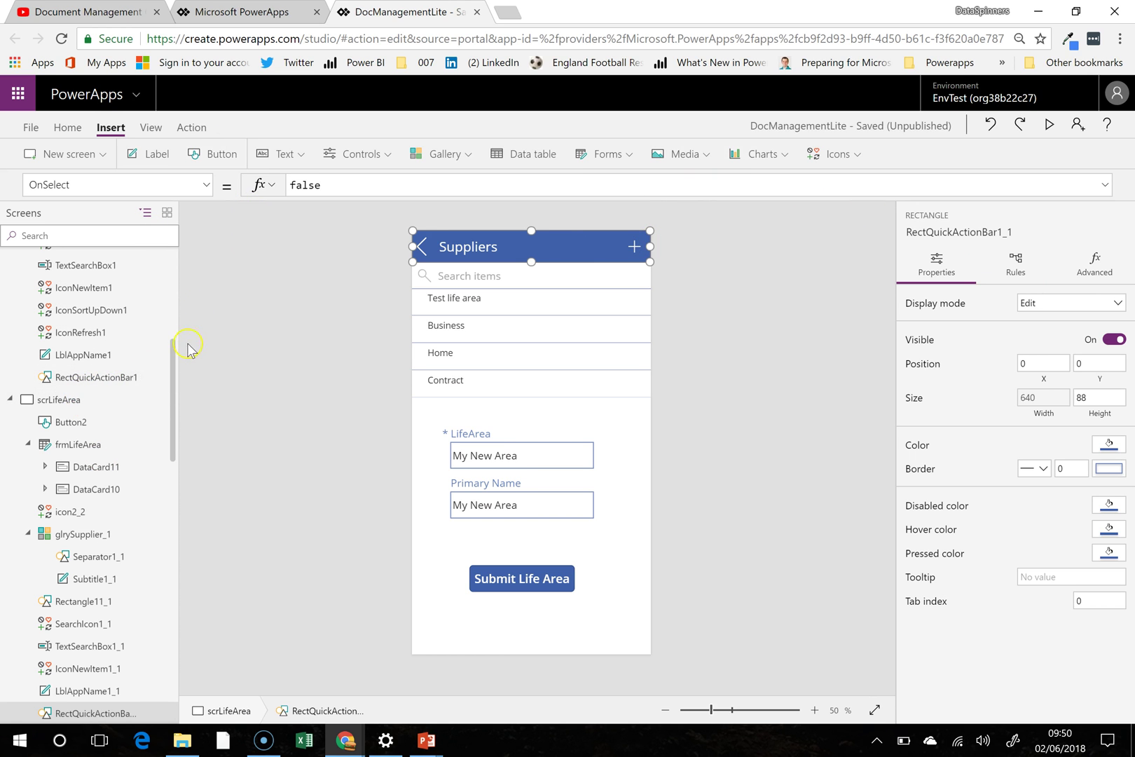
{"action": "scroll", "coordinate": [170, 329], "scroll_direction": "up", "scroll_amount": 4}
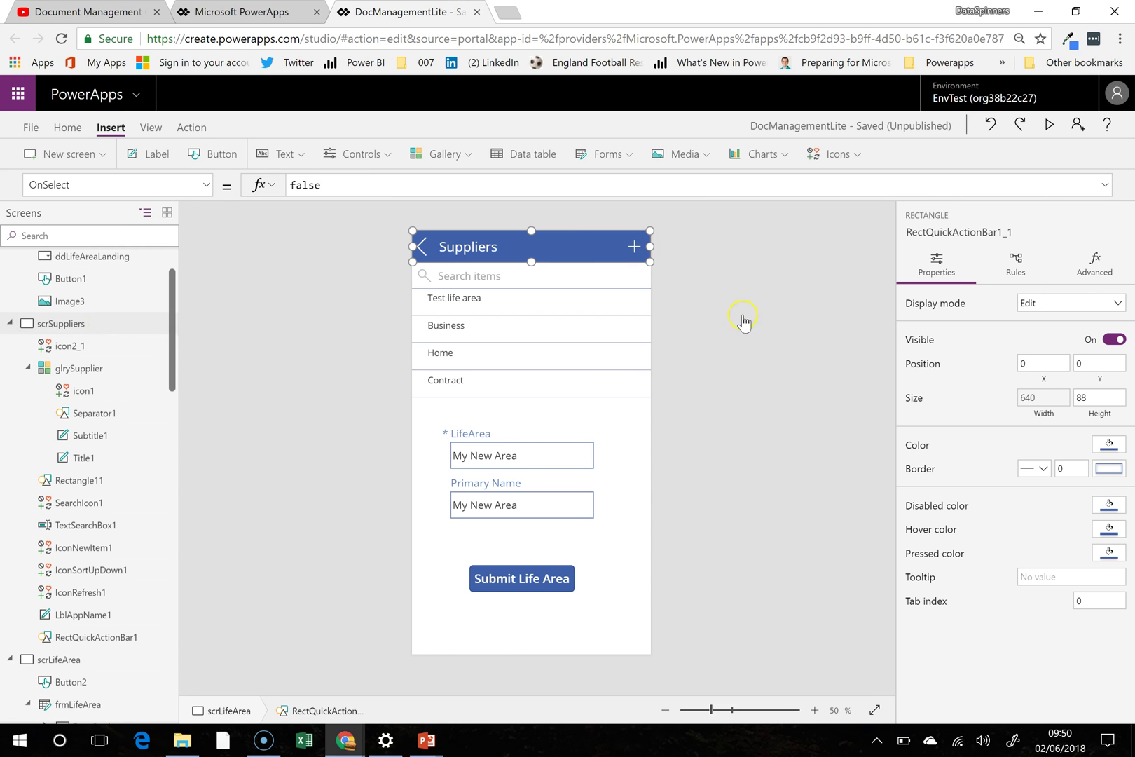
{"action": "left_click", "coordinate": [568, 246]}
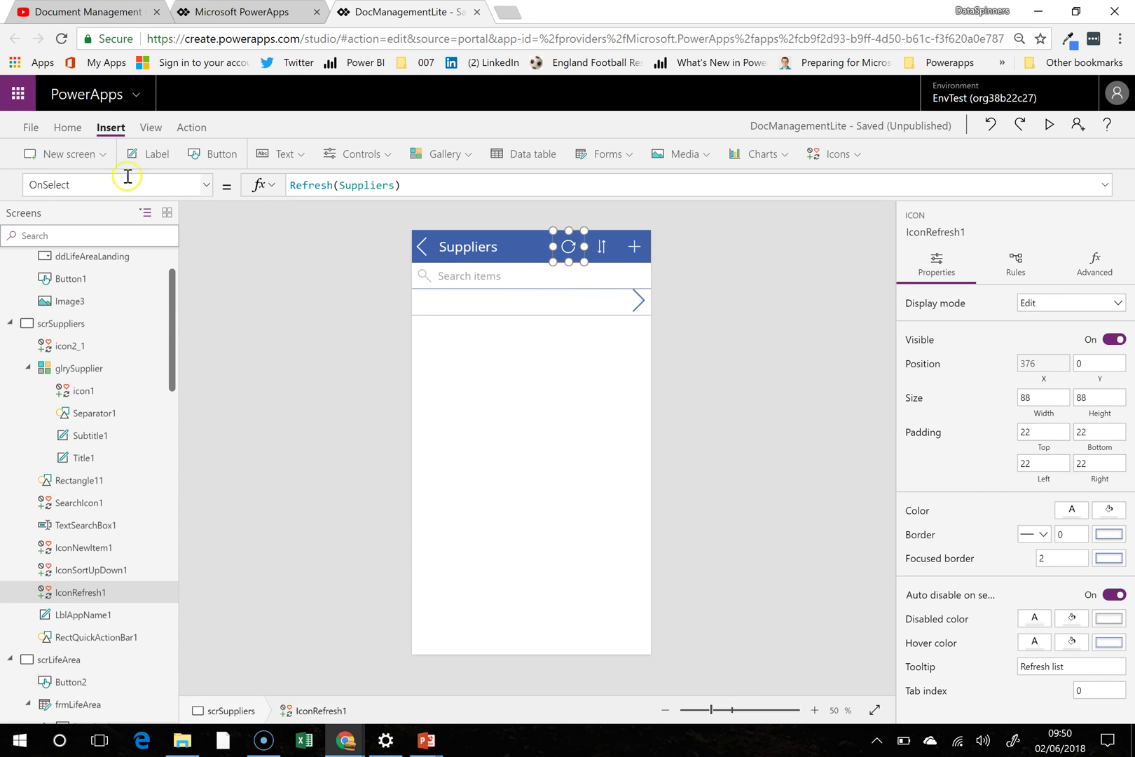
{"action": "left_click", "coordinate": [157, 592]}
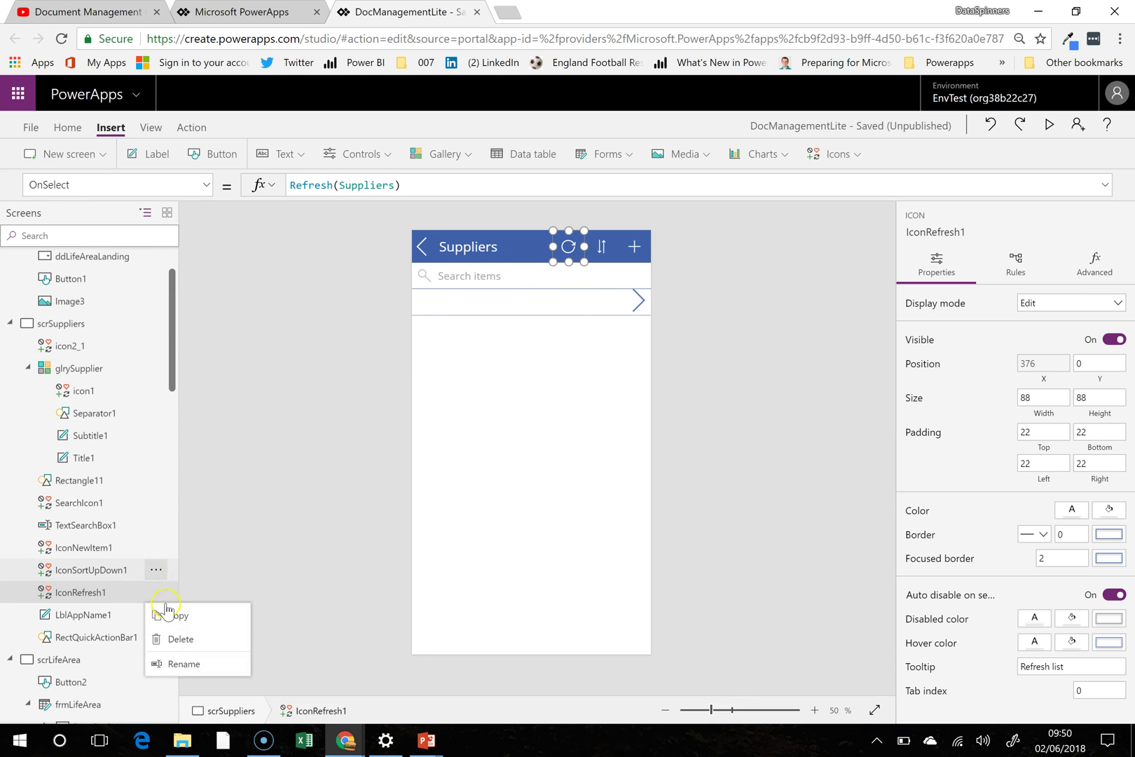
{"action": "key", "text": "Escape"}
Step: Paste the refresh icon onto scrLifeArea and place it just before the add icon in the header, at about X 480, Y 0
{"action": "scroll", "coordinate": [173, 260], "scroll_direction": "up", "scroll_amount": 1}
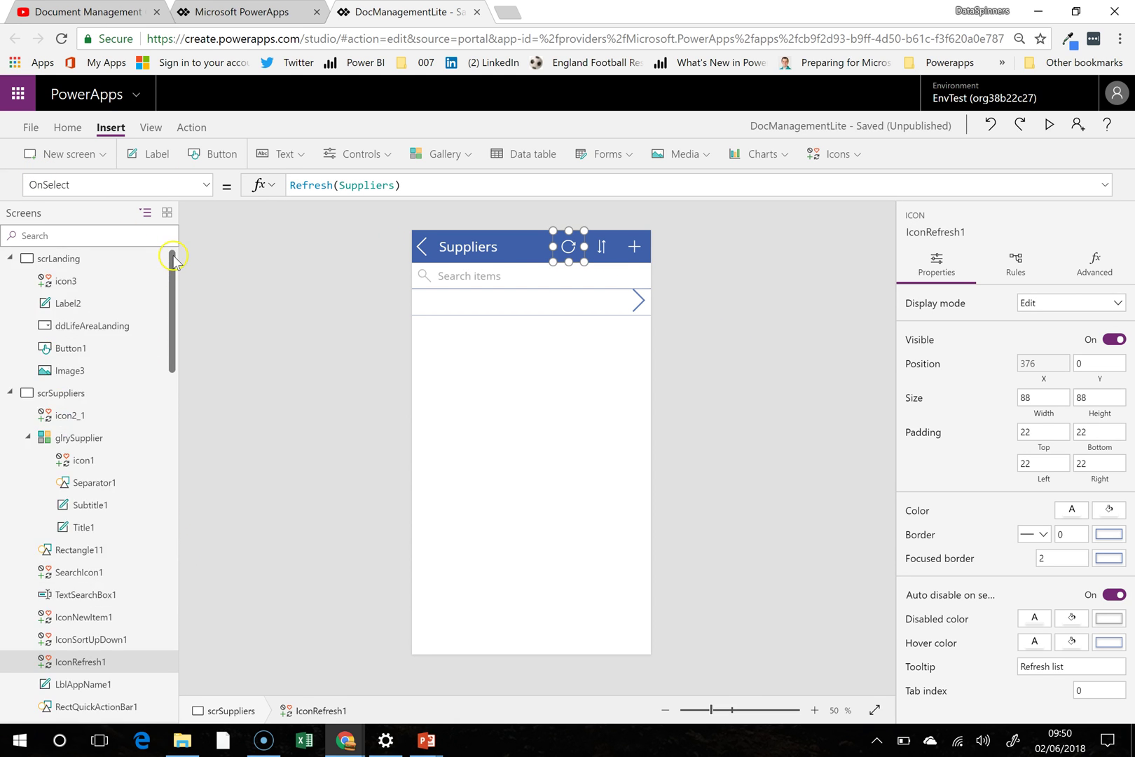
{"action": "left_click", "coordinate": [10, 393]}
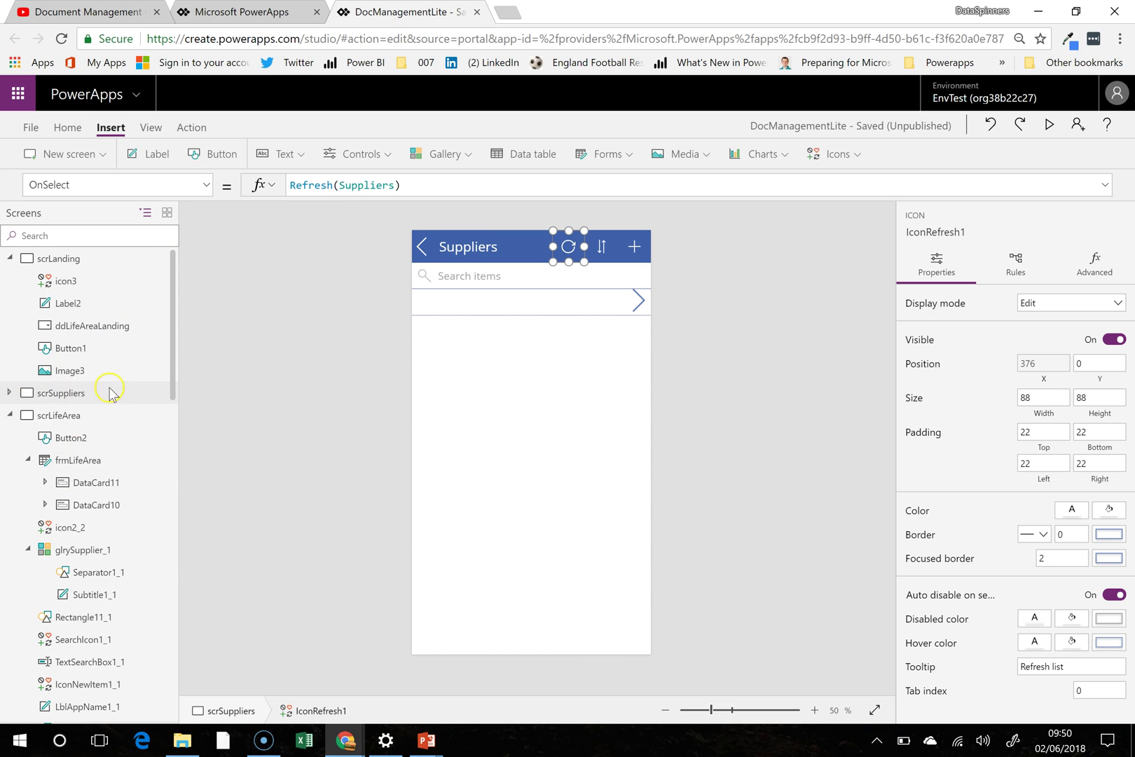
{"action": "left_click", "coordinate": [70, 417]}
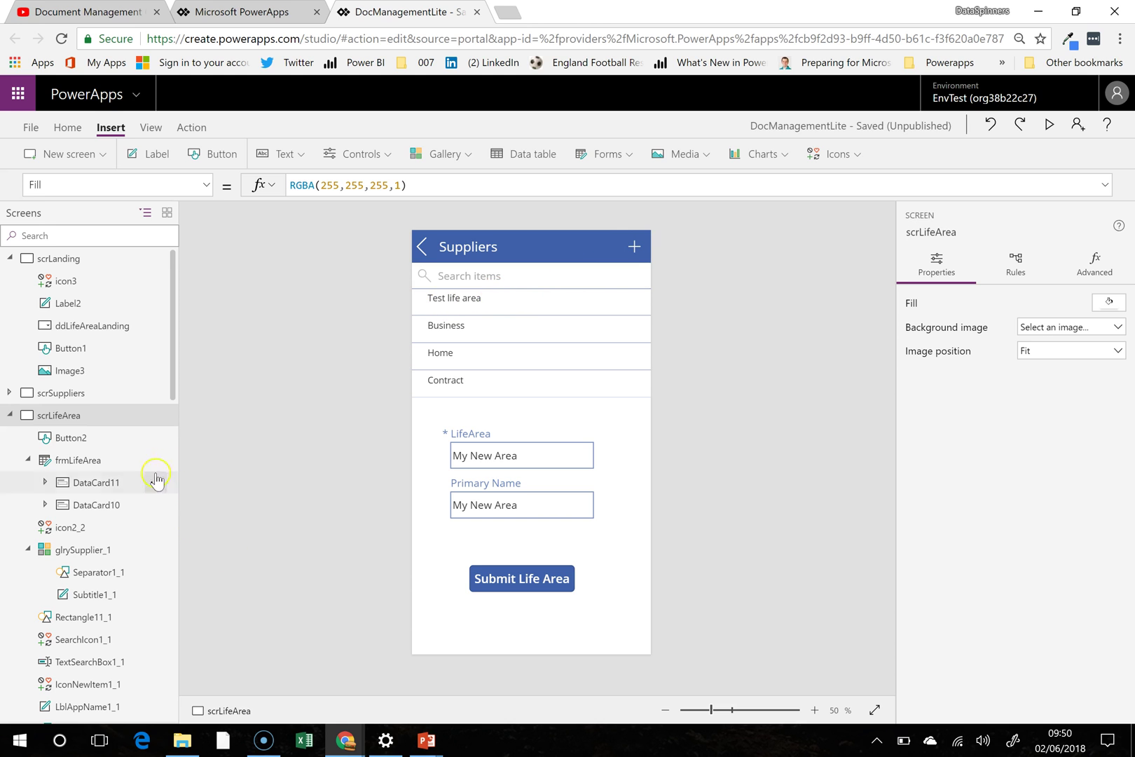
{"action": "left_click", "coordinate": [161, 415]}
{"action": "left_click", "coordinate": [183, 486]}
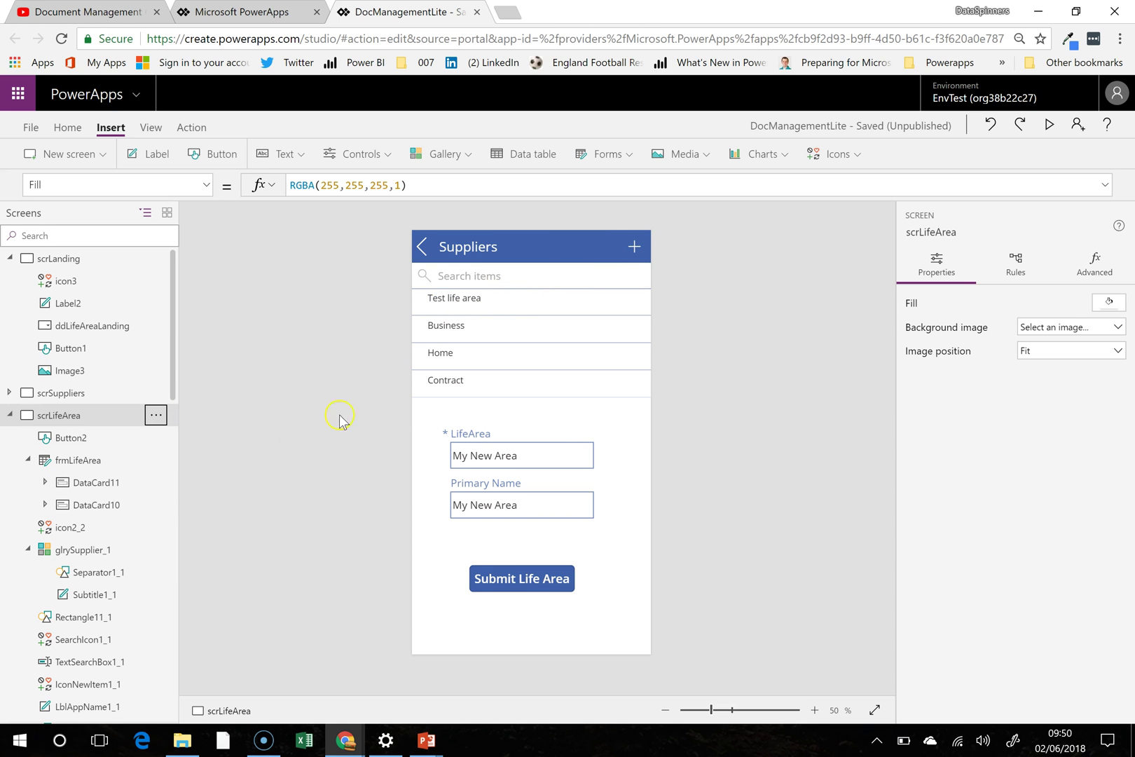
{"action": "left_click_drag", "start_coordinate": [573, 246], "coordinate": [612, 229]}
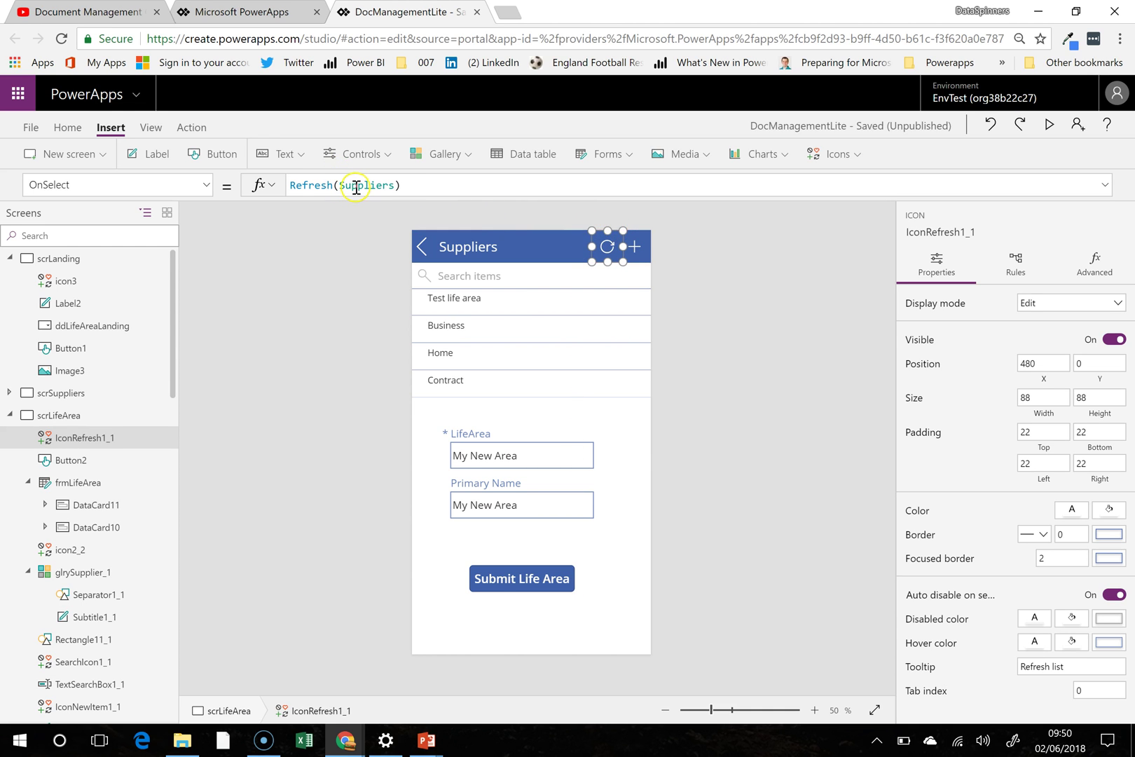
Step: Set the life area refresh icon's OnSelect formula to Refresh(LifeAreas) and briefly preview the screen
{"action": "double_click", "coordinate": [356, 186]}
{"action": "key", "text": "BackSpace"}
{"action": "type", "text": "life"}
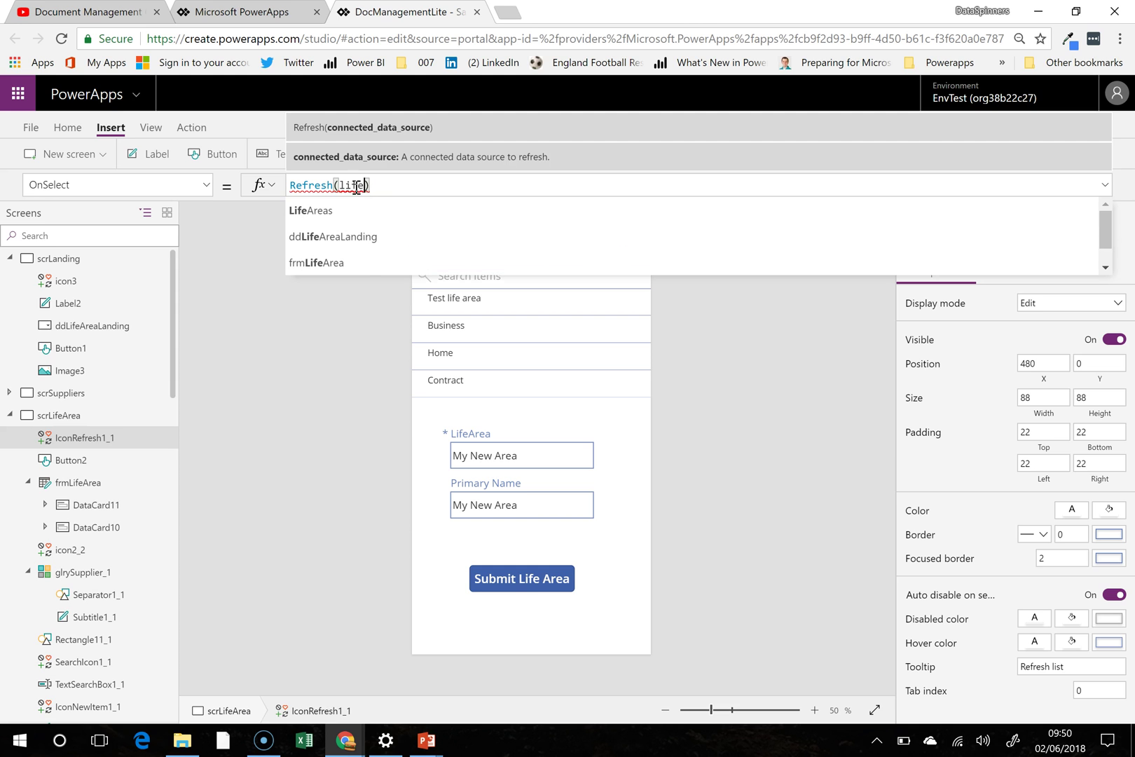
{"action": "left_click", "coordinate": [363, 212]}
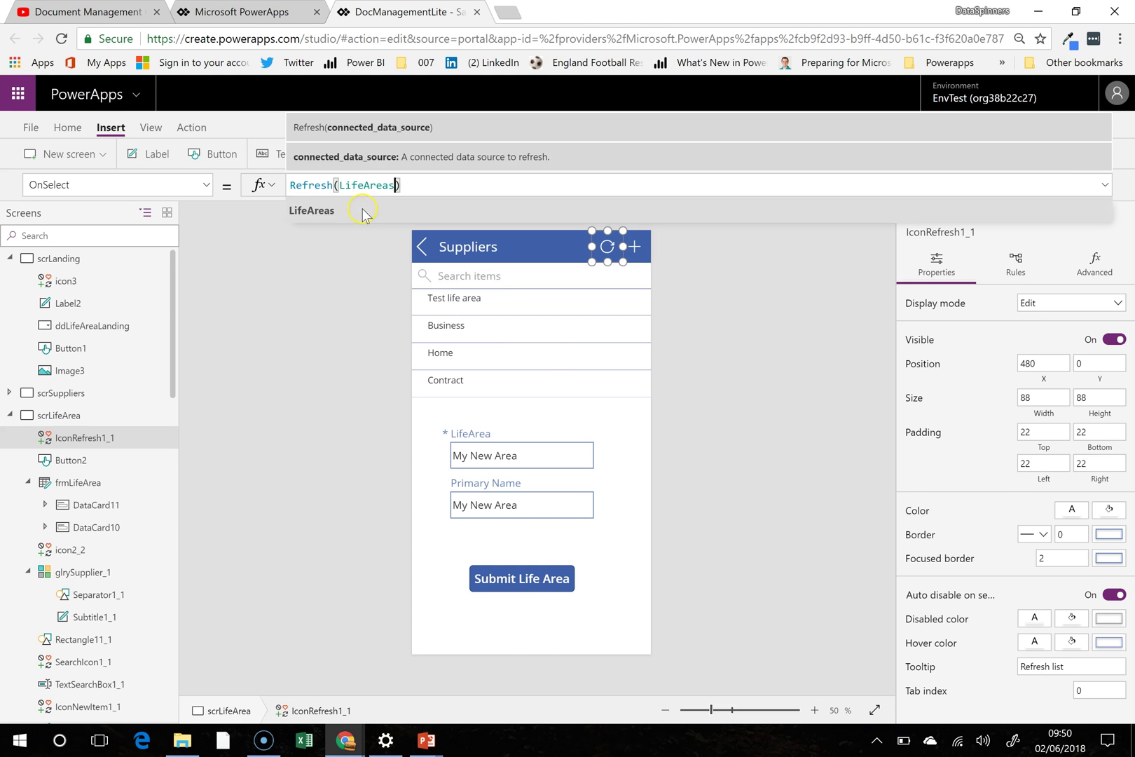
{"action": "left_click", "coordinate": [604, 435]}
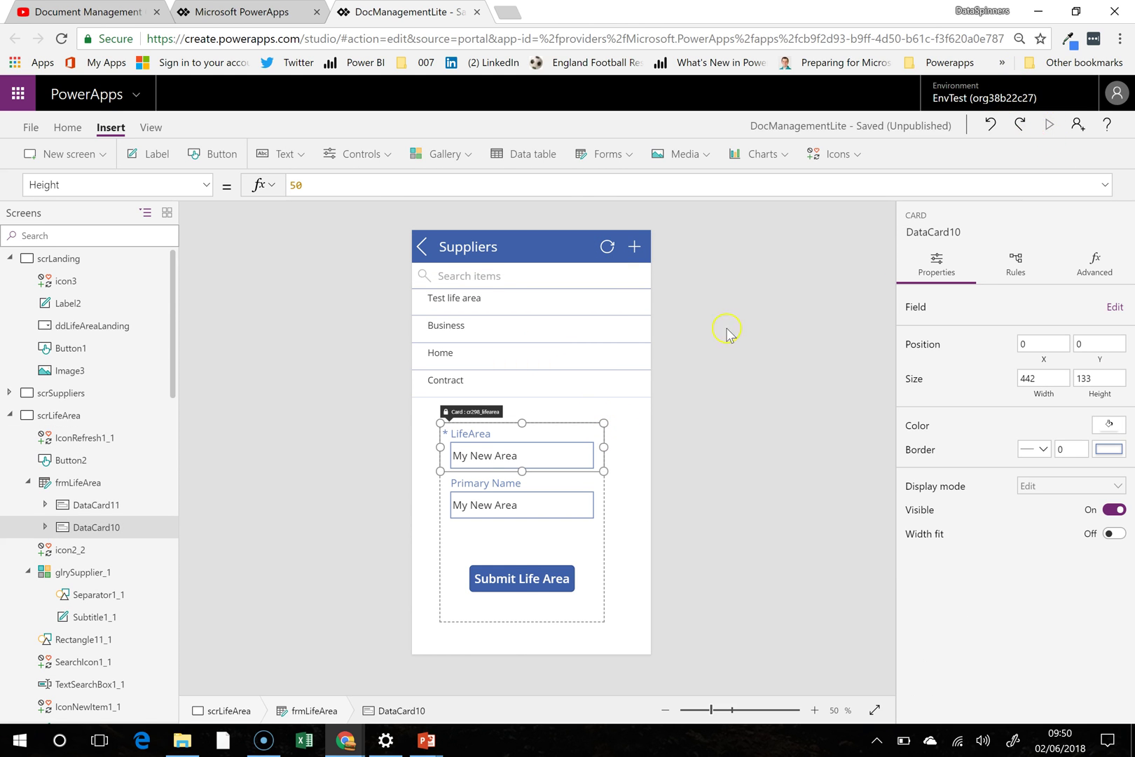
{"action": "key", "text": "F5"}
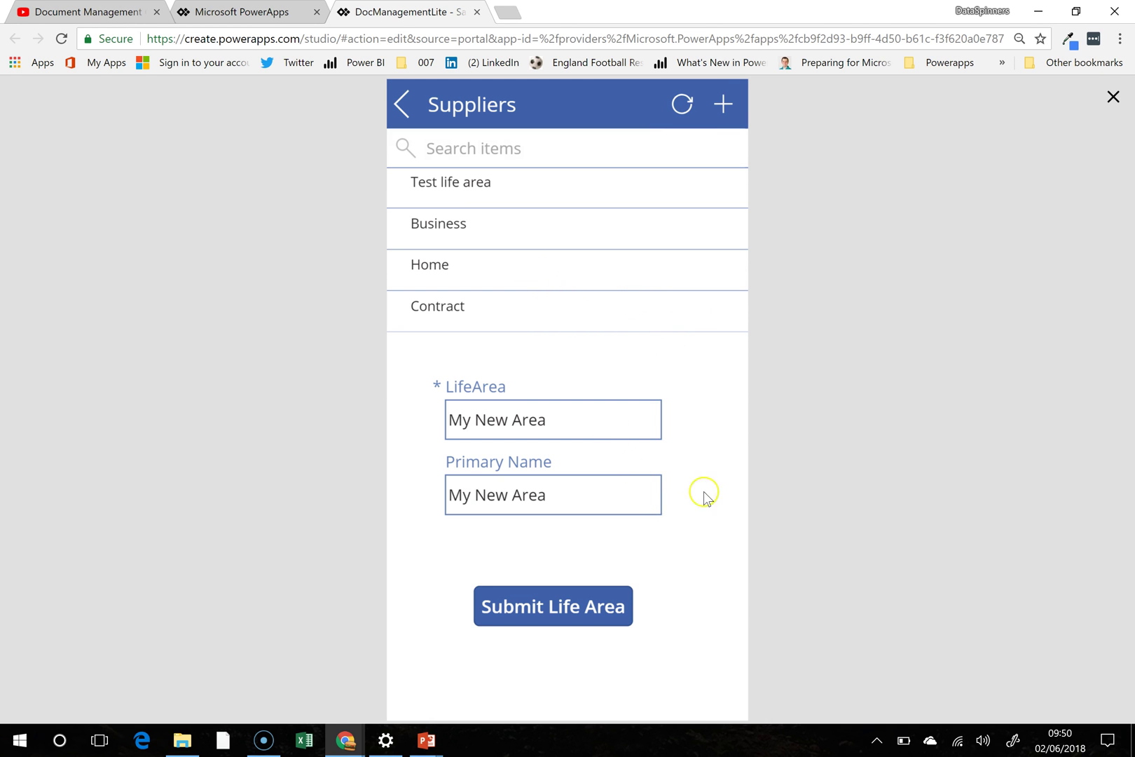
{"action": "key", "text": "Escape"}
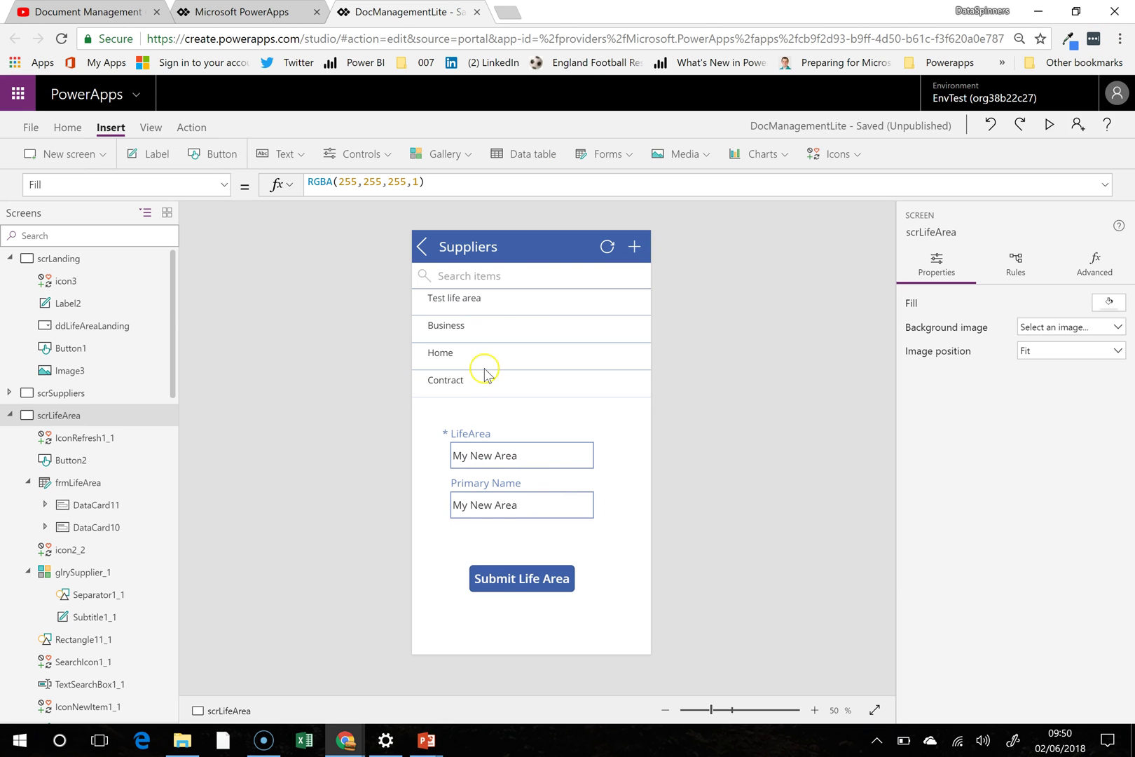
Step: Set the Submit Life Area button's OnSelect formula to SubmitForm(frmLifeArea)
{"action": "left_click", "coordinate": [529, 581]}
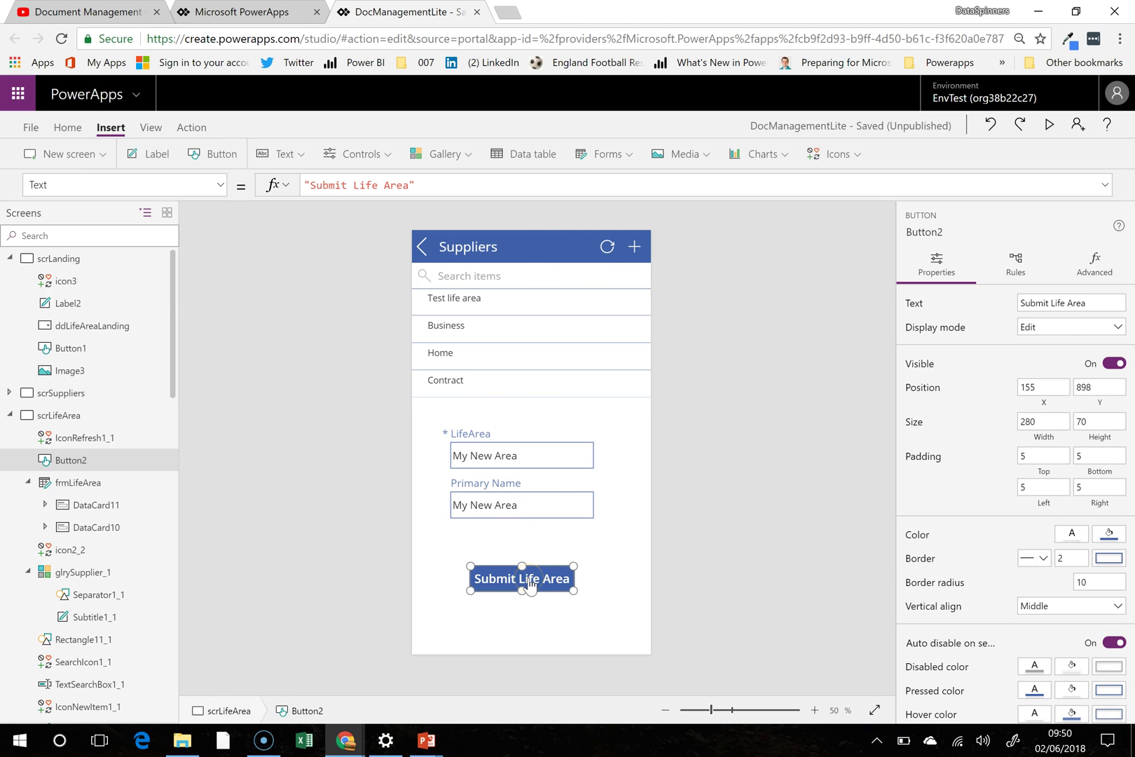
{"action": "left_click", "coordinate": [540, 538]}
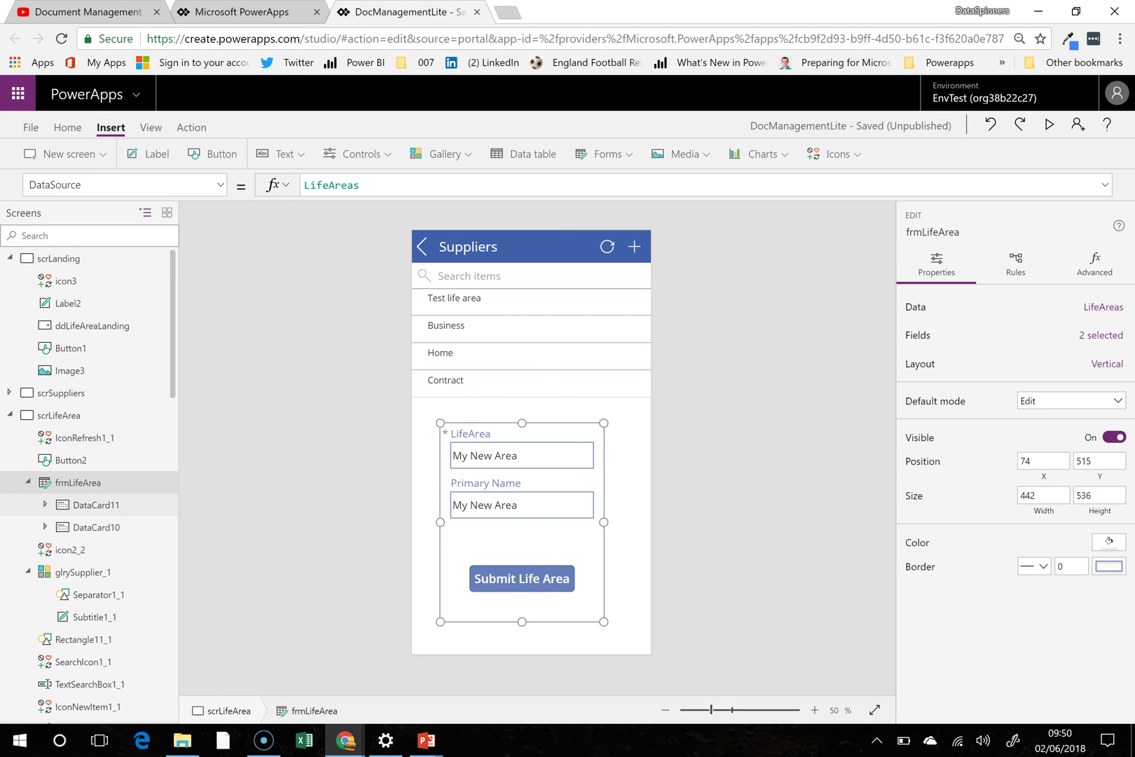
{"action": "left_click", "coordinate": [70, 460]}
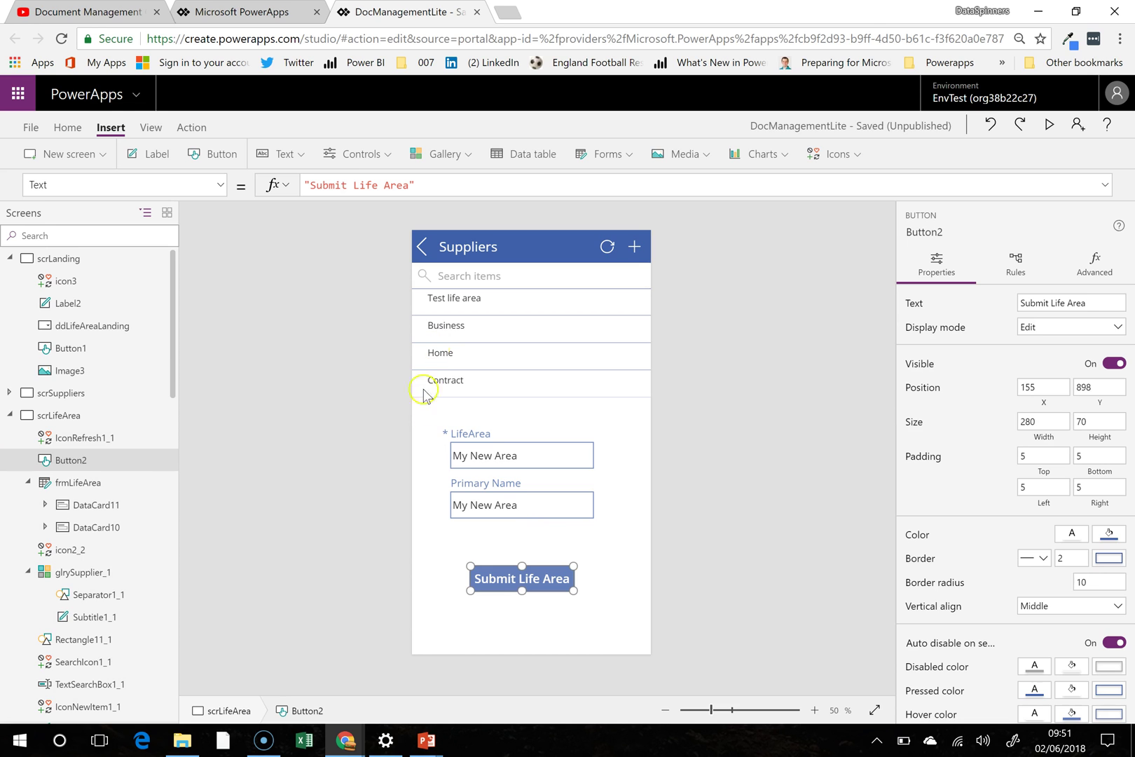
{"action": "left_click", "coordinate": [89, 184]}
{"action": "type", "text": "On"}
{"action": "key", "text": "Return"}
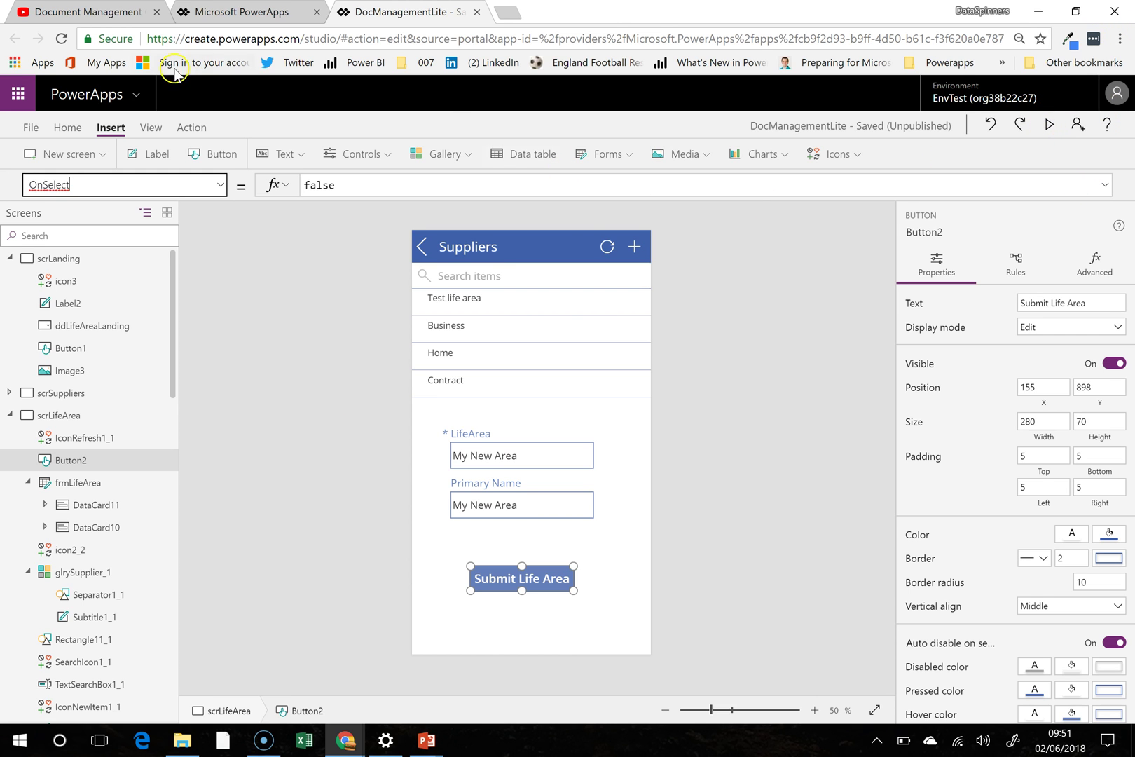
{"action": "left_click", "coordinate": [362, 181]}
{"action": "type", "text": "subm"}
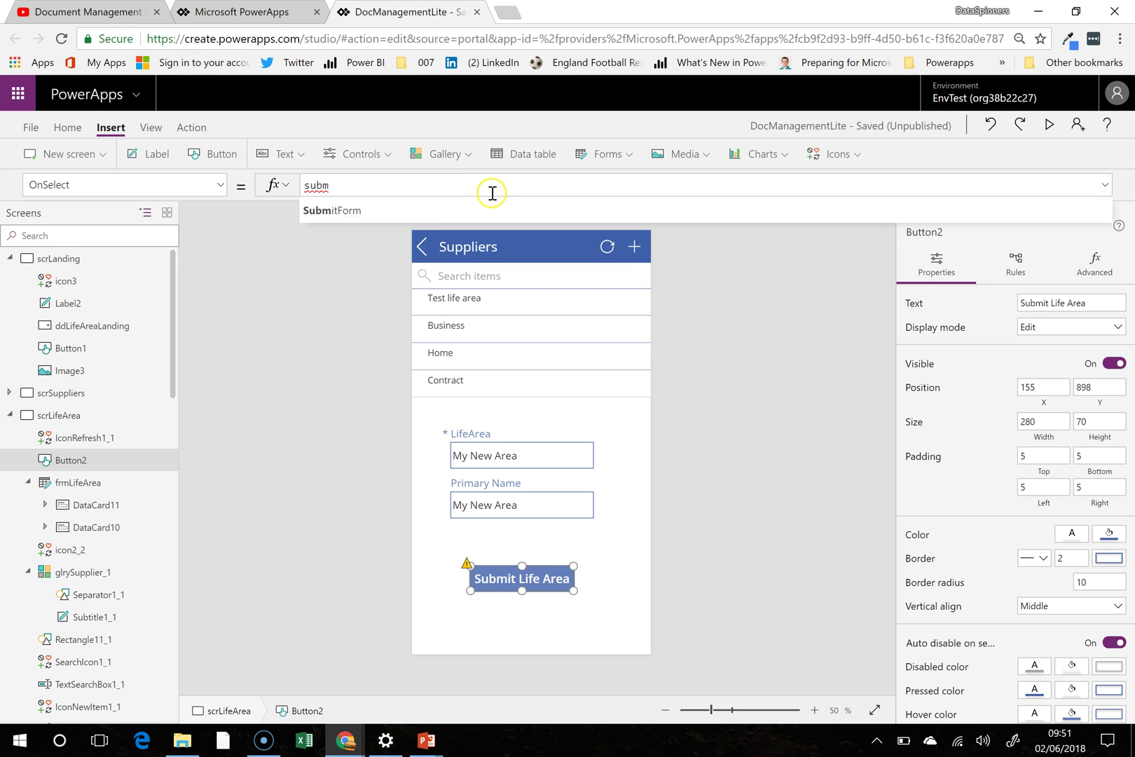
{"action": "left_click", "coordinate": [463, 226]}
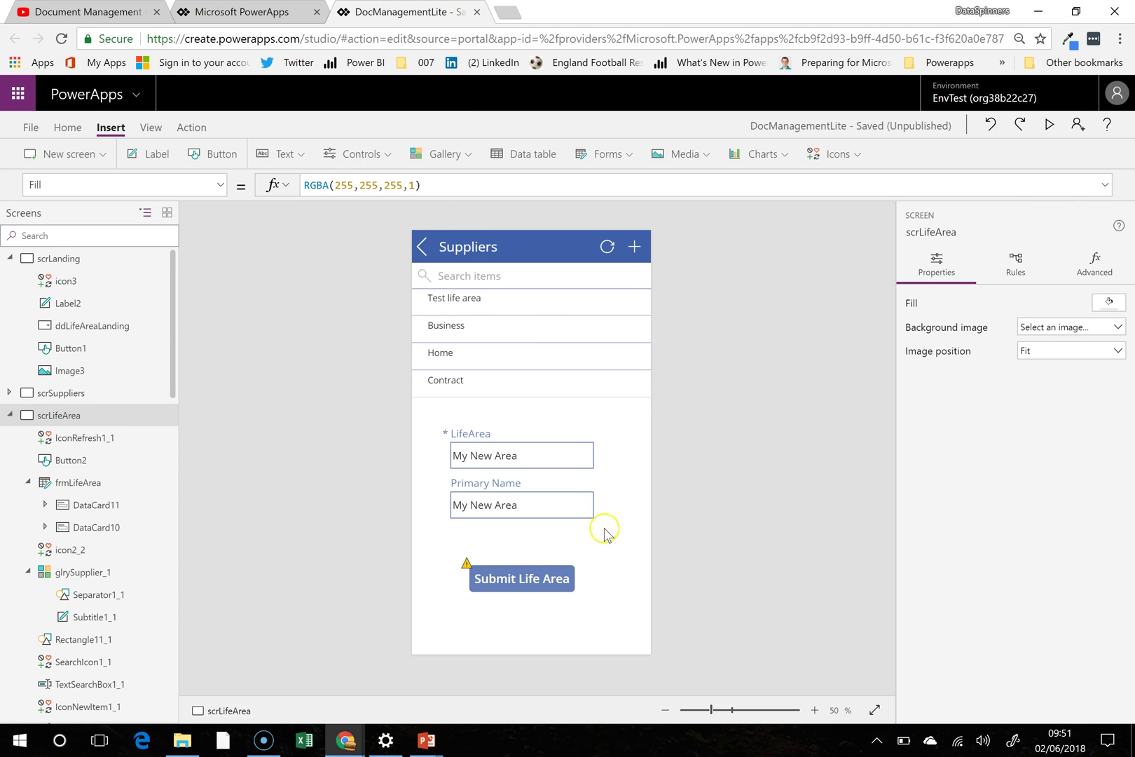
{"action": "left_click", "coordinate": [542, 585]}
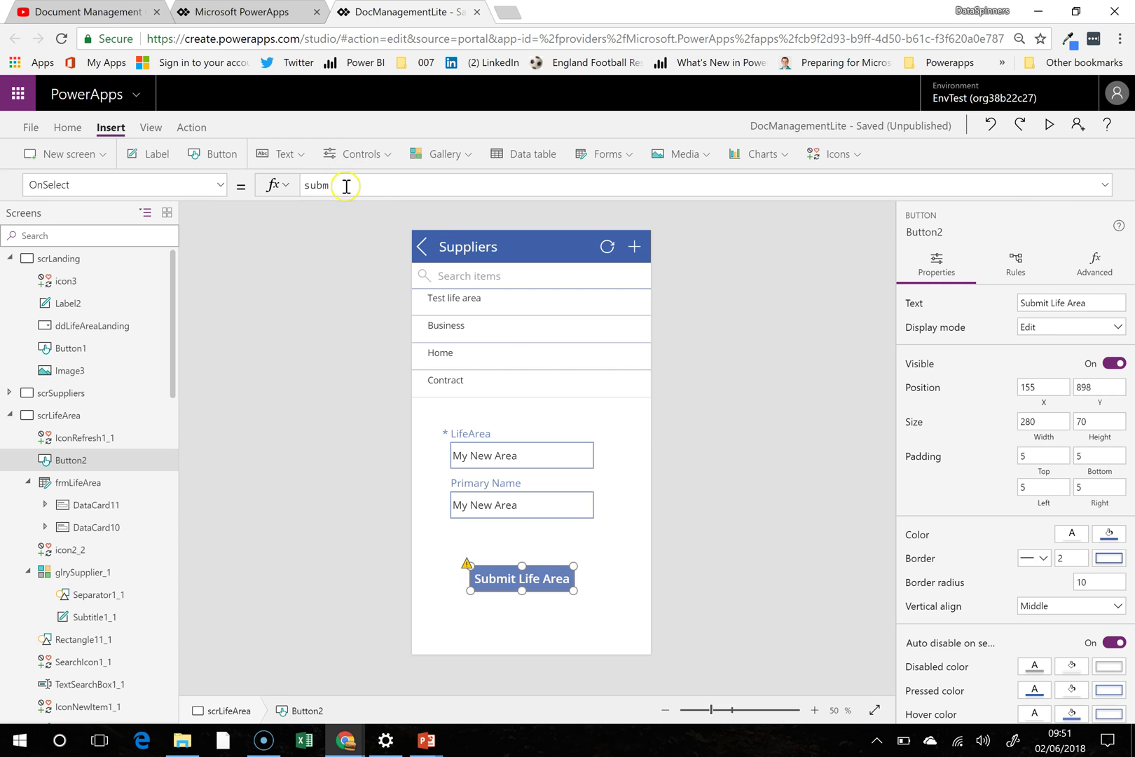
{"action": "type", "text": "it"}
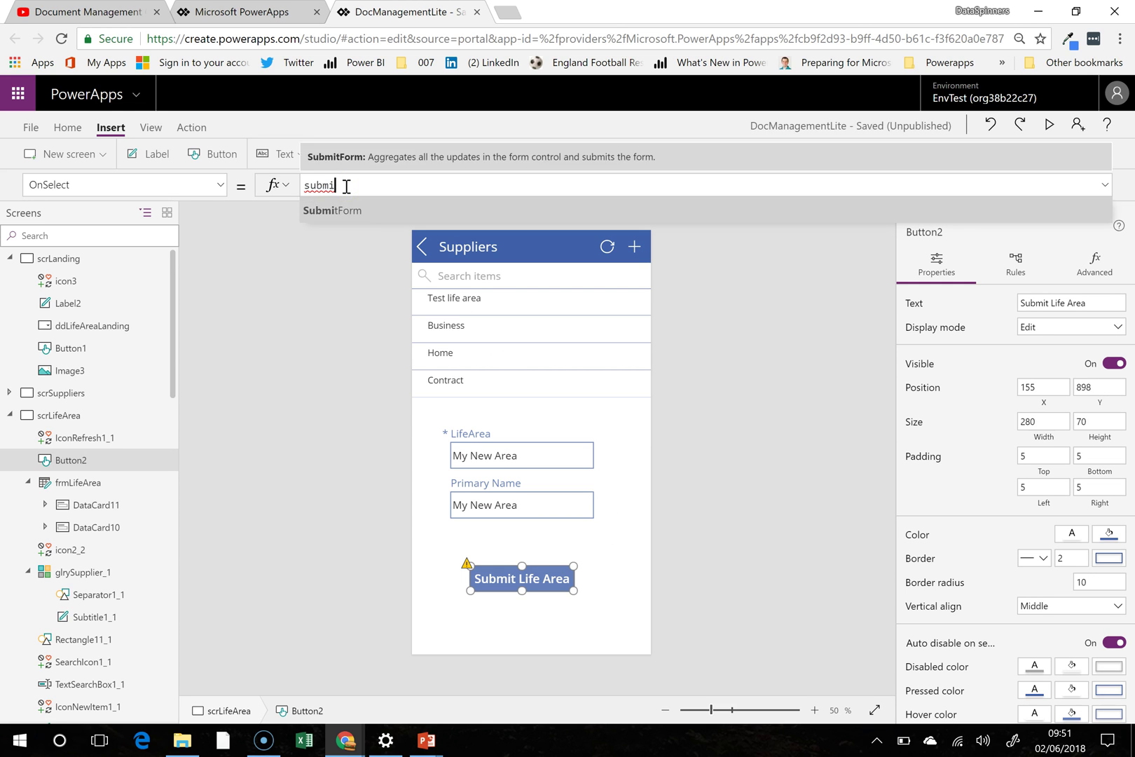
{"action": "key", "text": "Tab"}
{"action": "type", "text": "frml"}
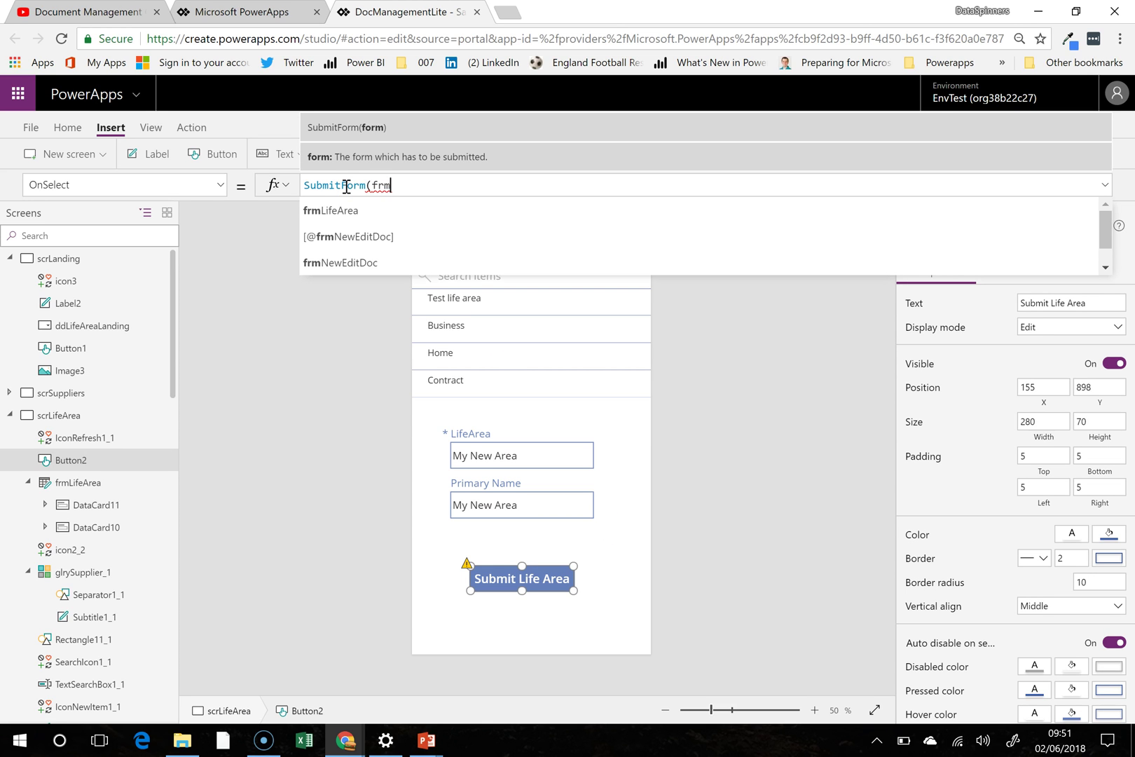
{"action": "left_click", "coordinate": [351, 216]}
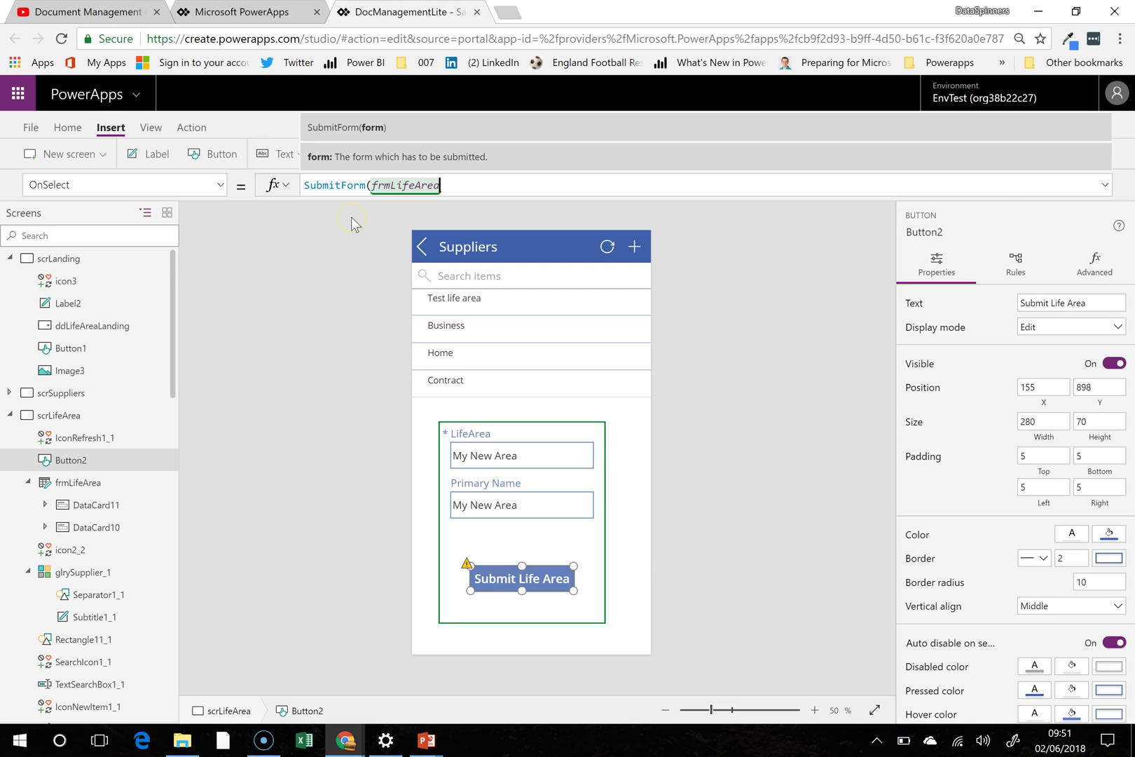
{"action": "type", "text": ")"}
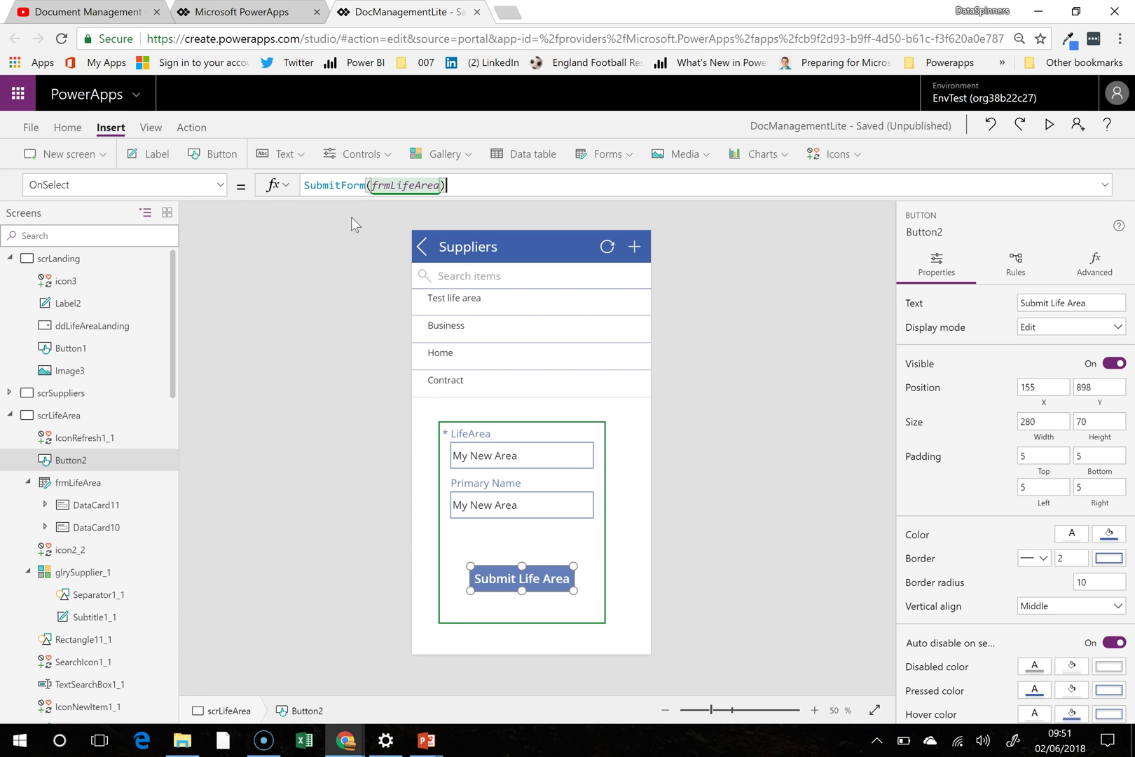
Step: Append ResetForm(frmLifeArea) to the submit button's OnSelect formula, separated by a semicolon
{"action": "type", "text": ";rese"}
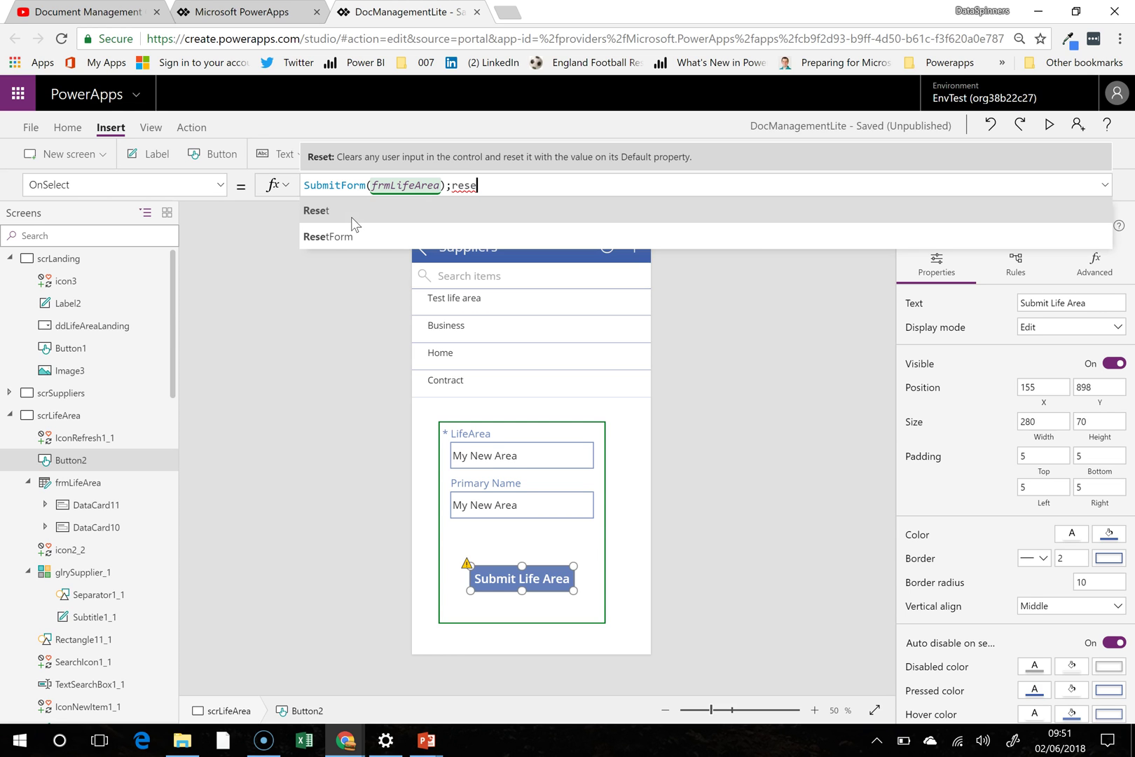
{"action": "left_click", "coordinate": [361, 245]}
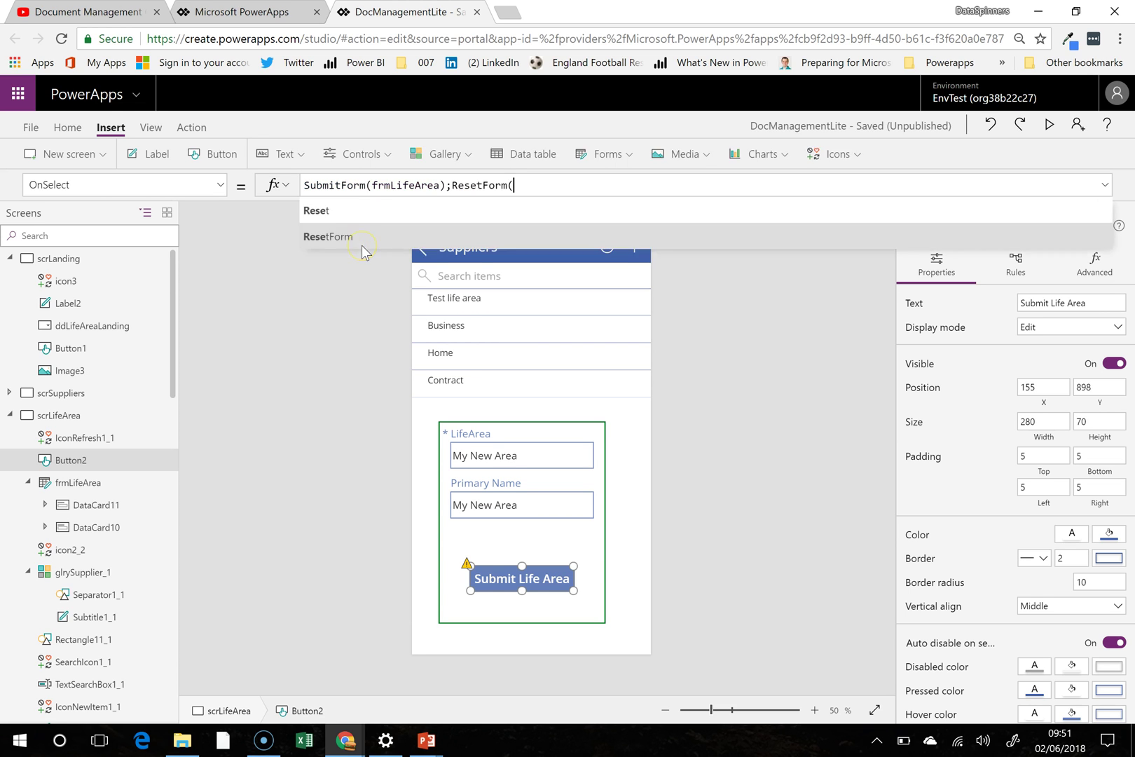
{"action": "left_click", "coordinate": [361, 246]}
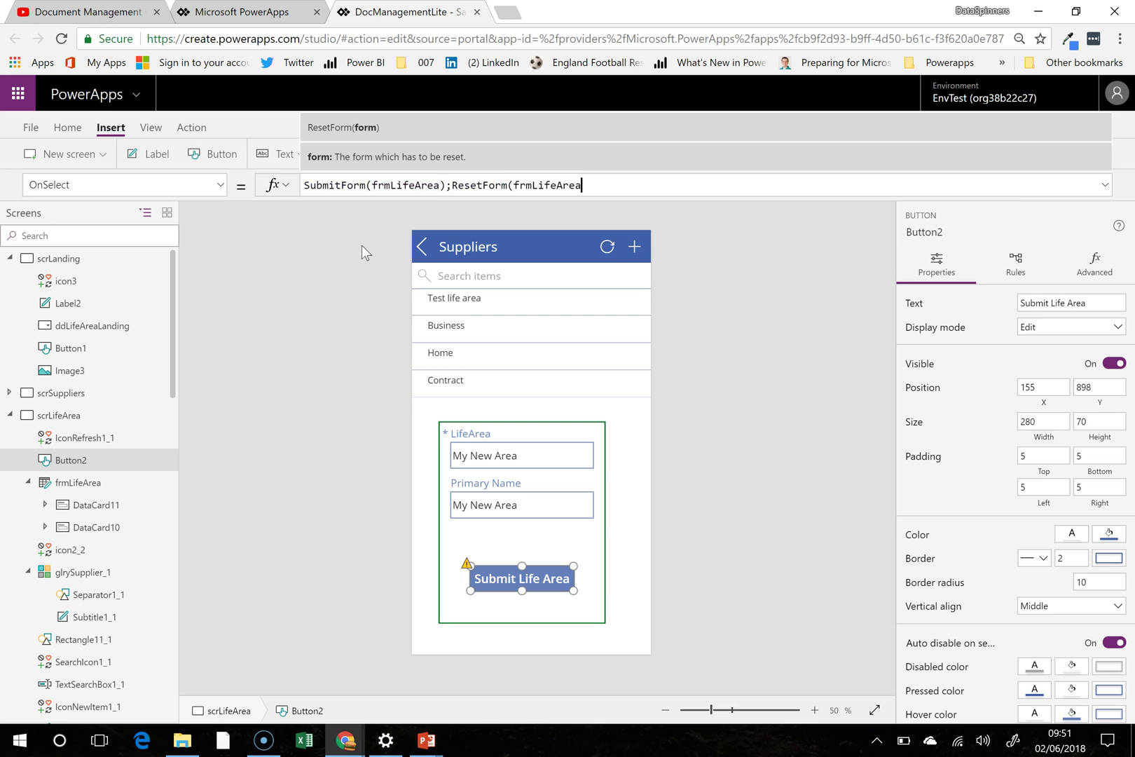
{"action": "type", "text": ")"}
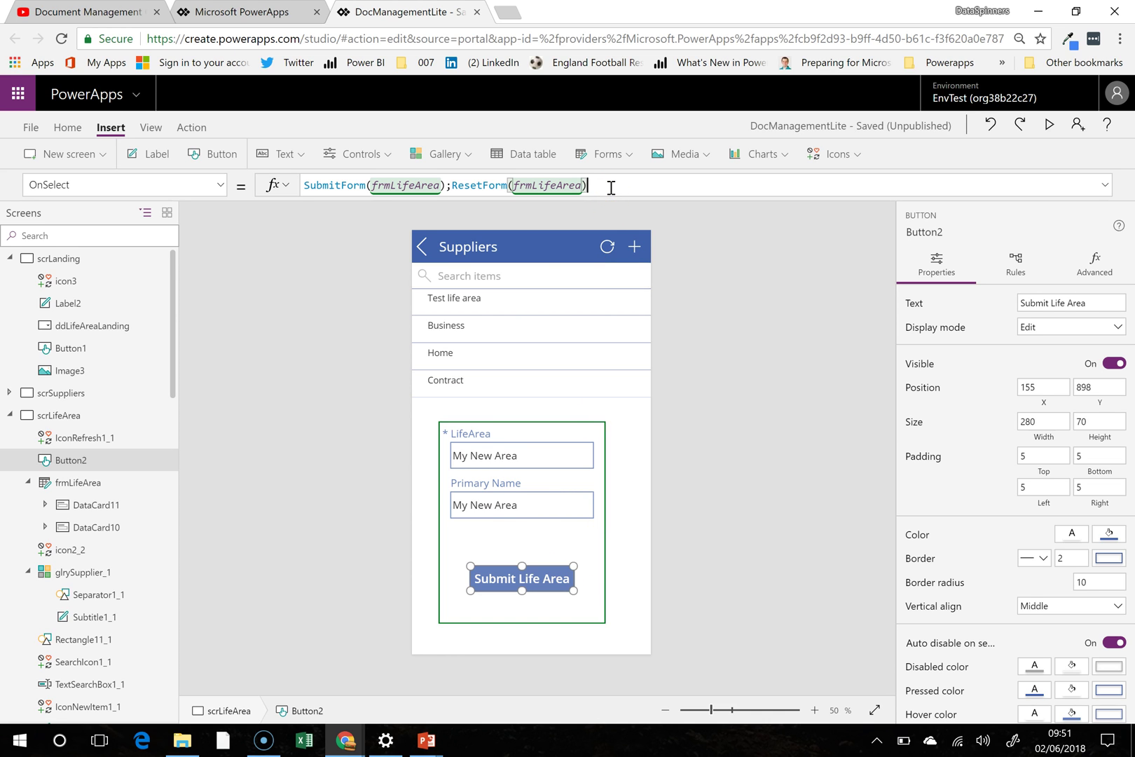
Step: Append Refresh(LifeAreas) to the submit button's OnSelect formula, separated by a semicolon
{"action": "type", "text": ";refre"}
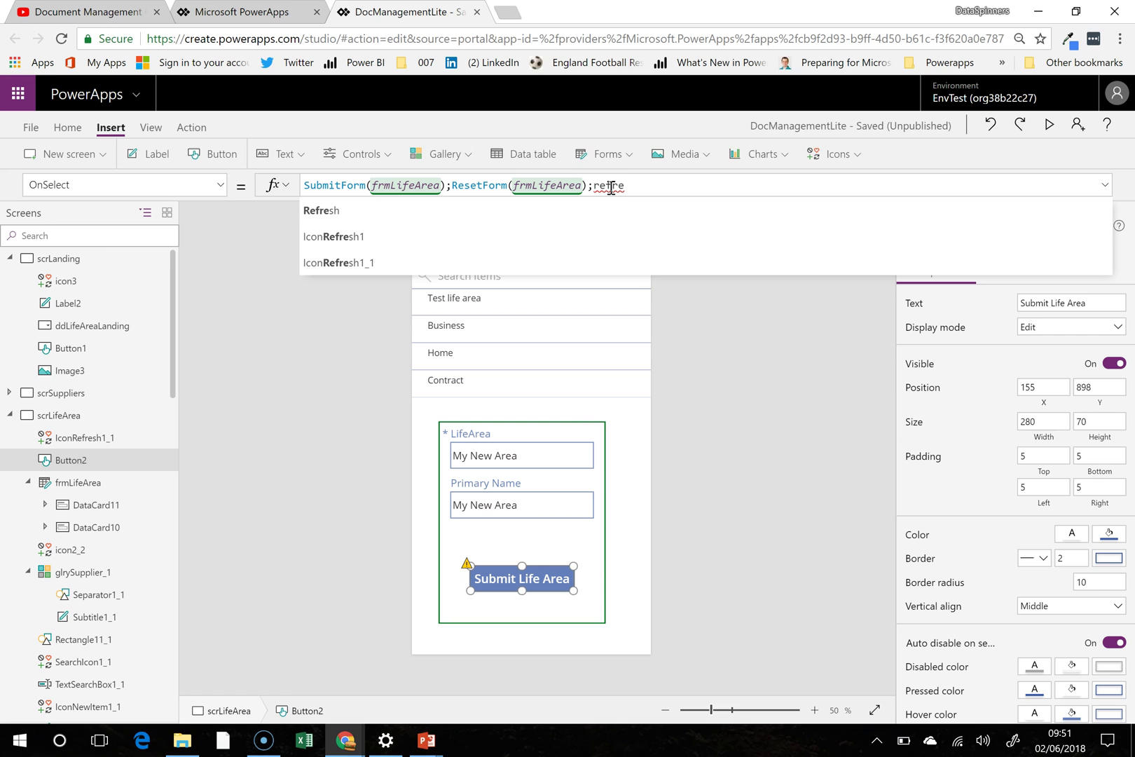
{"action": "type", "text": "sh(li"}
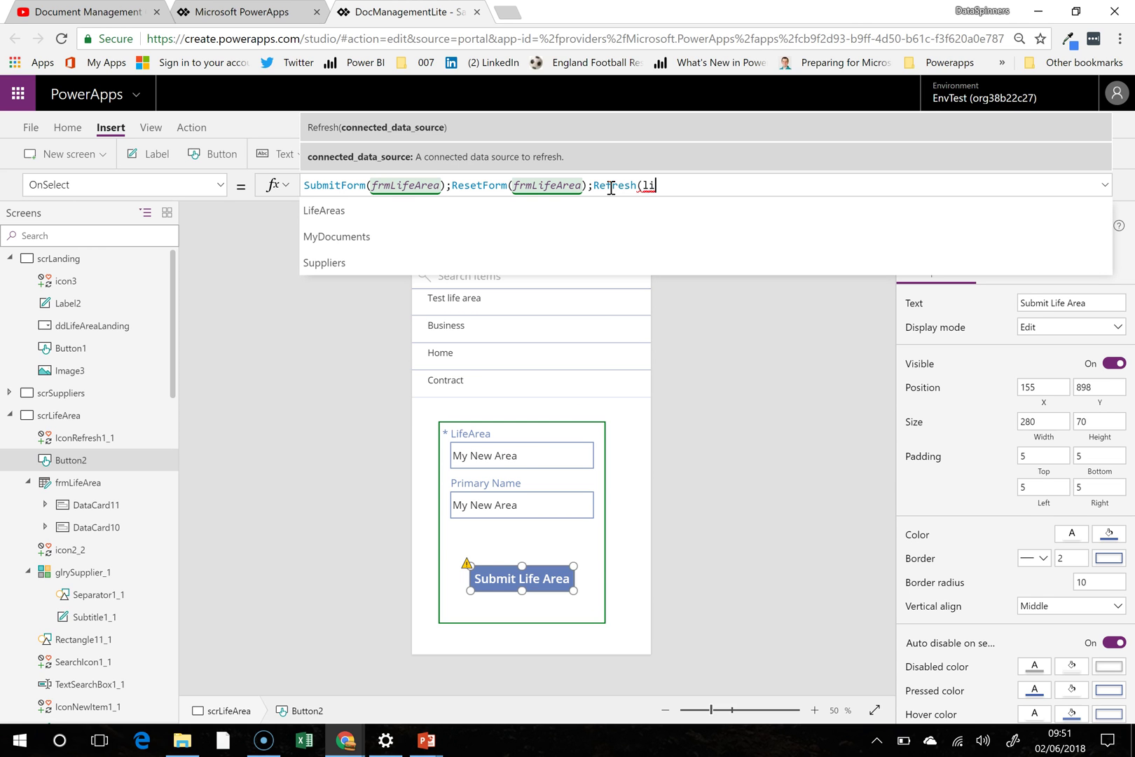
{"action": "type", "text": "fe"}
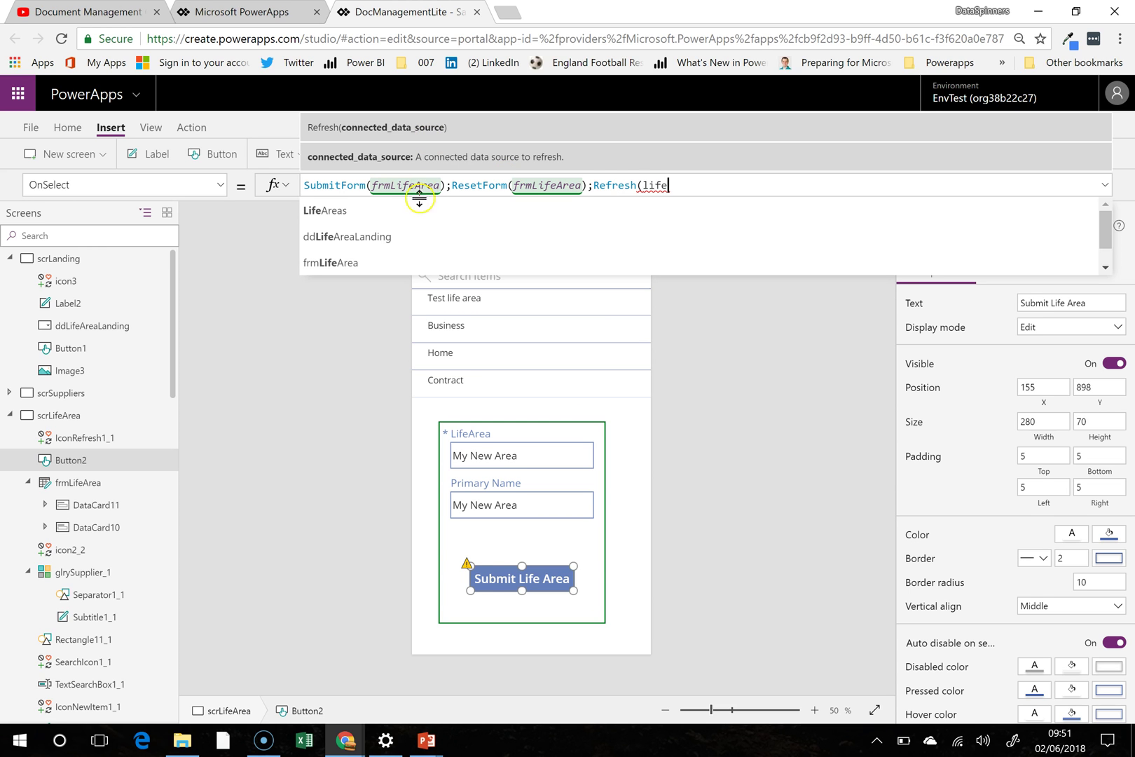
{"action": "left_click", "coordinate": [419, 218]}
{"action": "type", "text": ")"}
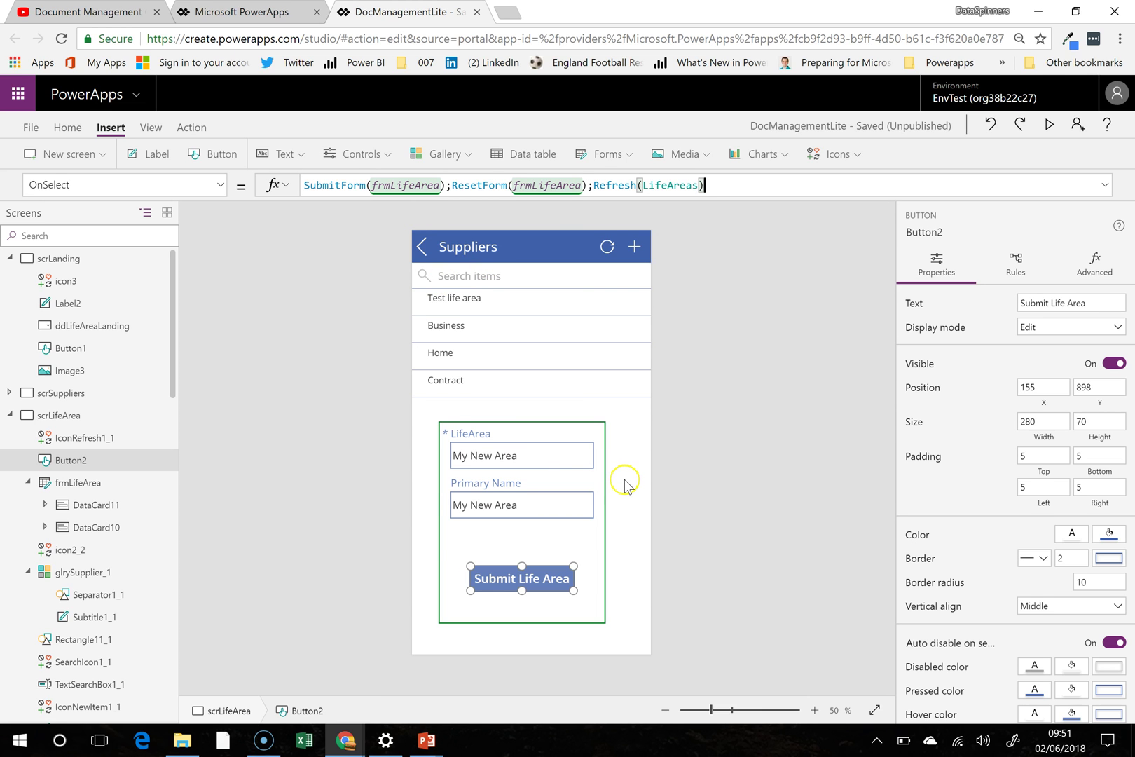
Step: Preview the screen, submit the My New Area entry with the Submit Life Area button, and return to editing
{"action": "left_click", "coordinate": [1049, 126]}
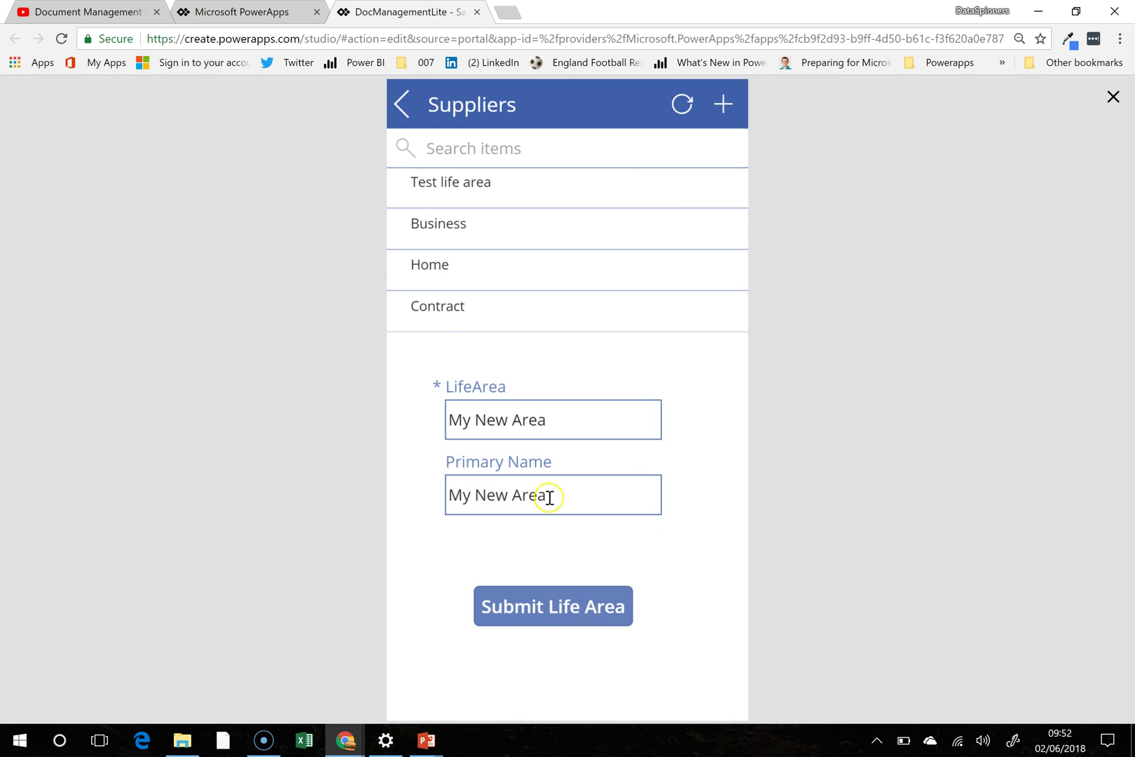
{"action": "left_click", "coordinate": [561, 621]}
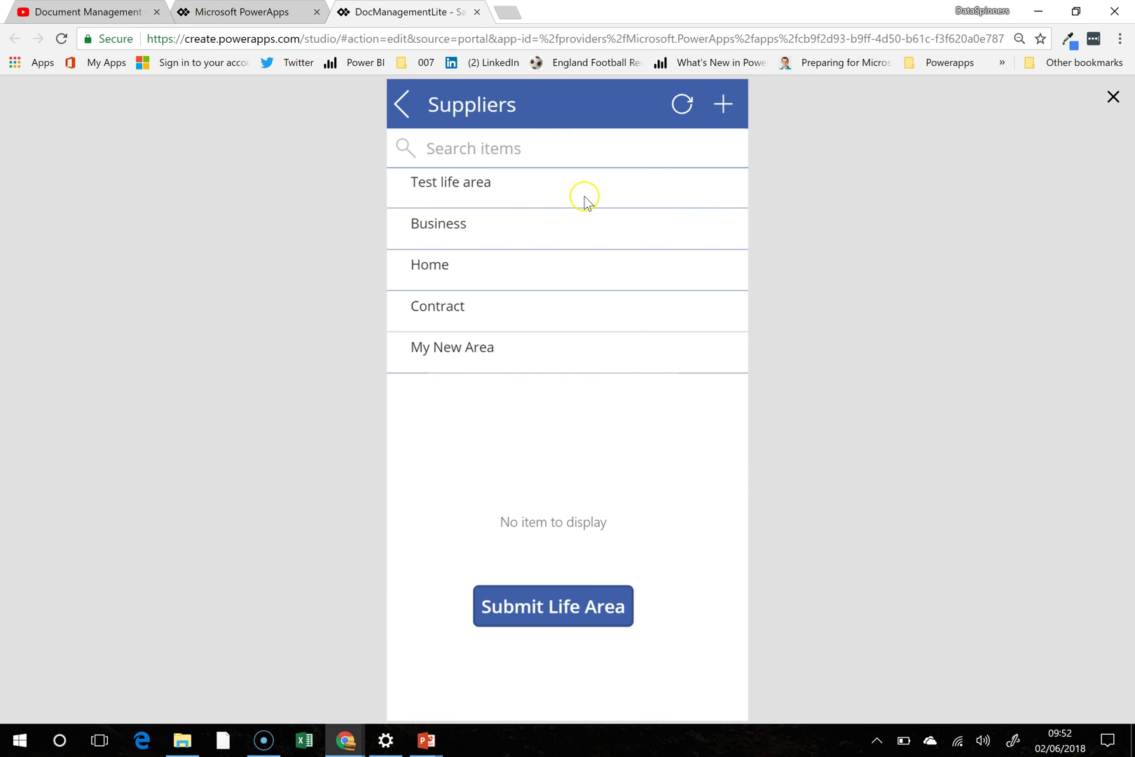
{"action": "left_click", "coordinate": [1113, 98]}
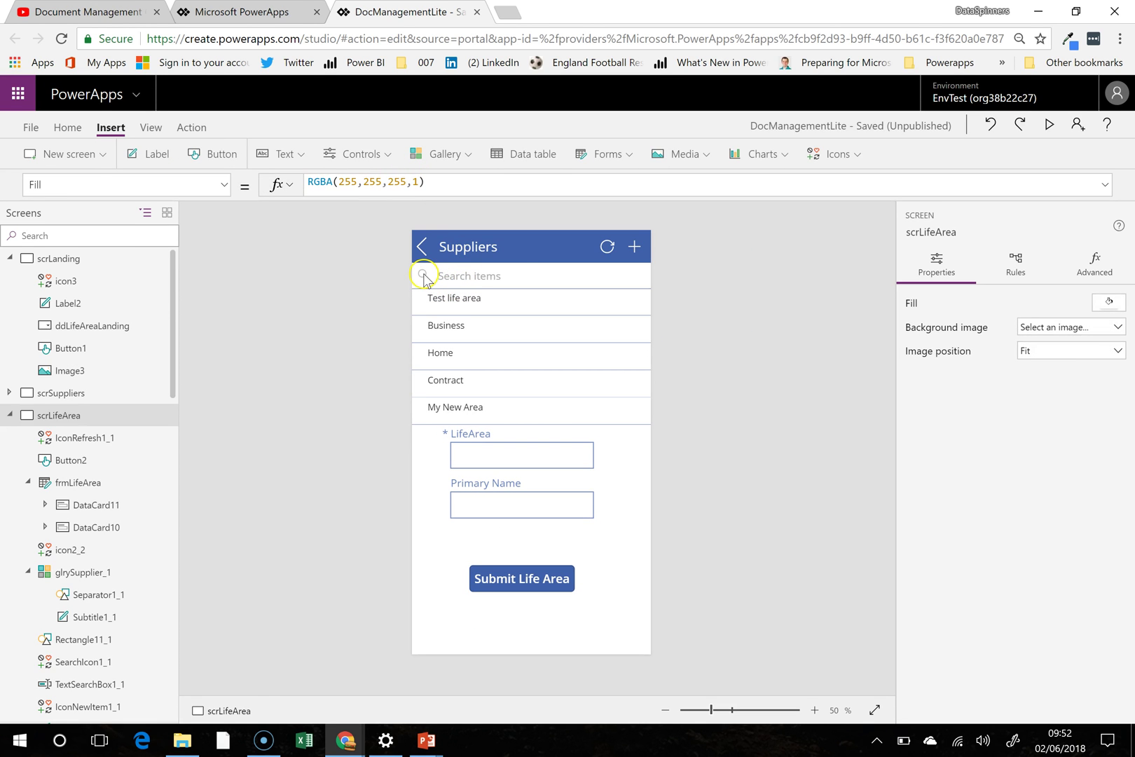
Step: Delete the search text box TextSearchBox1_1 from the life area screen
{"action": "left_click", "coordinate": [427, 276]}
{"action": "left_click", "coordinate": [463, 279]}
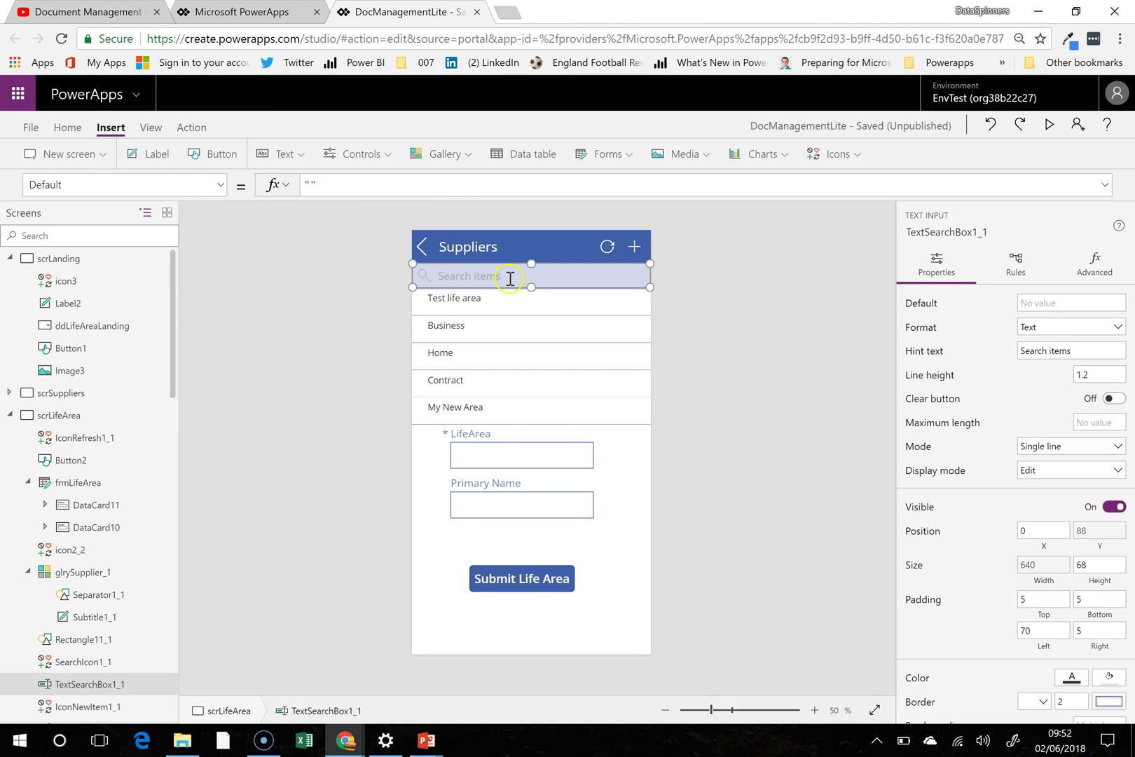
{"action": "key", "text": "Delete"}
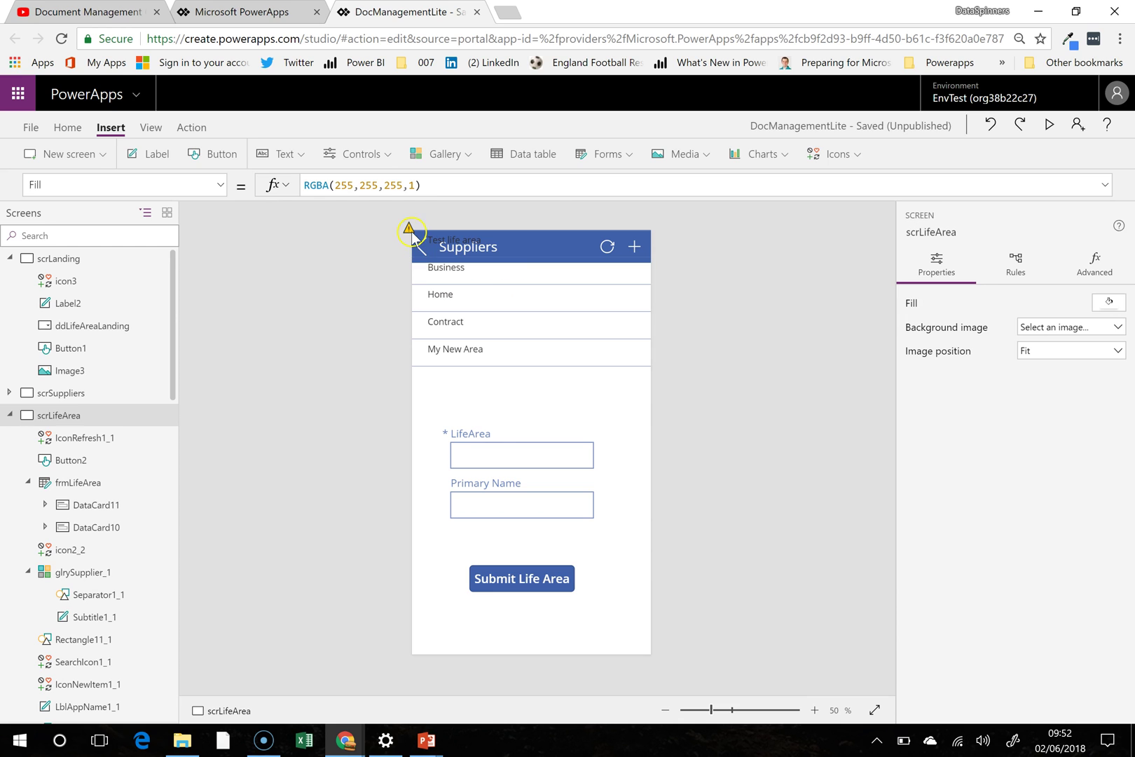
Step: Move the life areas gallery down to Y position 88, directly beneath the blue header bar
{"action": "left_click", "coordinate": [409, 231]}
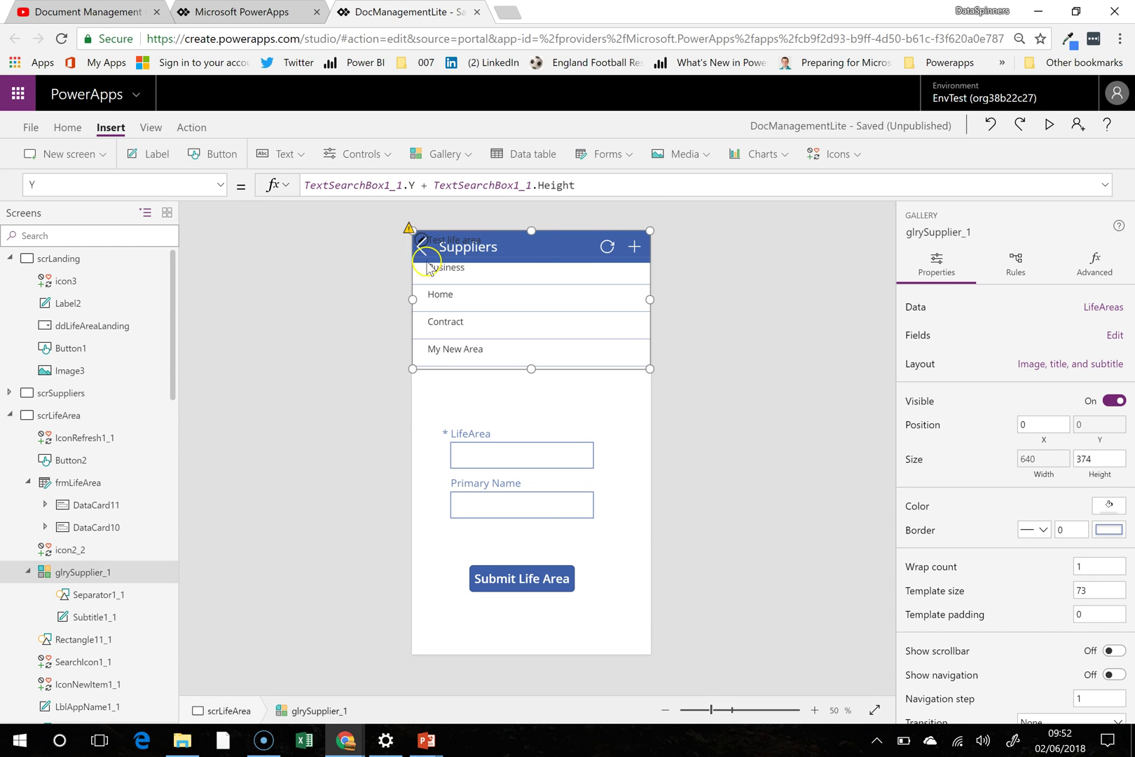
{"action": "left_click_drag", "start_coordinate": [517, 232], "coordinate": [515, 272]}
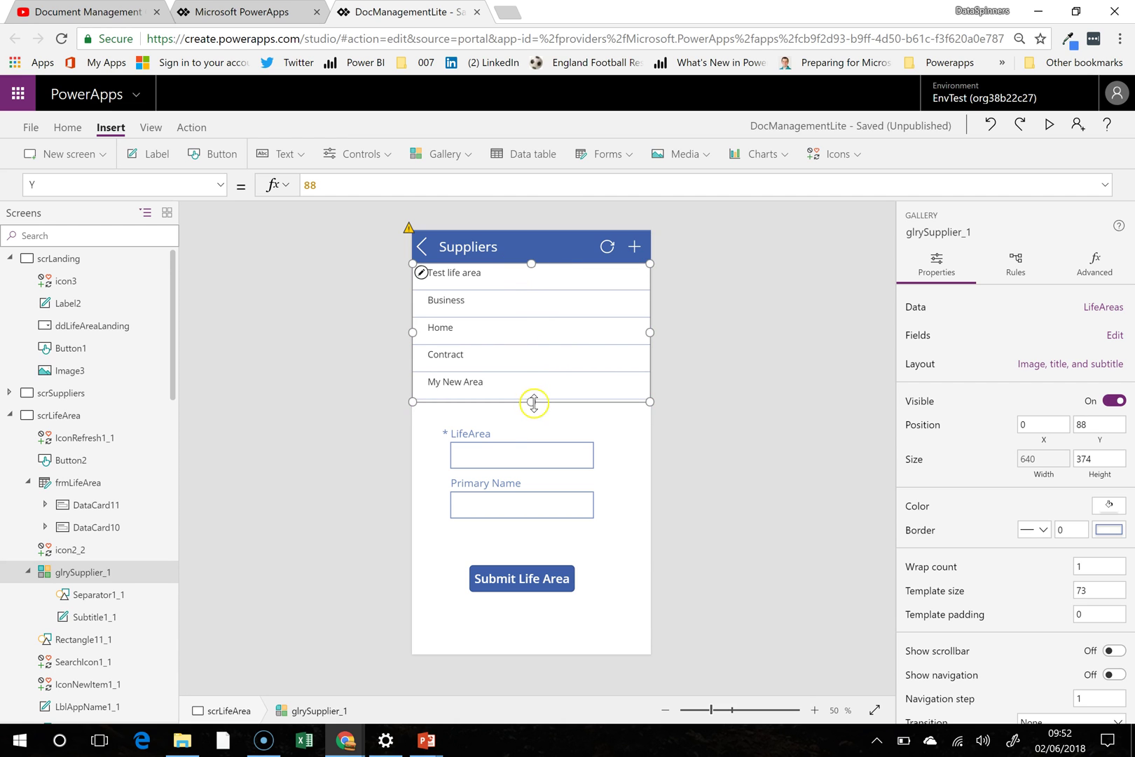
{"action": "left_click", "coordinate": [608, 552]}
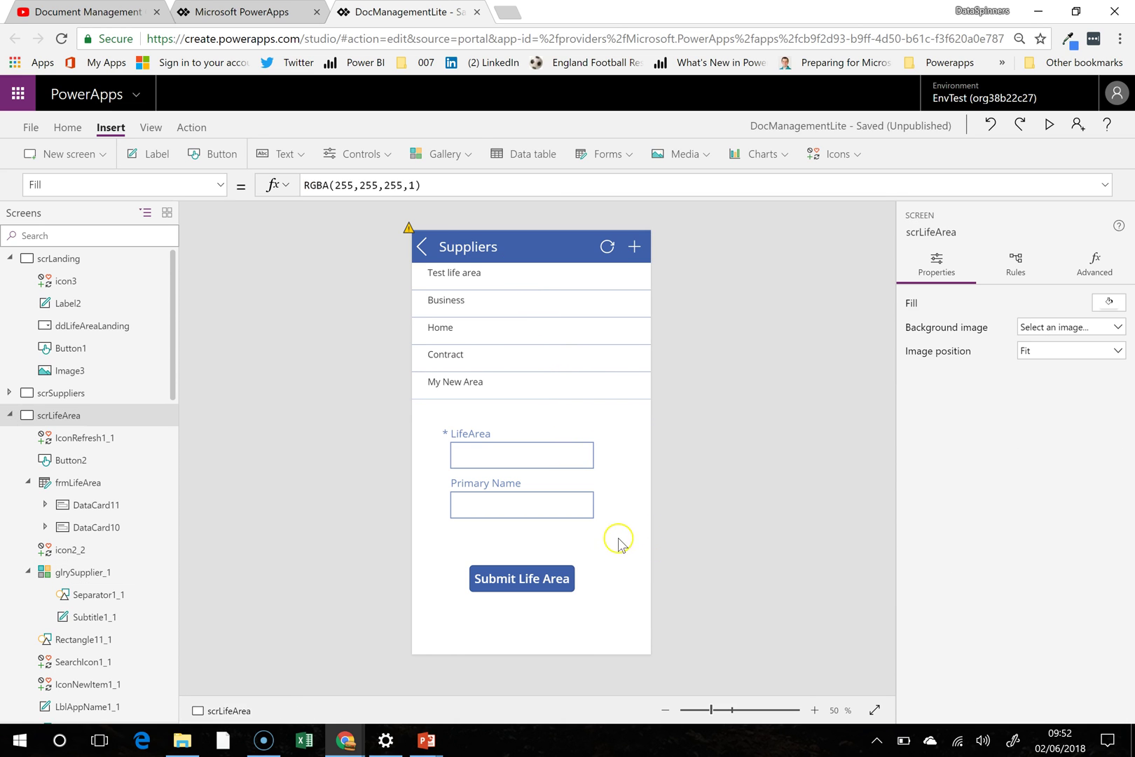
Step: Delete the leftover rectangle Rectangle11_1 and the search icon SearchIcon1_1 from the life area screen
{"action": "left_click", "coordinate": [410, 231]}
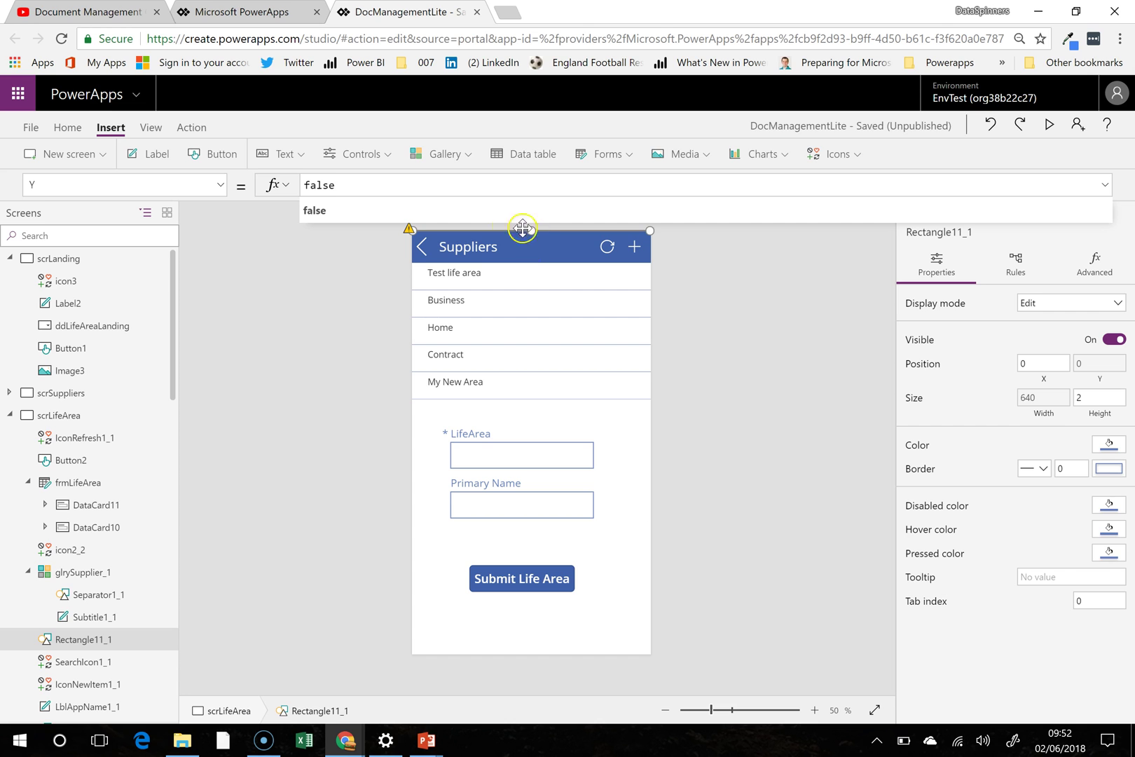
{"action": "left_click", "coordinate": [155, 639]}
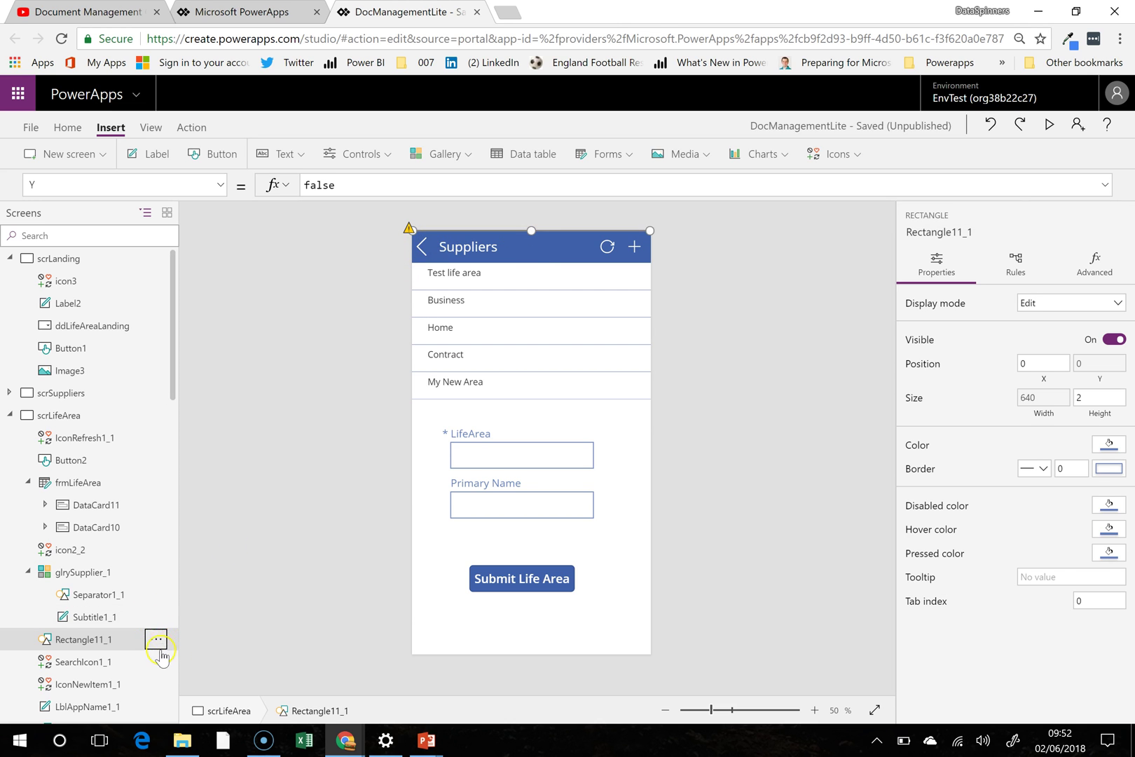
{"action": "left_click", "coordinate": [177, 609]}
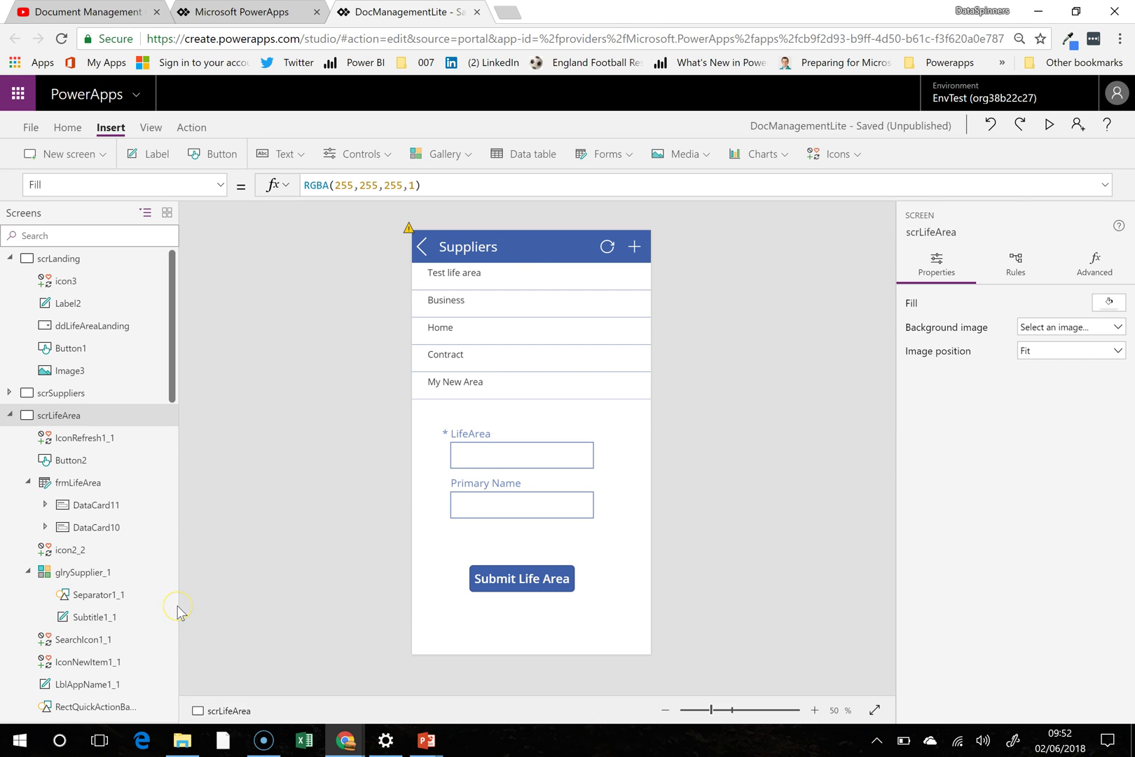
{"action": "left_click", "coordinate": [408, 227]}
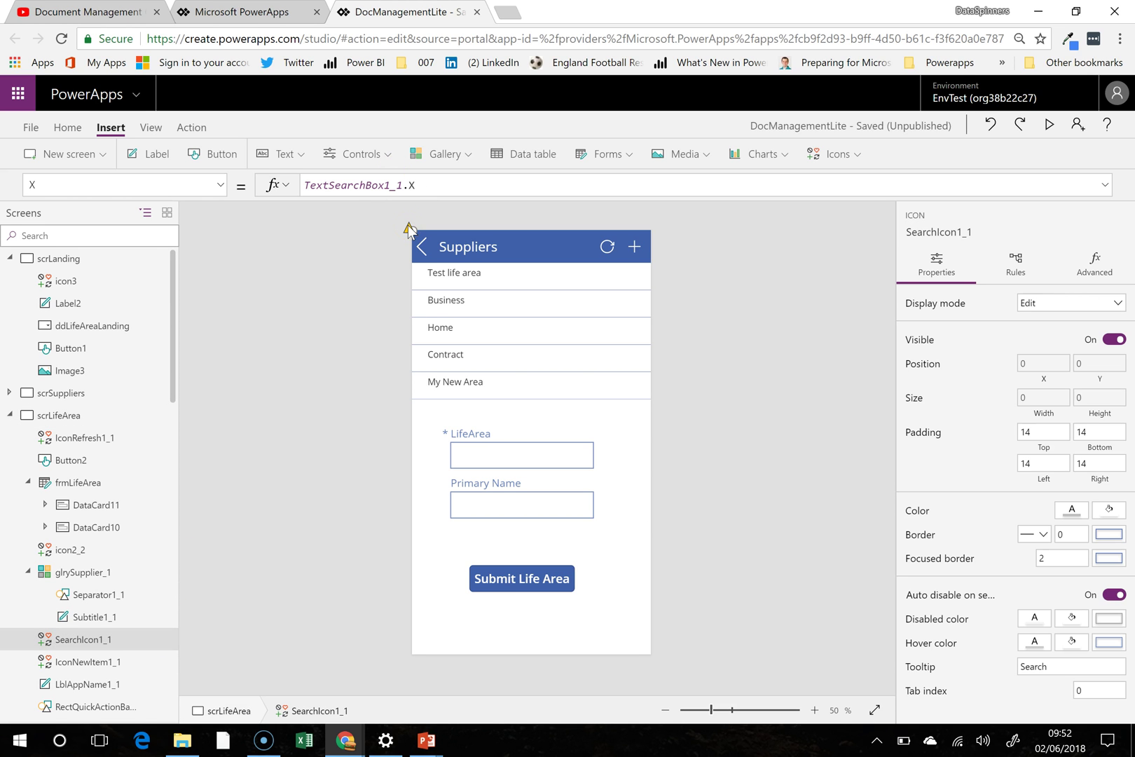
{"action": "left_click", "coordinate": [169, 639]}
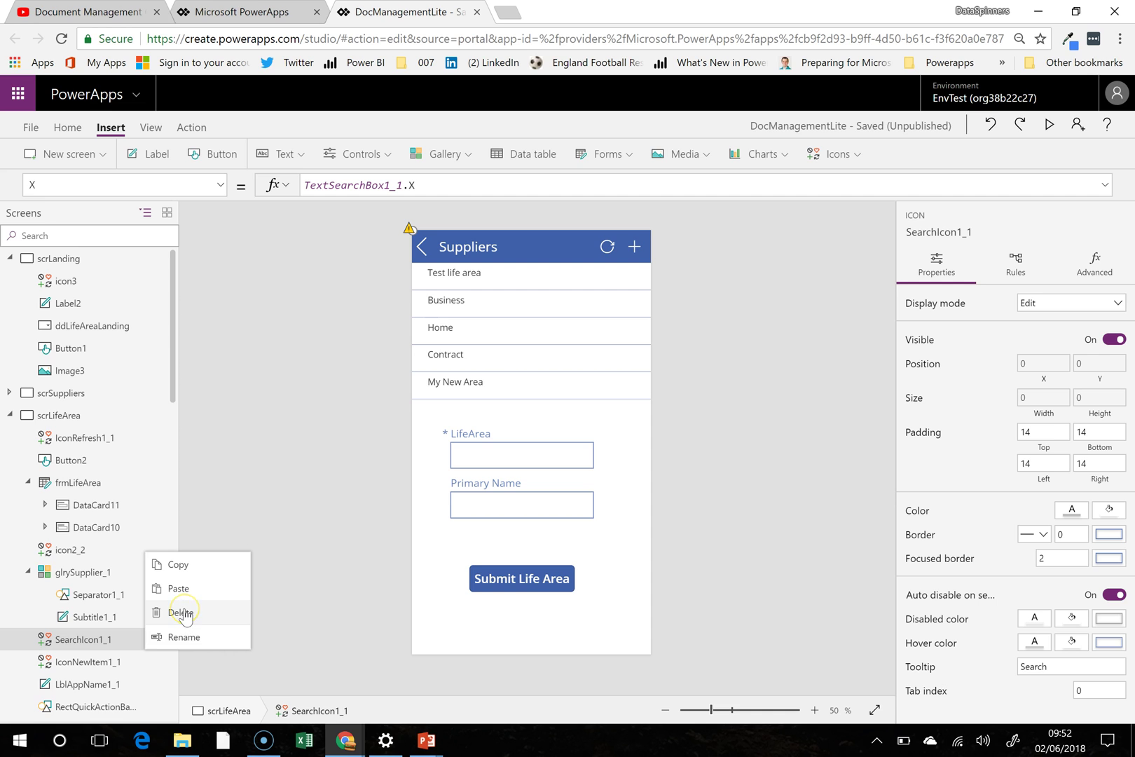
{"action": "left_click", "coordinate": [182, 613]}
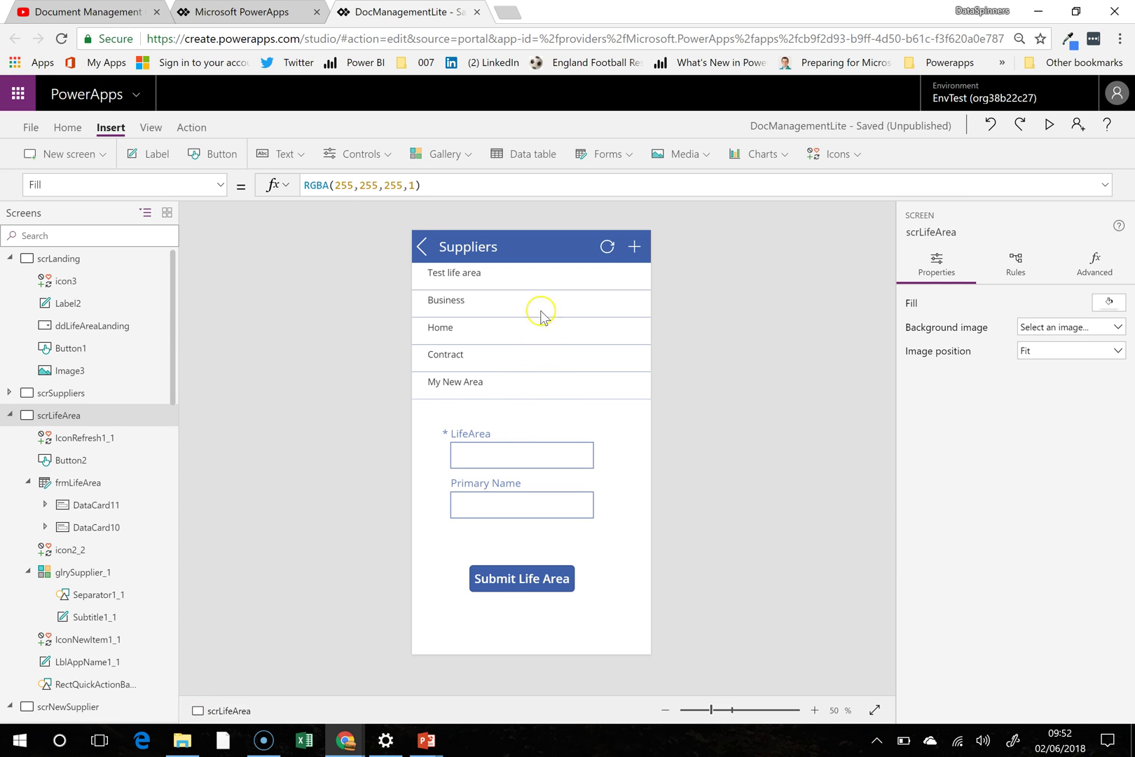
Step: Extend the gallery's height to about 404 and add a Trash icon of about 54 by 43 at the right end of its row template
{"action": "left_click", "coordinate": [503, 272]}
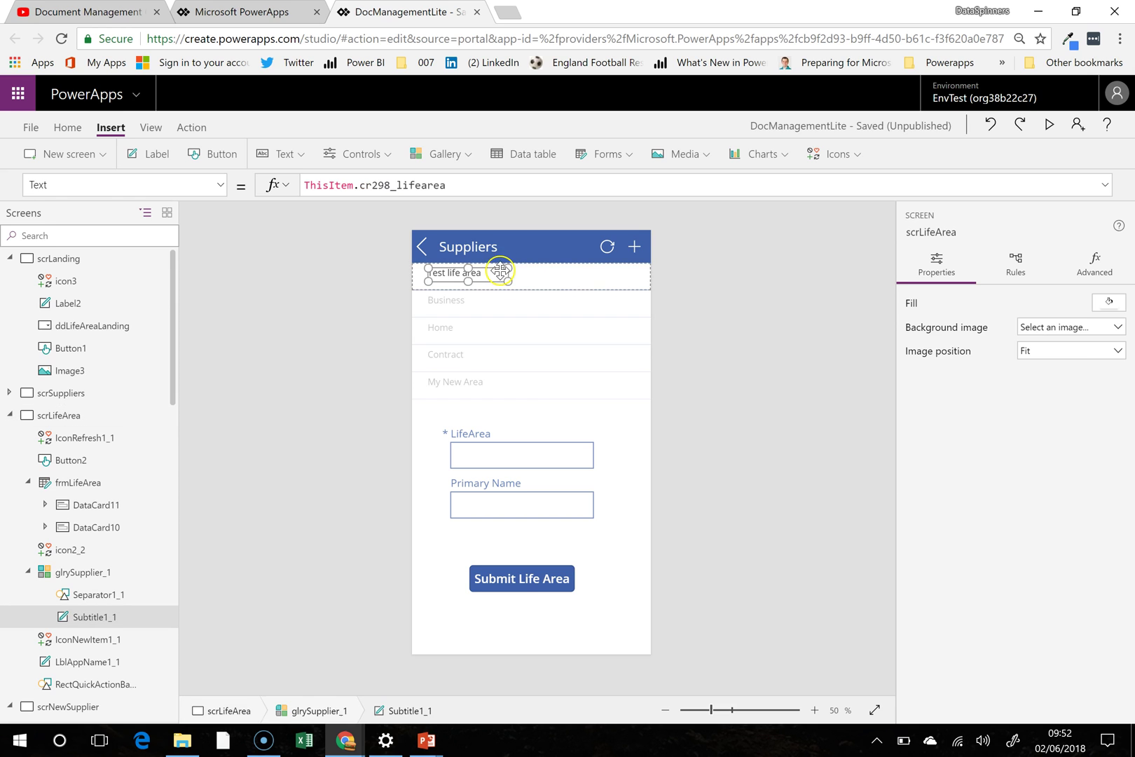
{"action": "left_click", "coordinate": [545, 395]}
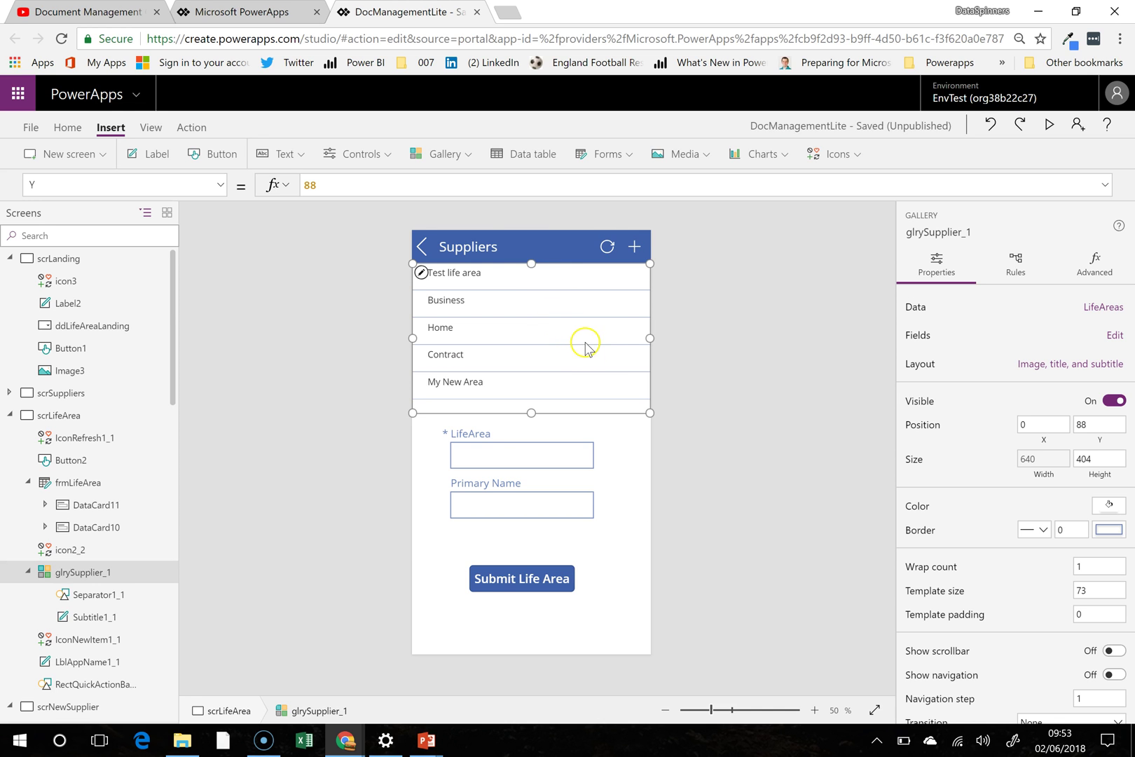
{"action": "left_click", "coordinate": [526, 282]}
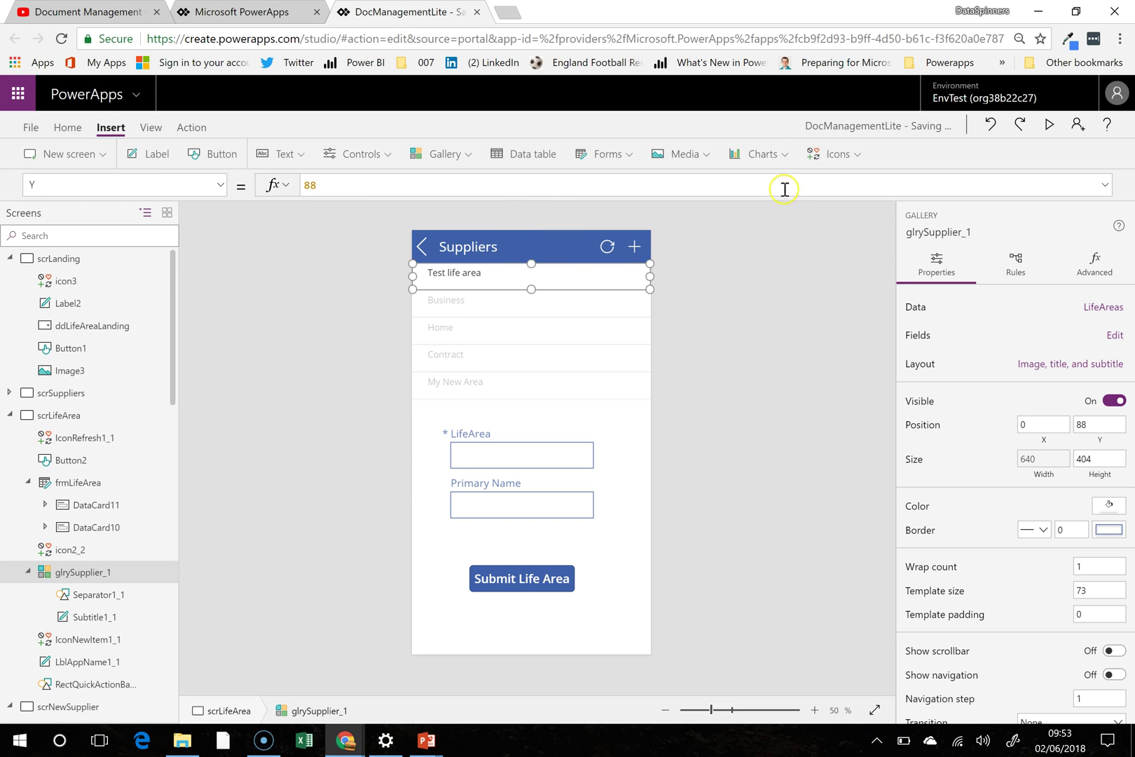
{"action": "left_click", "coordinate": [858, 155]}
{"action": "scroll", "coordinate": [897, 319], "scroll_direction": "down", "scroll_amount": 1}
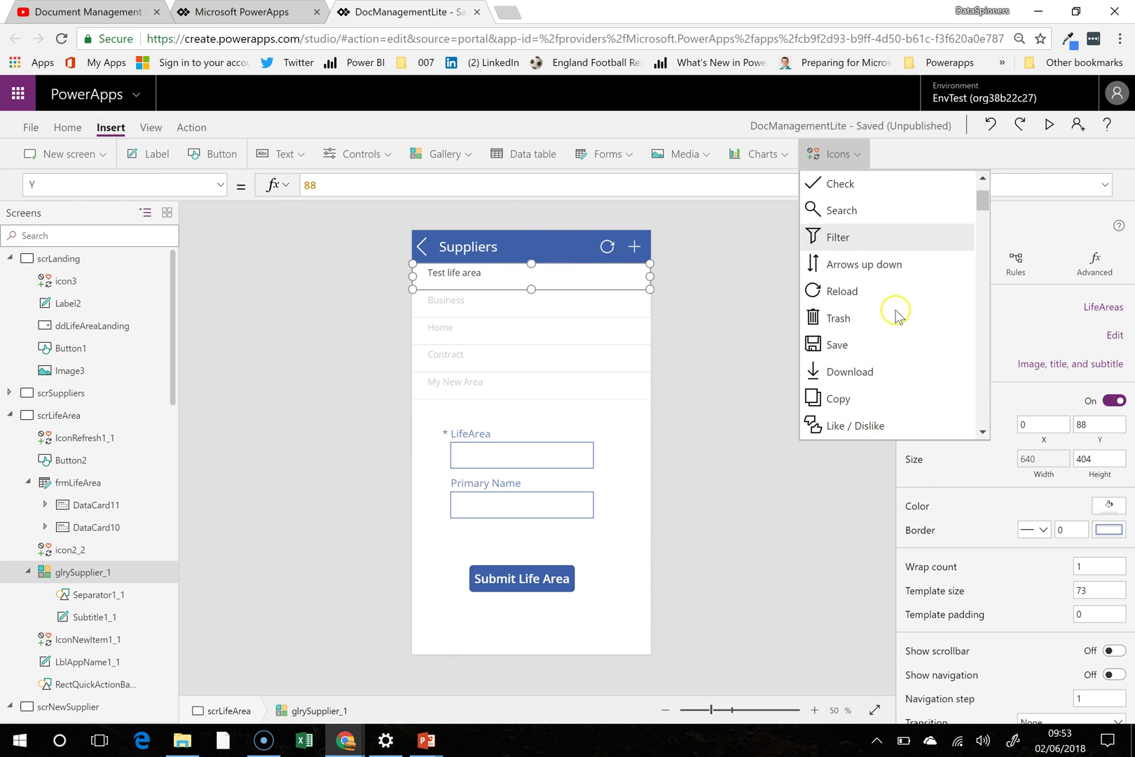
{"action": "left_click", "coordinate": [861, 318]}
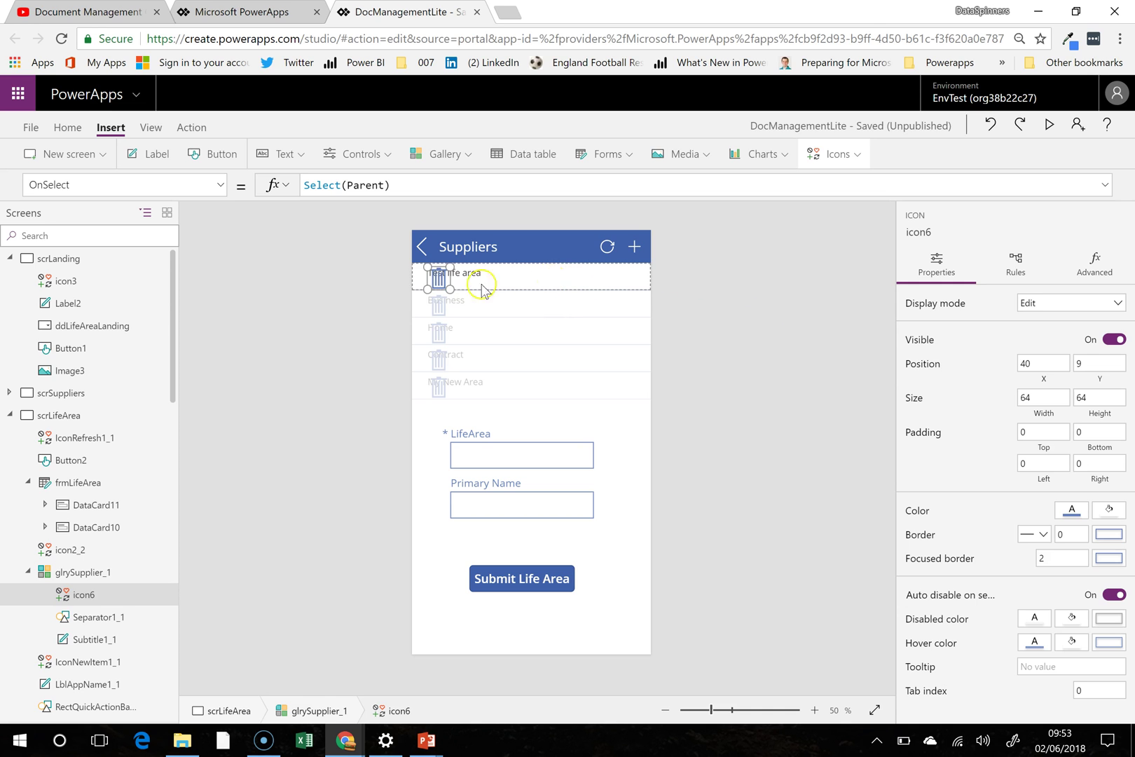
{"action": "left_click_drag", "start_coordinate": [438, 277], "coordinate": [615, 267]}
{"action": "left_click", "coordinate": [618, 468]}
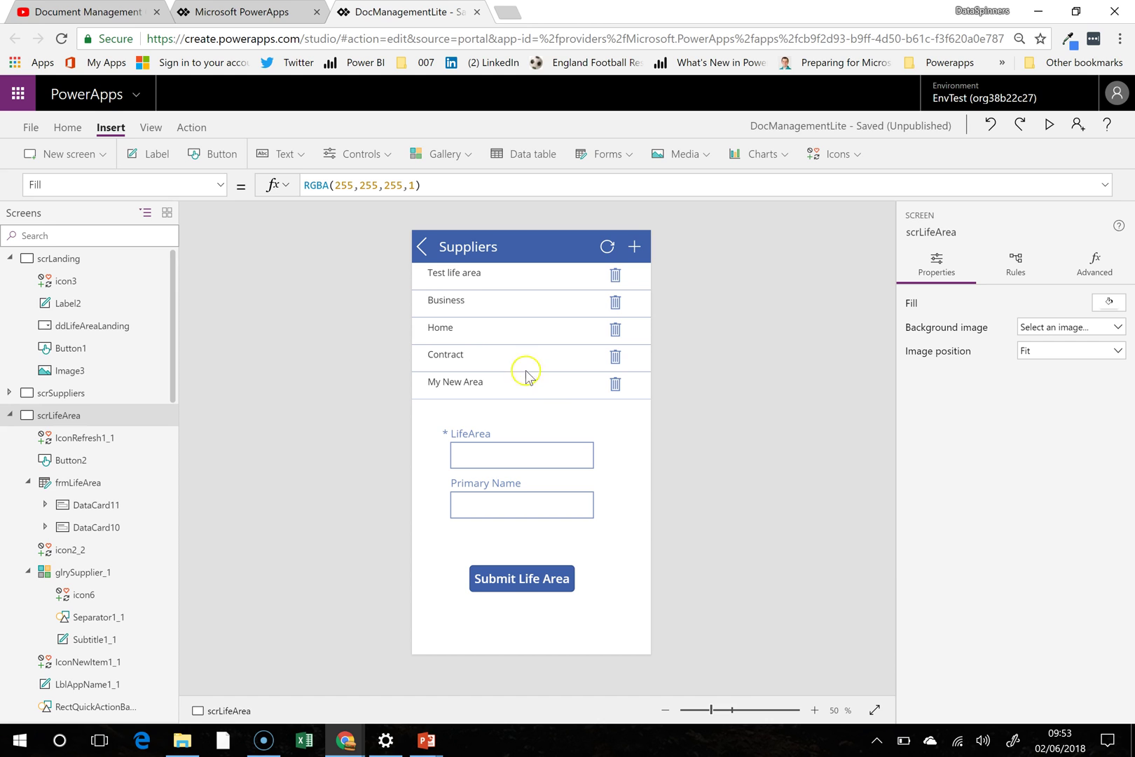
{"action": "left_click", "coordinate": [498, 286]}
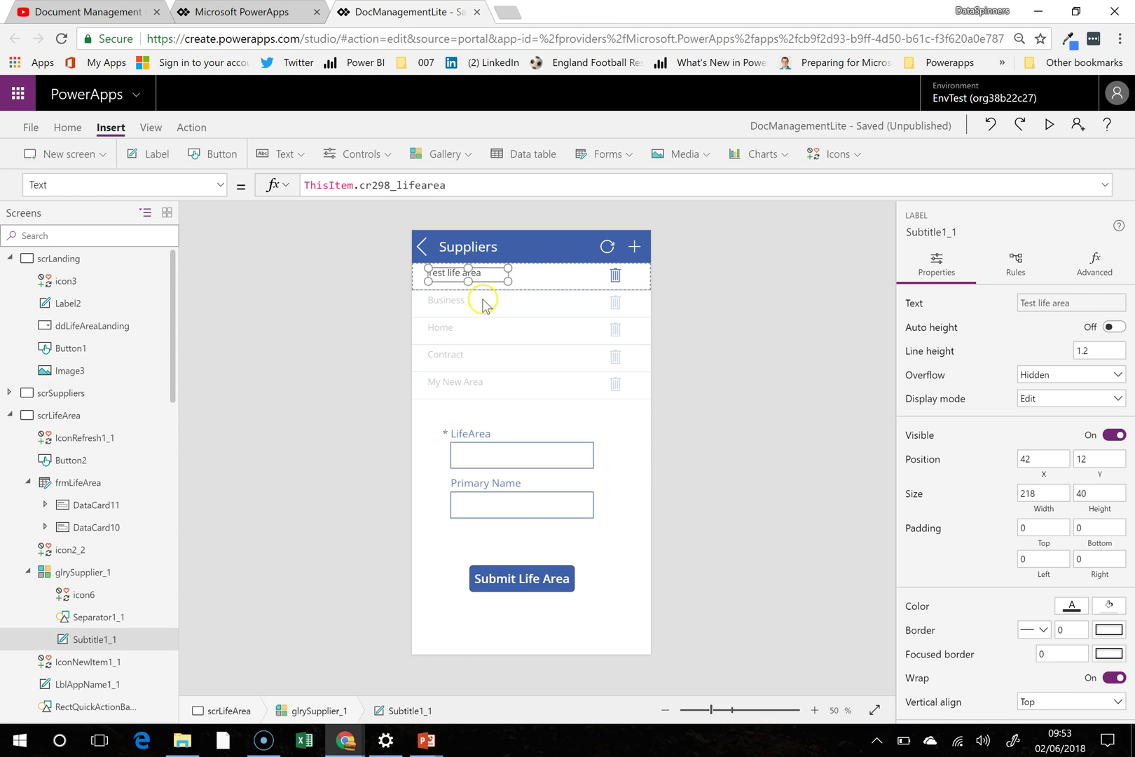
{"action": "left_click", "coordinate": [536, 280]}
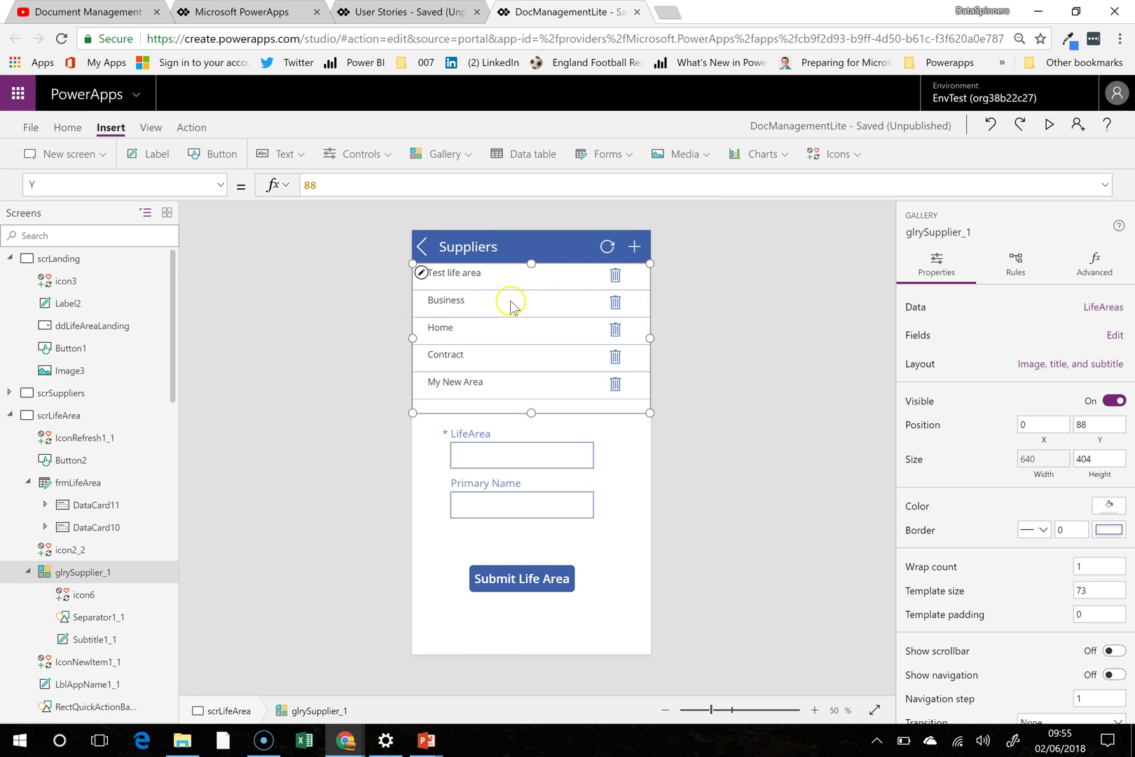
{"action": "left_click", "coordinate": [615, 278]}
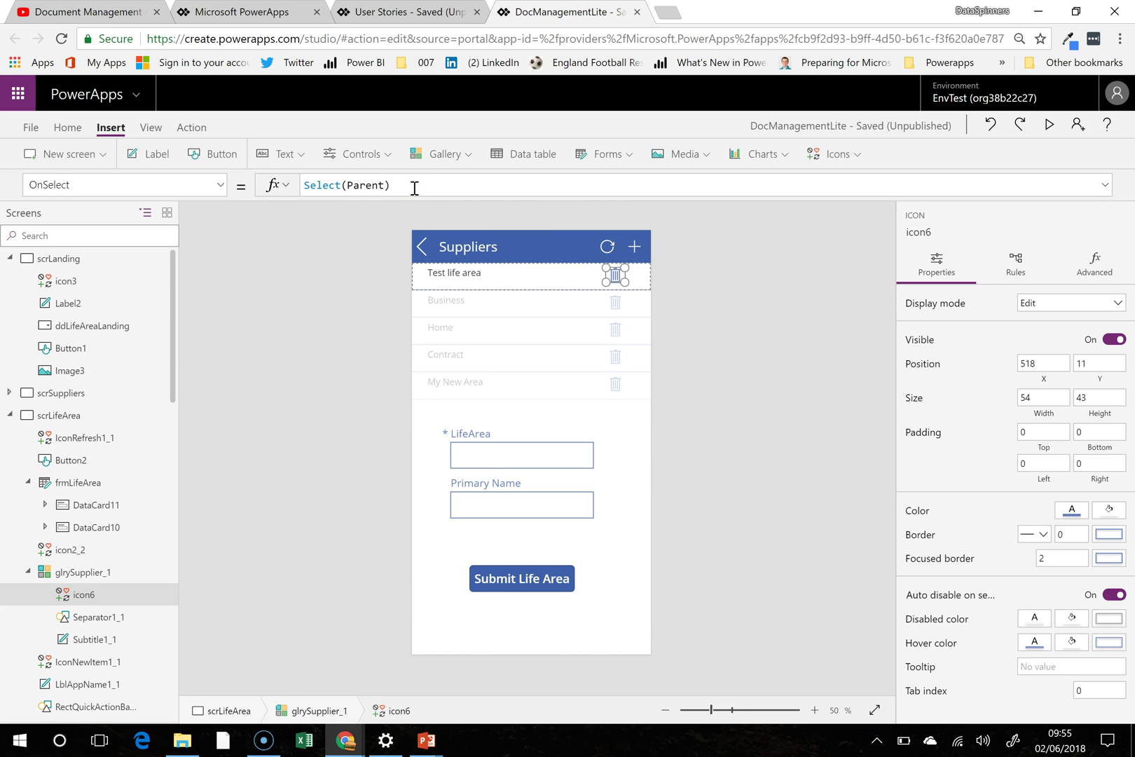
{"action": "left_click_drag", "start_coordinate": [414, 188], "coordinate": [245, 189]}
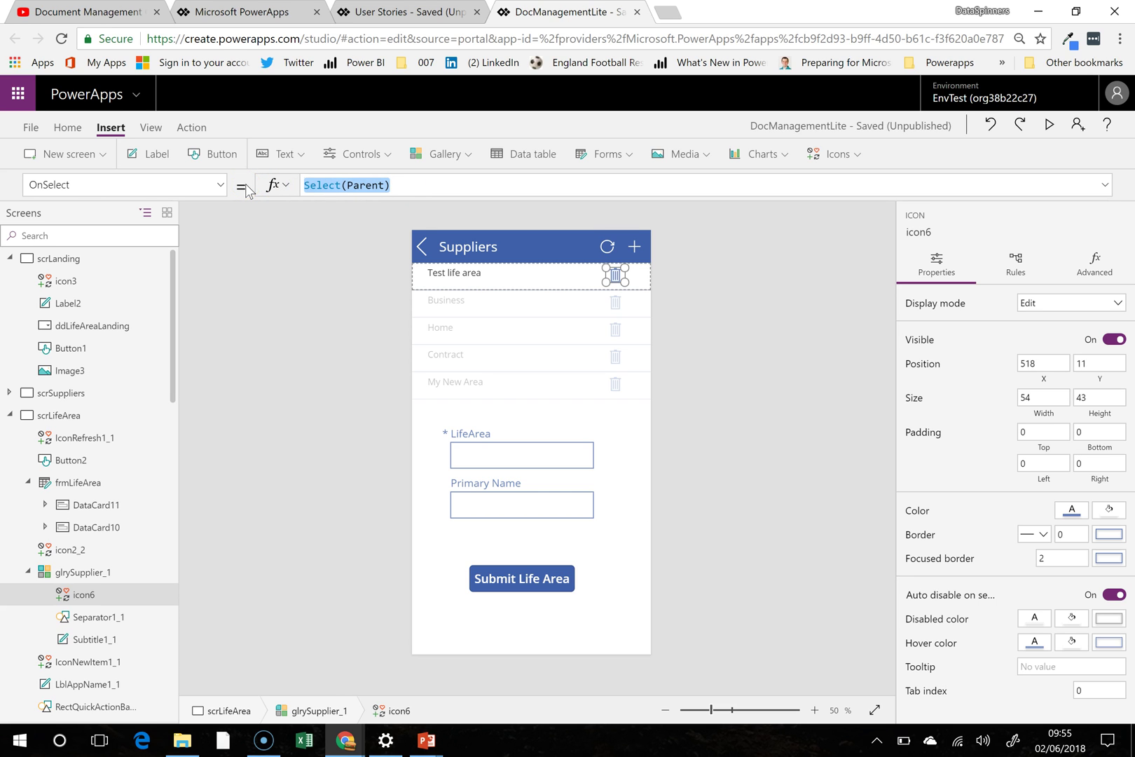
Step: Rename the gallery glrySupplier_1 as glryLifeArea
{"action": "left_click", "coordinate": [533, 343]}
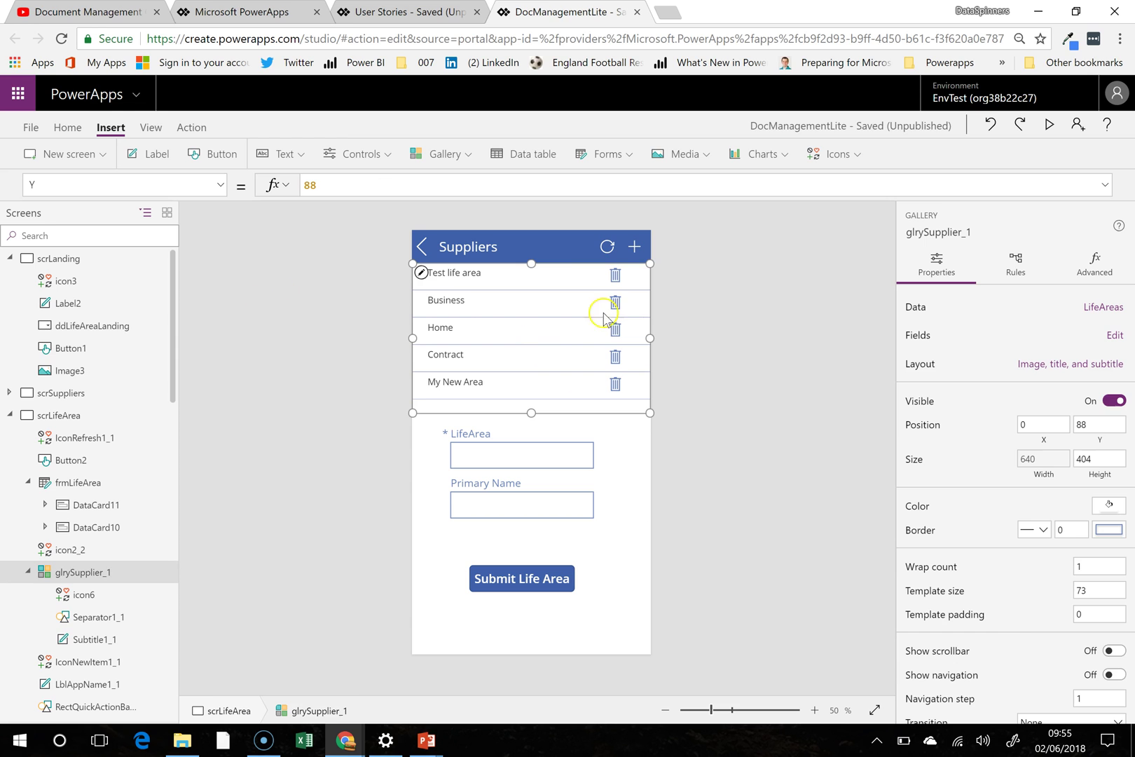
{"action": "right_click", "coordinate": [158, 573]}
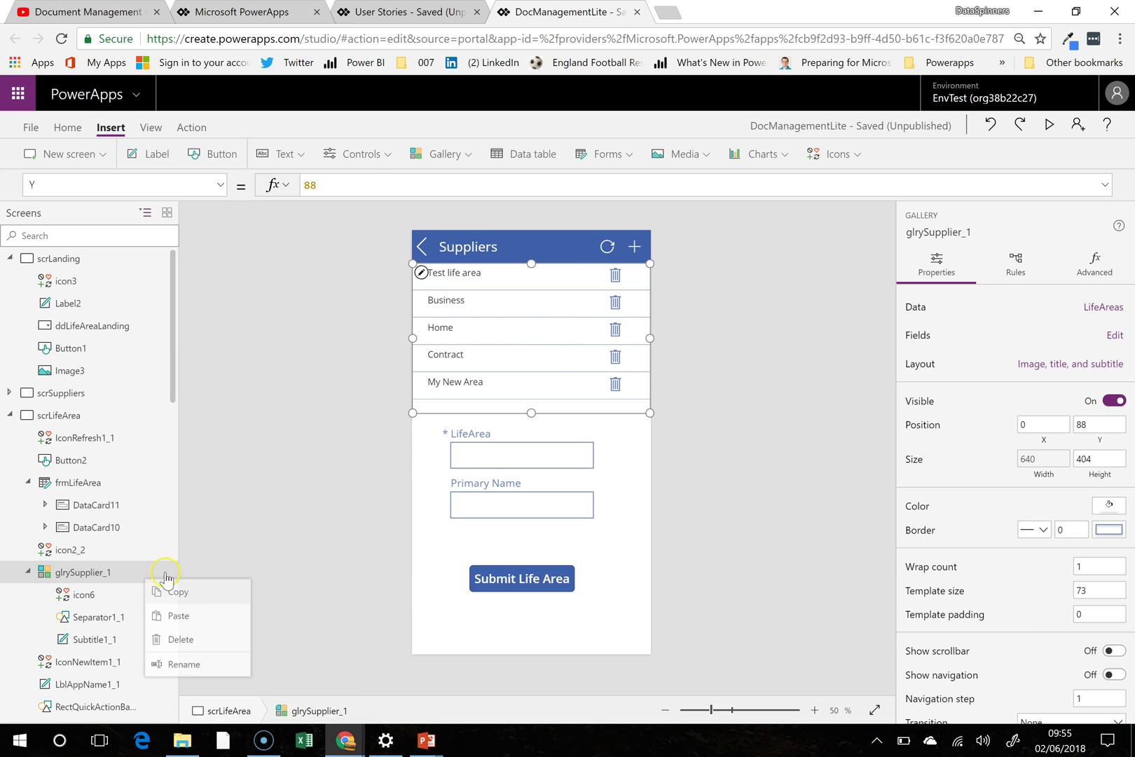
{"action": "left_click", "coordinate": [199, 667]}
{"action": "left_click", "coordinate": [127, 573]}
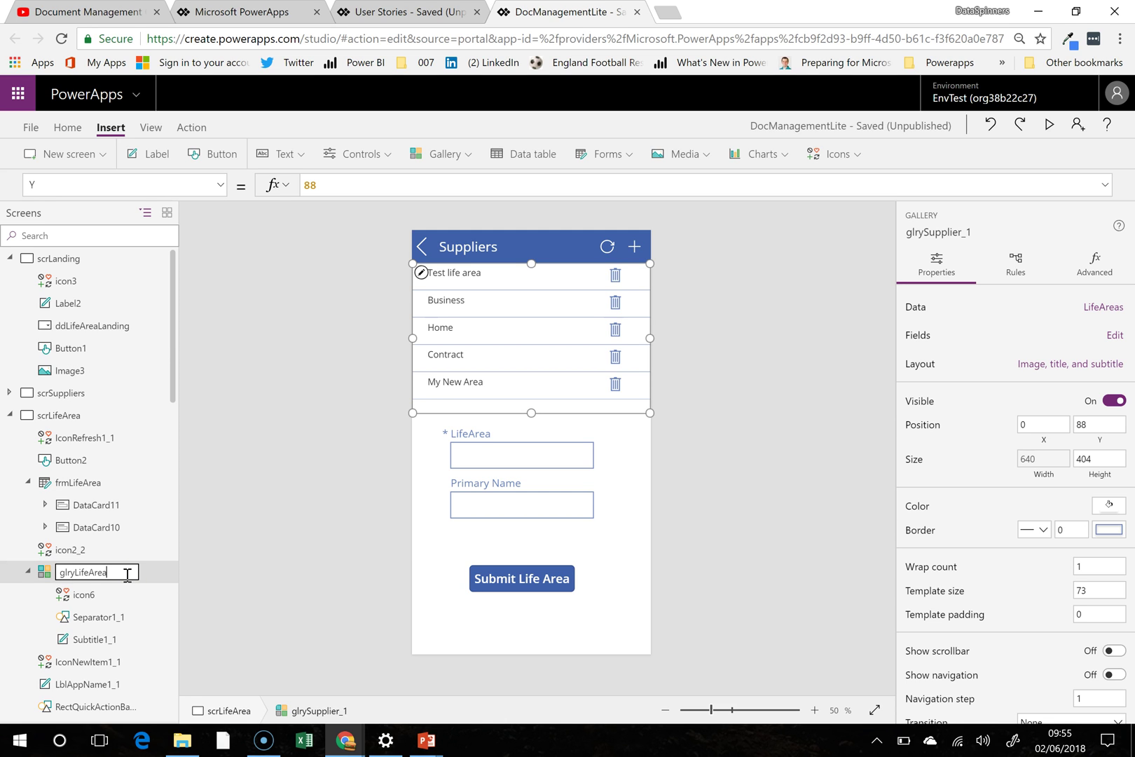
{"action": "key", "text": "Return"}
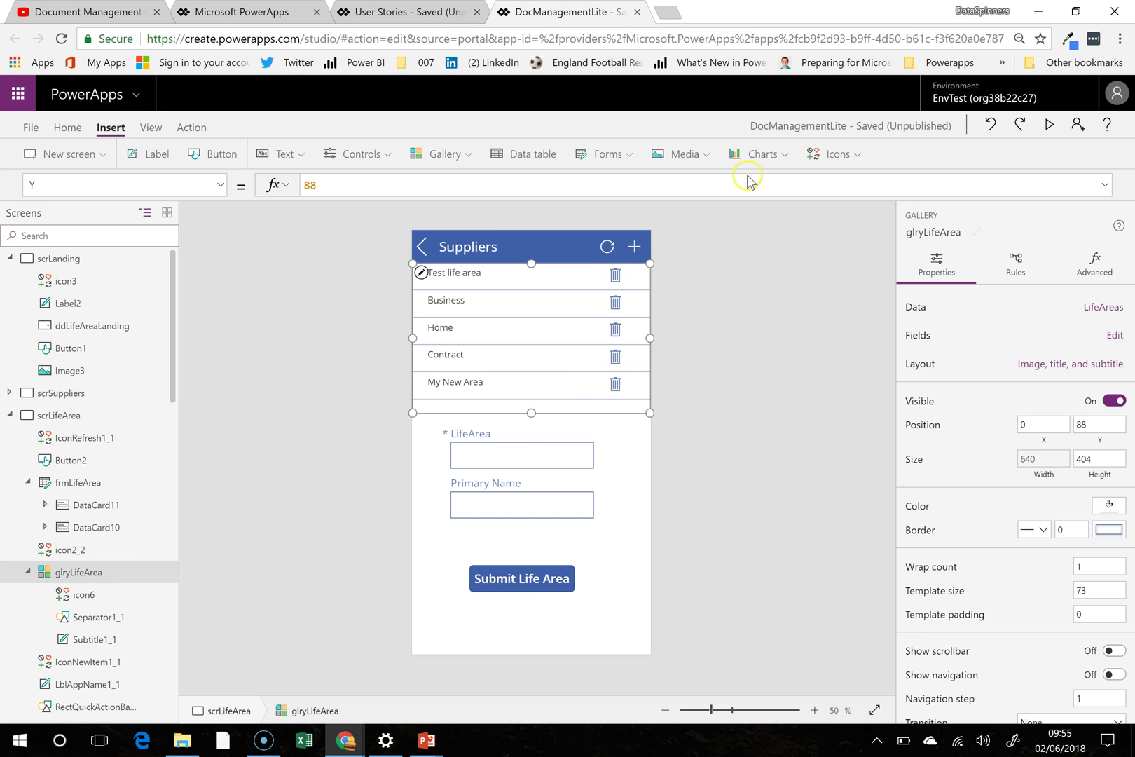
Step: Set the OnSelect formula of the gallery's Trash icon to Remove(LifeAreas,glryLifeArea.Selected)
{"action": "left_click", "coordinate": [613, 277]}
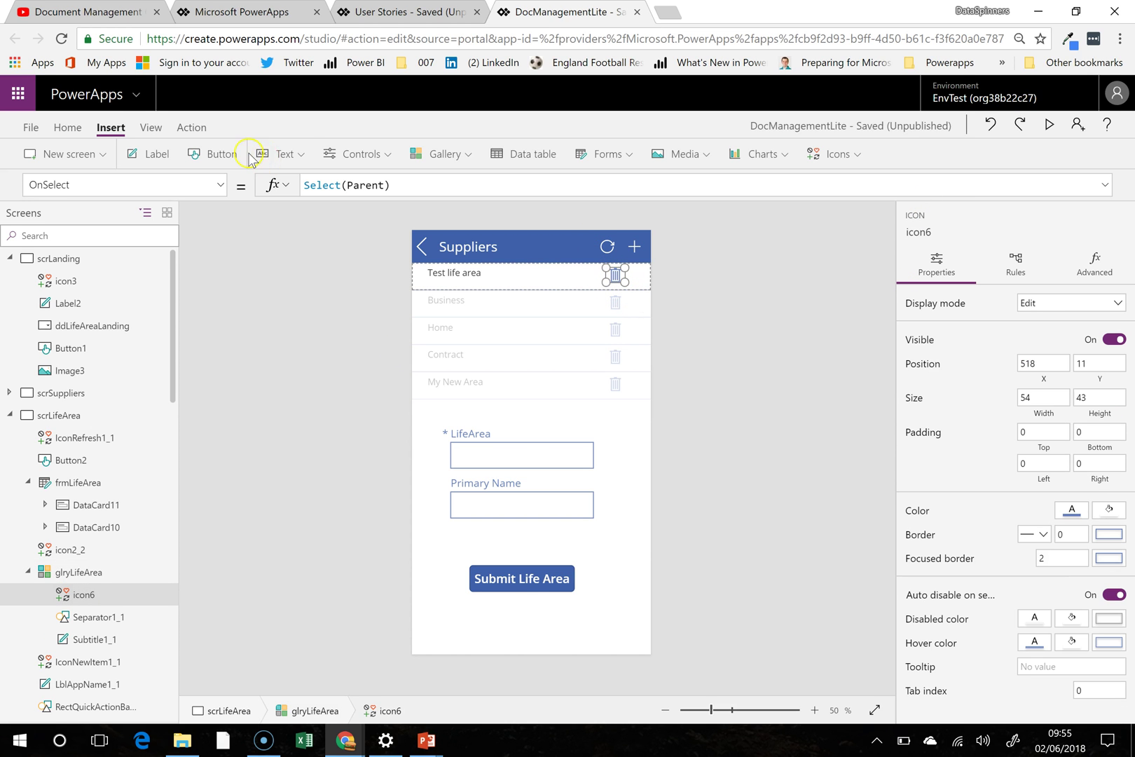
{"action": "key", "text": "ctrl+a"}
{"action": "type", "text": "Rem"}
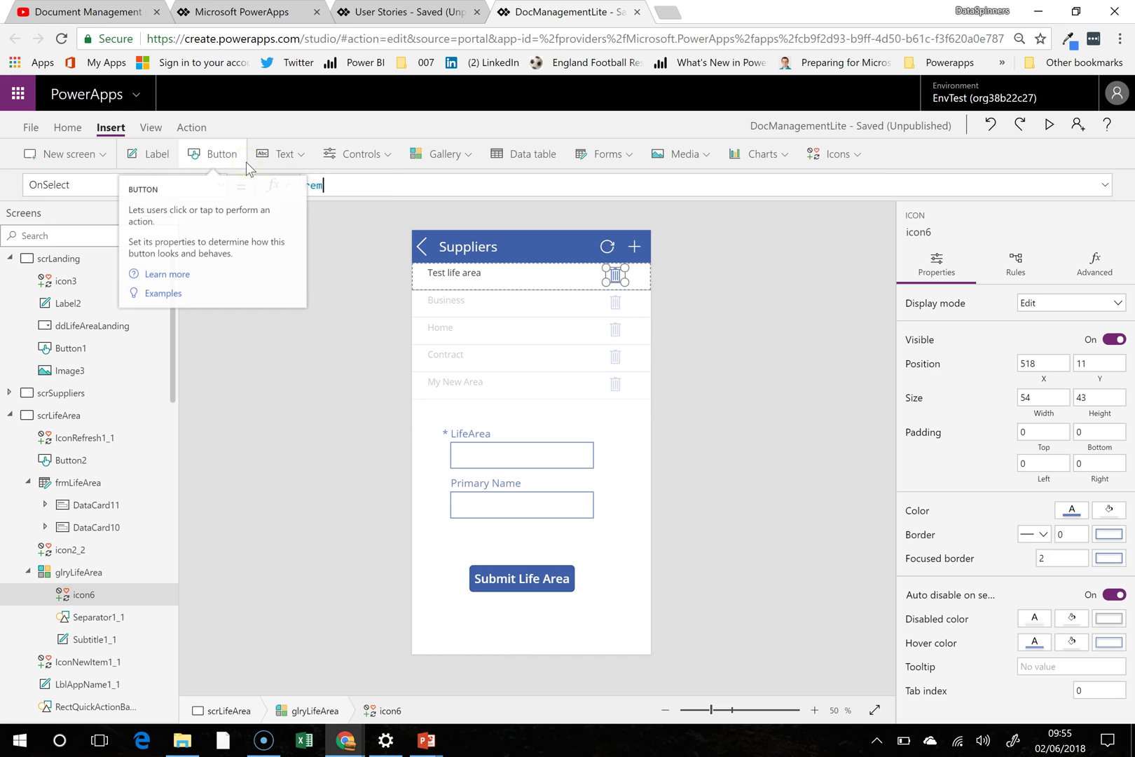
{"action": "type", "text": "ove"}
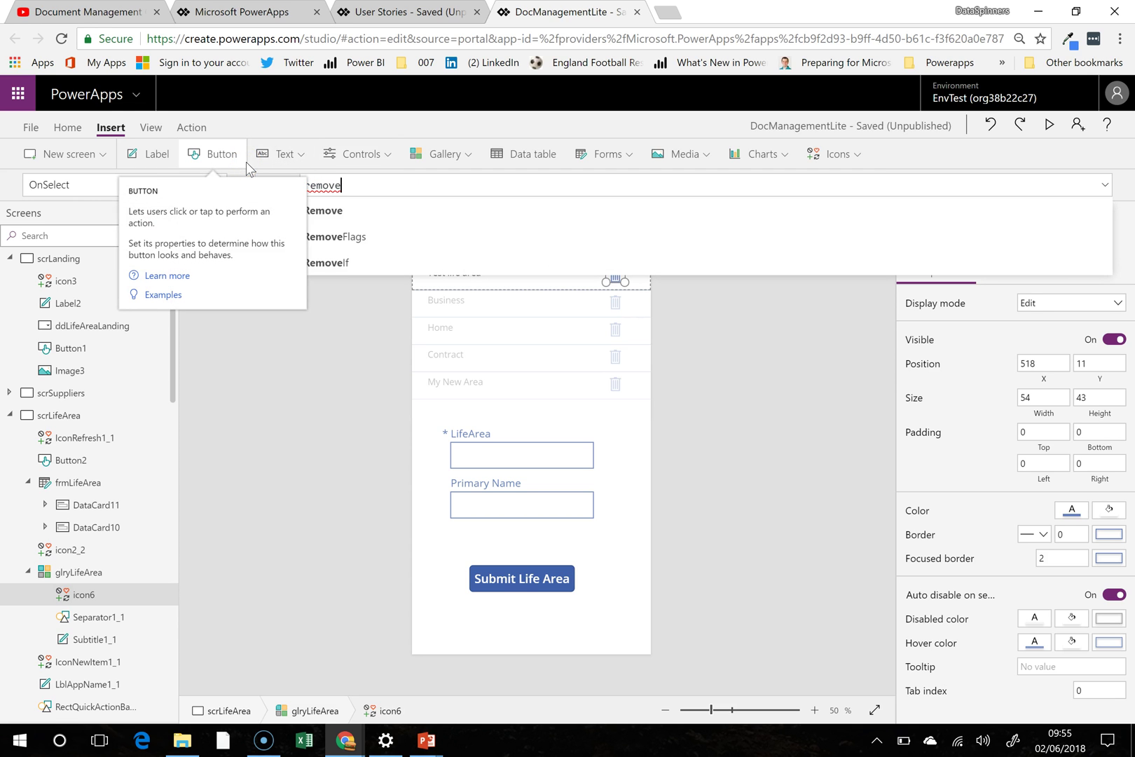
{"action": "type", "text": "(lif"}
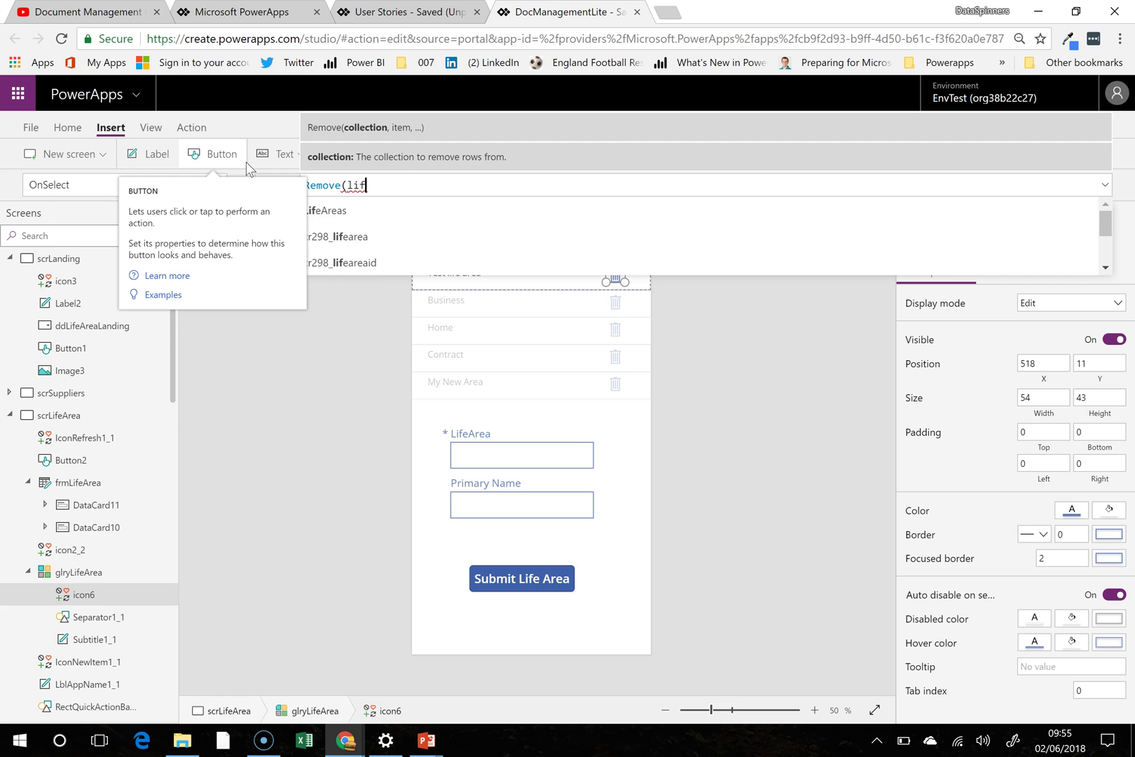
{"action": "key", "text": "Tab"}
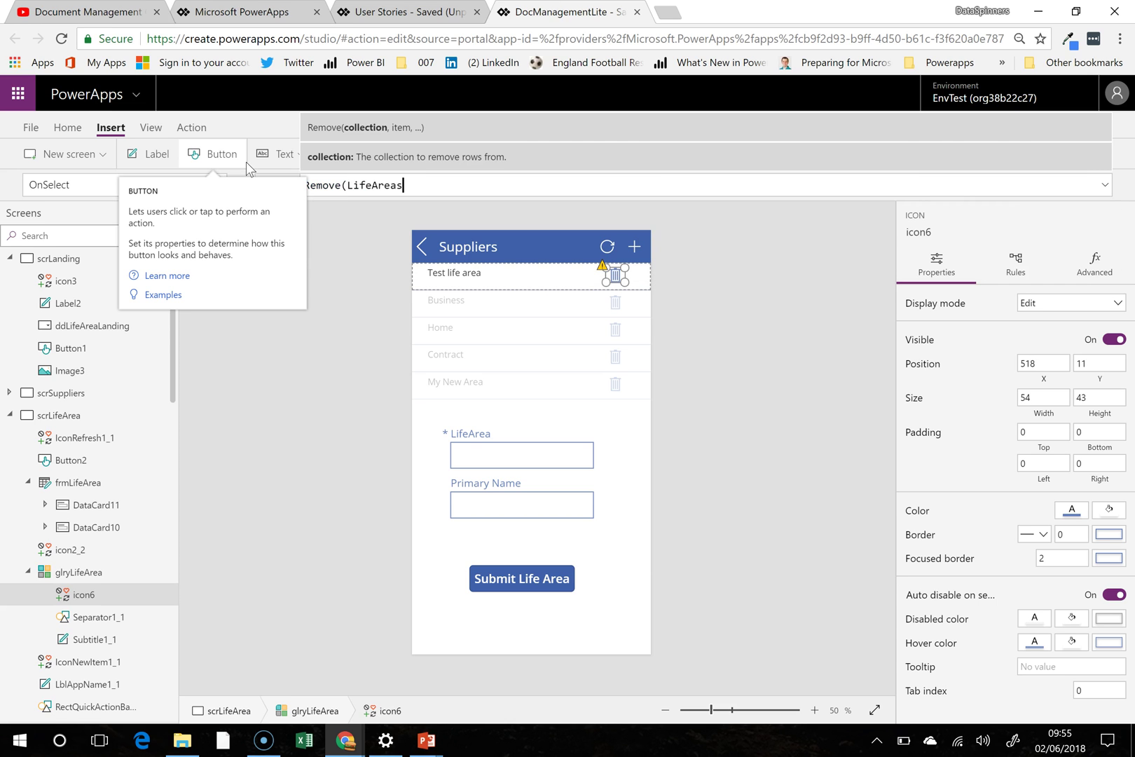
{"action": "type", "text": ","}
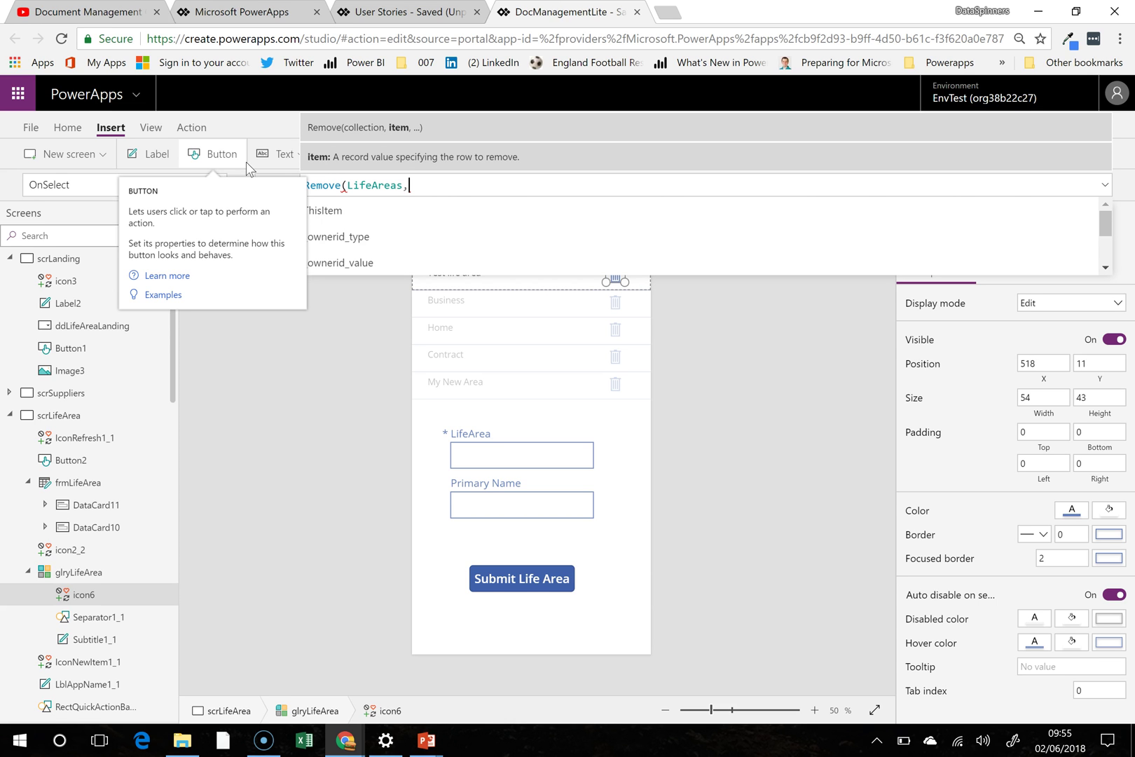
{"action": "type", "text": "glry"}
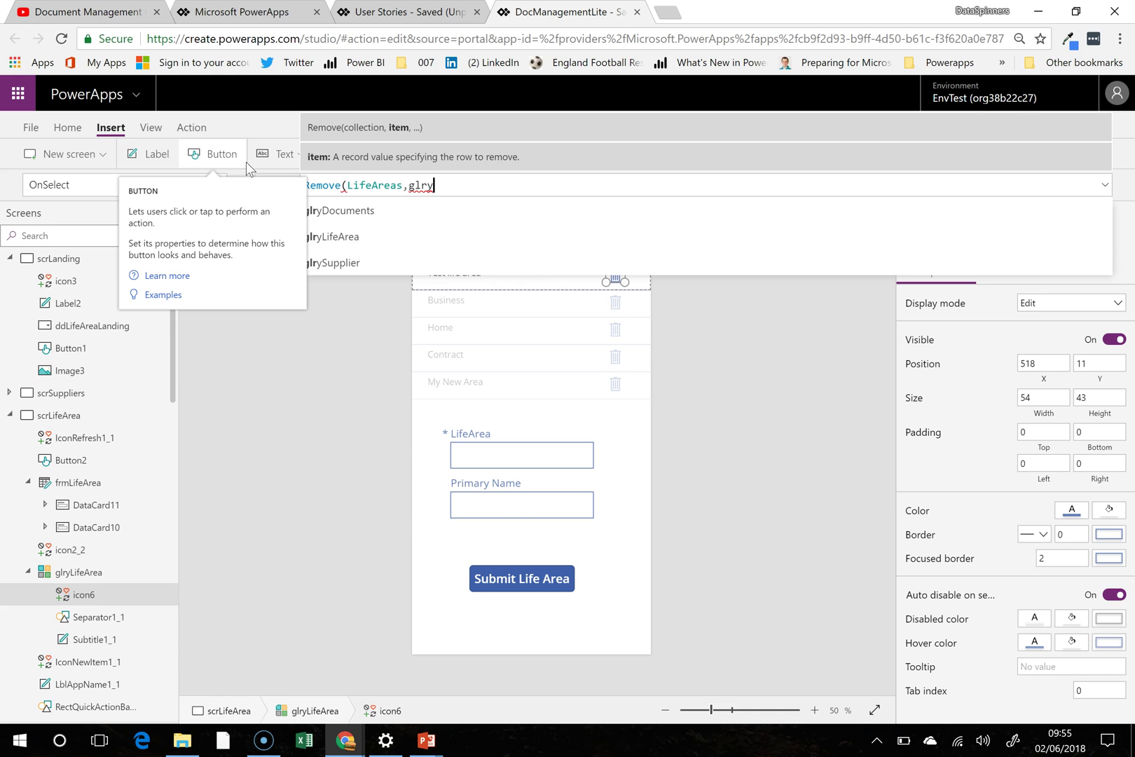
{"action": "left_click", "coordinate": [376, 244]}
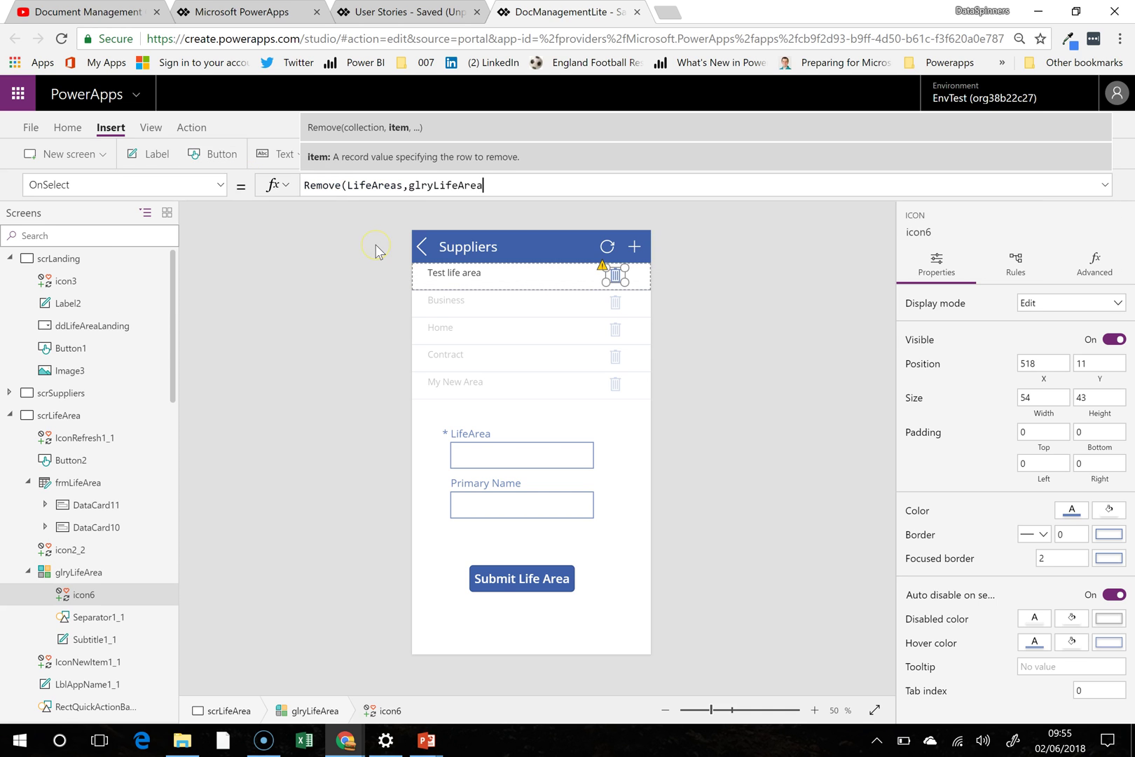
{"action": "type", "text": ".sel"}
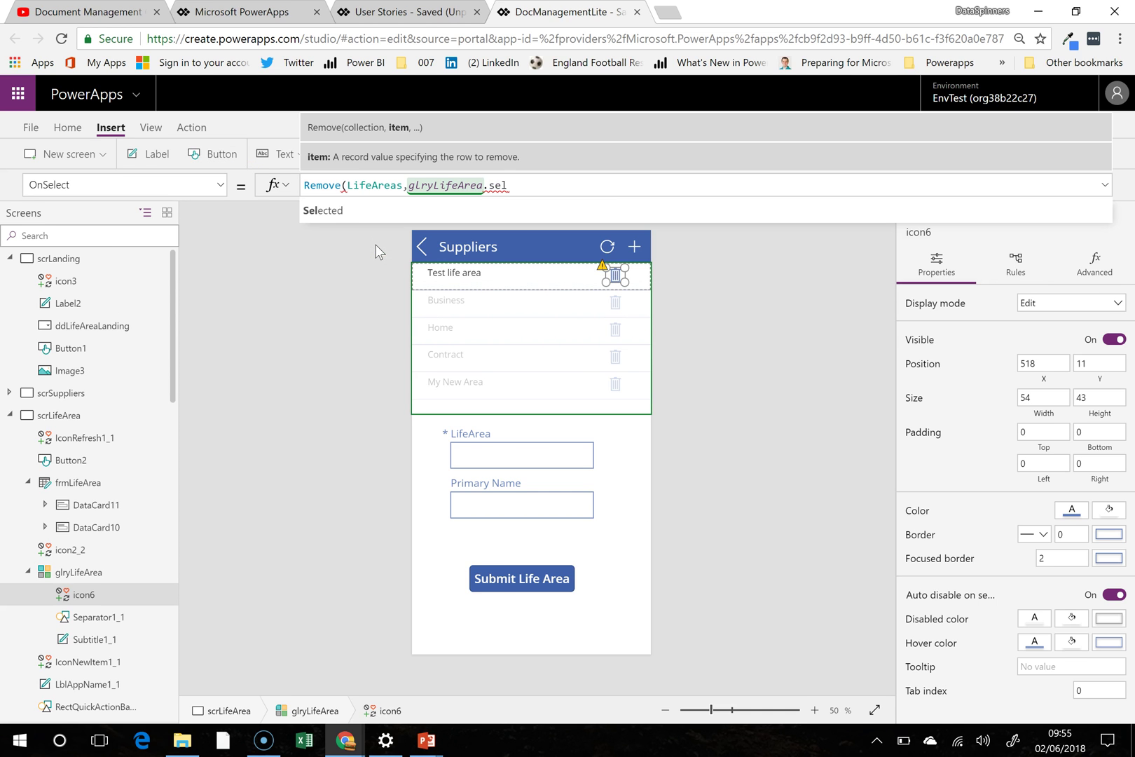
{"action": "left_click", "coordinate": [371, 219]}
{"action": "type", "text": ")"}
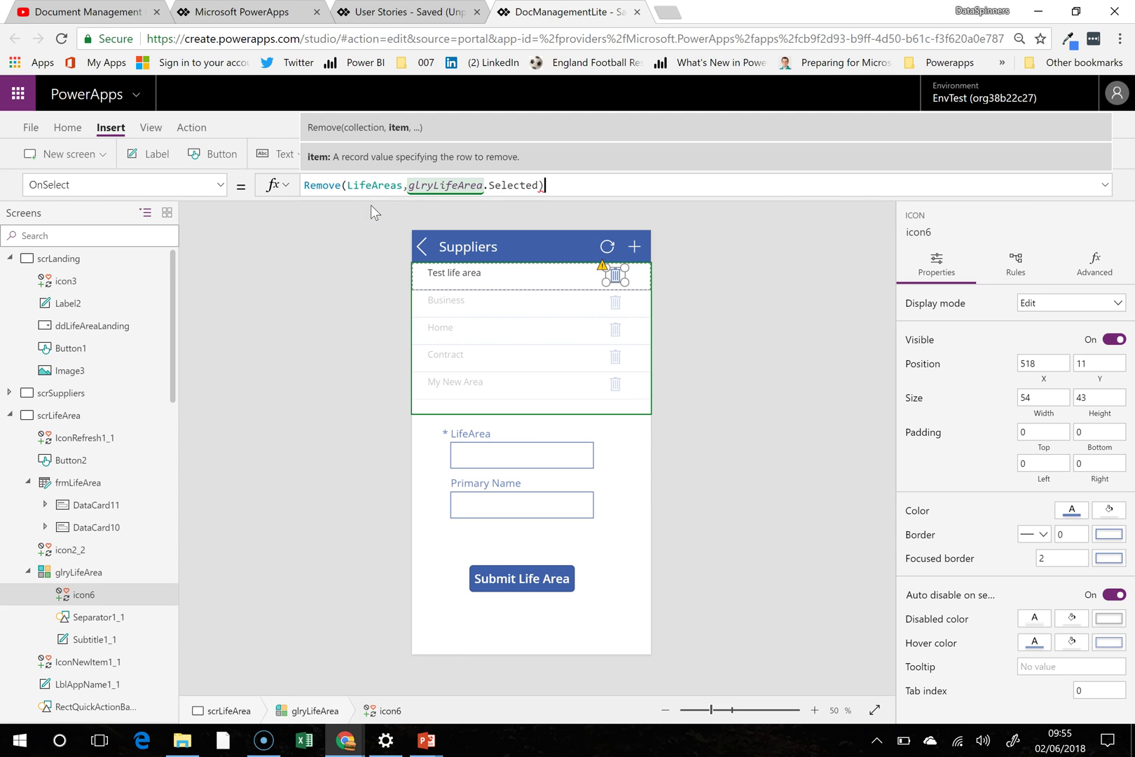
{"action": "left_click", "coordinate": [630, 453]}
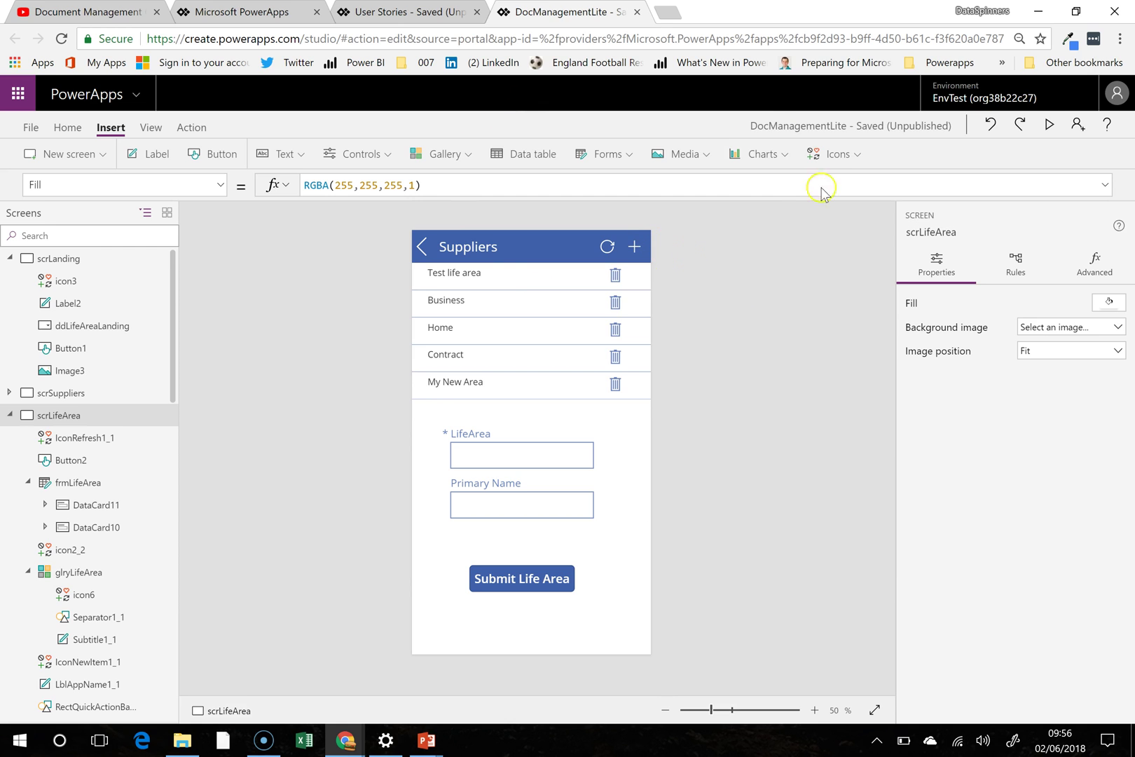
Step: Preview the app and delete the life areas "Test life area" and "My New Area" with their trash icons
{"action": "key", "text": "F5"}
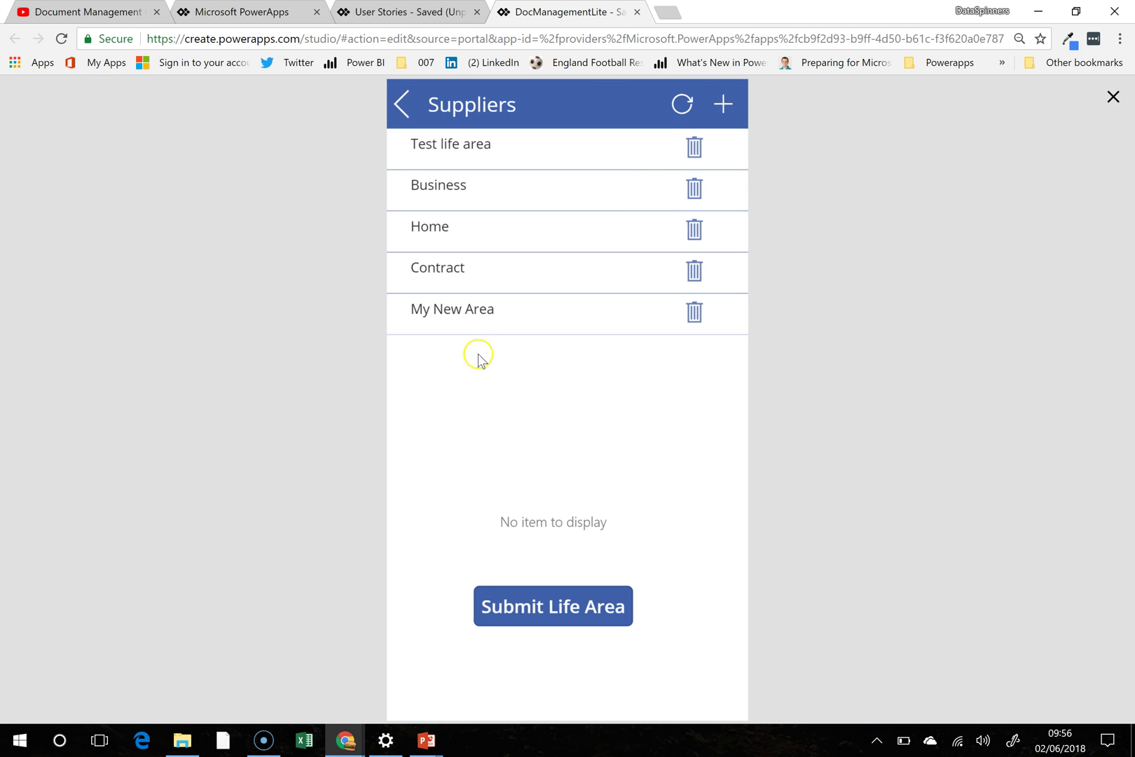
{"action": "left_click", "coordinate": [696, 150]}
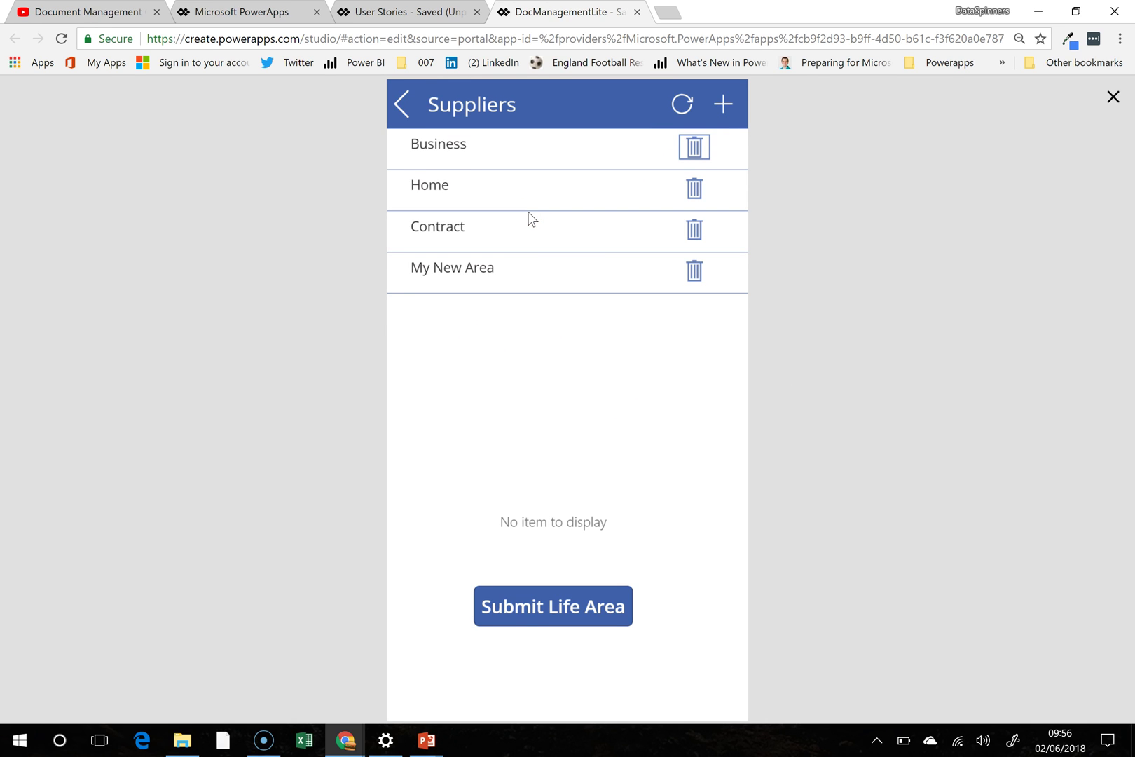
{"action": "left_click", "coordinate": [694, 279]}
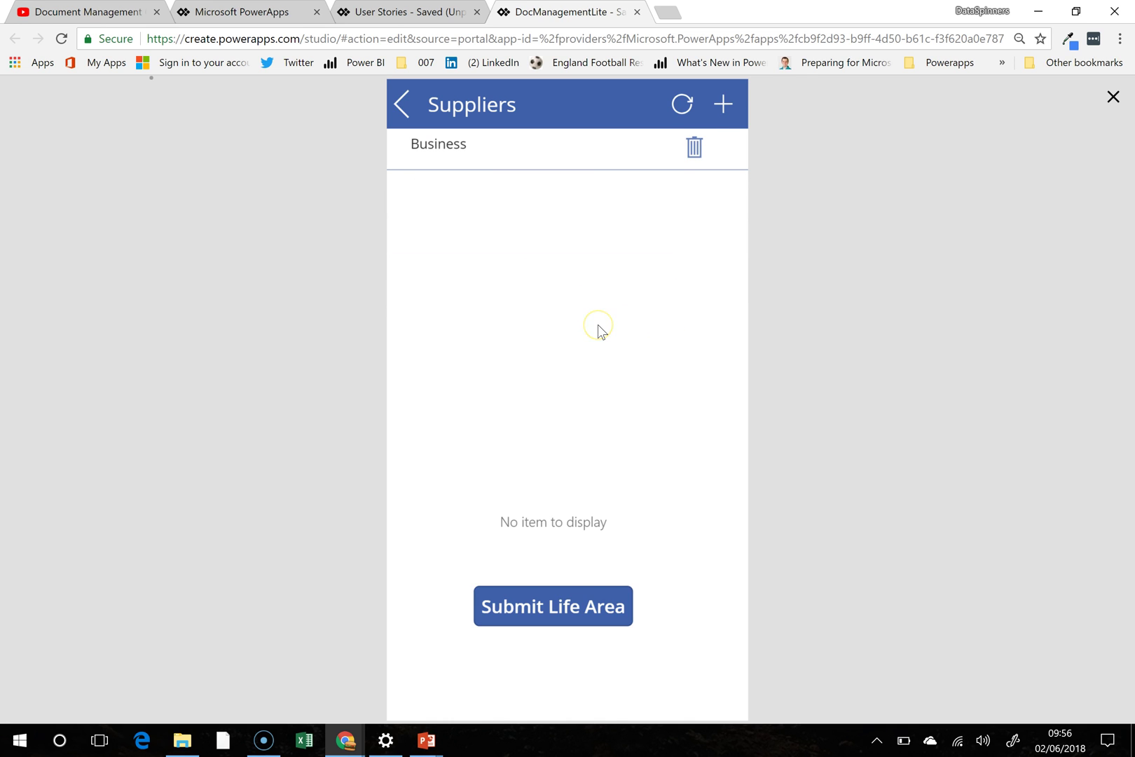
Step: Test adding a life area with LifeArea and Primary Name both "Another one", delete that item and close the preview
{"action": "left_click", "coordinate": [725, 107]}
{"action": "left_click", "coordinate": [517, 424]}
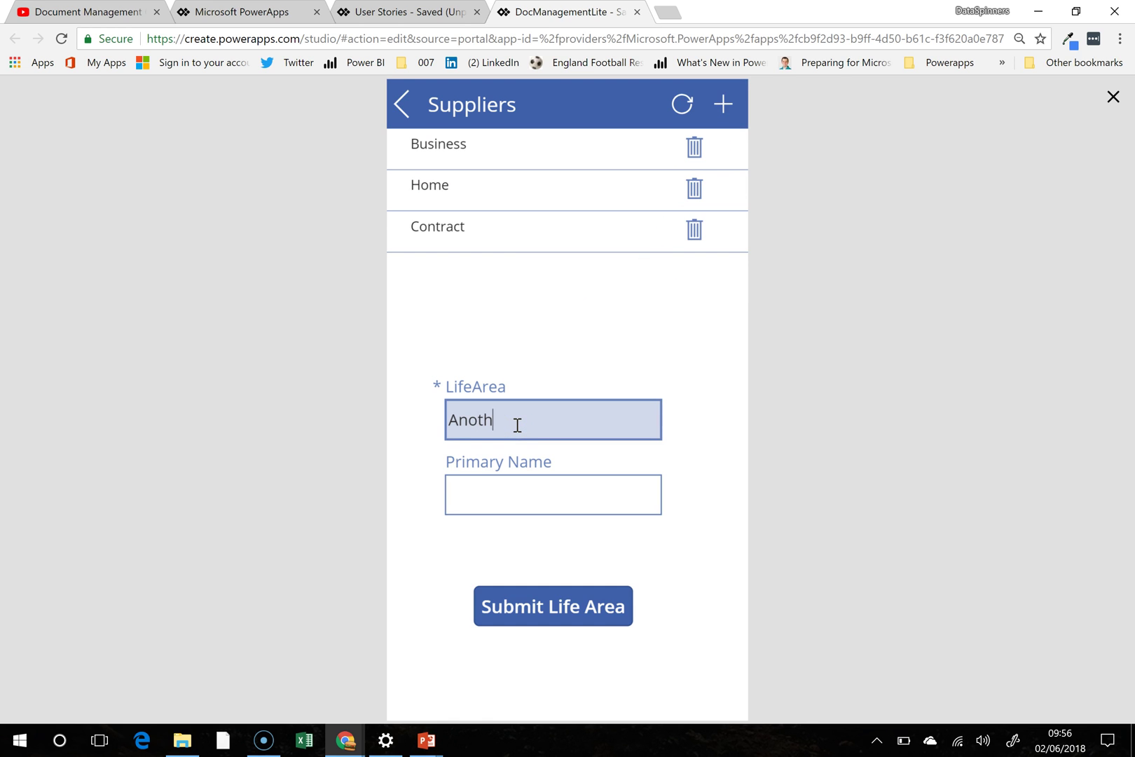
{"action": "type", "text": "Another one"}
{"action": "key", "text": "ctrl+a"}
{"action": "key", "text": "ctrl+c"}
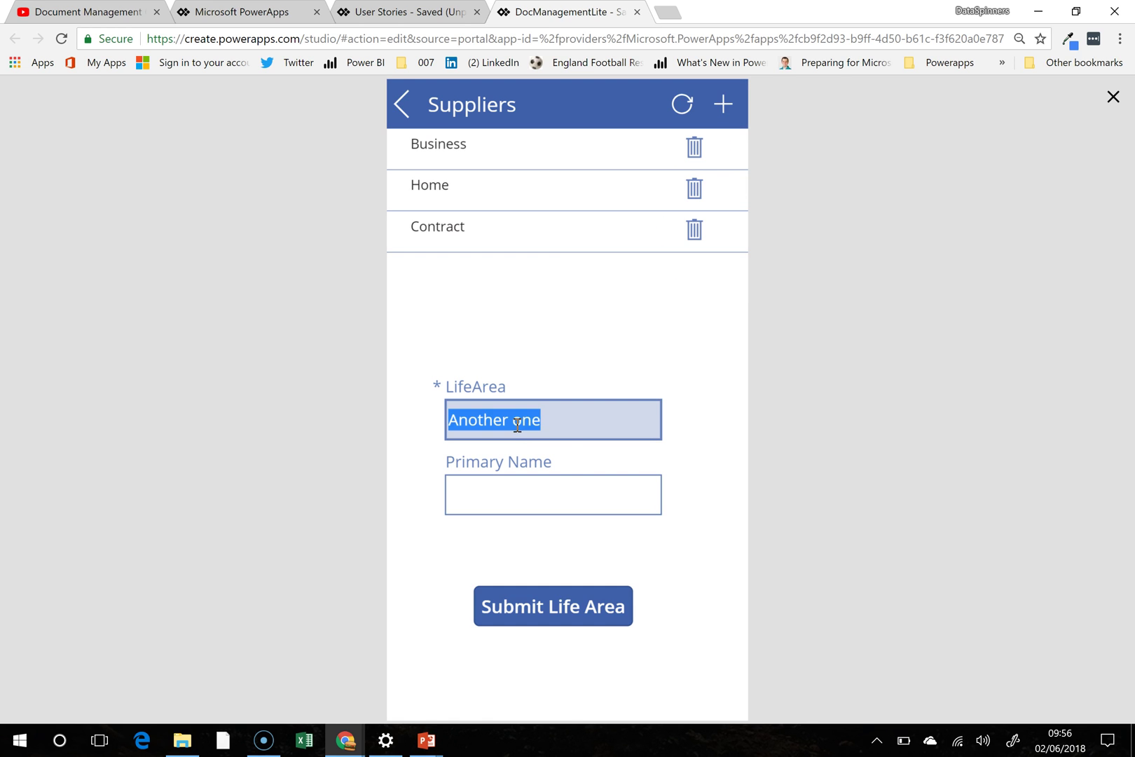
{"action": "left_click", "coordinate": [560, 491]}
{"action": "key", "text": "ctrl+v"}
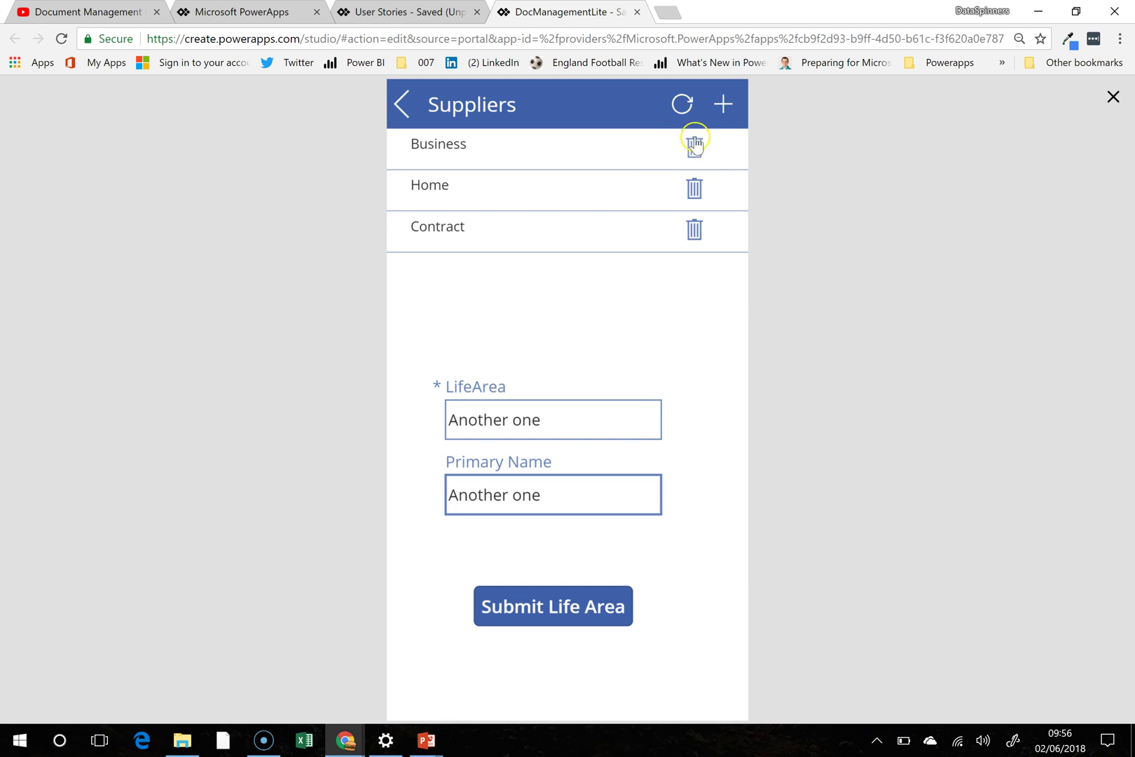
{"action": "left_click", "coordinate": [585, 611]}
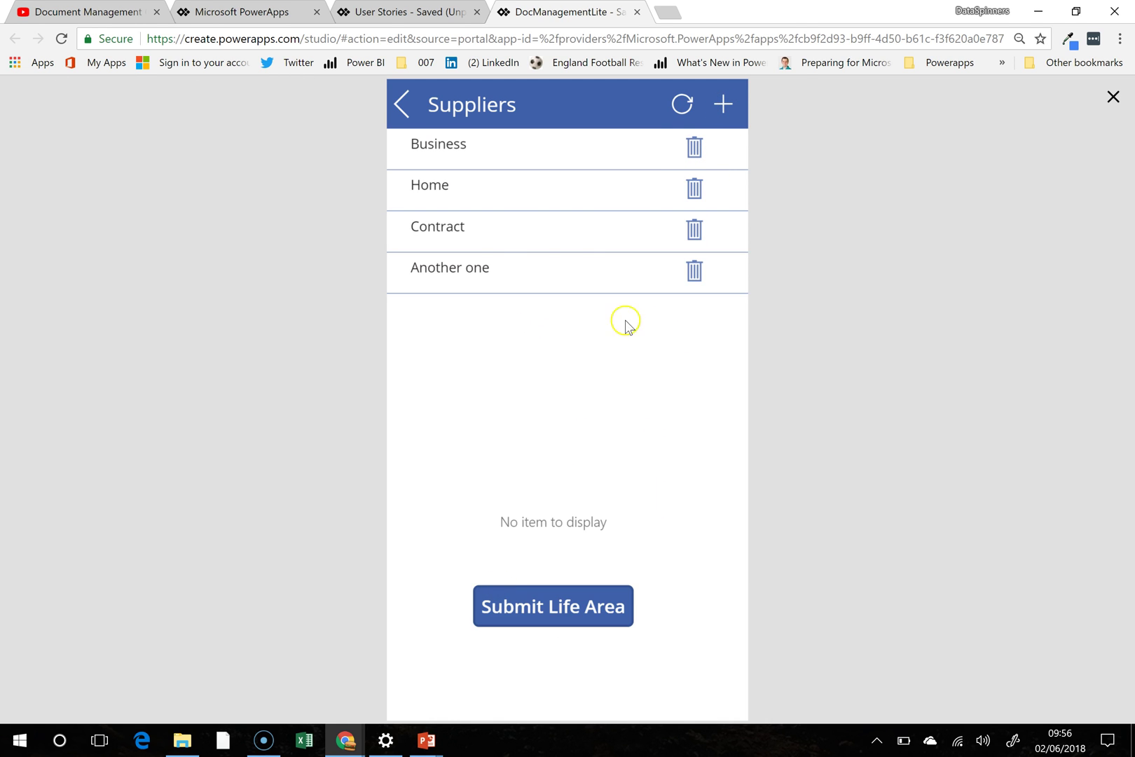
{"action": "left_click", "coordinate": [694, 271]}
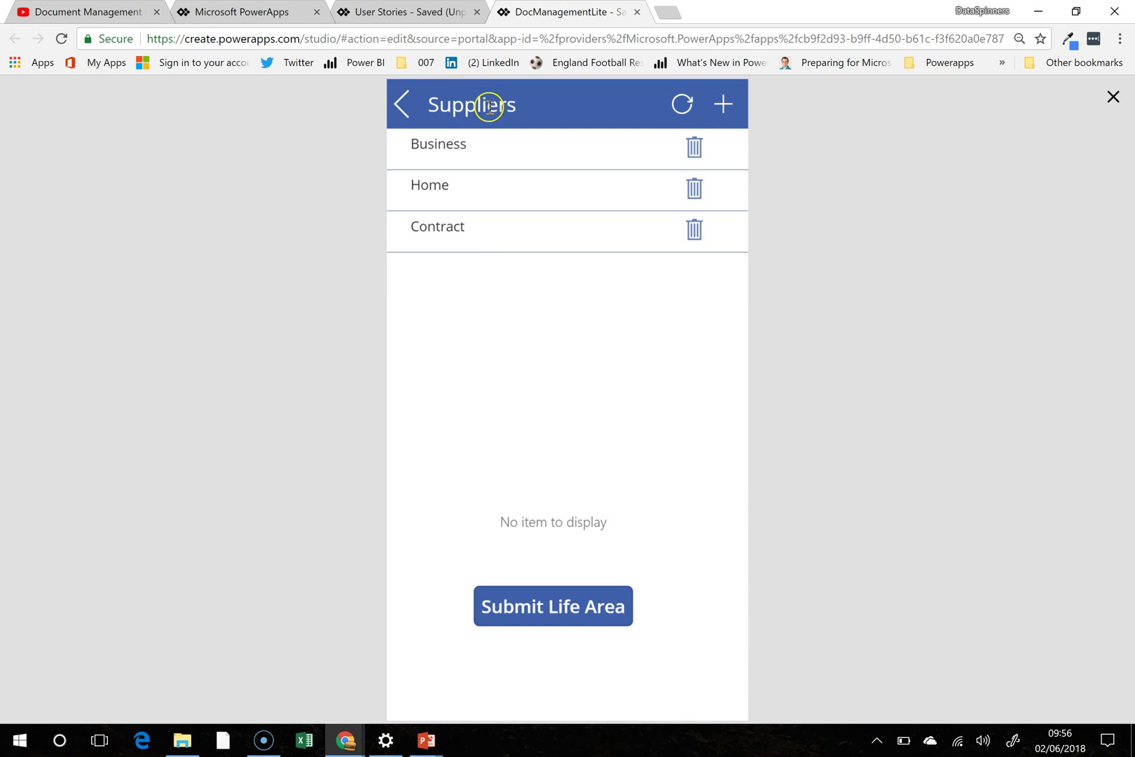
{"action": "left_click", "coordinate": [1111, 98]}
Step: Change the header title text on the life area screen from Suppliers to "LifeAreas"
{"action": "left_click", "coordinate": [487, 248]}
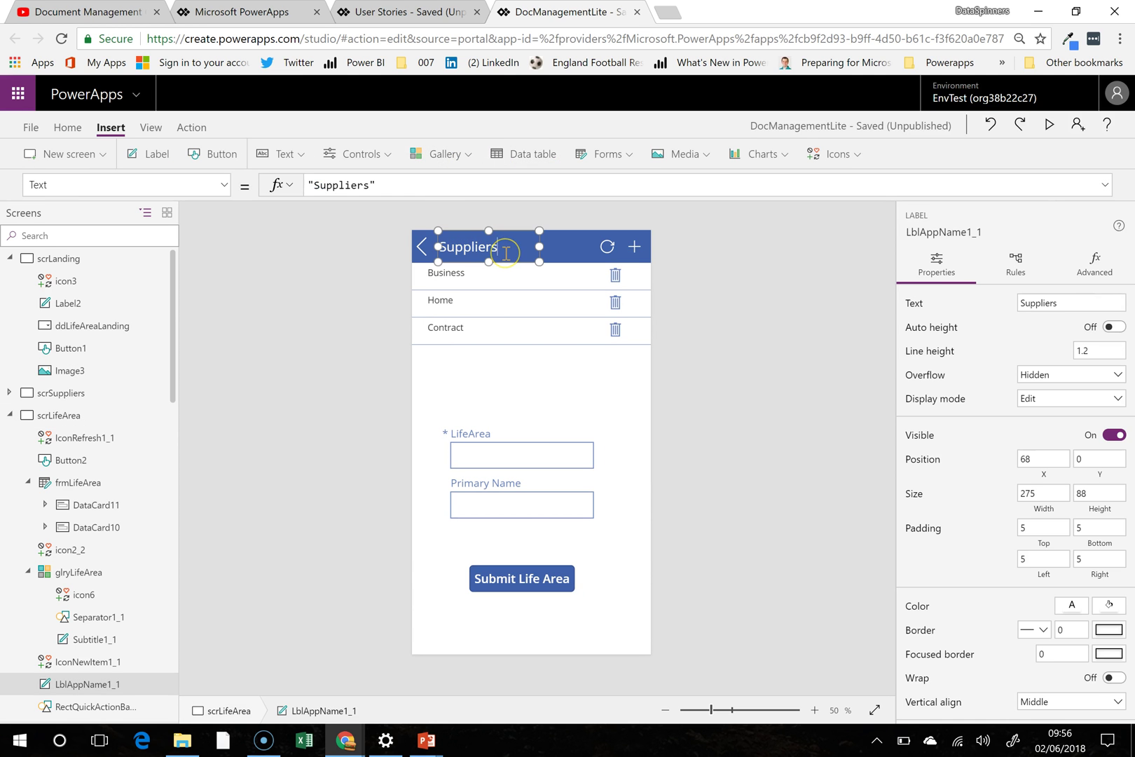
{"action": "double_click", "coordinate": [341, 186]}
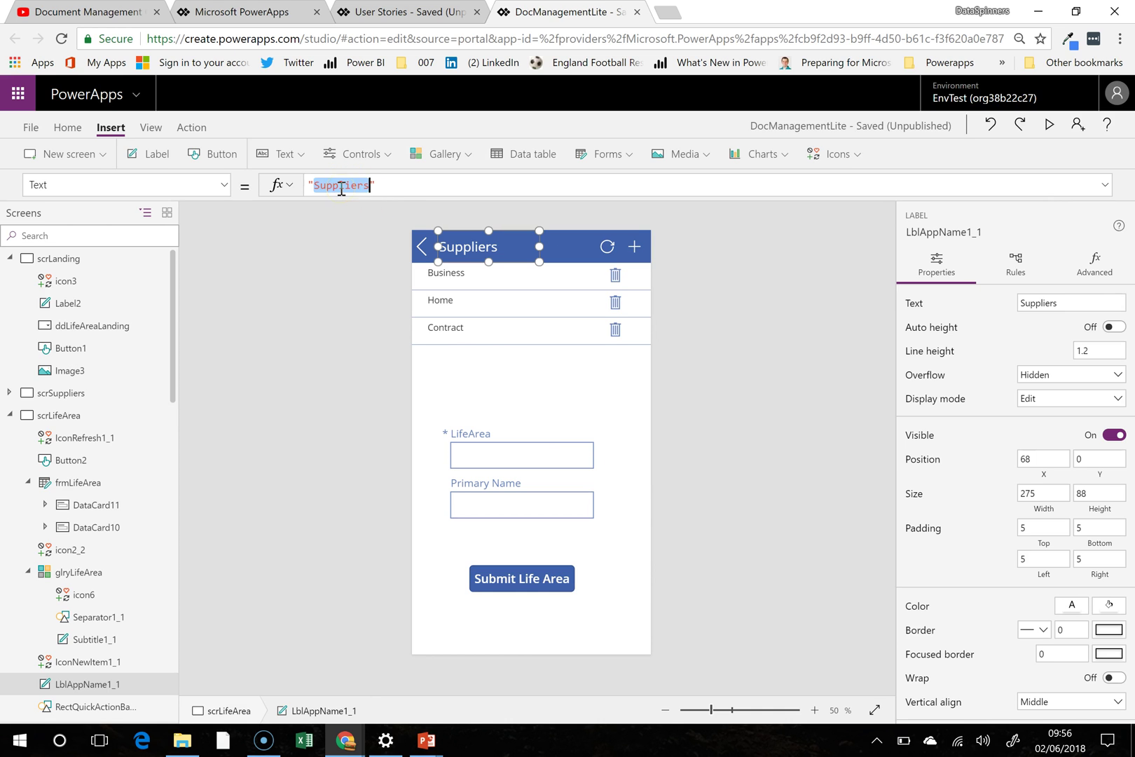
{"action": "type", "text": "Lie"}
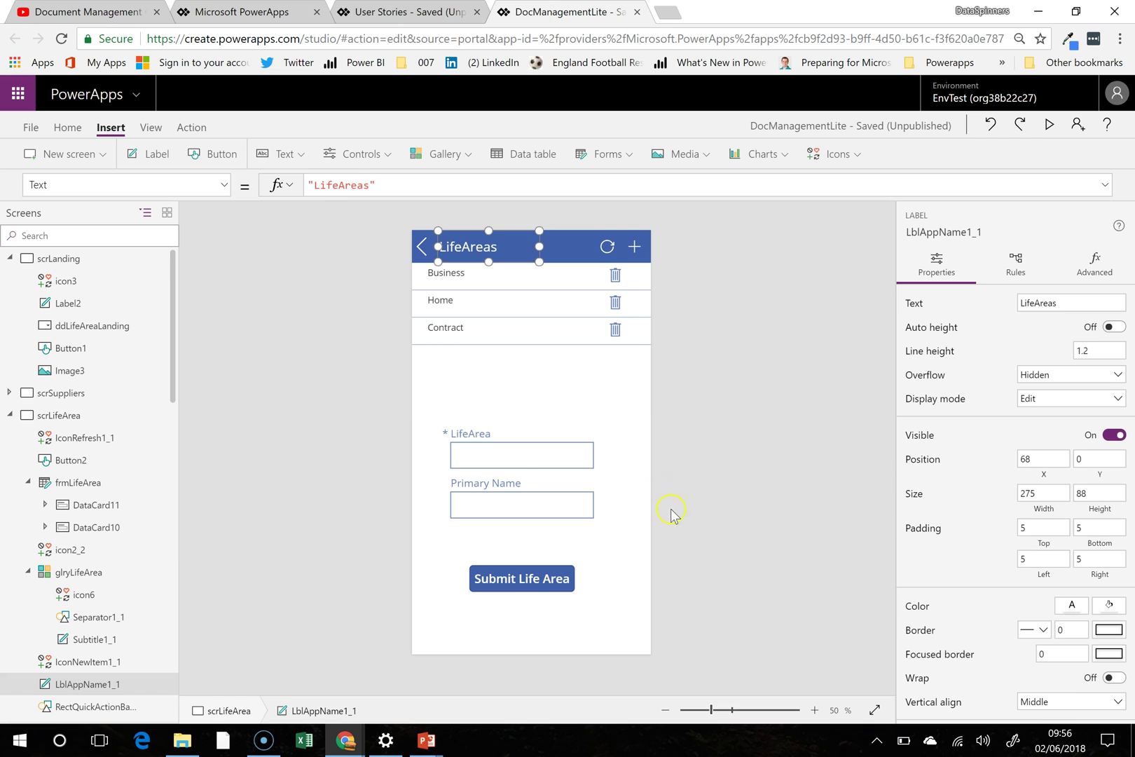
{"action": "left_click", "coordinate": [569, 387]}
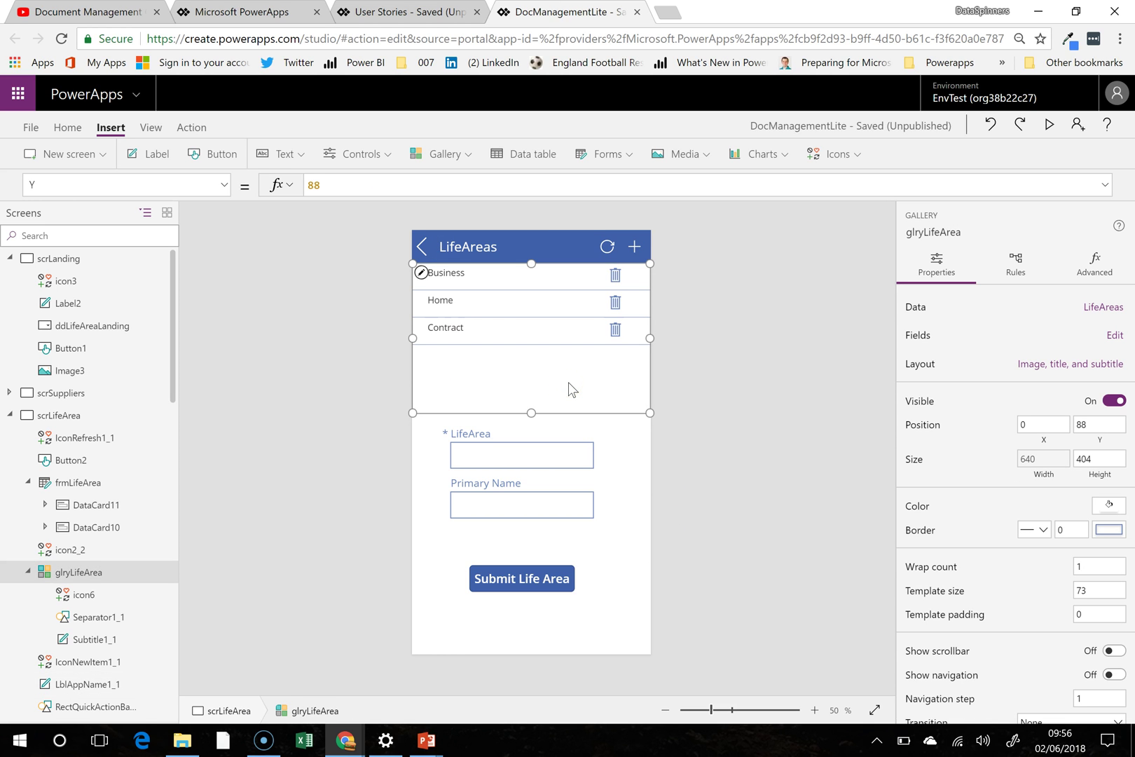
{"action": "left_click", "coordinate": [618, 576]}
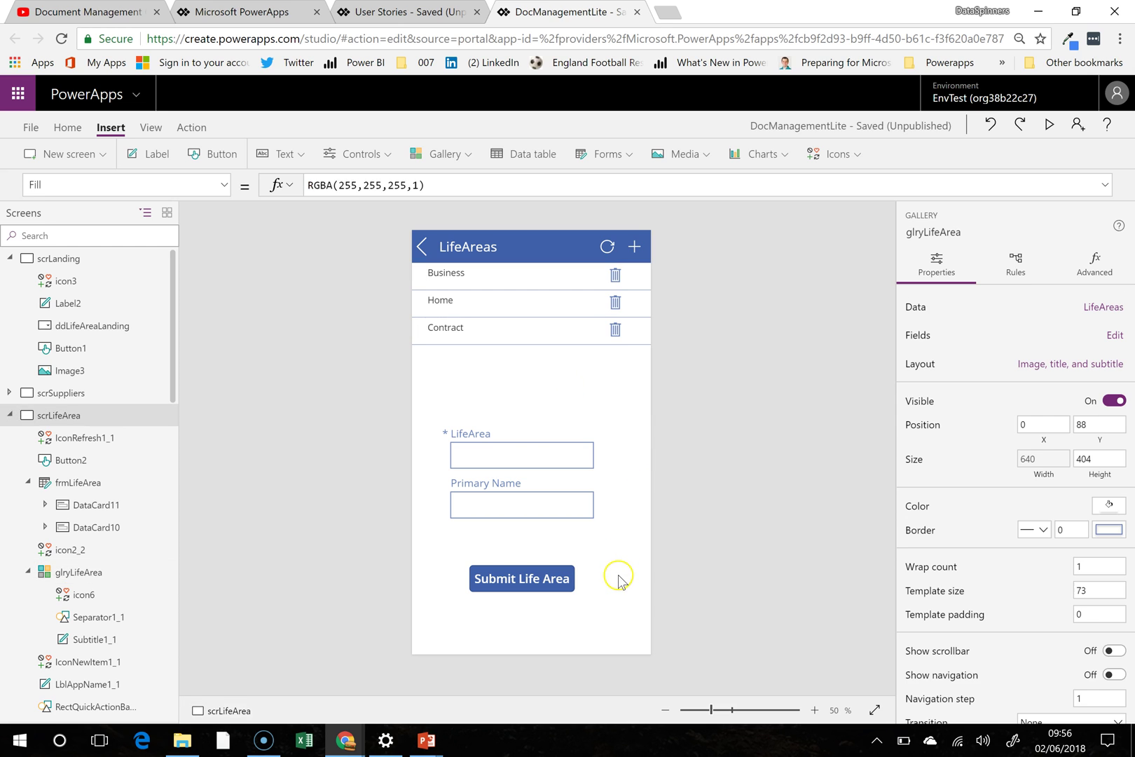
Step: Give the edit form frmLifeArea a solid border with a thickness of 2
{"action": "left_click", "coordinate": [538, 436]}
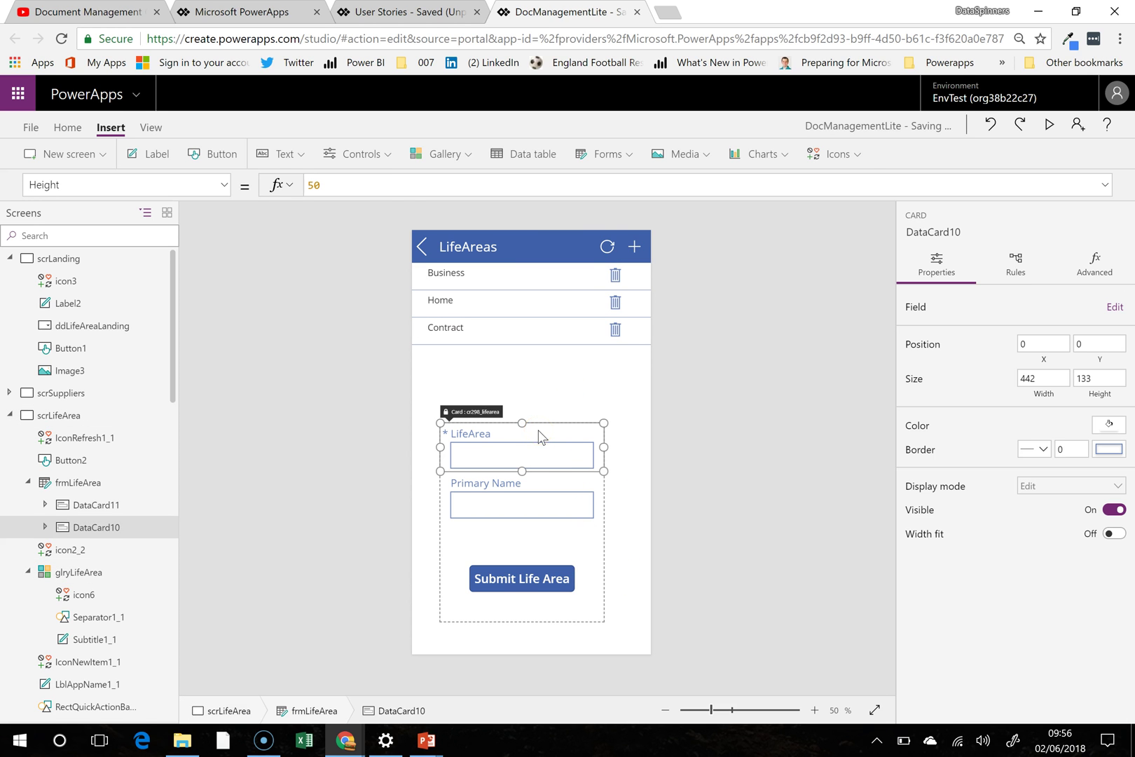
{"action": "left_click", "coordinate": [576, 601]}
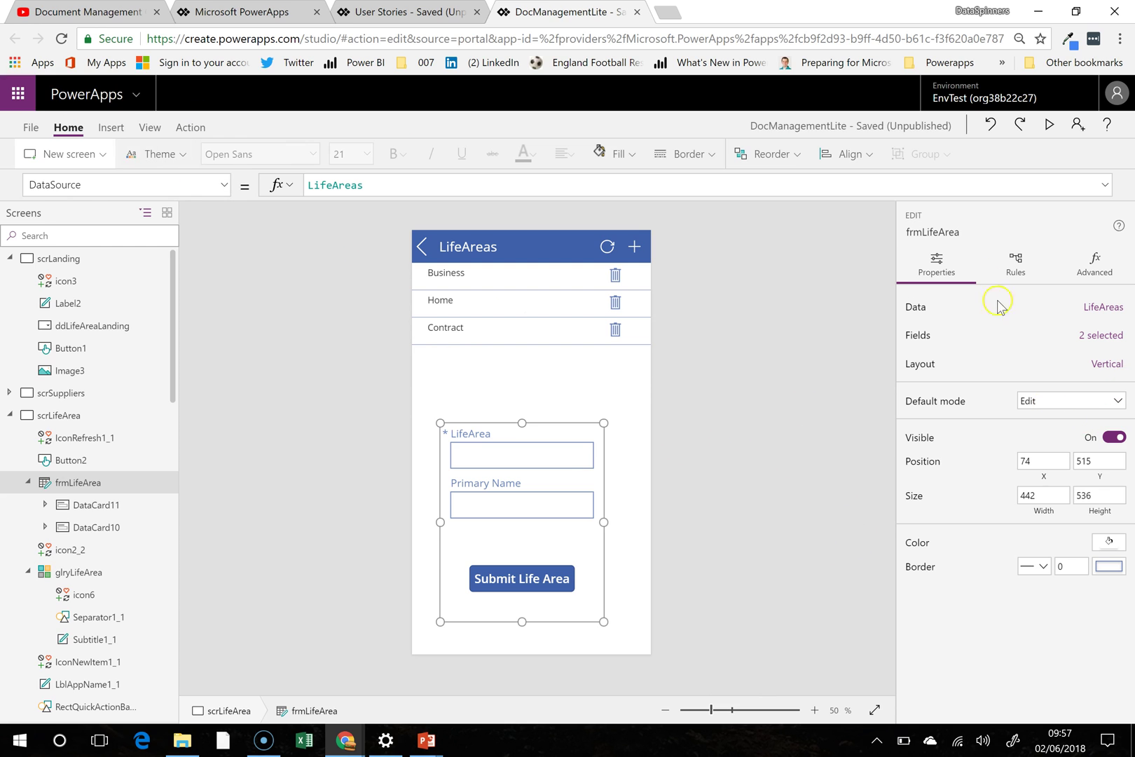
{"action": "left_click", "coordinate": [1061, 566]}
{"action": "type", "text": "2"}
{"action": "left_click", "coordinate": [1043, 566]}
{"action": "left_click", "coordinate": [1043, 567]}
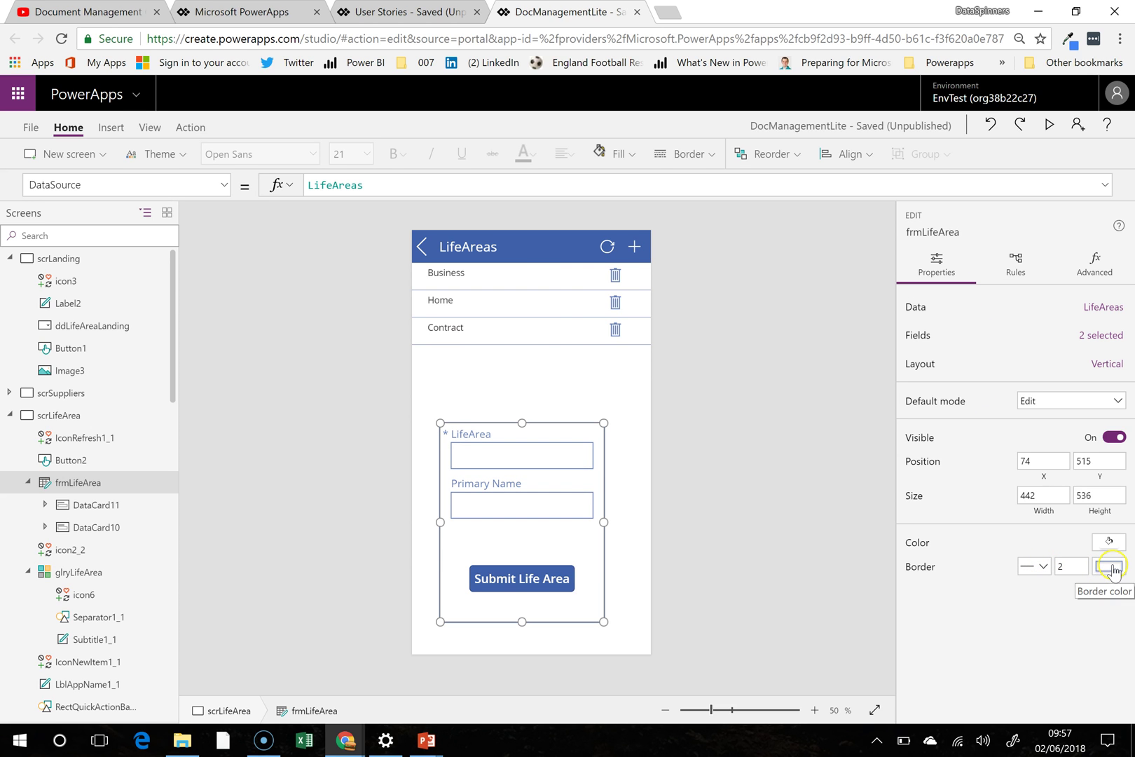
{"action": "left_click", "coordinate": [588, 375]}
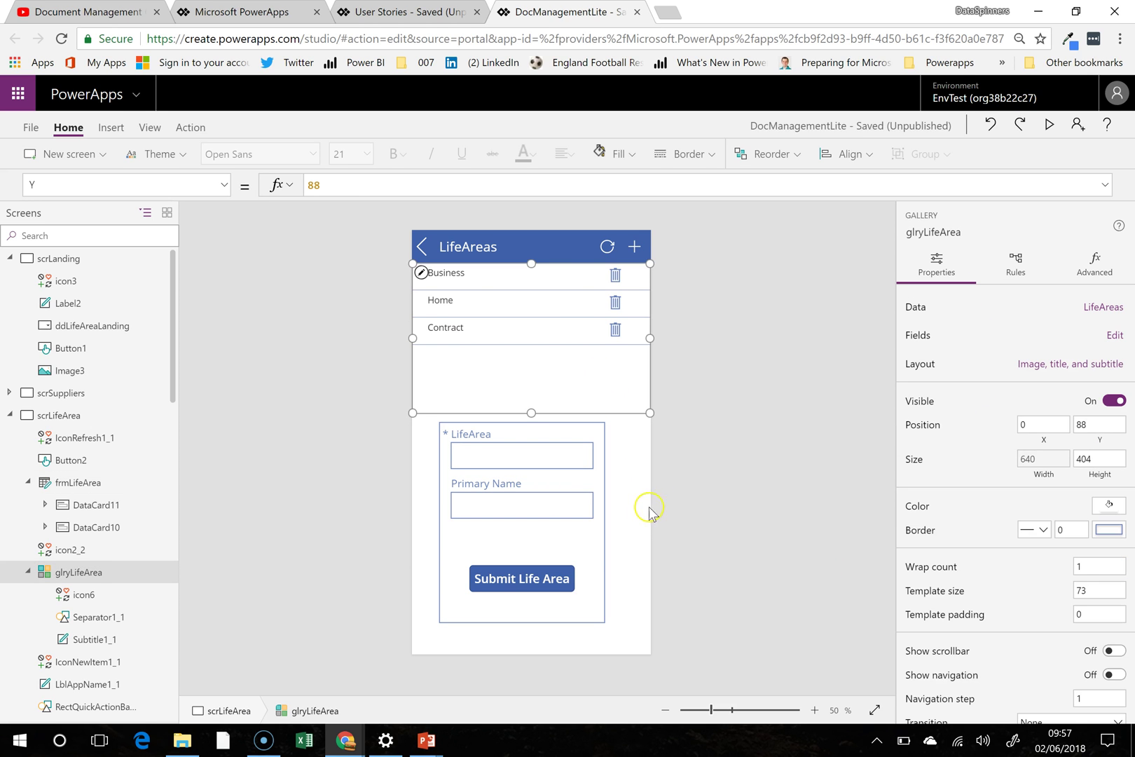
{"action": "left_click", "coordinate": [642, 527]}
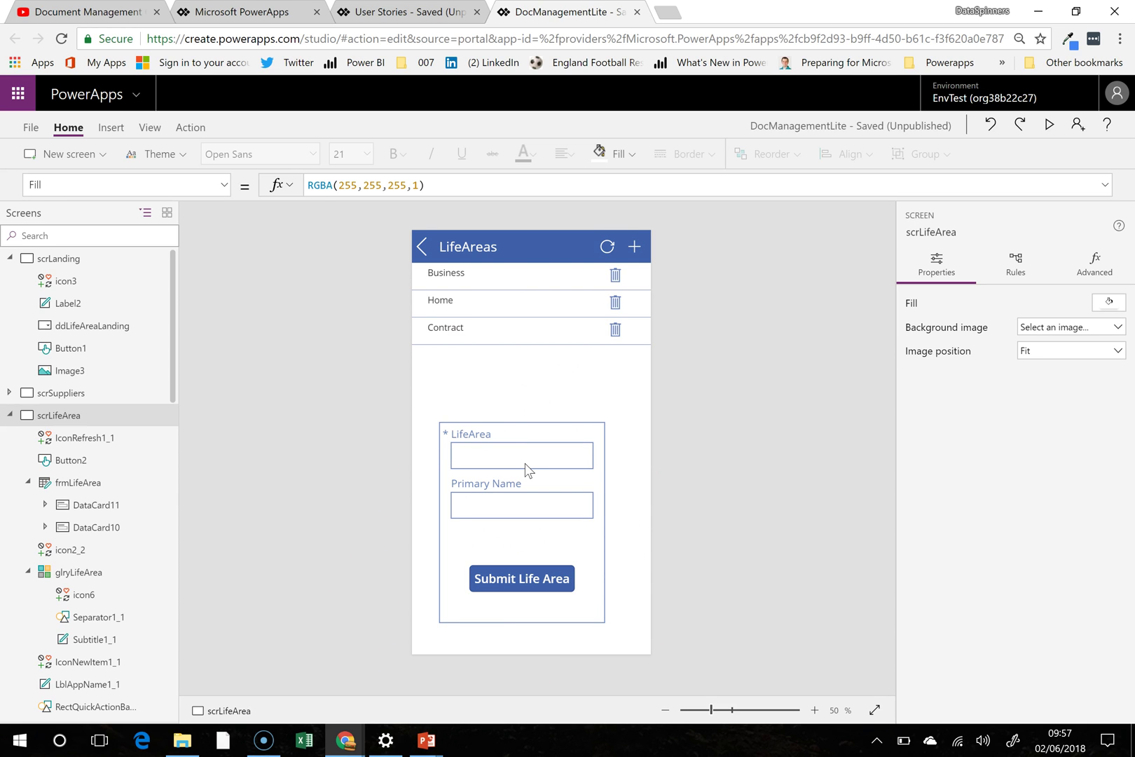
{"action": "left_click", "coordinate": [477, 280]}
{"action": "left_click", "coordinate": [537, 284]}
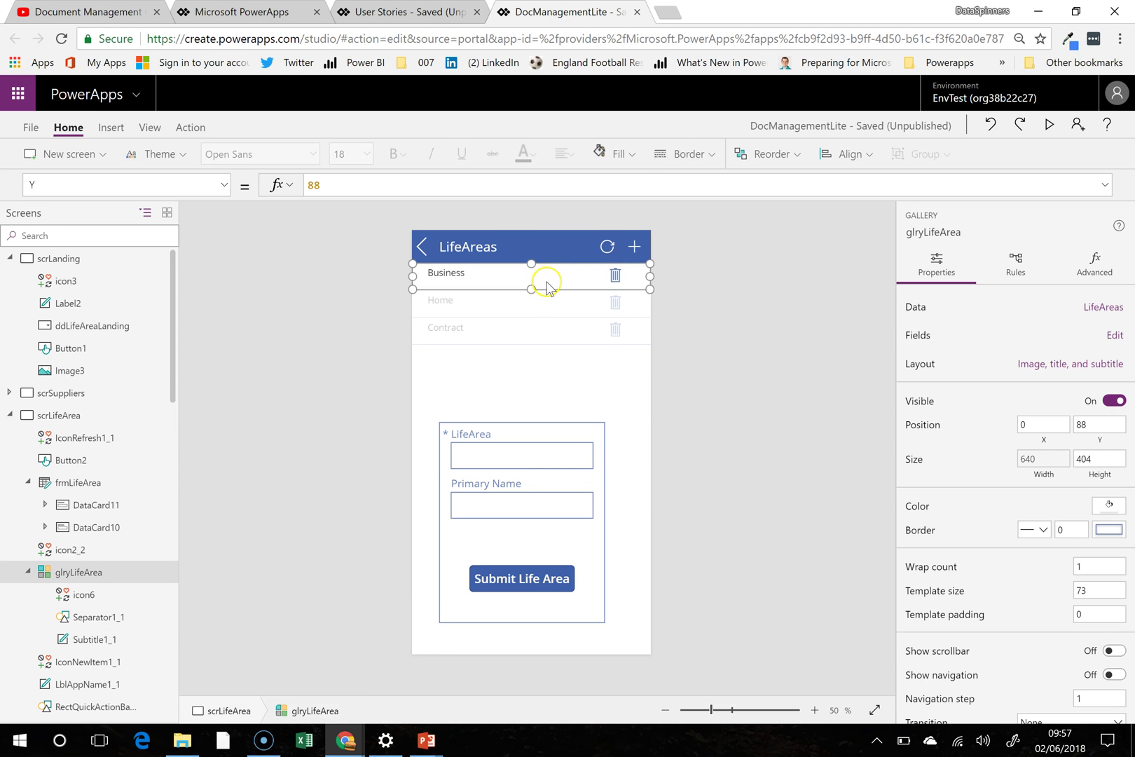
{"action": "left_click", "coordinate": [604, 400]}
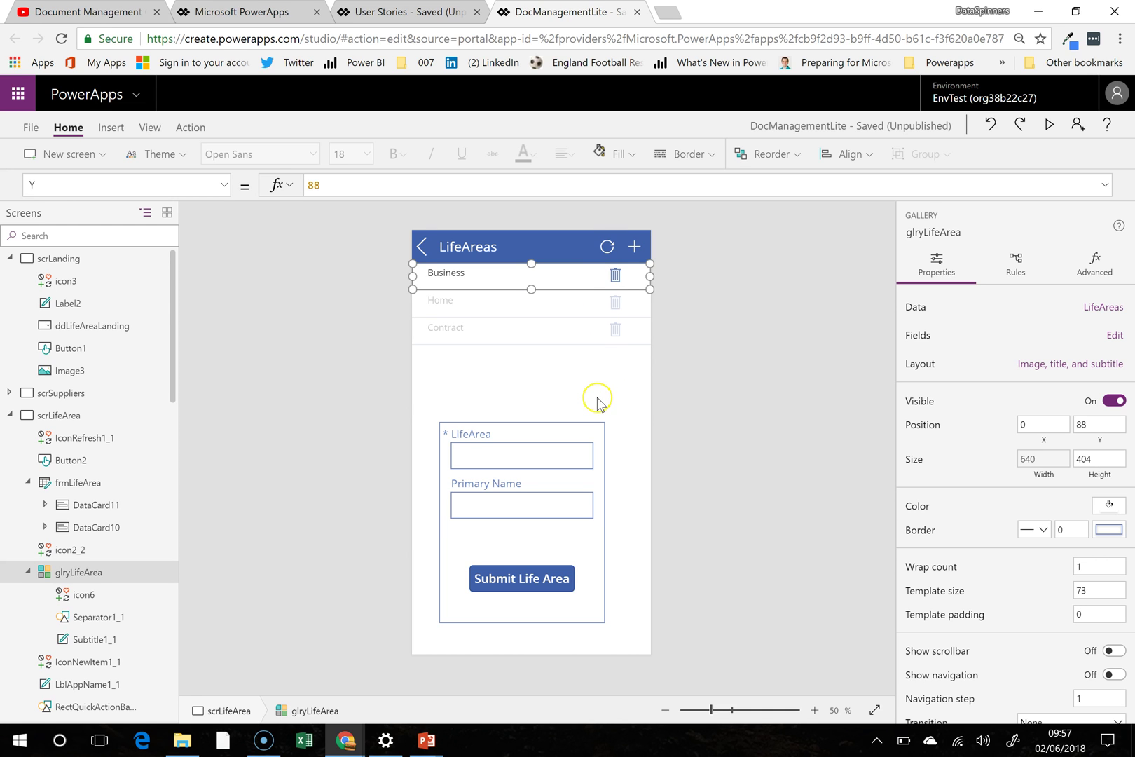
{"action": "left_click", "coordinate": [627, 464]}
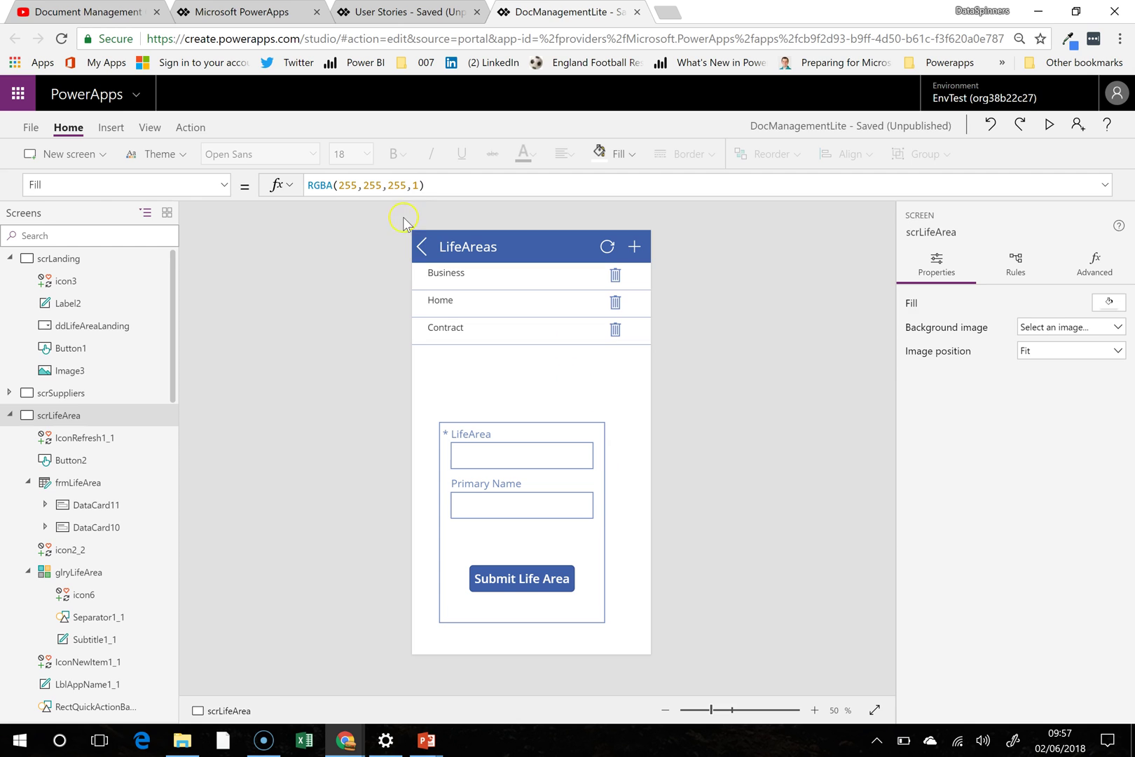
{"action": "left_click", "coordinate": [422, 248]}
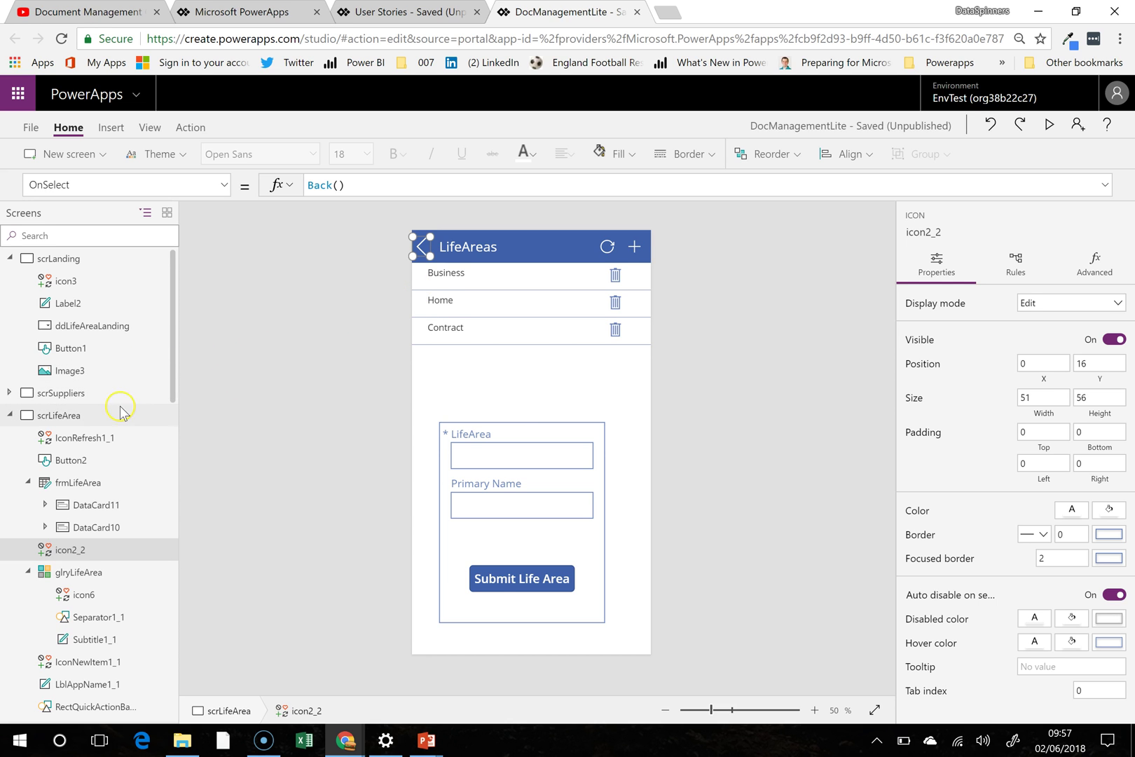
Step: Centre frmLifeArea horizontally on the life area screen at X 99, Y 515, and the Submit Life Area button within it at X 180, Y 894
{"action": "left_click", "coordinate": [564, 543]}
{"action": "mouse_move", "coordinate": [546, 423]}
{"action": "left_mouse_down"}
{"action": "mouse_move", "coordinate": [570, 421]}
{"action": "mouse_move", "coordinate": [556, 425]}
{"action": "left_mouse_up"}
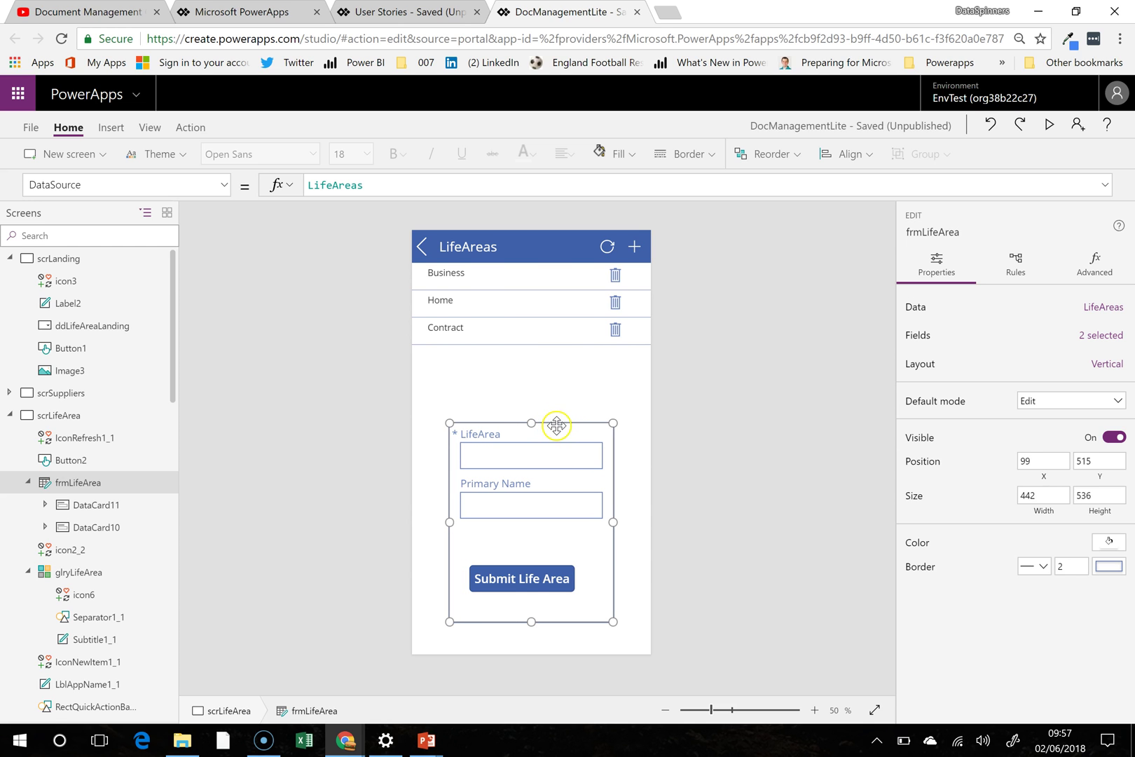
{"action": "left_click", "coordinate": [526, 583]}
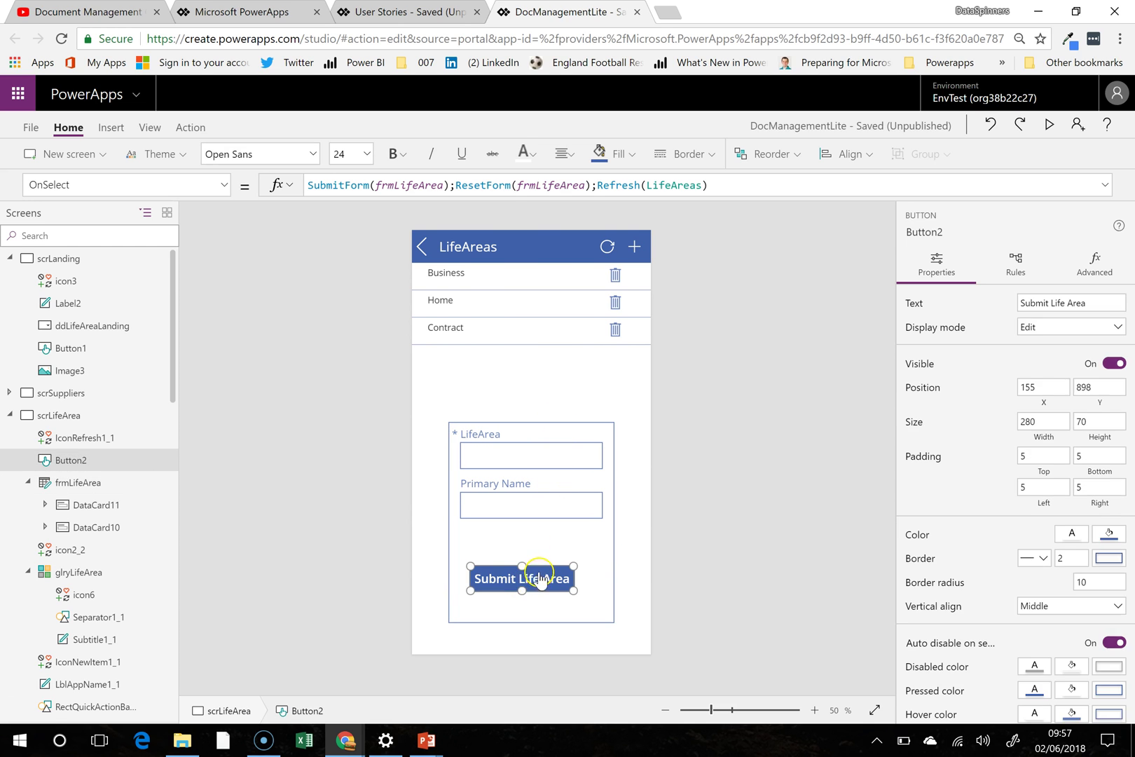
{"action": "left_click_drag", "start_coordinate": [541, 567], "coordinate": [550, 564]}
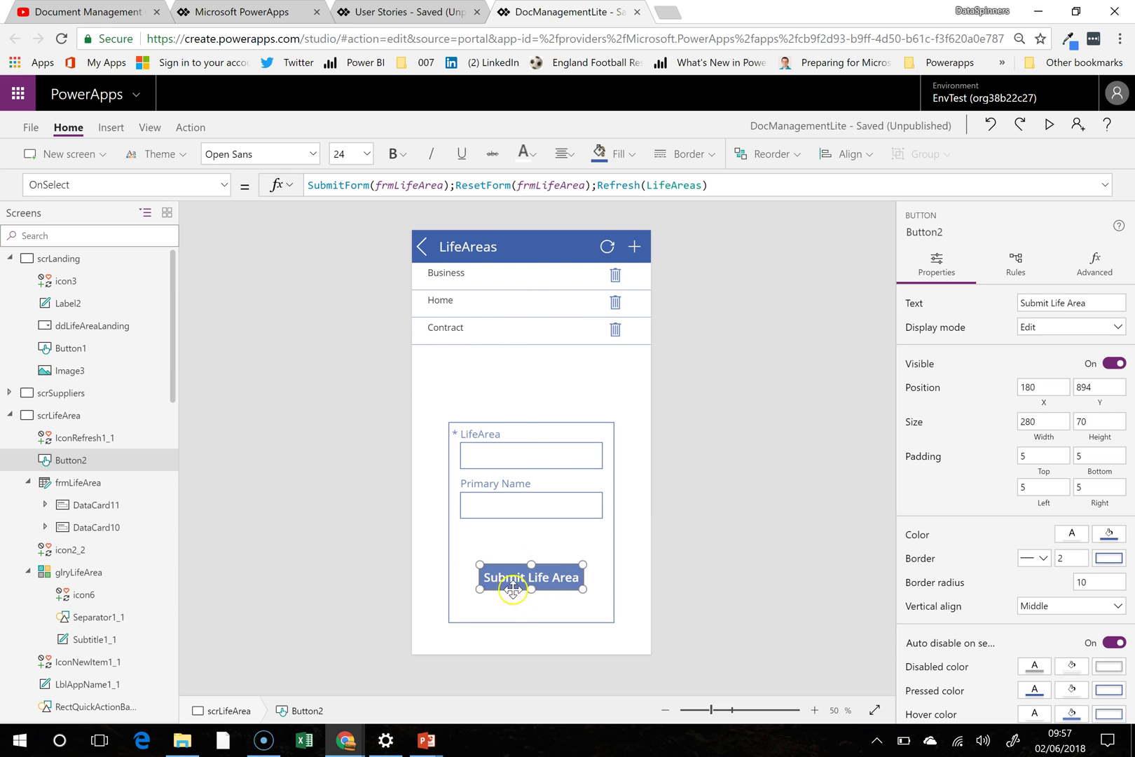
{"action": "left_click", "coordinate": [440, 552]}
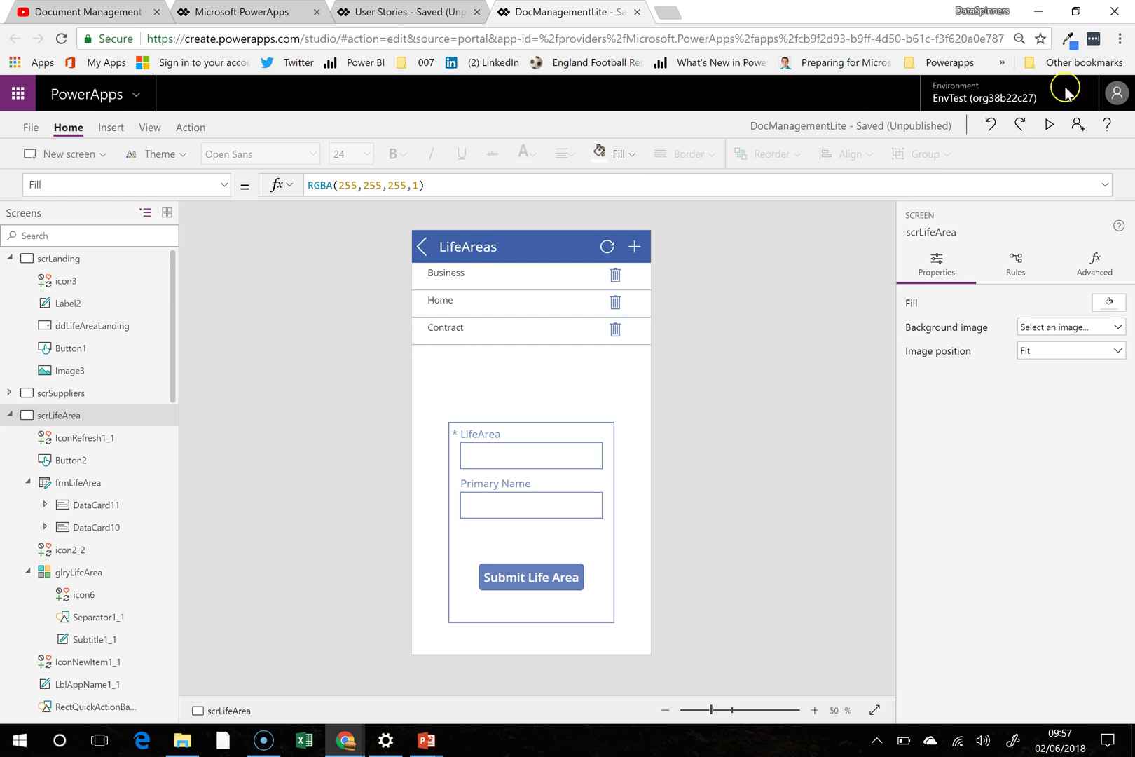
Step: Set the OnSelect of the gear icon on scrLanding to Navigate(scrLifeArea,Cover)
{"action": "left_click", "coordinate": [67, 258]}
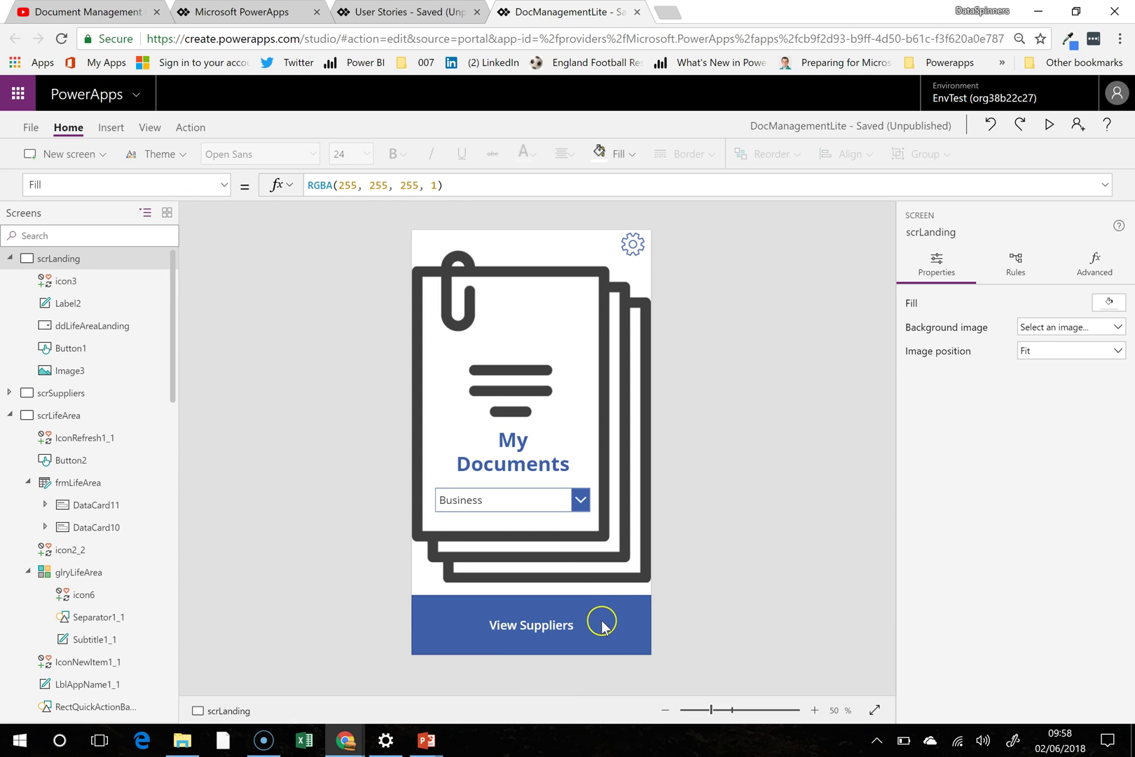
{"action": "left_click", "coordinate": [633, 248]}
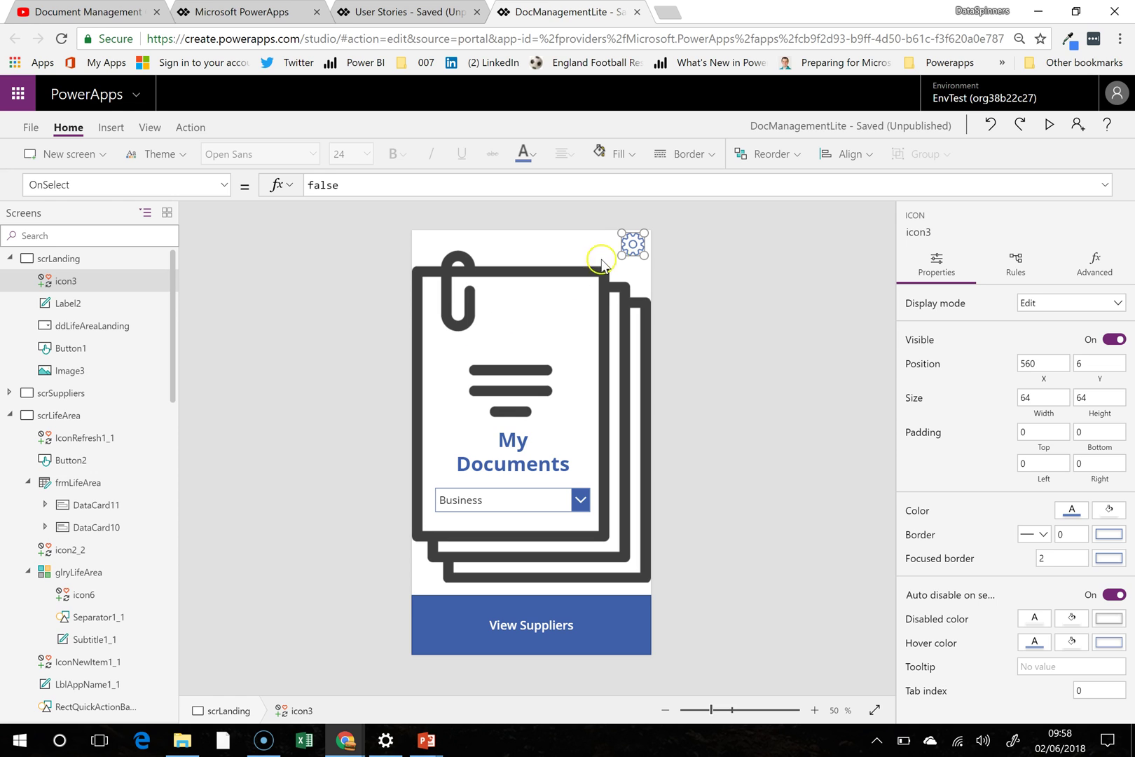
{"action": "double_click", "coordinate": [354, 184]}
{"action": "type", "text": "navi"}
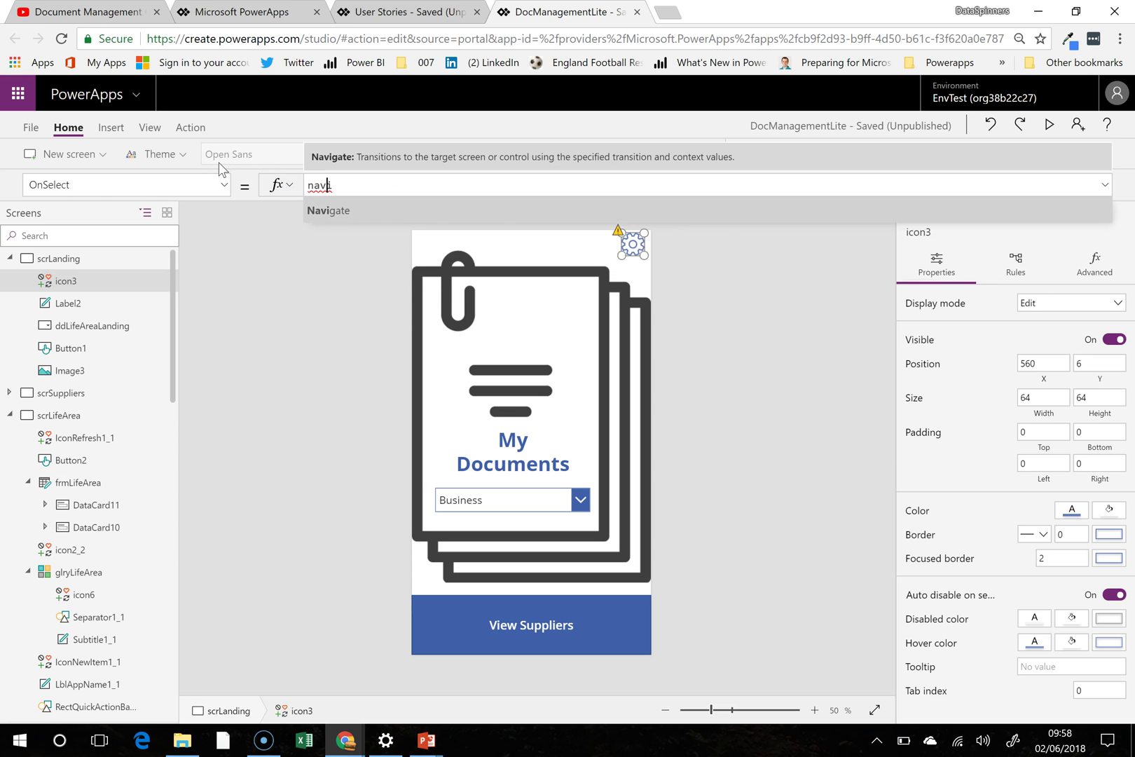
{"action": "key", "text": "Tab"}
{"action": "type", "text": "scrli"}
{"action": "key", "text": "Down"}
{"action": "key", "text": "Down"}
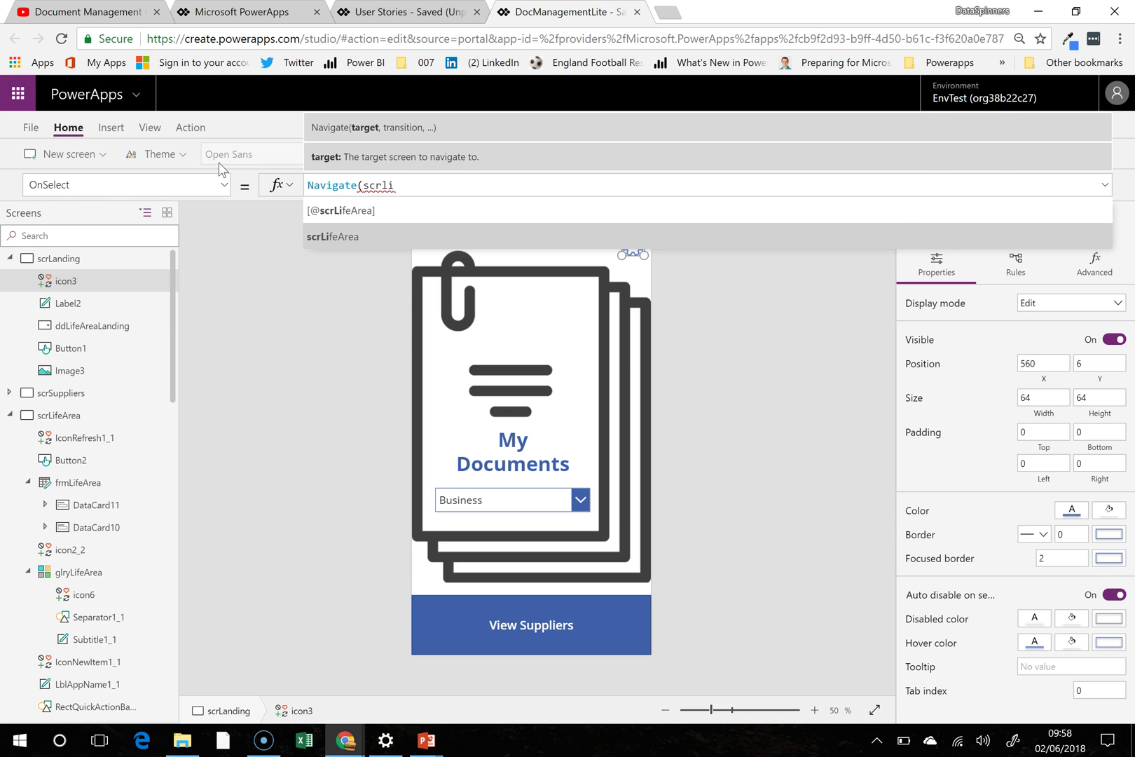
{"action": "key", "text": "Tab"}
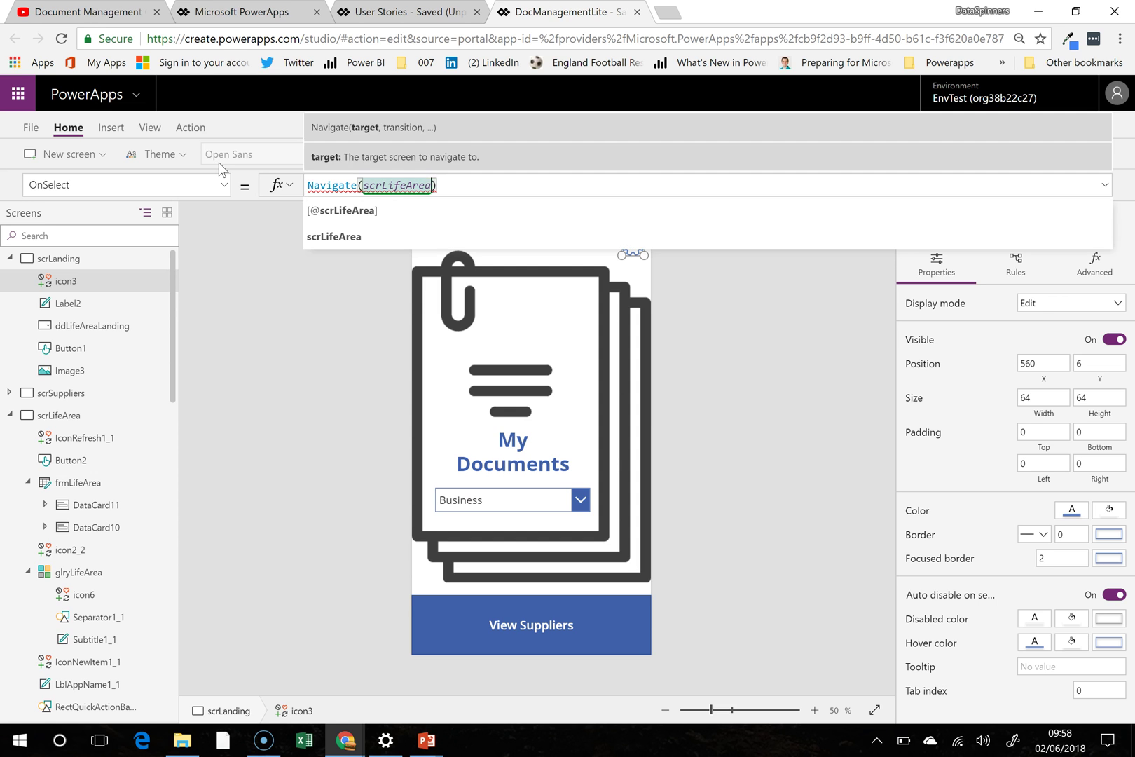
{"action": "type", "text": ",cov"}
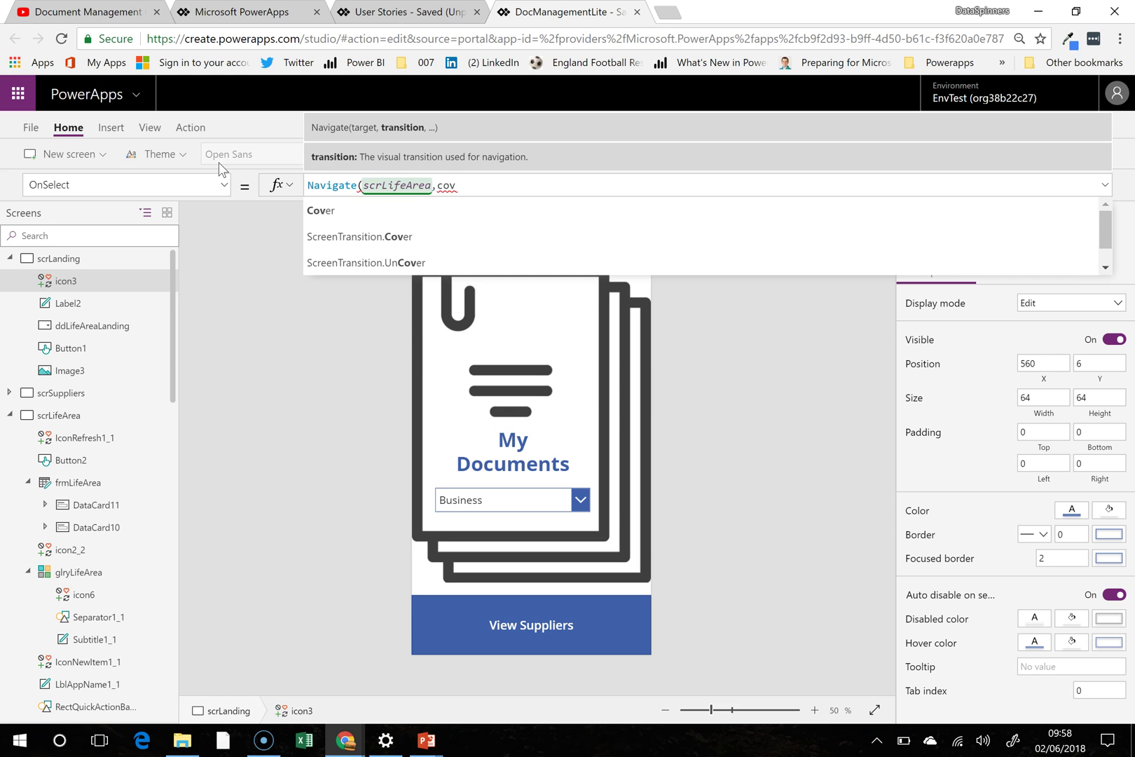
{"action": "key", "text": "Tab"}
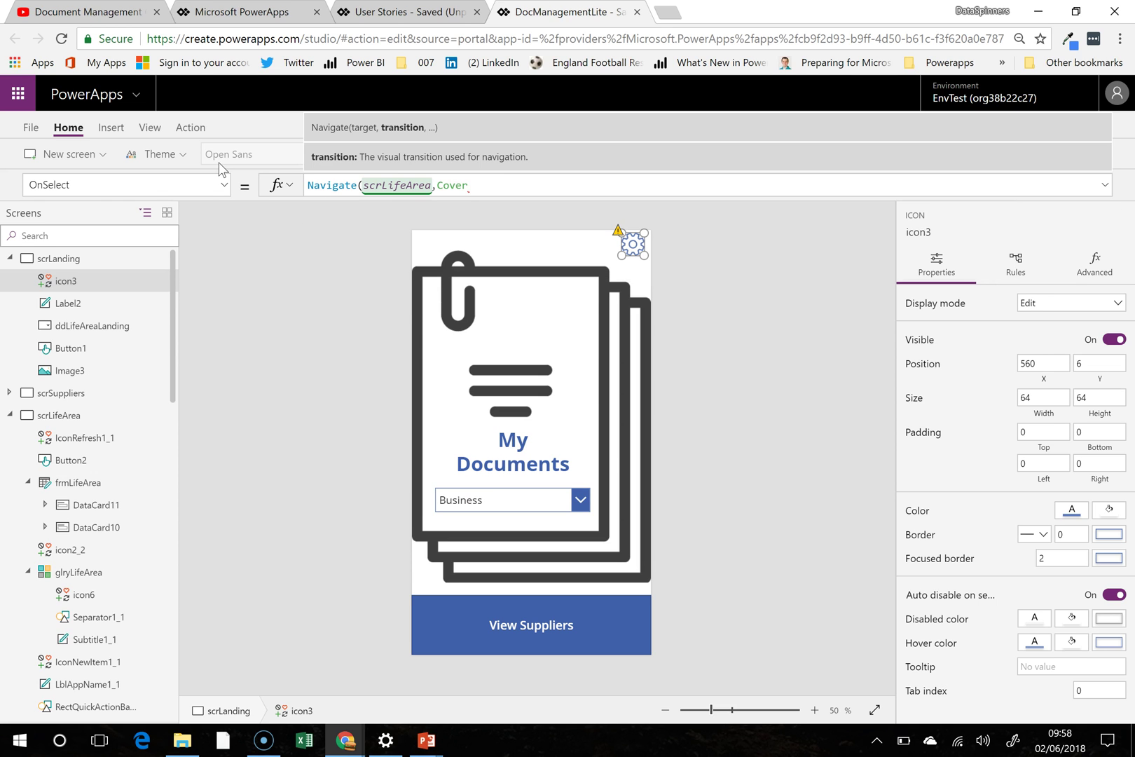
{"action": "type", "text": ")"}
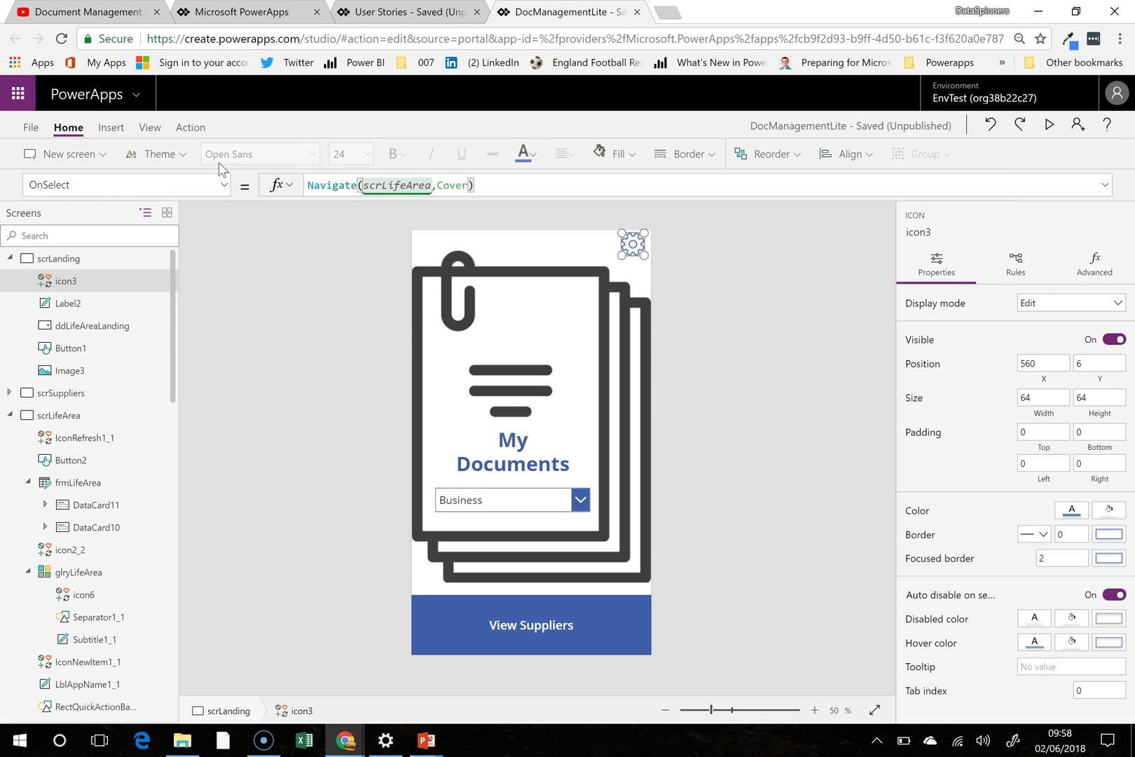
{"action": "left_click", "coordinate": [536, 246]}
Step: Preview the app, test the gear icon, the back arrow, the life area dropdown and View Suppliers, and close the preview
{"action": "left_click", "coordinate": [1047, 124]}
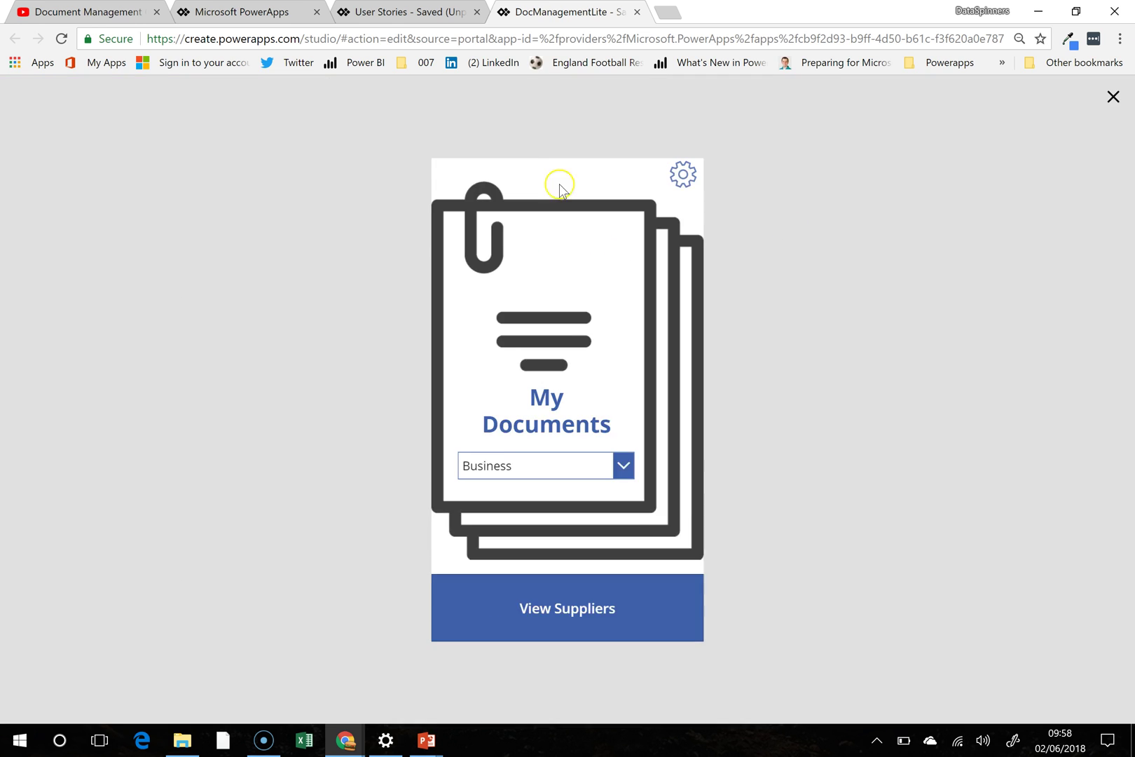
{"action": "left_click", "coordinate": [736, 110]}
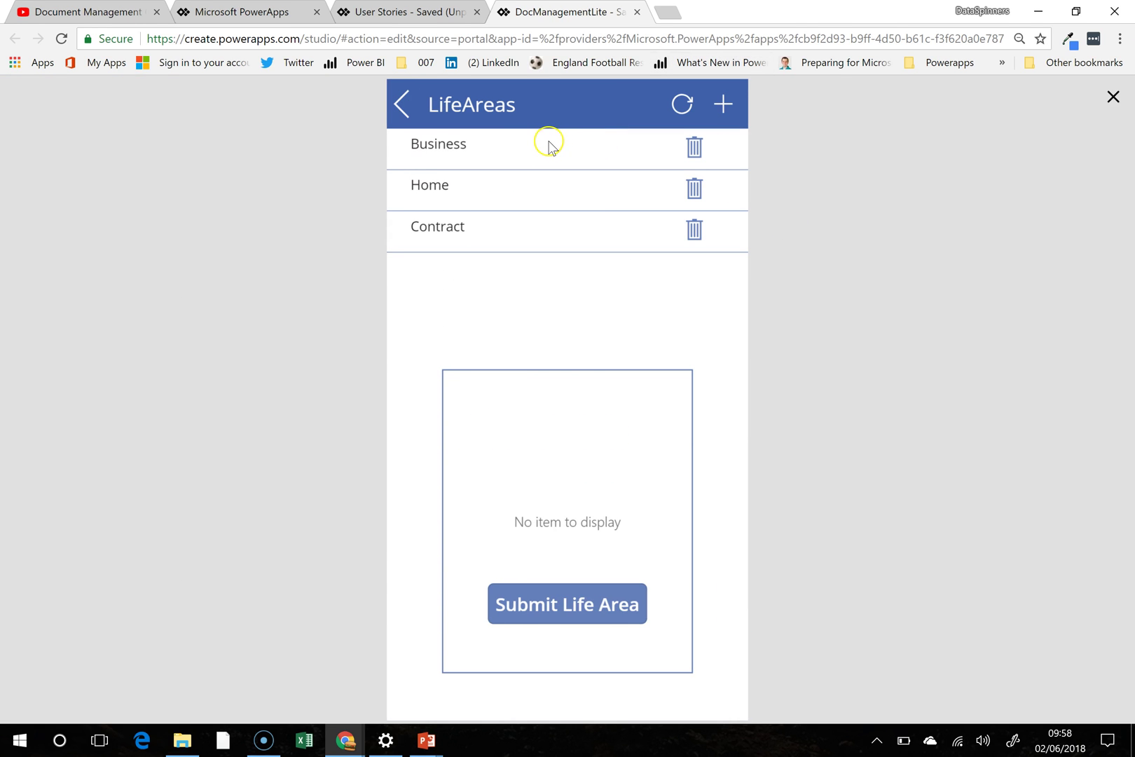
{"action": "left_click", "coordinate": [402, 111]}
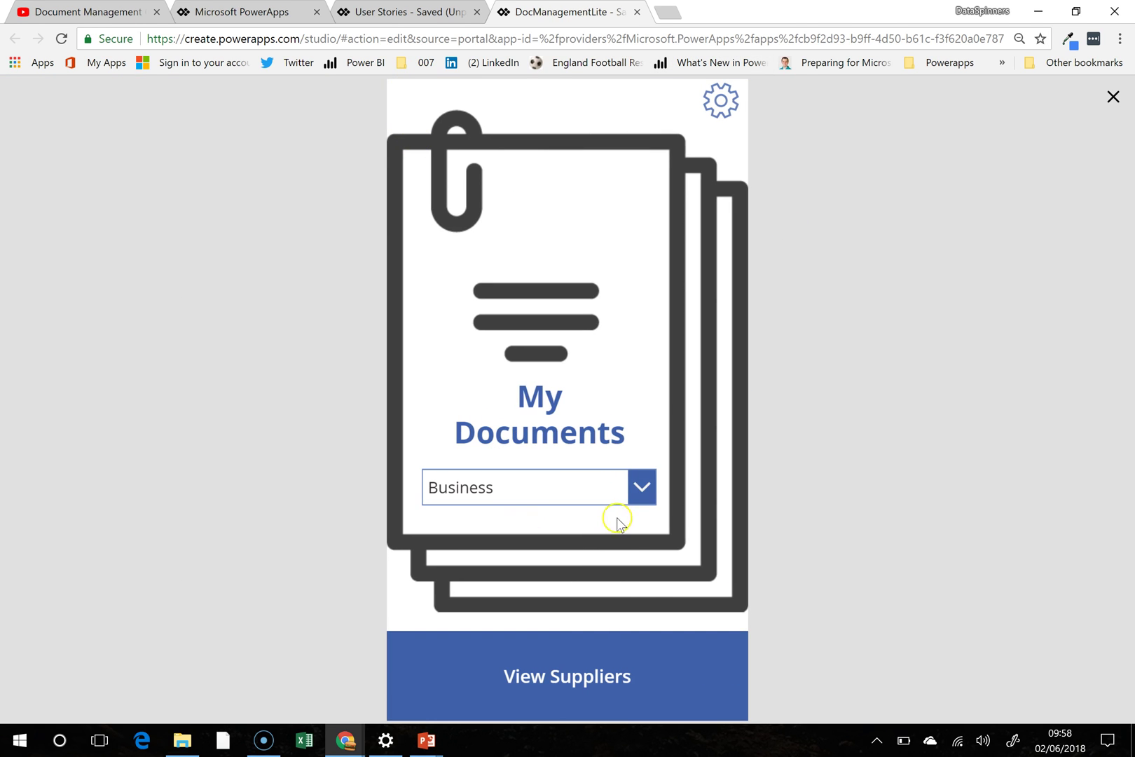
{"action": "left_click", "coordinate": [638, 487]}
{"action": "left_click", "coordinate": [637, 489]}
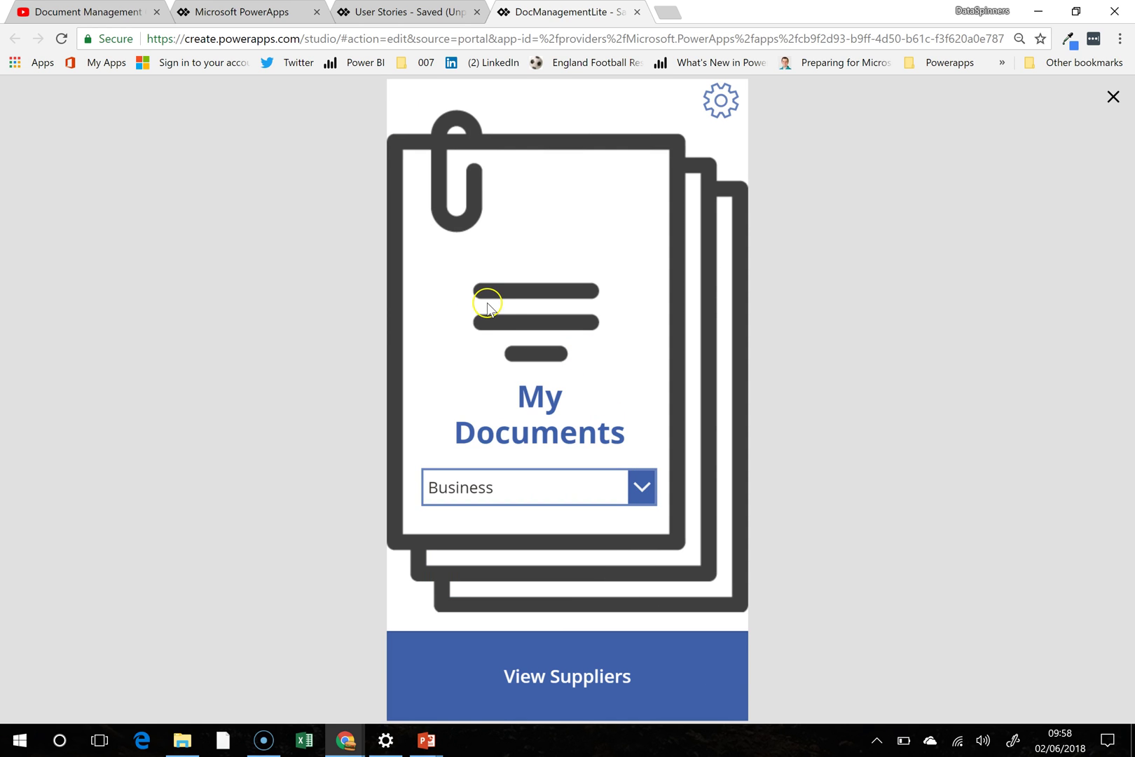
{"action": "left_click", "coordinate": [679, 678]}
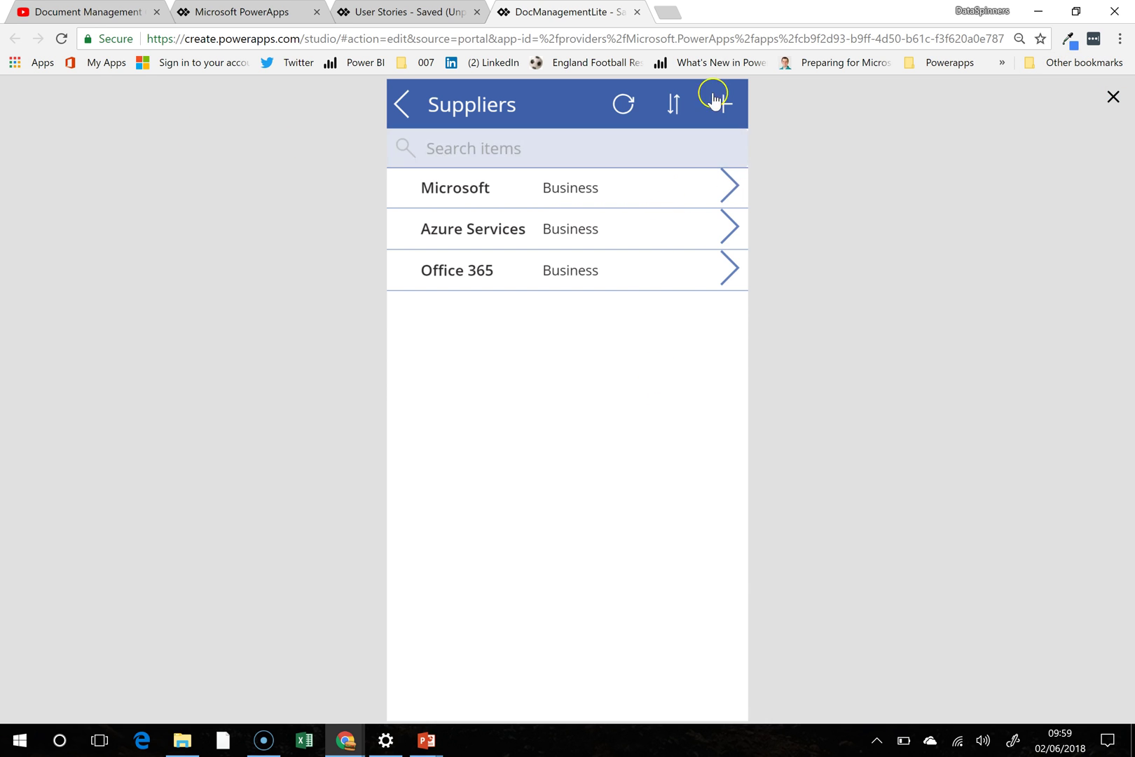
{"action": "key", "text": "Escape"}
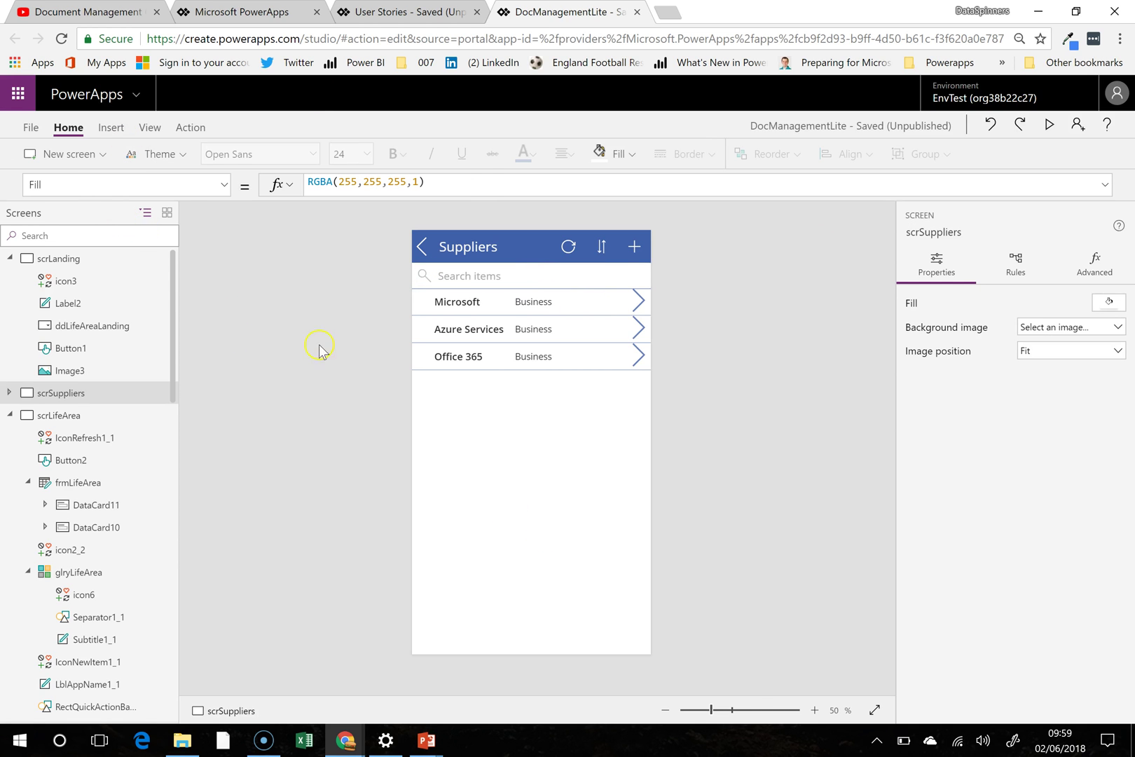
{"action": "left_click", "coordinate": [110, 129]}
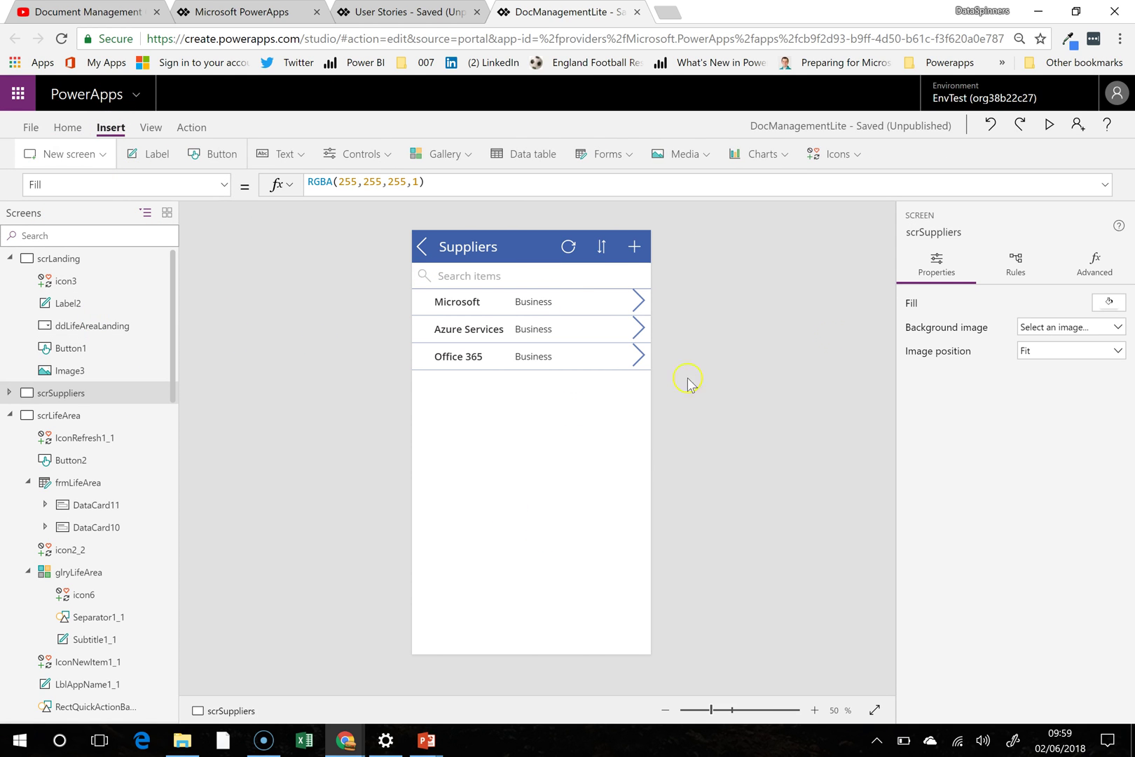
{"action": "left_click", "coordinate": [854, 156]}
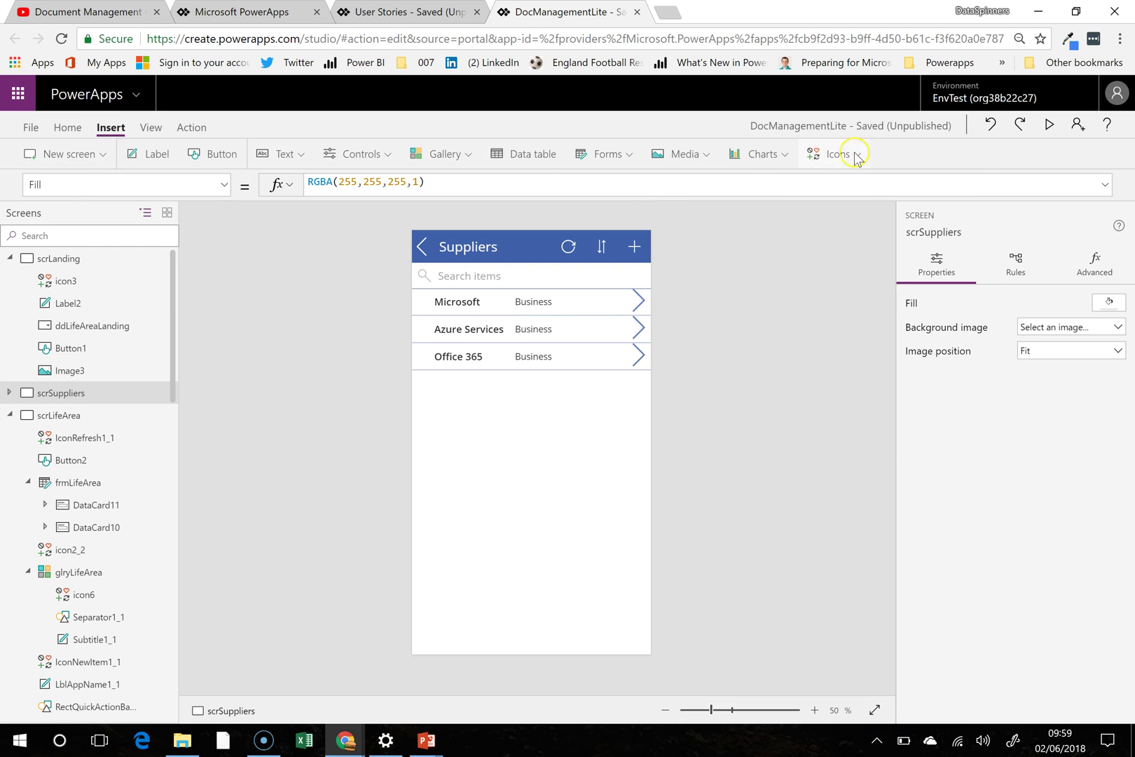
{"action": "left_click", "coordinate": [864, 399]}
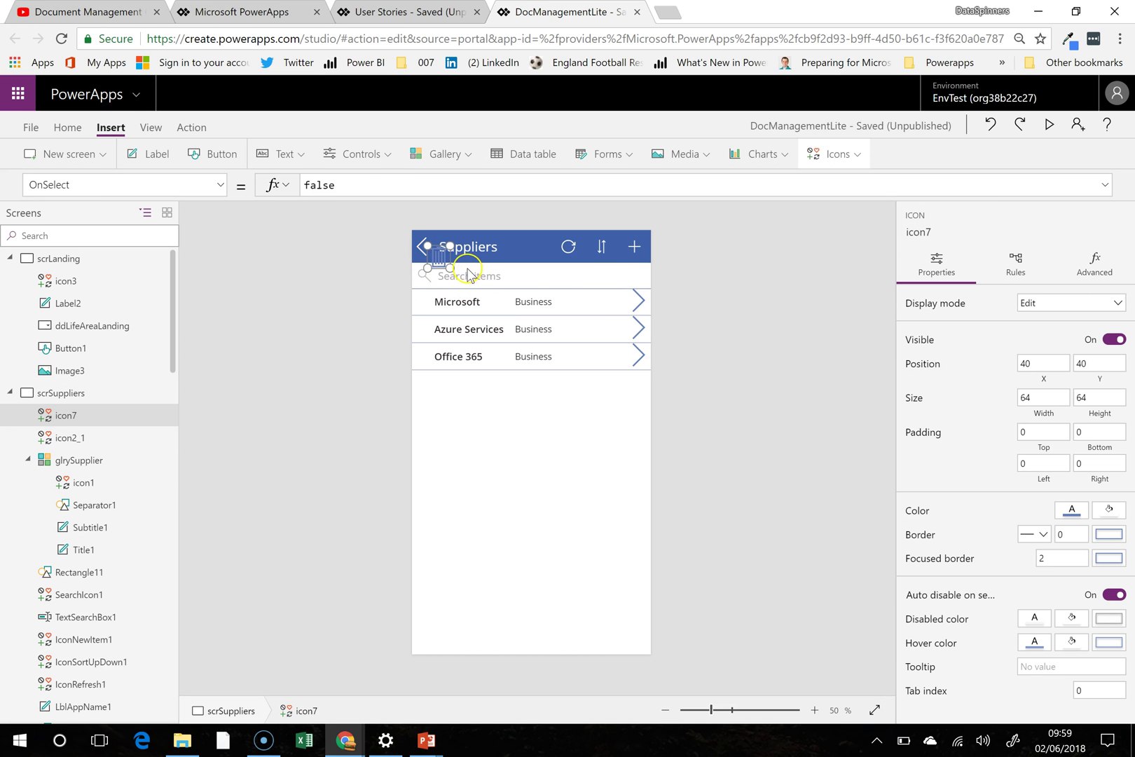
{"action": "key", "text": "Delete"}
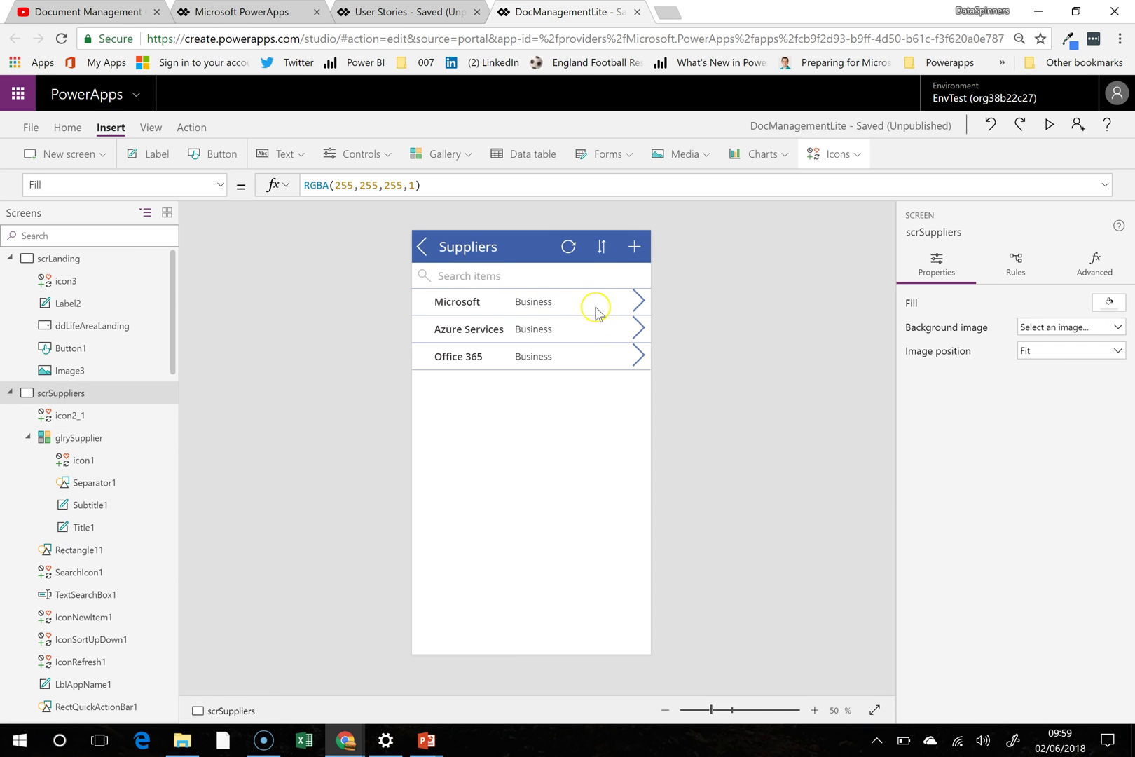
Step: Insert a Trash icon into the glrySupplier row template and place it between the life area text and the arrow, at about X 434, Y 0
{"action": "left_click", "coordinate": [596, 306]}
{"action": "left_click", "coordinate": [837, 154]}
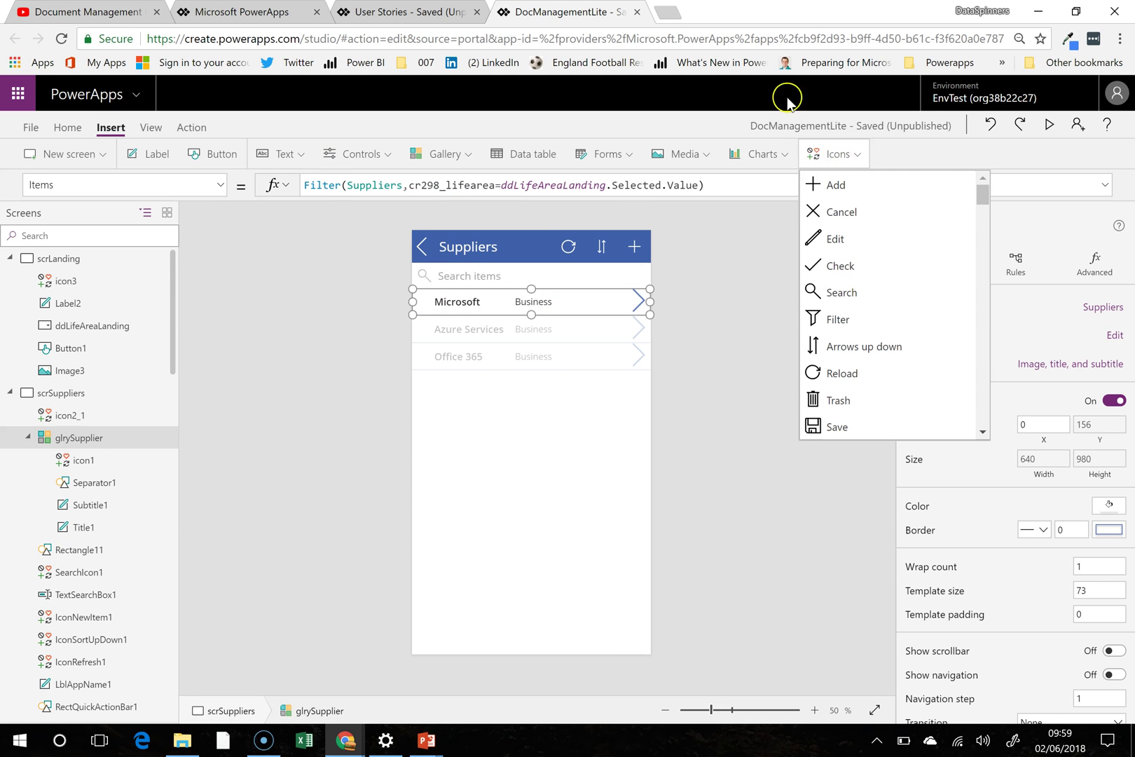
{"action": "left_click", "coordinate": [845, 403]}
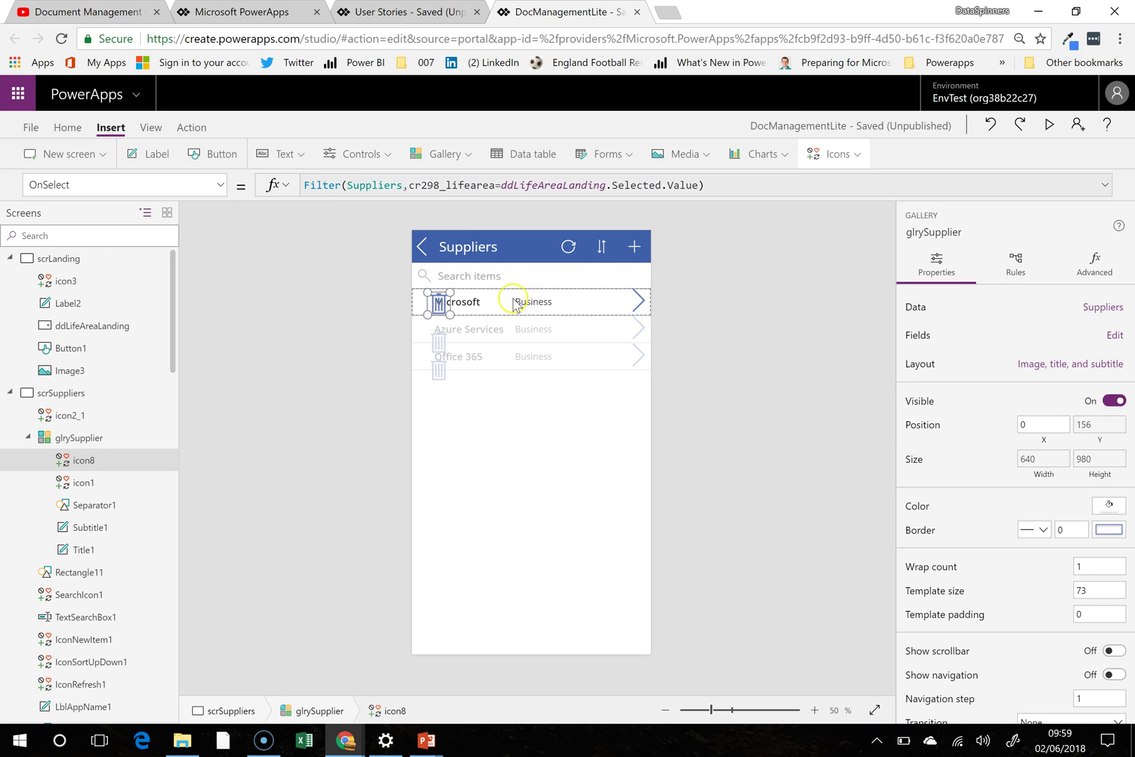
{"action": "left_click_drag", "start_coordinate": [444, 302], "coordinate": [592, 309]}
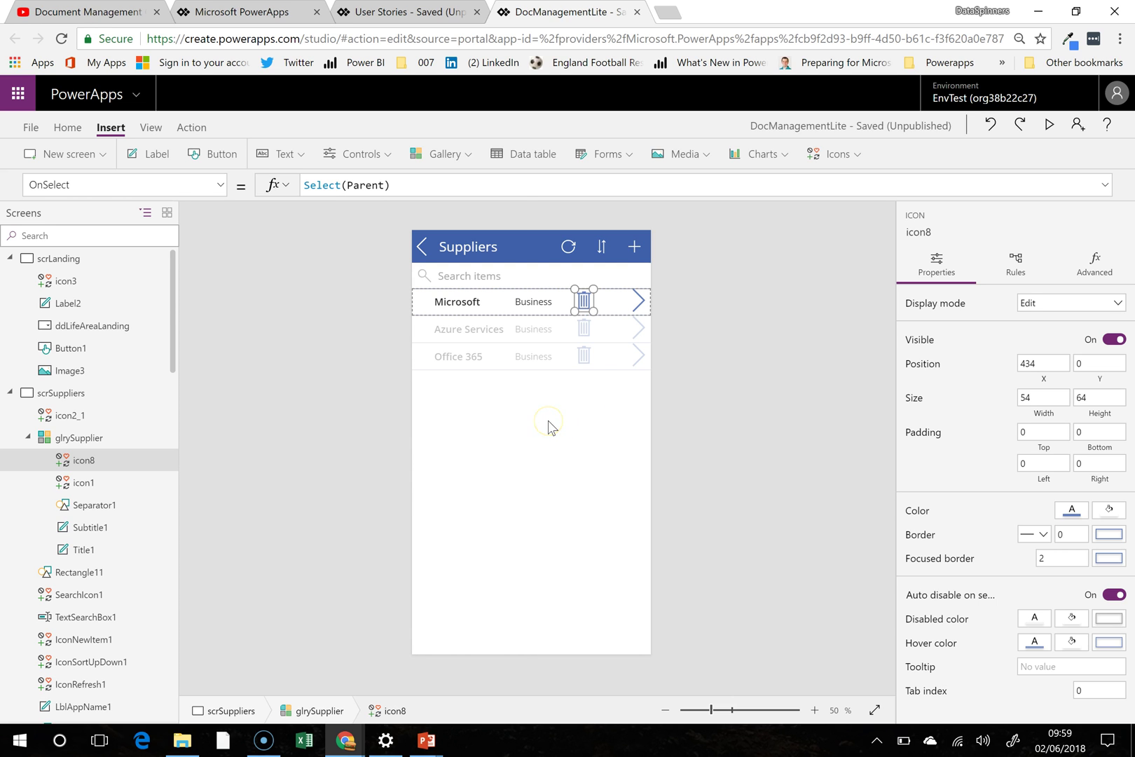
{"action": "left_click", "coordinate": [536, 513]}
{"action": "left_click_drag", "start_coordinate": [531, 652], "coordinate": [537, 571]}
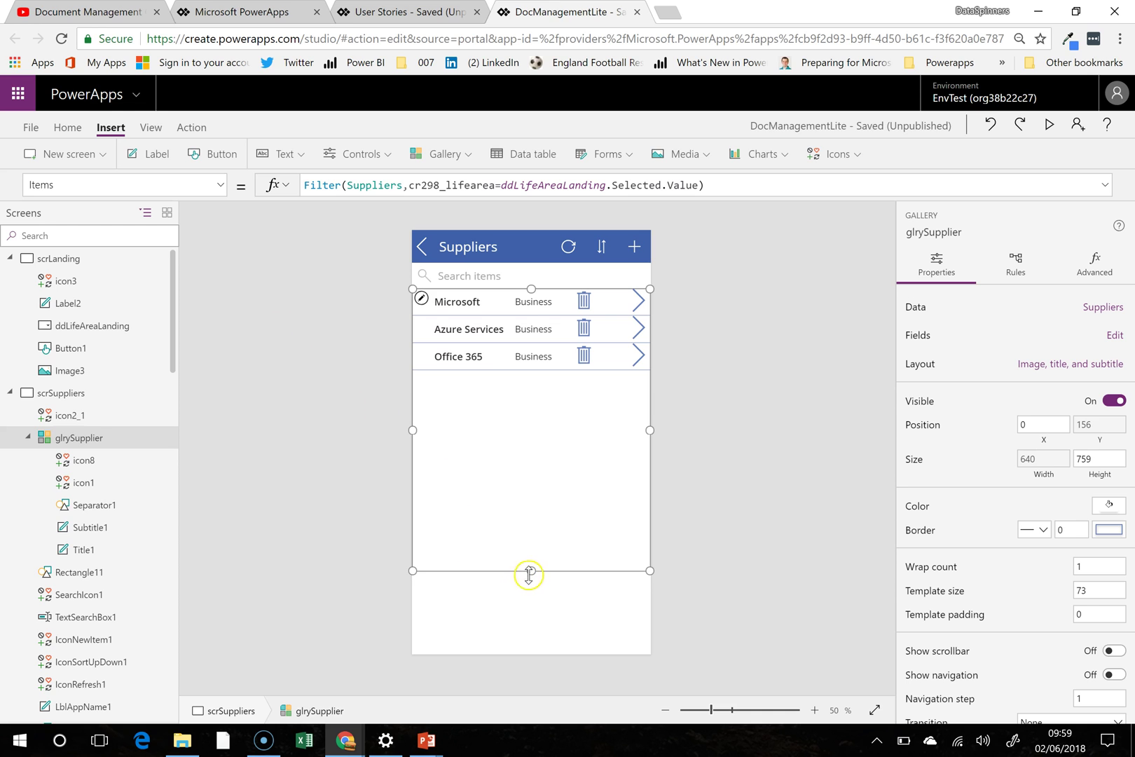
{"action": "left_click_drag", "start_coordinate": [531, 571], "coordinate": [536, 653]}
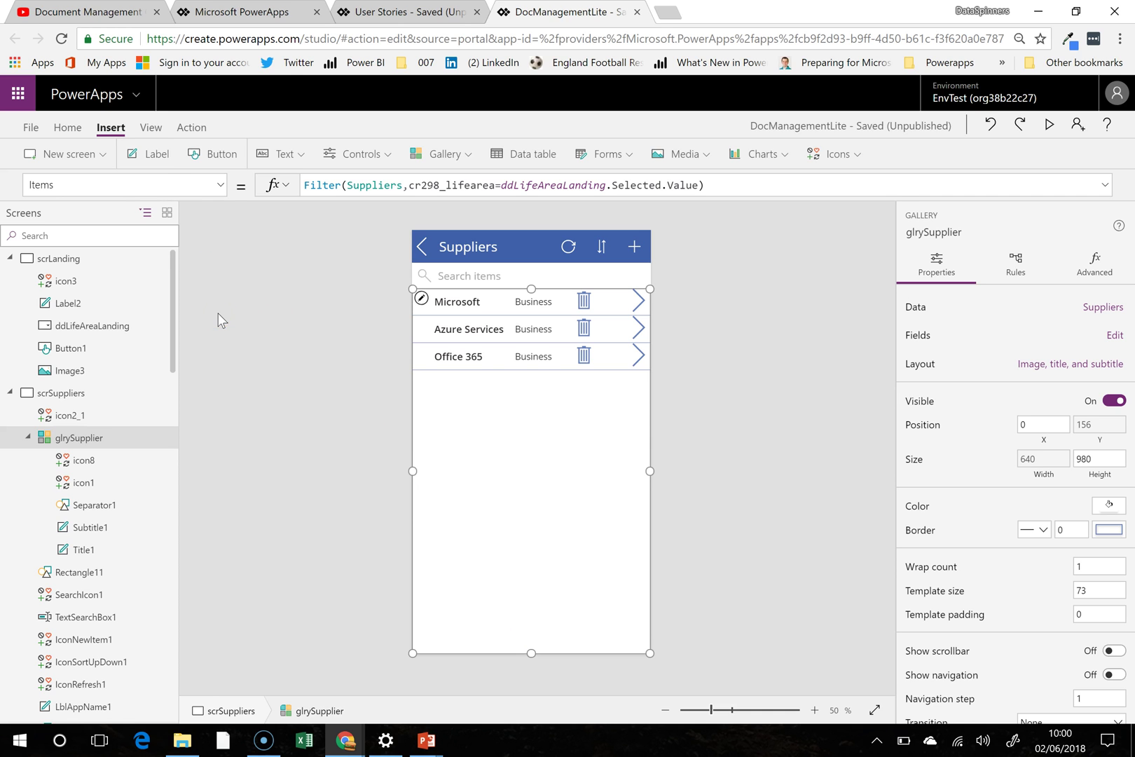
Step: Add a label to scrSuppliers below the listed suppliers, about 560 wide and 389 high, at about X 40, Y 498
{"action": "left_click", "coordinate": [153, 153]}
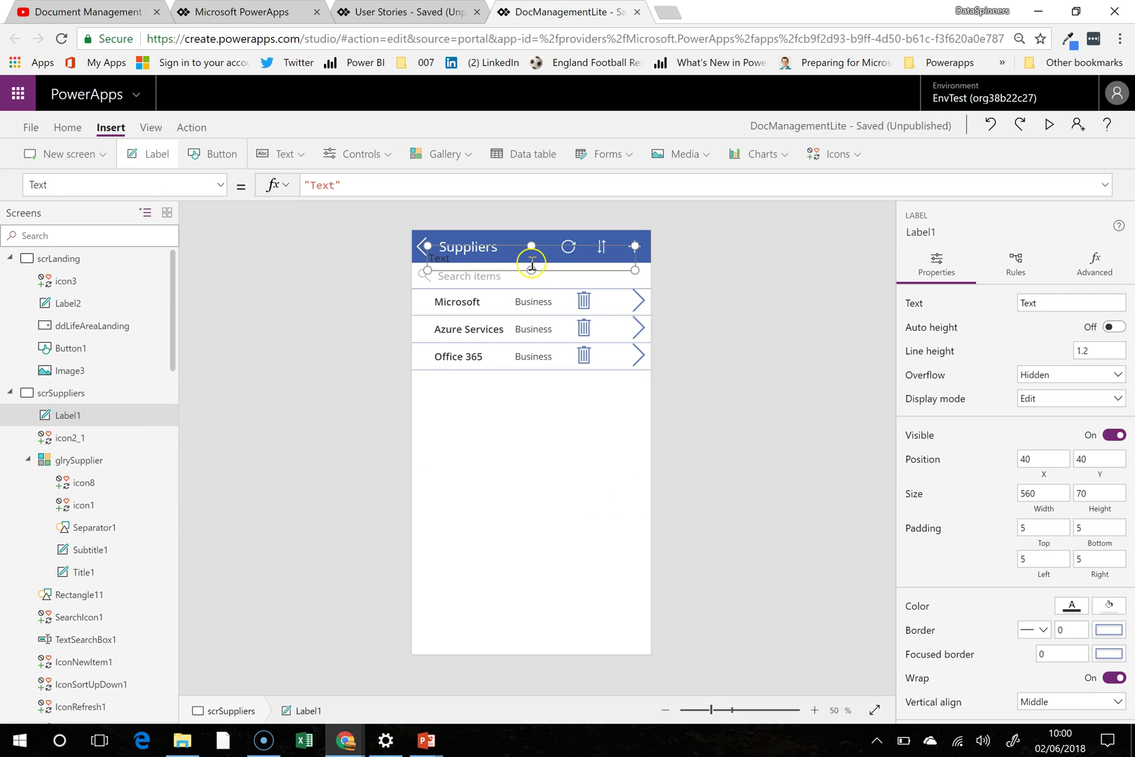
{"action": "left_click_drag", "start_coordinate": [528, 269], "coordinate": [523, 390]}
{"action": "left_click_drag", "start_coordinate": [506, 246], "coordinate": [510, 417]}
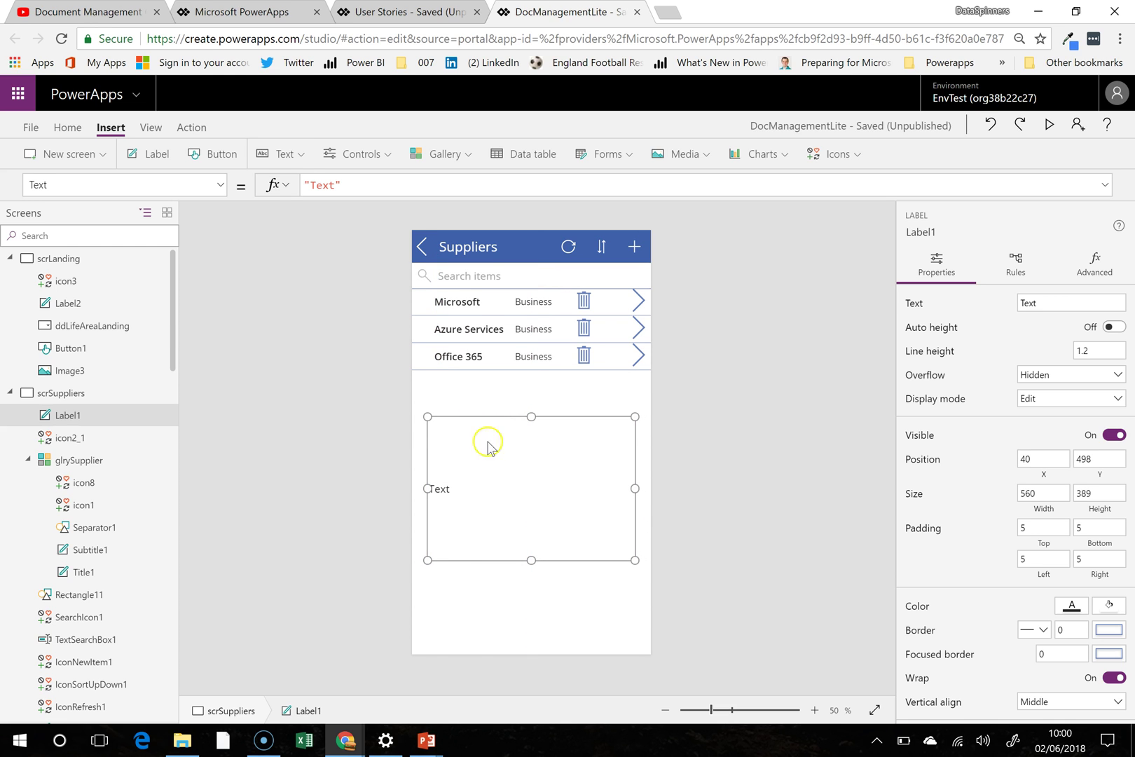
Step: Set the Fill property of the new label on scrSuppliers to Black
{"action": "left_click", "coordinate": [89, 186]}
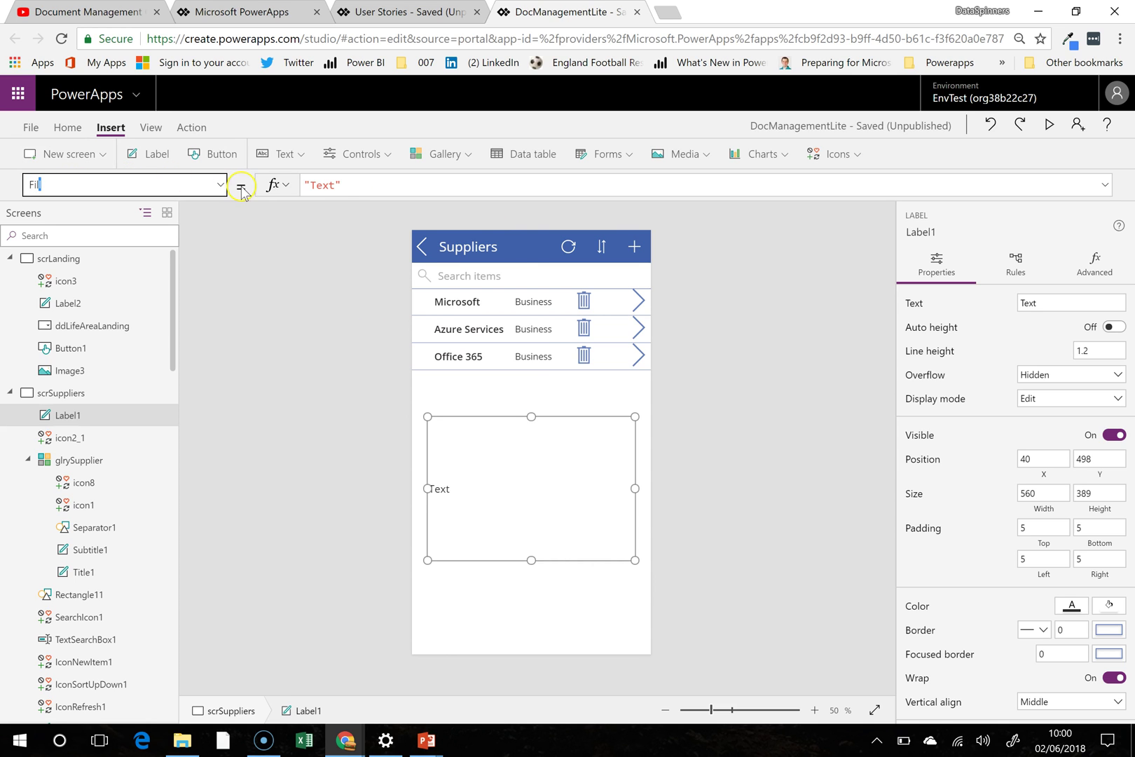
{"action": "type", "text": "l"}
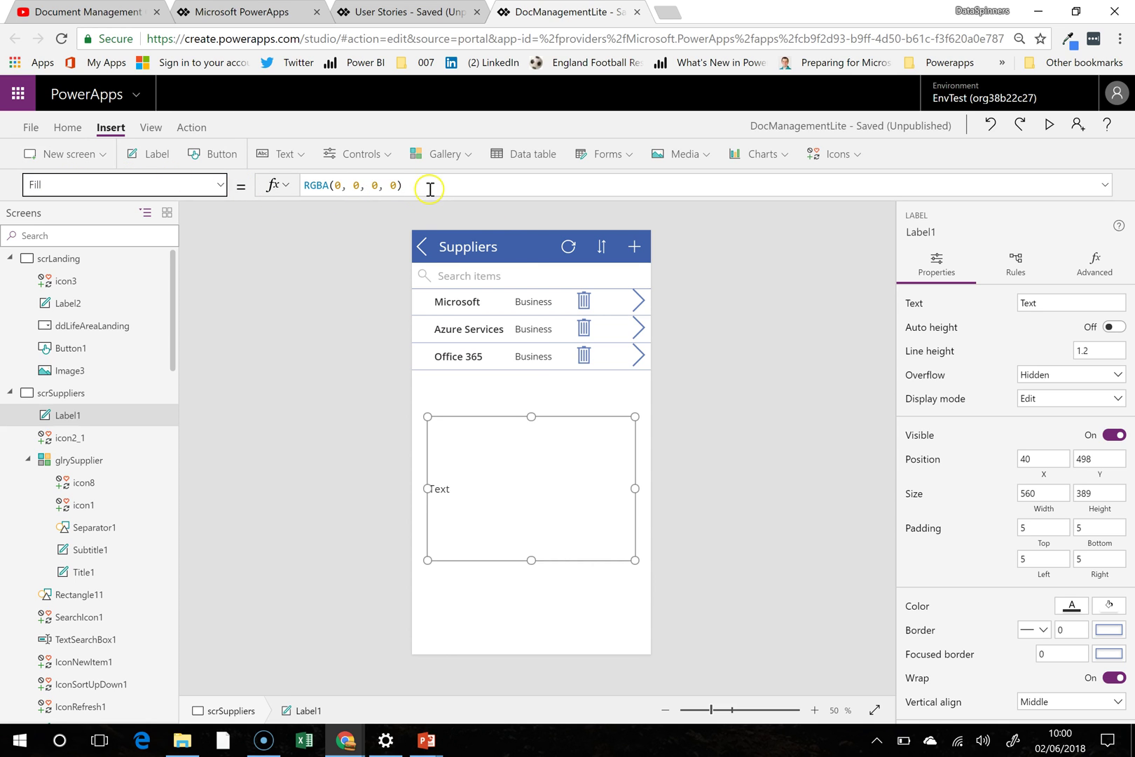
{"action": "key", "text": "Return"}
{"action": "type", "text": "blac"}
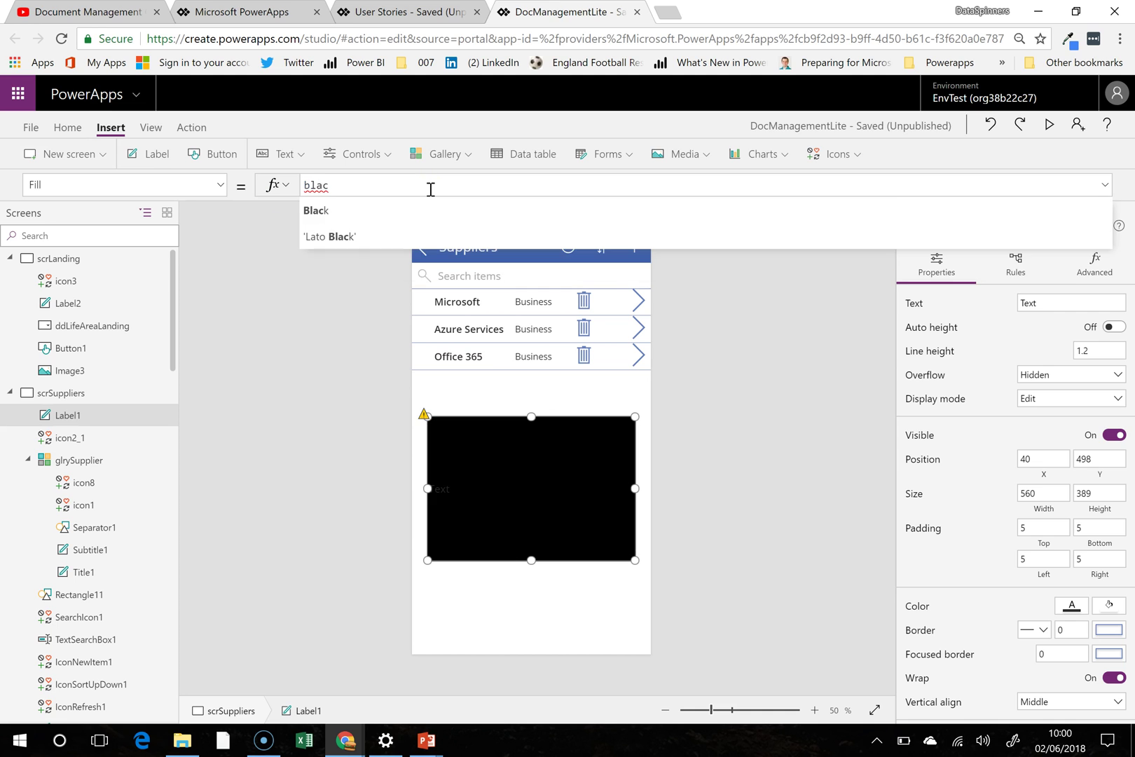
{"action": "left_click", "coordinate": [395, 210]}
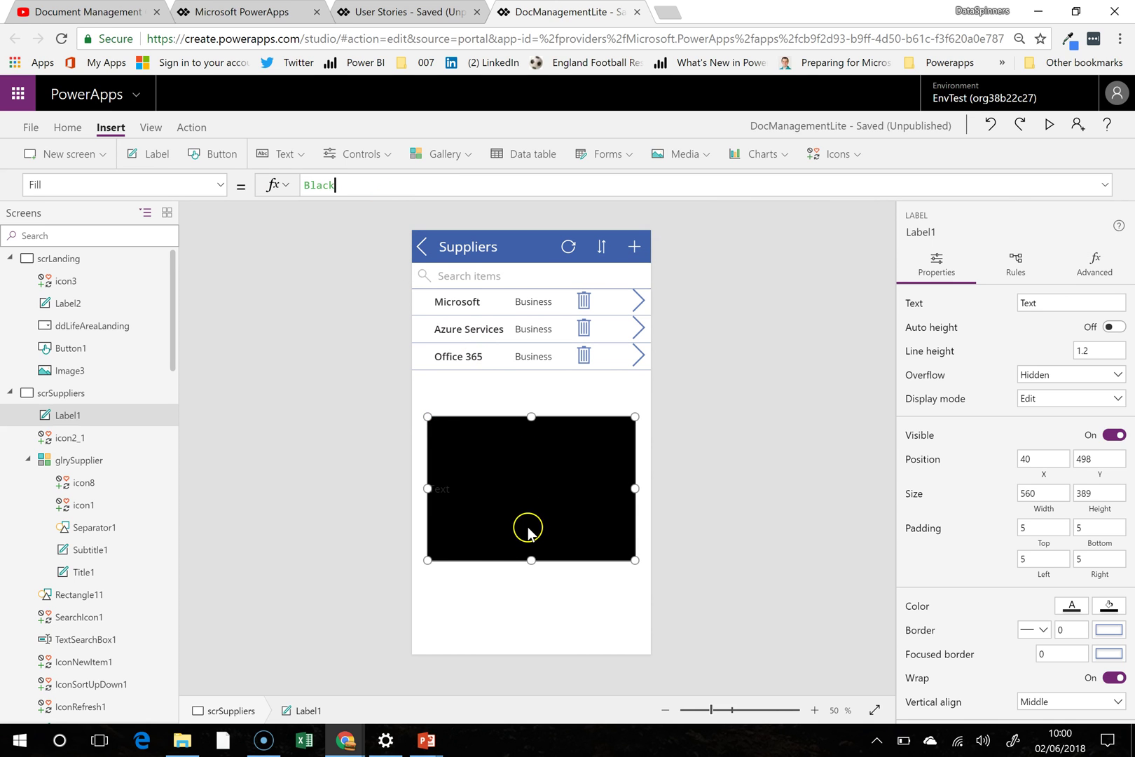
Step: Set the black label's Text property to "Are you sure you wish to delete?"
{"action": "left_click", "coordinate": [30, 184]}
{"action": "type", "text": "Text"}
{"action": "left_click", "coordinate": [329, 190]}
{"action": "double_click", "coordinate": [329, 185]}
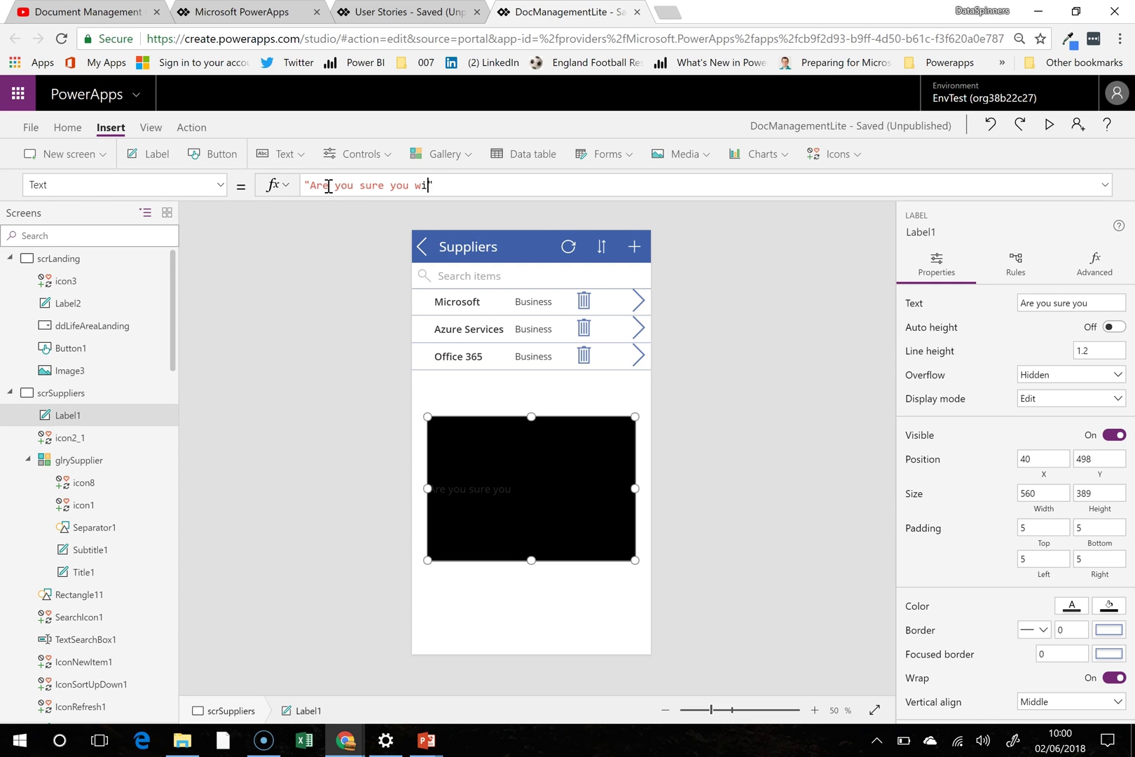
{"action": "type", "text": "Are you sure you wish to delete?"}
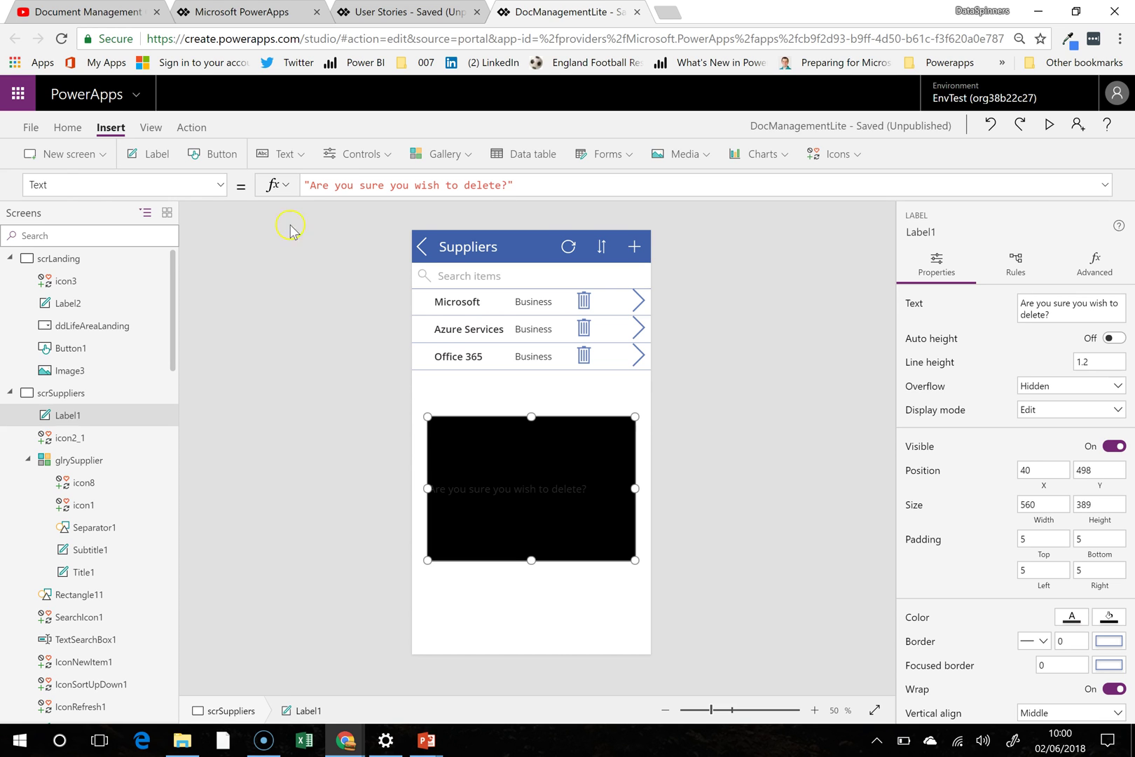
Step: Set the Color property of the black confirmation label on scrSuppliers to White
{"action": "left_click", "coordinate": [89, 184]}
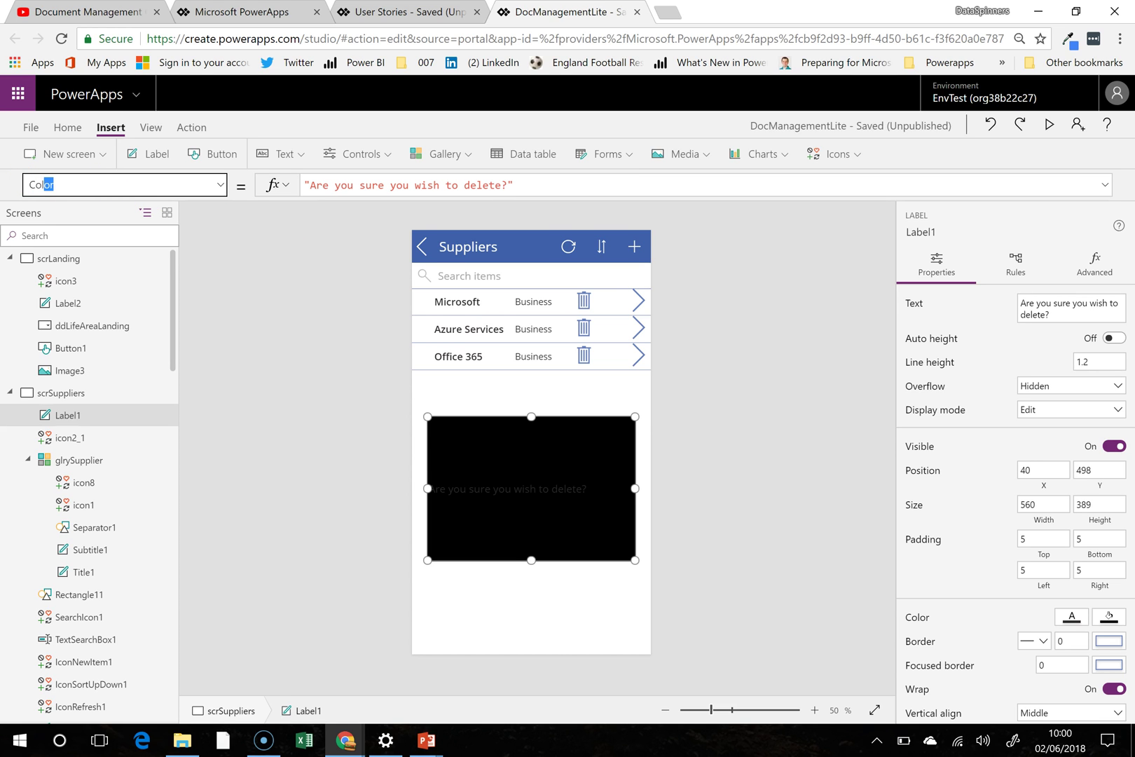
{"action": "type", "text": "Col"}
{"action": "key", "text": "Return"}
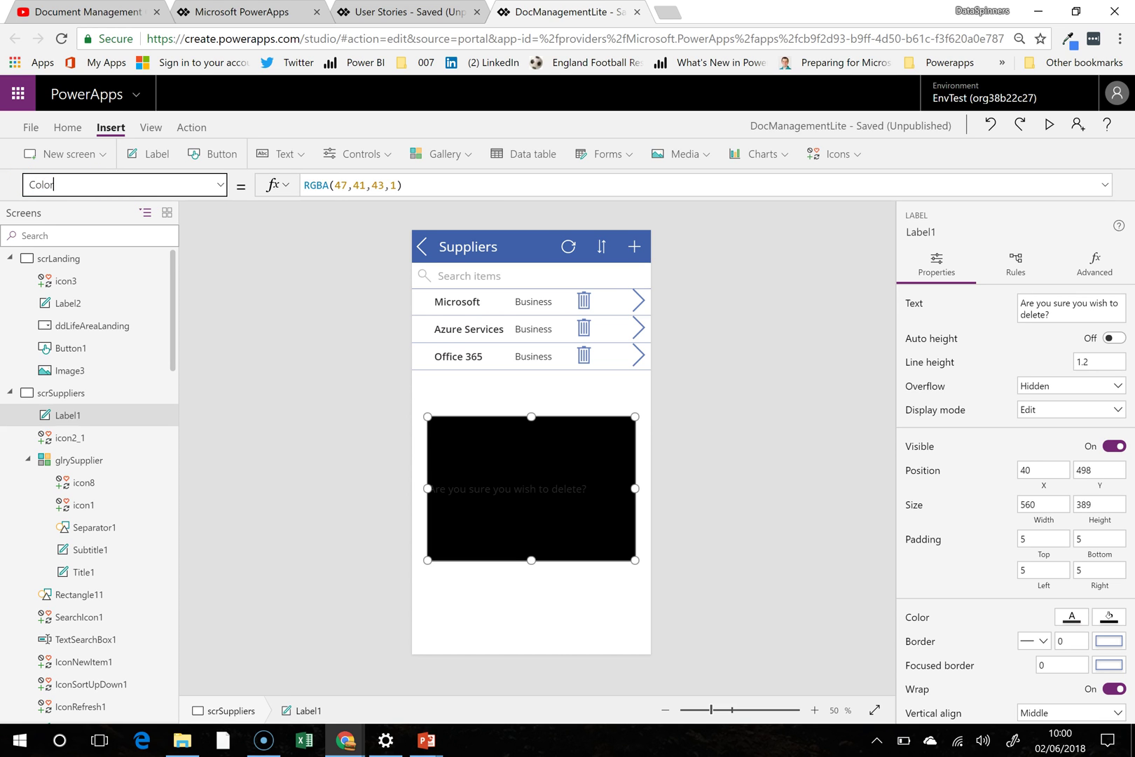
{"action": "left_click", "coordinate": [428, 183]}
{"action": "type", "text": "White"}
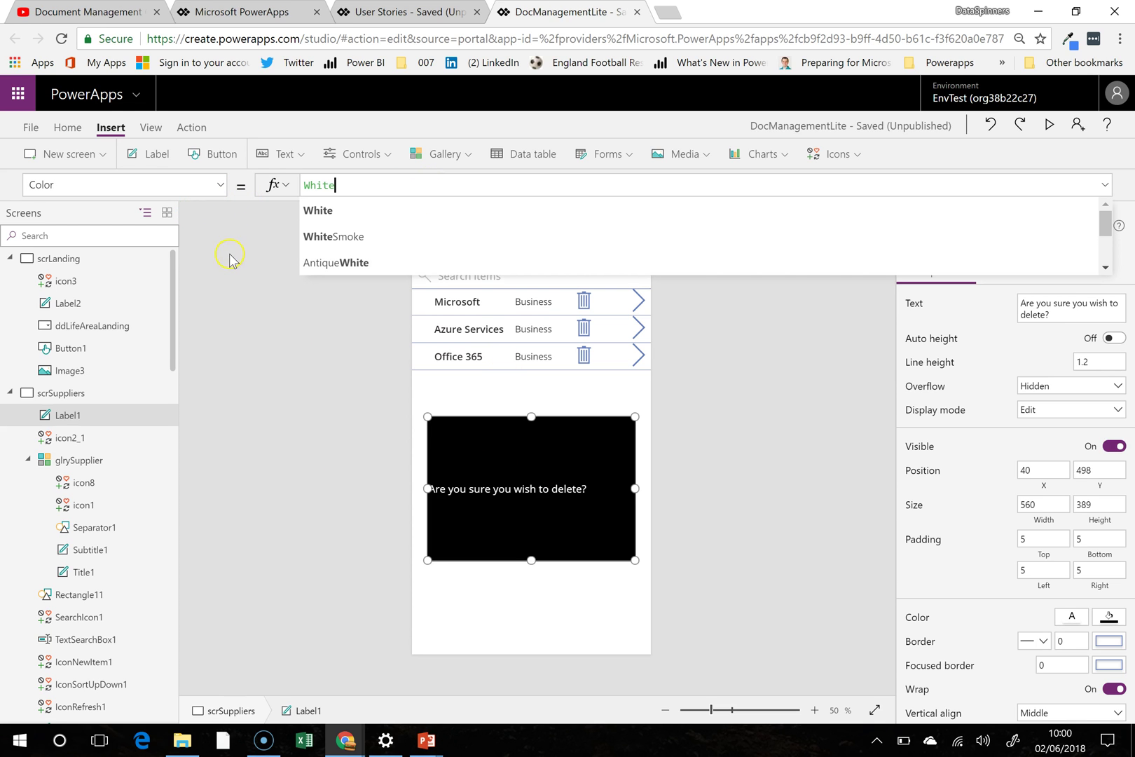
Step: Set the Size property of the black confirmation label's text to 30
{"action": "left_click", "coordinate": [70, 181]}
{"action": "type", "text": "Siz"}
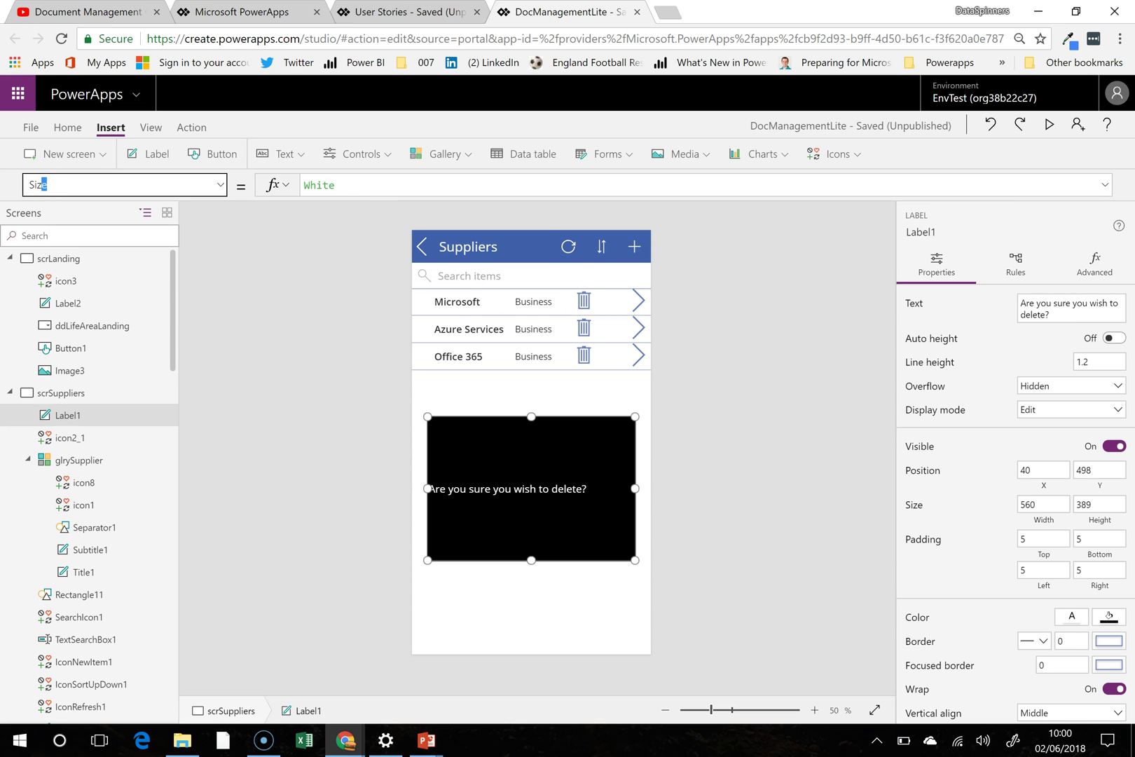
{"action": "type", "text": "e"}
{"action": "key", "text": "Return"}
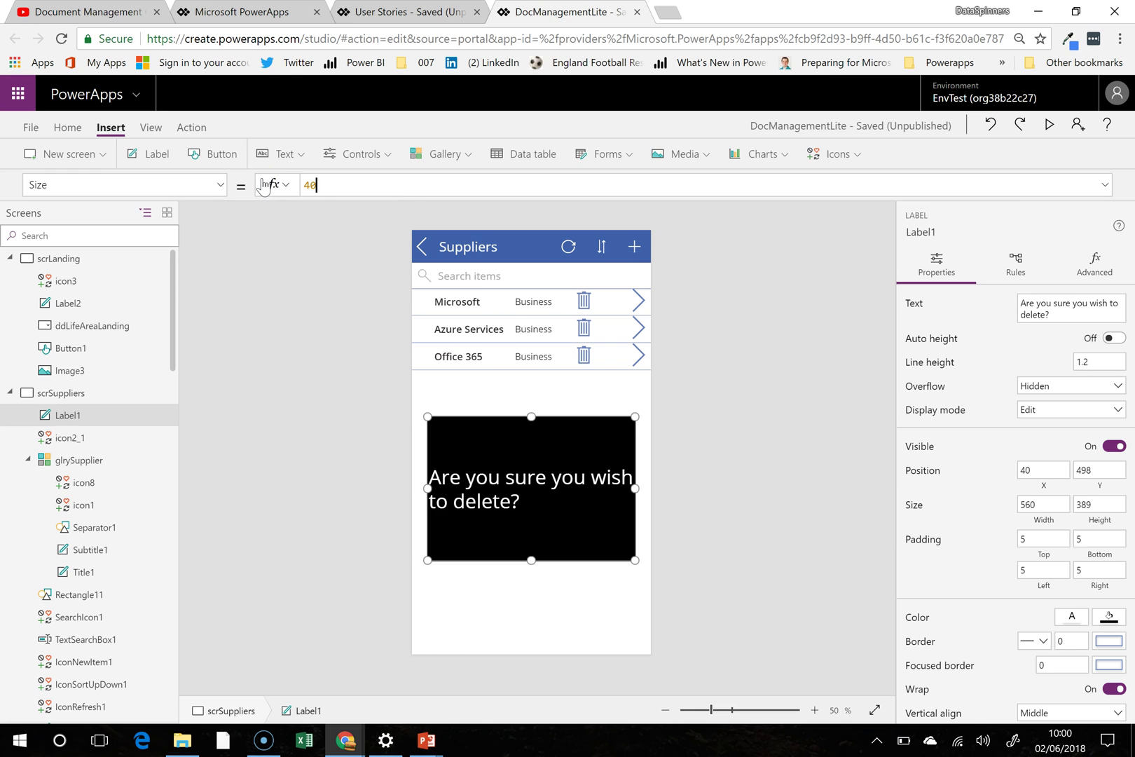
{"action": "key", "text": "BackSpace"}
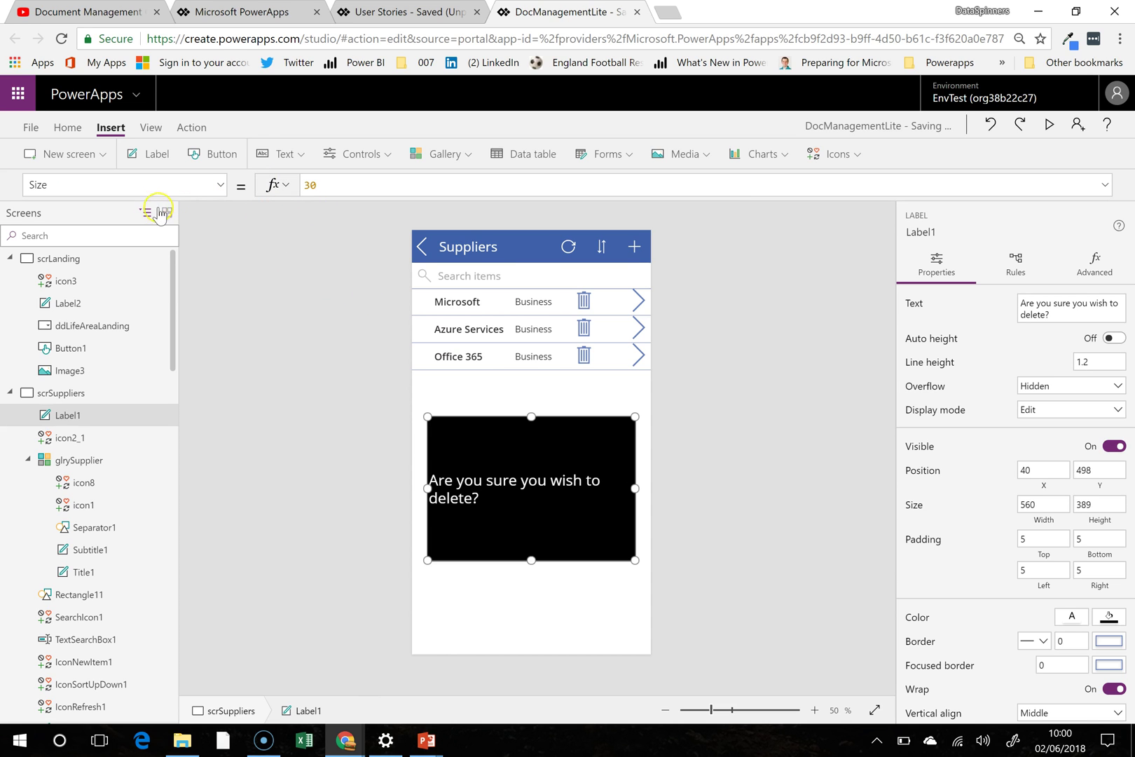
Step: Center-align the text of the black confirmation label
{"action": "left_click", "coordinate": [67, 126]}
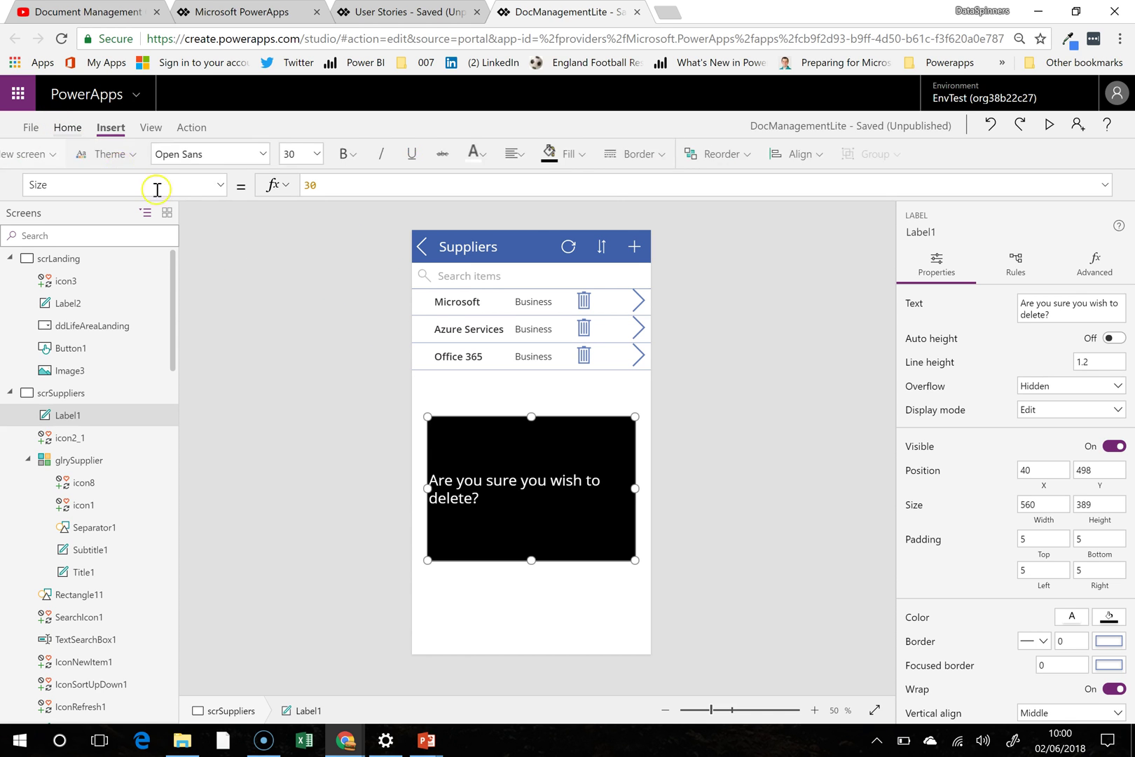
{"action": "left_click", "coordinate": [563, 153]}
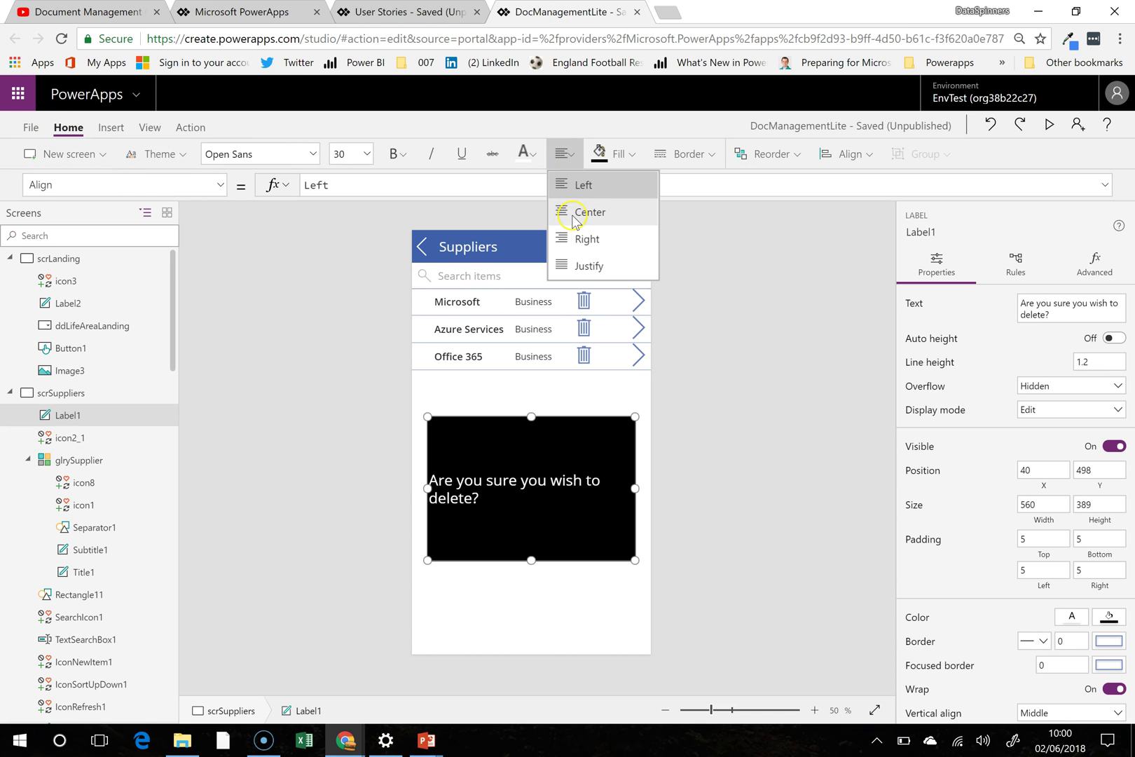
{"action": "left_click", "coordinate": [573, 218]}
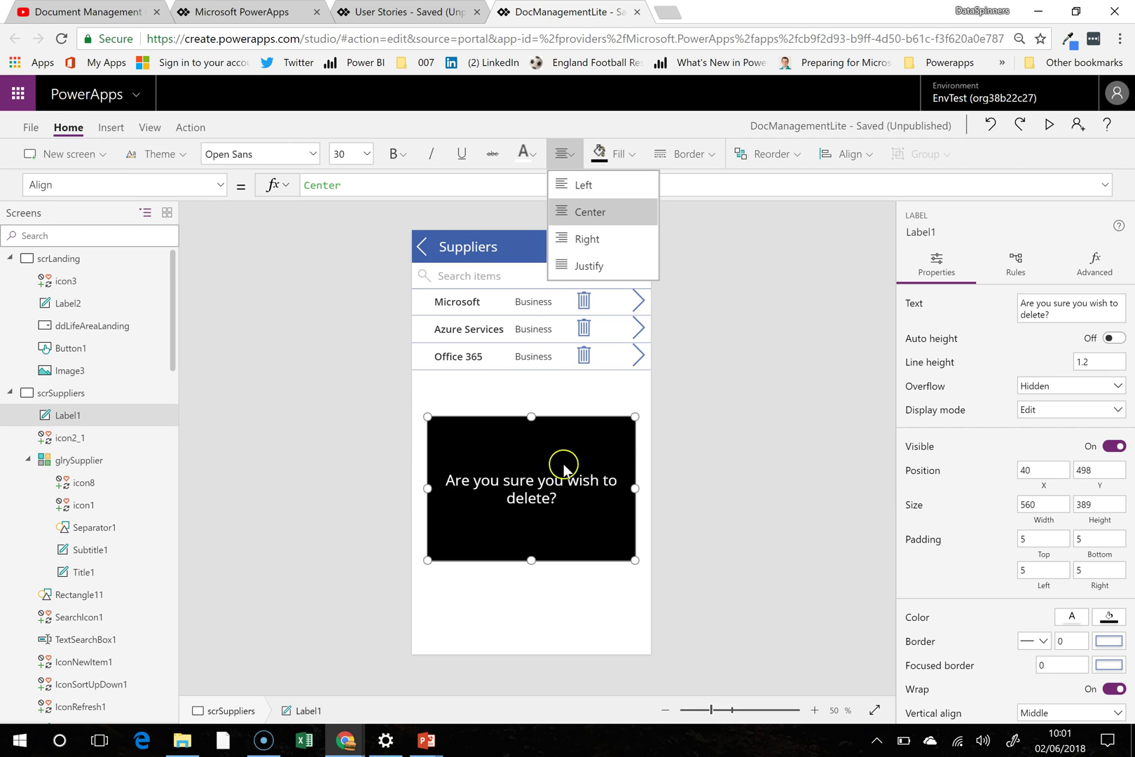
{"action": "left_click", "coordinate": [463, 543]}
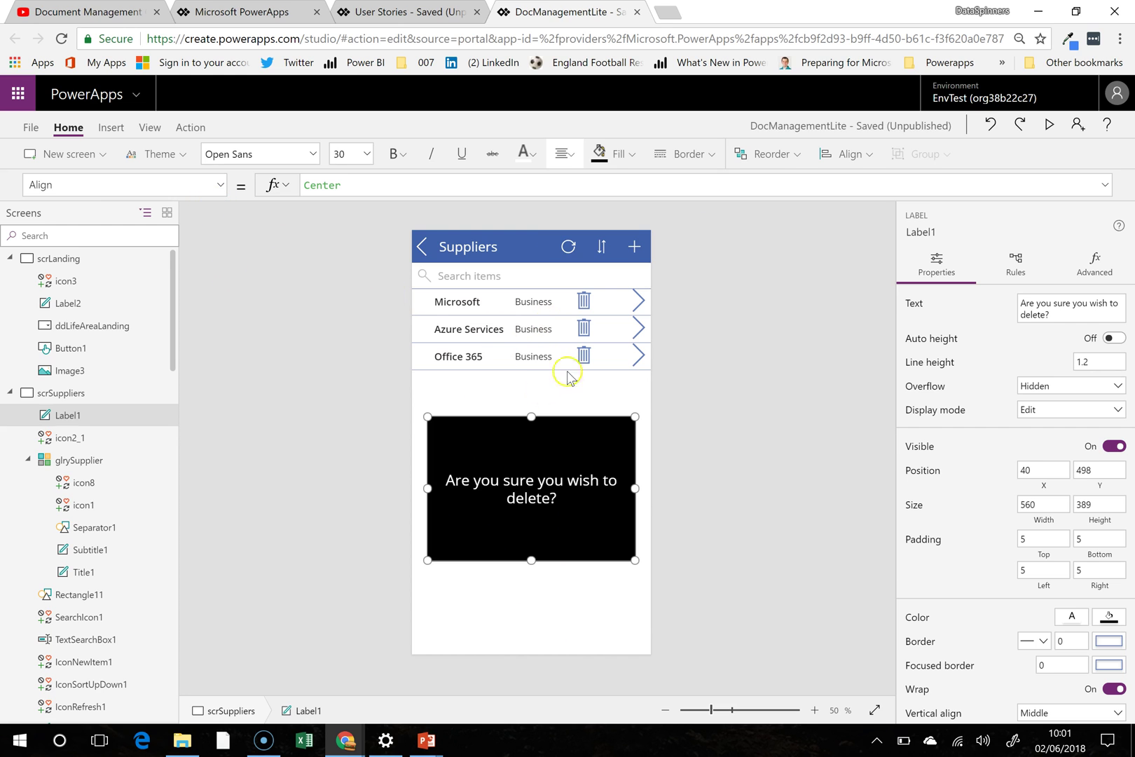
Step: Add a button about 218 by 61 over the black label at about X 64, Y 789, with OnSelect set to Set(GVAreYouSure,false)
{"action": "left_click", "coordinate": [111, 127]}
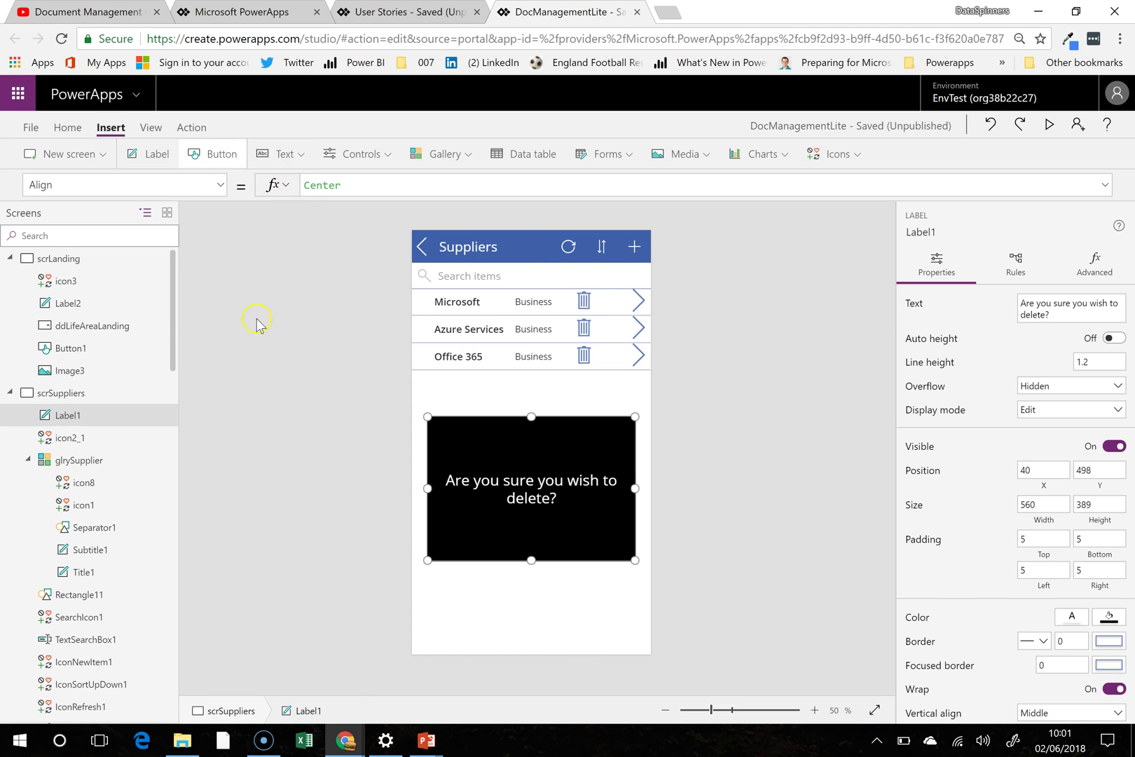
{"action": "left_click_drag", "start_coordinate": [502, 249], "coordinate": [516, 524]}
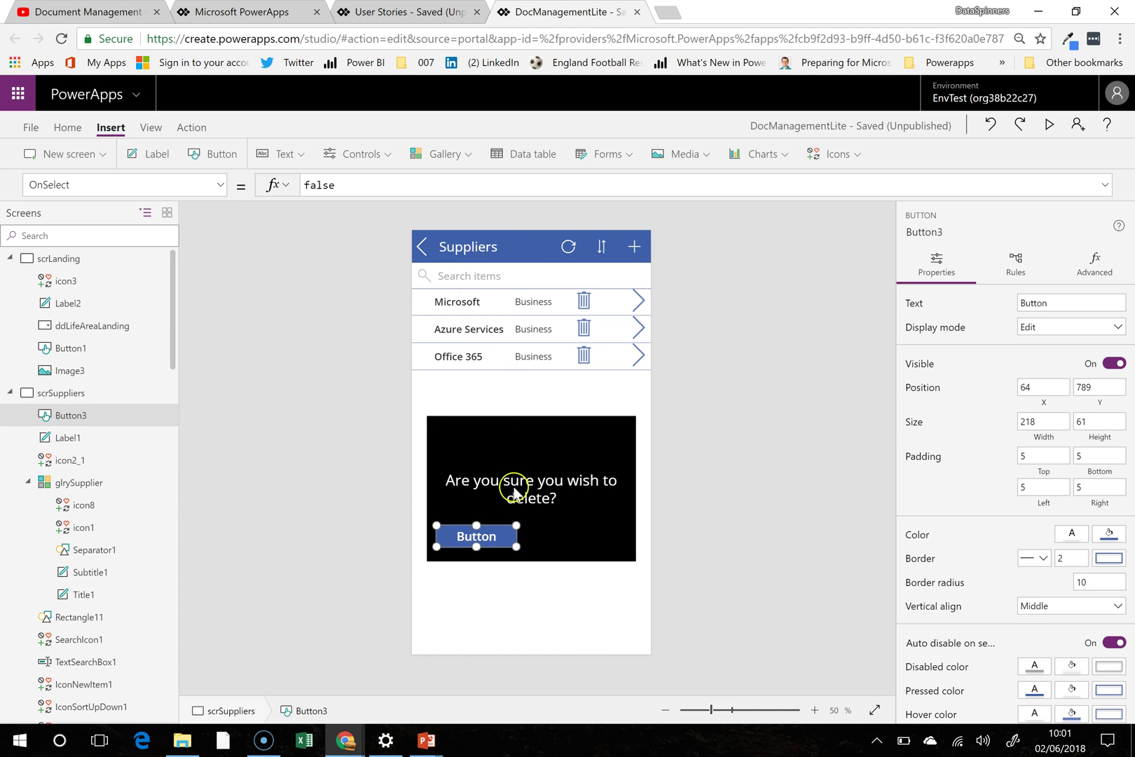
{"action": "left_click", "coordinate": [93, 185]}
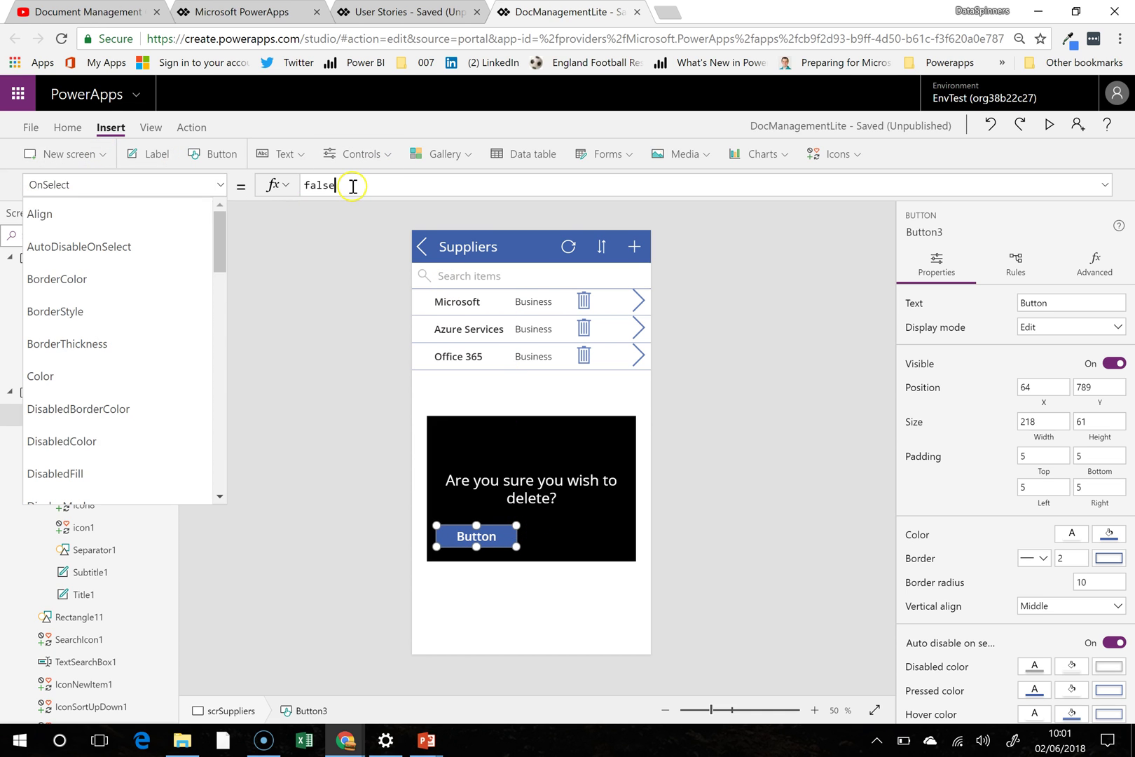
{"action": "left_click", "coordinate": [355, 186]}
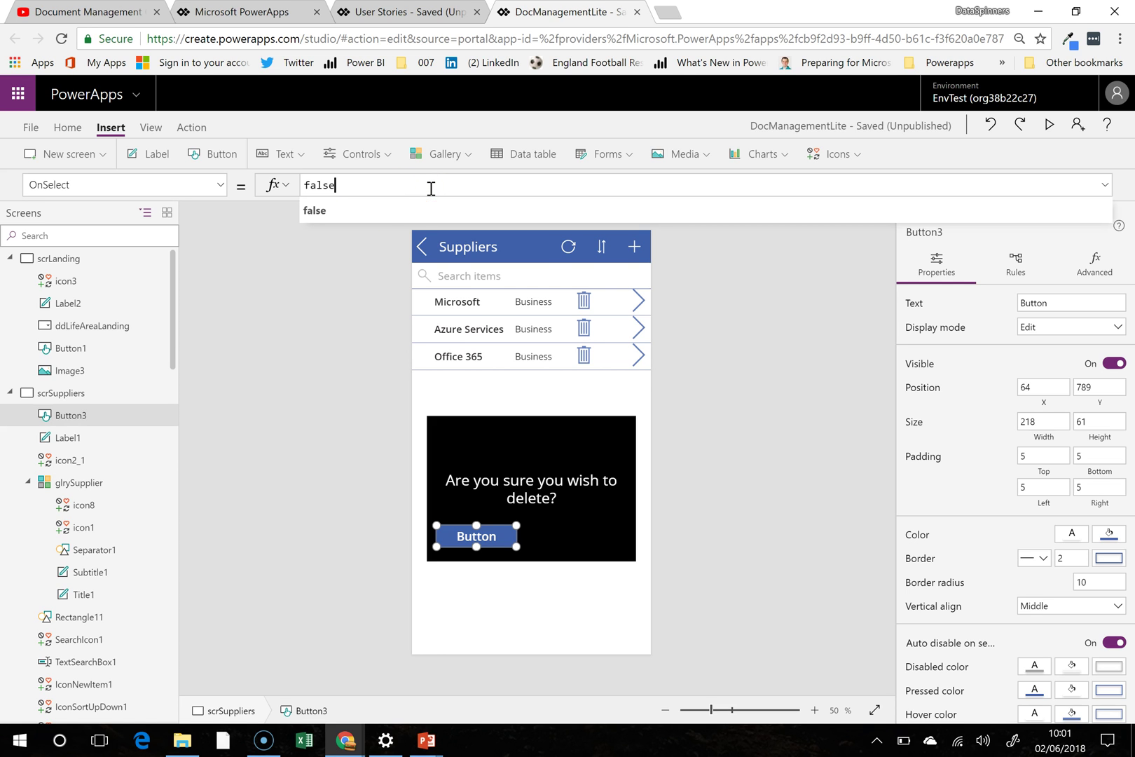
{"action": "key", "text": "BackSpace"}
{"action": "type", "text": "Set(GVAreYouSure"}
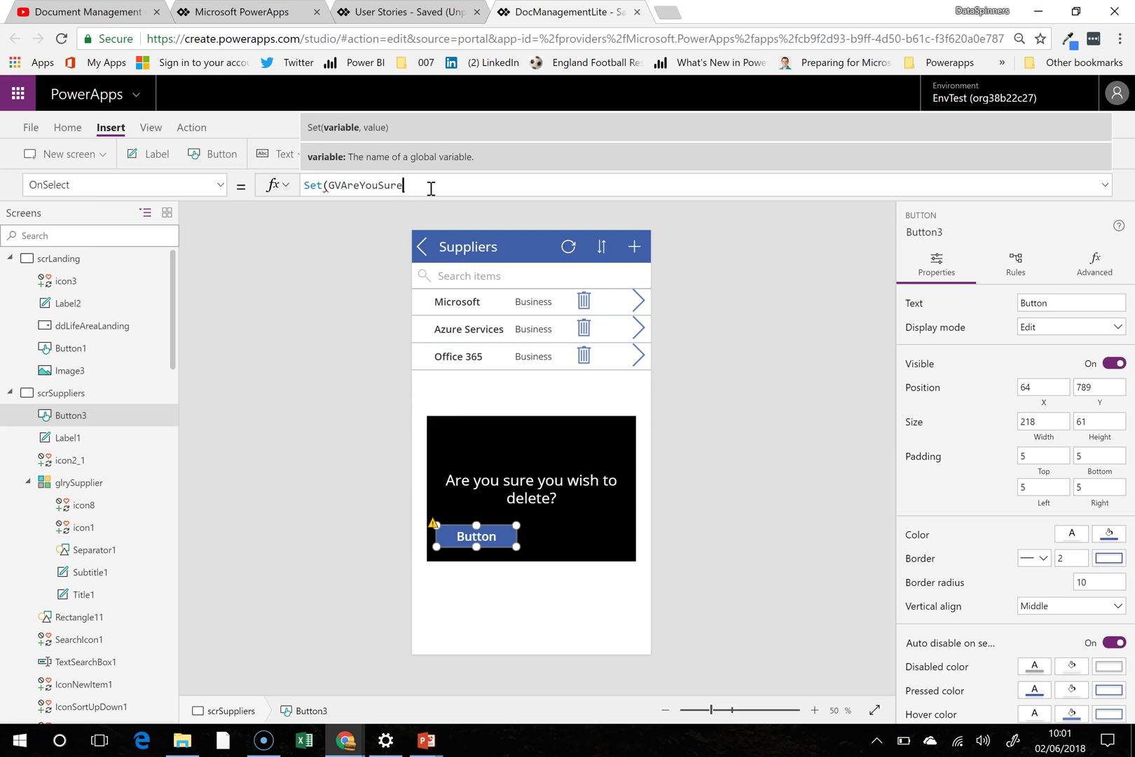
{"action": "type", "text": ",false"}
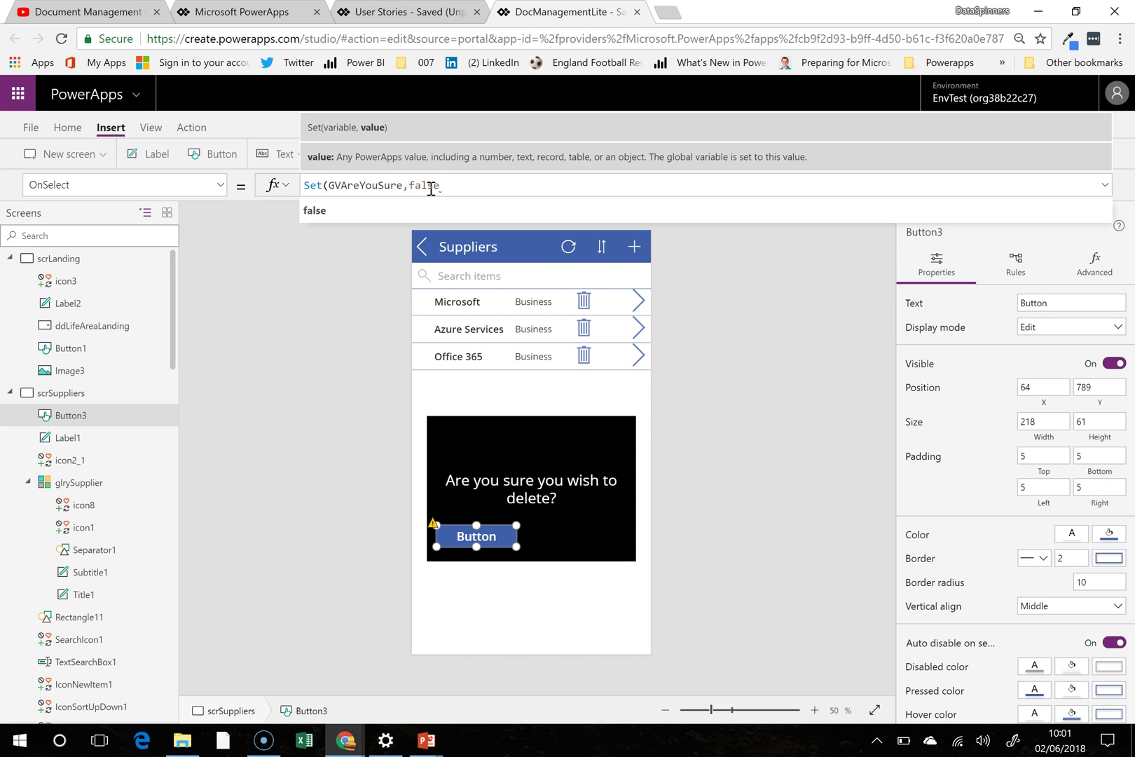
{"action": "type", "text": ")"}
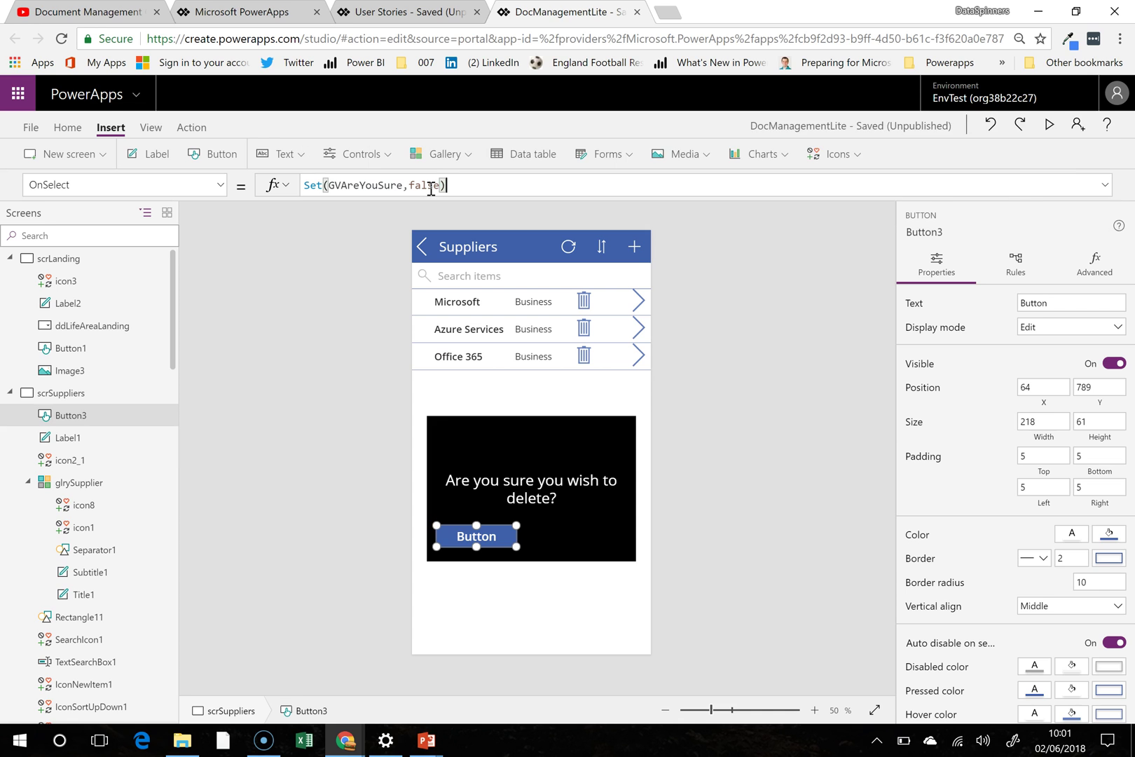
Step: Rename the variable in the new button's OnSelect formula to GVIsVisibleAreYouSure
{"action": "key", "text": "Left"}
{"action": "key", "text": "Left"}
{"action": "key", "text": "Left"}
{"action": "key", "text": "Left"}
{"action": "key", "text": "Left"}
{"action": "key", "text": "Left"}
{"action": "key", "text": "Left"}
{"action": "key", "text": "Left"}
{"action": "key", "text": "Left"}
{"action": "key", "text": "Left"}
{"action": "key", "text": "Left"}
{"action": "key", "text": "Left"}
{"action": "key", "text": "Left"}
{"action": "key", "text": "Left"}
{"action": "key", "text": "Left"}
{"action": "key", "text": "Left"}
{"action": "key", "text": "Left"}
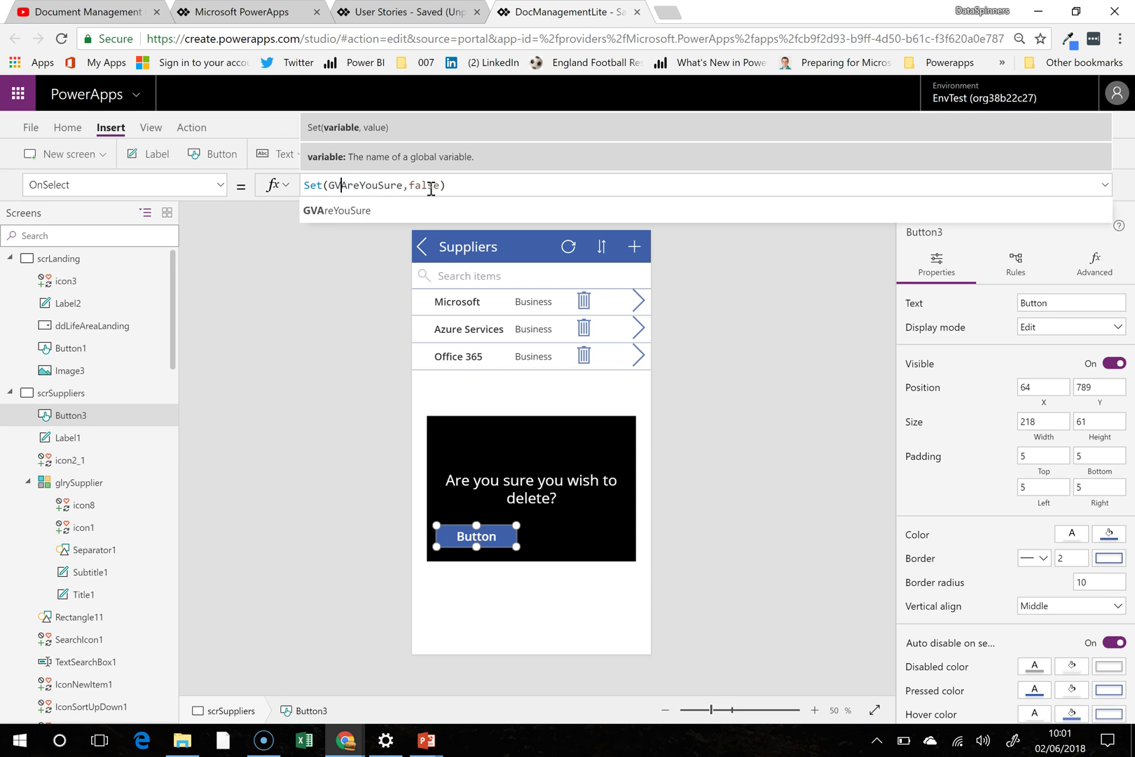
{"action": "type", "text": "Visible"}
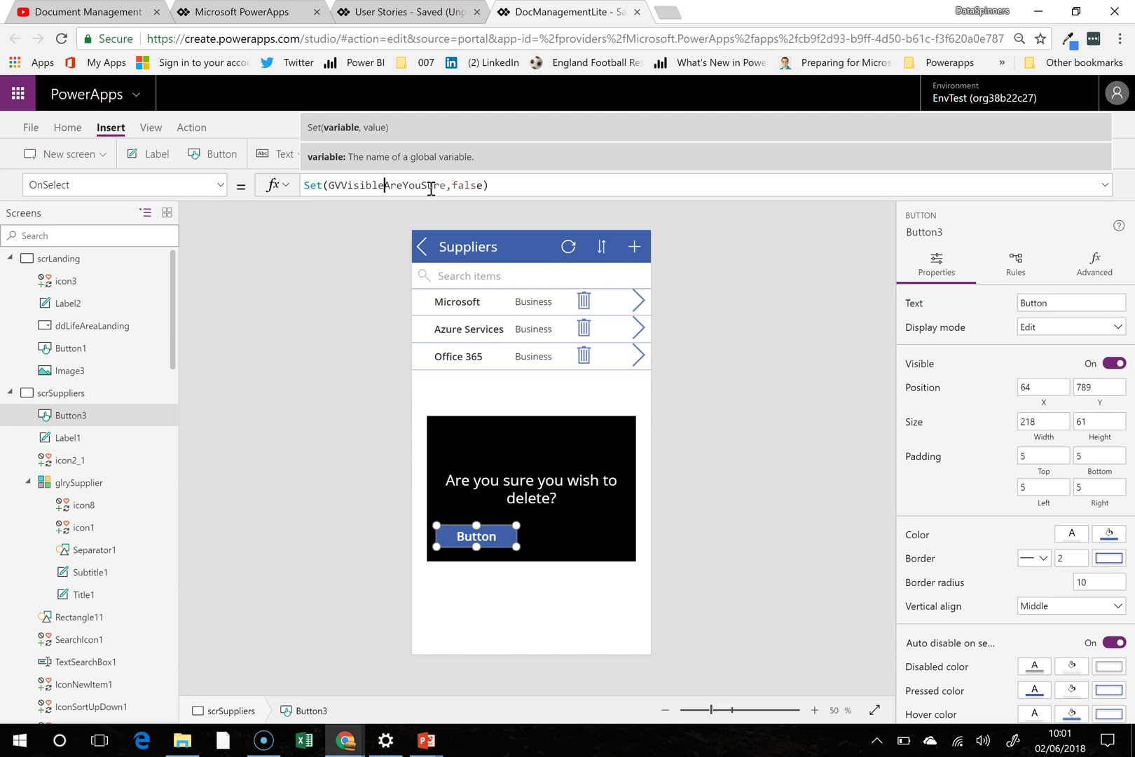
{"action": "key", "text": "Left"}
{"action": "type", "text": "Is"}
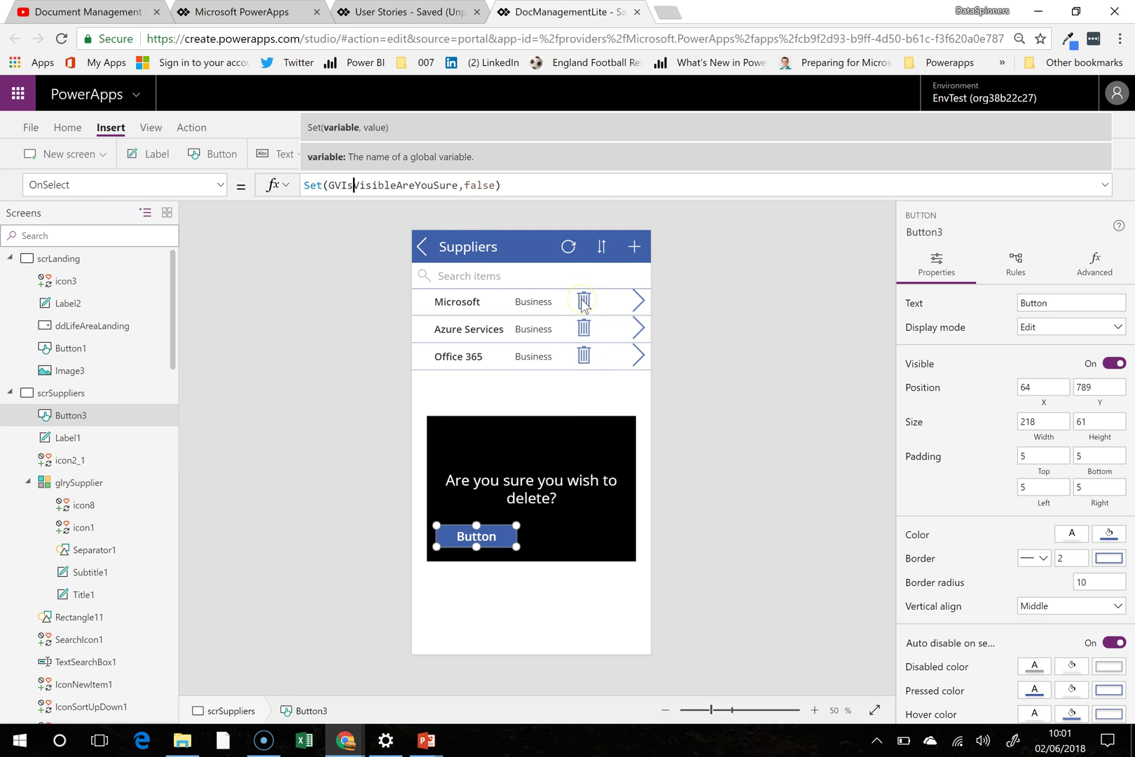
Step: Copy the button's OnSelect formula to the trash icon in glrySupplier and change it to Set(GVIsVisibleAreYouSure,true)
{"action": "triple_click", "coordinate": [517, 184]}
{"action": "key", "text": "ctrl+c"}
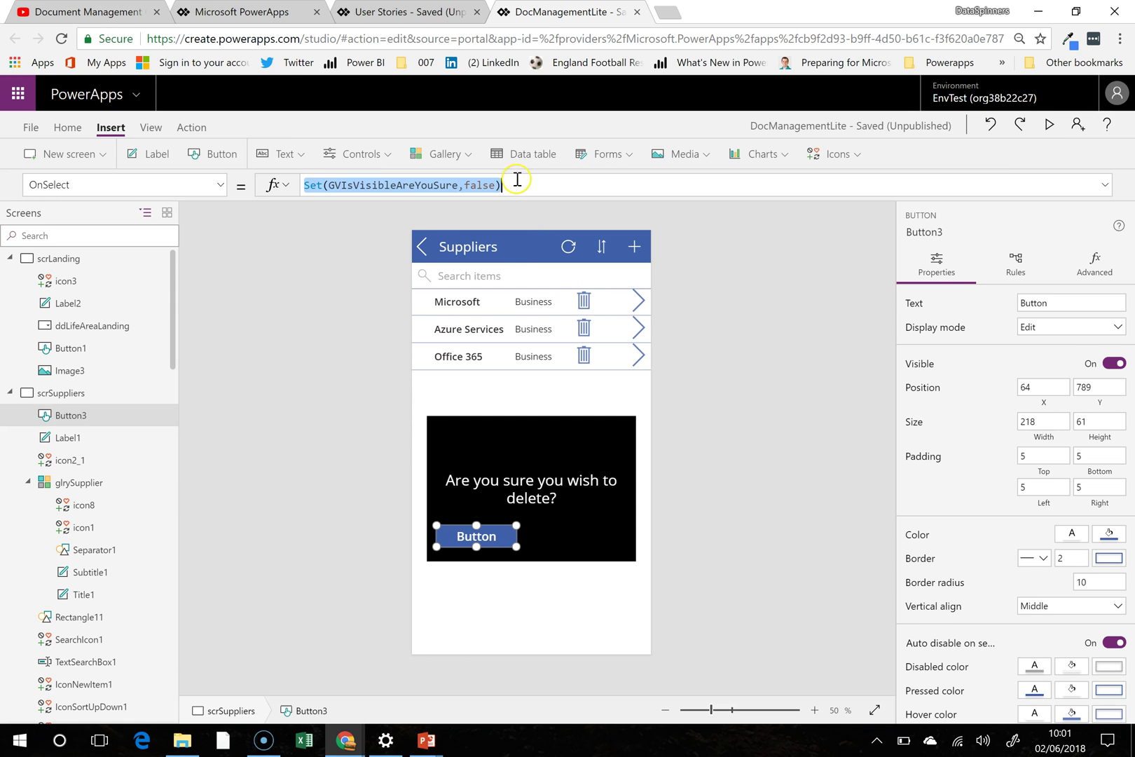
{"action": "left_click", "coordinate": [581, 301]}
{"action": "left_click_drag", "start_coordinate": [429, 186], "coordinate": [232, 185]}
{"action": "key", "text": "ctrl+v"}
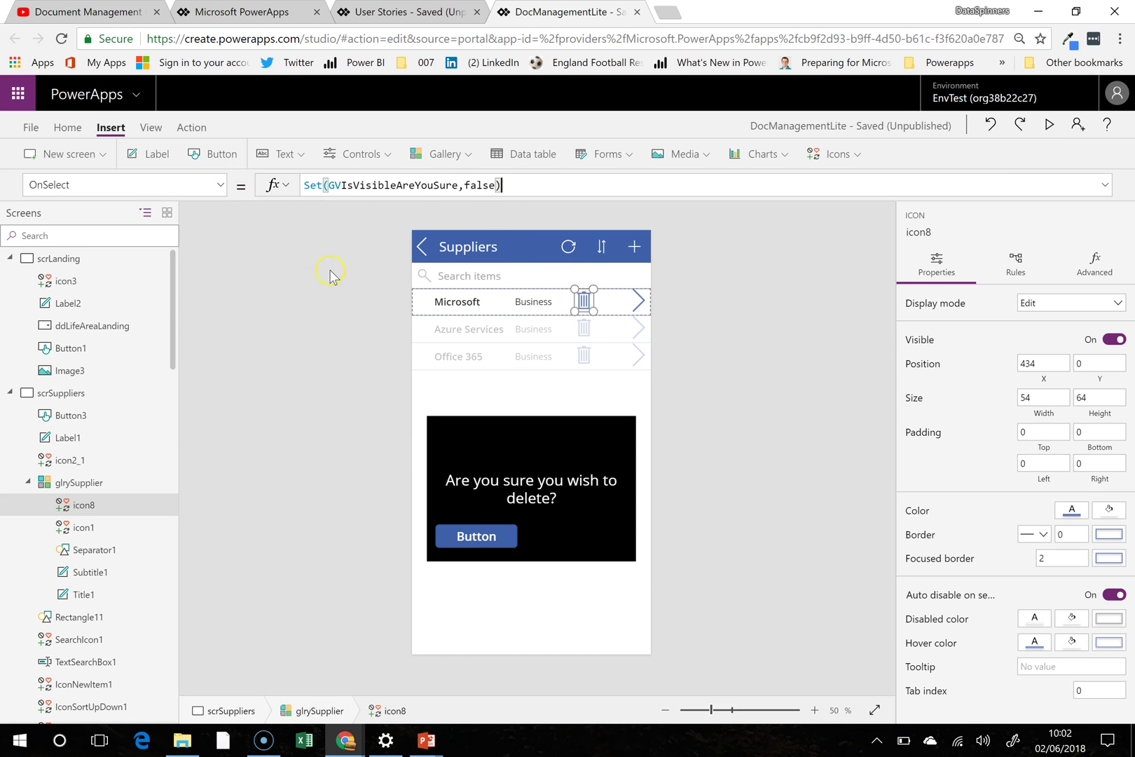
{"action": "double_click", "coordinate": [476, 184]}
{"action": "type", "text": "ture"}
{"action": "key", "text": "BackSpace"}
{"action": "key", "text": "BackSpace"}
{"action": "key", "text": "BackSpace"}
{"action": "type", "text": "re"}
{"action": "type", "text": "="}
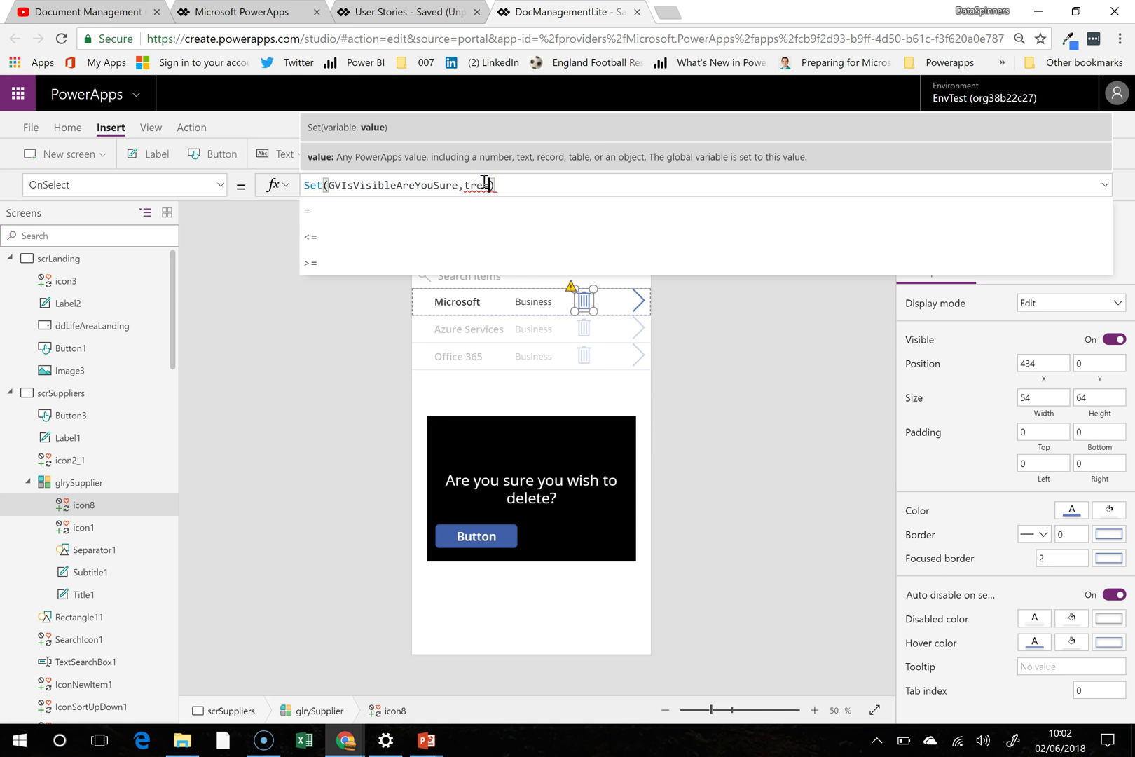
{"action": "key", "text": "BackSpace"}
{"action": "key", "text": "BackSpace"}
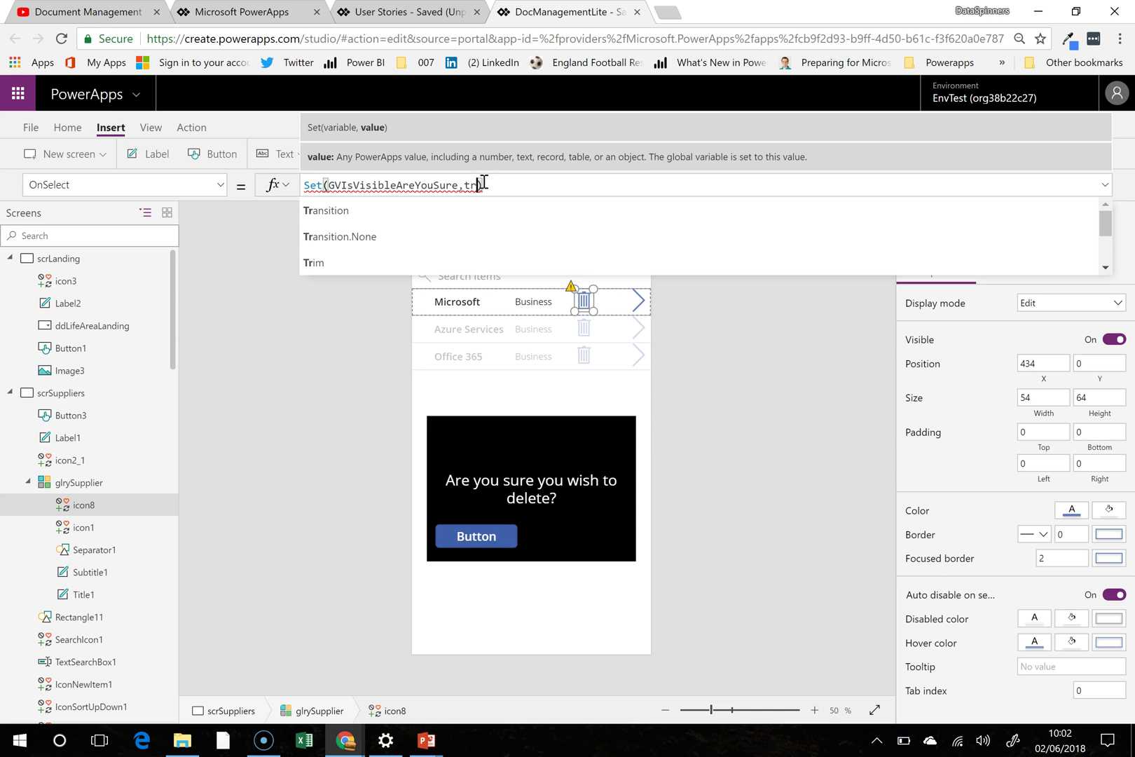
{"action": "type", "text": "ue"}
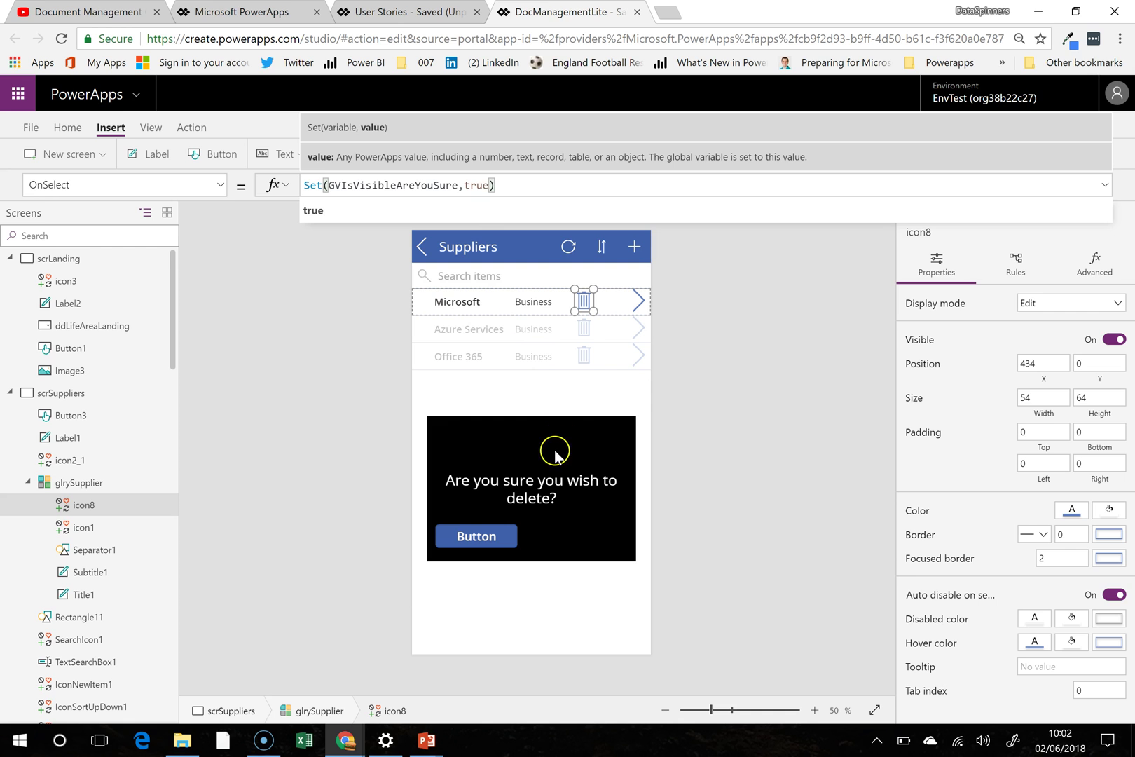
Step: Set the Text property of the button on the black confirmation label to "No"
{"action": "left_click", "coordinate": [490, 540]}
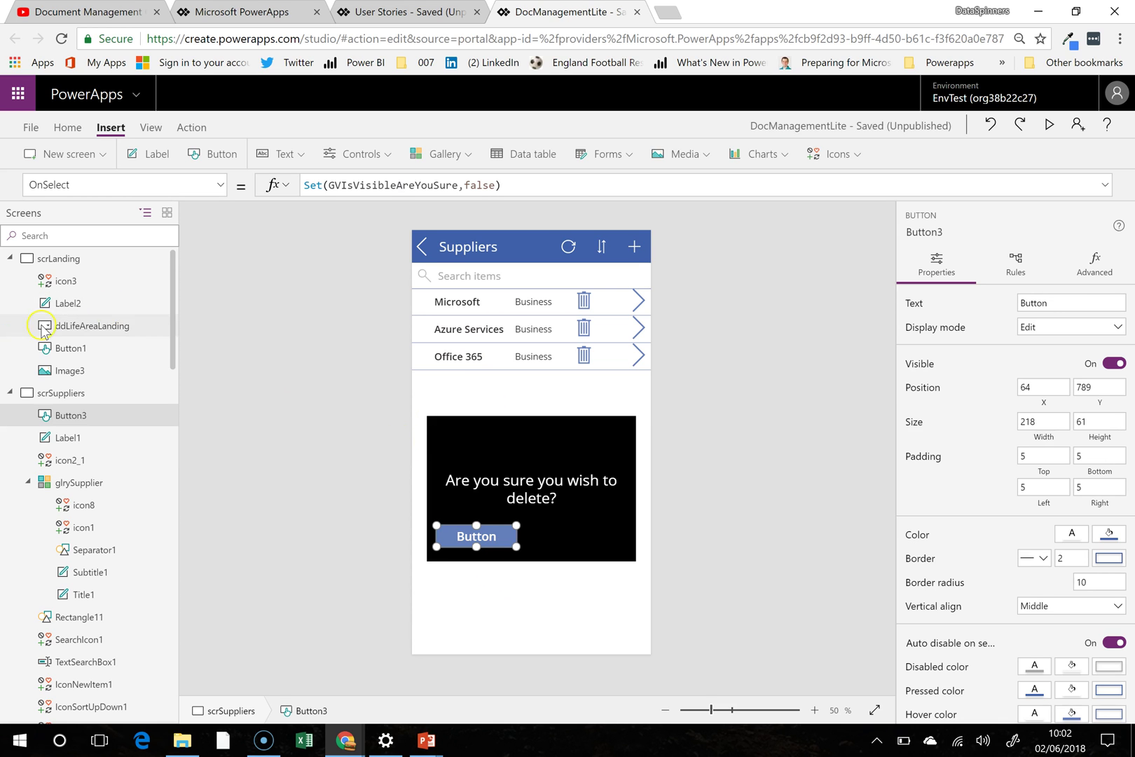
{"action": "left_click", "coordinate": [96, 184]}
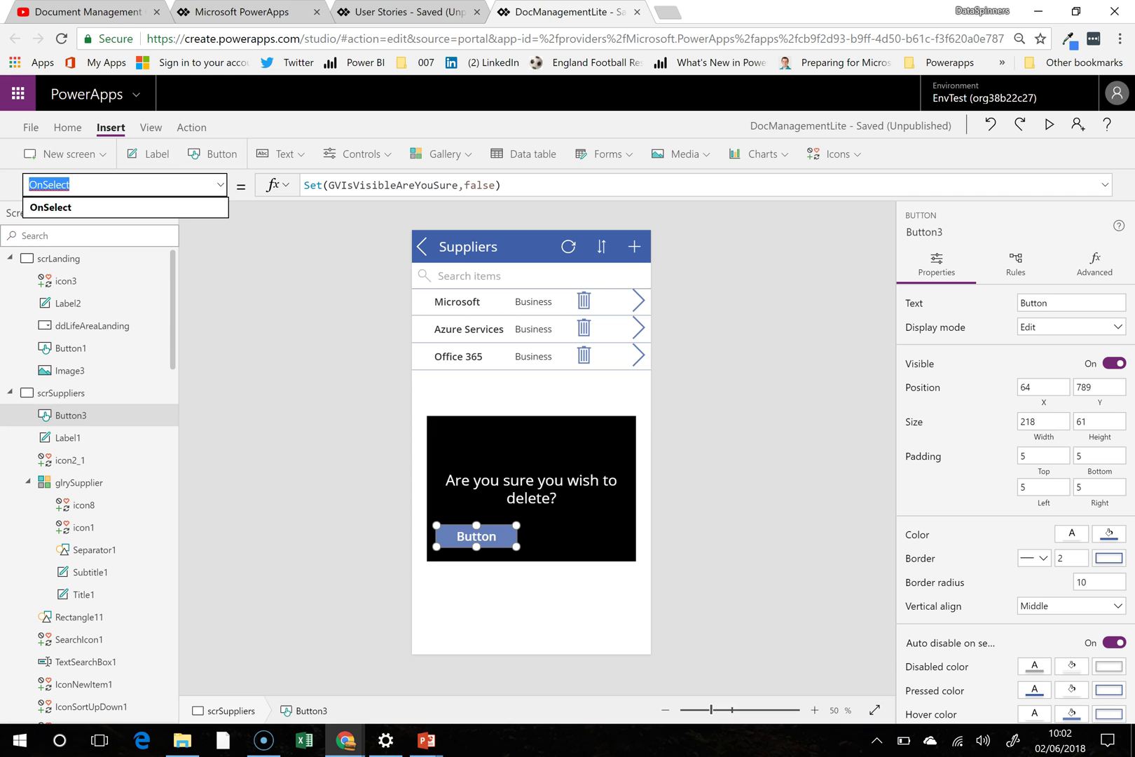
{"action": "type", "text": "Text"}
{"action": "key", "text": "Return"}
{"action": "double_click", "coordinate": [331, 186]}
{"action": "type", "text": "No"}
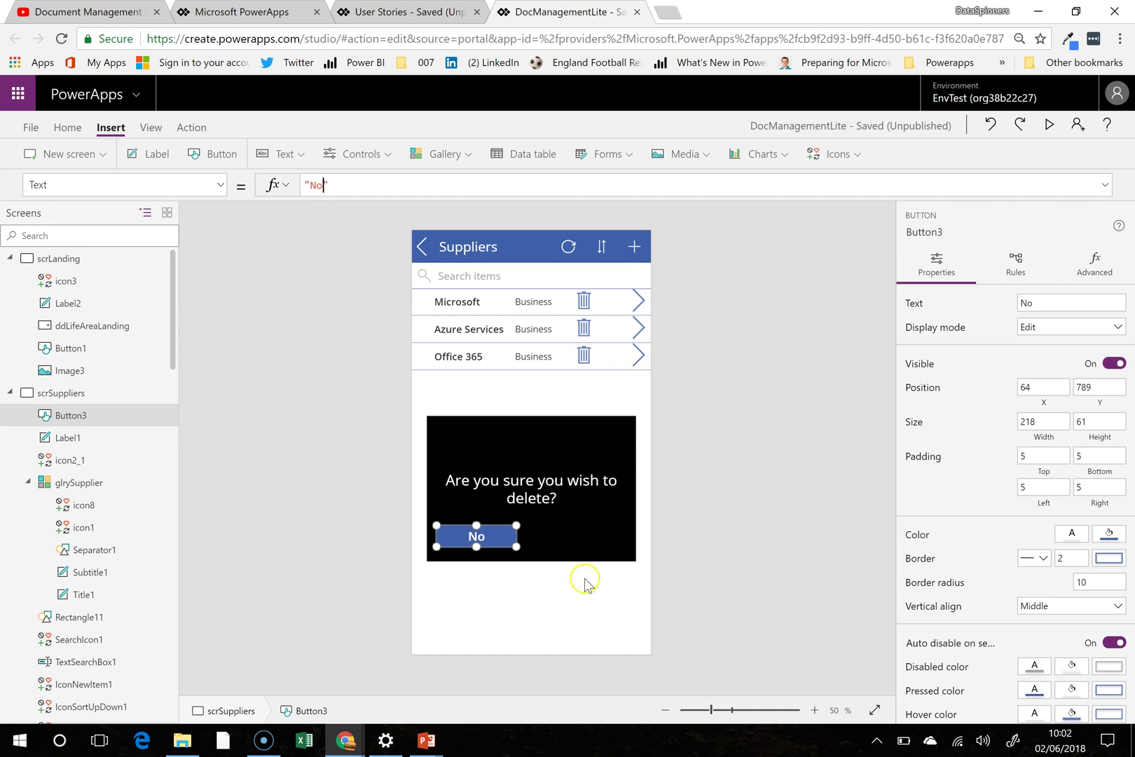
{"action": "left_click", "coordinate": [580, 538]}
{"action": "left_click", "coordinate": [503, 536]}
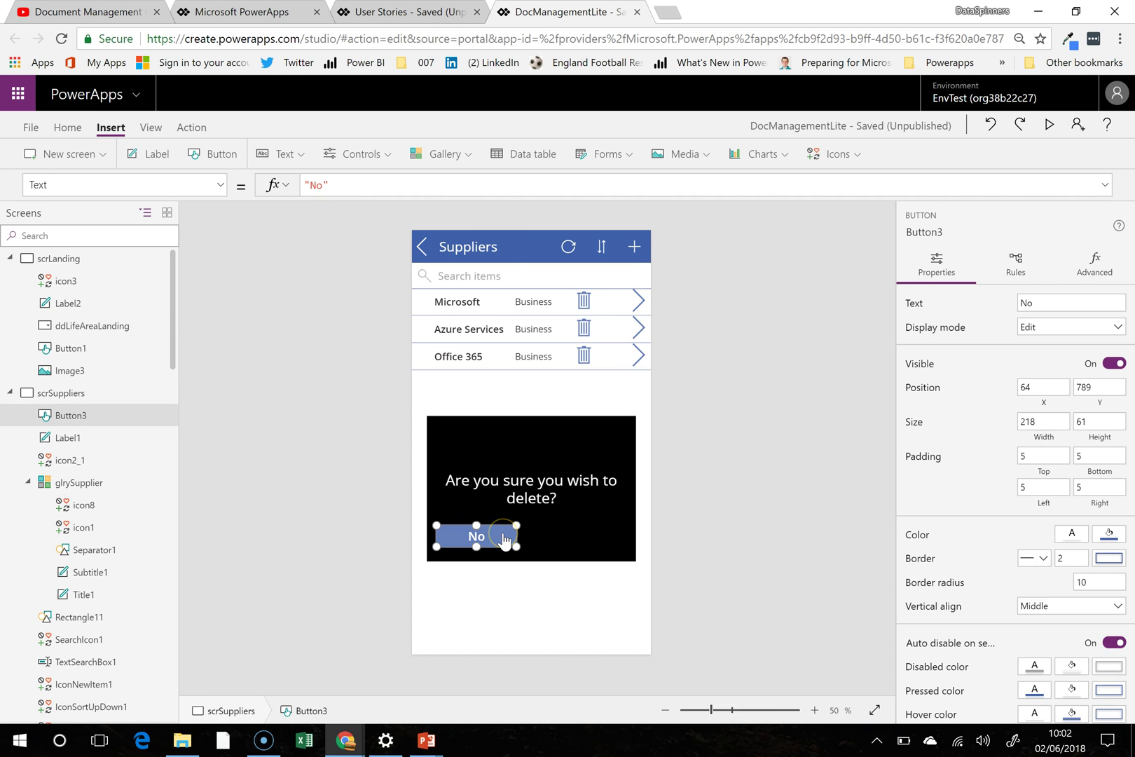
Step: Duplicate the No button and place the copy beside it on the black delete confirmation box
{"action": "key", "text": "ctrl+c"}
{"action": "key", "text": "ctrl+v"}
{"action": "left_click_drag", "start_coordinate": [494, 249], "coordinate": [604, 522]}
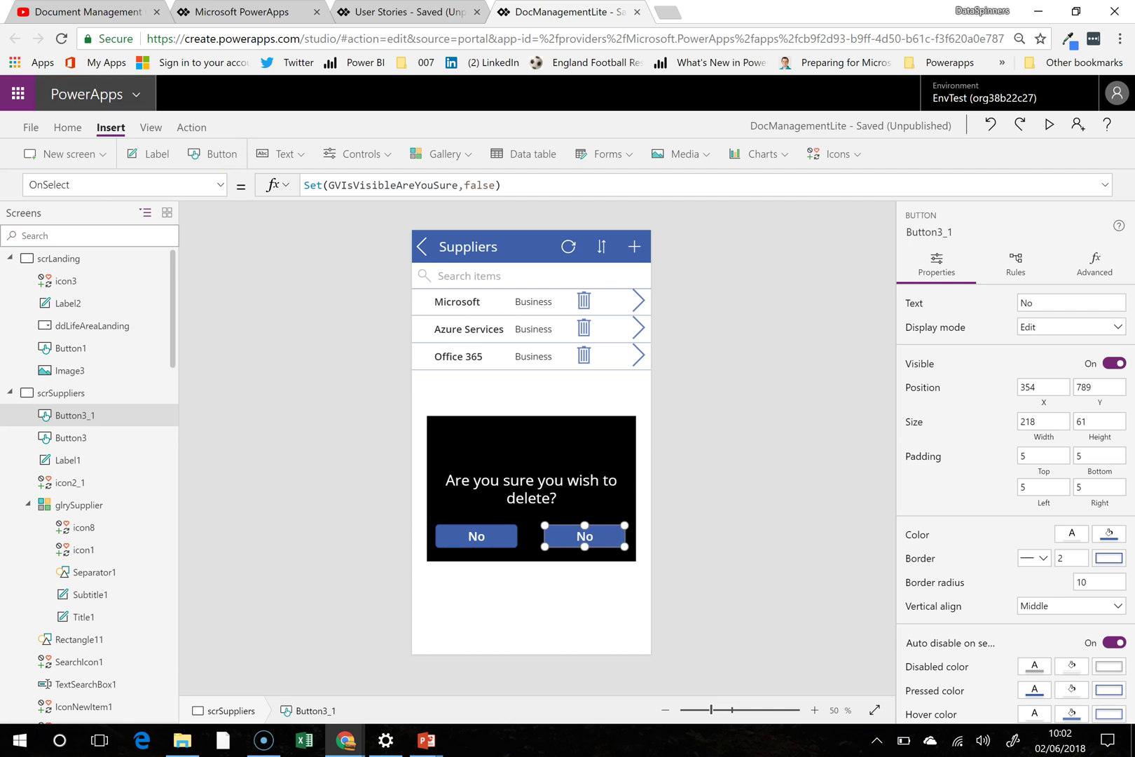
Step: Set the copied button's Text property to "Yes"
{"action": "left_click", "coordinate": [86, 186]}
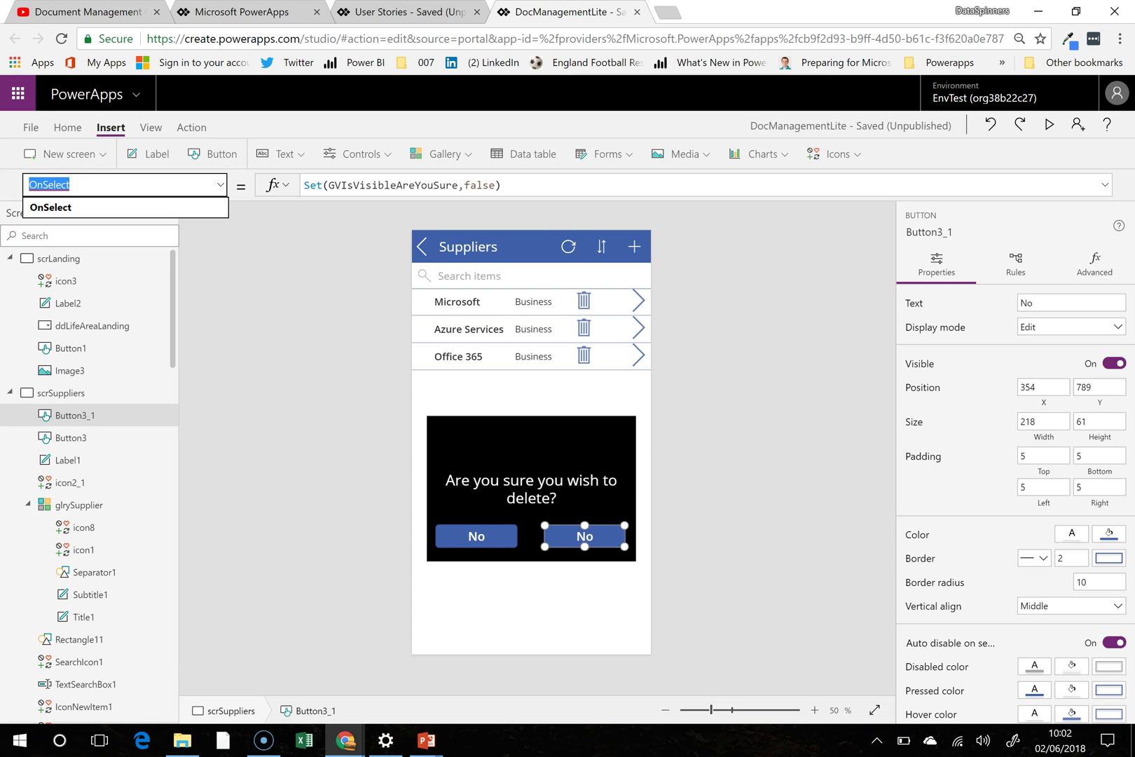
{"action": "type", "text": "Text"}
{"action": "key", "text": "Return"}
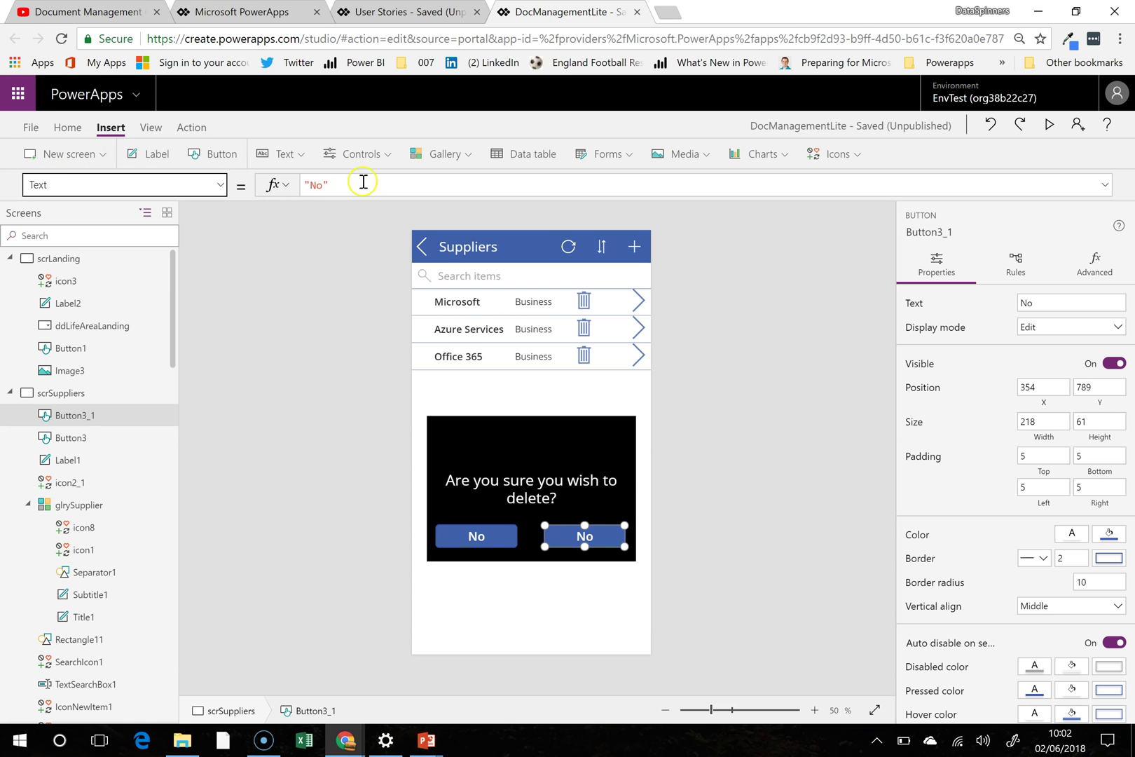
{"action": "double_click", "coordinate": [317, 185]}
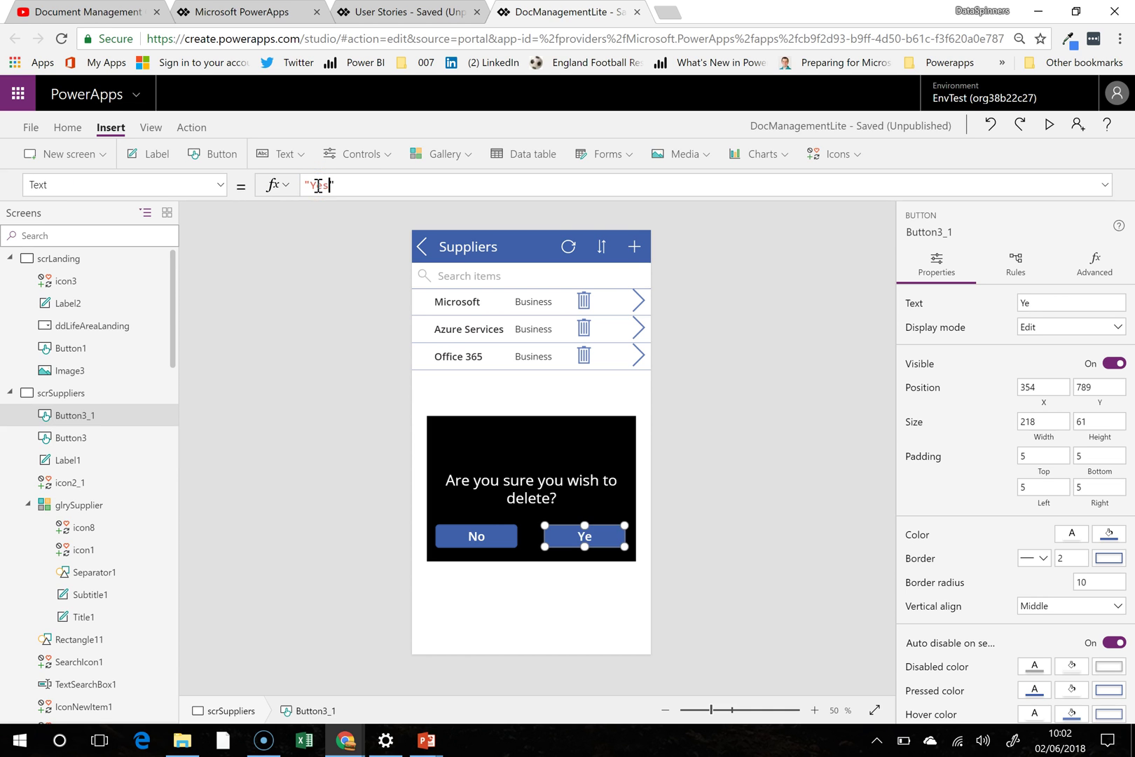
{"action": "left_click", "coordinate": [544, 457]}
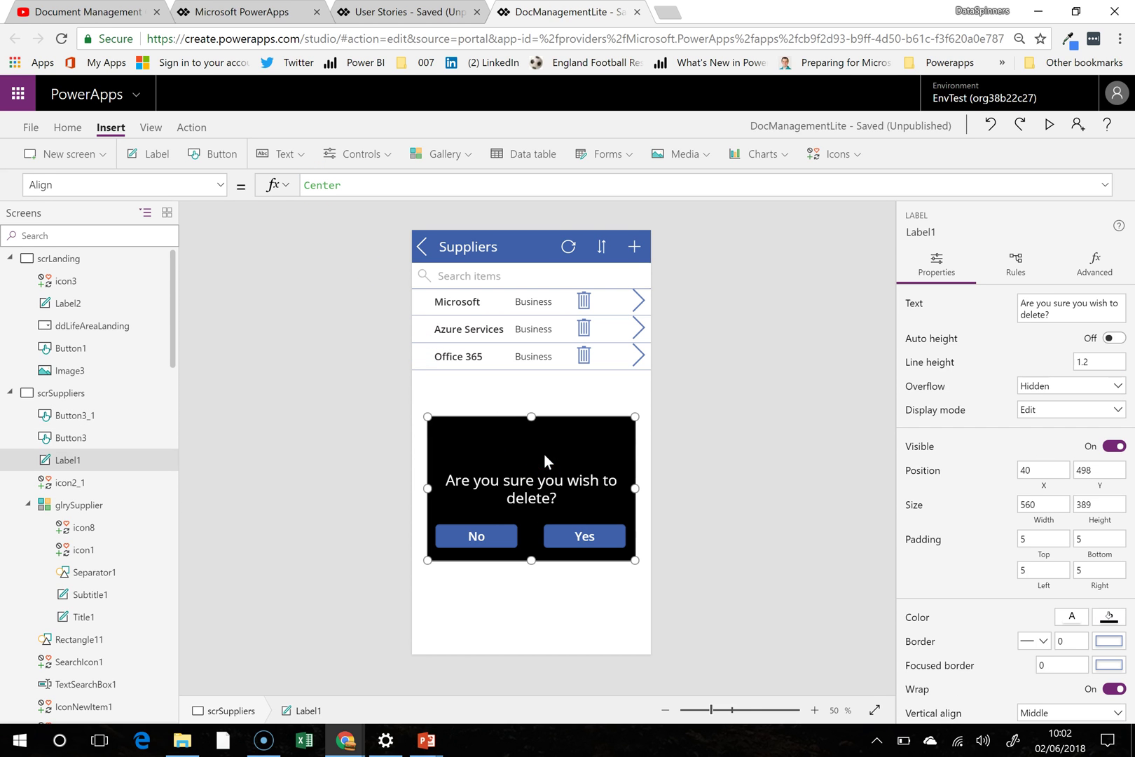
Step: Add Remove(glrySupplier.Selected); ahead of the Set call in the Yes button's OnSelect formula
{"action": "left_click", "coordinate": [589, 538]}
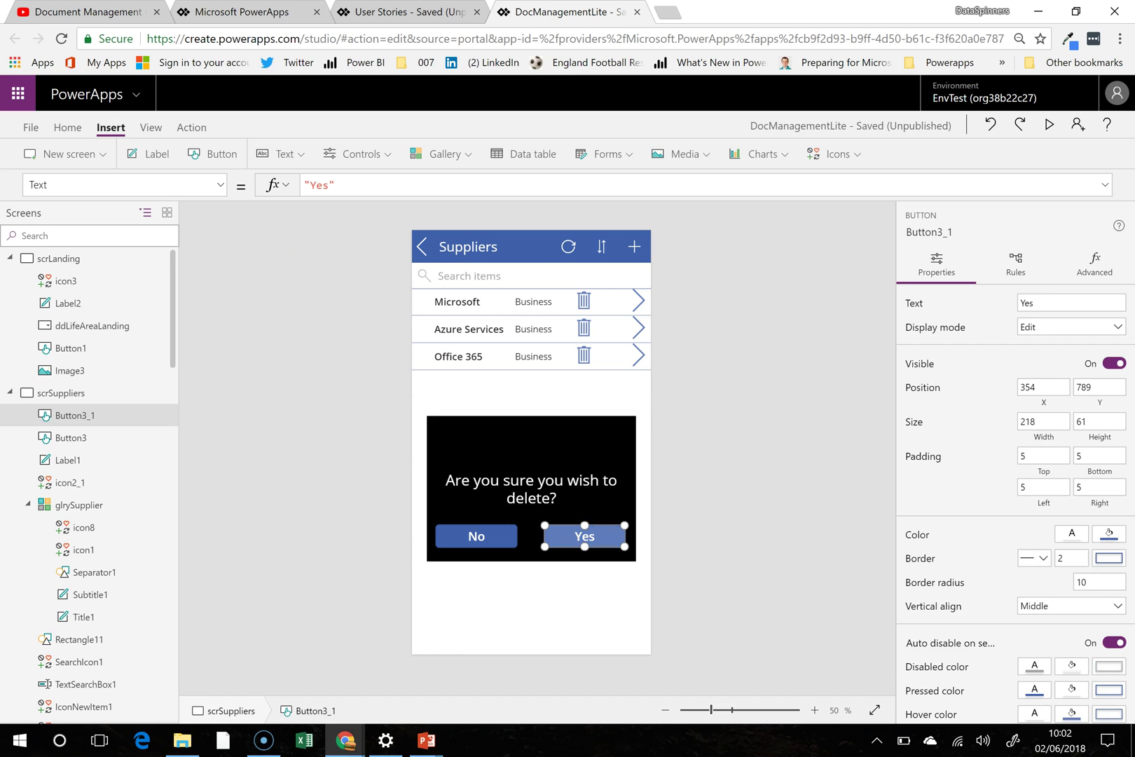
{"action": "left_click", "coordinate": [33, 180]}
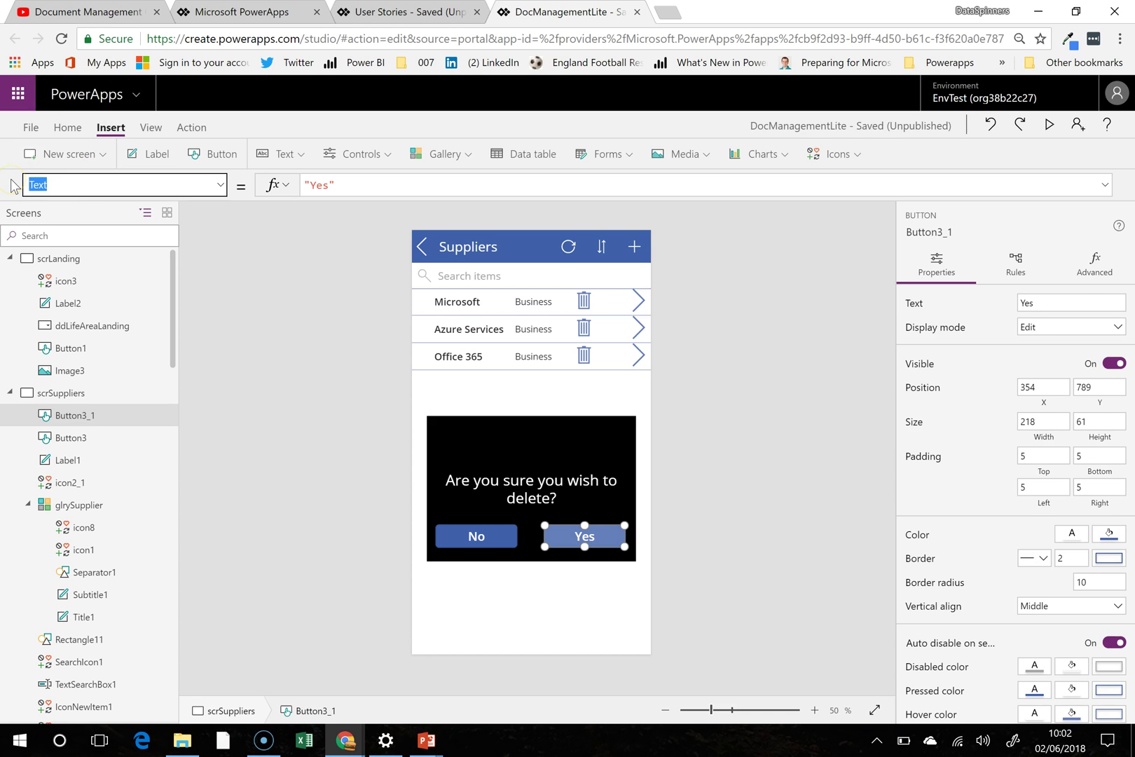
{"action": "type", "text": "OnSelect"}
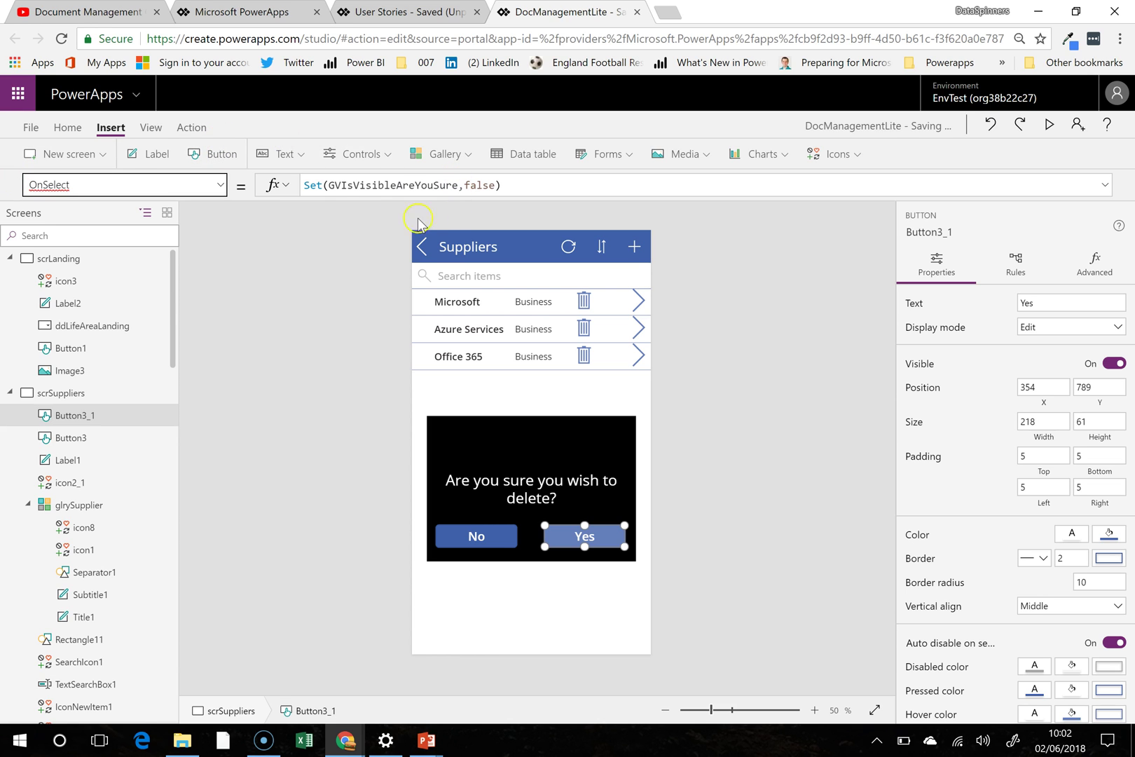
{"action": "left_click", "coordinate": [305, 186]}
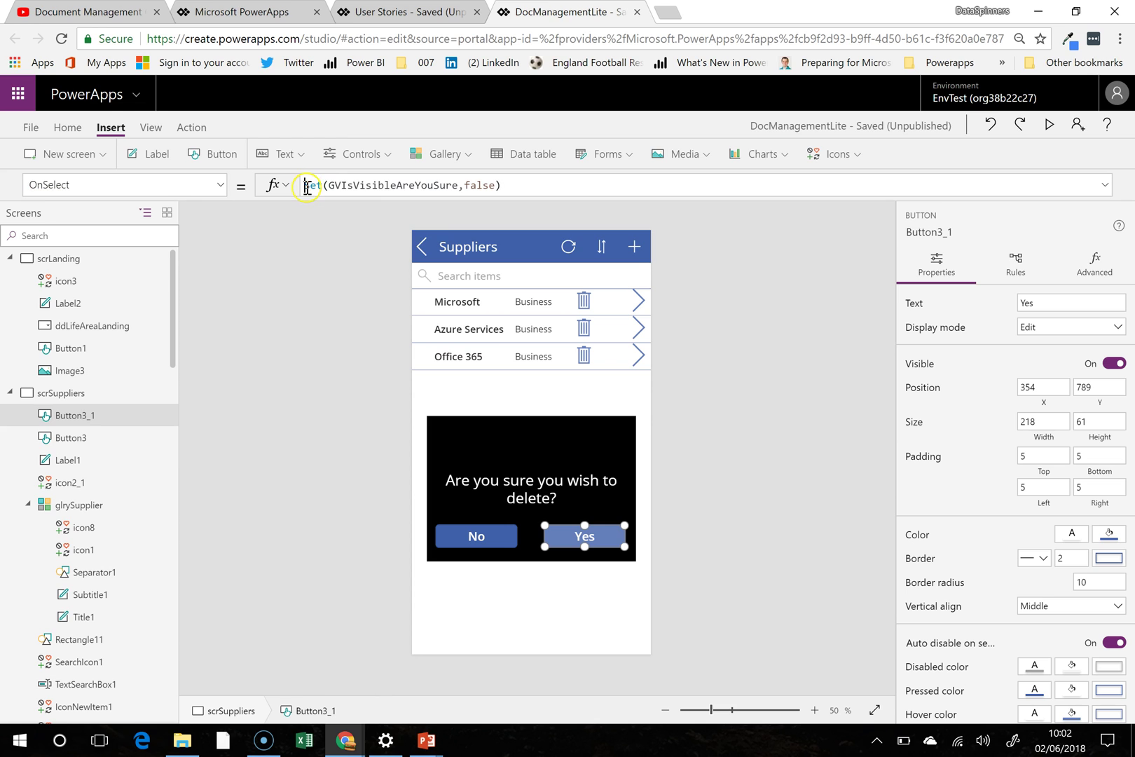
{"action": "type", "text": "Remove"}
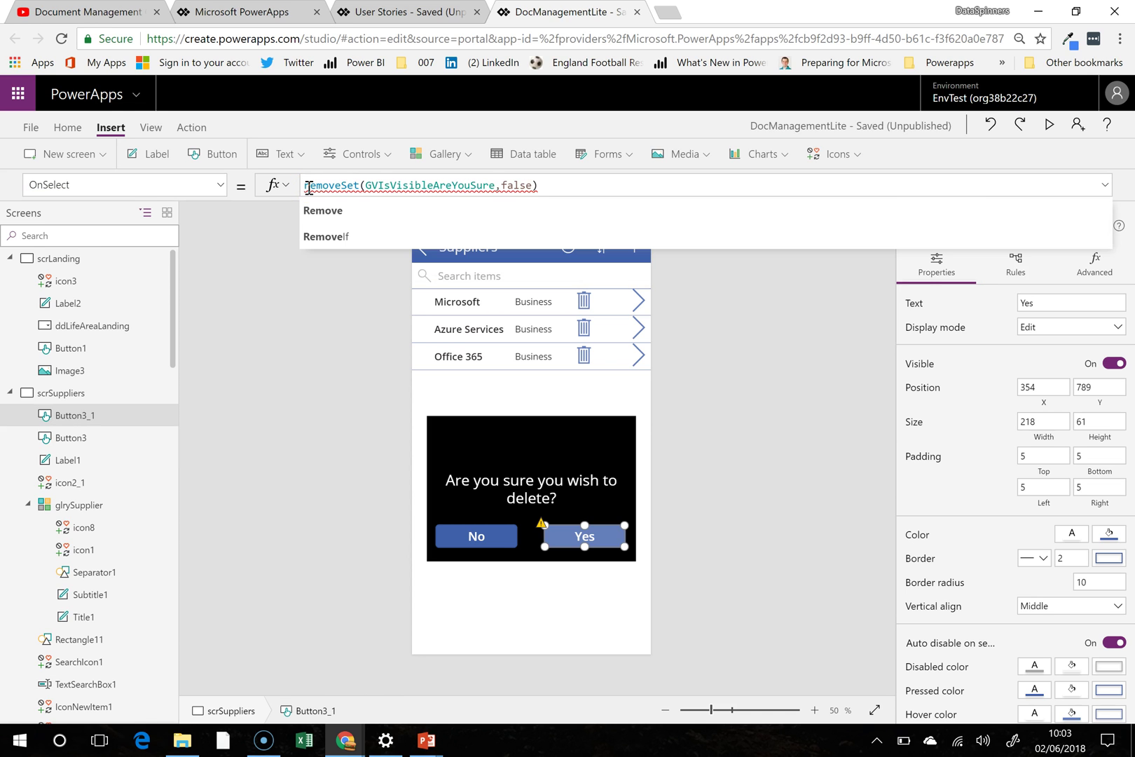
{"action": "type", "text": "("}
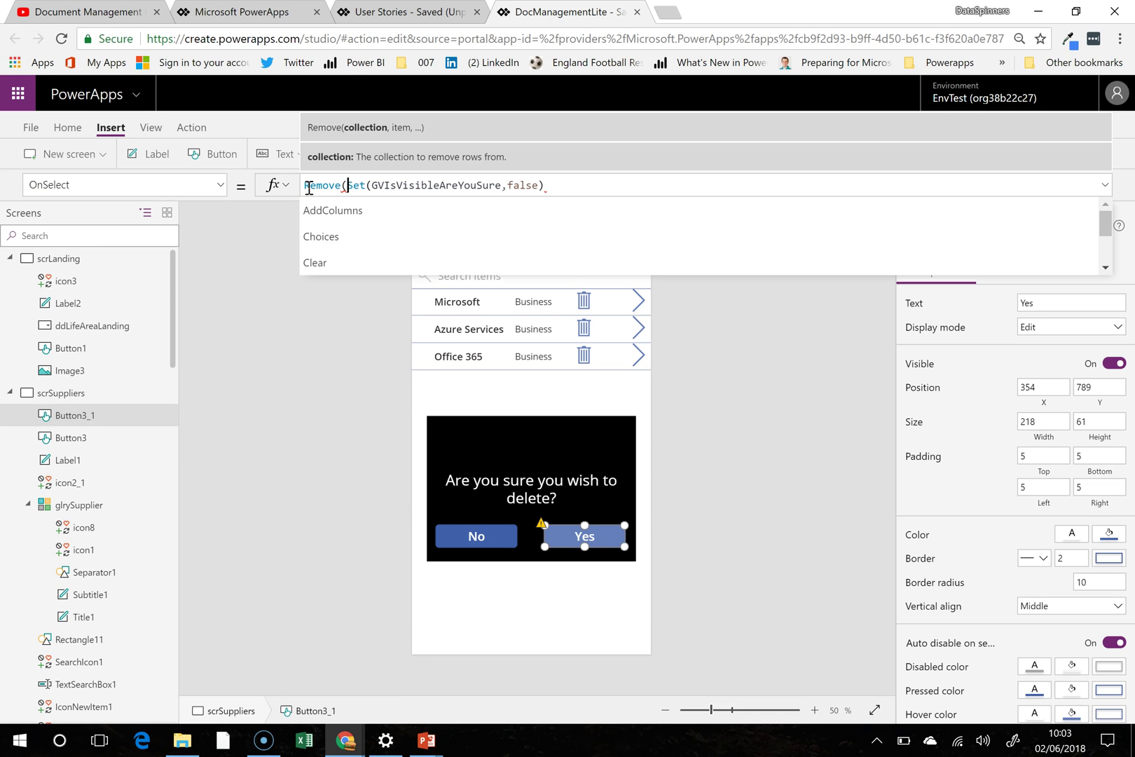
{"action": "type", "text": "glry"}
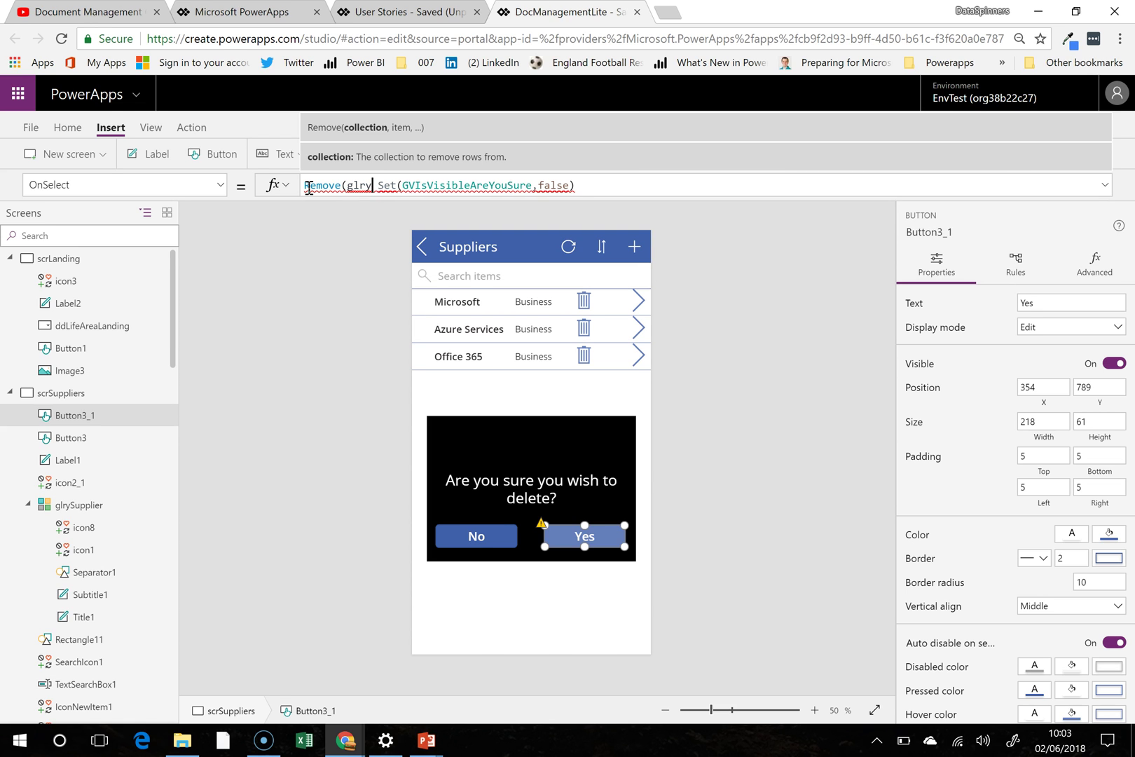
{"action": "left_click", "coordinate": [363, 263]}
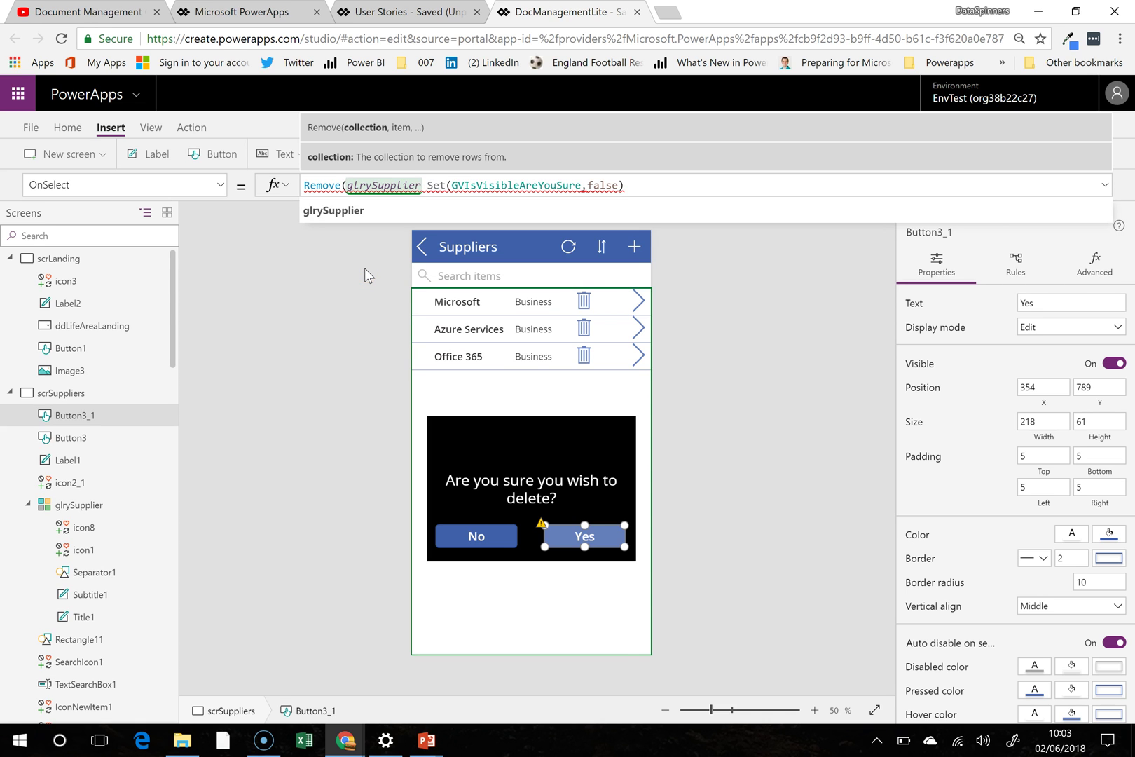
{"action": "type", "text": ".sel"}
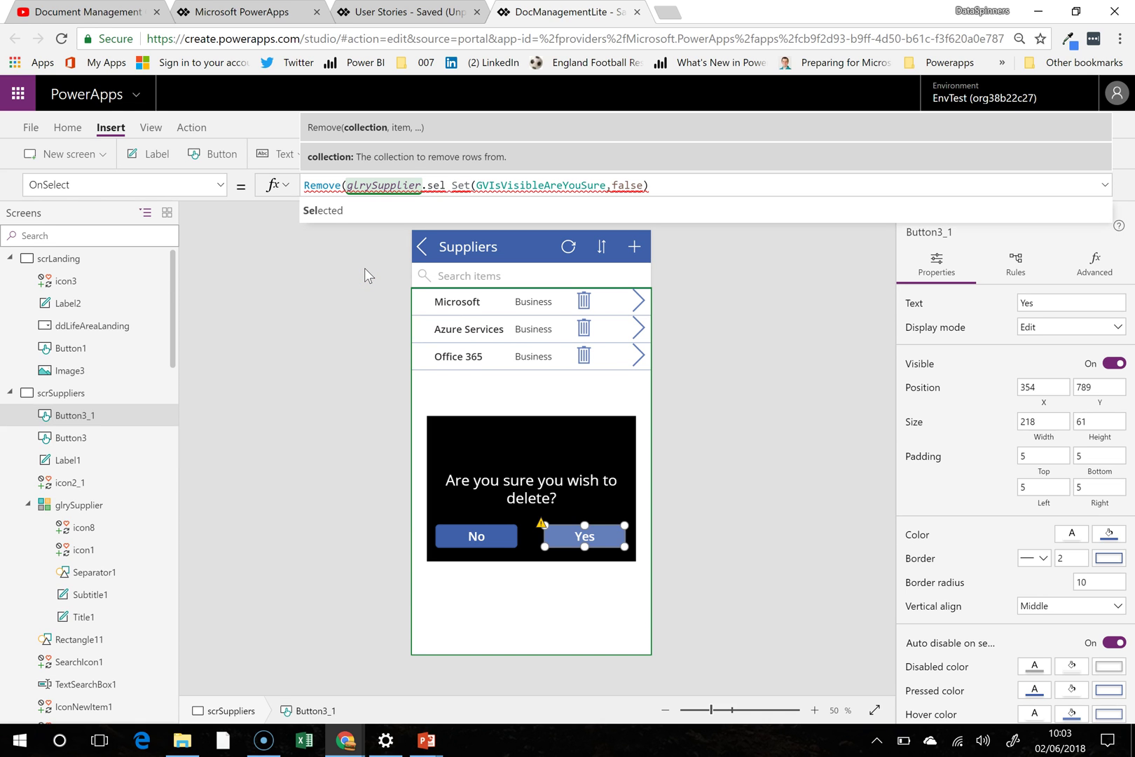
{"action": "key", "text": "Tab"}
{"action": "type", "text": ");"}
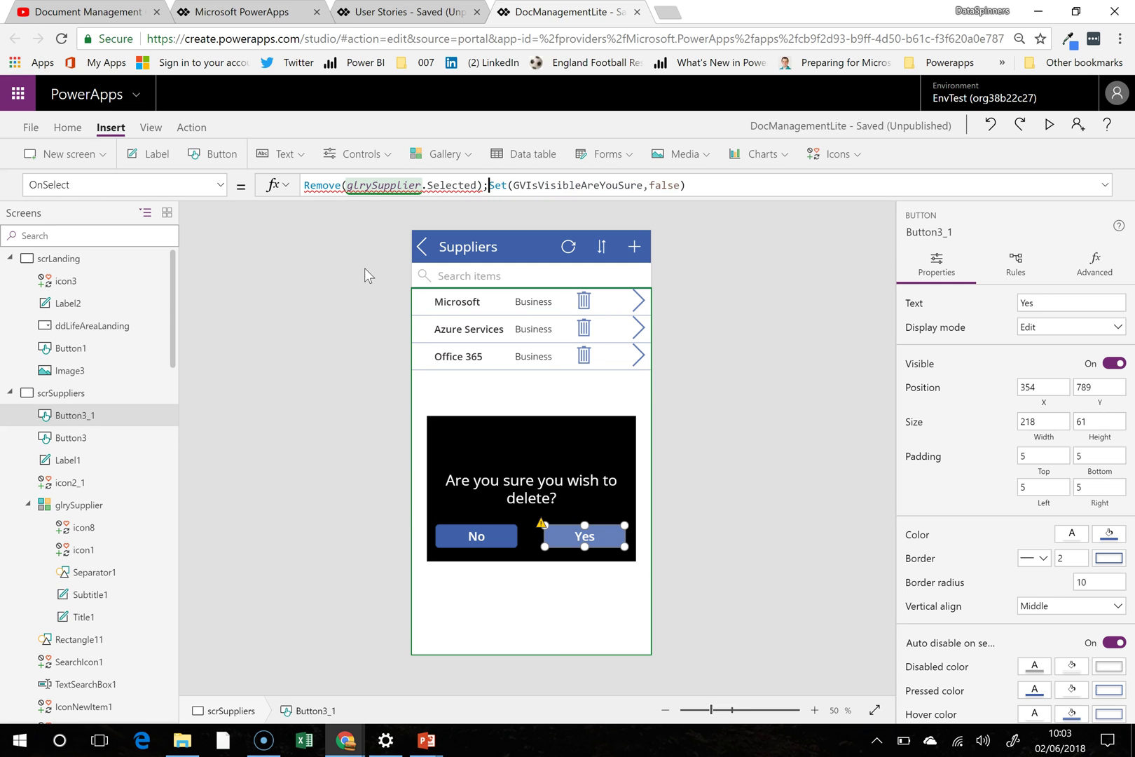
Step: Insert Suppliers as the first argument of the Yes button's Remove call, before glrySupplier.Selected
{"action": "left_click", "coordinate": [479, 185]}
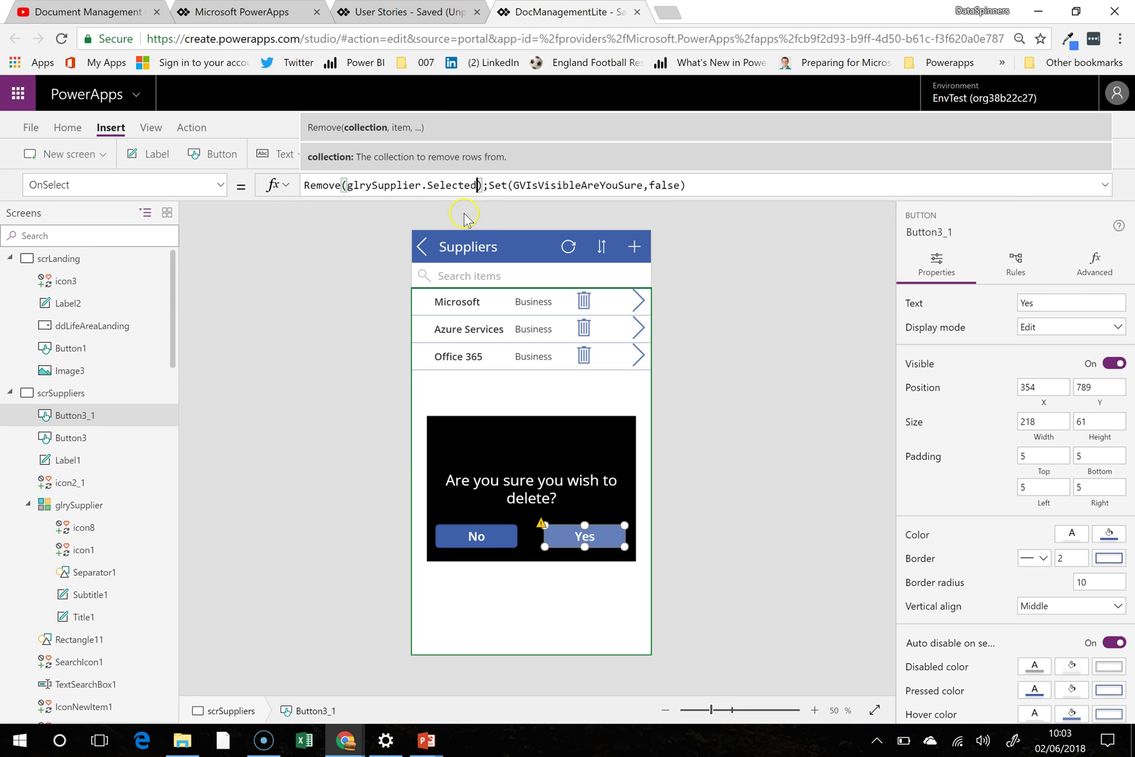
{"action": "left_click", "coordinate": [427, 184]}
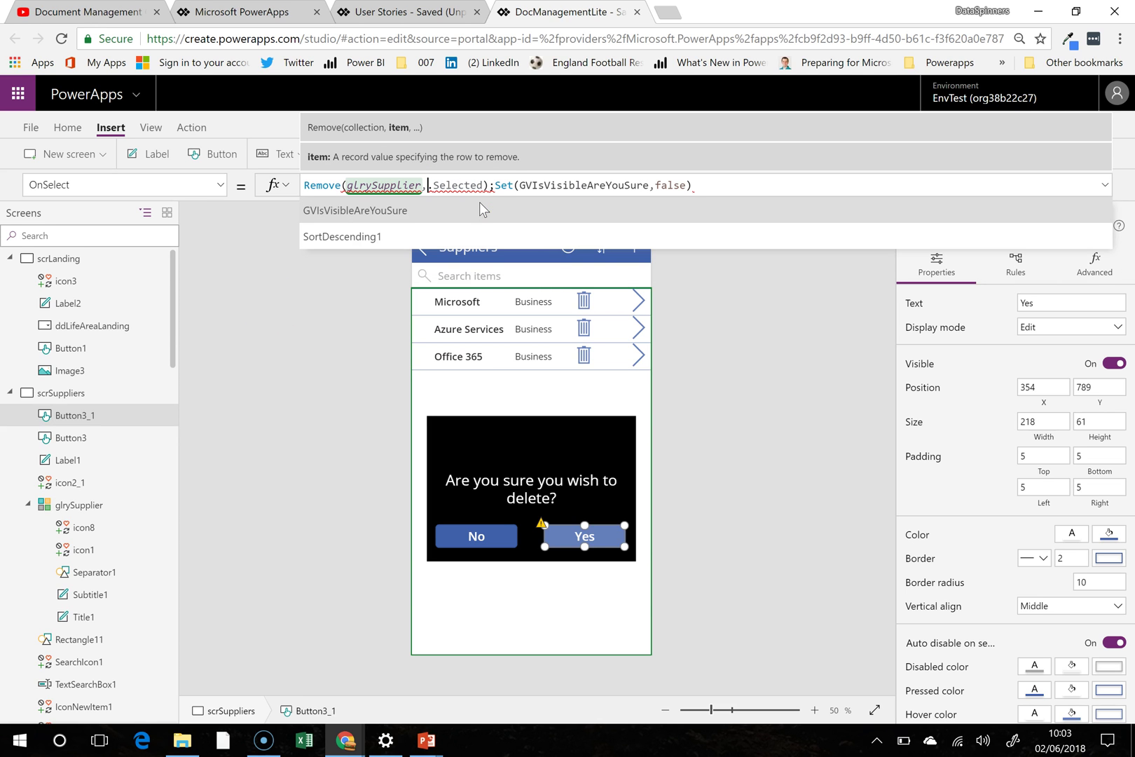
{"action": "key", "text": "Left"}
{"action": "key", "text": "Left"}
{"action": "key", "text": "Left"}
{"action": "key", "text": "Left"}
{"action": "key", "text": "Left"}
{"action": "key", "text": "Left"}
{"action": "key", "text": "Left"}
{"action": "key", "text": "Left"}
{"action": "key", "text": "Left"}
{"action": "key", "text": "Left"}
{"action": "key", "text": "Left"}
{"action": "key", "text": "Left"}
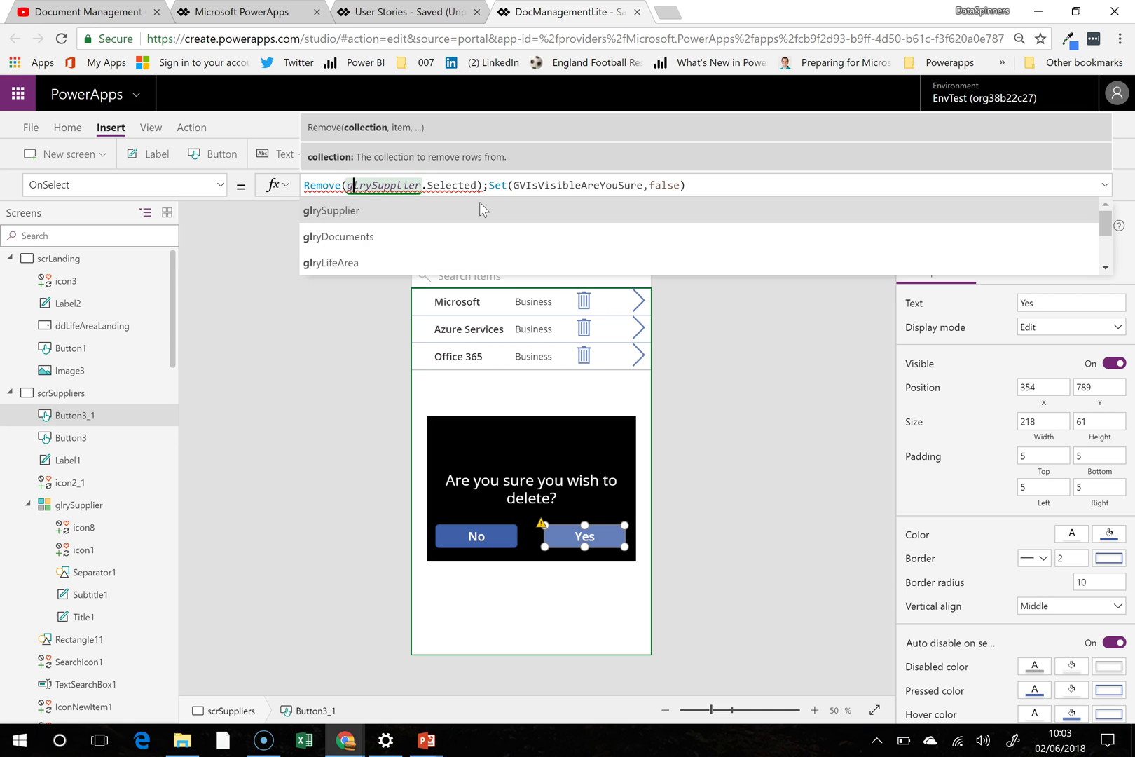
{"action": "type", "text": "supp"}
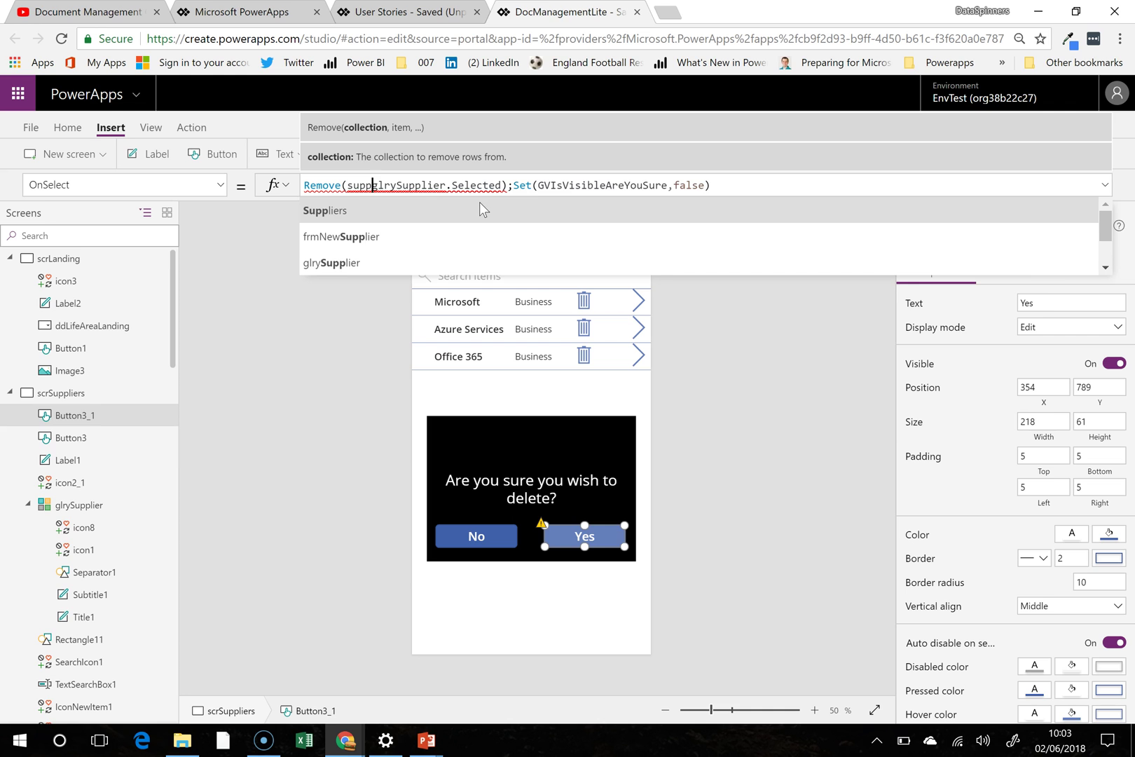
{"action": "key", "text": "Tab"}
{"action": "type", "text": ","}
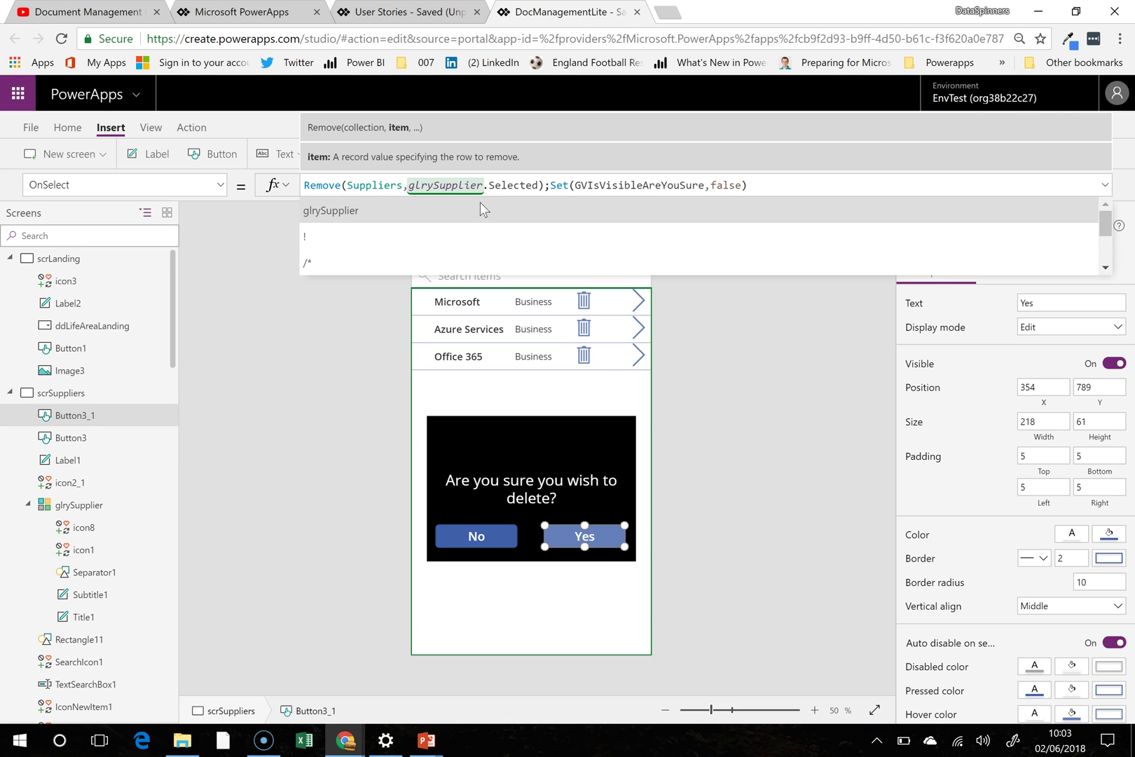
Step: Group the delete confirmation label with the No and Yes buttons
{"action": "left_click", "coordinate": [606, 463]}
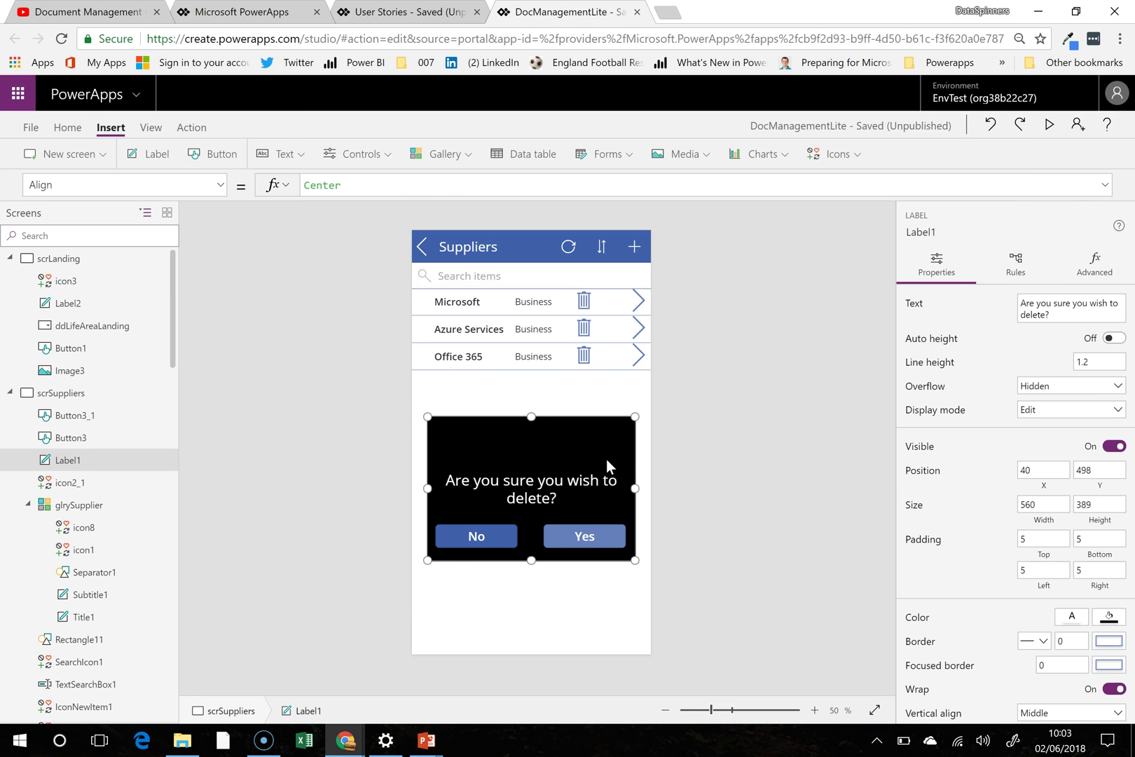
{"action": "left_click", "coordinate": [496, 536], "text": "ctrl"}
{"action": "left_click", "coordinate": [579, 537], "text": "ctrl"}
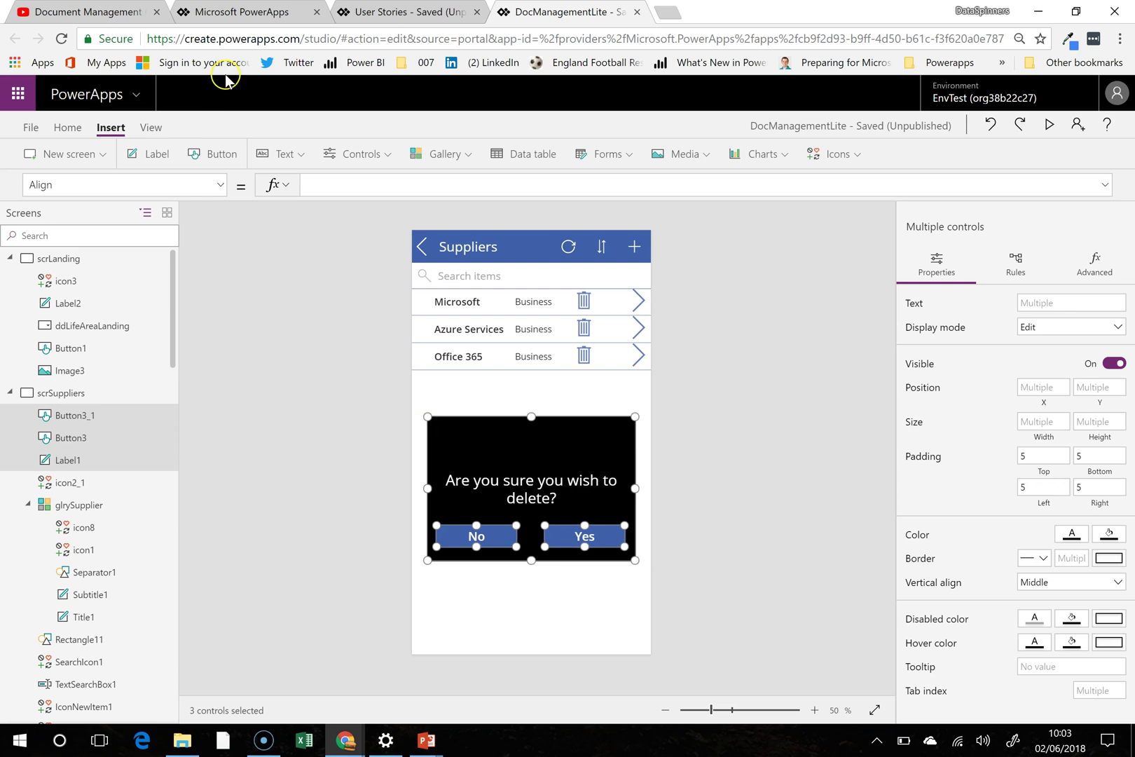
{"action": "left_click", "coordinate": [69, 127]}
{"action": "left_click", "coordinate": [919, 154]}
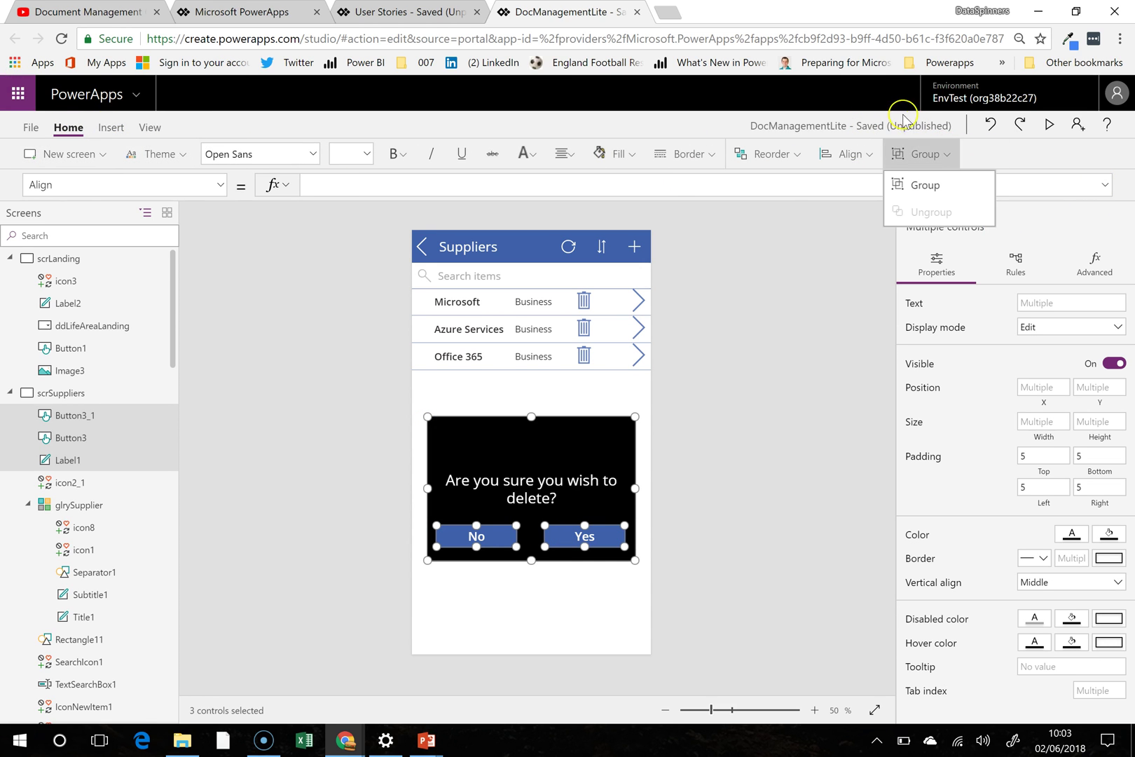
{"action": "left_click", "coordinate": [915, 185]}
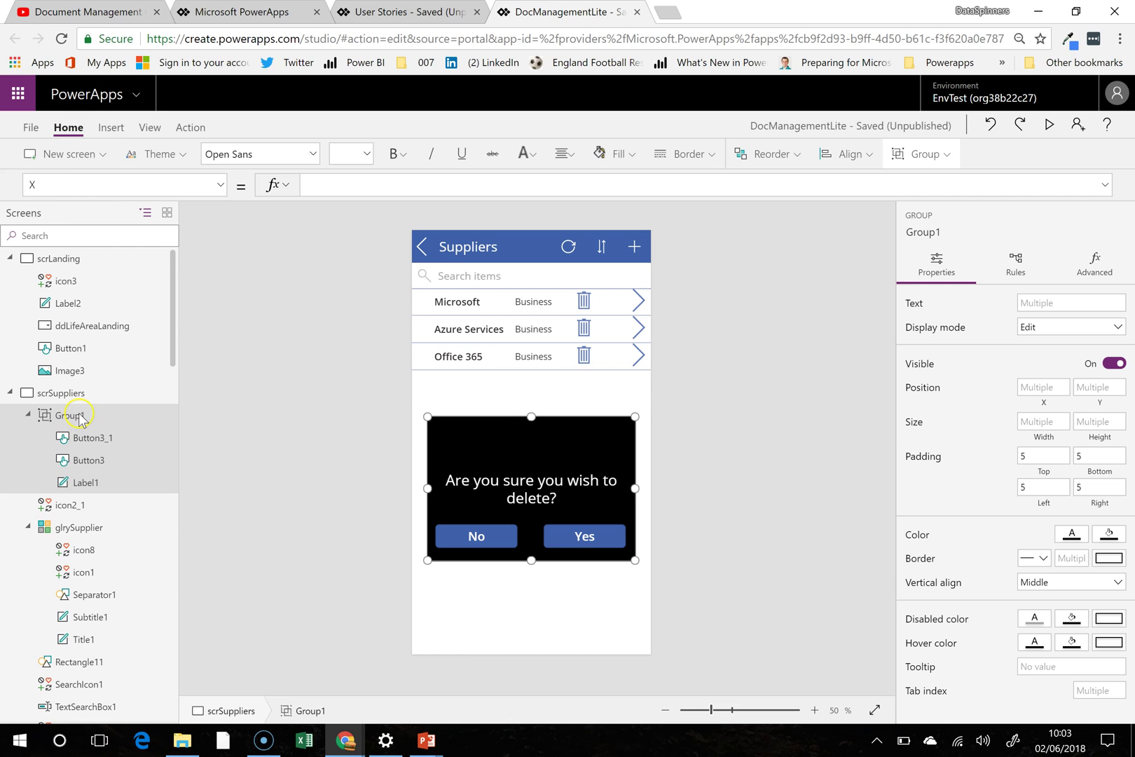
Step: Set the confirmation group's Visible property to GVIsVisibleAreYouSure
{"action": "left_click", "coordinate": [48, 177]}
{"action": "type", "text": "Visible"}
{"action": "left_click", "coordinate": [268, 184]}
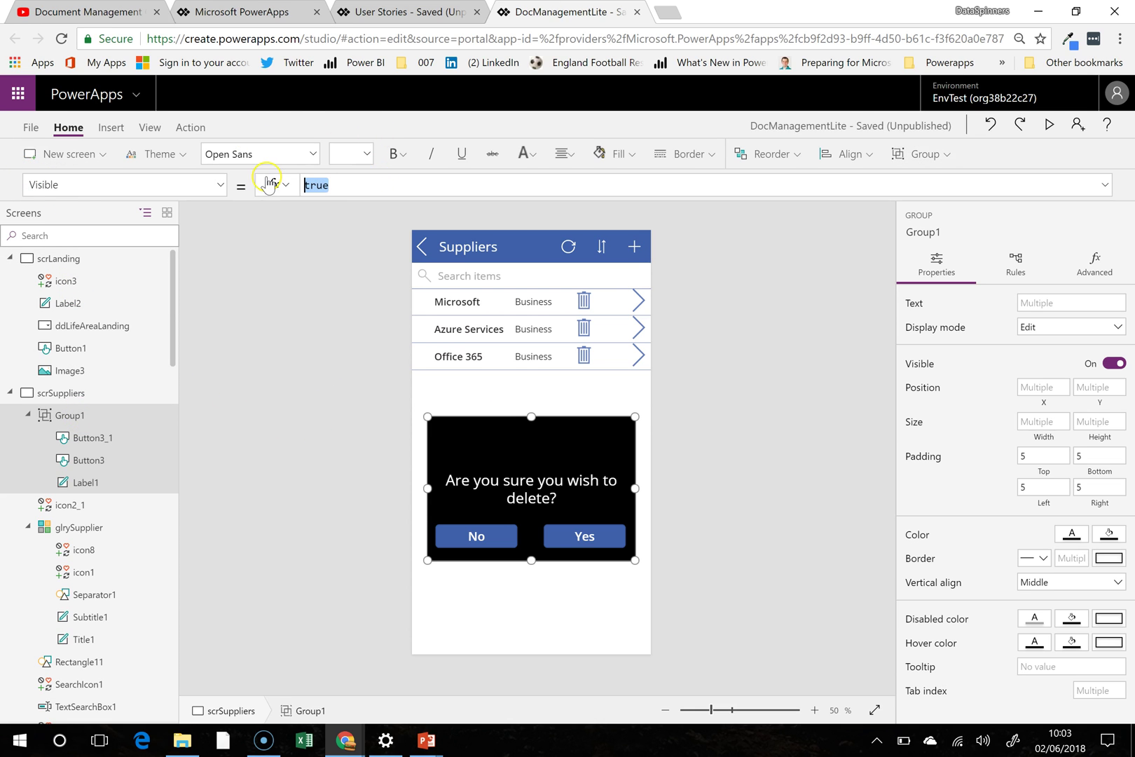
{"action": "type", "text": "GVIsVisibleAreYouSure"}
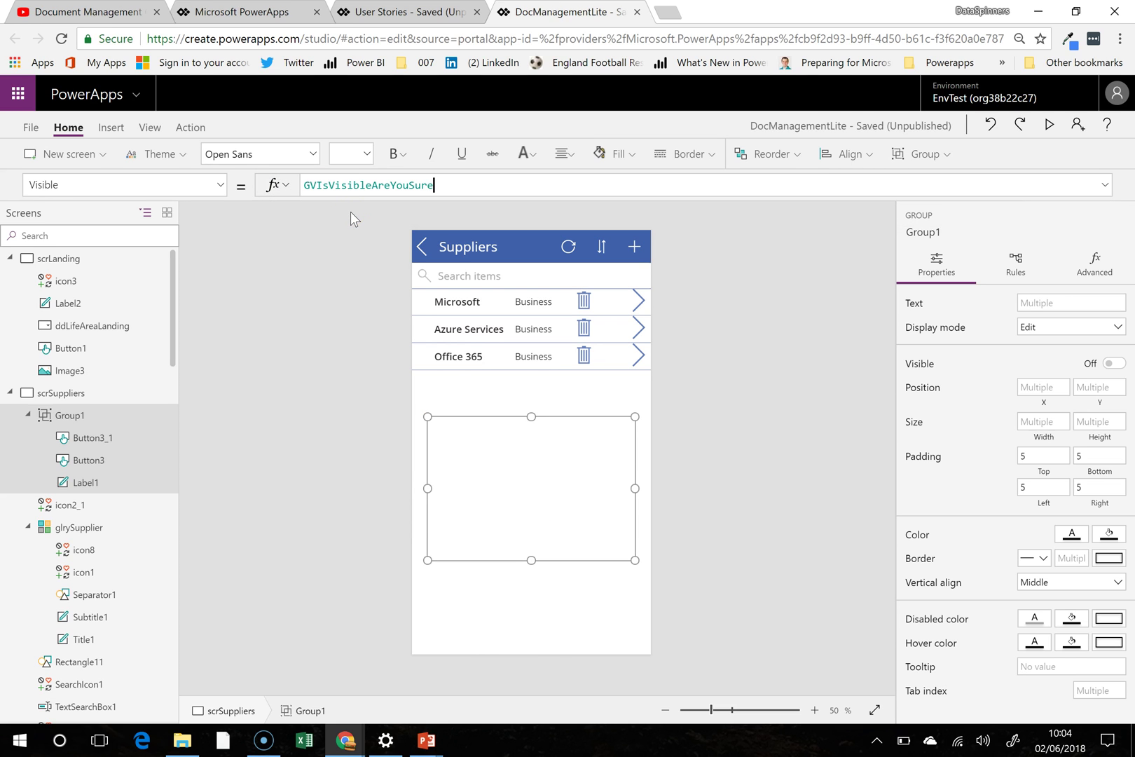
{"action": "left_click", "coordinate": [625, 399]}
Step: Preview the app, request deletion of the Microsoft supplier, answer No to the confirmation, and close the preview
{"action": "left_click", "coordinate": [1049, 126]}
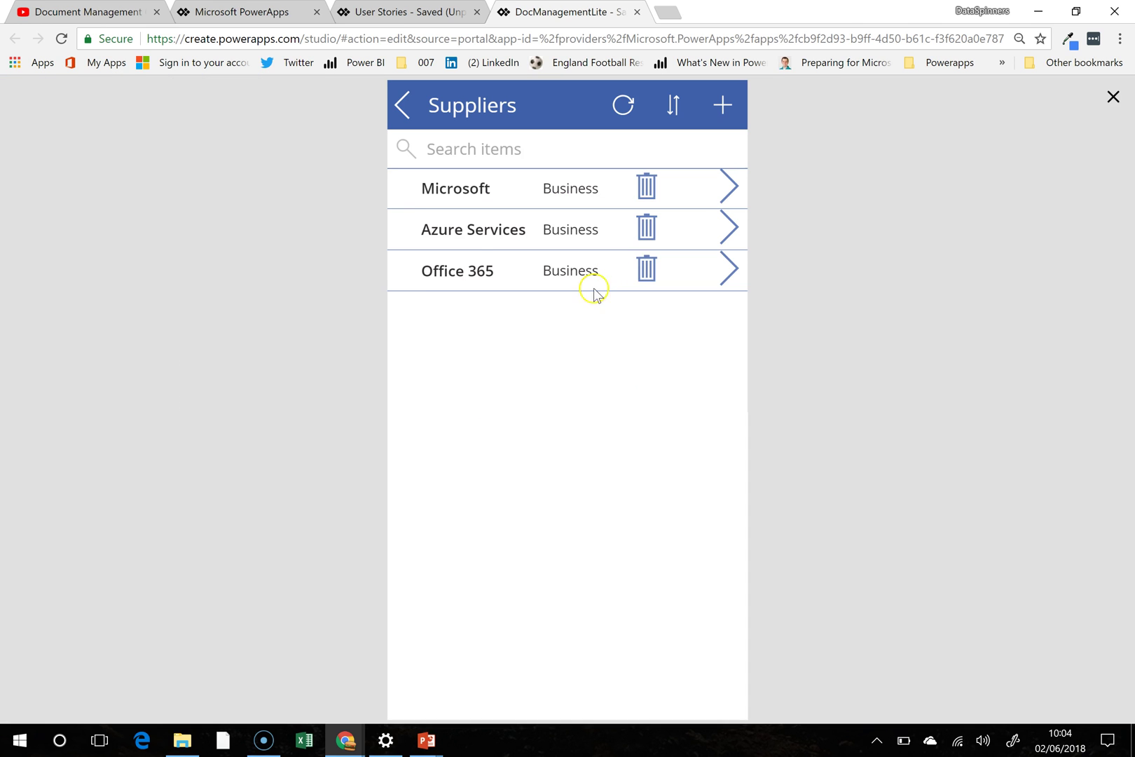
{"action": "left_click", "coordinate": [645, 191]}
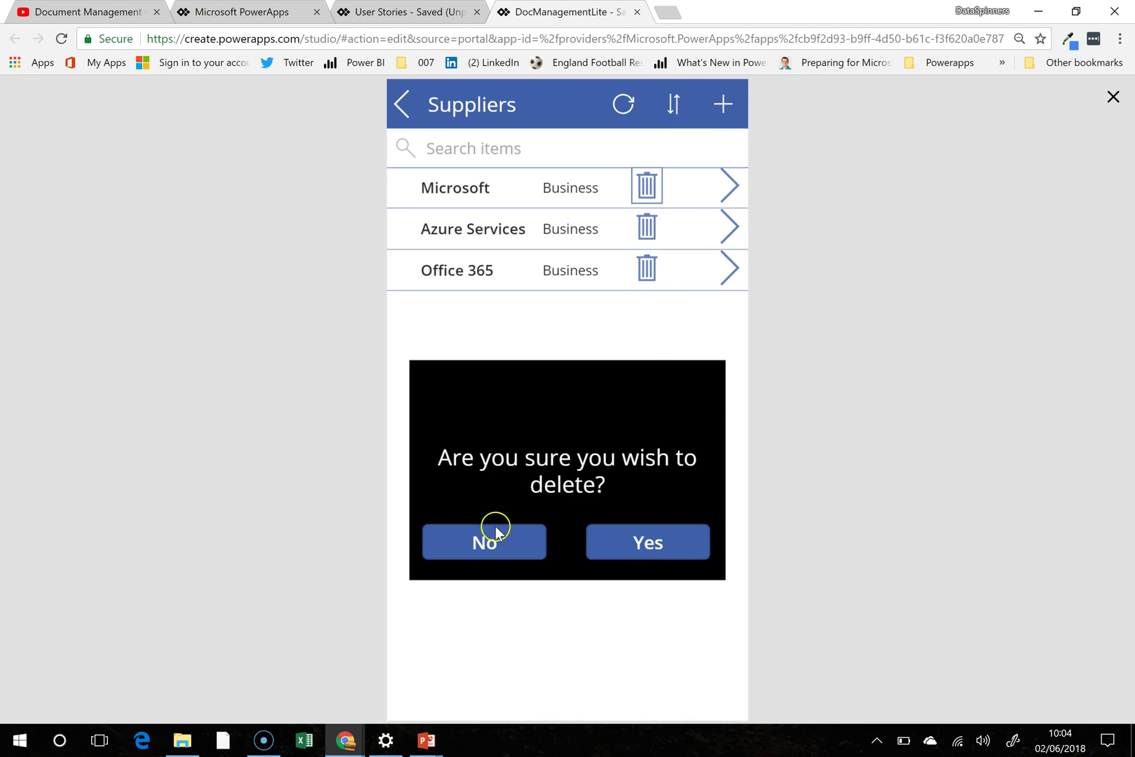
{"action": "left_click", "coordinate": [512, 544]}
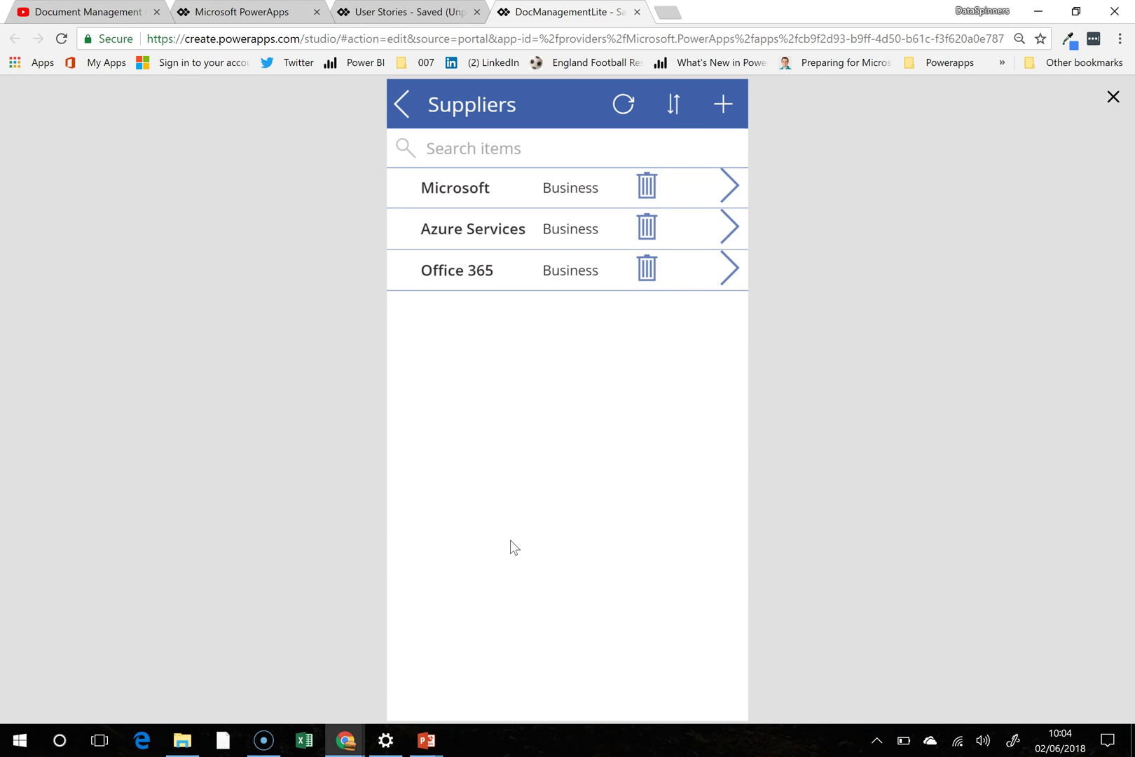
{"action": "left_click", "coordinate": [1113, 98]}
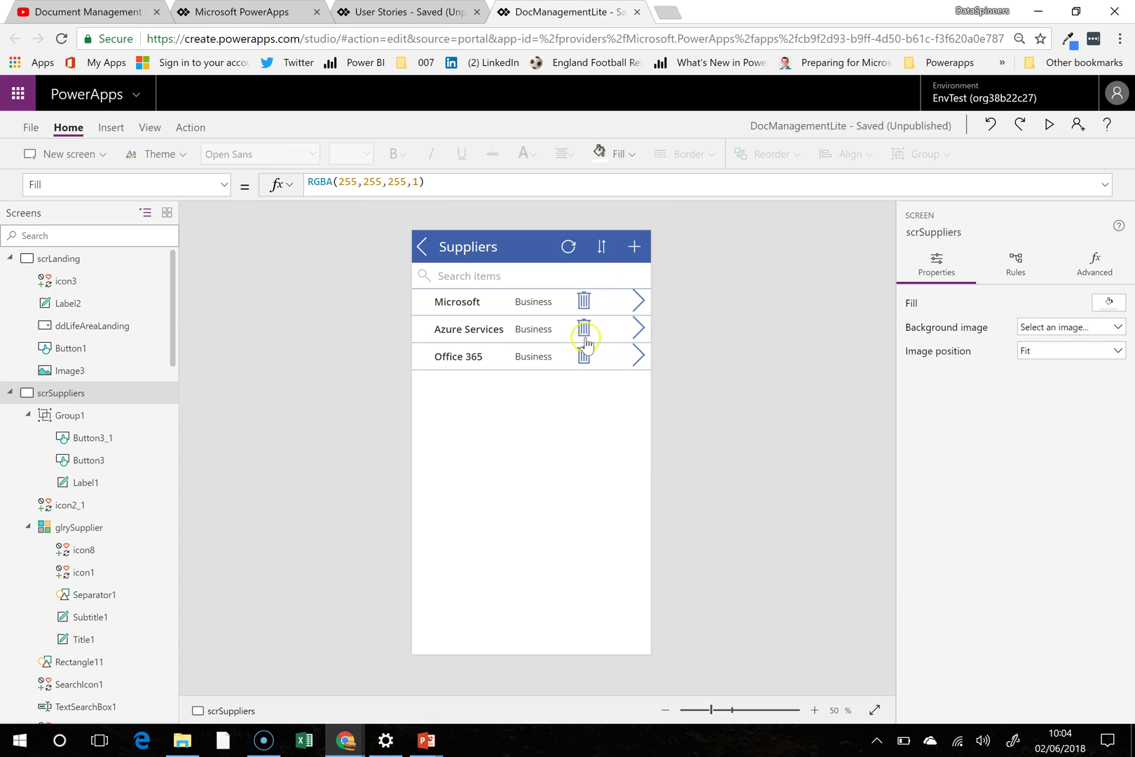
Step: Open the new supplier form through the Suppliers screen's add icon
{"action": "left_click", "coordinate": [640, 297]}
{"action": "left_click", "coordinate": [633, 246]}
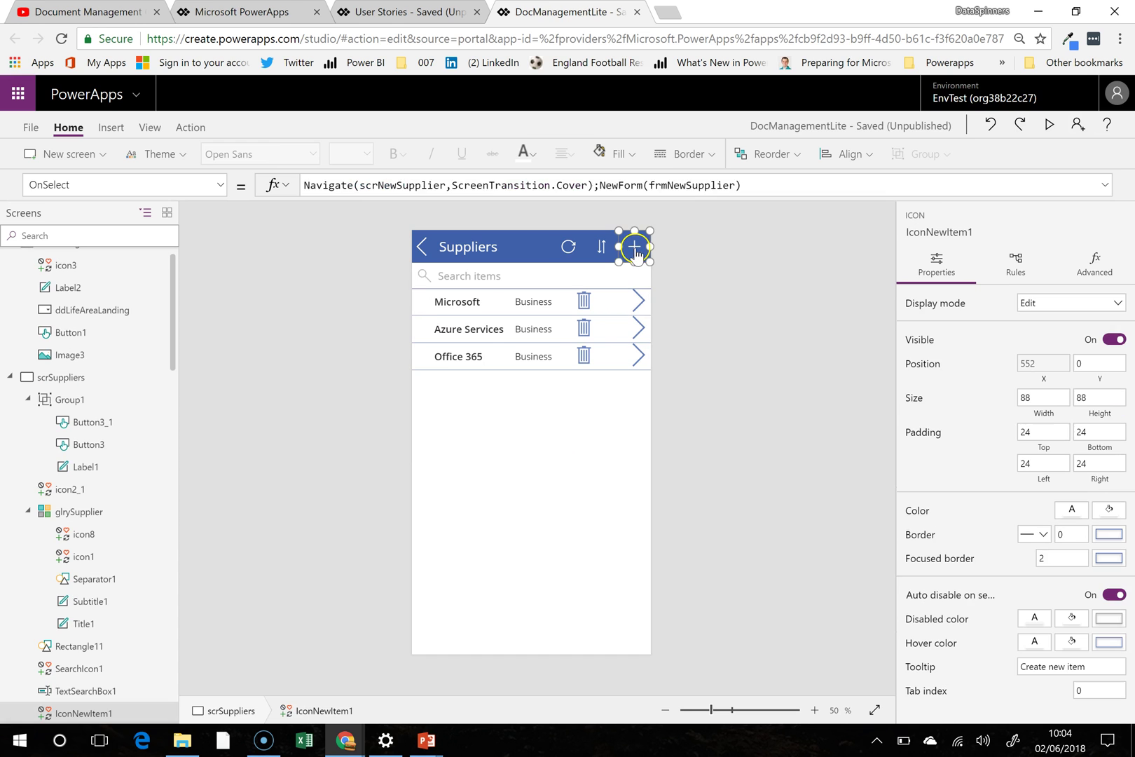
{"action": "left_click", "coordinate": [634, 254], "text": "alt"}
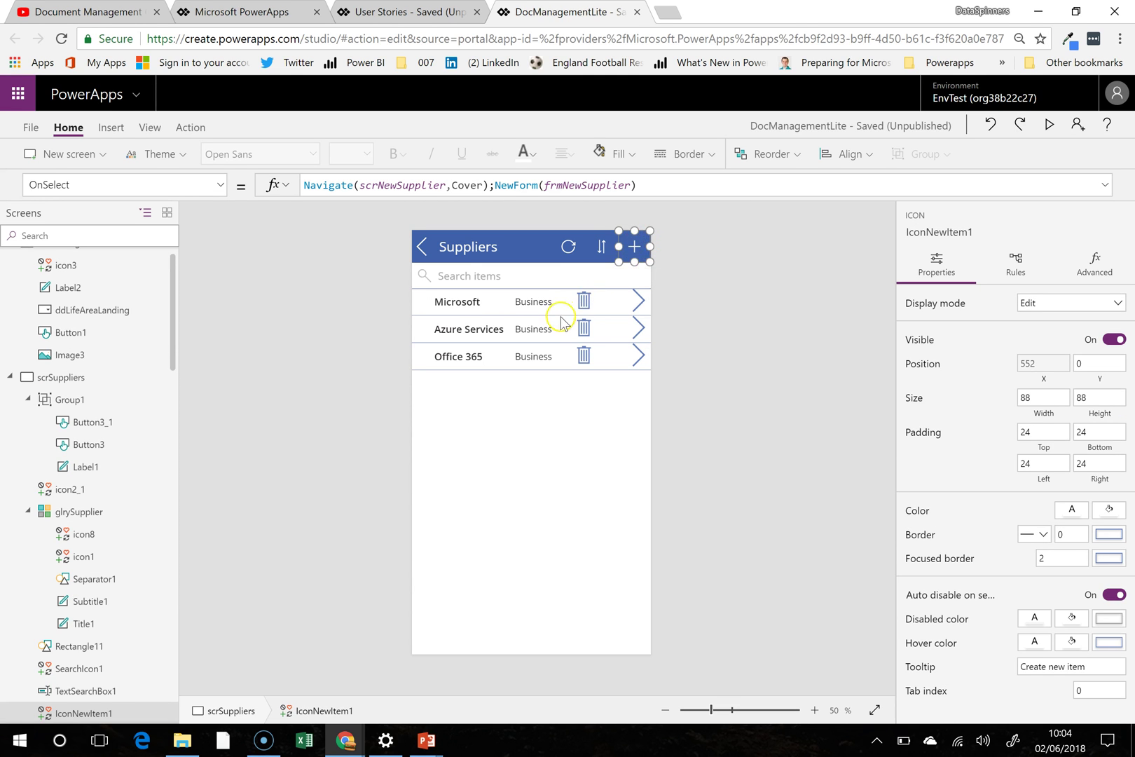
{"action": "left_click", "coordinate": [468, 297]}
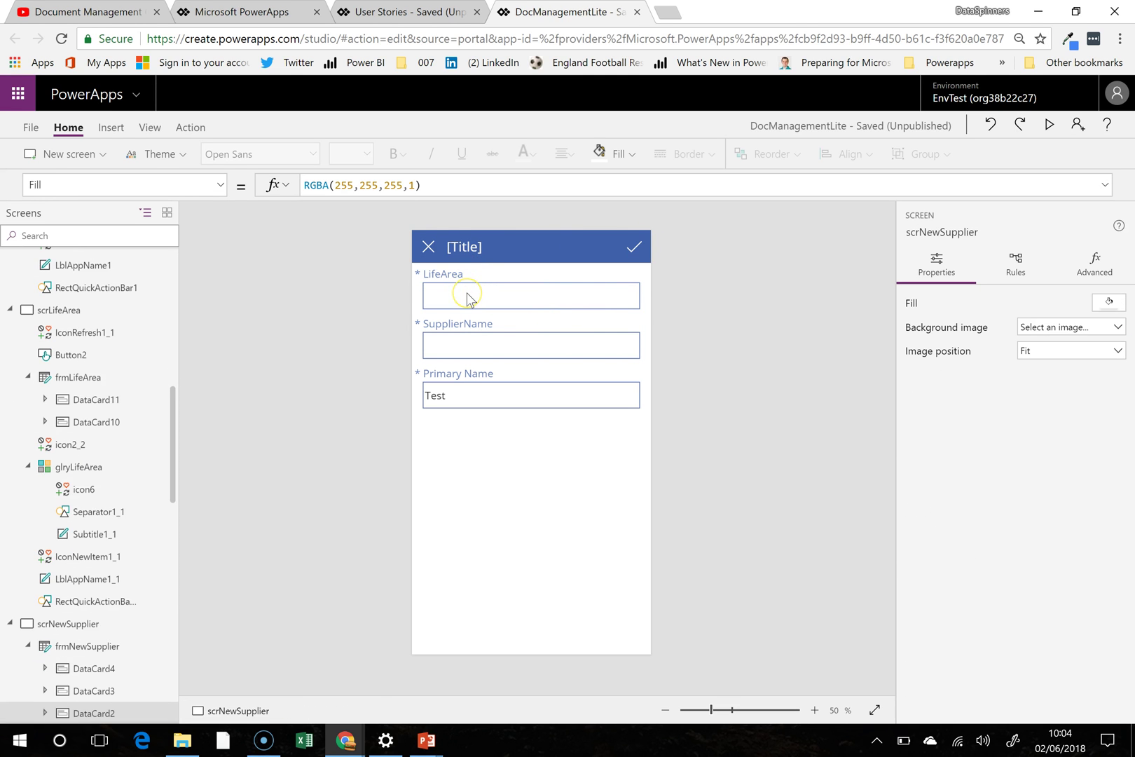
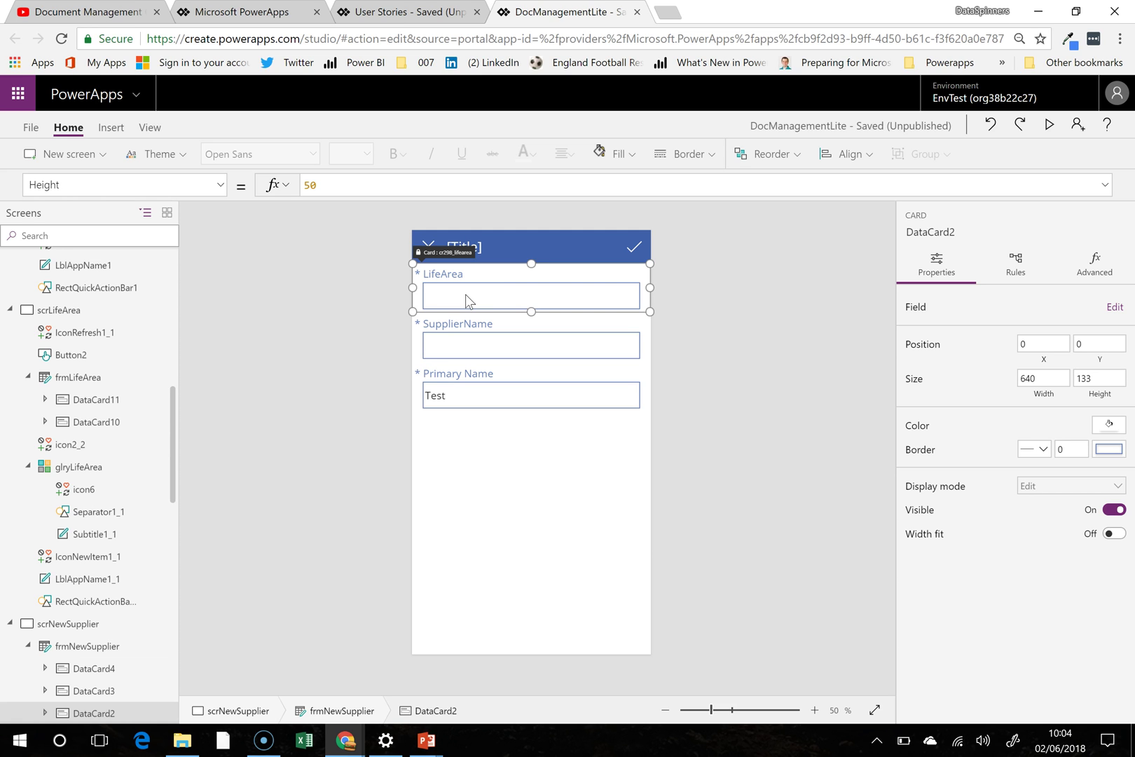
{"action": "left_click", "coordinate": [111, 127]}
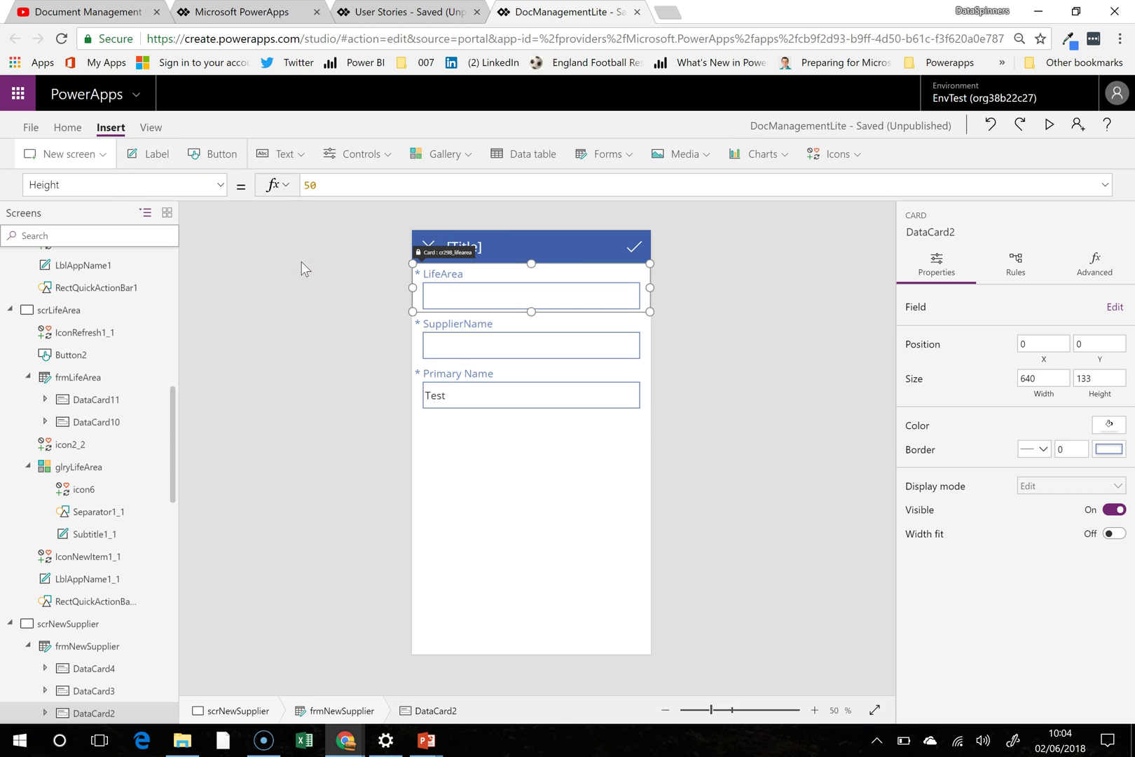
{"action": "left_click", "coordinate": [406, 292]}
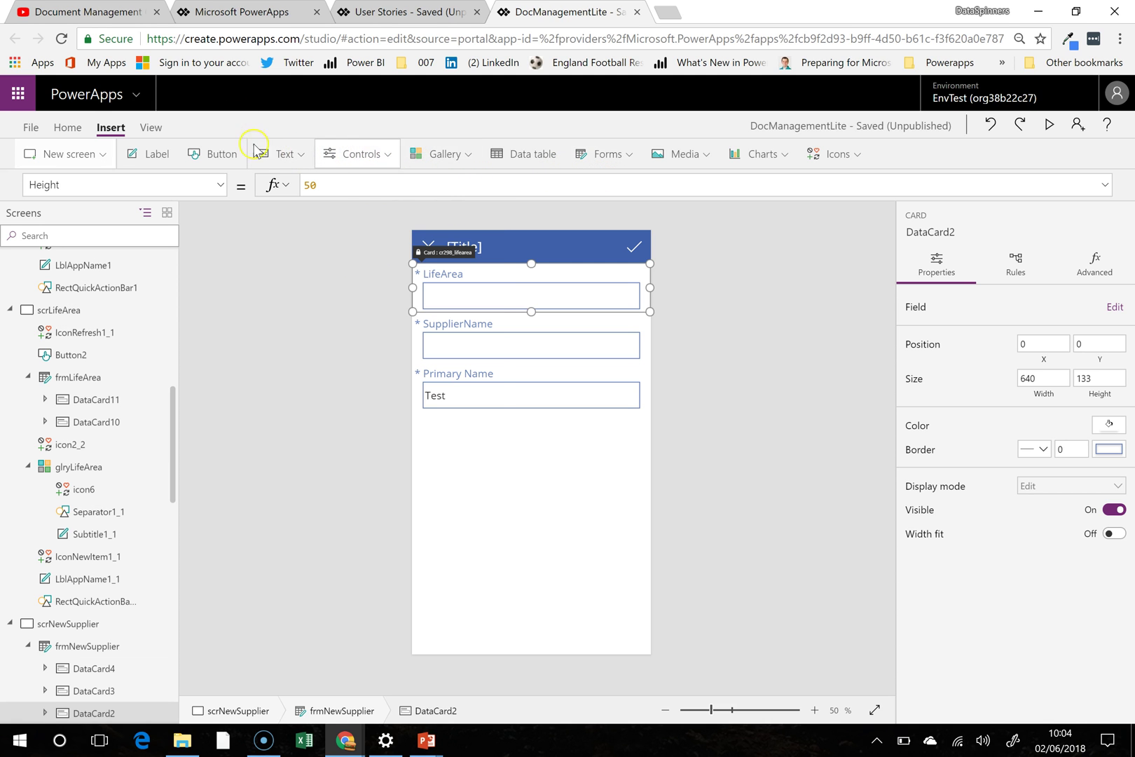
{"action": "left_click", "coordinate": [357, 154]}
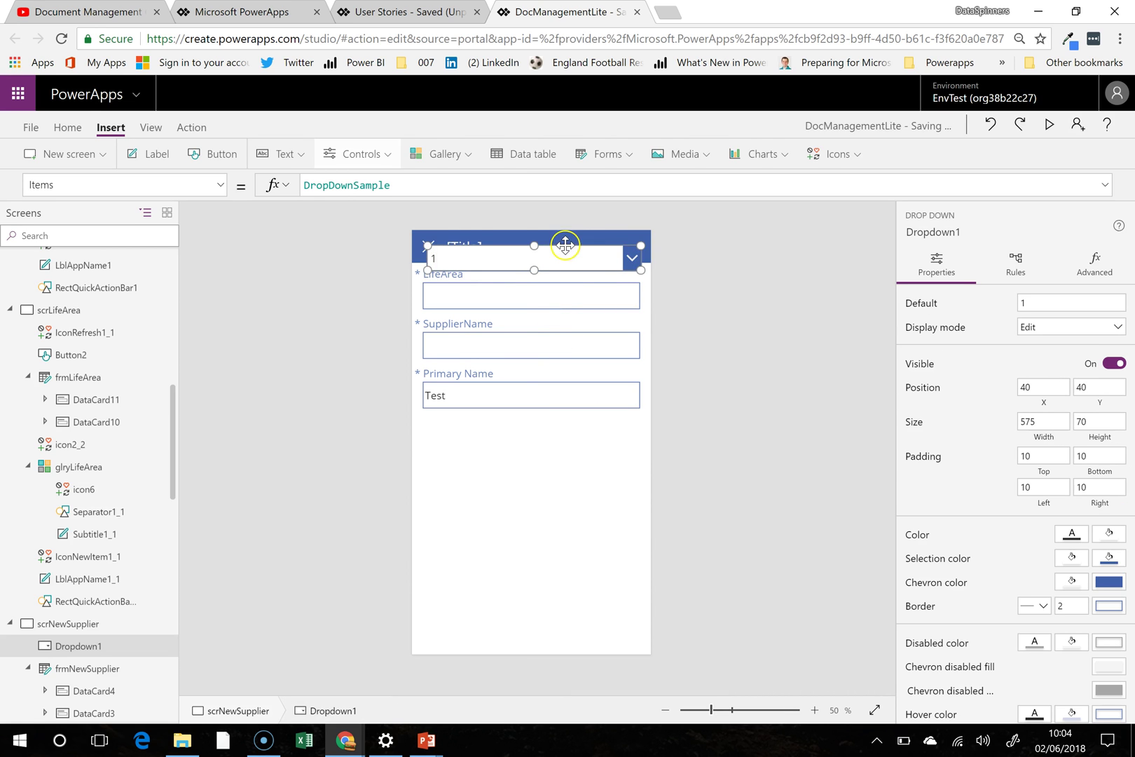
{"action": "left_click_drag", "start_coordinate": [565, 244], "coordinate": [567, 281]}
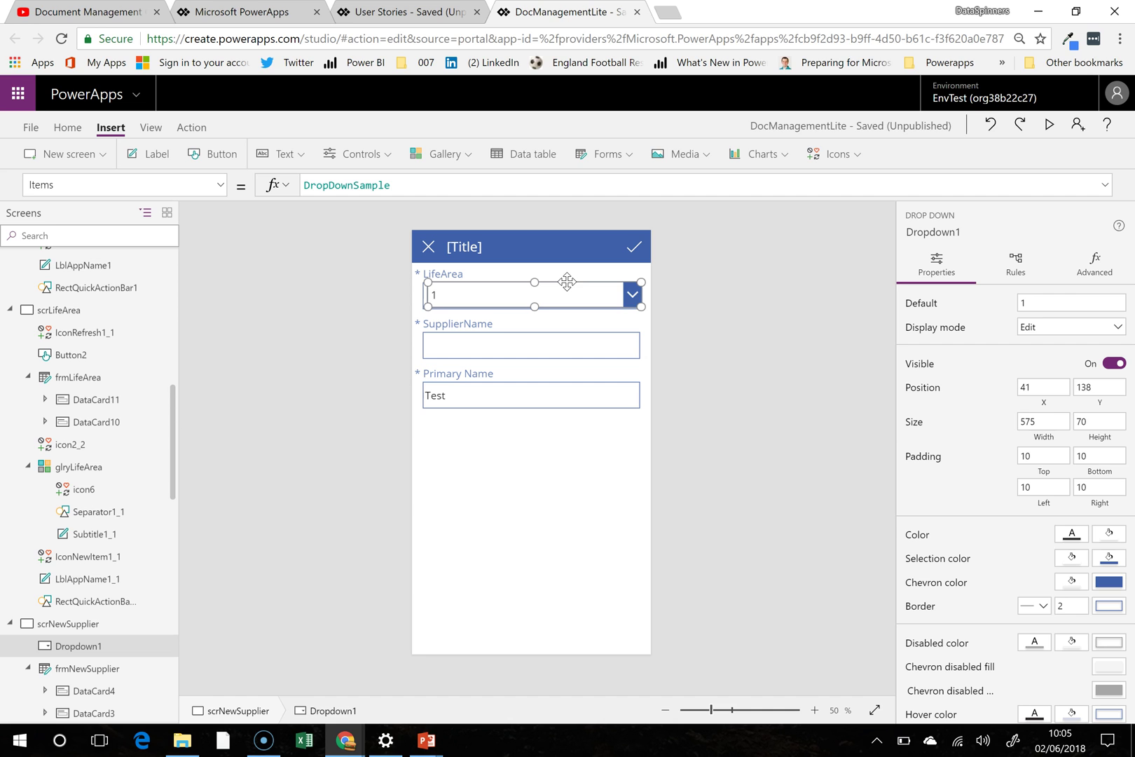
{"action": "left_click", "coordinate": [590, 300]}
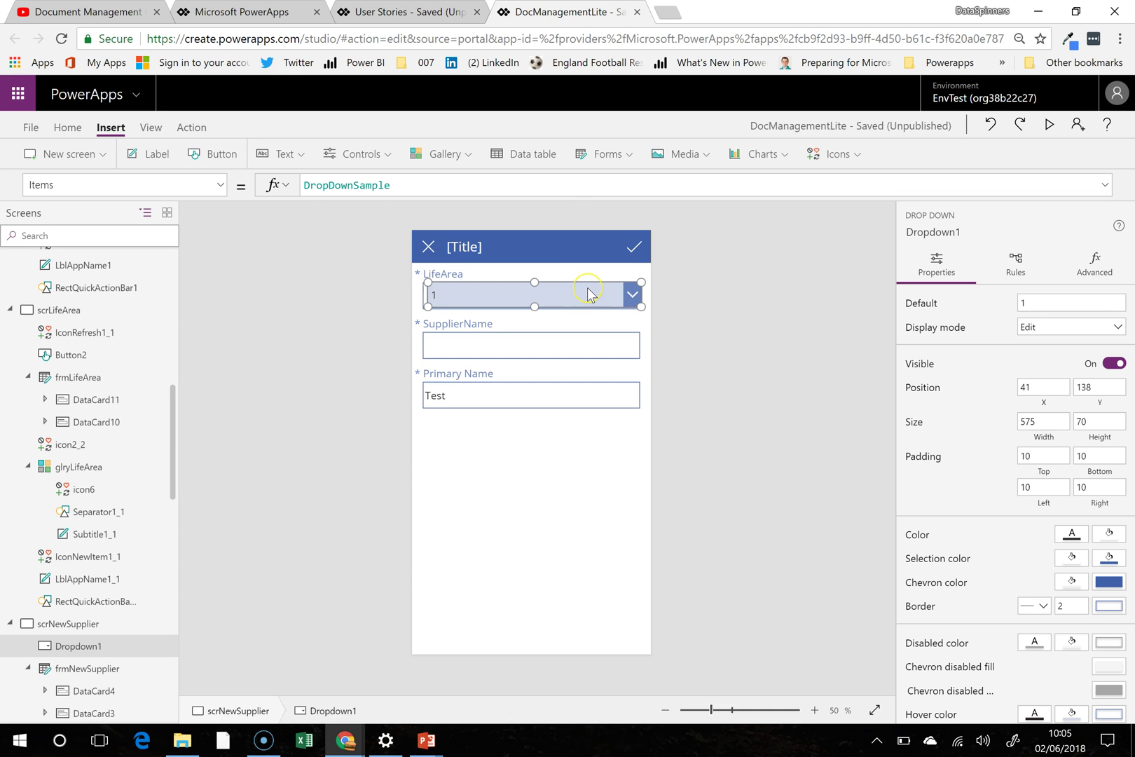
{"action": "key", "text": "Delete"}
{"action": "left_click", "coordinate": [587, 301]}
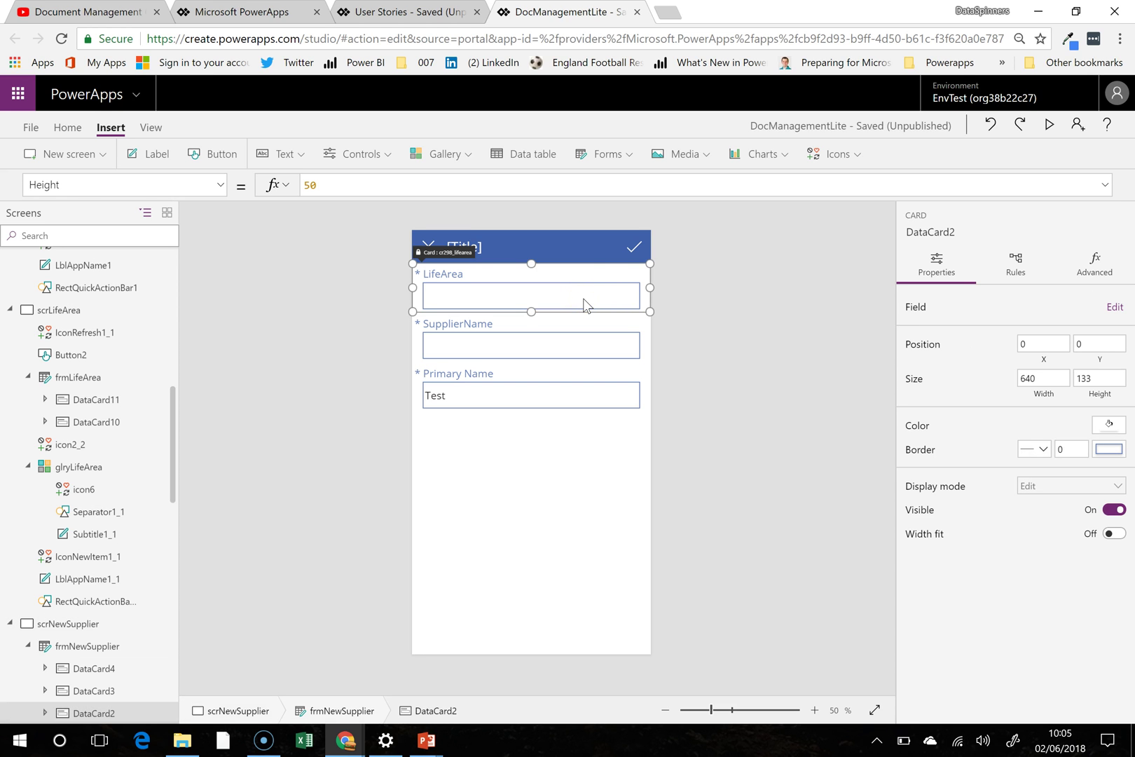
{"action": "left_click", "coordinate": [587, 305]}
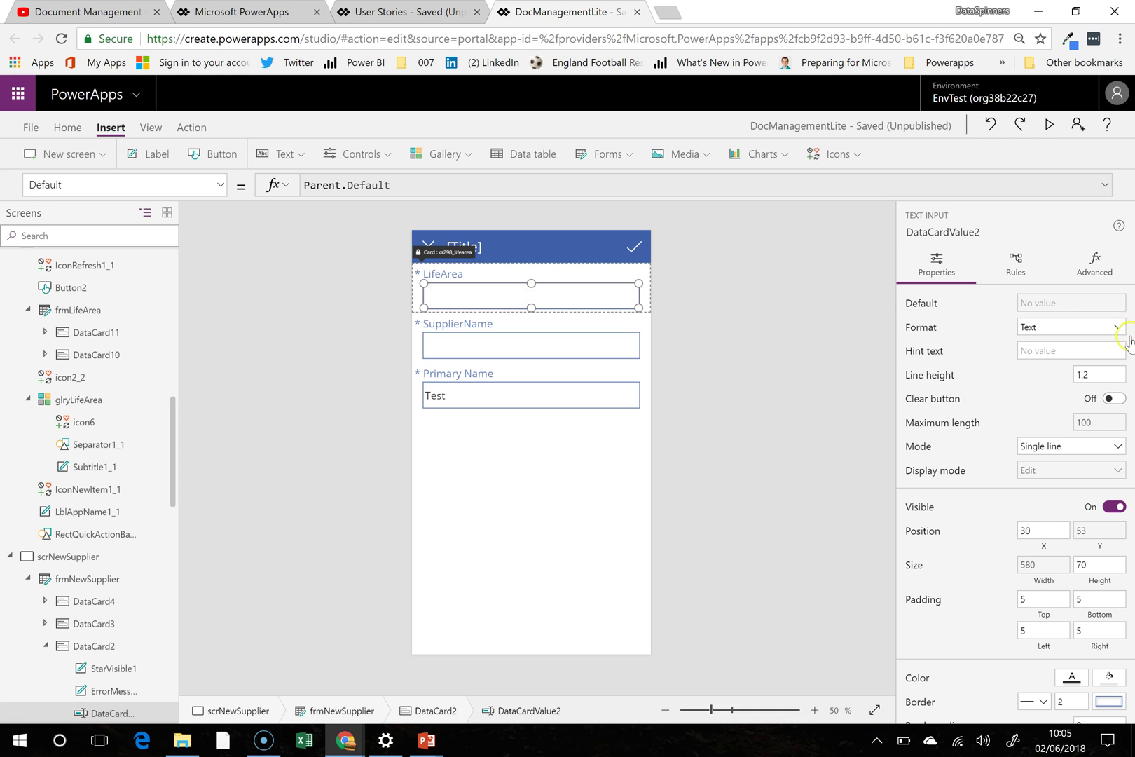
{"action": "left_click", "coordinate": [1094, 265]}
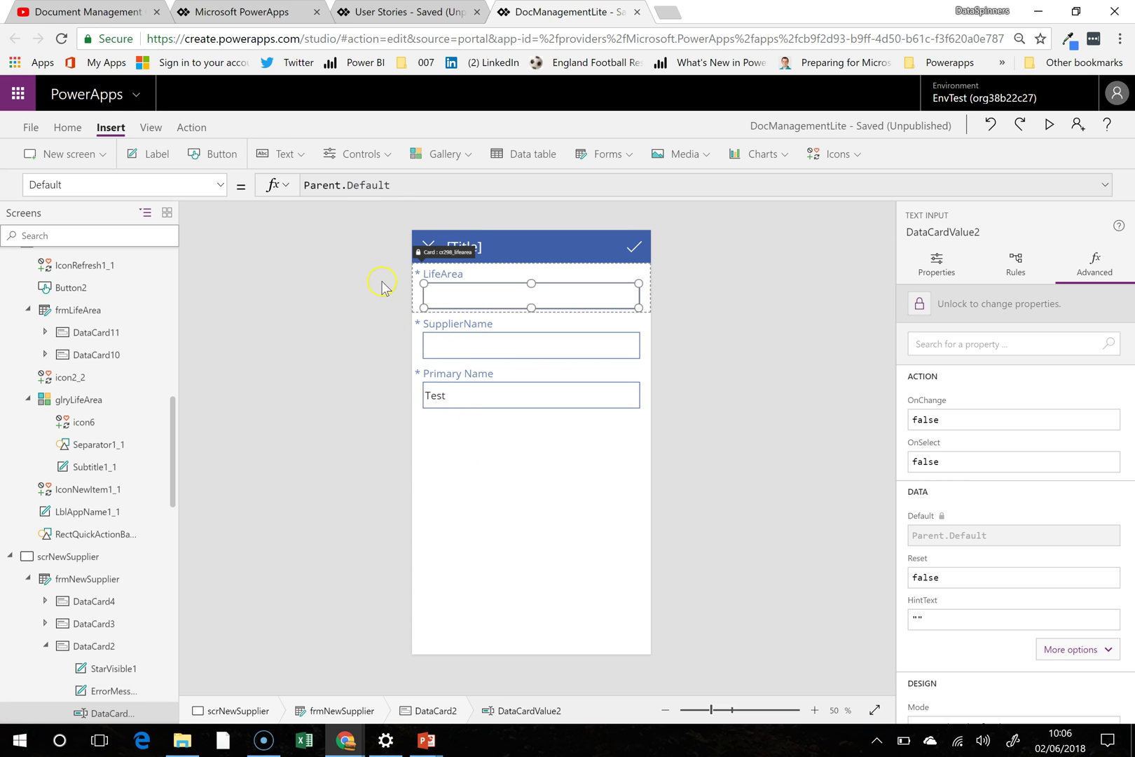
{"action": "left_click", "coordinate": [387, 156]}
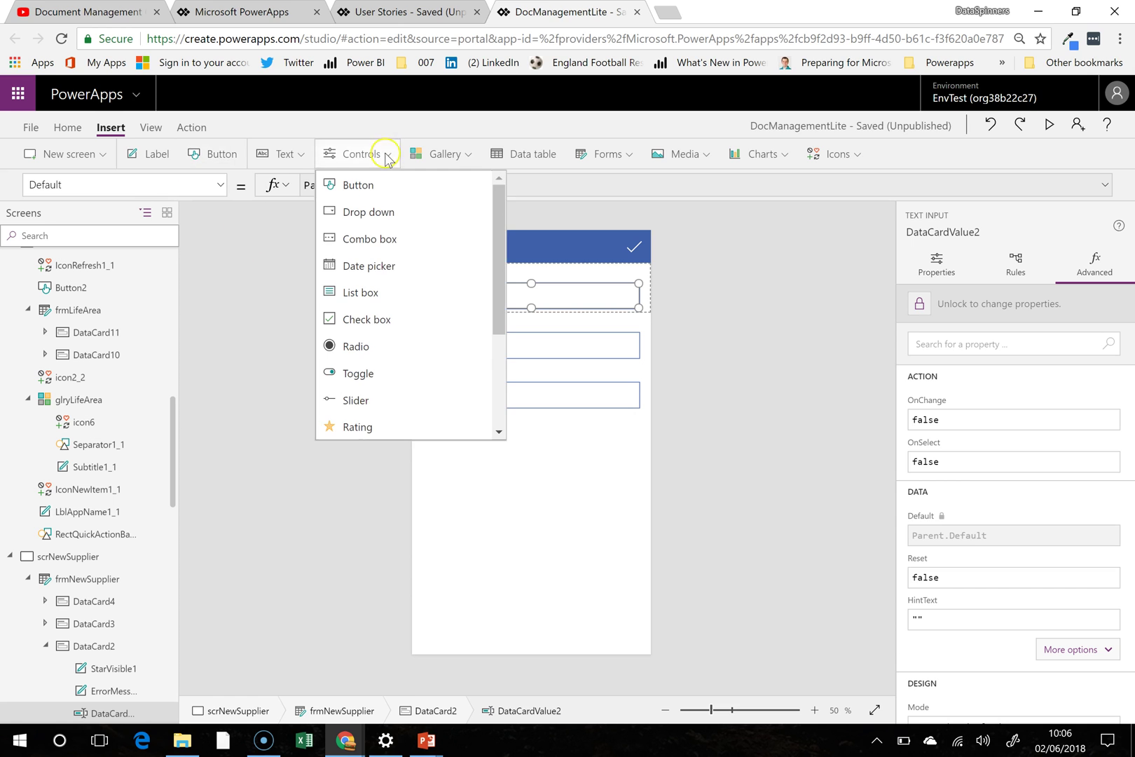
{"action": "left_click", "coordinate": [391, 213]}
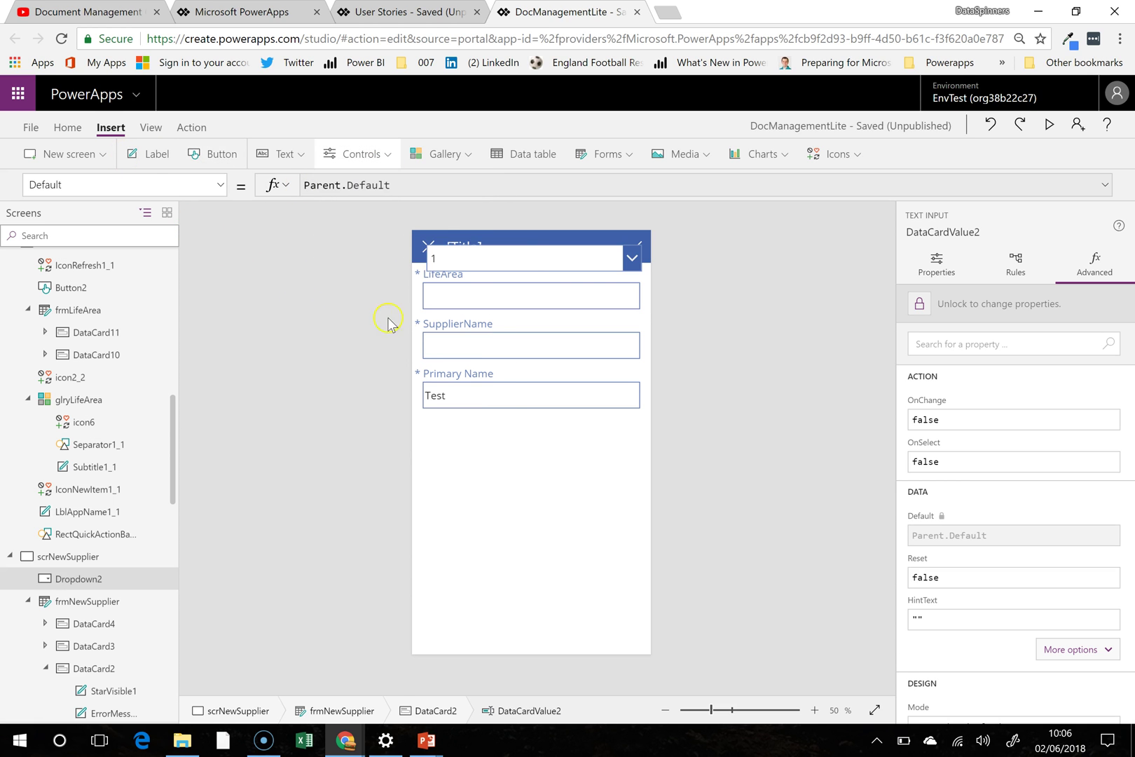
{"action": "left_click_drag", "start_coordinate": [499, 243], "coordinate": [497, 288]}
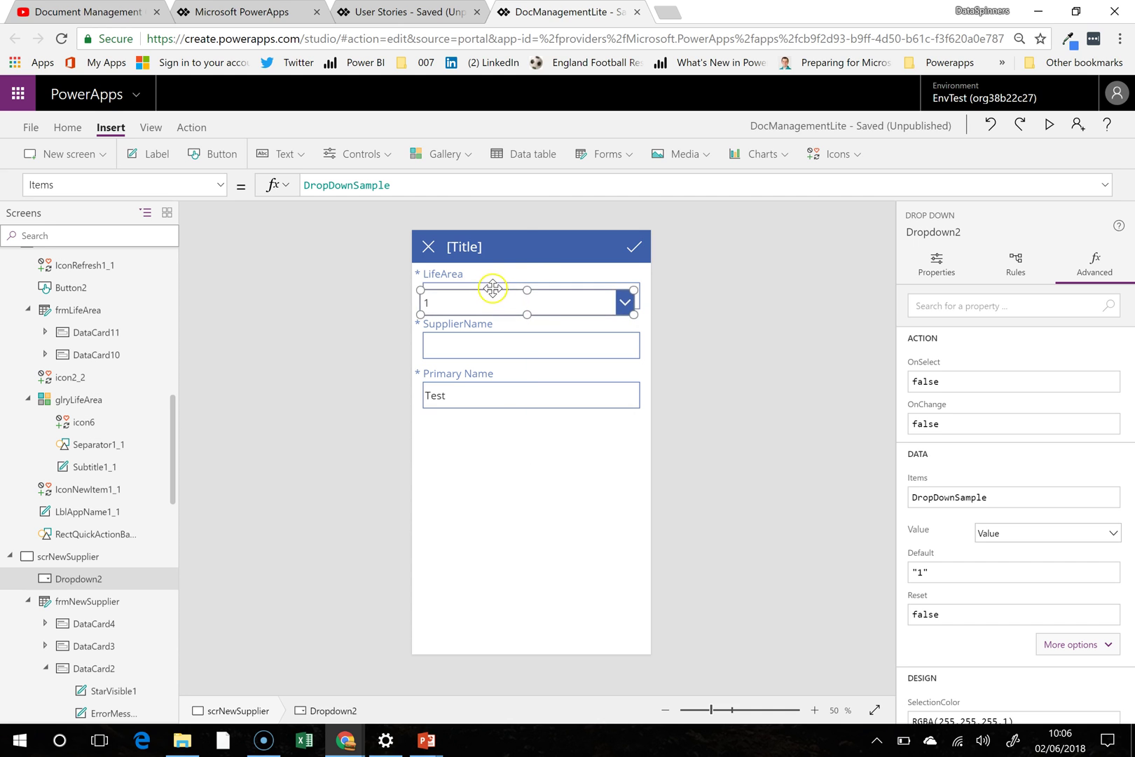
{"action": "left_click", "coordinate": [537, 276]}
{"action": "left_click", "coordinate": [552, 294]}
{"action": "left_click_drag", "start_coordinate": [552, 298], "coordinate": [565, 435]}
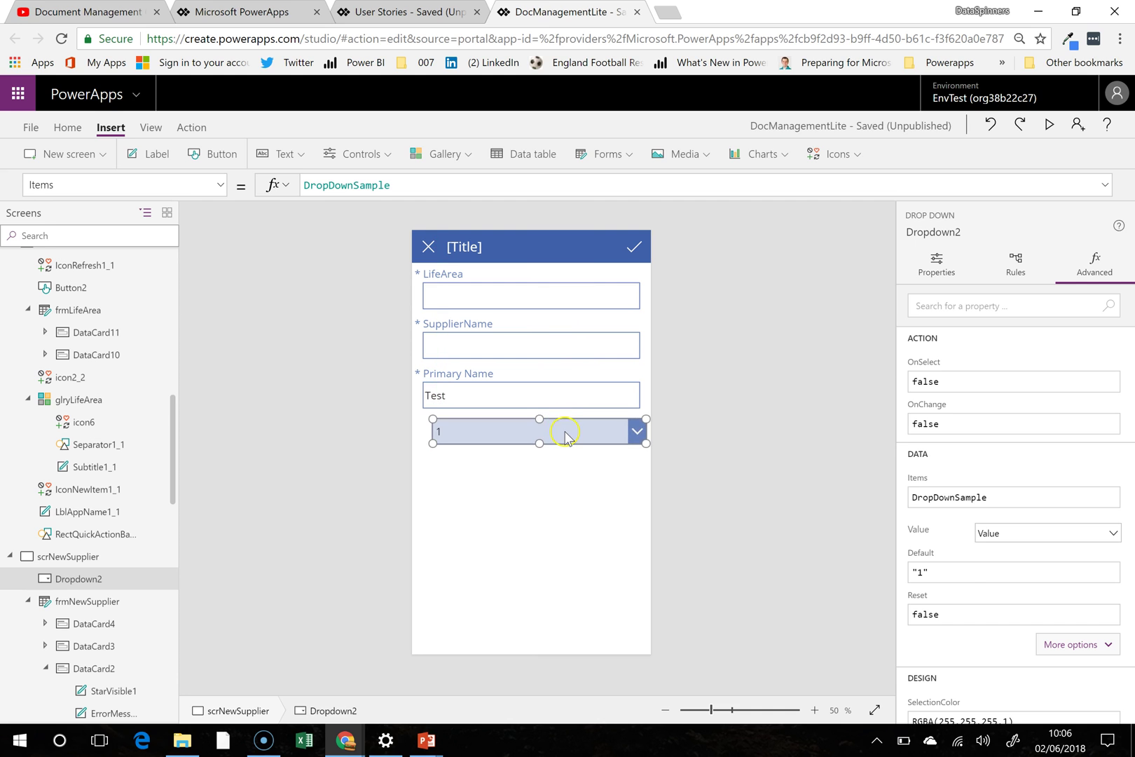
{"action": "key", "text": "Delete"}
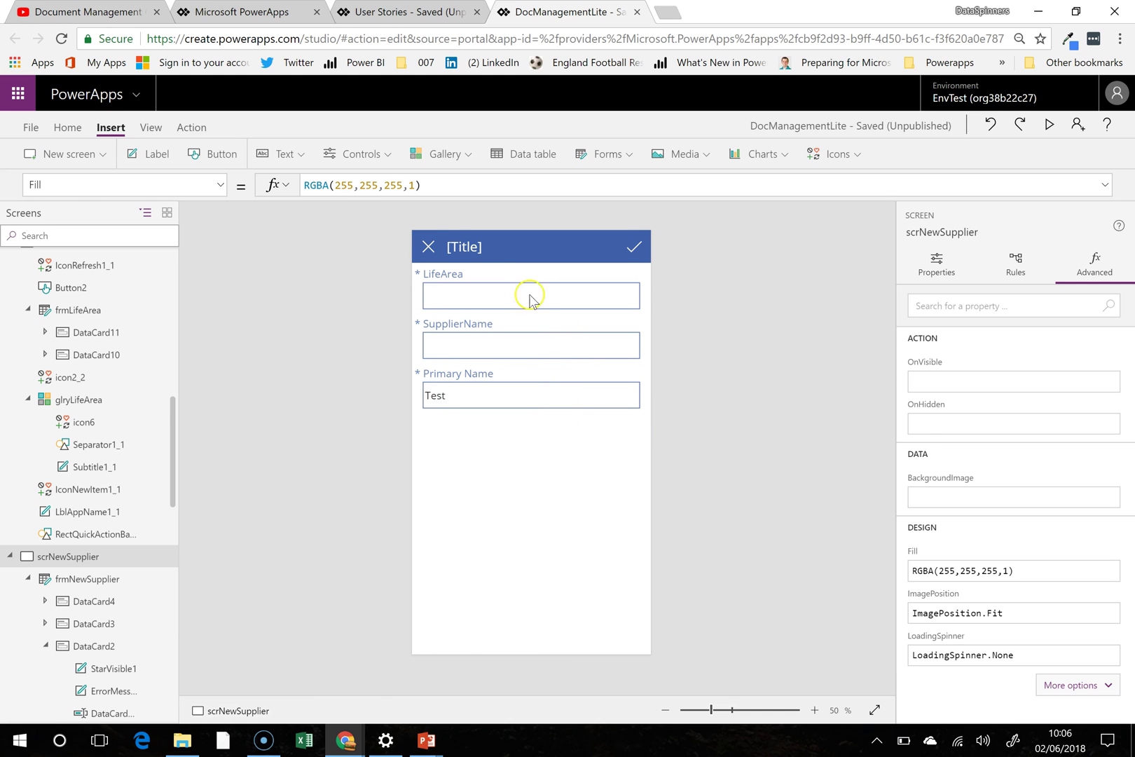
Step: Unlock the LifeArea card on the new supplier form and insert a drop-down control inside it
{"action": "left_click", "coordinate": [508, 282]}
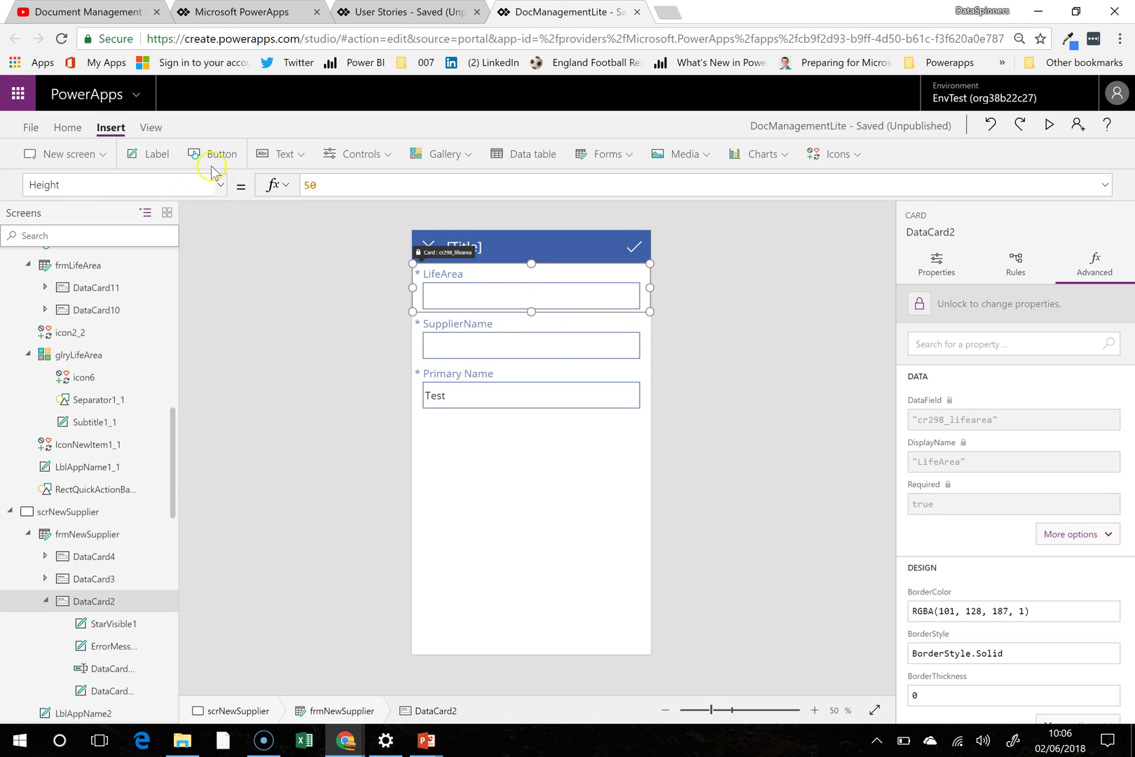
{"action": "left_click", "coordinate": [370, 159]}
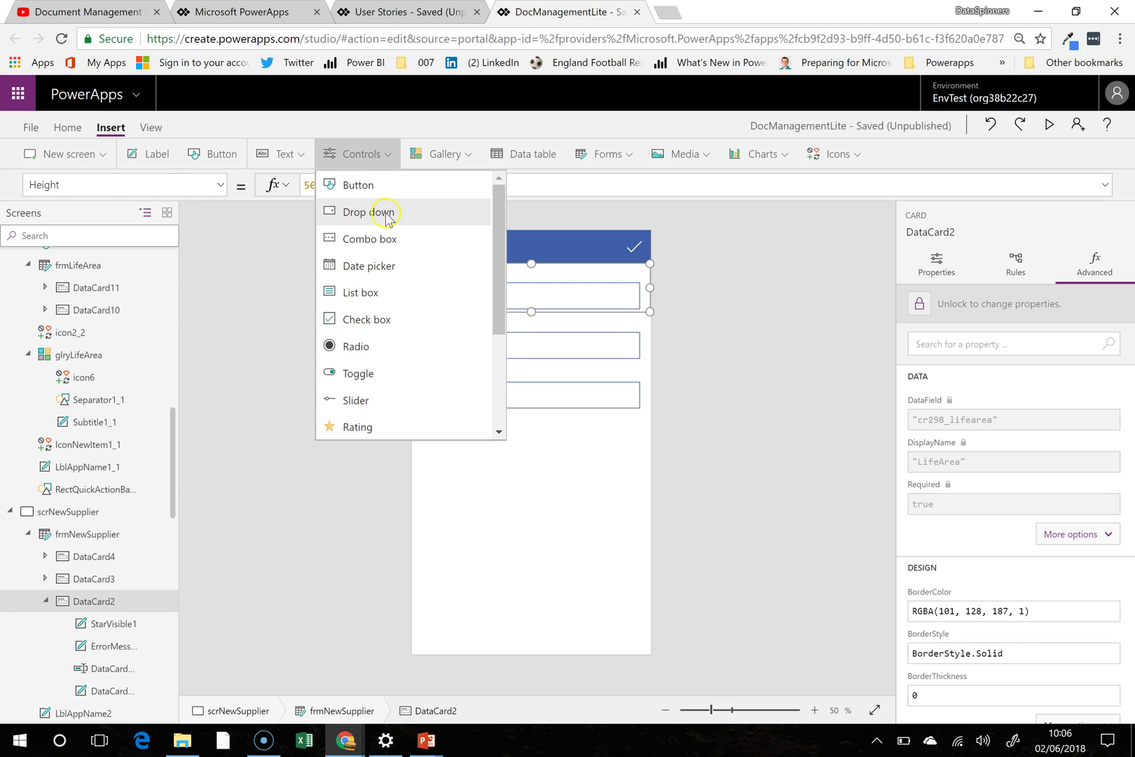
{"action": "left_click", "coordinate": [966, 304]}
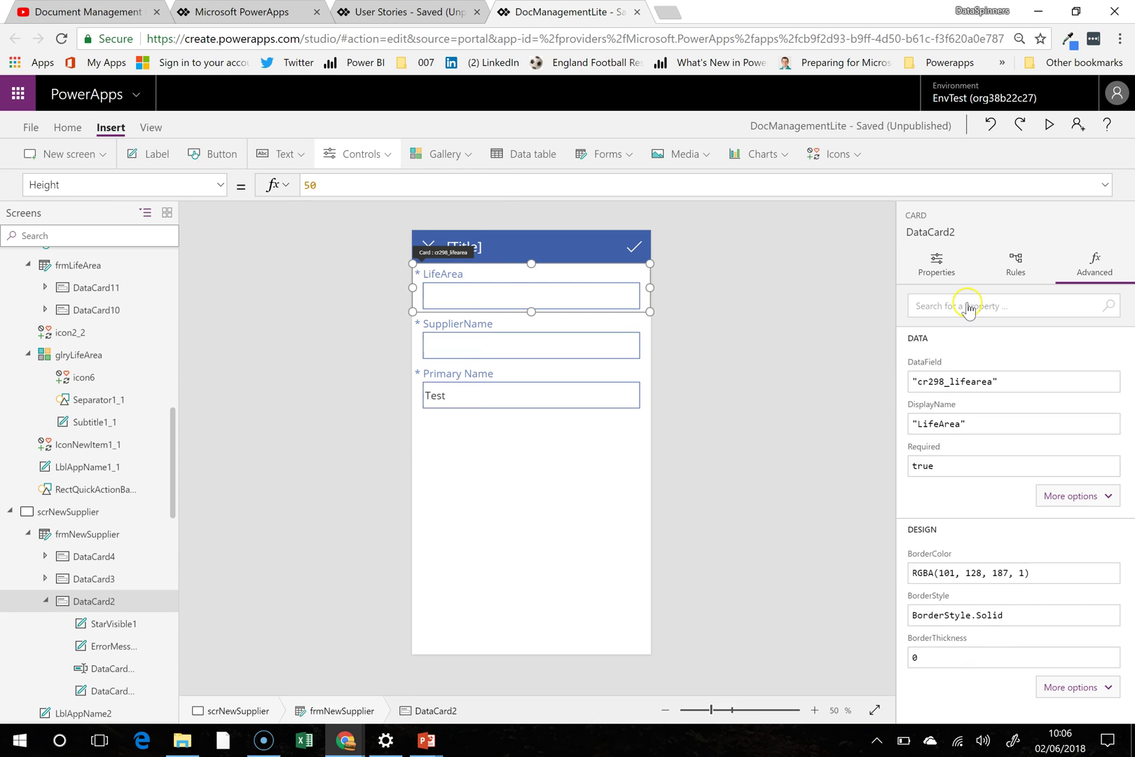
{"action": "left_click", "coordinate": [965, 305]}
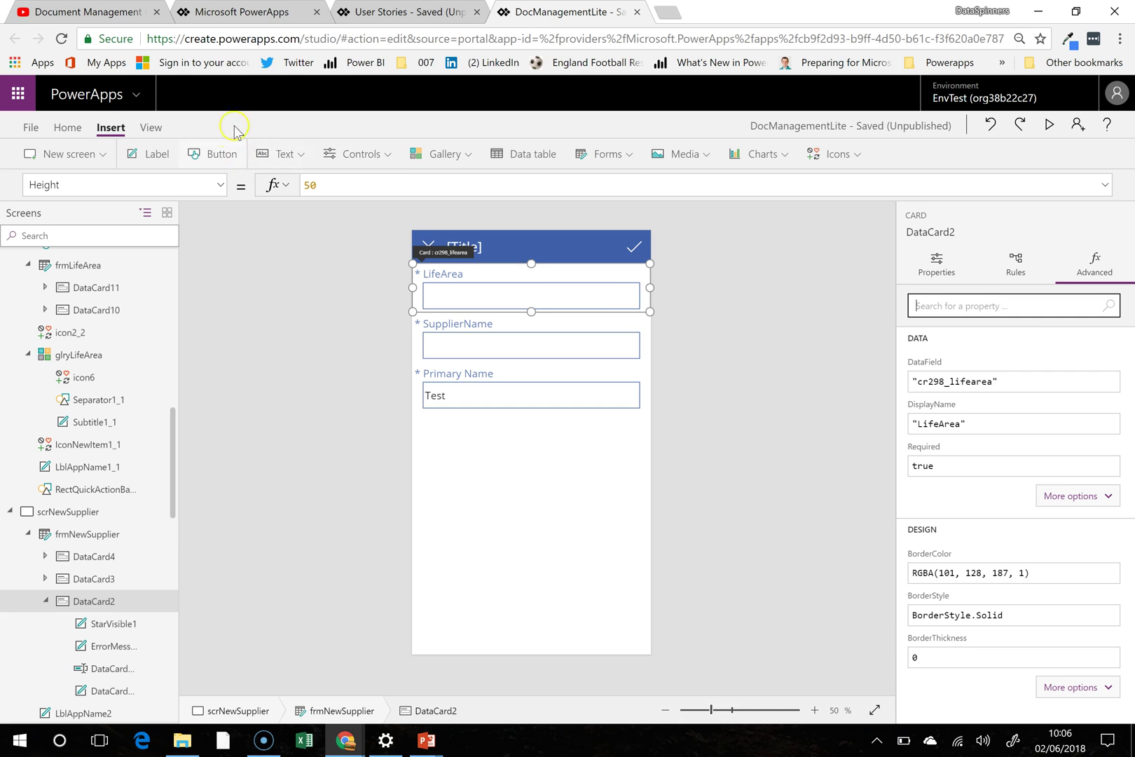
{"action": "left_click", "coordinate": [364, 154]}
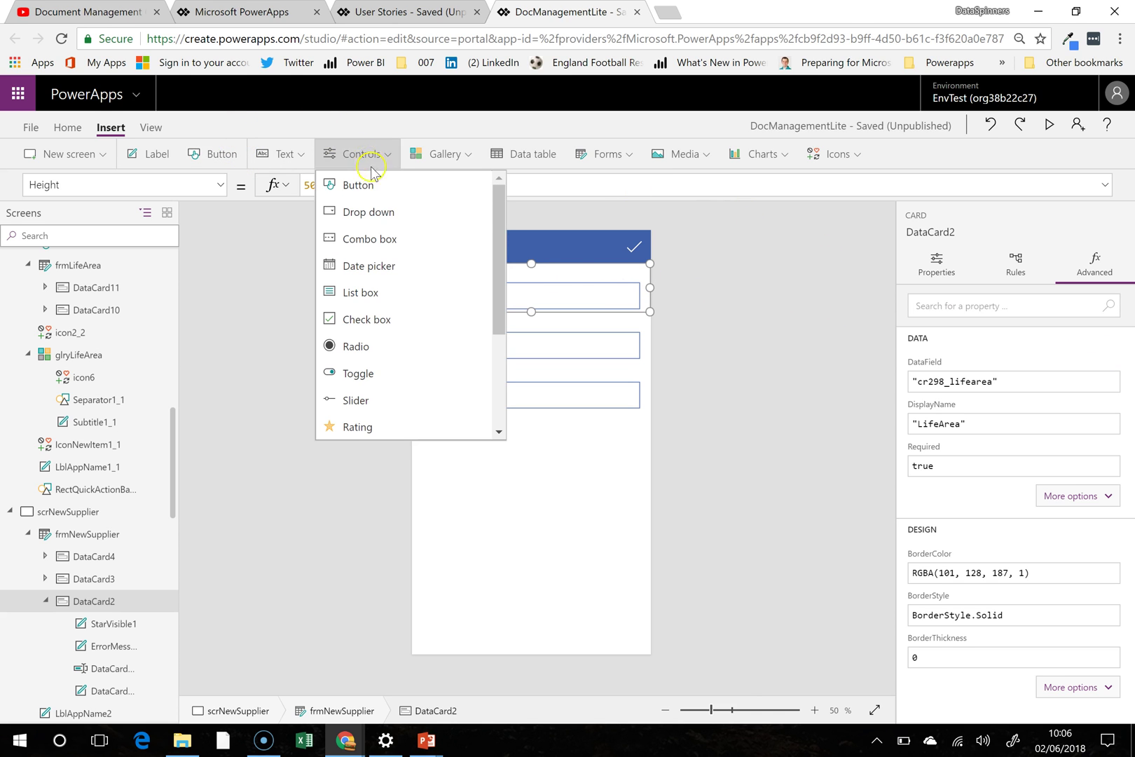
{"action": "left_click", "coordinate": [377, 209]}
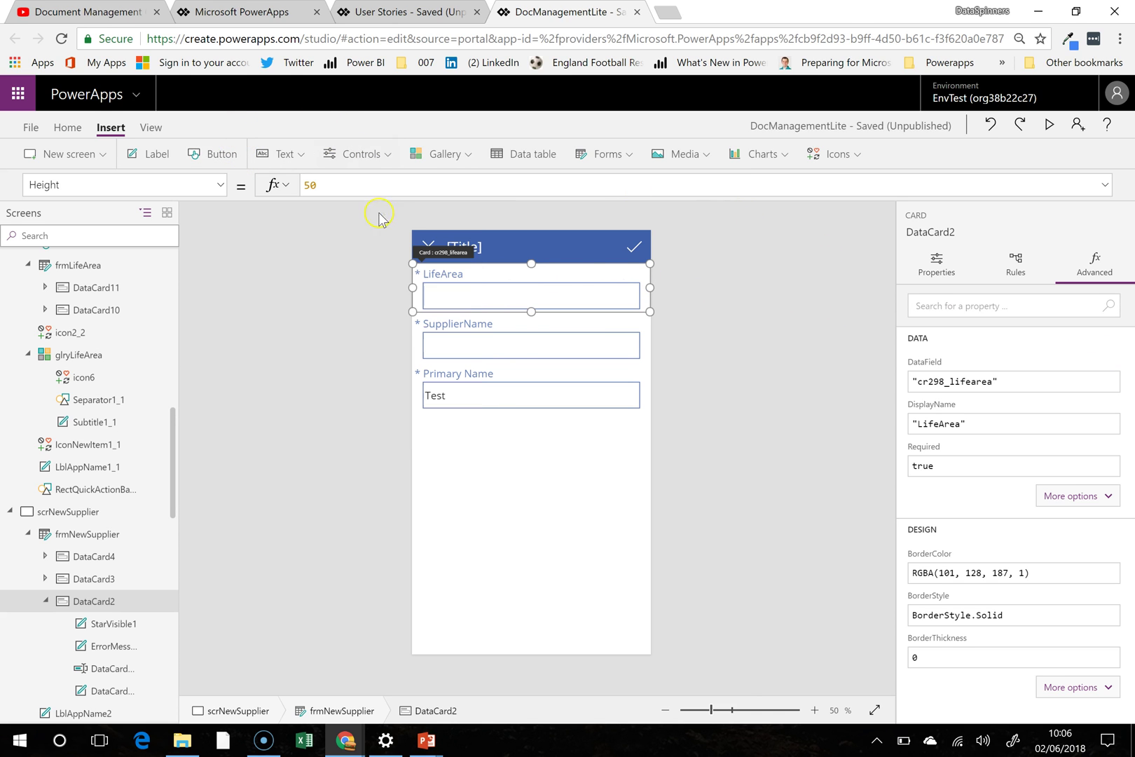
Step: Set the new drop-down's Items property to LifeAreas.cr298_lifearea
{"action": "double_click", "coordinate": [343, 183]}
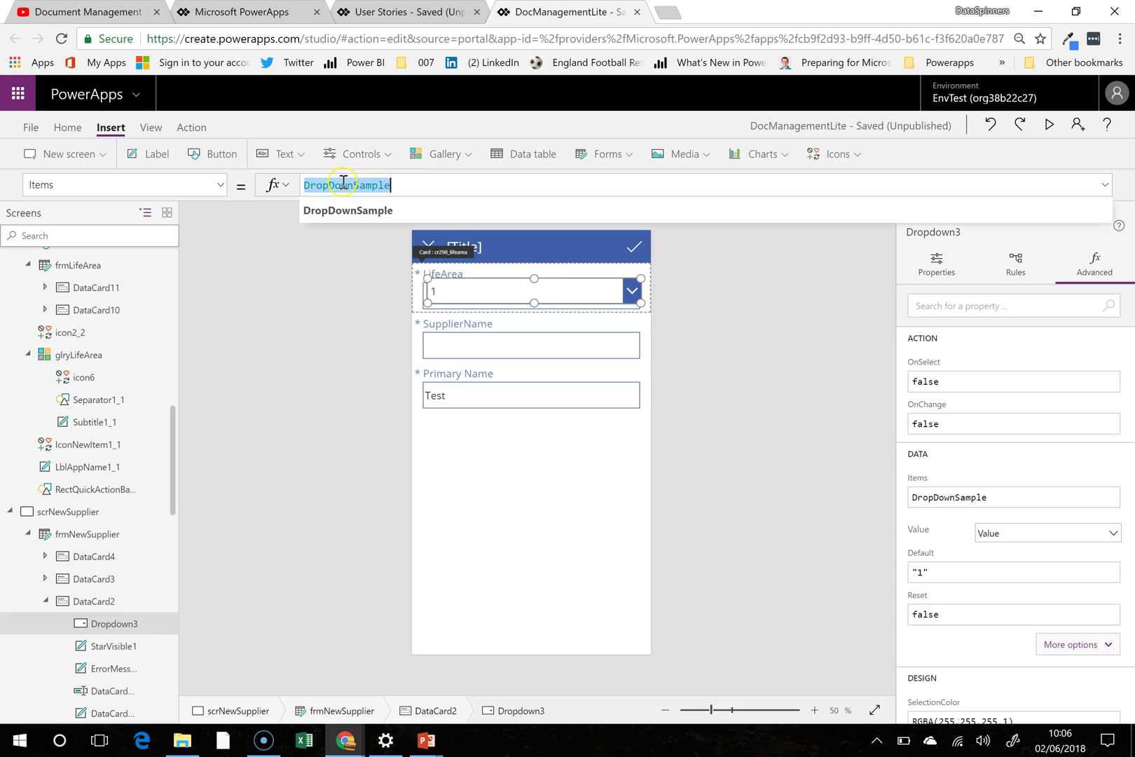
{"action": "type", "text": "lif"}
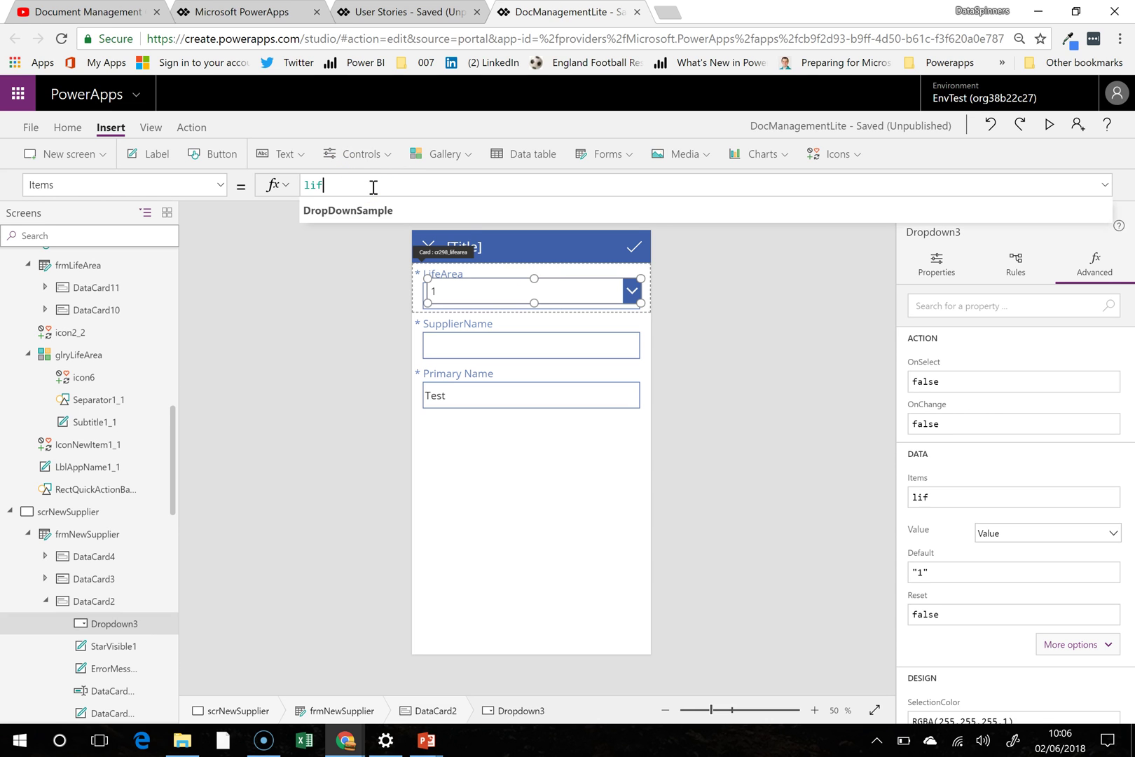
{"action": "key", "text": "Return"}
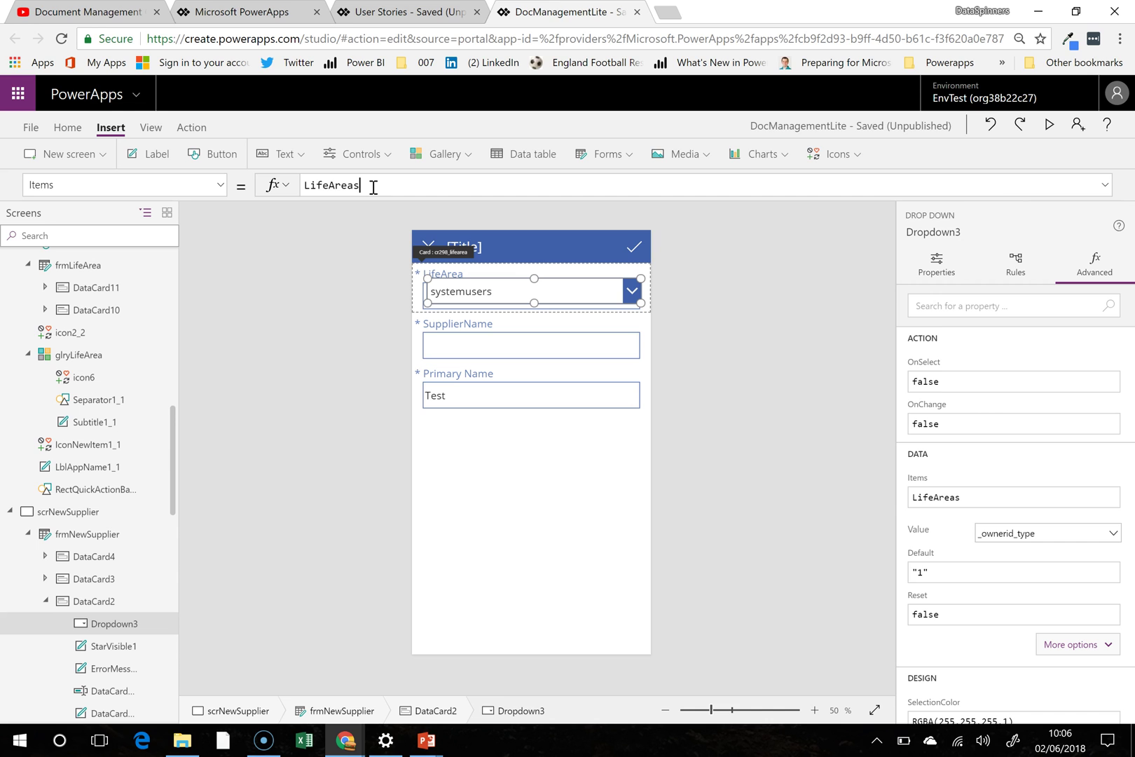
{"action": "type", "text": "."}
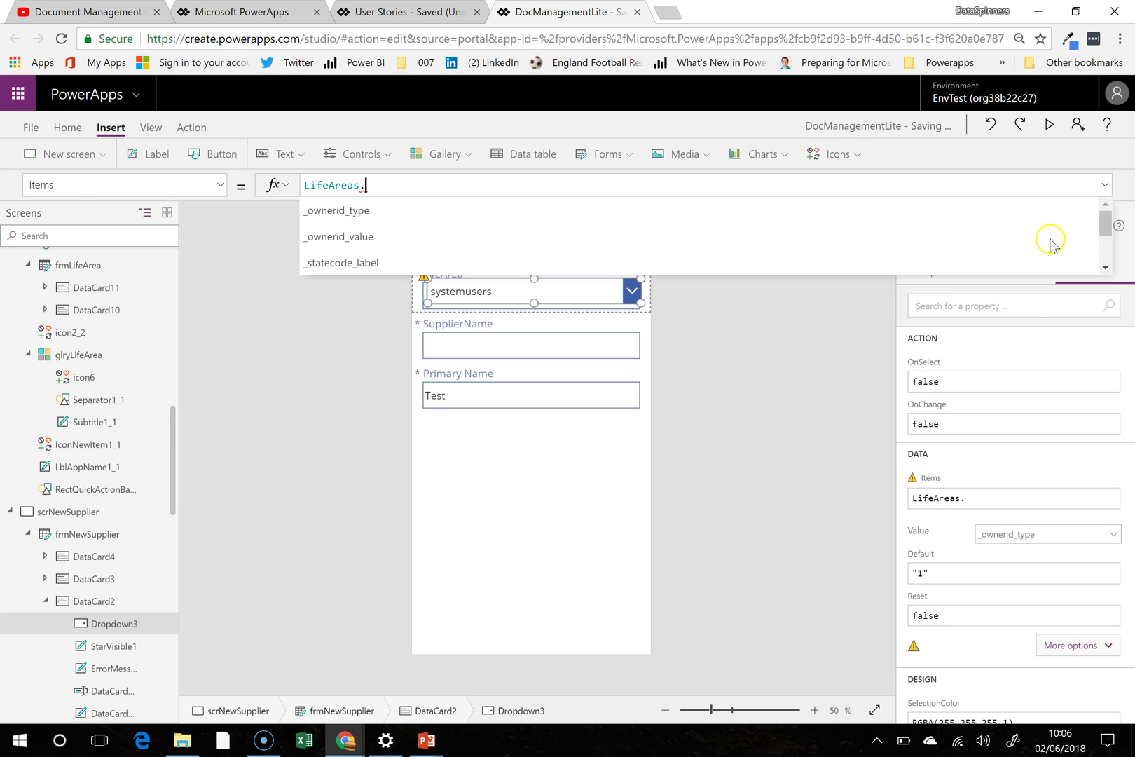
{"action": "left_click_drag", "start_coordinate": [1106, 225], "coordinate": [1103, 267]}
{"action": "left_click", "coordinate": [1103, 263]}
{"action": "left_click", "coordinate": [1101, 203]}
{"action": "left_click", "coordinate": [1102, 202]}
{"action": "left_click", "coordinate": [1102, 203]}
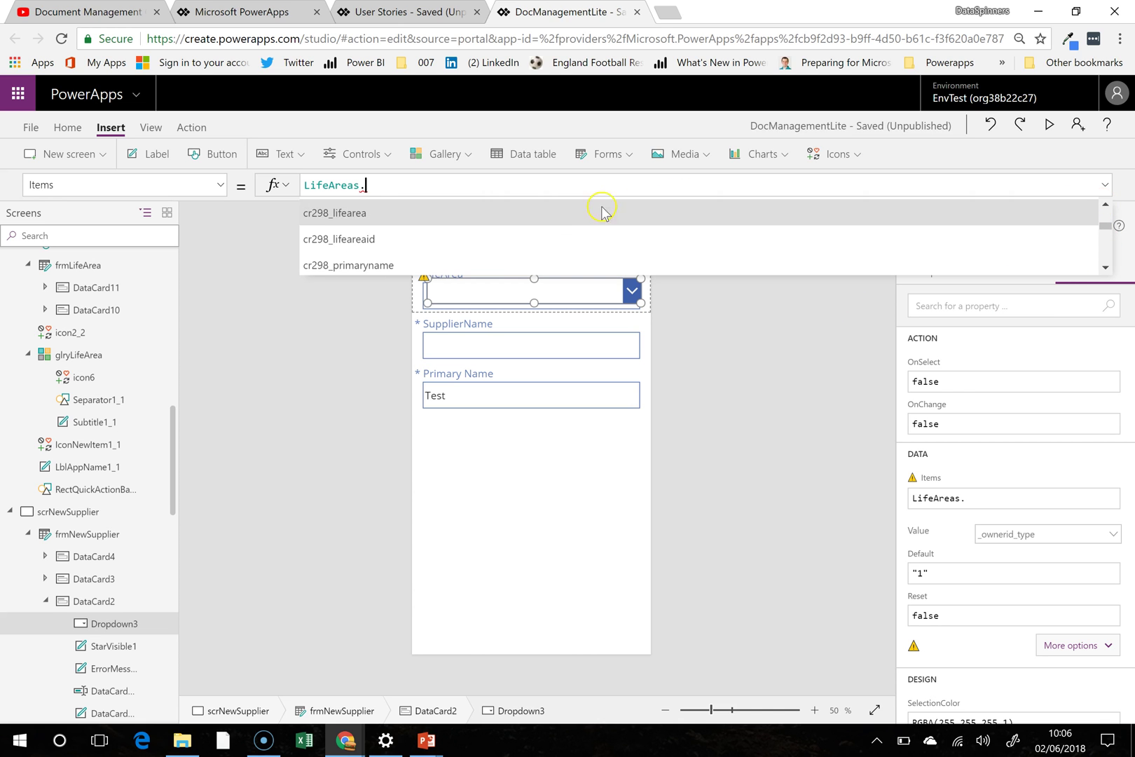
{"action": "left_click", "coordinate": [537, 212]}
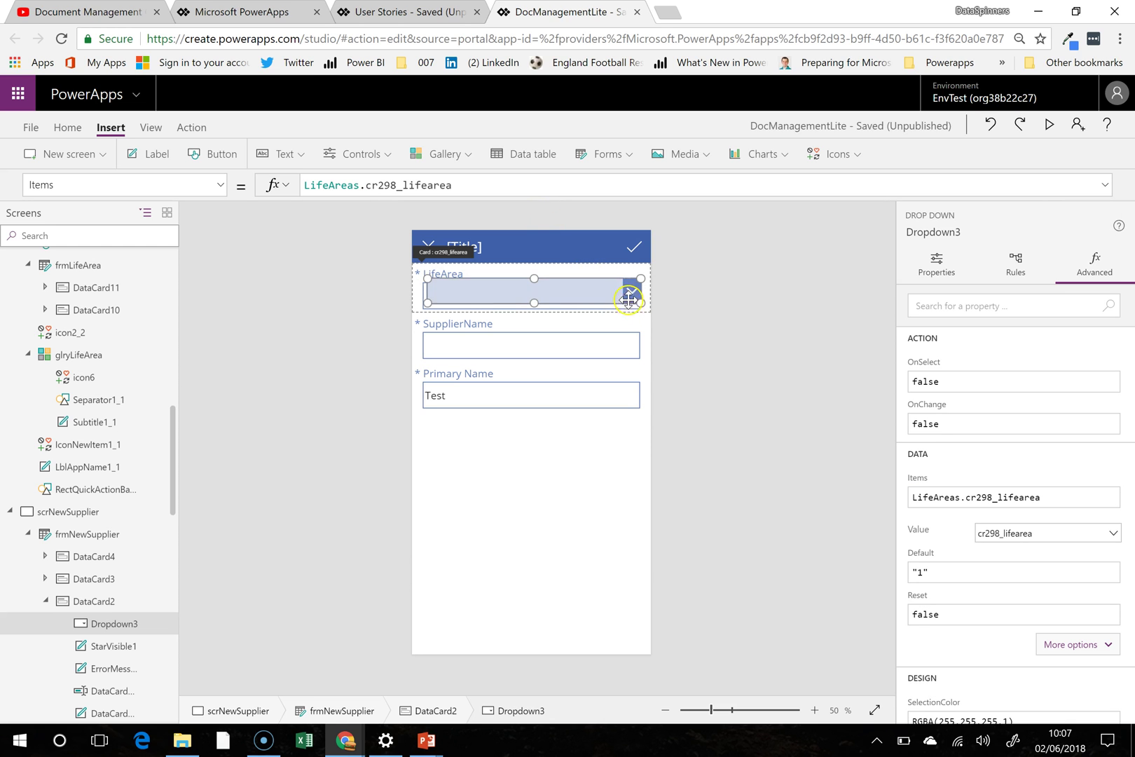
Step: Reselect the cr298_lifearea column in the Items formula of the LifeArea card's drop-down
{"action": "left_click", "coordinate": [555, 187]}
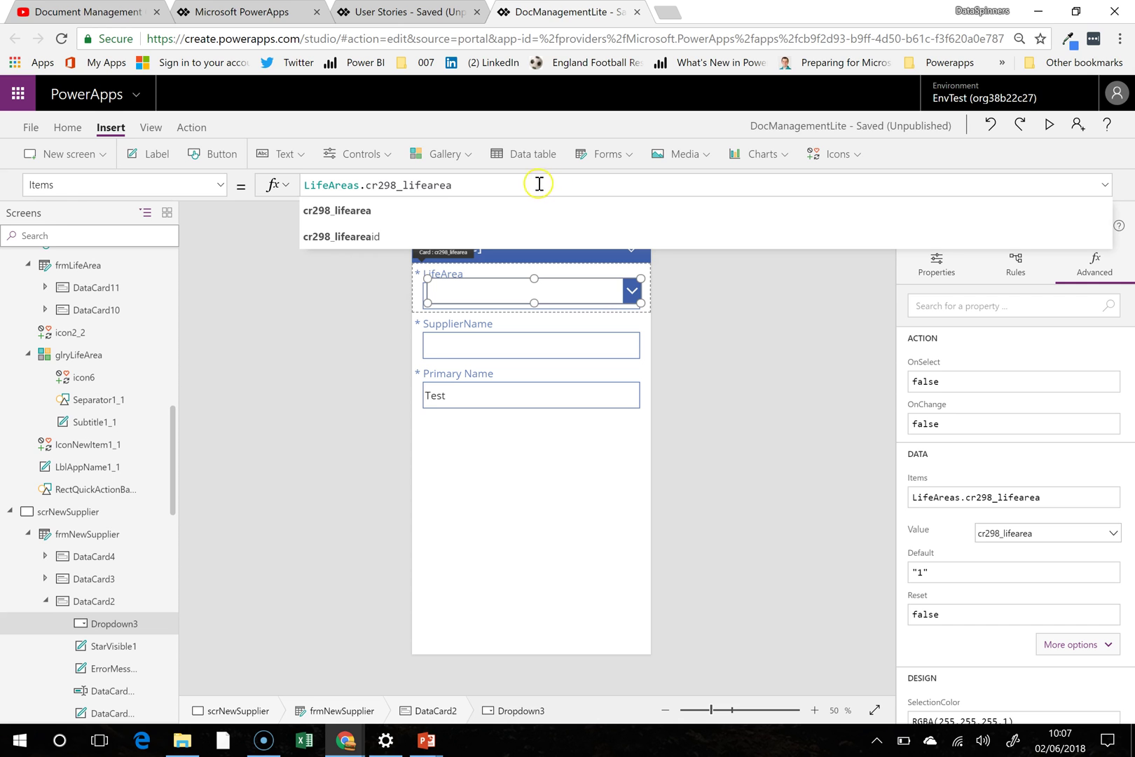
{"action": "left_click", "coordinate": [373, 212]}
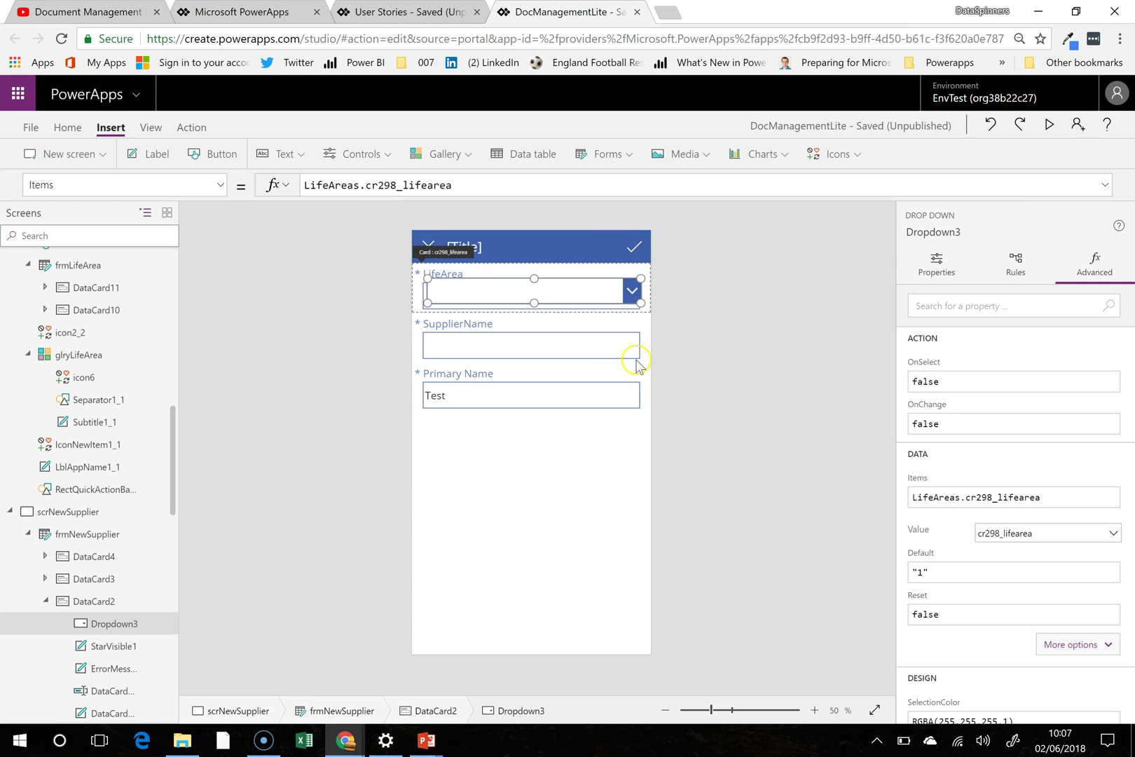
{"action": "left_click", "coordinate": [573, 440]}
{"action": "left_click", "coordinate": [599, 306]}
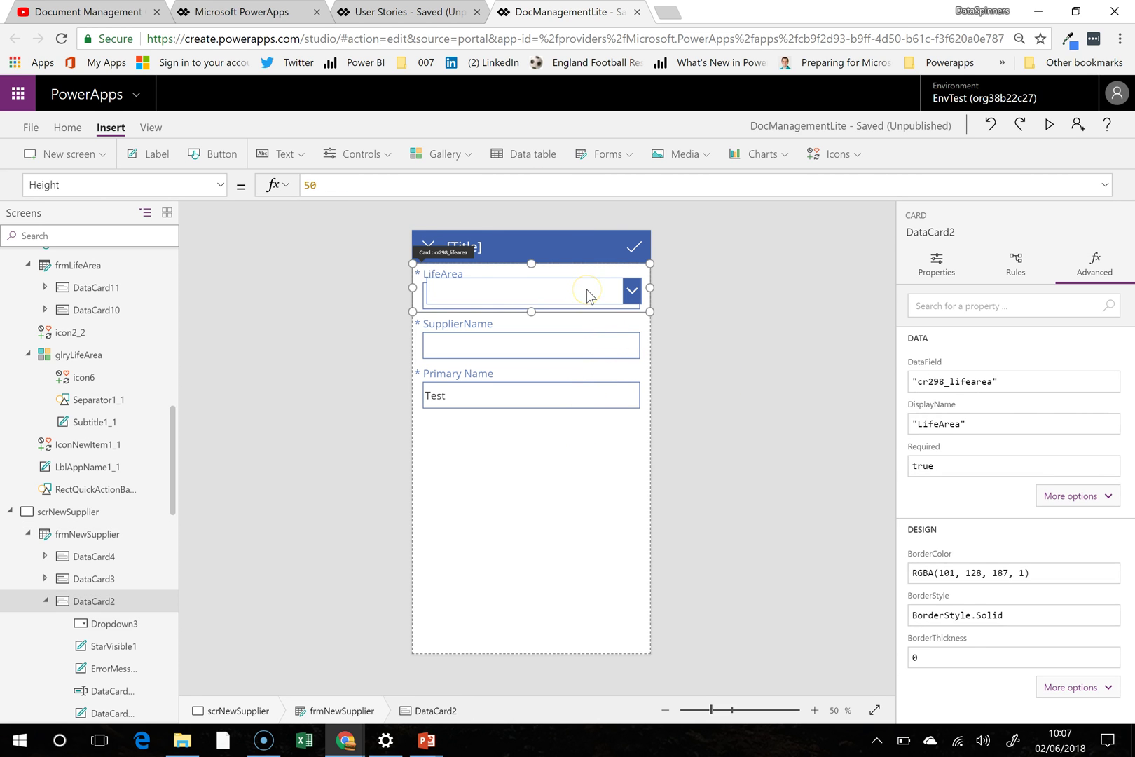
{"action": "left_click", "coordinate": [588, 291]}
{"action": "left_click", "coordinate": [479, 185]}
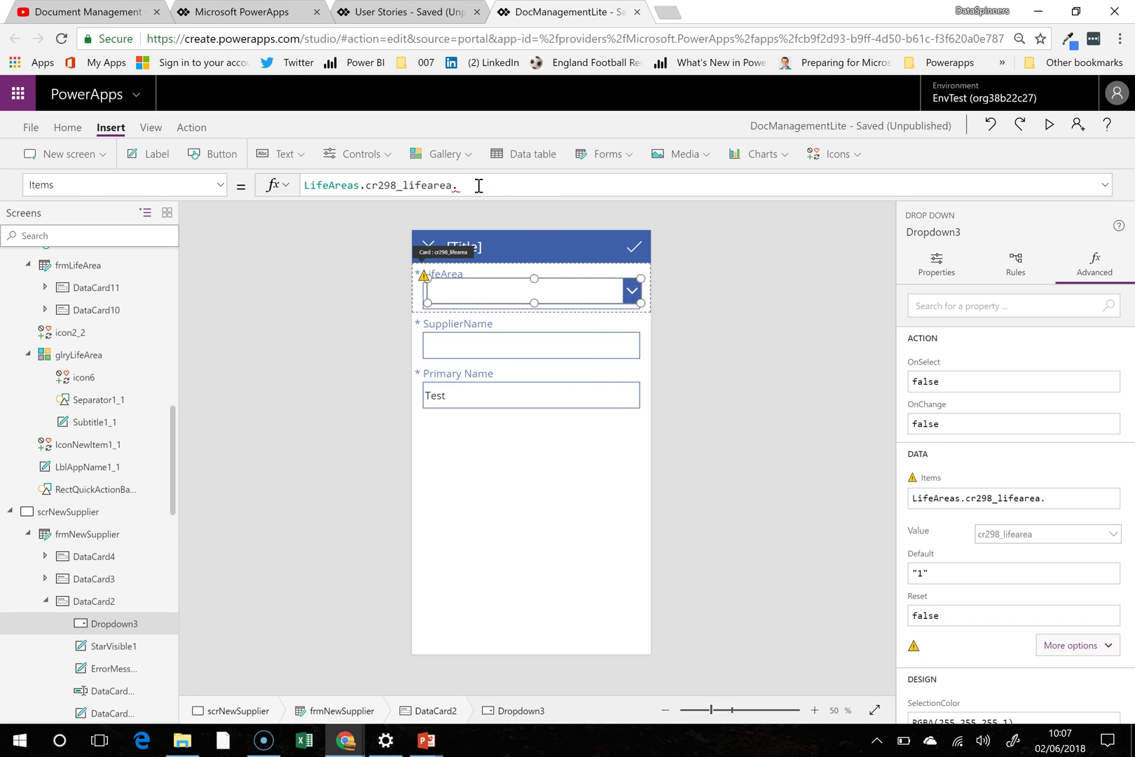
{"action": "key", "text": "BackSpace"}
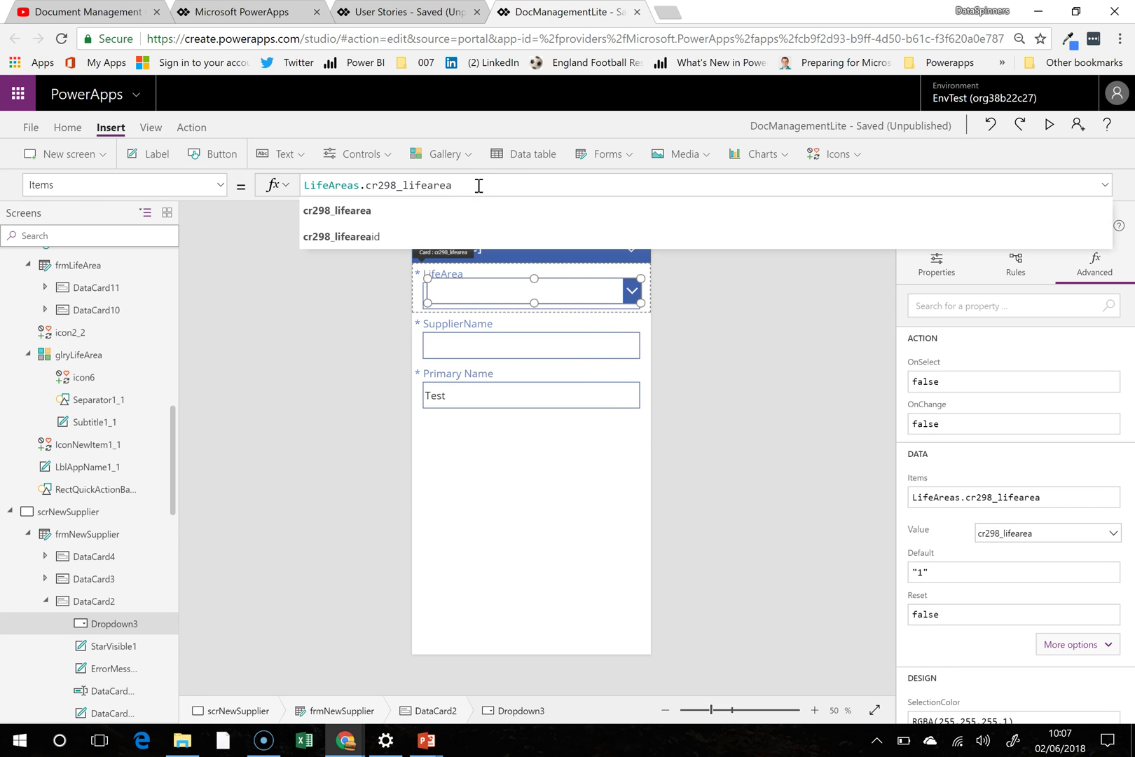
{"action": "left_click", "coordinate": [446, 212]}
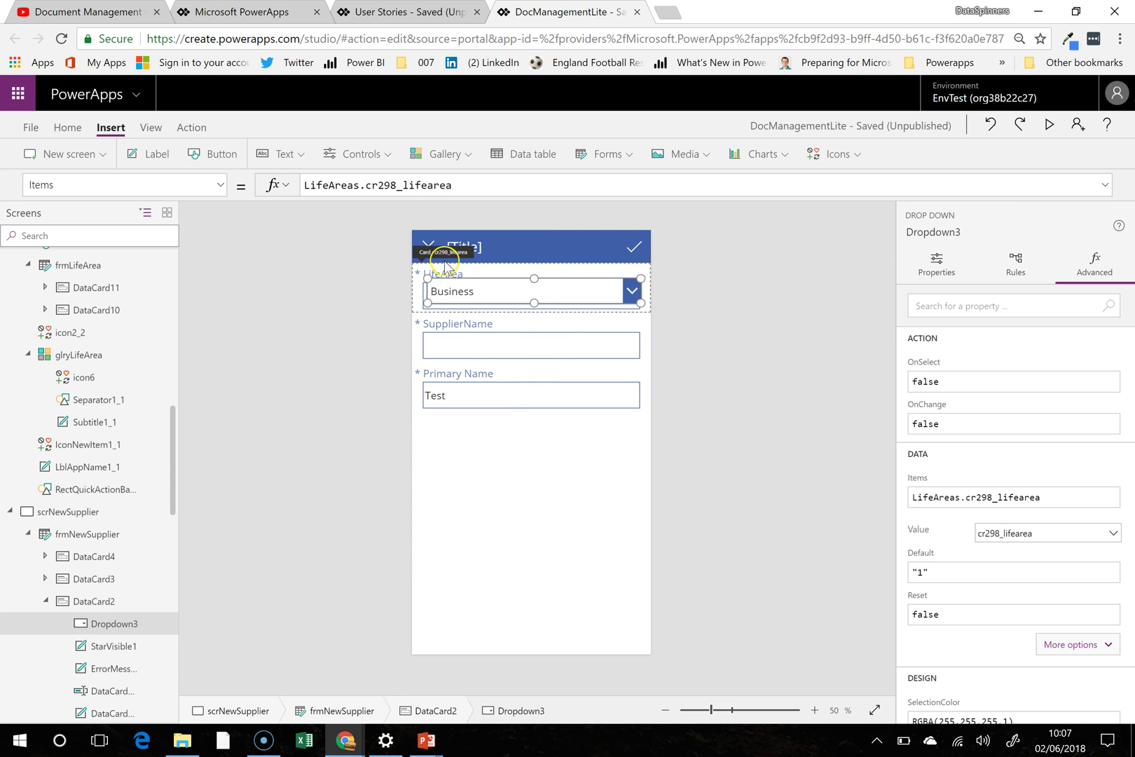
Step: Shrink the LifeArea card's drop-down onto the right part of the text input, leaving that input's left part uncovered, and widen the screens tree
{"action": "left_click_drag", "start_coordinate": [427, 279], "coordinate": [545, 283]}
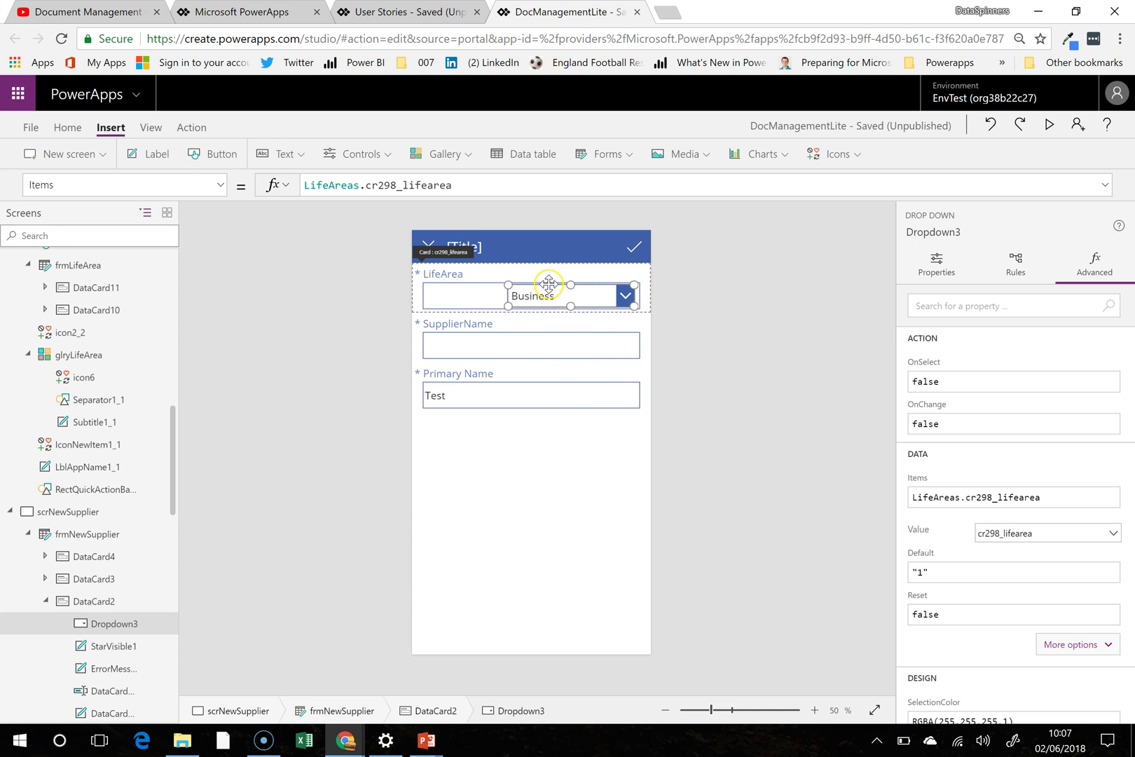
{"action": "left_click", "coordinate": [458, 292]}
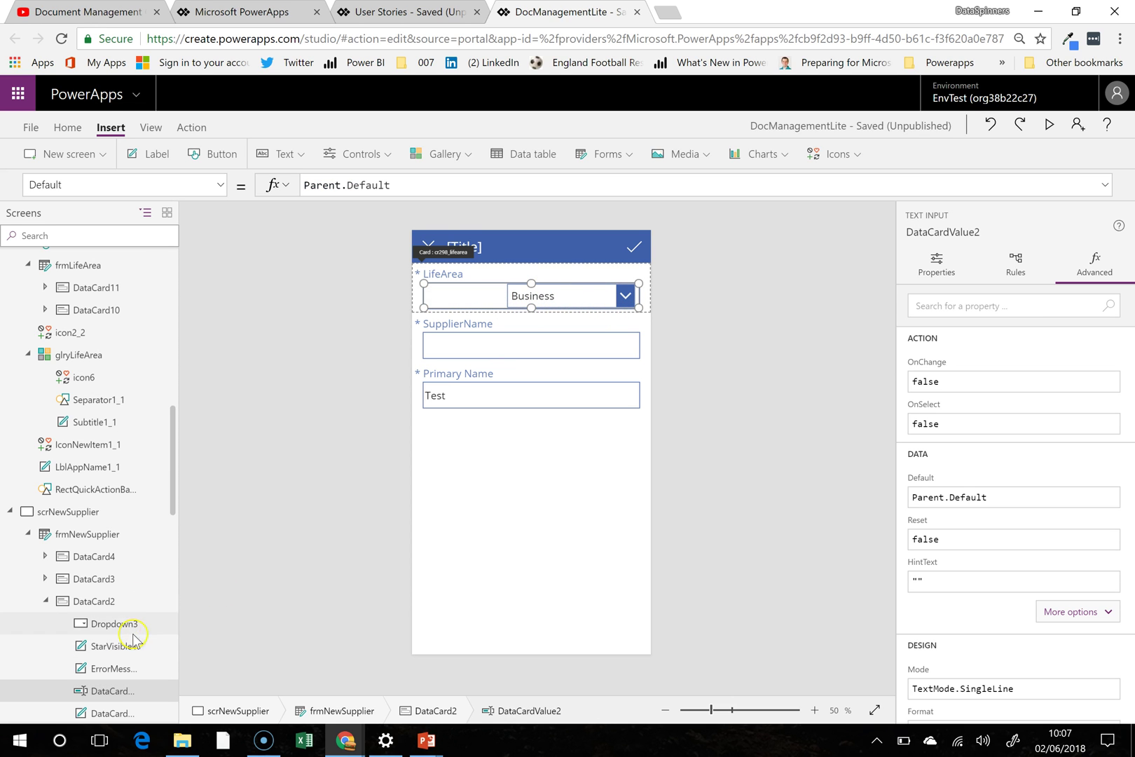
{"action": "left_click_drag", "start_coordinate": [271, 549], "coordinate": [286, 548]}
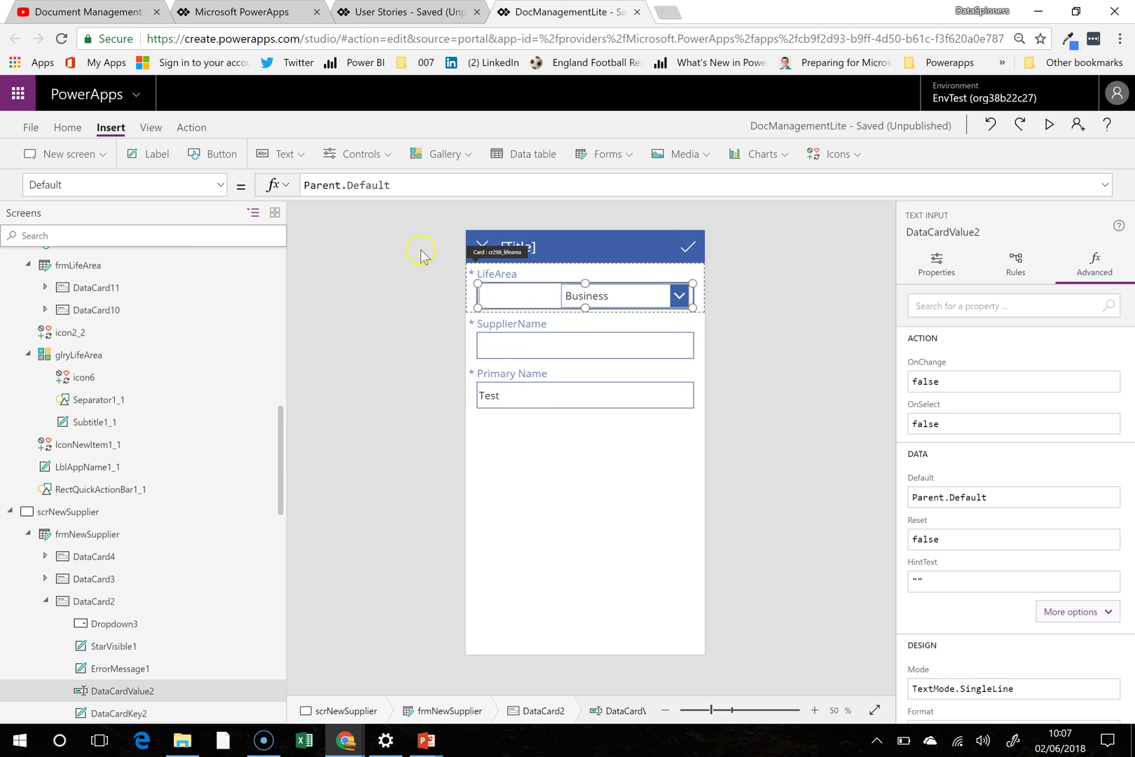
{"action": "left_click", "coordinate": [274, 185]}
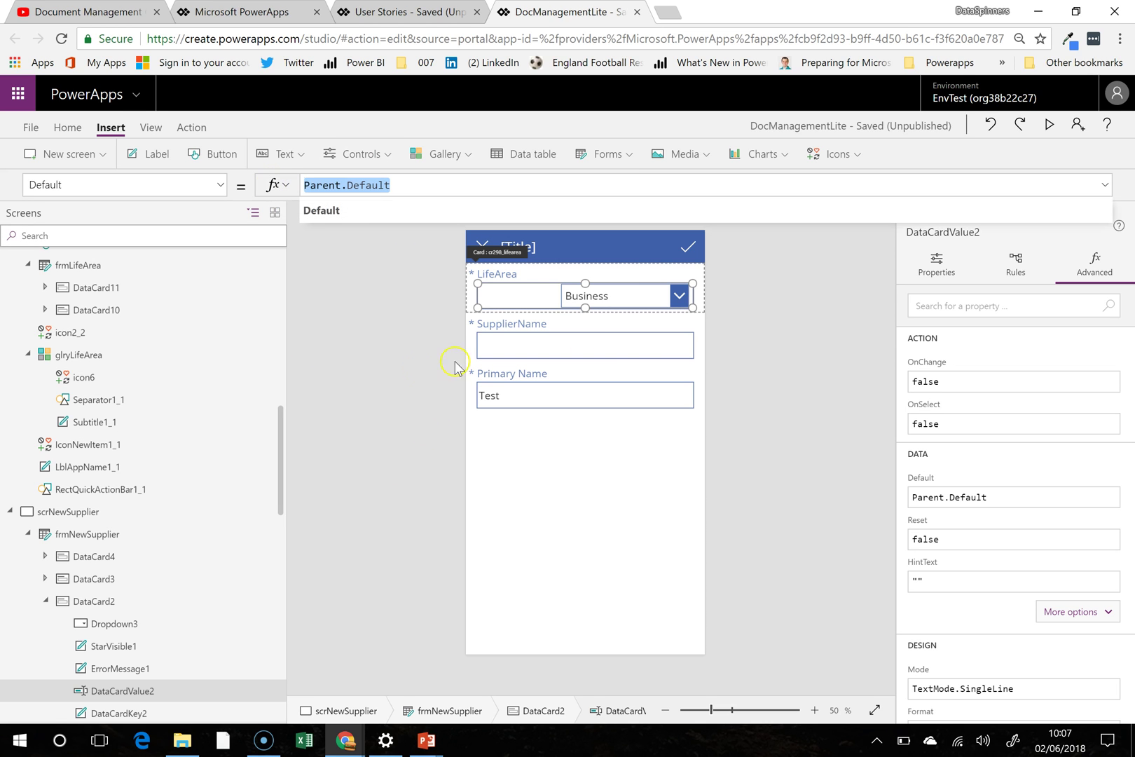
Step: Rename the LifeArea card's drop-down control to ddLifeArea
{"action": "left_click", "coordinate": [653, 294]}
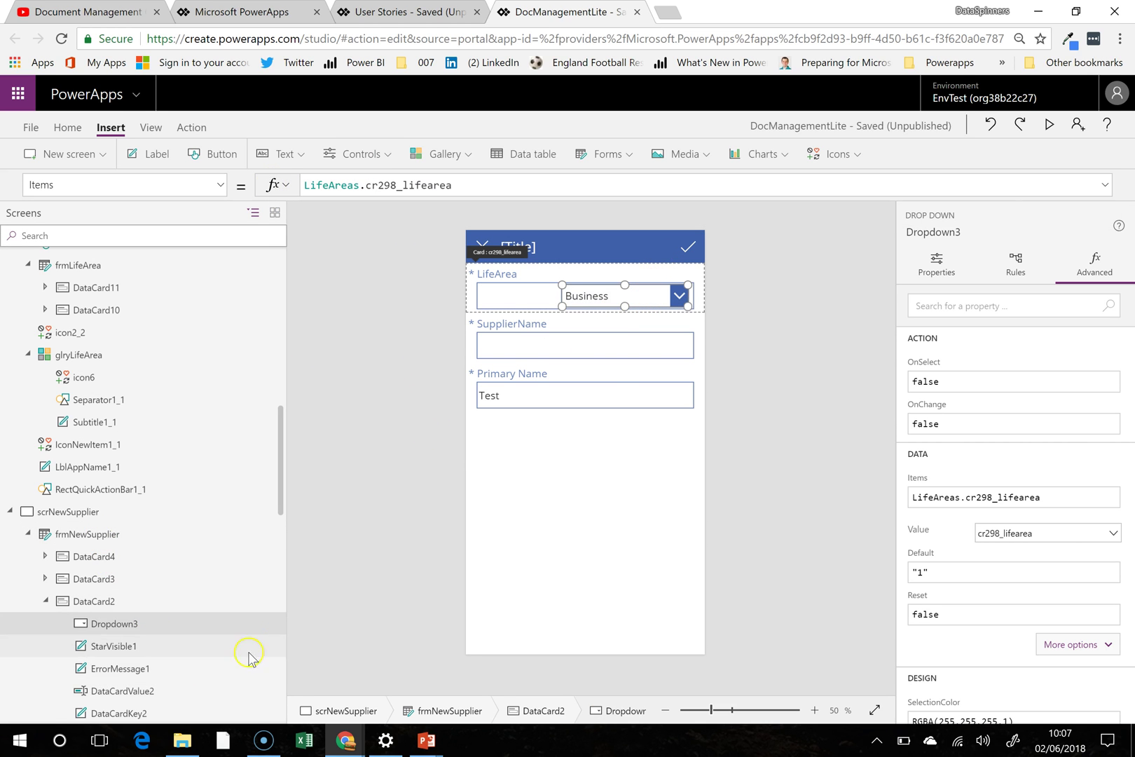
{"action": "right_click", "coordinate": [268, 624]}
{"action": "left_click", "coordinate": [287, 623]}
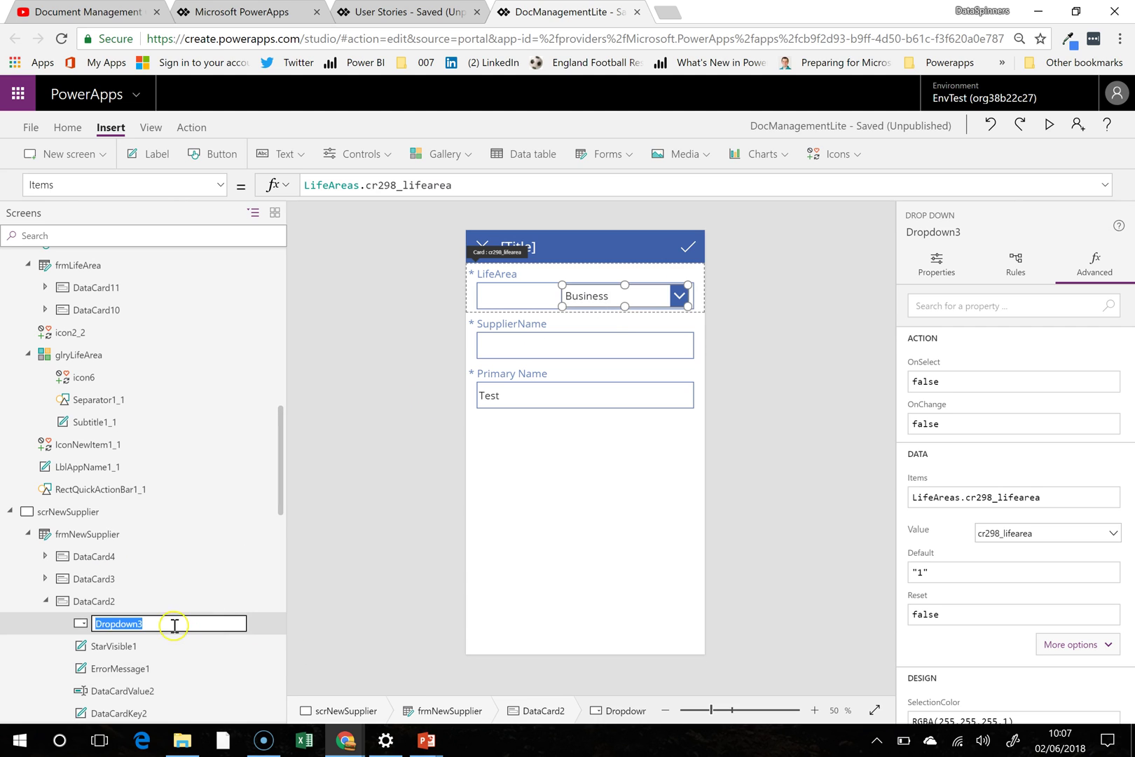
{"action": "type", "text": "ddLifeArea"}
{"action": "key", "text": "Return"}
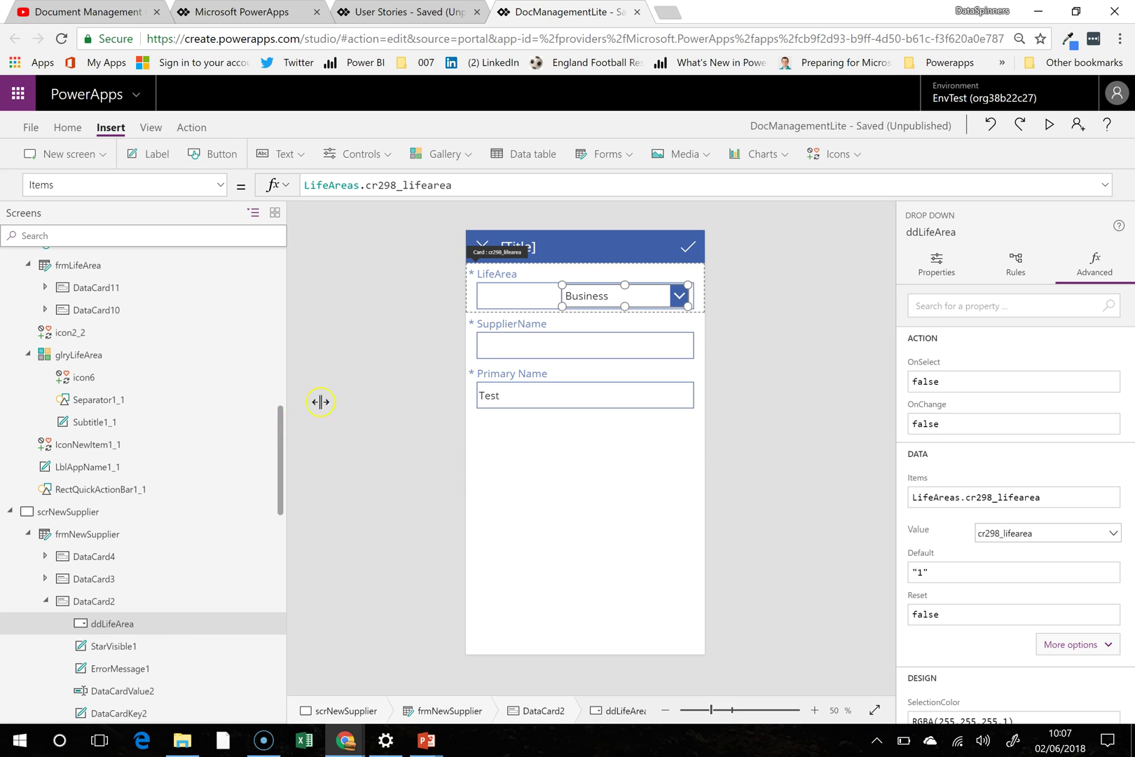
Step: Set the Default property of the LifeArea card's text input to ddLifeArea.Selected.Value
{"action": "left_click", "coordinate": [508, 299]}
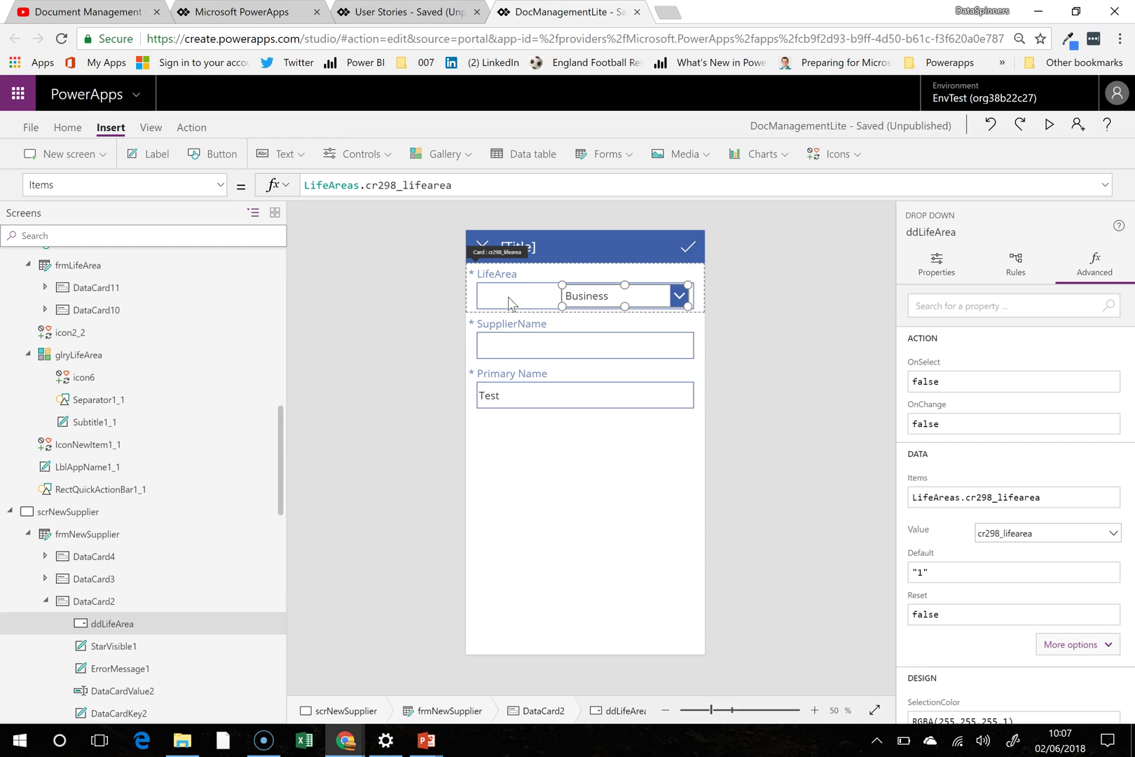
{"action": "left_click", "coordinate": [508, 296]}
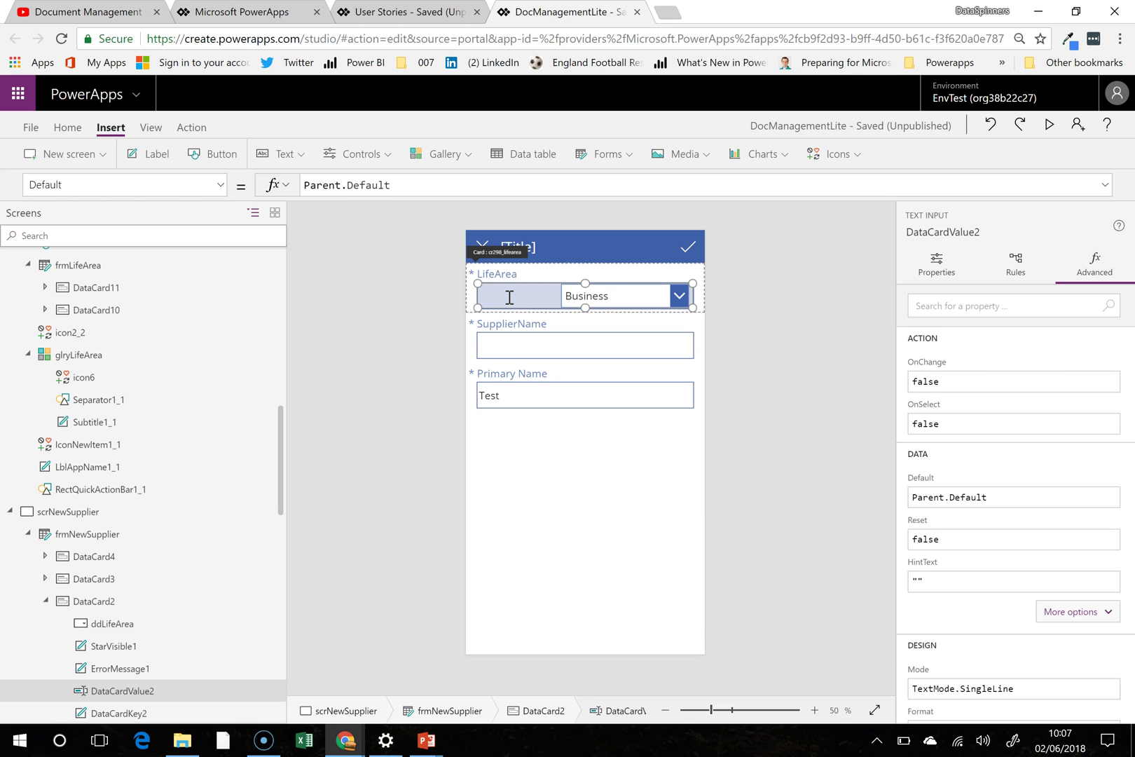
{"action": "left_click", "coordinate": [405, 188]}
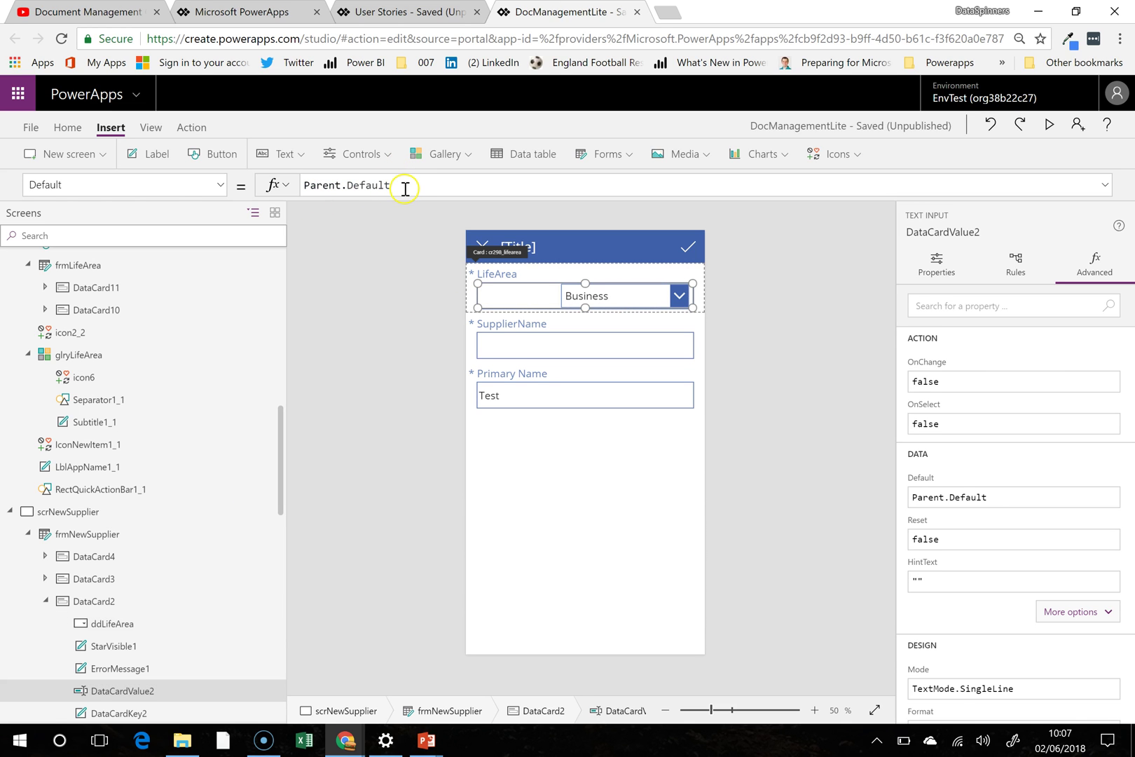
{"action": "left_click_drag", "start_coordinate": [400, 185], "coordinate": [208, 185]}
{"action": "key", "text": "BackSpace"}
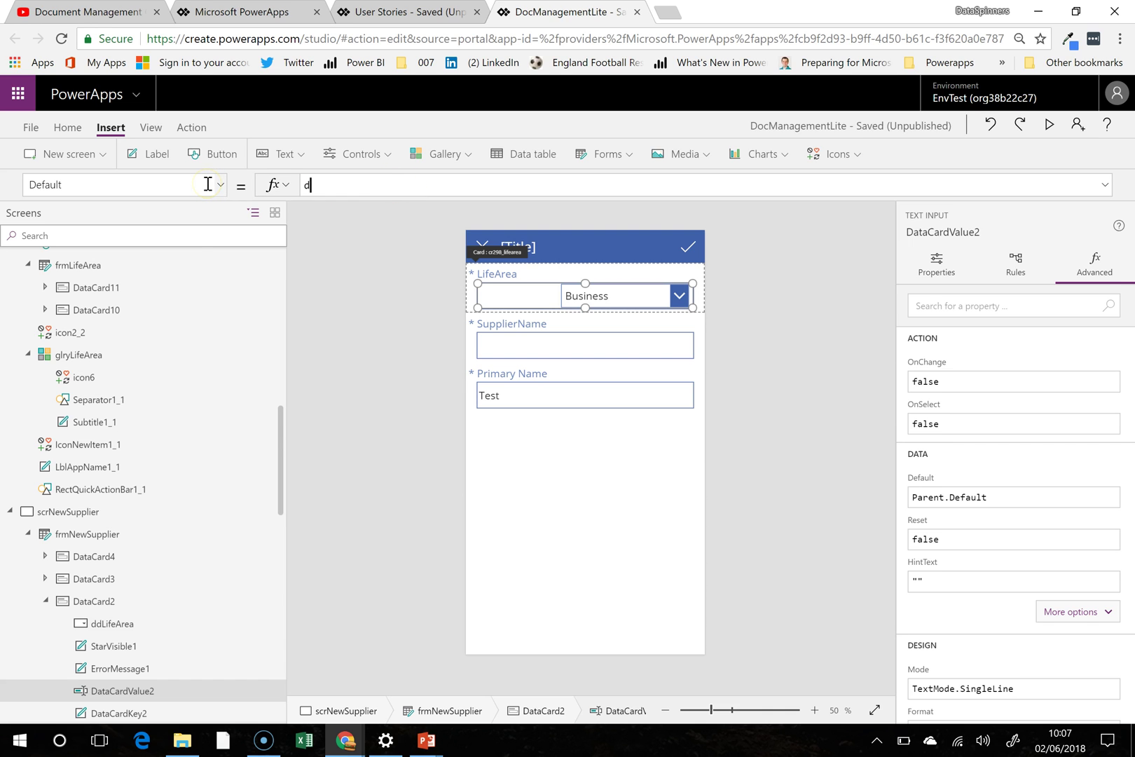
{"action": "type", "text": "dd"}
{"action": "left_click", "coordinate": [342, 210]}
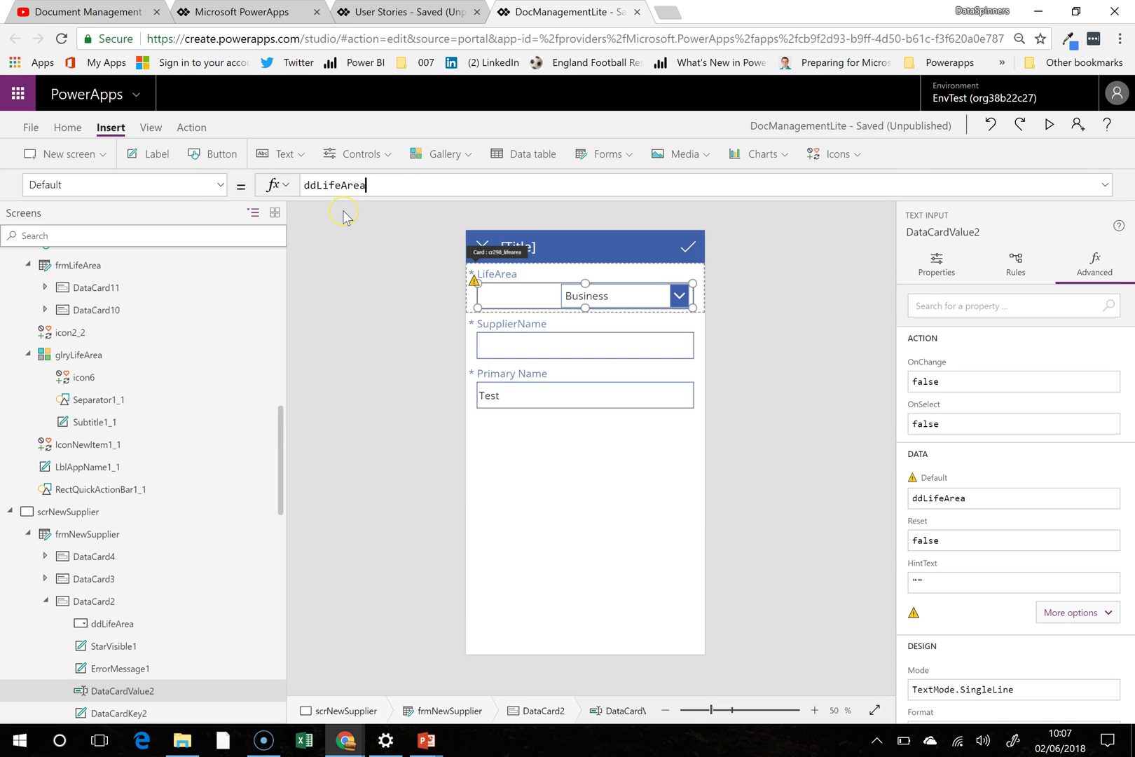
{"action": "type", "text": ".s"}
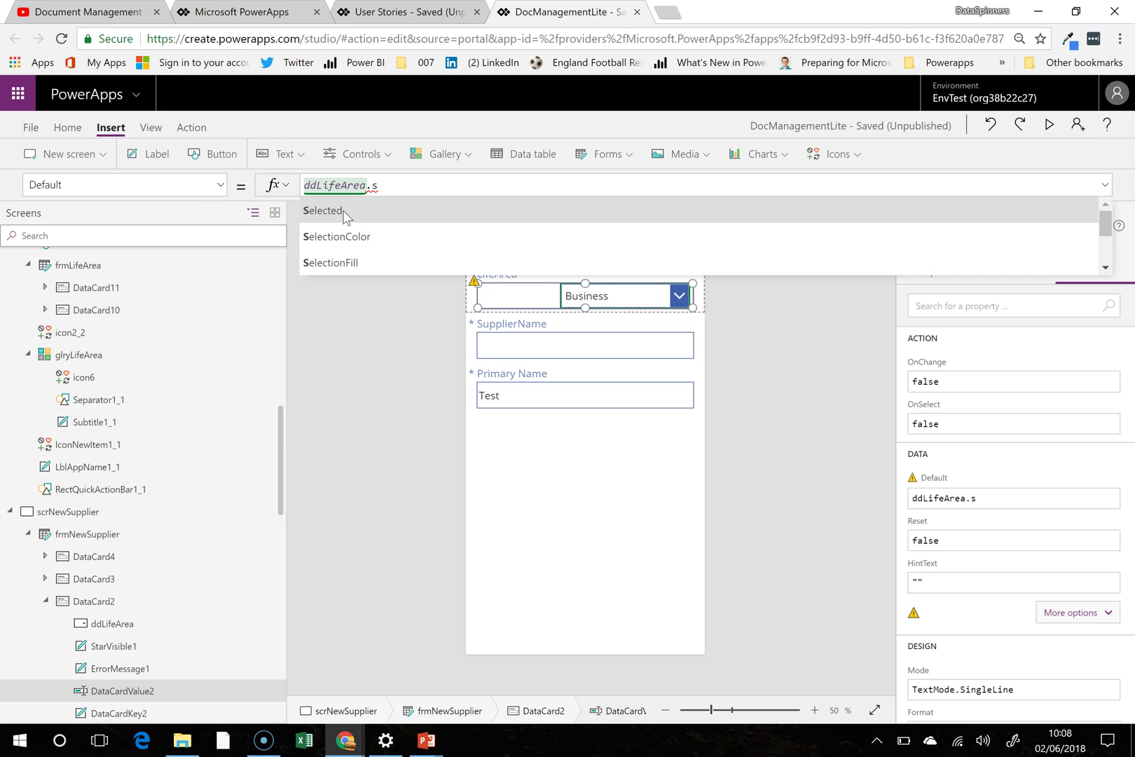
{"action": "left_click", "coordinate": [342, 210]}
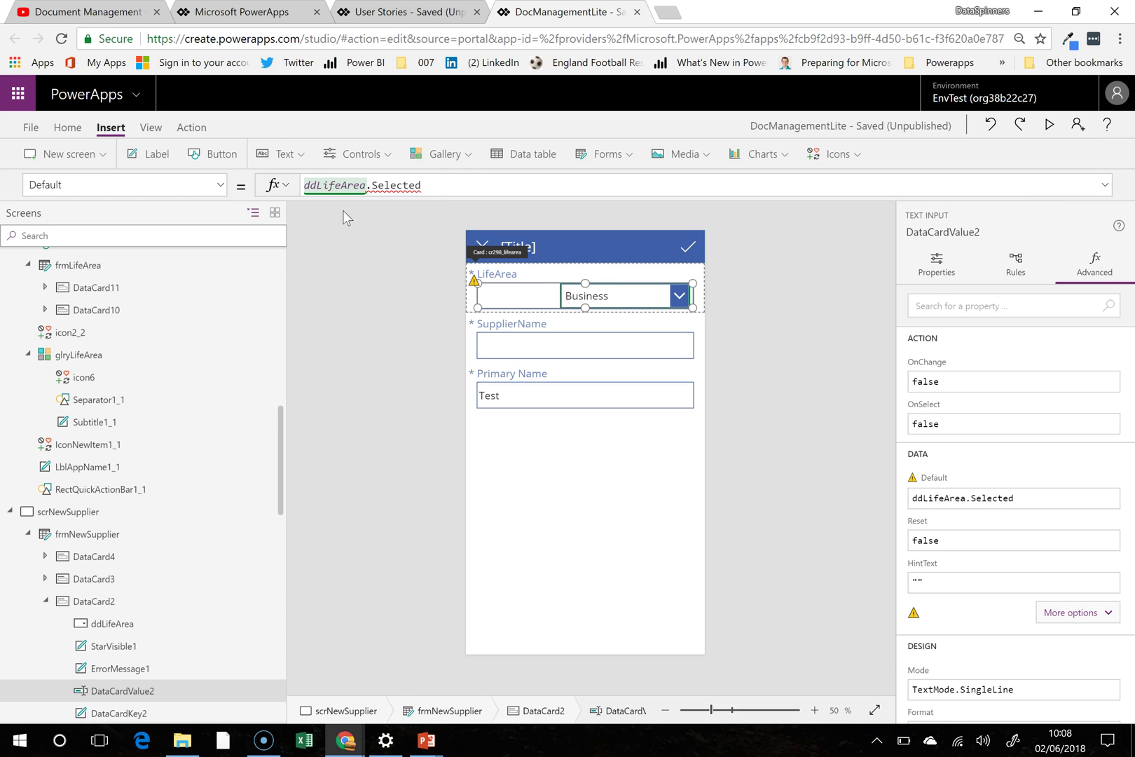
{"action": "type", "text": "."}
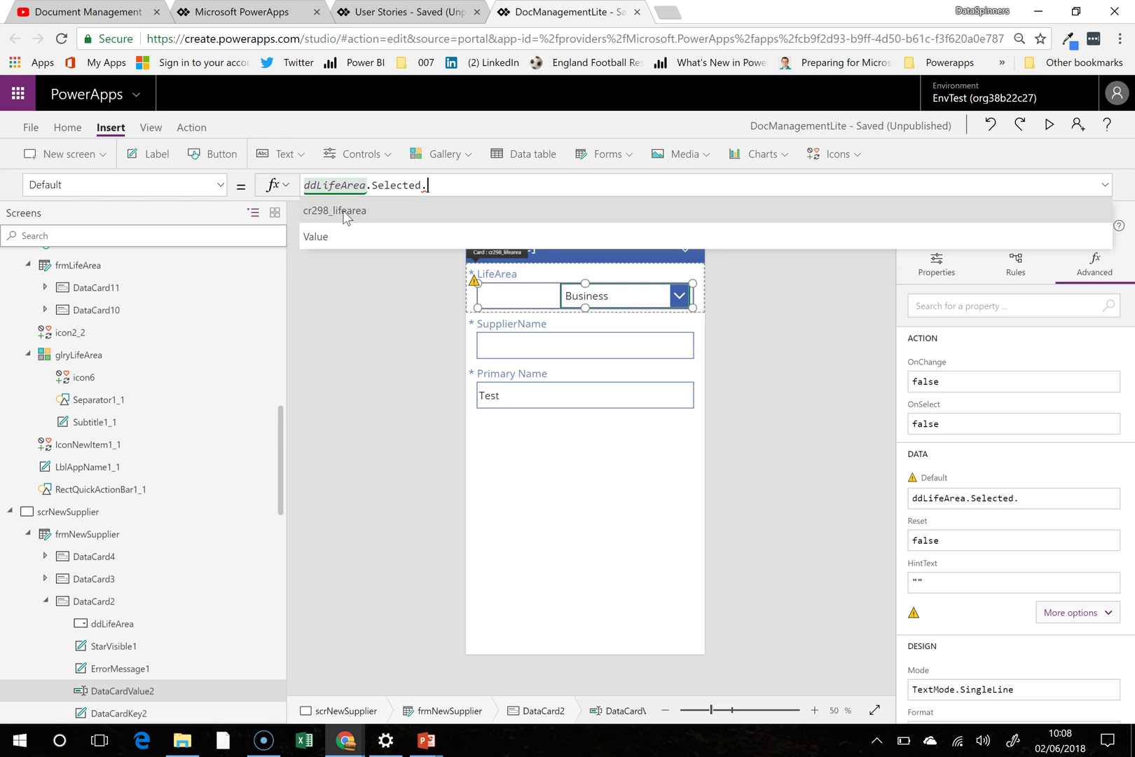
{"action": "left_click", "coordinate": [353, 234]}
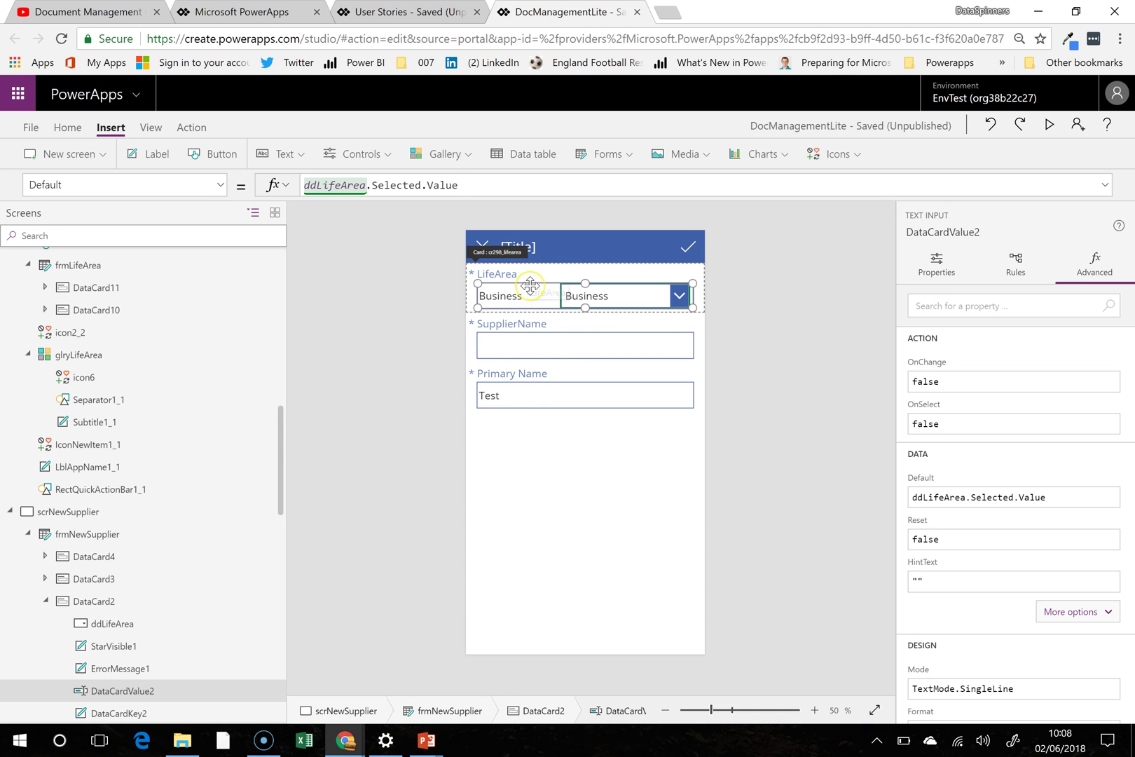
Step: Set the DisplayMode property of the LifeArea card's text input to DisplayMode.View
{"action": "left_click", "coordinate": [79, 185]}
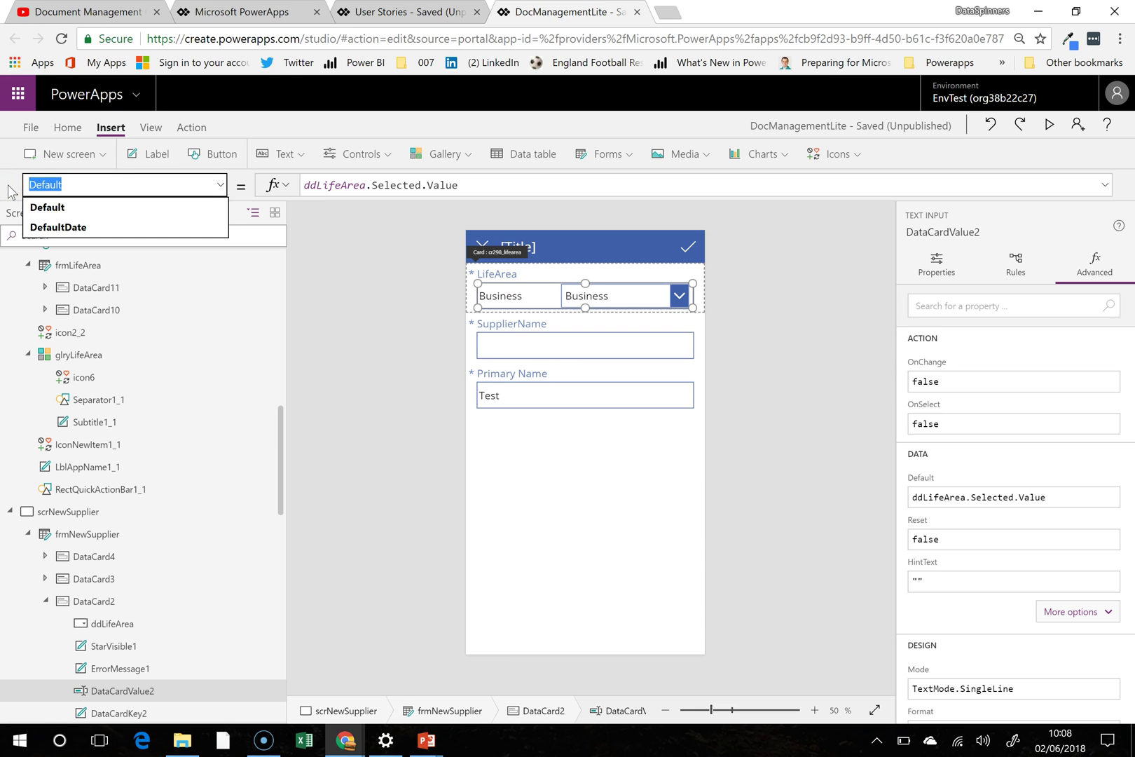
{"action": "type", "text": "DisplayMode"}
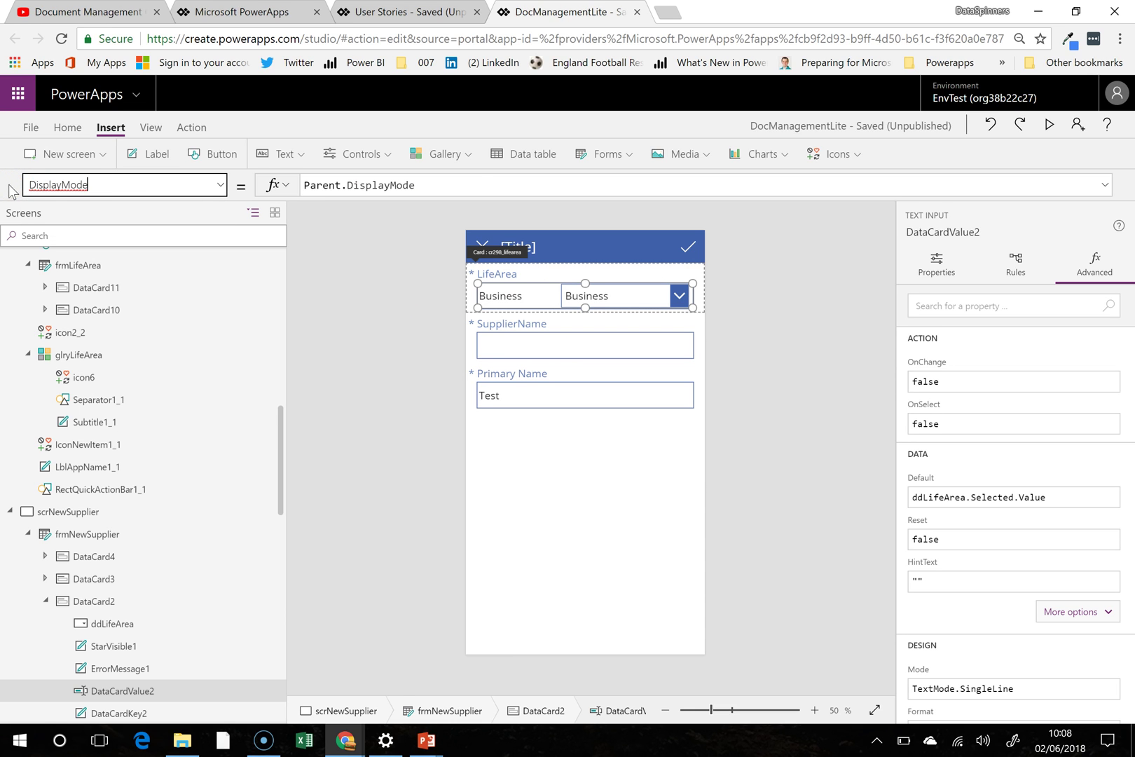
{"action": "key", "text": "Tab"}
{"action": "type", "text": "di"}
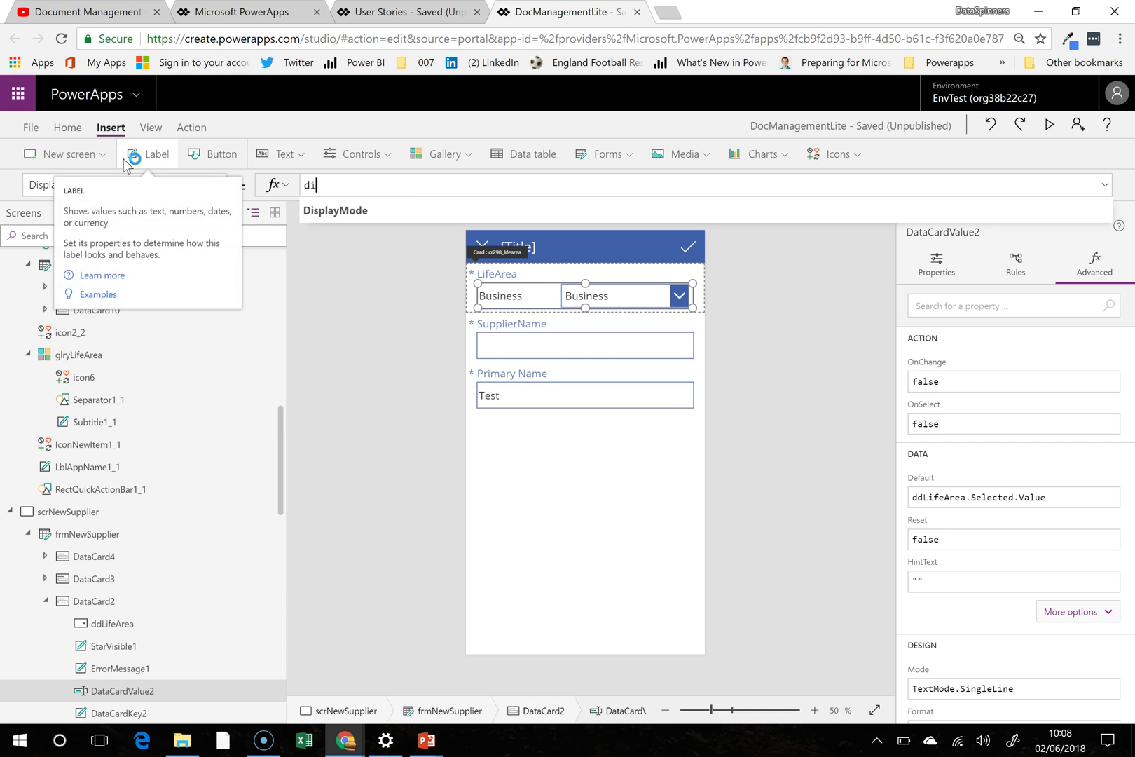
{"action": "type", "text": "spl"}
{"action": "key", "text": "Down"}
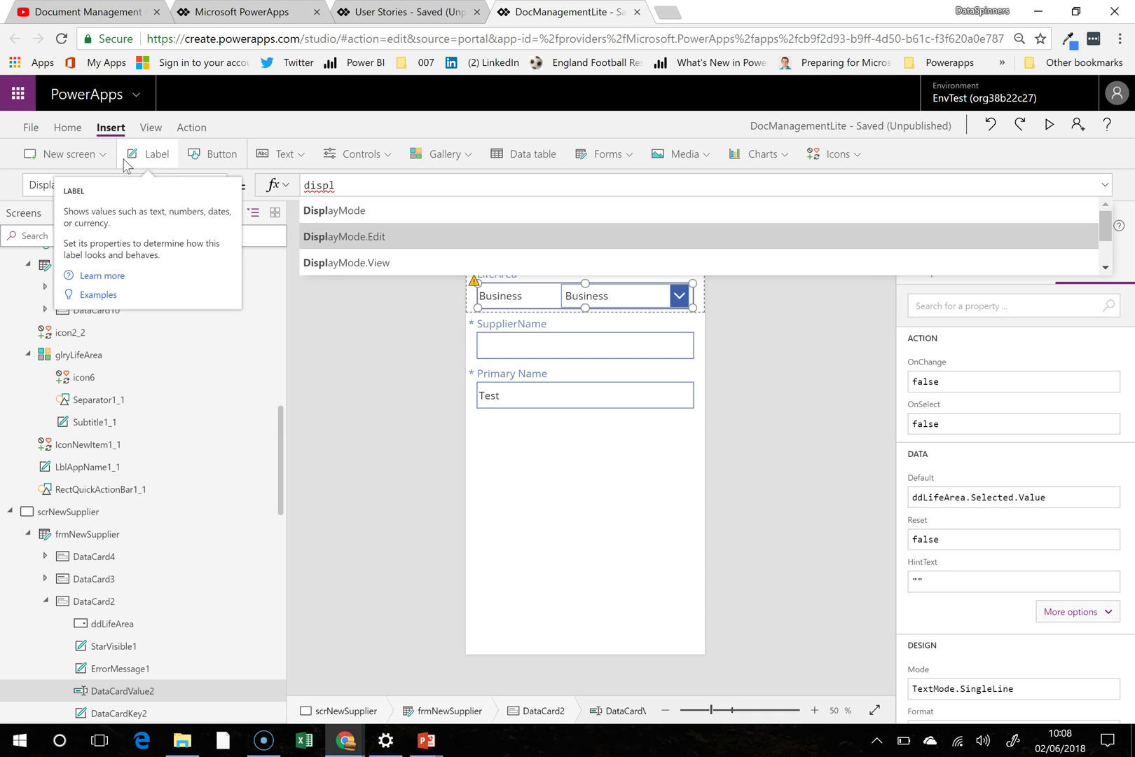
{"action": "key", "text": "Down"}
{"action": "key", "text": "Return"}
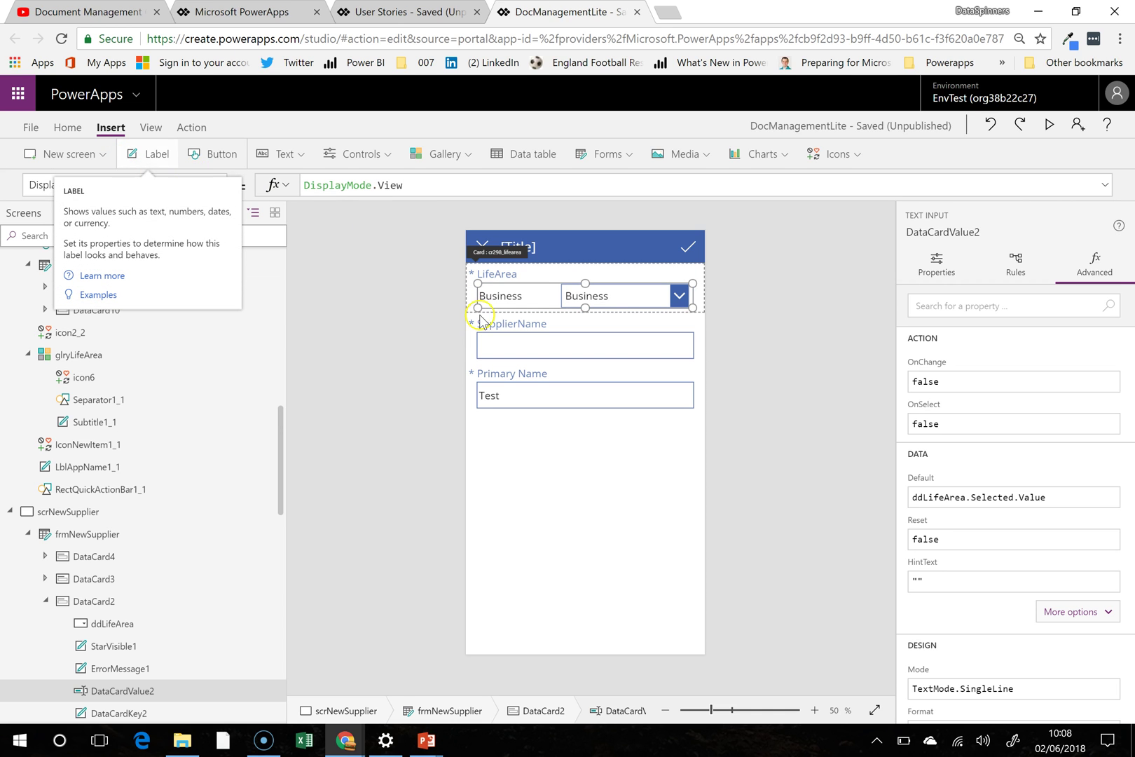
Step: Move the ddLifeArea drop-down left within its card, right beside the text input's value, and check the layout of the form's cards
{"action": "left_click", "coordinate": [596, 306]}
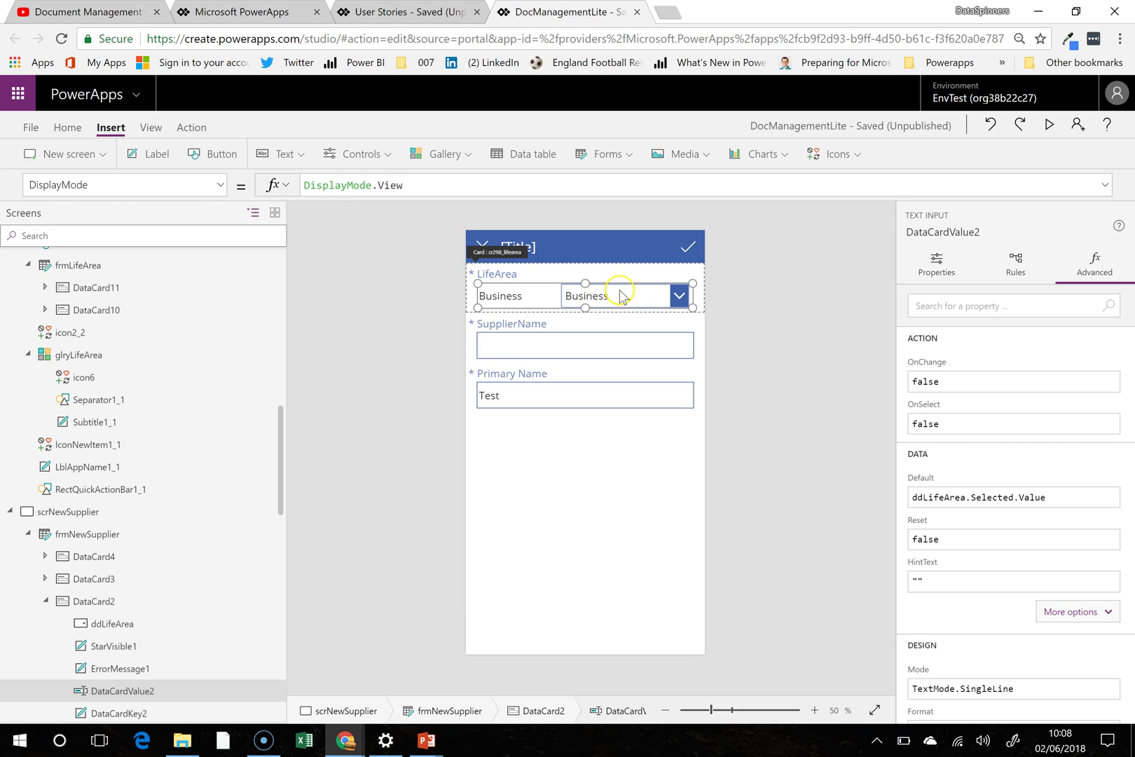
{"action": "left_click", "coordinate": [620, 294]}
{"action": "left_click_drag", "start_coordinate": [616, 286], "coordinate": [583, 283]}
{"action": "left_click", "coordinate": [565, 346]}
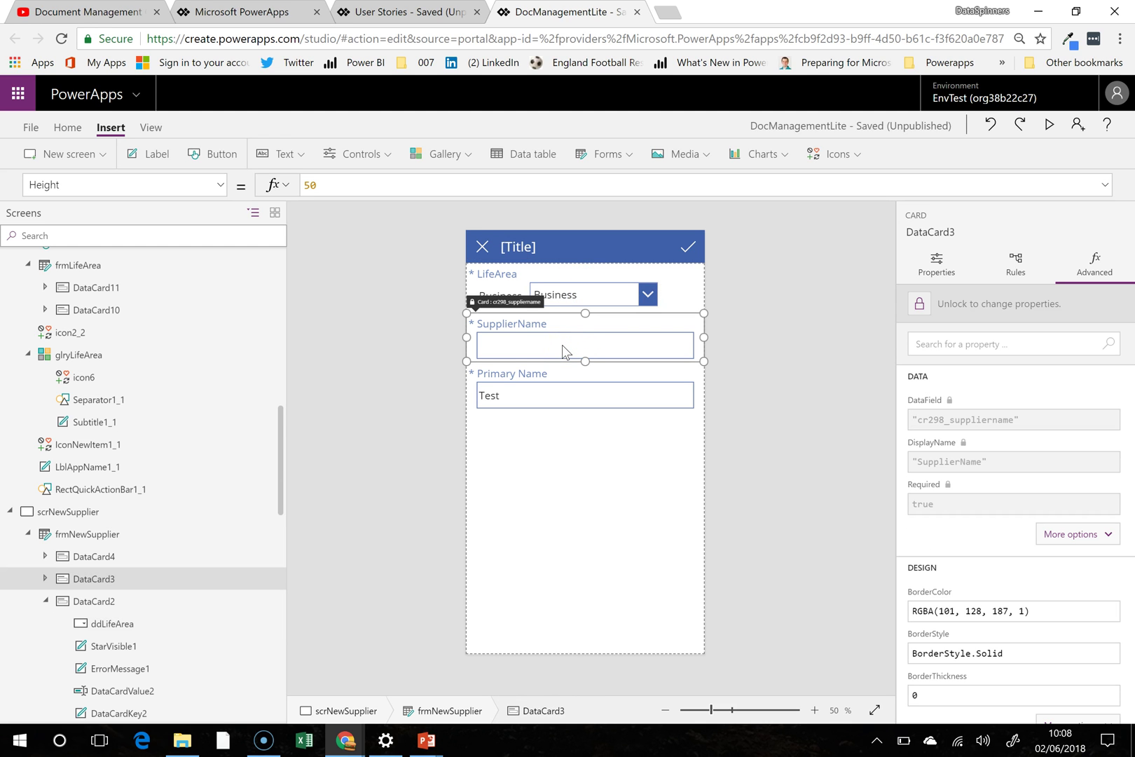
{"action": "left_click", "coordinate": [562, 344]}
{"action": "left_click", "coordinate": [576, 294]}
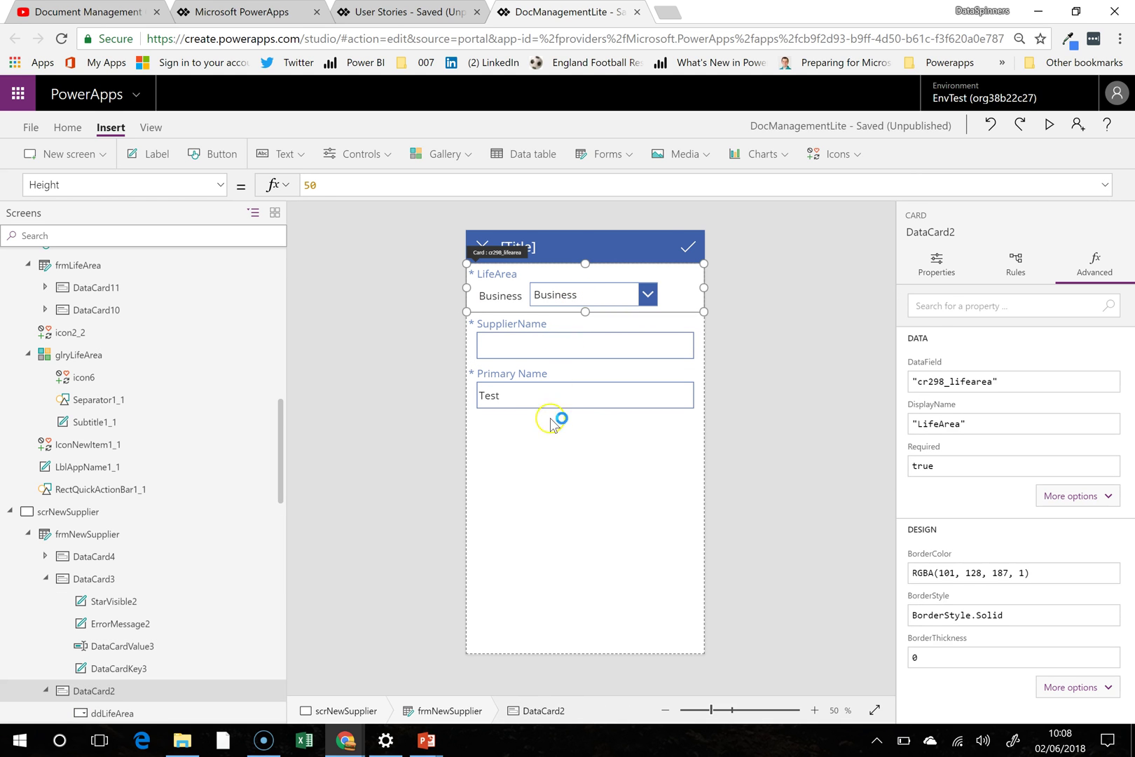
{"action": "left_click", "coordinate": [550, 441]}
Step: Change the header label text of the new supplier screen to "Create new supplier"
{"action": "left_click", "coordinate": [530, 252]}
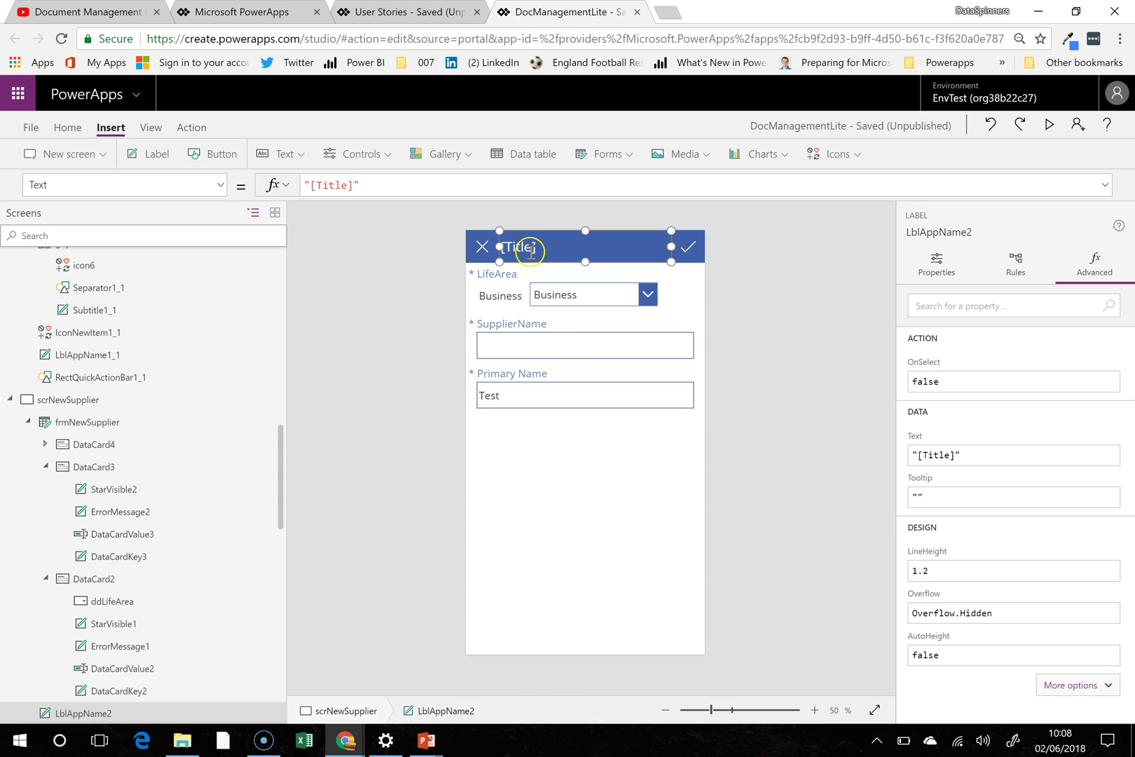
{"action": "key", "text": "BackSpace"}
{"action": "key", "text": "BackSpace"}
{"action": "key", "text": "BackSpace"}
{"action": "key", "text": "BackSpace"}
{"action": "key", "text": "BackSpace"}
{"action": "type", "text": "\"Create new s"}
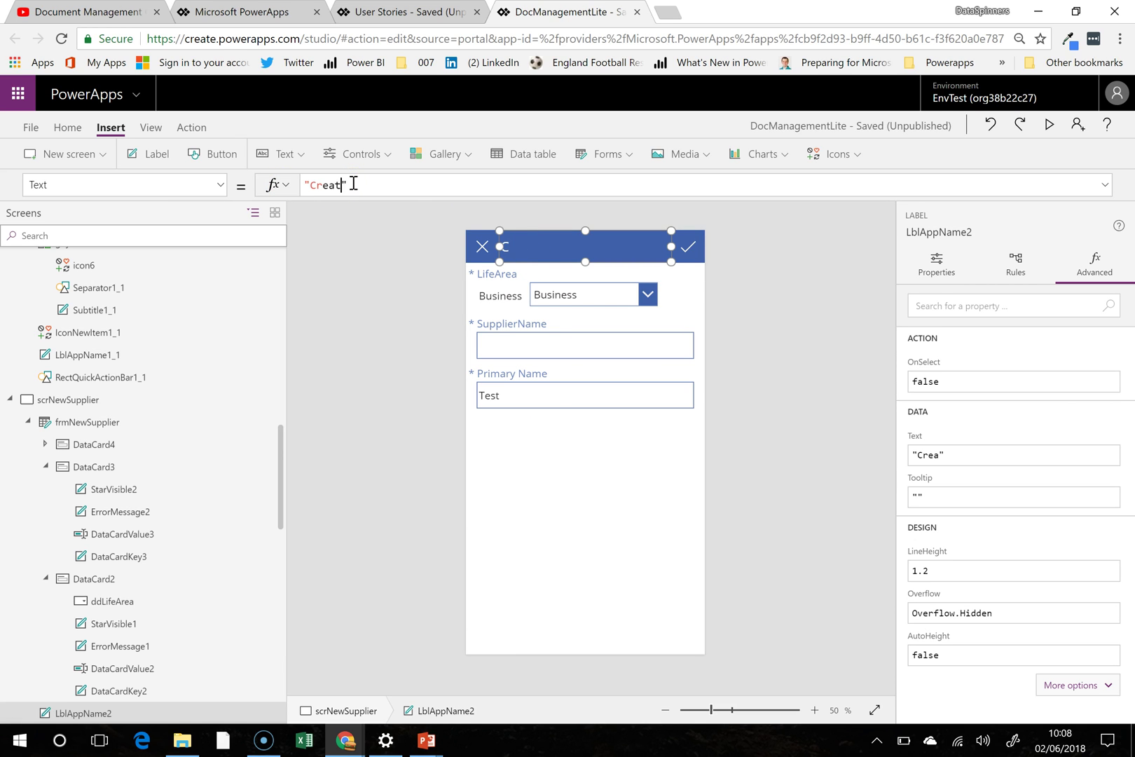
{"action": "type", "text": "upplier"}
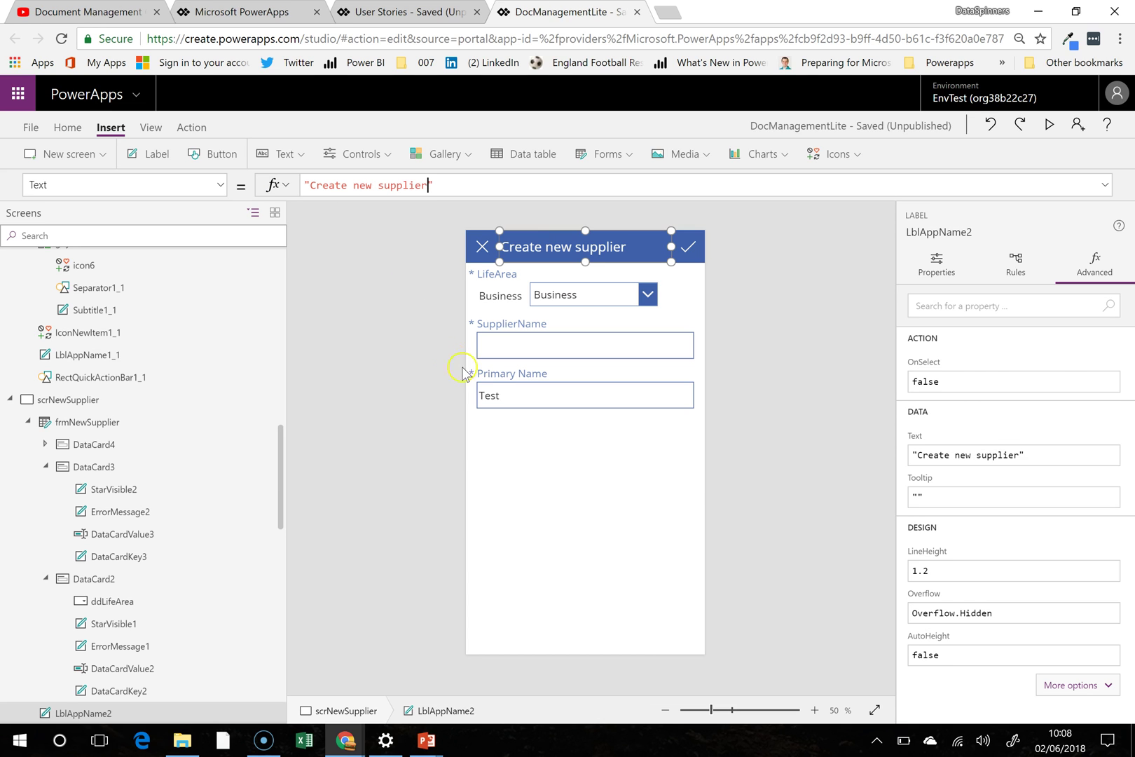
{"action": "left_click", "coordinate": [681, 474]}
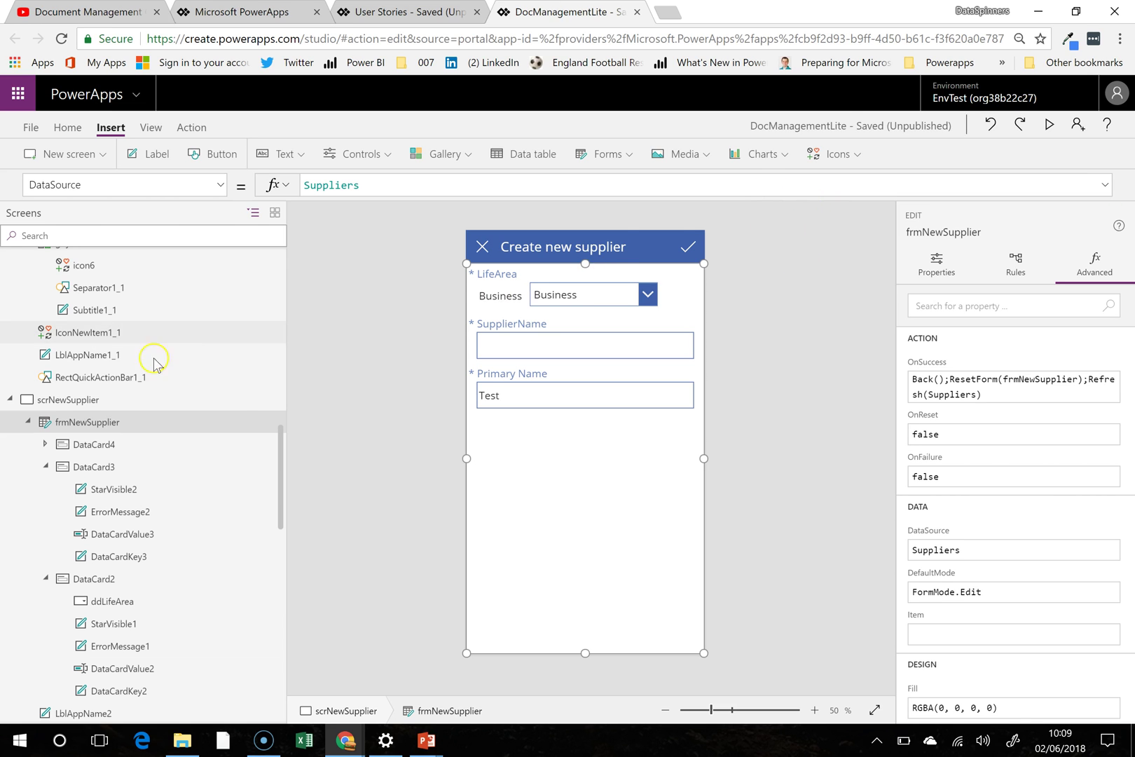
Step: Choose Home in the life area drop-down on scrLanding and open the supplier list with the View Suppliers button
{"action": "left_click_drag", "start_coordinate": [279, 430], "coordinate": [238, 221]}
{"action": "left_click", "coordinate": [182, 259]}
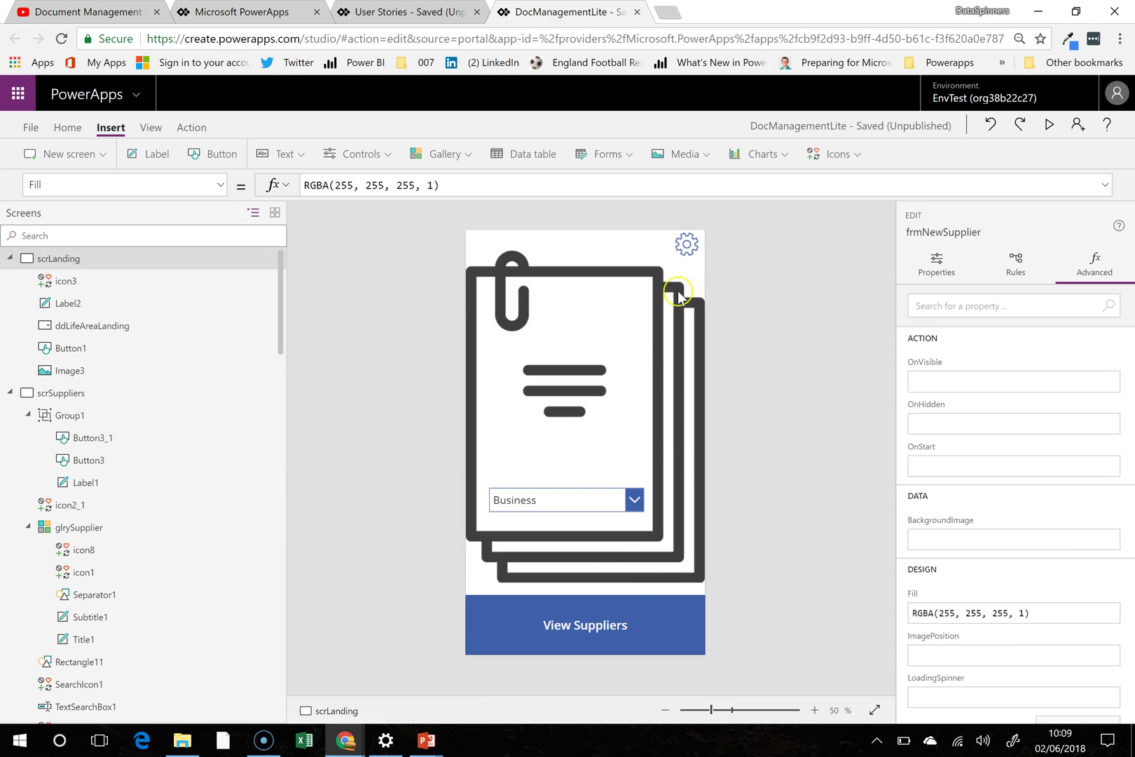
{"action": "left_click", "coordinate": [635, 499]}
{"action": "left_click", "coordinate": [634, 502]}
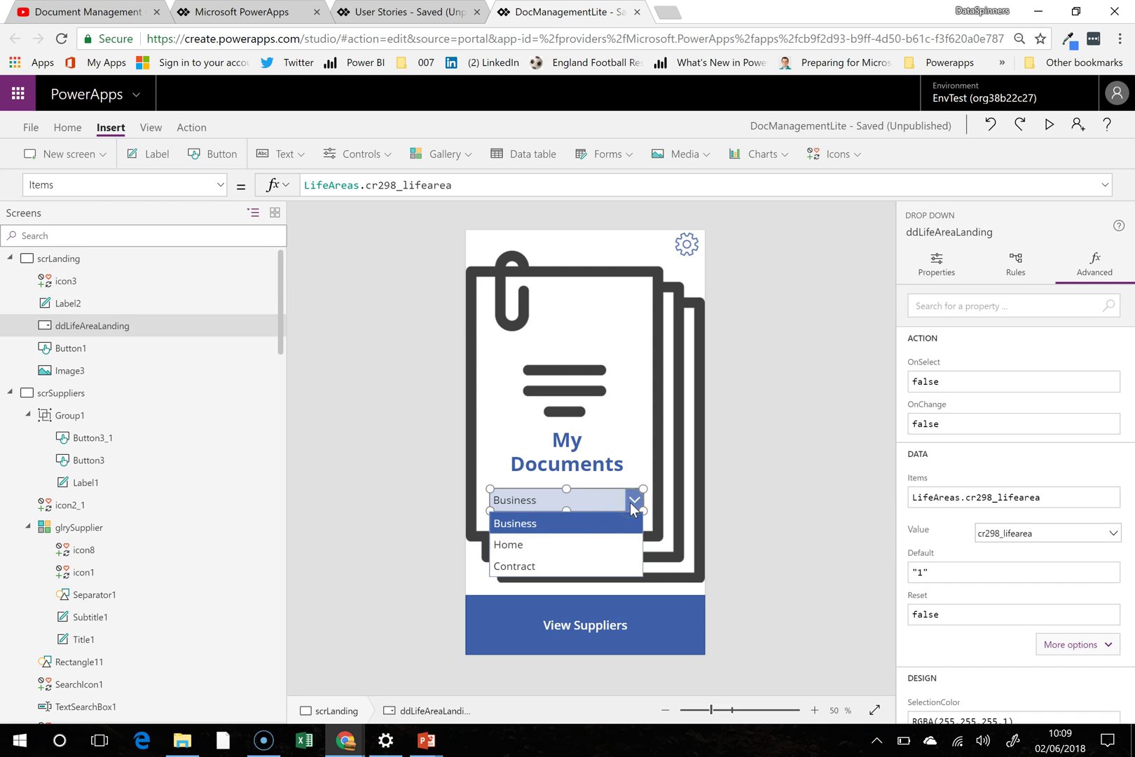
{"action": "left_click", "coordinate": [560, 543]}
{"action": "left_click", "coordinate": [655, 633]}
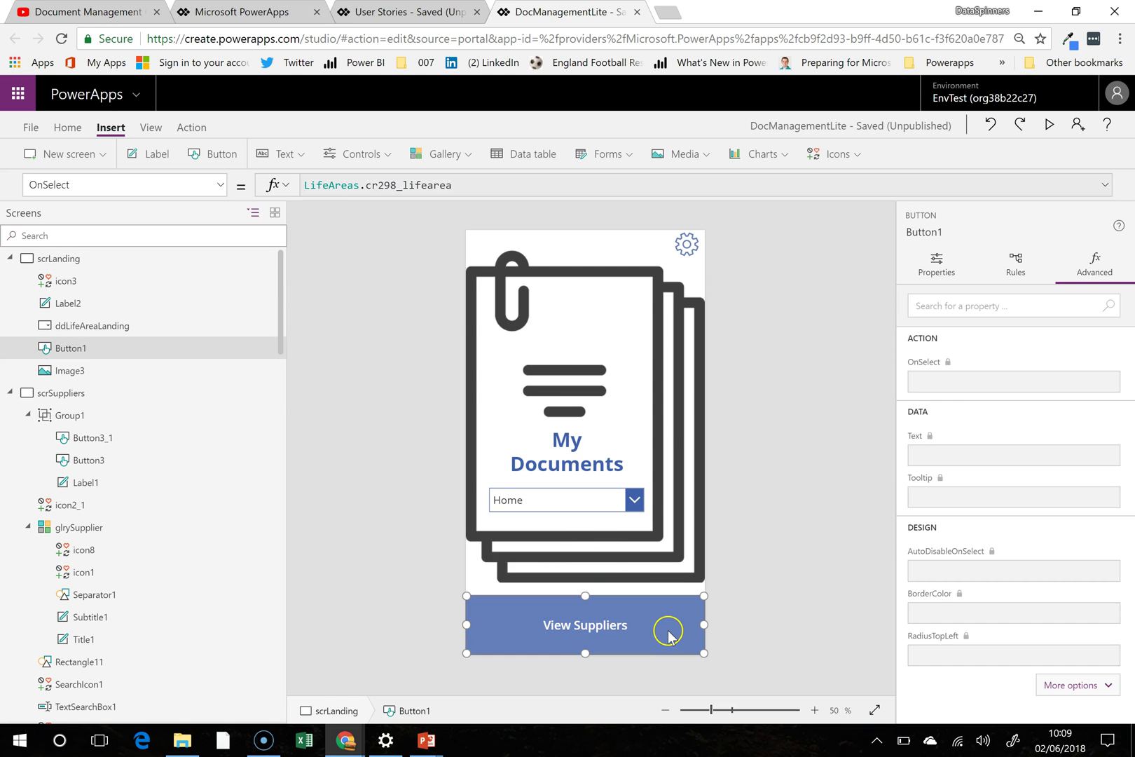
{"action": "left_click", "coordinate": [665, 631], "text": "alt"}
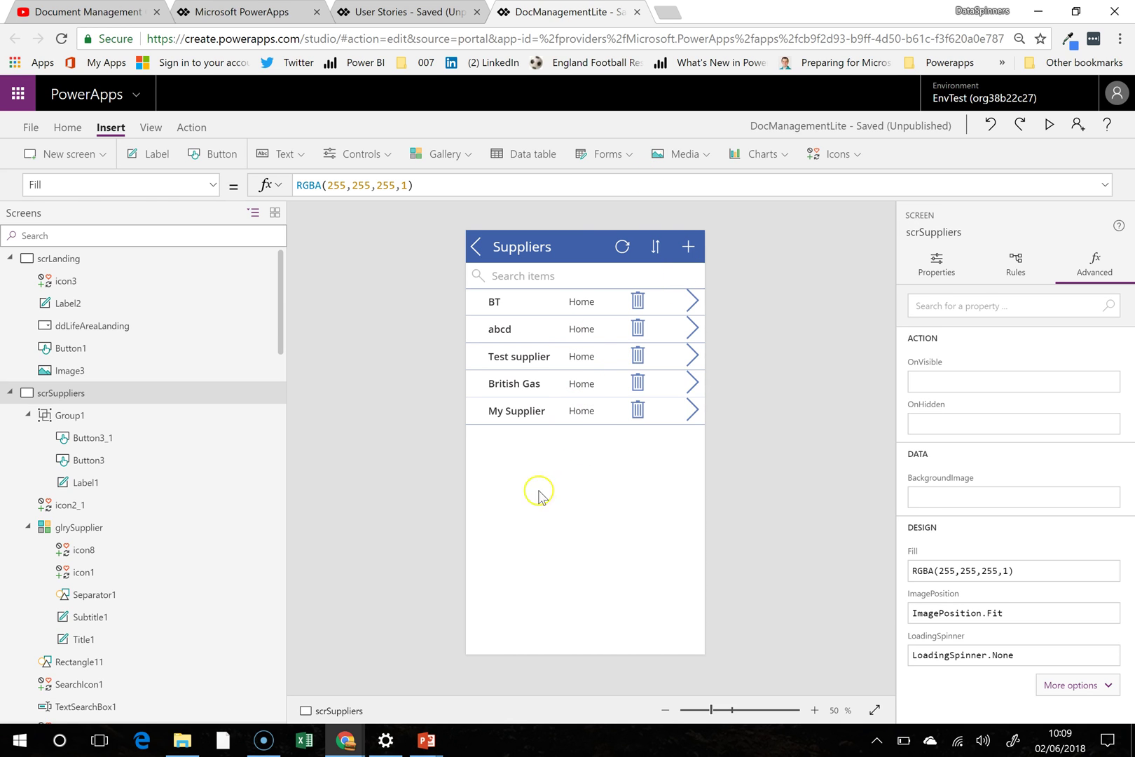
Step: Open the new supplier form from the supplier list and inspect the ddLifeArea drop-down and text input in the LifeArea card
{"action": "left_click", "coordinate": [688, 248], "text": "alt"}
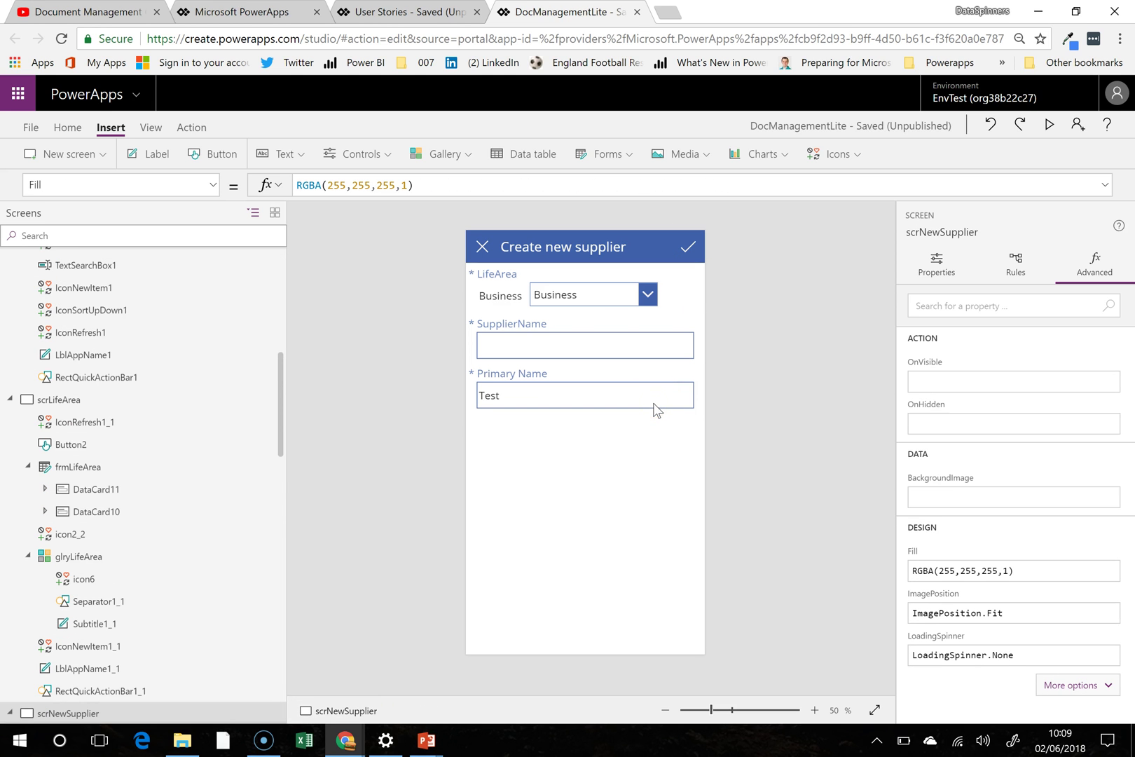
{"action": "left_click", "coordinate": [586, 295]}
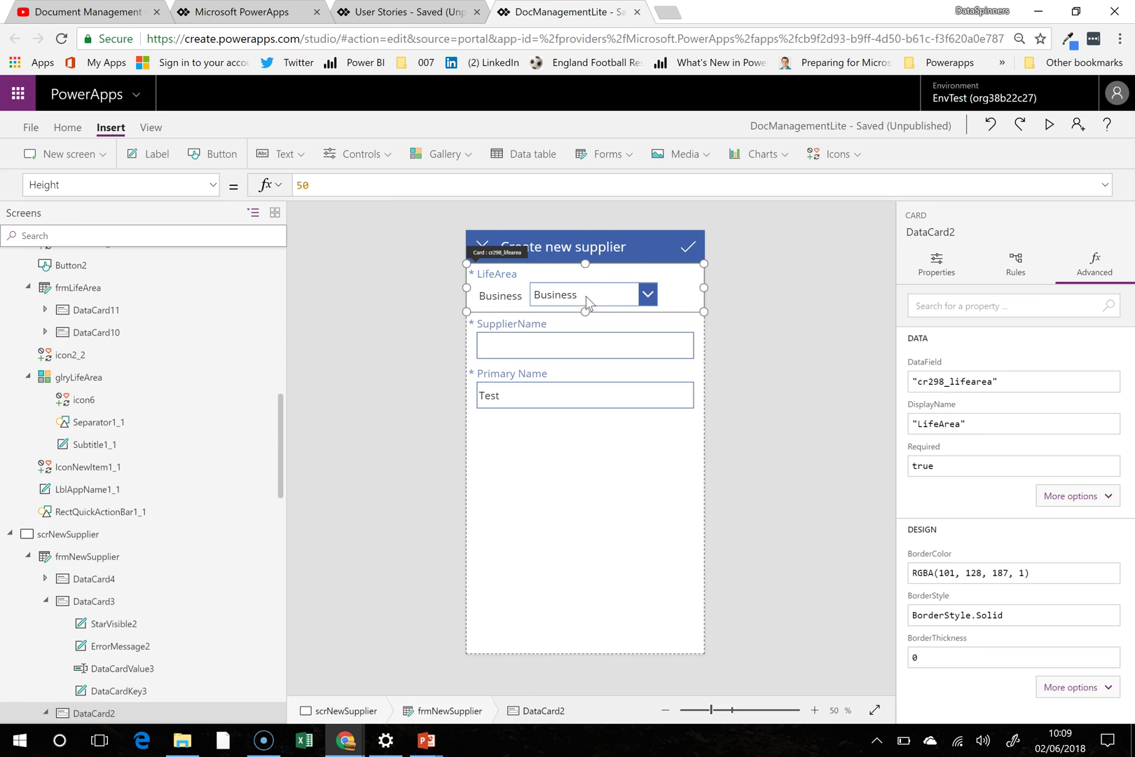
{"action": "left_click", "coordinate": [587, 295]}
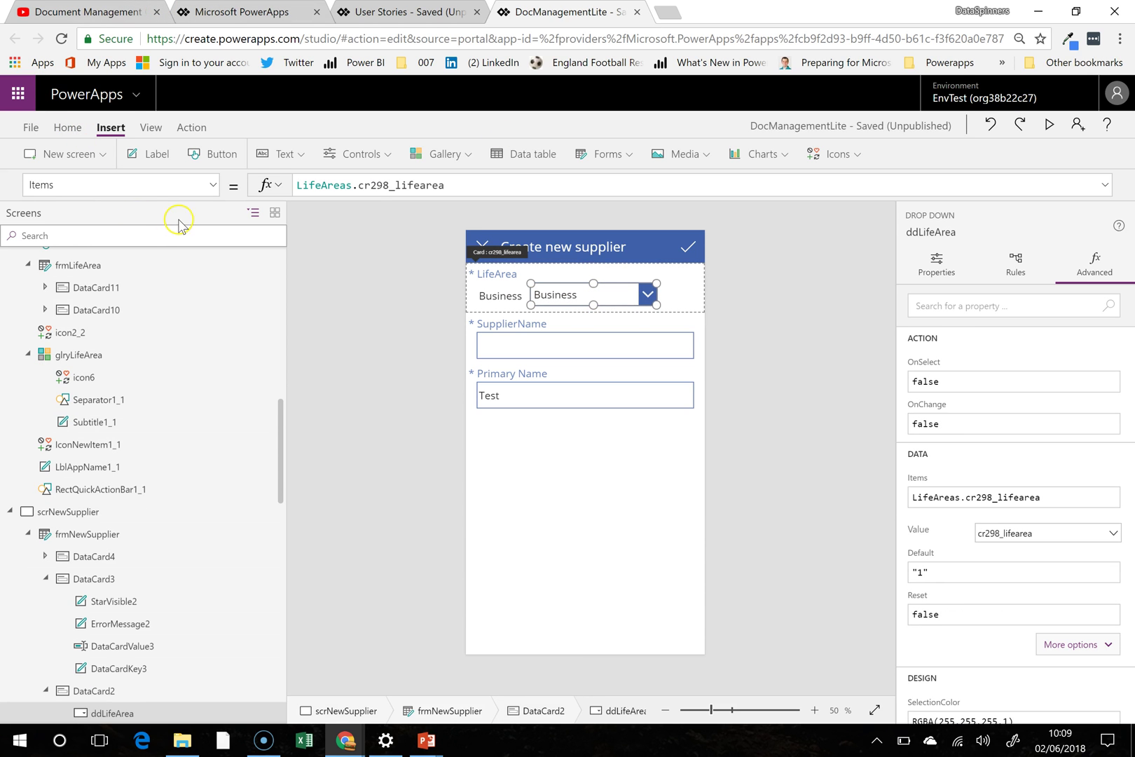
{"action": "left_click", "coordinate": [525, 299]}
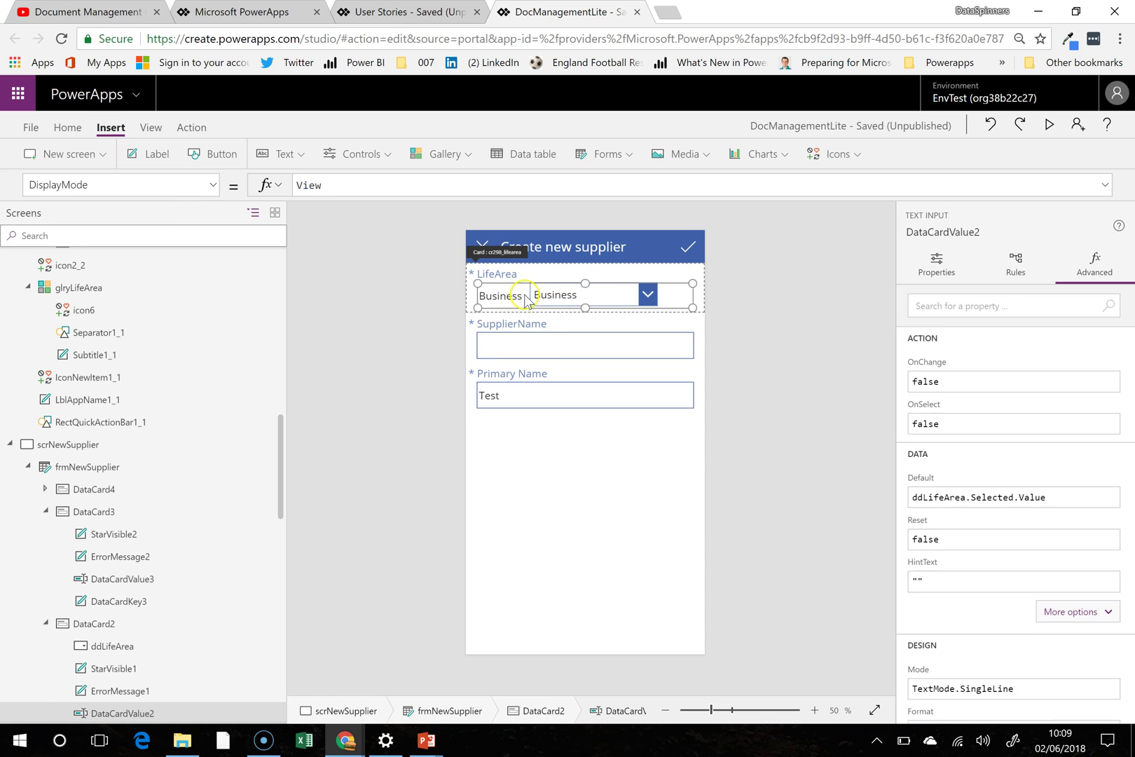
Step: Delete the ddLifeArea drop-down from the LifeArea card of the new supplier form
{"action": "left_click", "coordinate": [597, 303]}
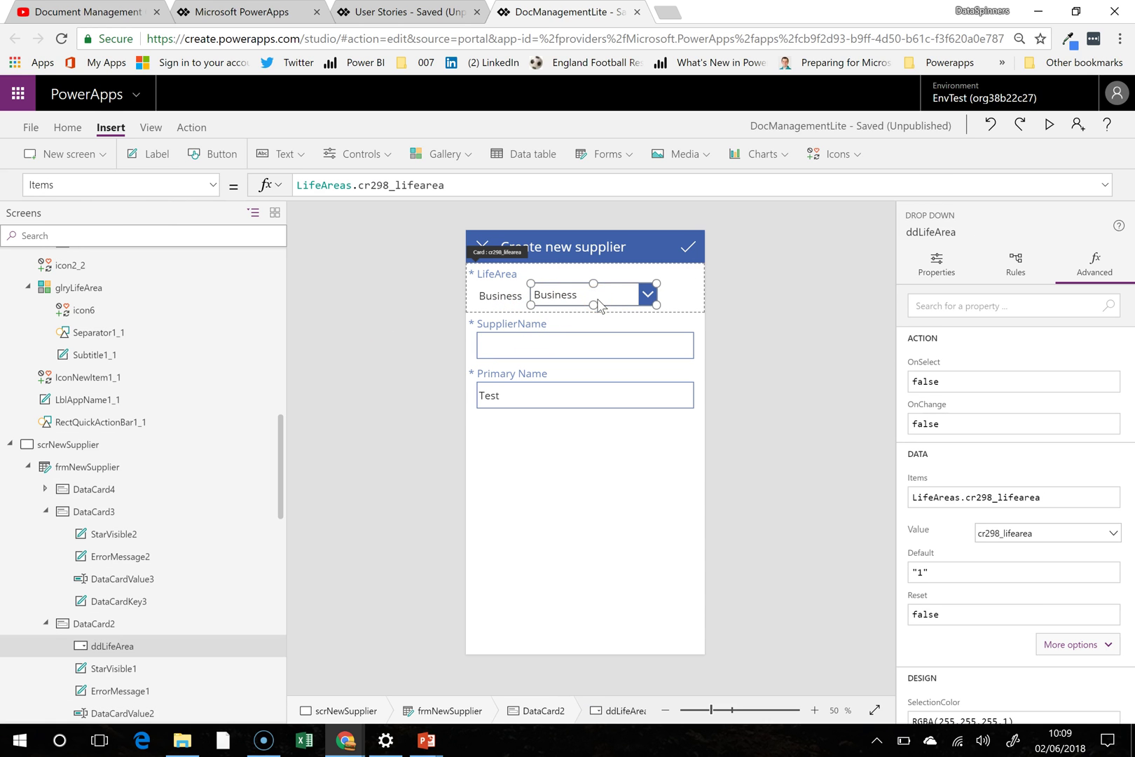
{"action": "key", "text": "Delete"}
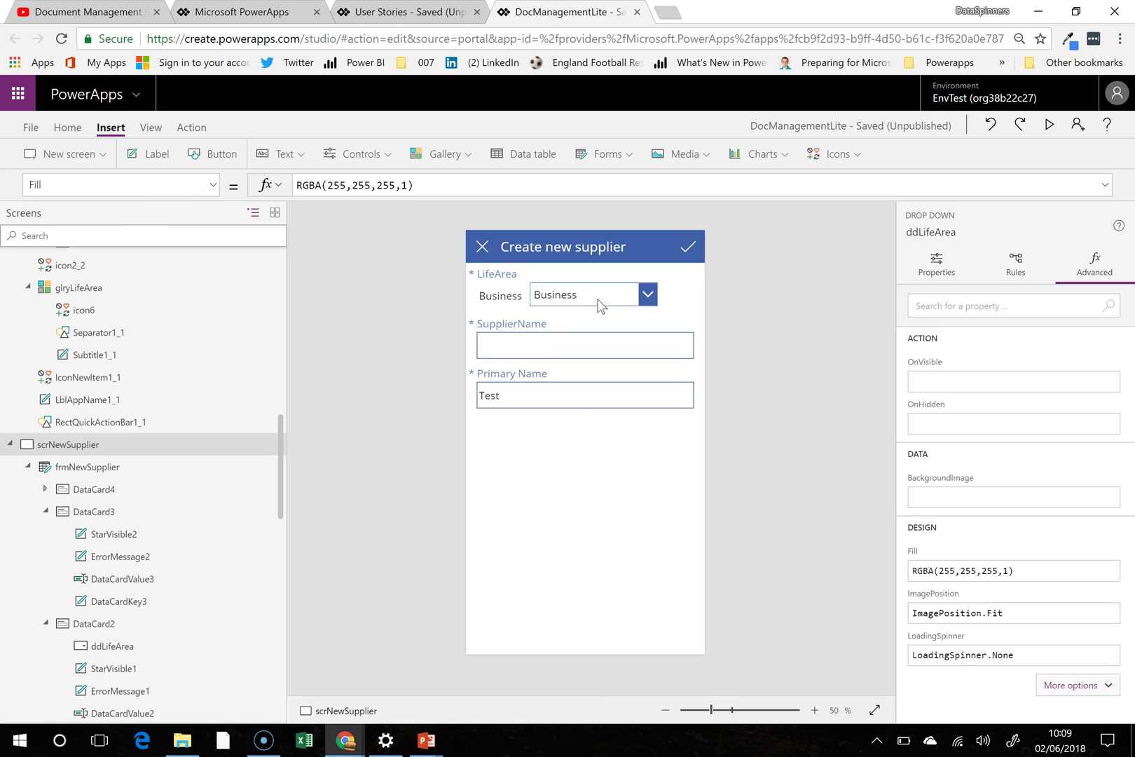
{"action": "left_click", "coordinate": [991, 127]}
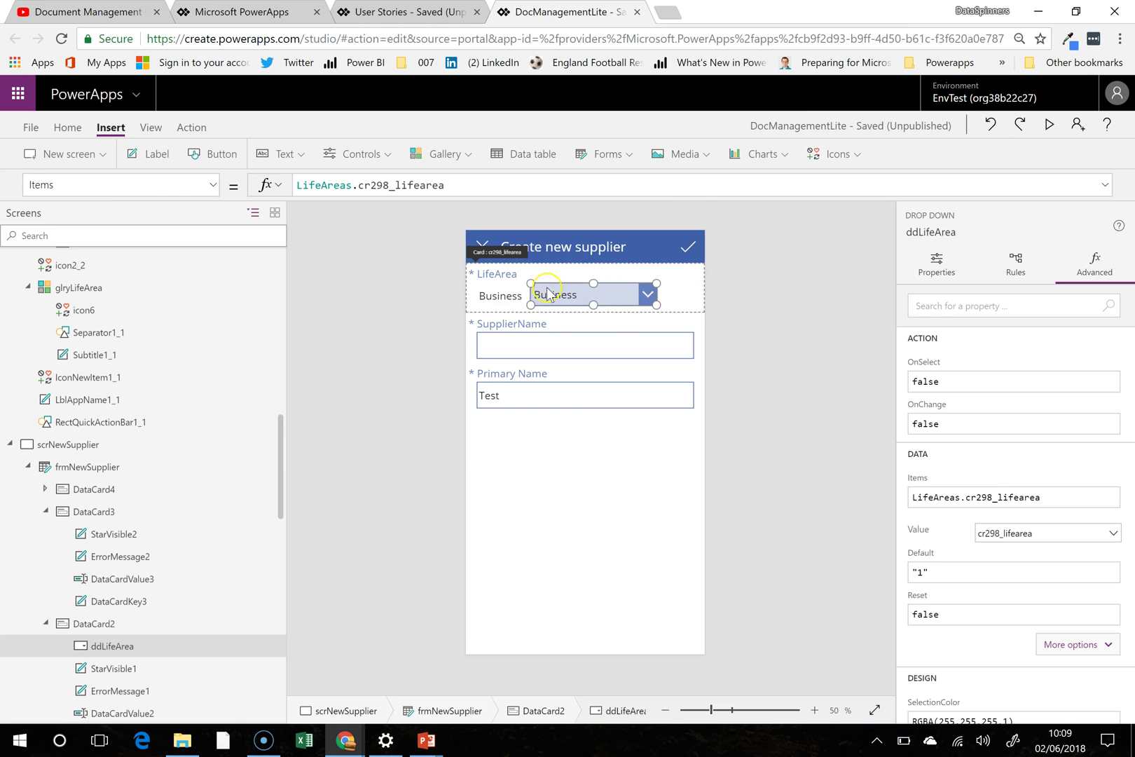
{"action": "left_click", "coordinate": [611, 298]}
{"action": "left_click", "coordinate": [610, 296]}
{"action": "key", "text": "Delete"}
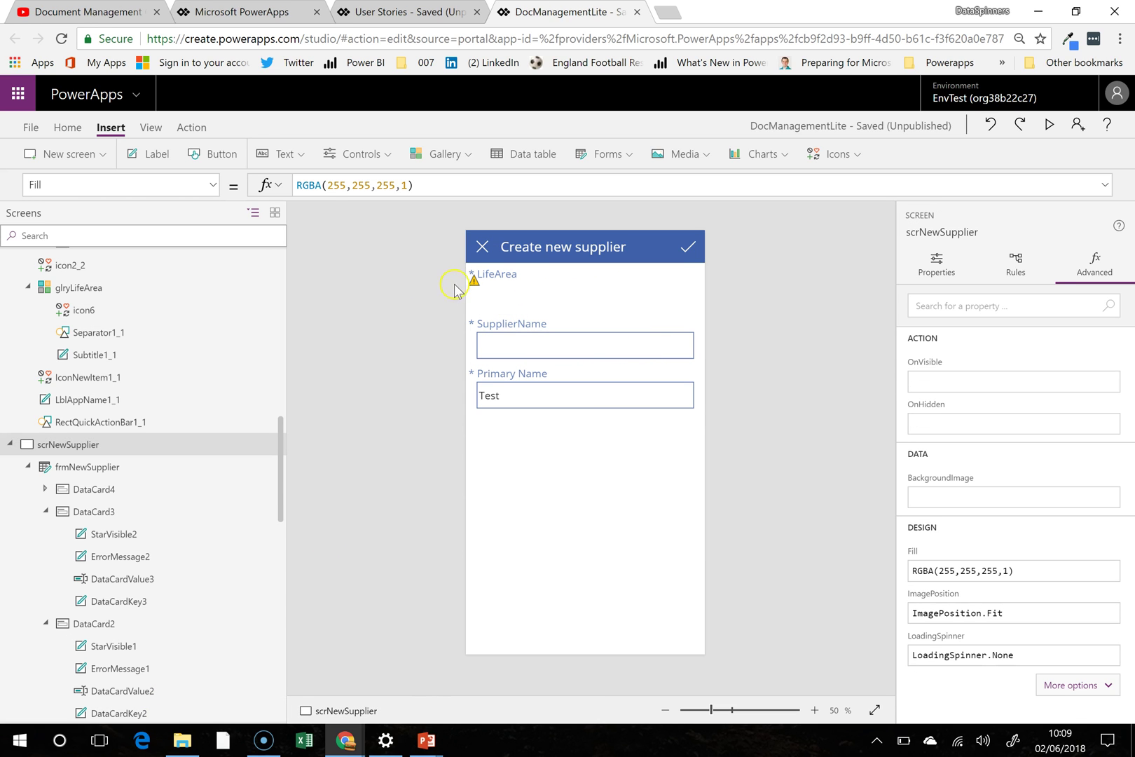
Step: Check the LifeArea text input's Default formula, then restore the ddLifeArea drop-down and remove it again
{"action": "left_click", "coordinate": [474, 287]}
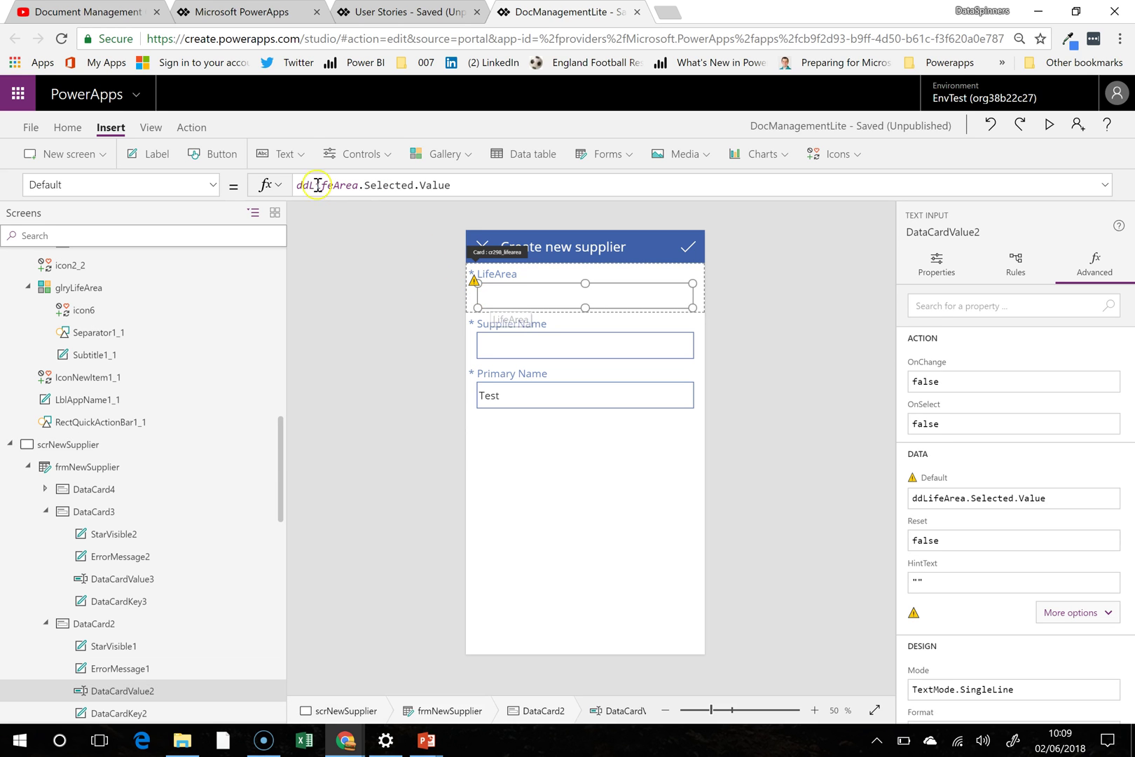
{"action": "mouse_move", "coordinate": [368, 189]}
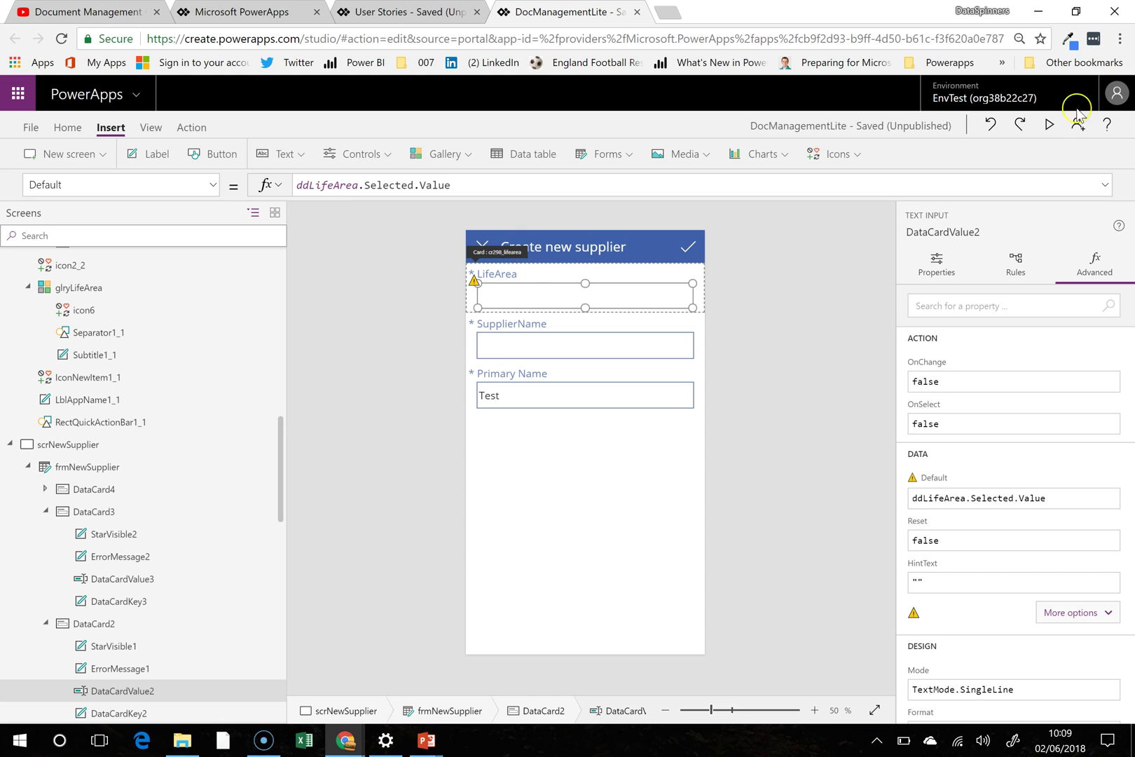
{"action": "left_click", "coordinate": [1017, 126]}
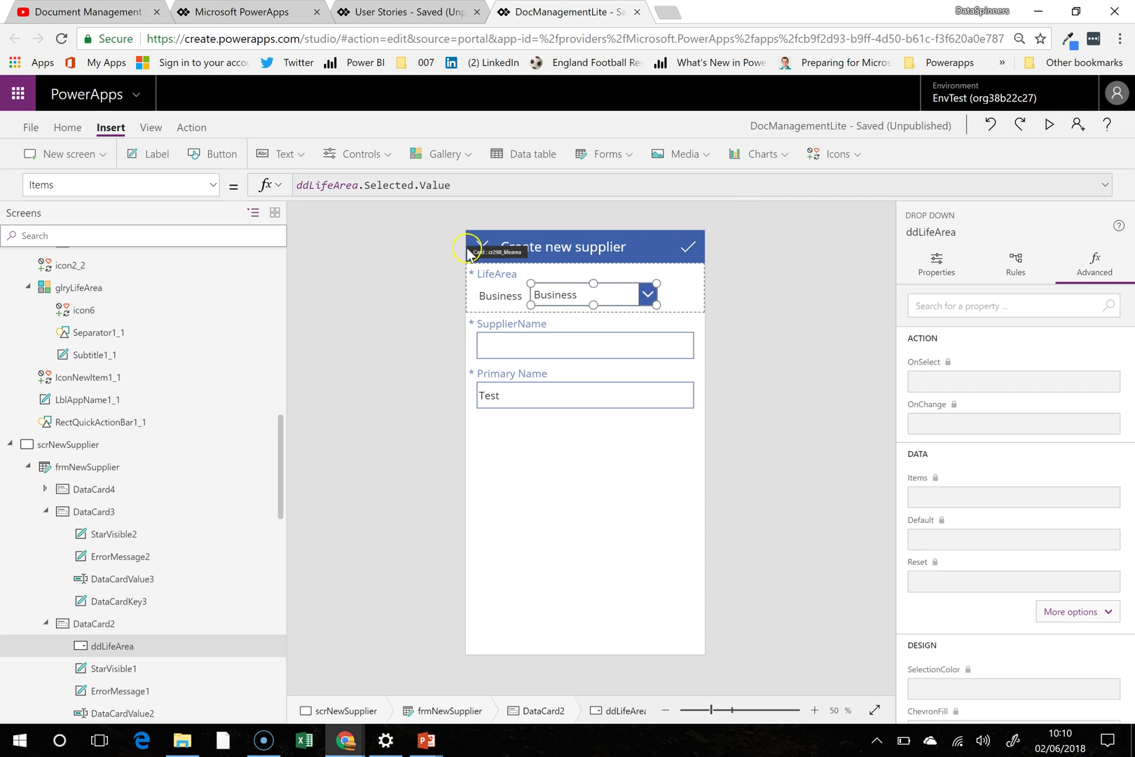
{"action": "left_click", "coordinate": [990, 125]}
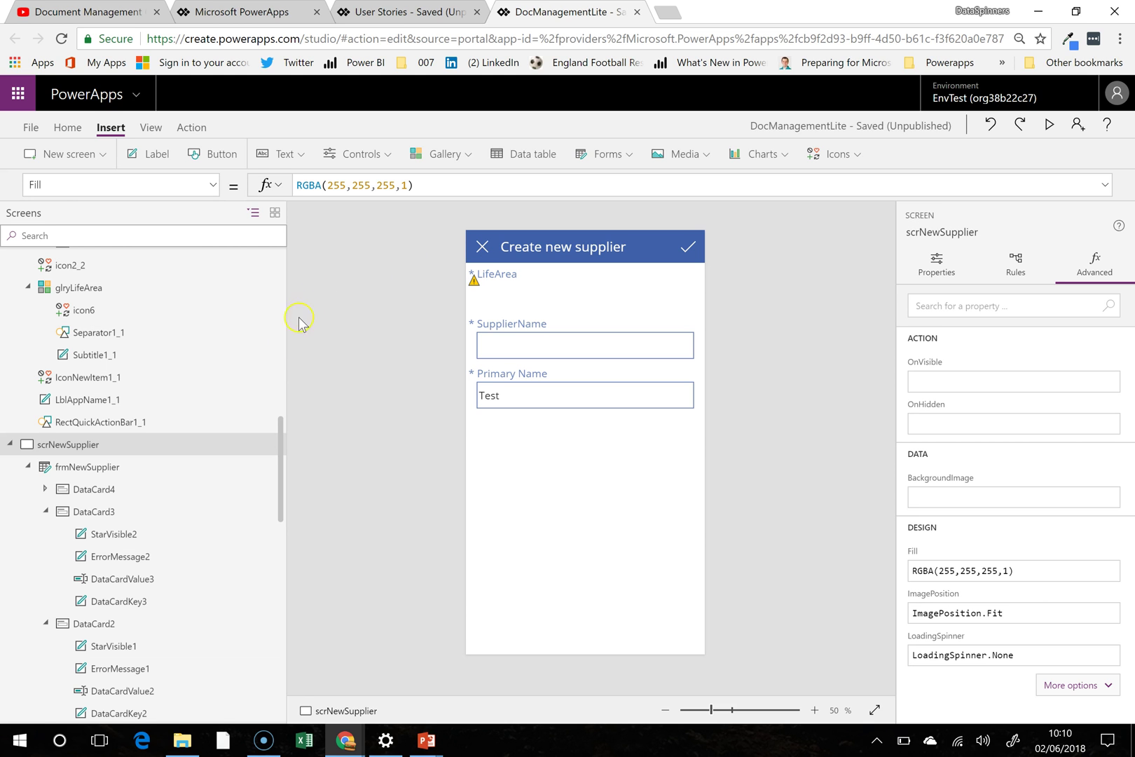
Step: Set the Default property of the LifeArea card's text input to ddLifeAreaLanding.Selected.Value
{"action": "left_click_drag", "start_coordinate": [278, 423], "coordinate": [286, 263]}
{"action": "left_click", "coordinate": [515, 296]}
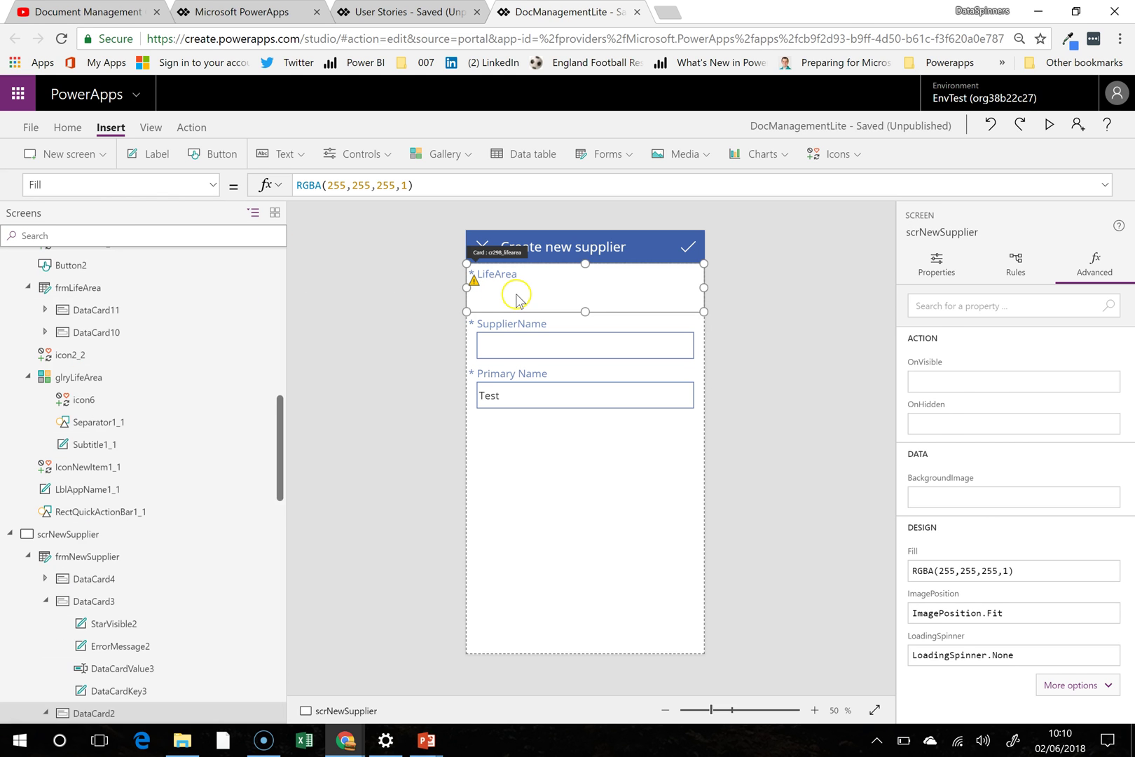
{"action": "left_click", "coordinate": [515, 296]}
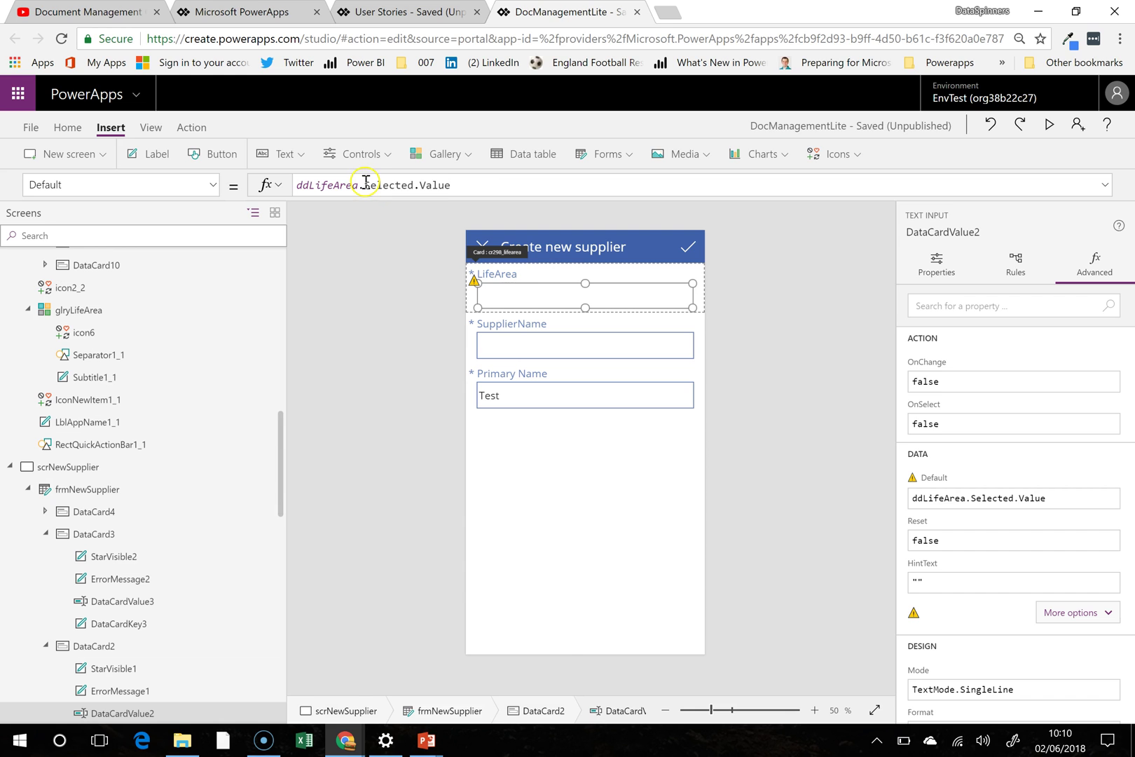
{"action": "left_click_drag", "start_coordinate": [364, 185], "coordinate": [484, 188]}
{"action": "type", "text": "lan"}
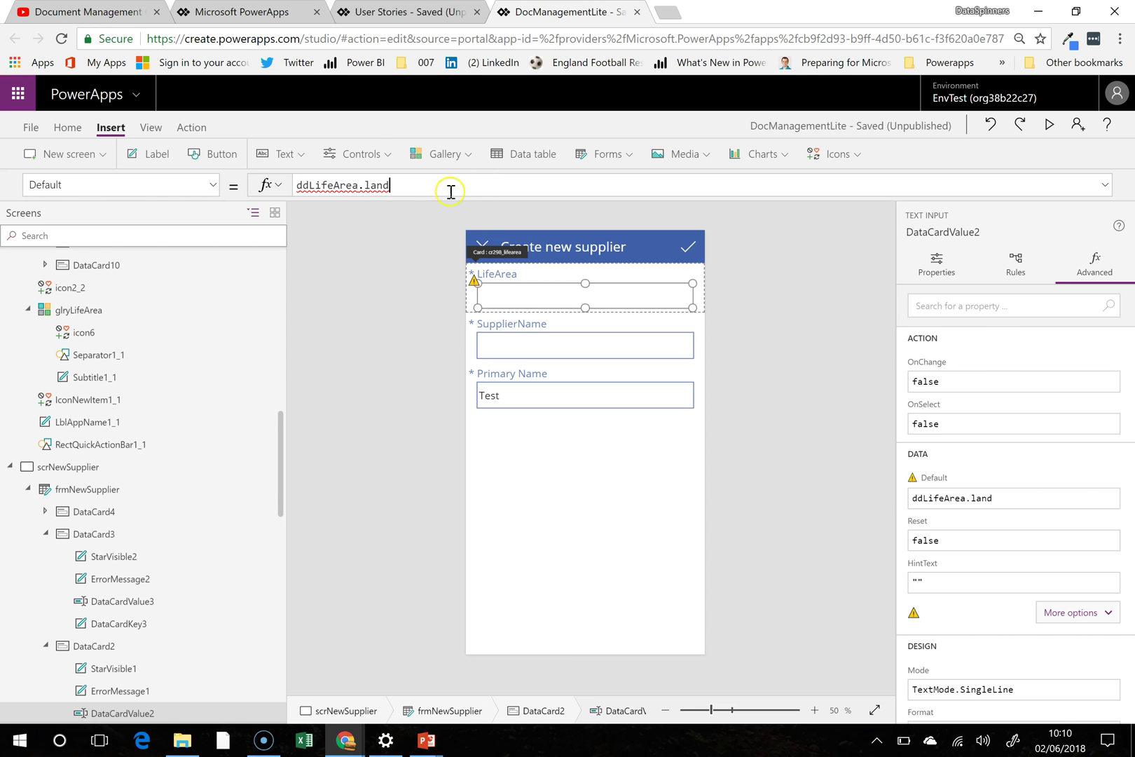
{"action": "left_click", "coordinate": [363, 184]}
{"action": "key", "text": "BackSpace"}
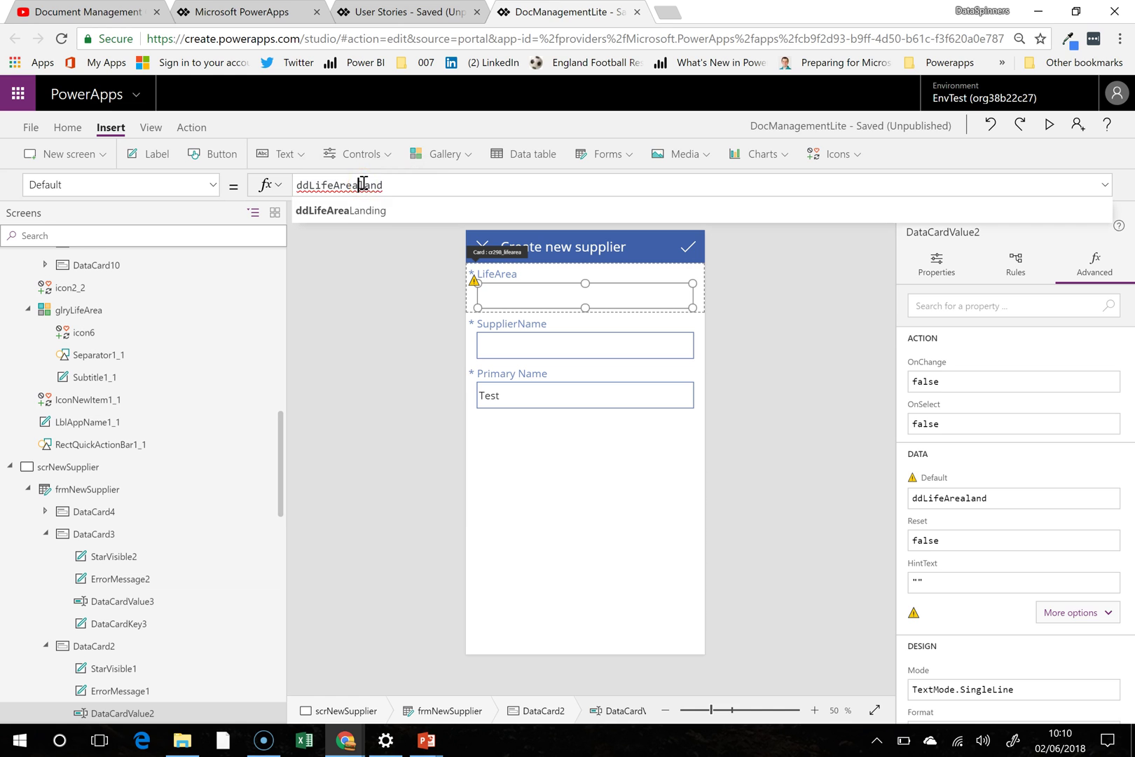
{"action": "left_click", "coordinate": [394, 218]}
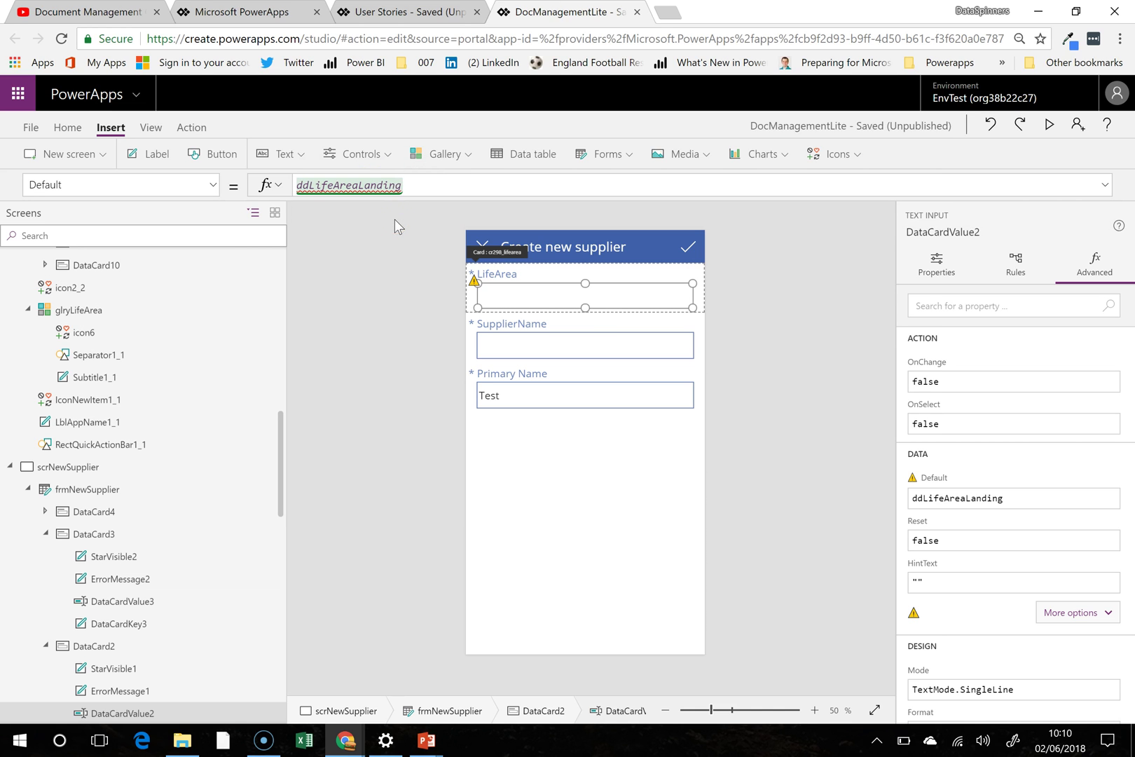
{"action": "type", "text": ".Se"}
{"action": "key", "text": "Return"}
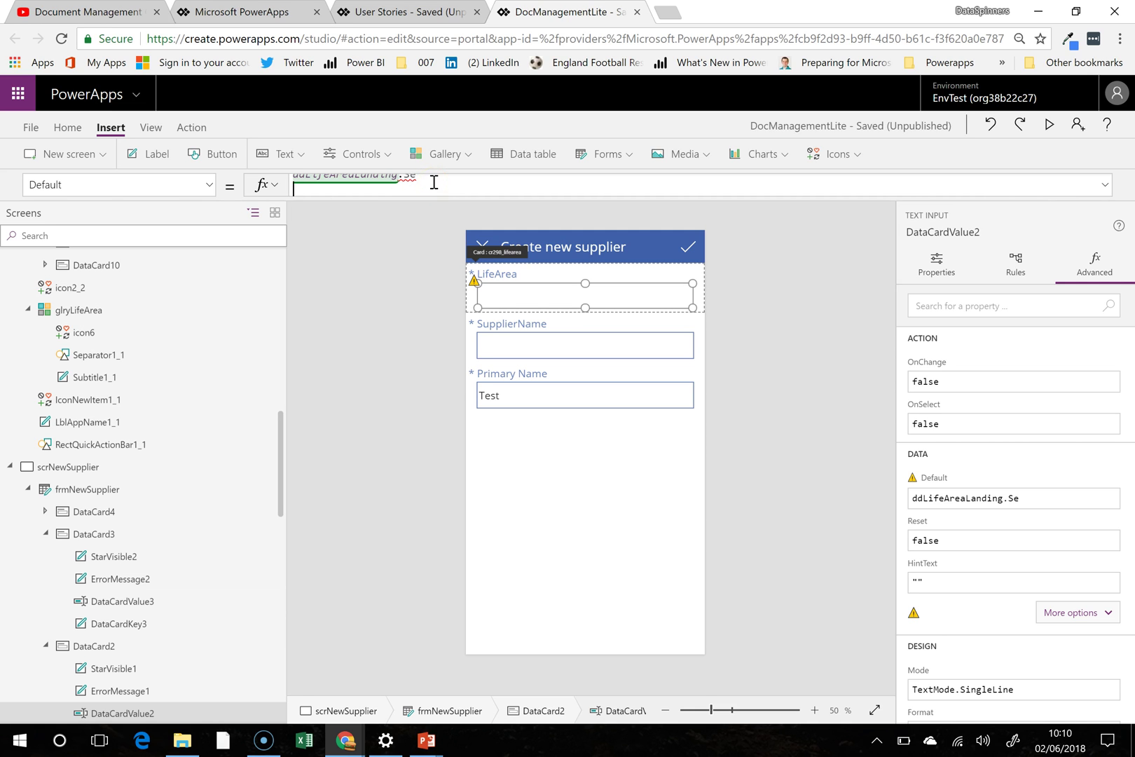
{"action": "key", "text": "BackSpace"}
{"action": "left_click", "coordinate": [457, 183]}
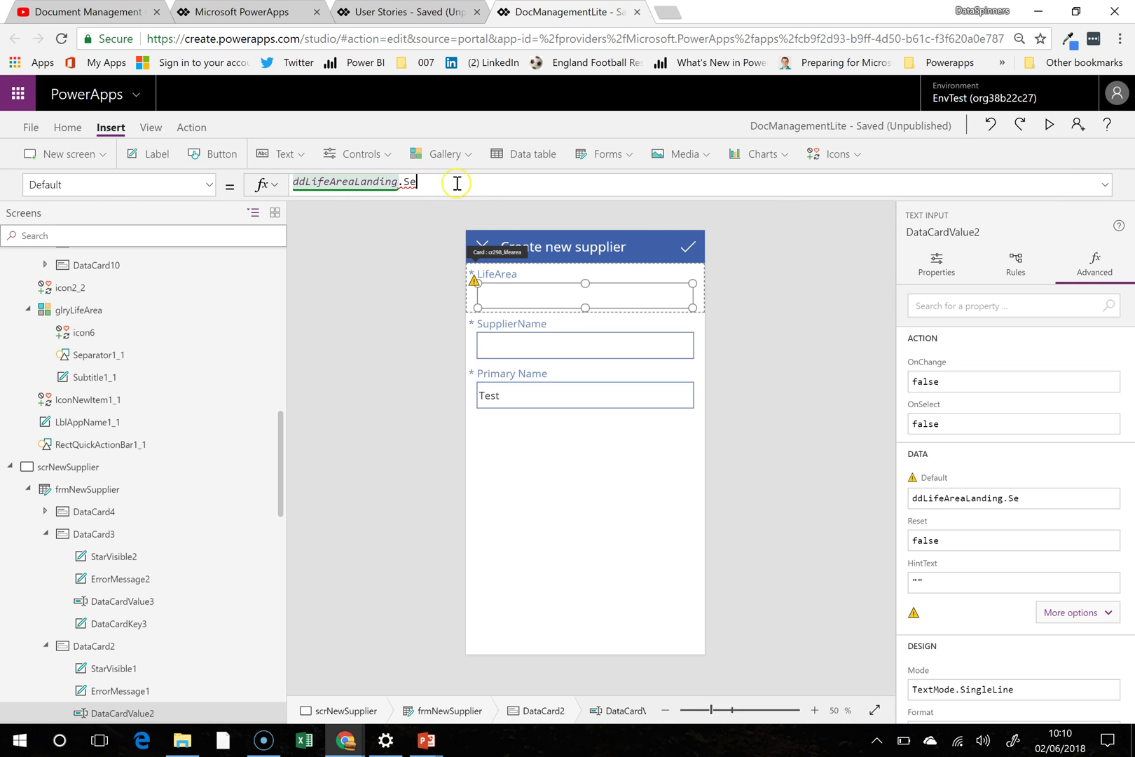
{"action": "left_click", "coordinate": [430, 211]}
{"action": "type", "text": ".Value"}
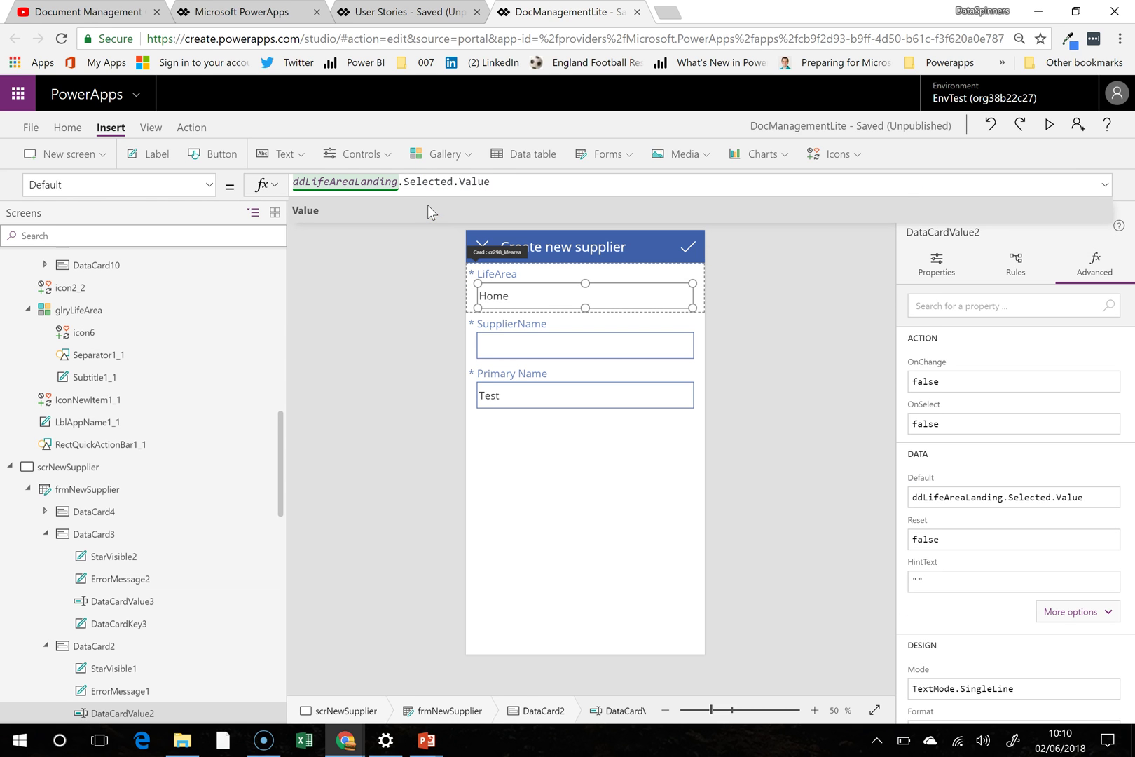
{"action": "left_click", "coordinate": [413, 206]}
Step: Set the check mark icon's OnSelect to SubmitForm(frmNewSupplier);Back() and check the cancel icon's OnSelect formula
{"action": "left_click", "coordinate": [519, 348]}
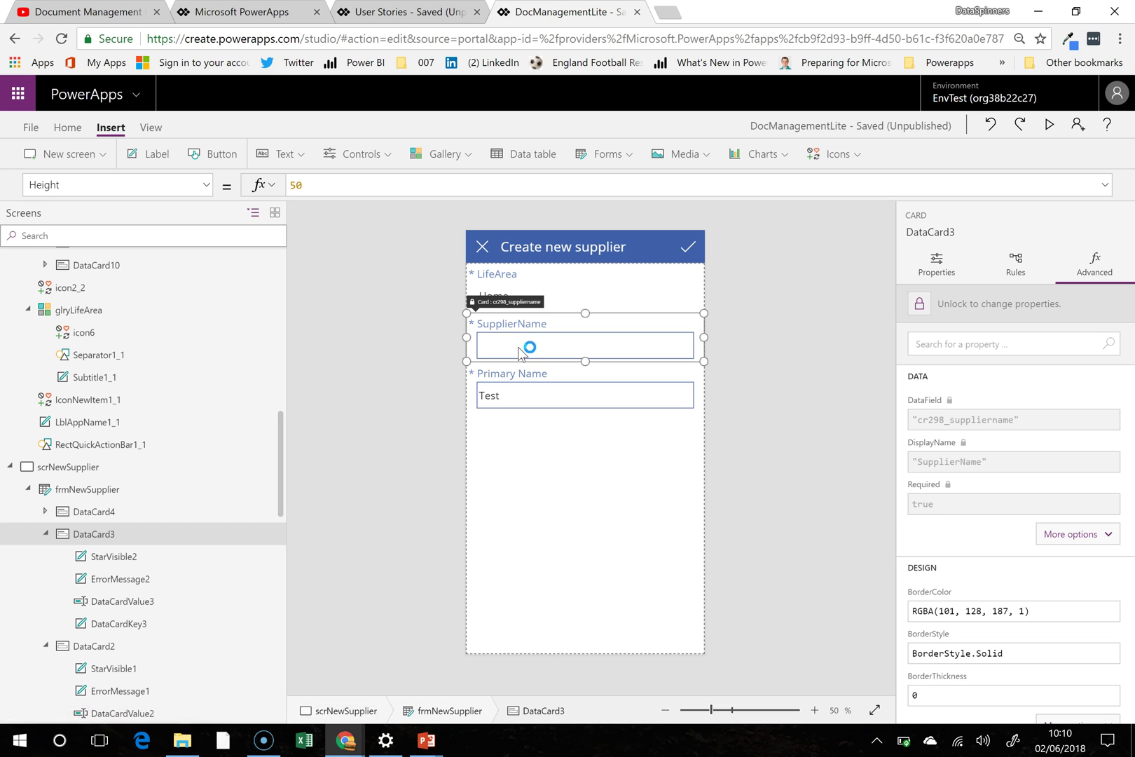
{"action": "left_click", "coordinate": [608, 435]}
{"action": "left_click", "coordinate": [686, 248]}
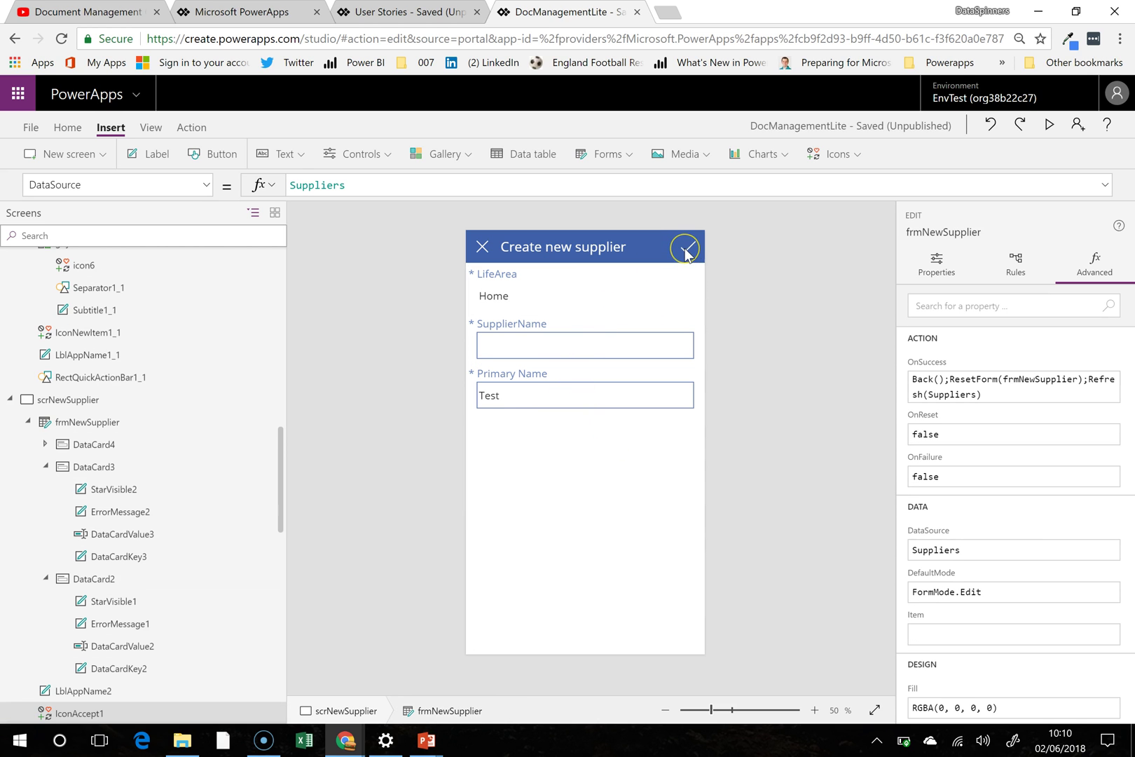
{"action": "left_click", "coordinate": [520, 188]}
{"action": "type", "text": ";back()"}
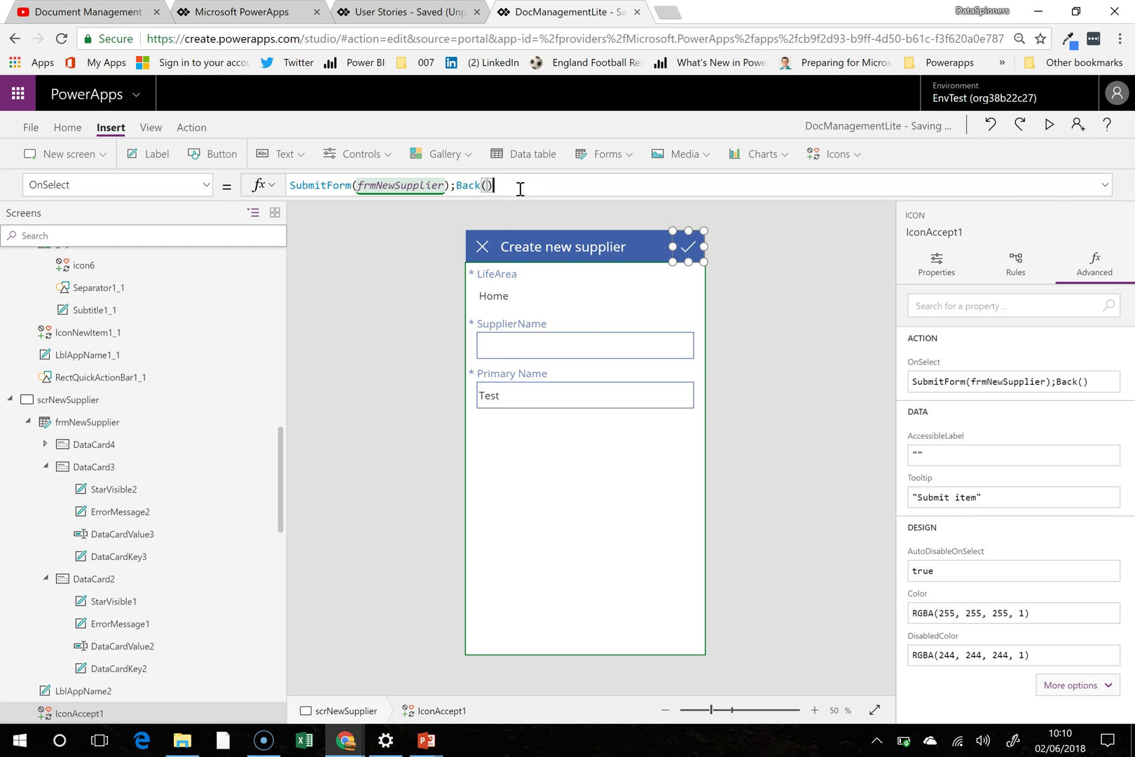
{"action": "left_click", "coordinate": [481, 246]}
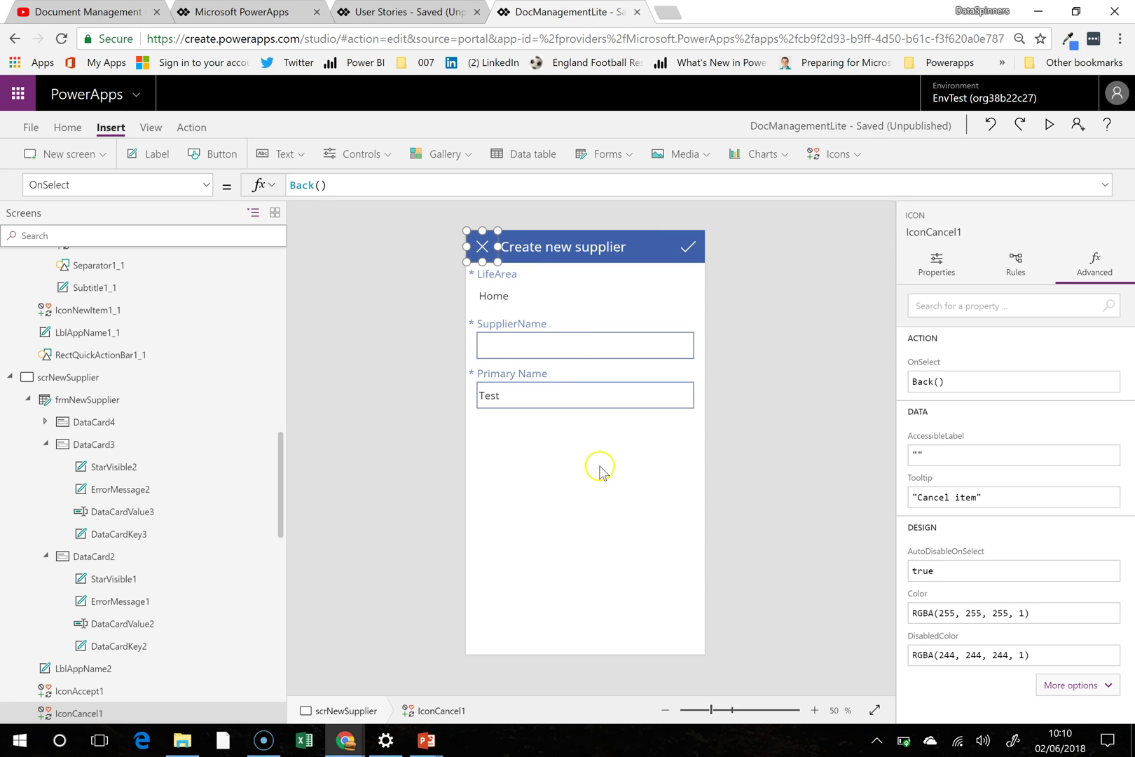
{"action": "left_click", "coordinate": [557, 440]}
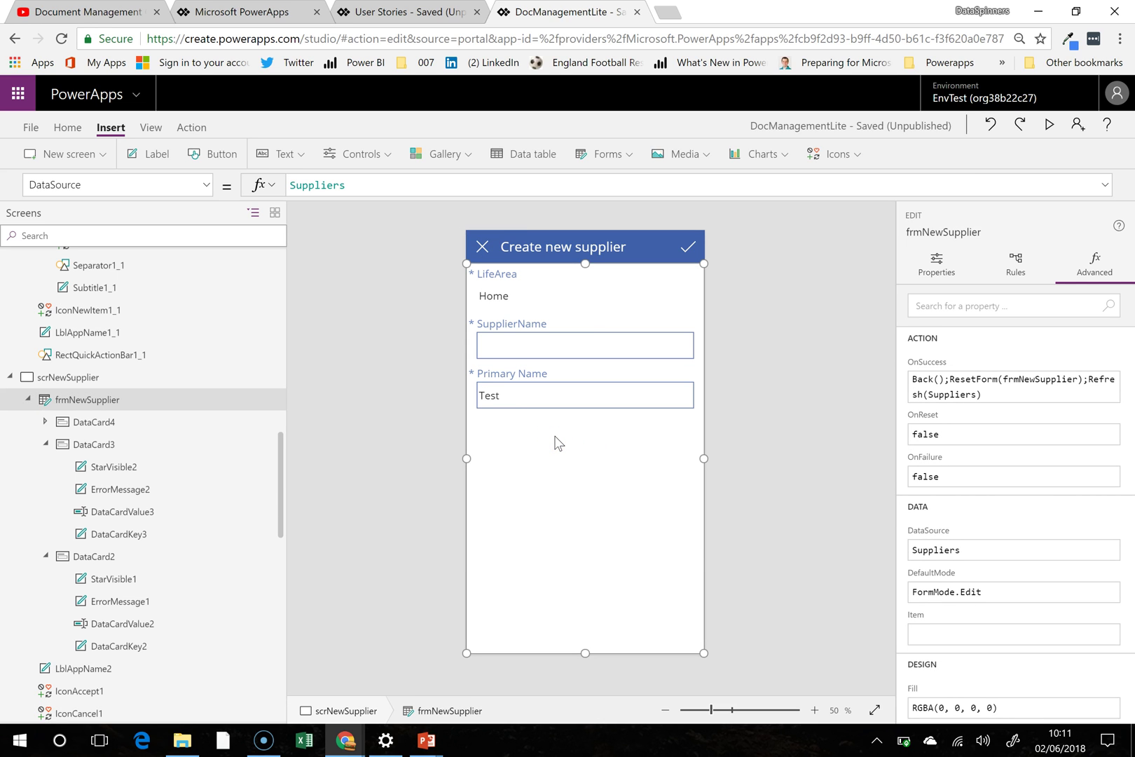
Step: Preview the app, go back to the landing screen, choose Contract as the life area and open its supplier list
{"action": "left_click", "coordinate": [1051, 127]}
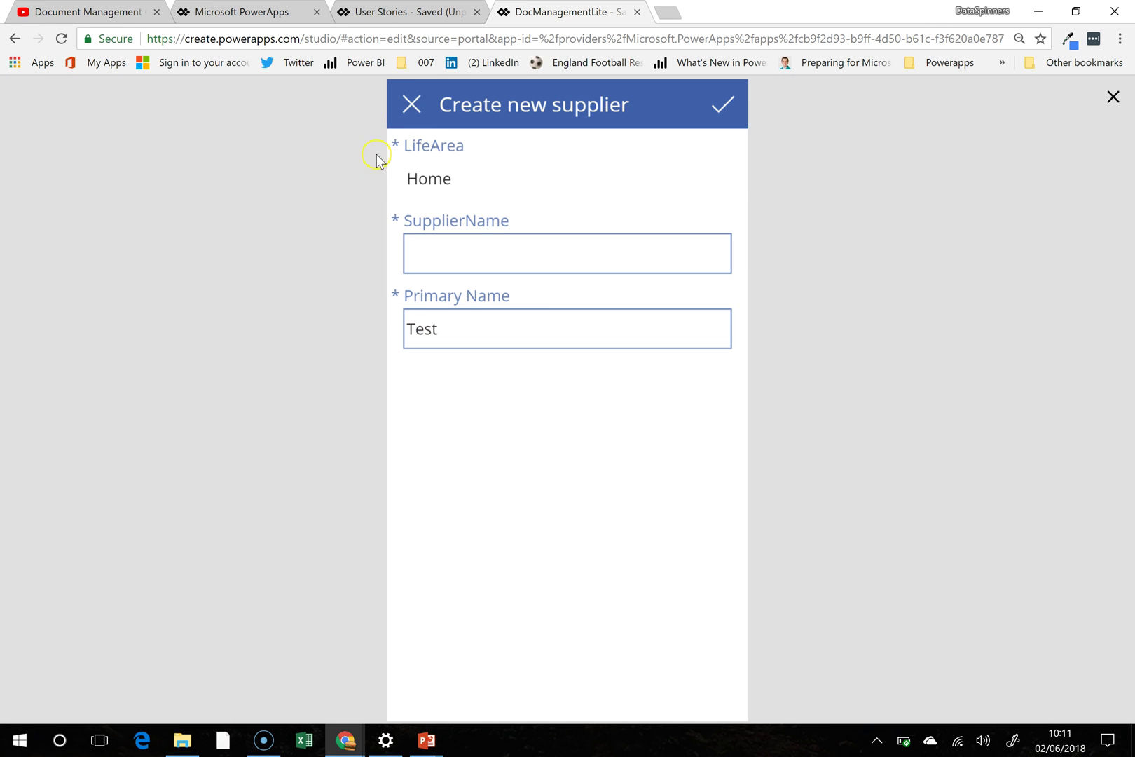
{"action": "left_click", "coordinate": [413, 105]}
{"action": "left_click", "coordinate": [404, 108]}
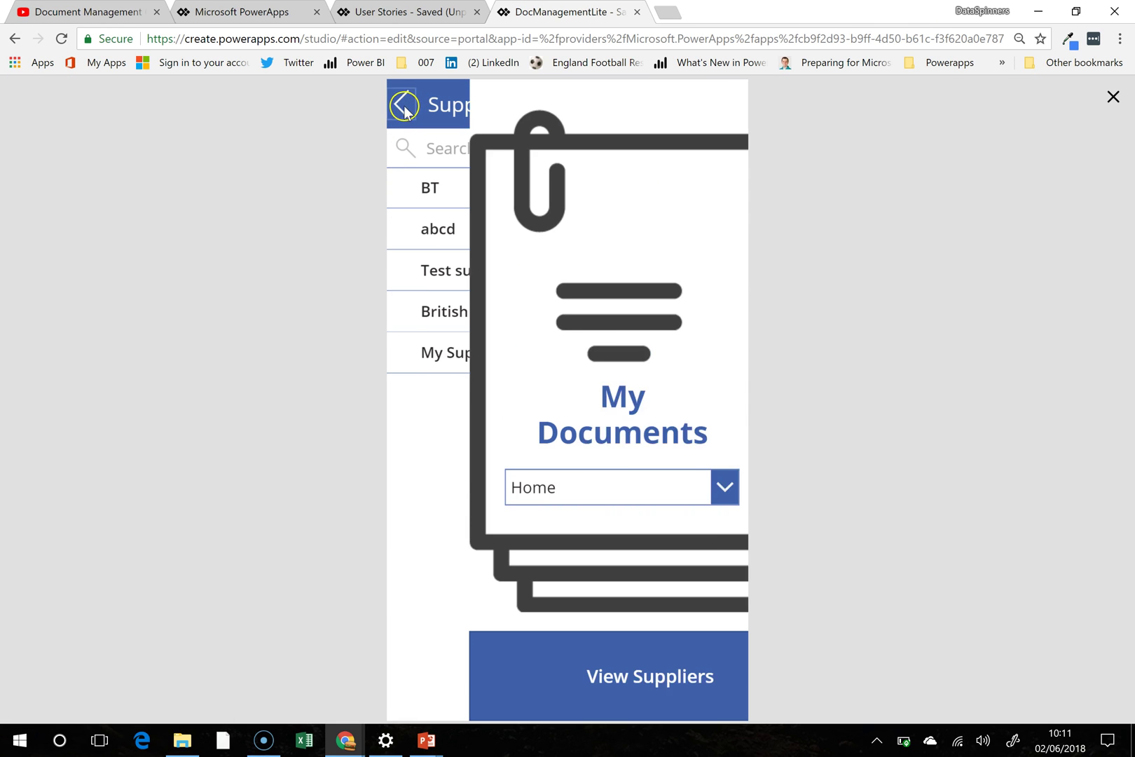
{"action": "left_click", "coordinate": [557, 484]}
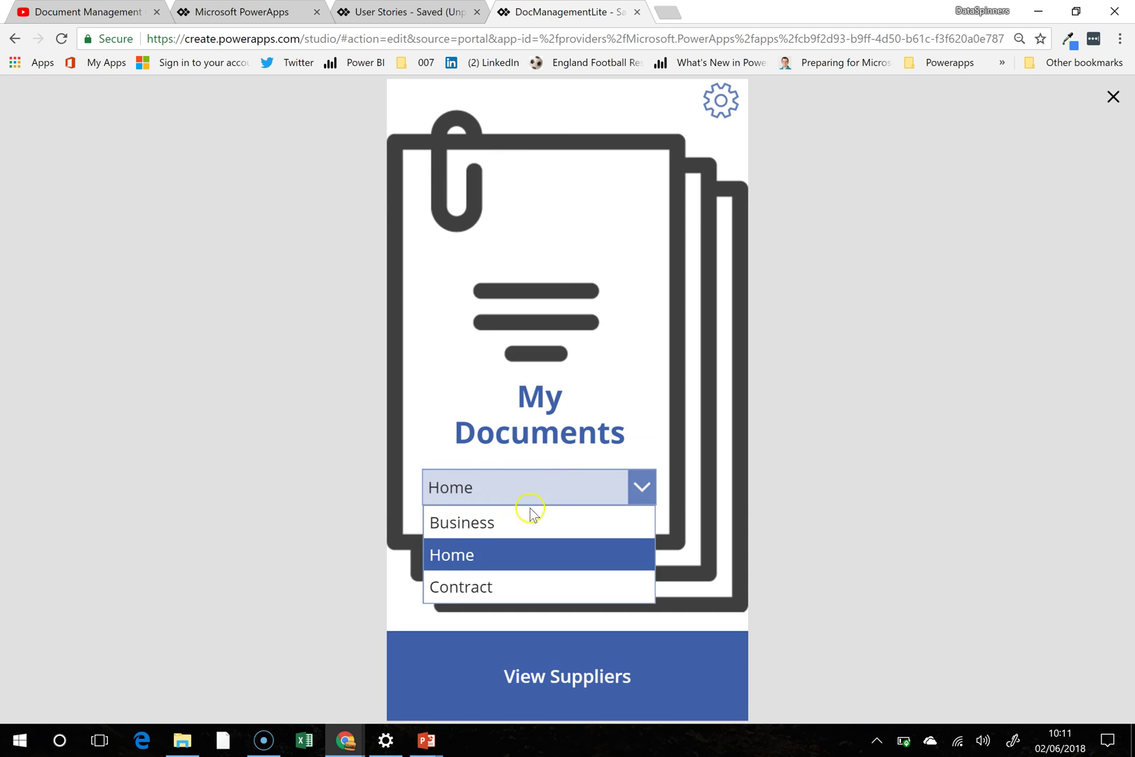
{"action": "left_click", "coordinate": [489, 586]}
{"action": "left_click", "coordinate": [661, 668]}
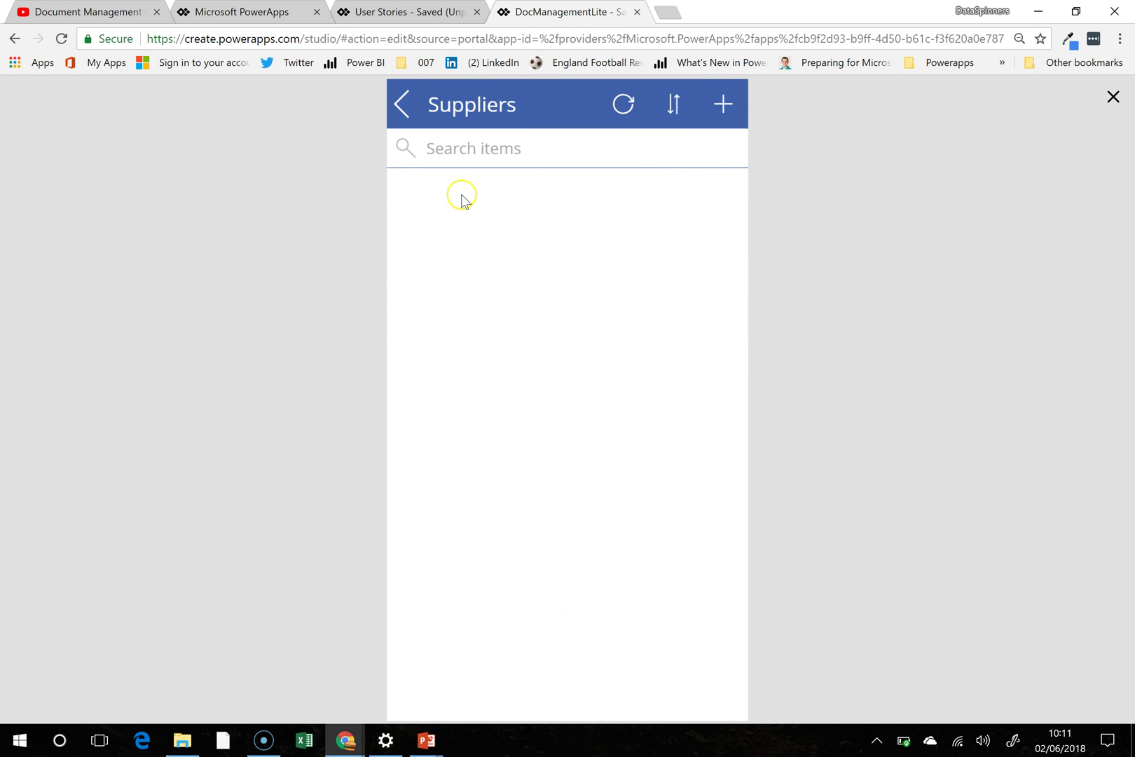
Step: Create a new supplier named "Train provider" in the Contract life area and submit the form
{"action": "left_click", "coordinate": [722, 104]}
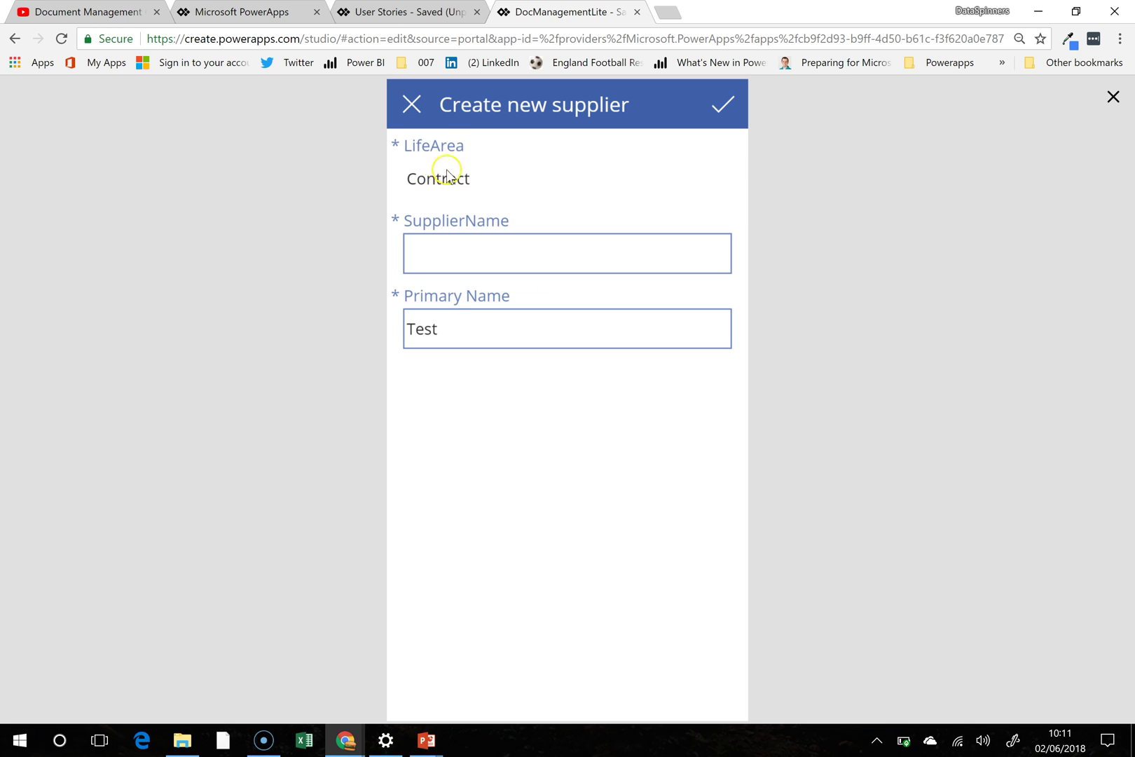
{"action": "left_click", "coordinate": [501, 263]}
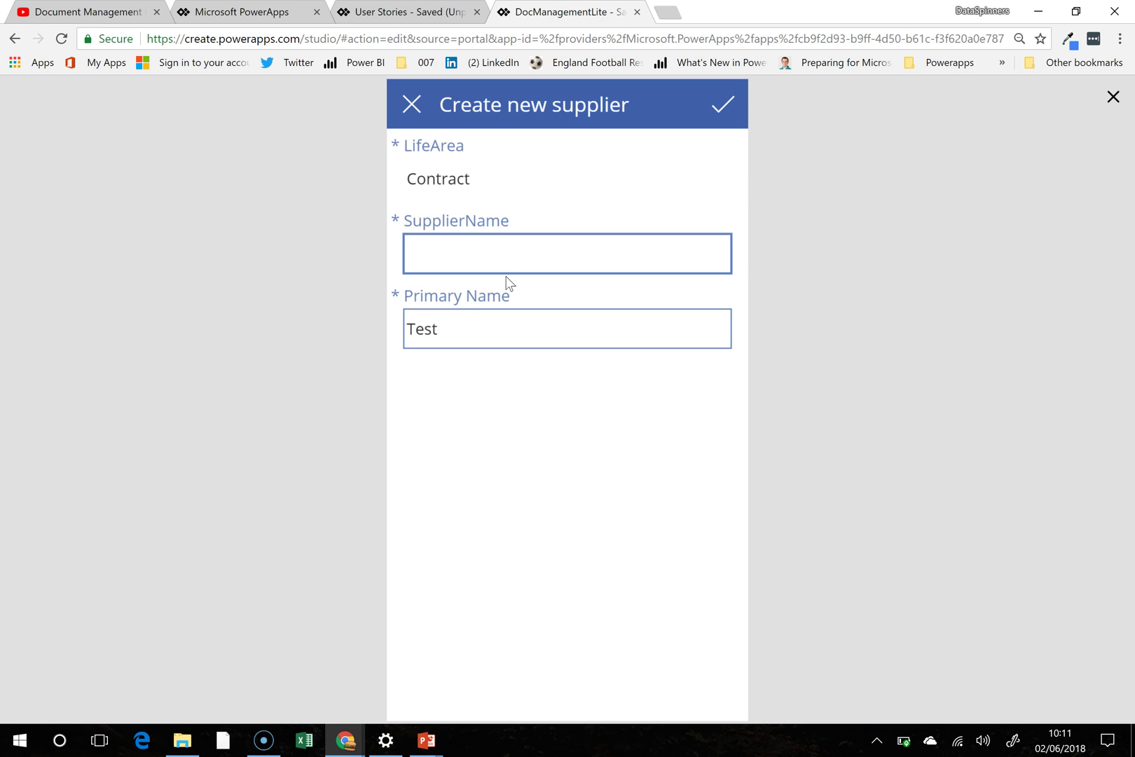
{"action": "type", "text": "provider"}
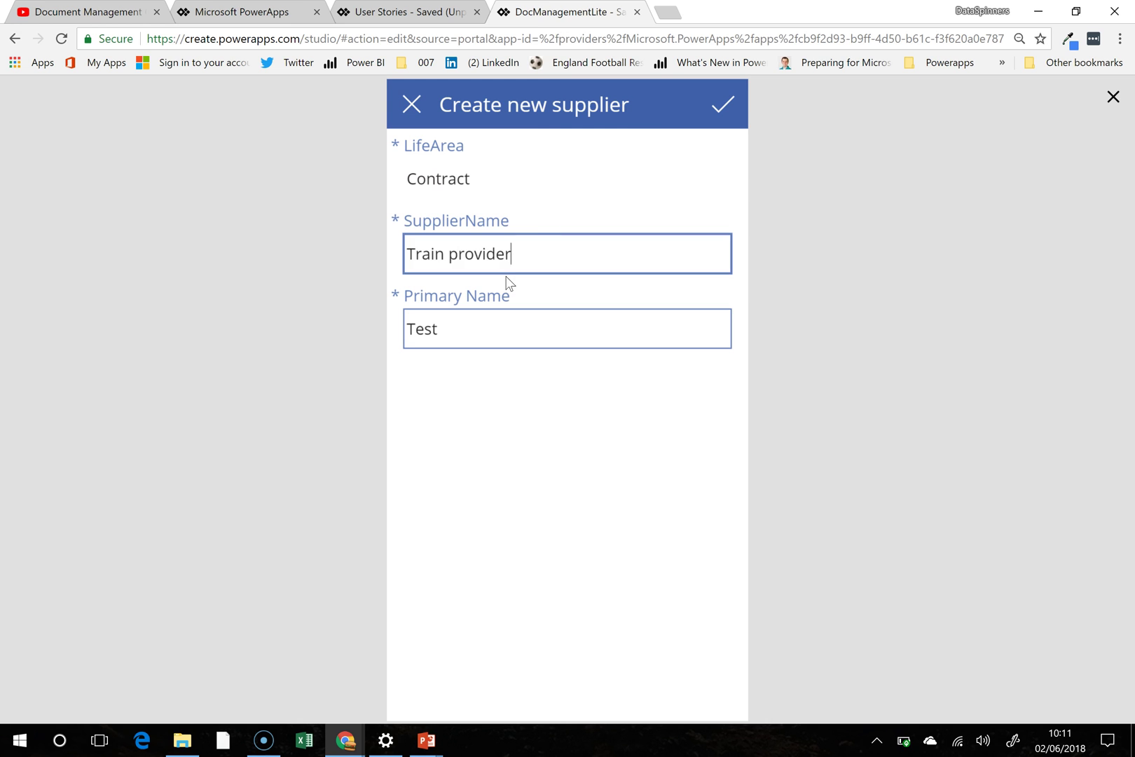
{"action": "left_click", "coordinate": [723, 106]}
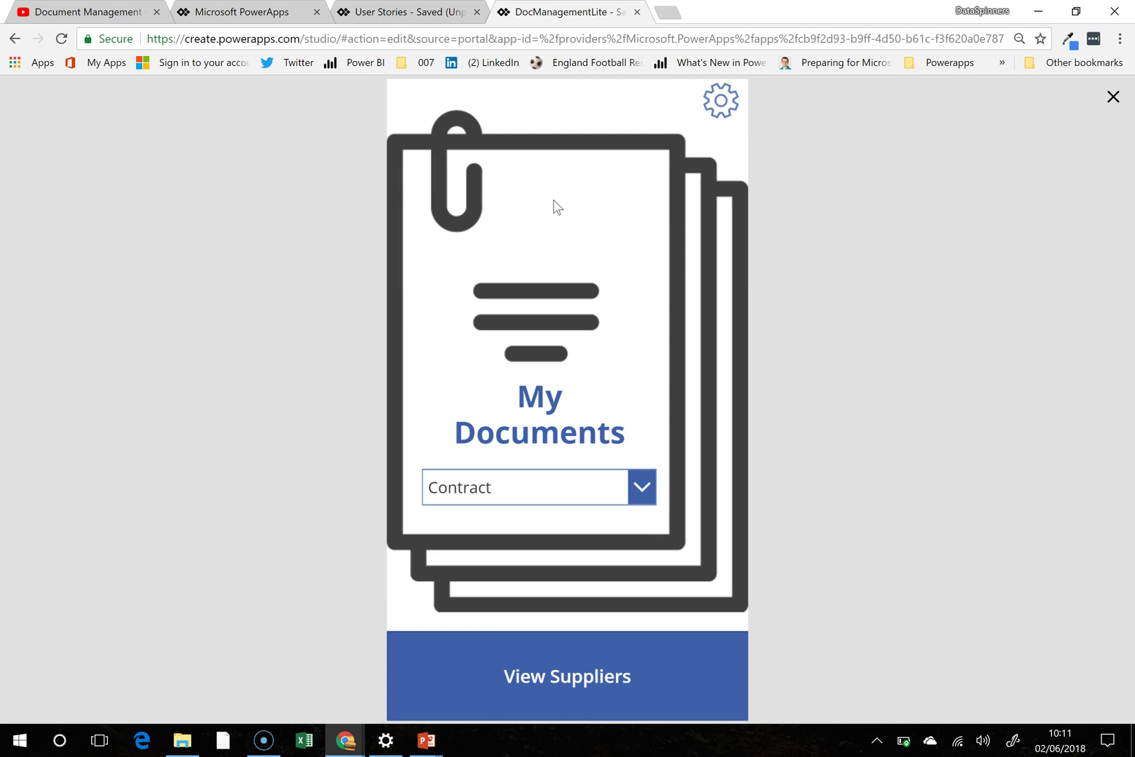
Step: Reopen the supplier list for Contract from the landing screen and open another new supplier form
{"action": "left_click", "coordinate": [664, 677]}
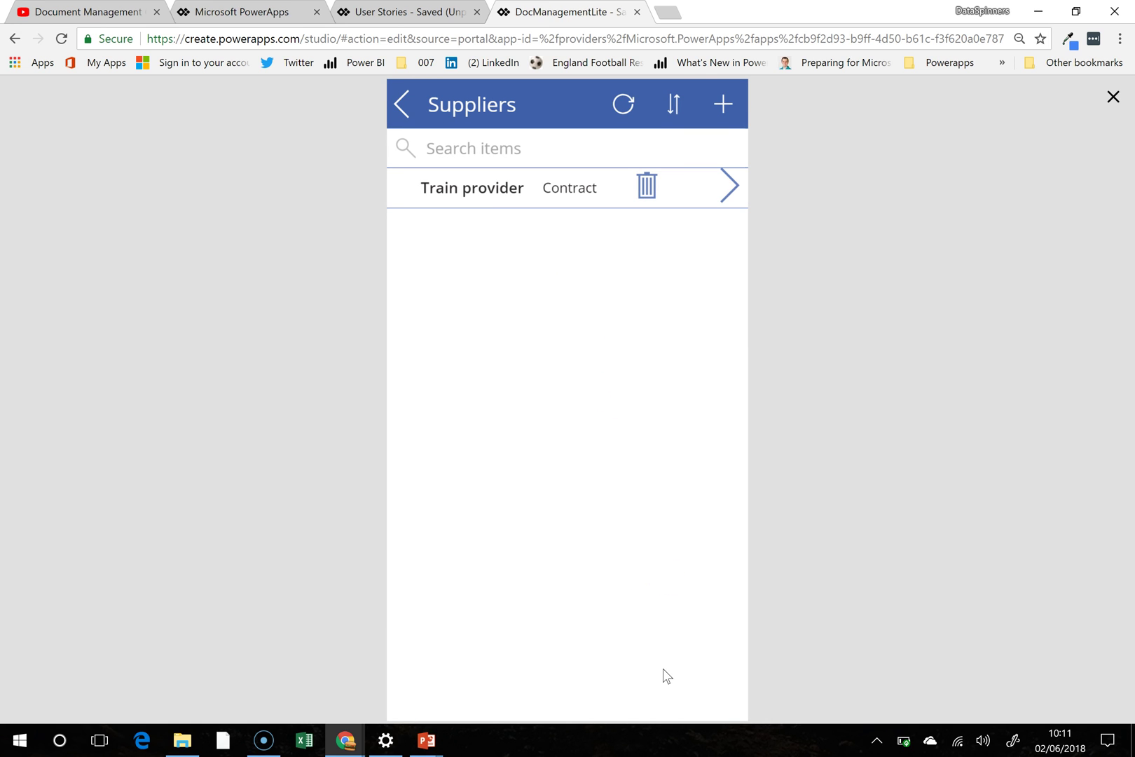
{"action": "left_click", "coordinate": [724, 111]}
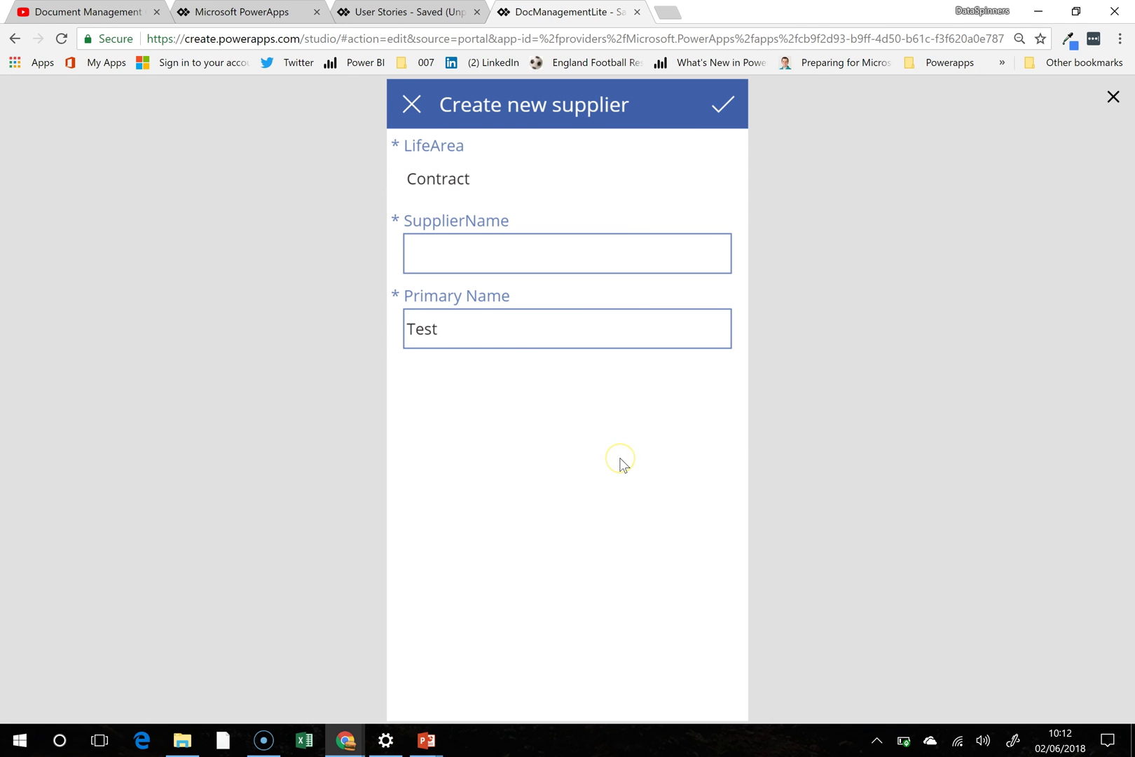
Step: Cancel the open new supplier form and delete the "Train provider" supplier from the Contract list, confirming the deletion
{"action": "left_click", "coordinate": [413, 106]}
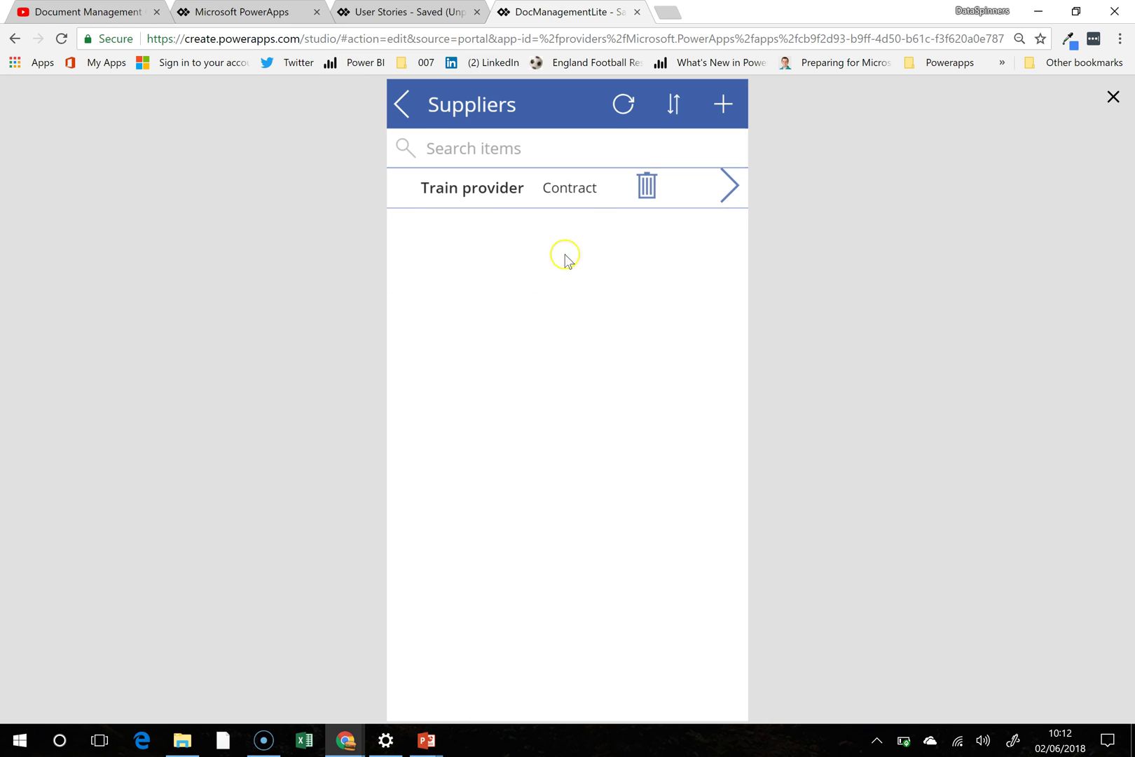
{"action": "left_click", "coordinate": [647, 188]}
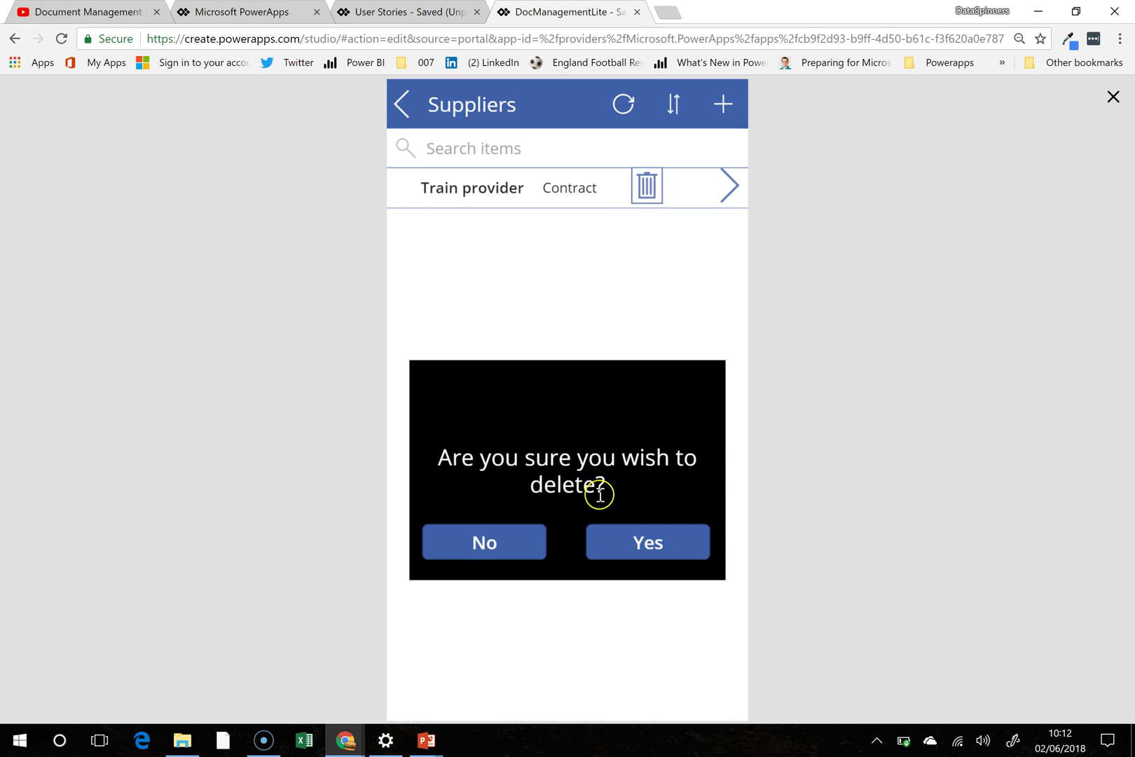
{"action": "left_click", "coordinate": [630, 553]}
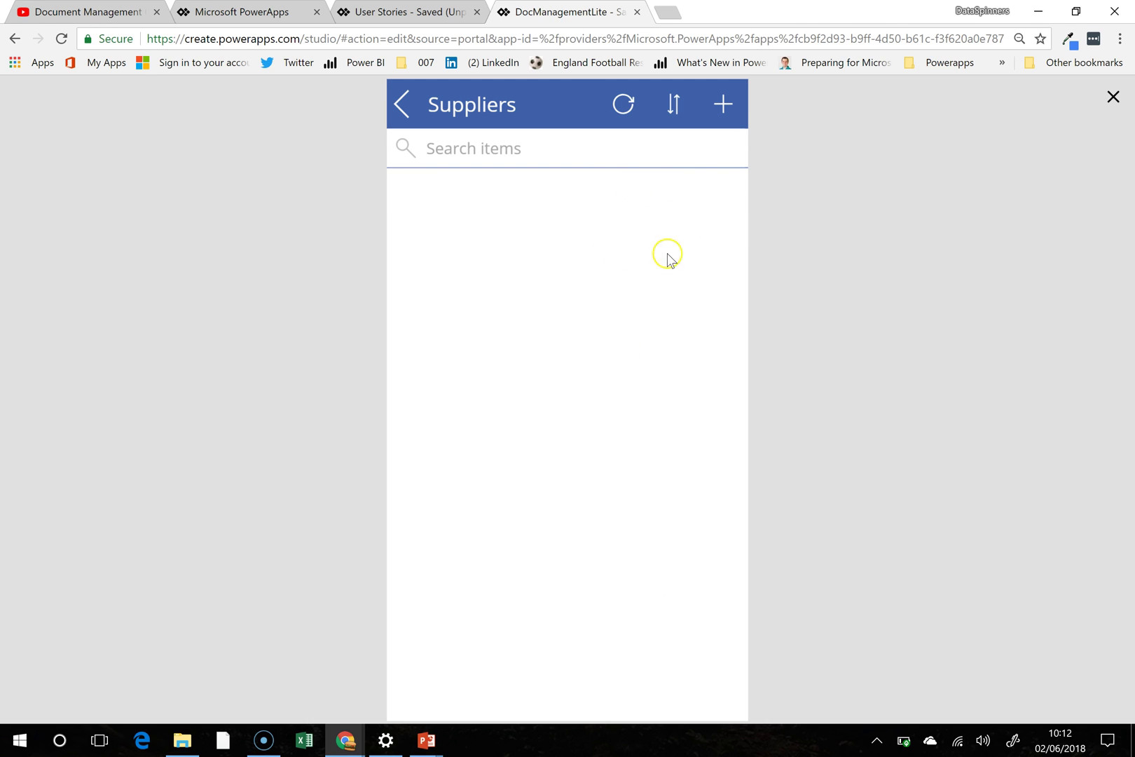
Step: Create a new Contract supplier named "Chiltern", submit it and reopen the supplier list from the landing screen
{"action": "left_click", "coordinate": [723, 104]}
{"action": "left_click", "coordinate": [498, 265]}
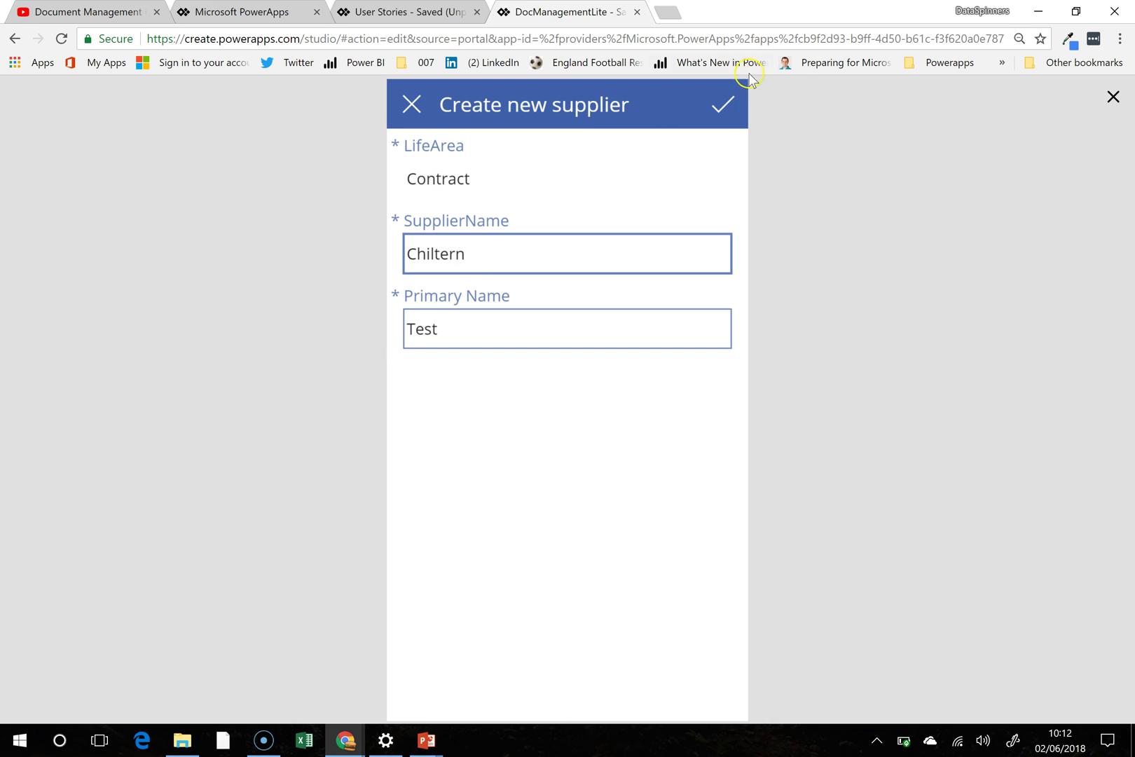
{"action": "left_click", "coordinate": [720, 108]}
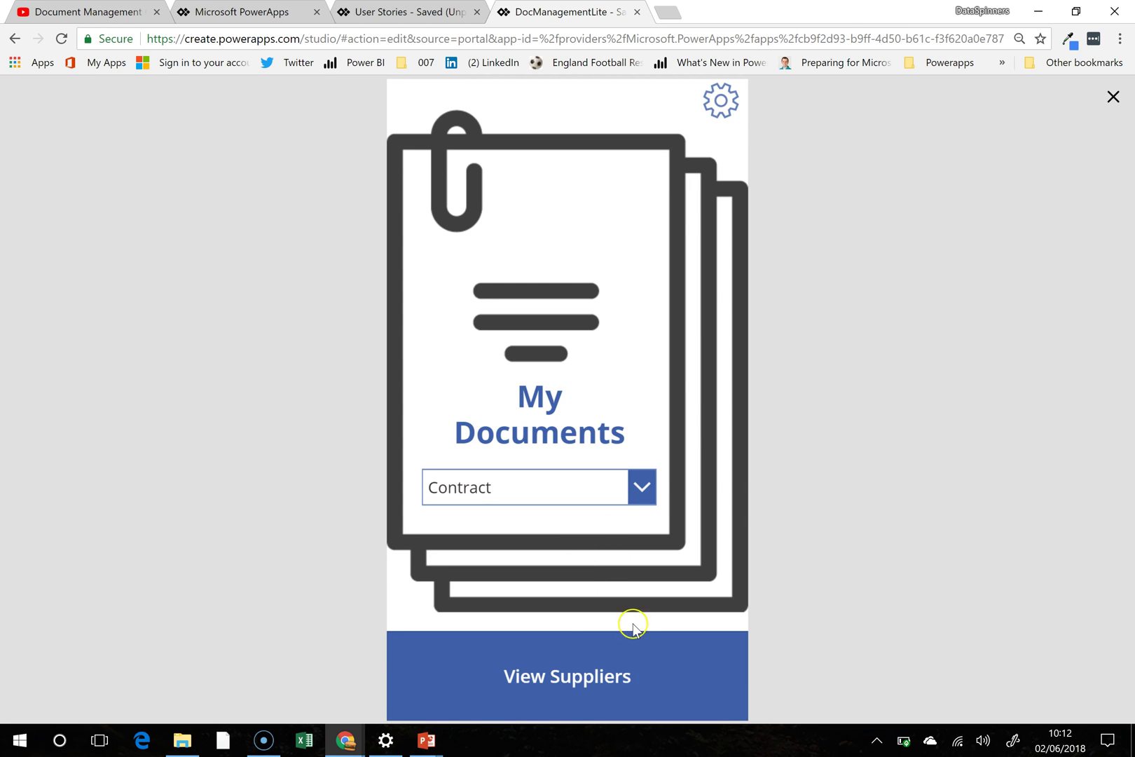
{"action": "left_click", "coordinate": [677, 684]}
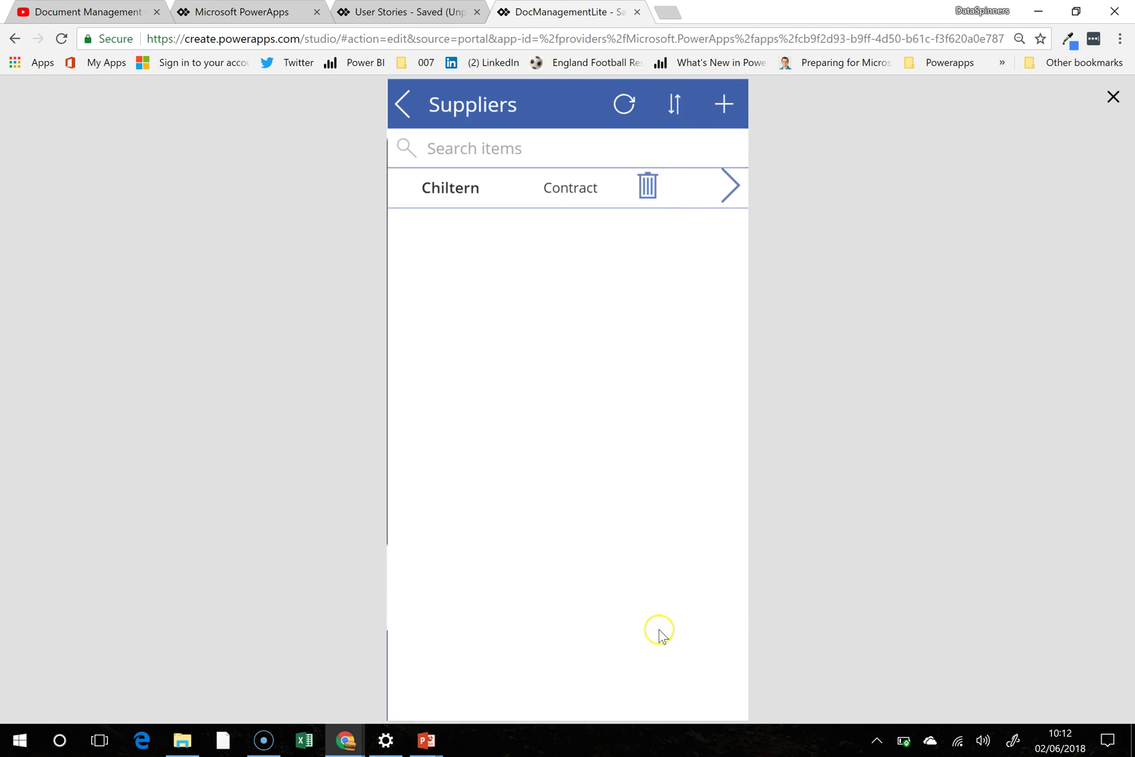
Step: Open the new supplier screen, leave the preview and check the OnSuccess formula of frmNewSupplier
{"action": "left_click", "coordinate": [722, 104]}
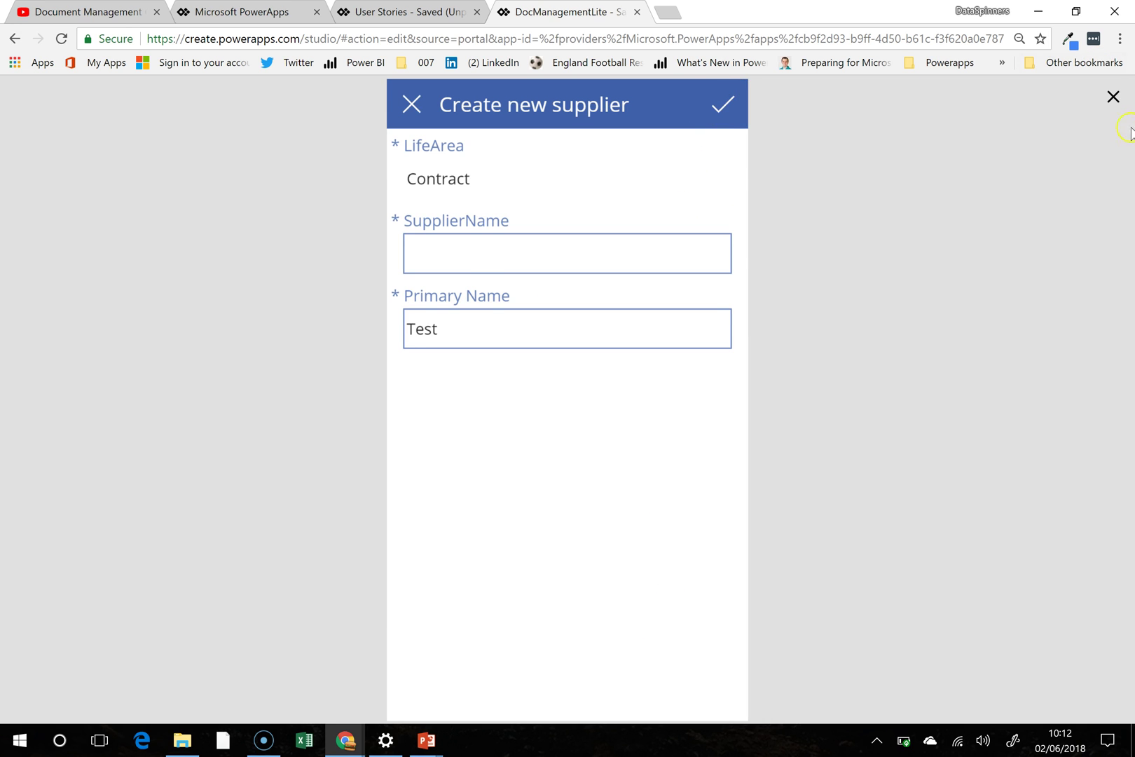
{"action": "key", "text": "Escape"}
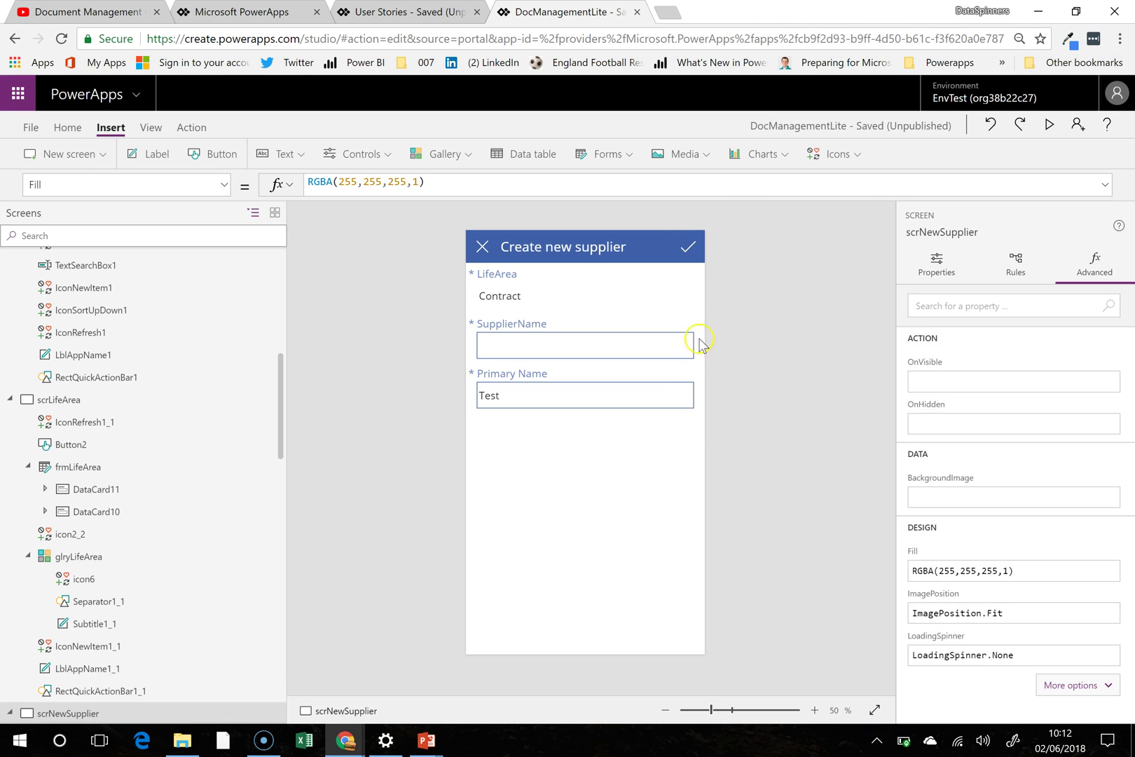
{"action": "left_click", "coordinate": [610, 469]}
{"action": "left_click", "coordinate": [196, 175]}
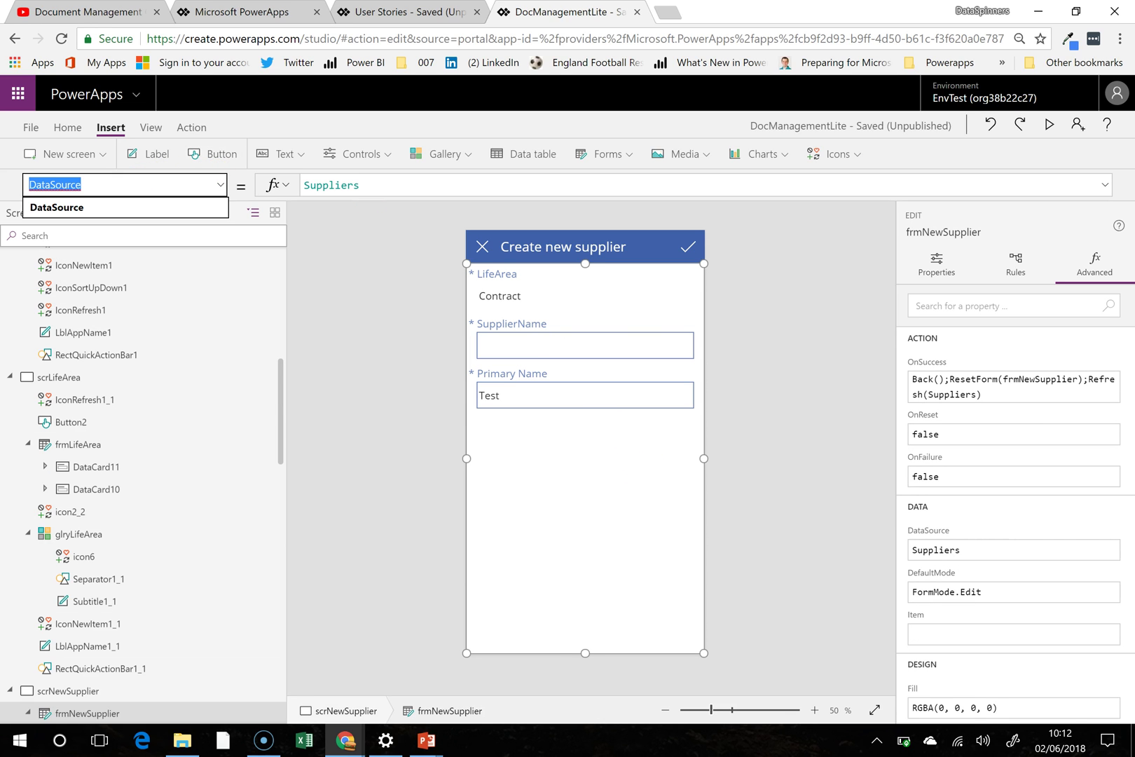
{"action": "type", "text": "OnSuccess"}
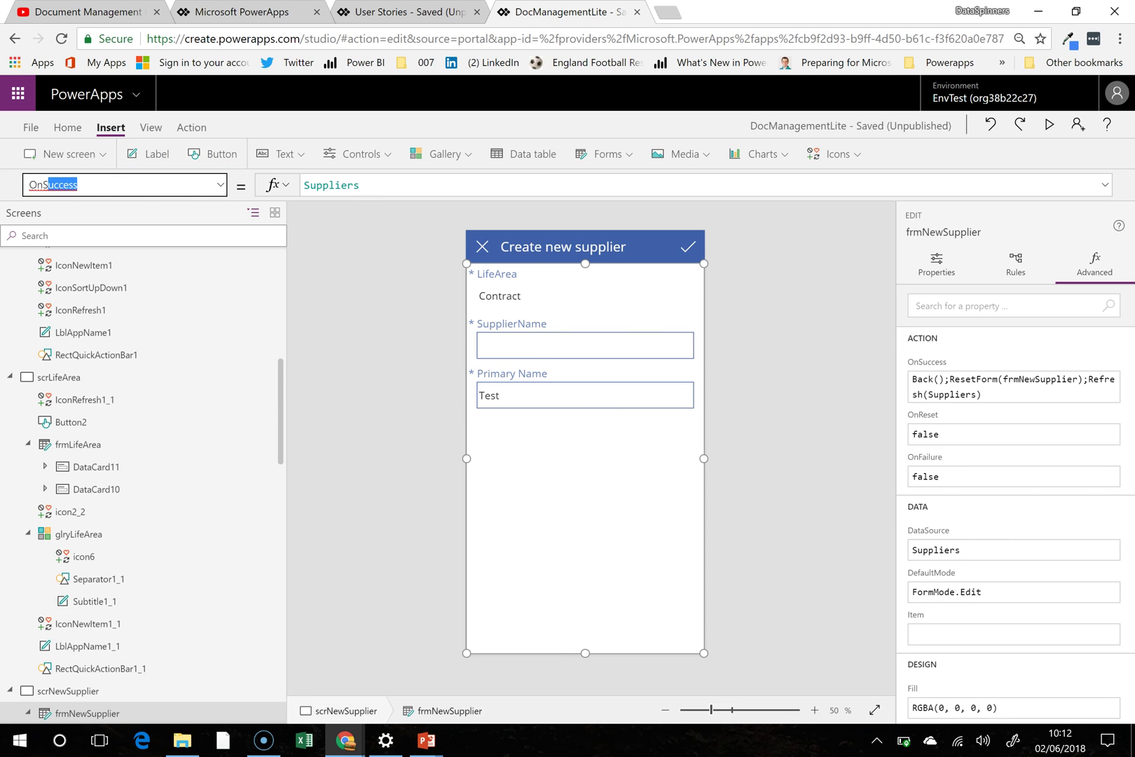
{"action": "key", "text": "Return"}
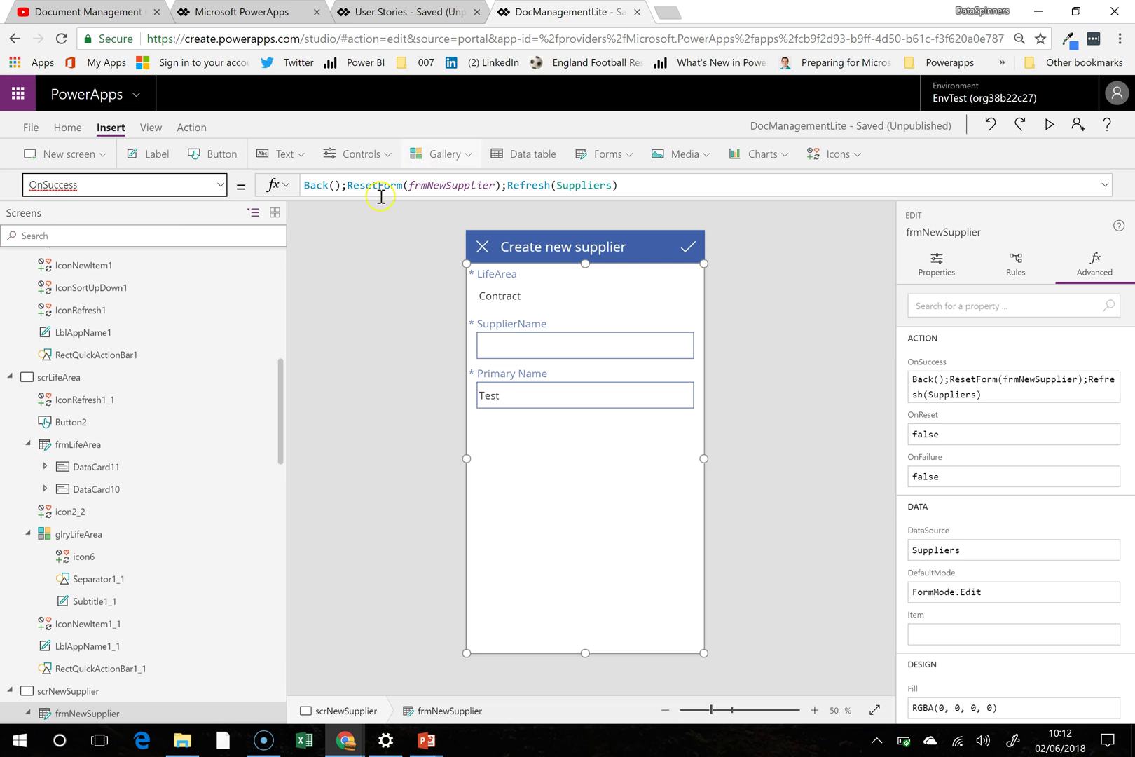
Step: Remove ;Back() from the check mark icon's OnSelect so the formula is SubmitForm(frmNewSupplier)
{"action": "left_click", "coordinate": [685, 246]}
{"action": "left_click", "coordinate": [459, 185]}
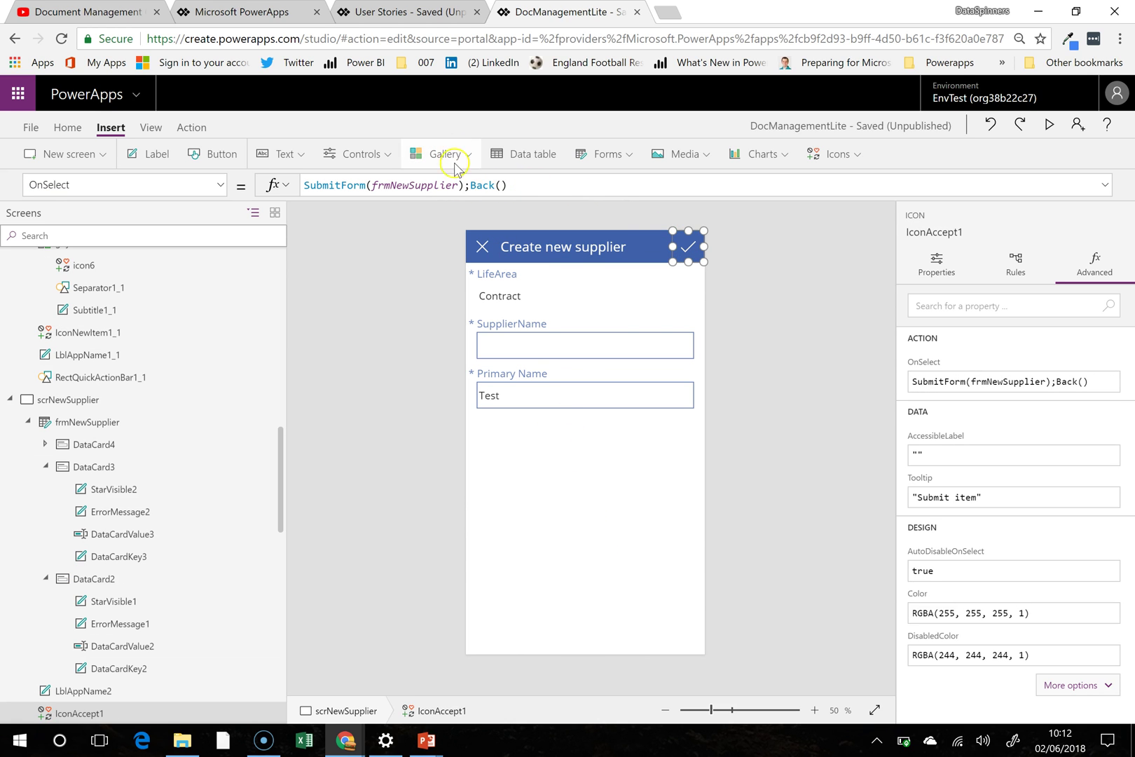
{"action": "left_click_drag", "start_coordinate": [463, 185], "coordinate": [514, 184]}
{"action": "key", "text": "Delete"}
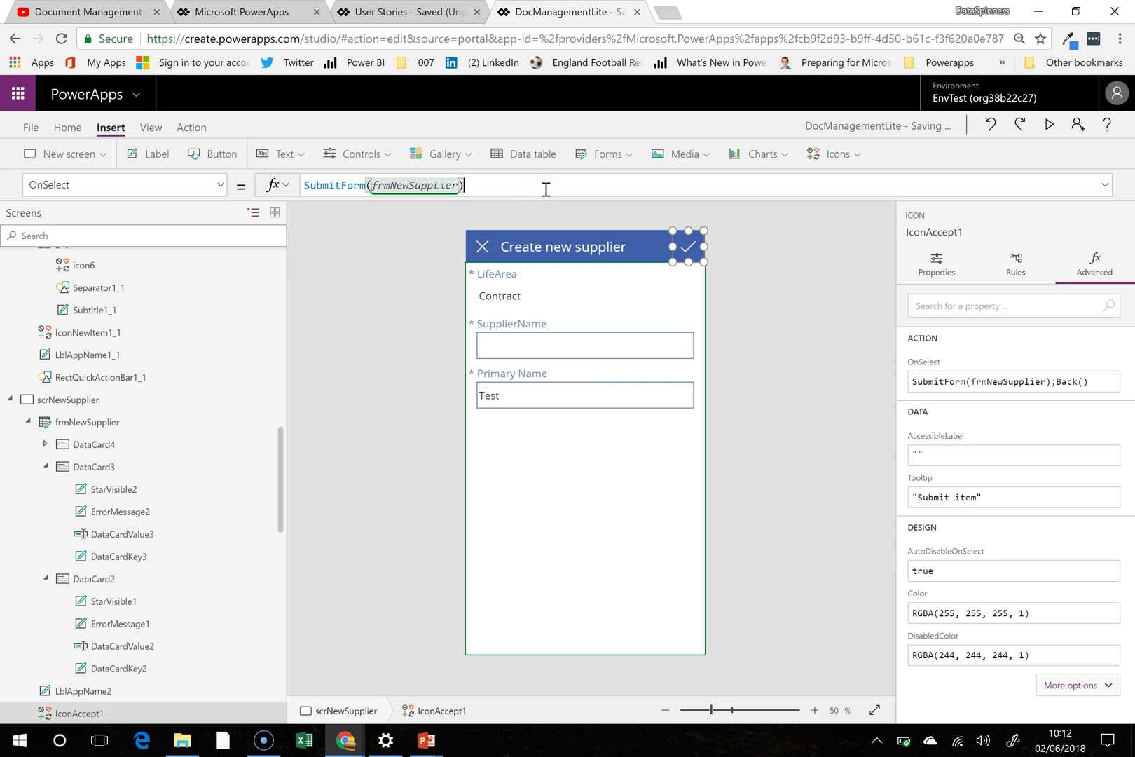
{"action": "left_click", "coordinate": [608, 543]}
Step: Preview the form by creating a Contract supplier named "another one", and delete that supplier from the list
{"action": "left_click", "coordinate": [1044, 128]}
{"action": "left_click", "coordinate": [527, 257]}
{"action": "type", "text": "another one"}
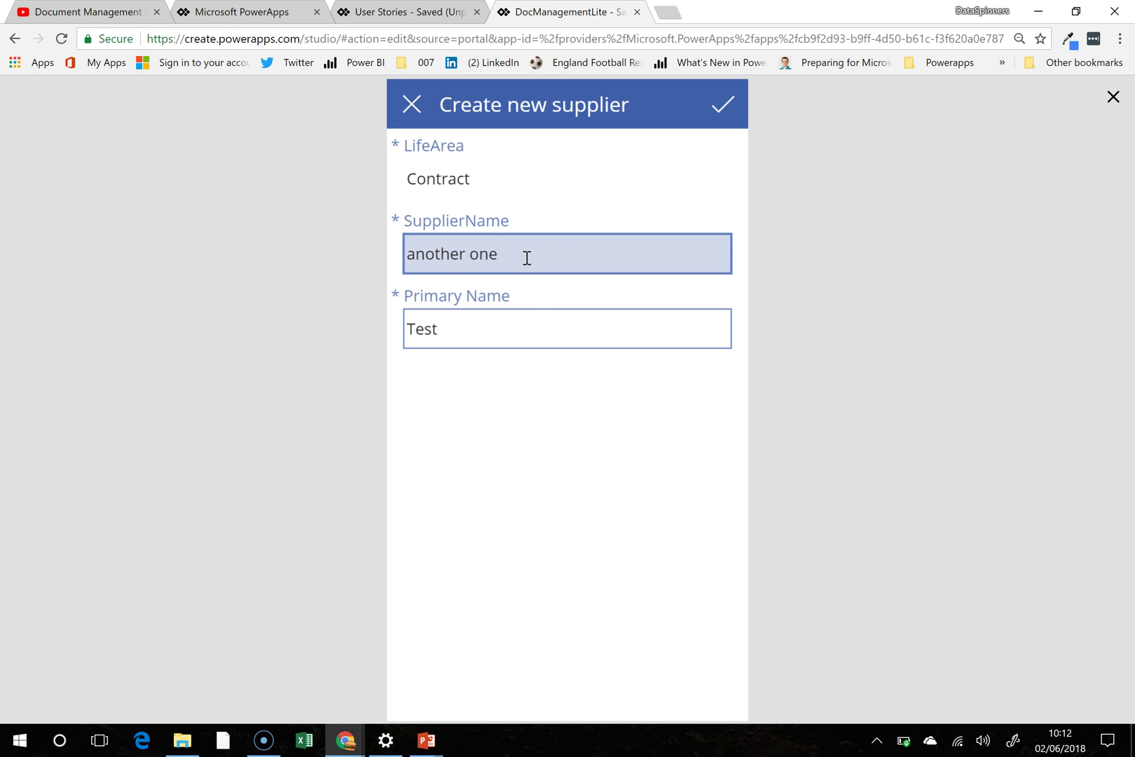
{"action": "left_click", "coordinate": [722, 105]}
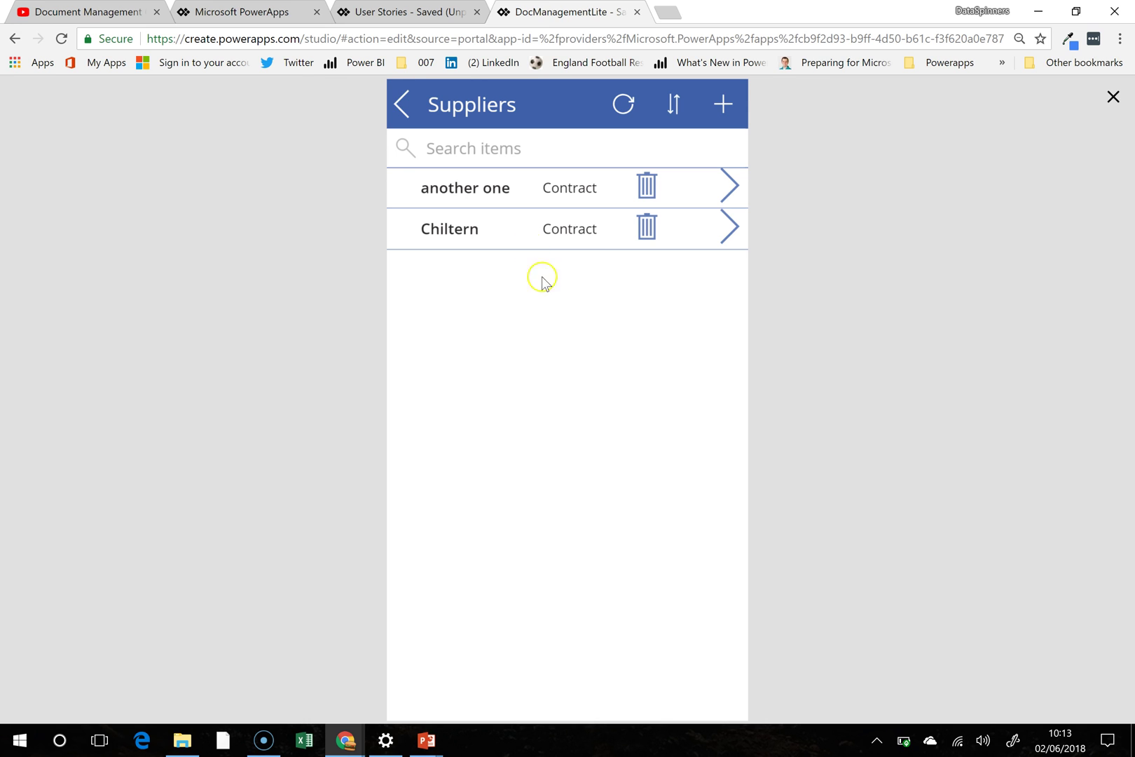
{"action": "left_click", "coordinate": [646, 187]}
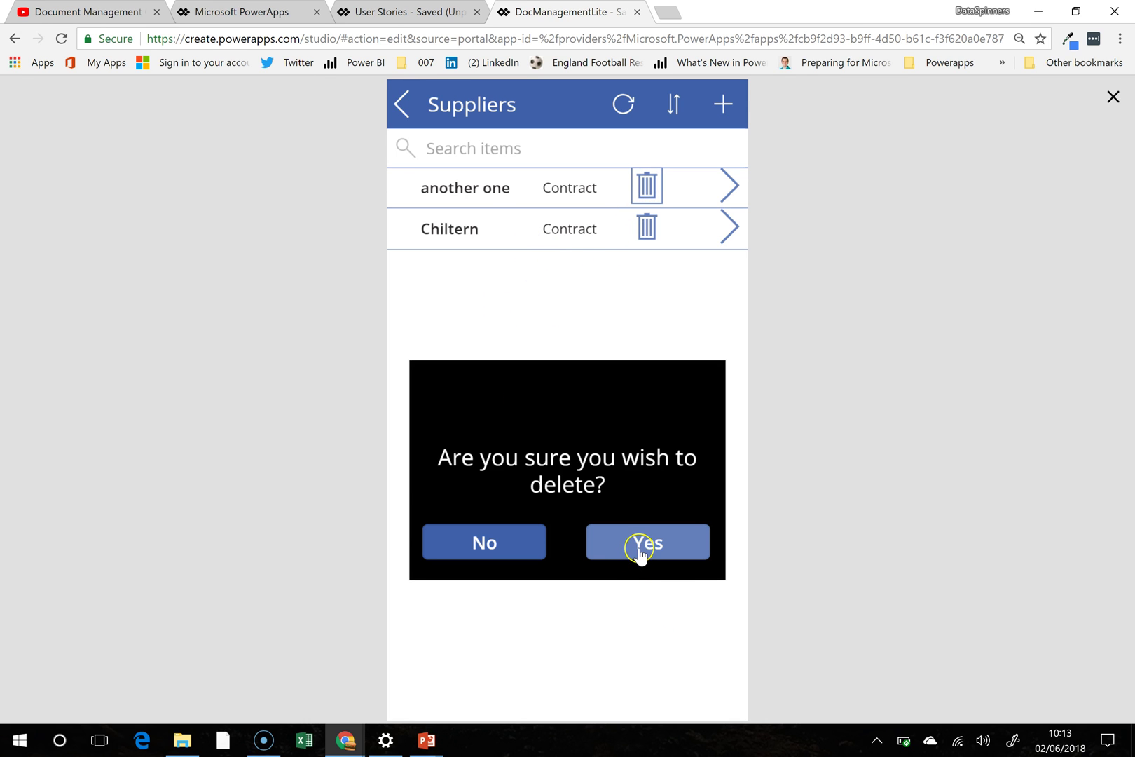
{"action": "left_click", "coordinate": [640, 553]}
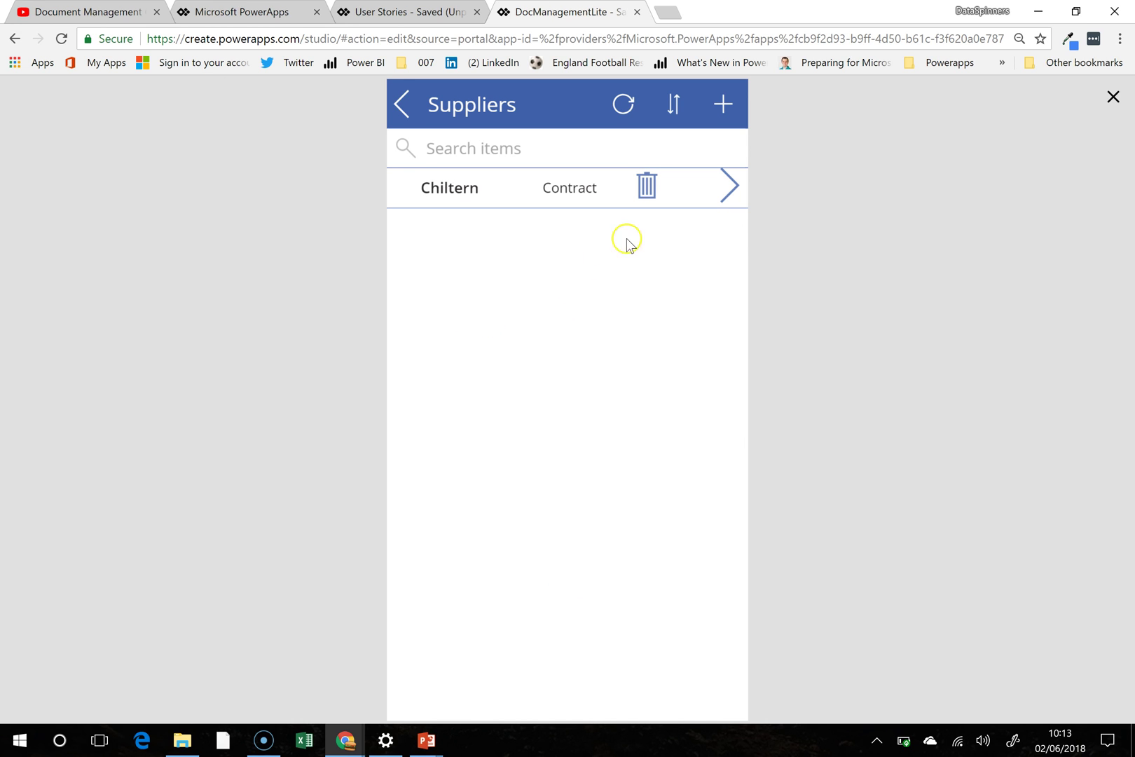
Step: Start a new document for supplier Chiltern with short narrative "abcd" and document date June 12, 2018
{"action": "left_click", "coordinate": [727, 191]}
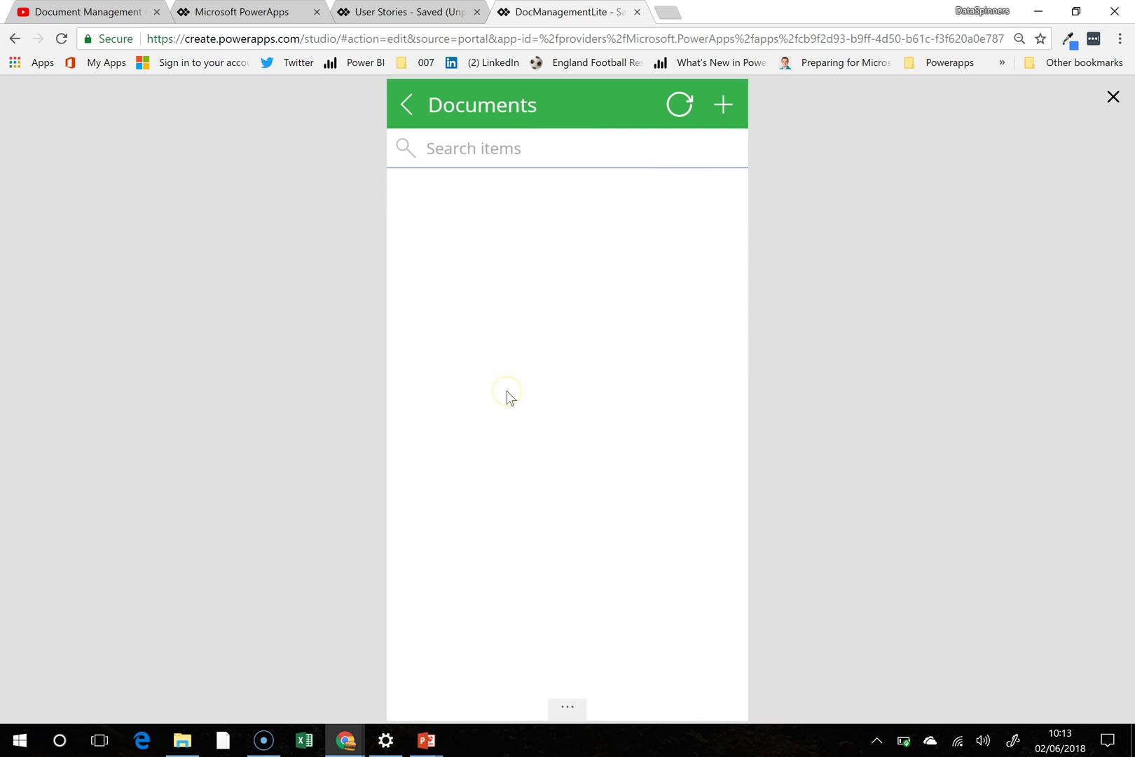
{"action": "left_click", "coordinate": [727, 111]}
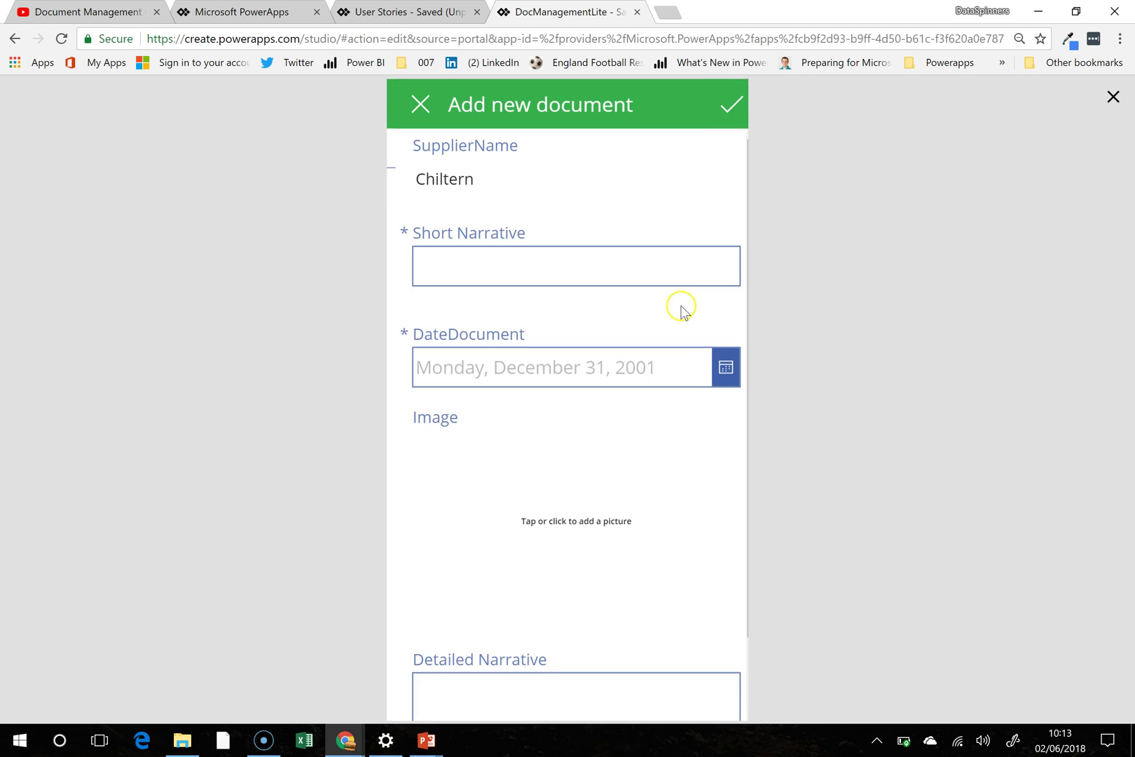
{"action": "left_click", "coordinate": [461, 237]}
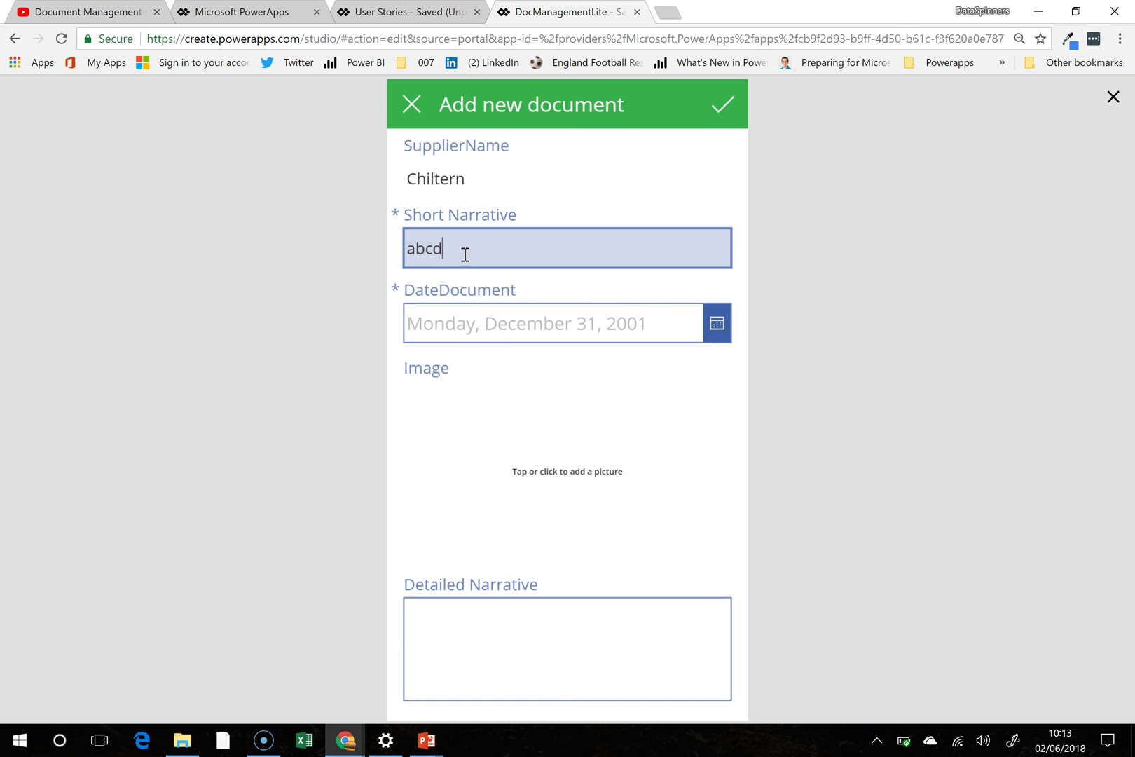
{"action": "left_click", "coordinate": [844, 337]}
{"action": "left_click", "coordinate": [720, 327]}
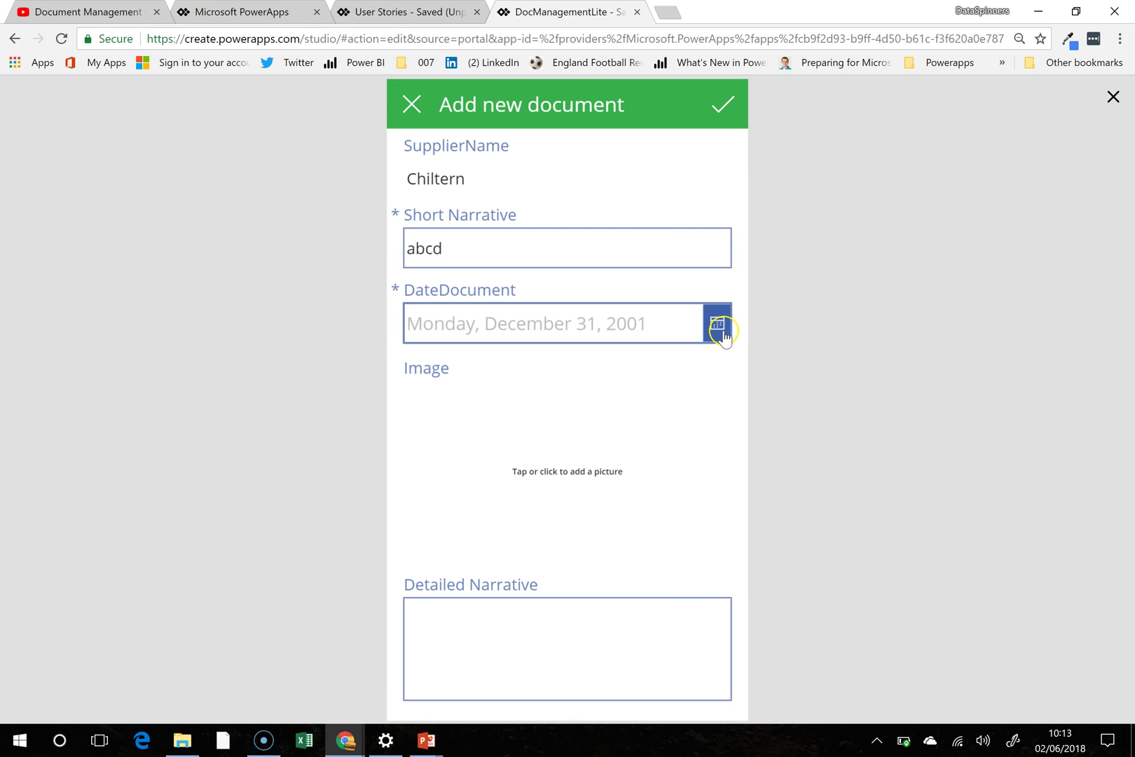
{"action": "left_click", "coordinate": [498, 328]}
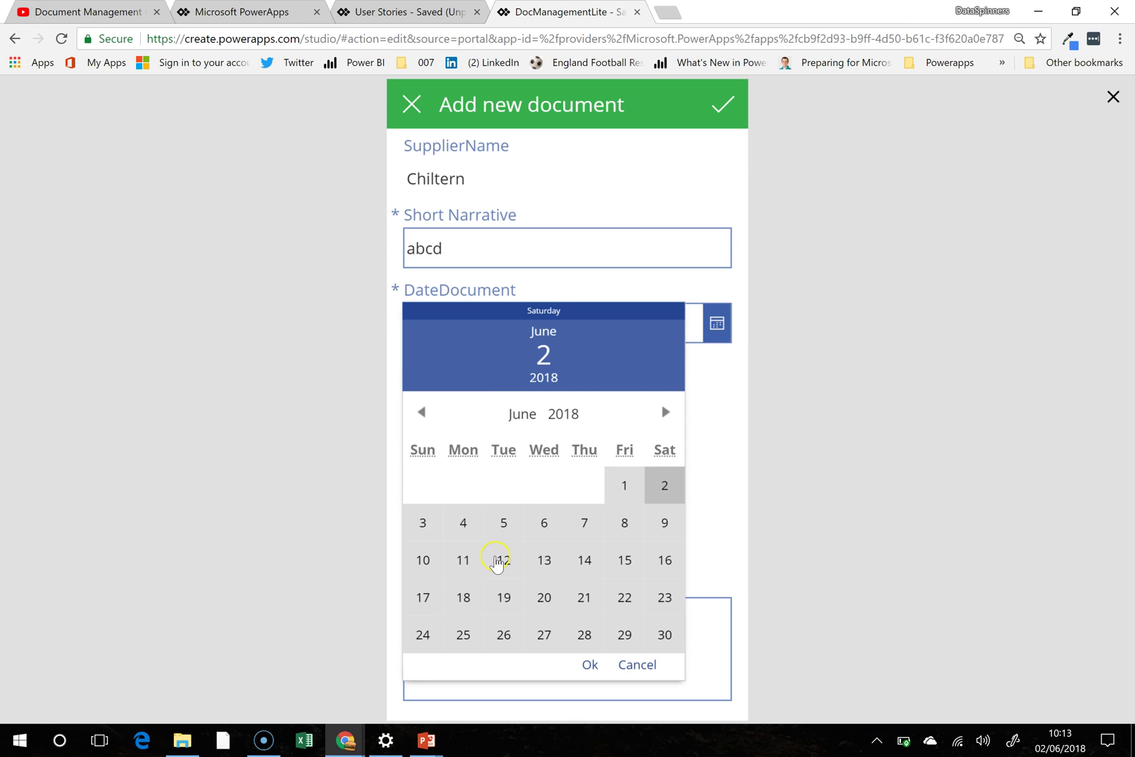
{"action": "left_click", "coordinate": [503, 568]}
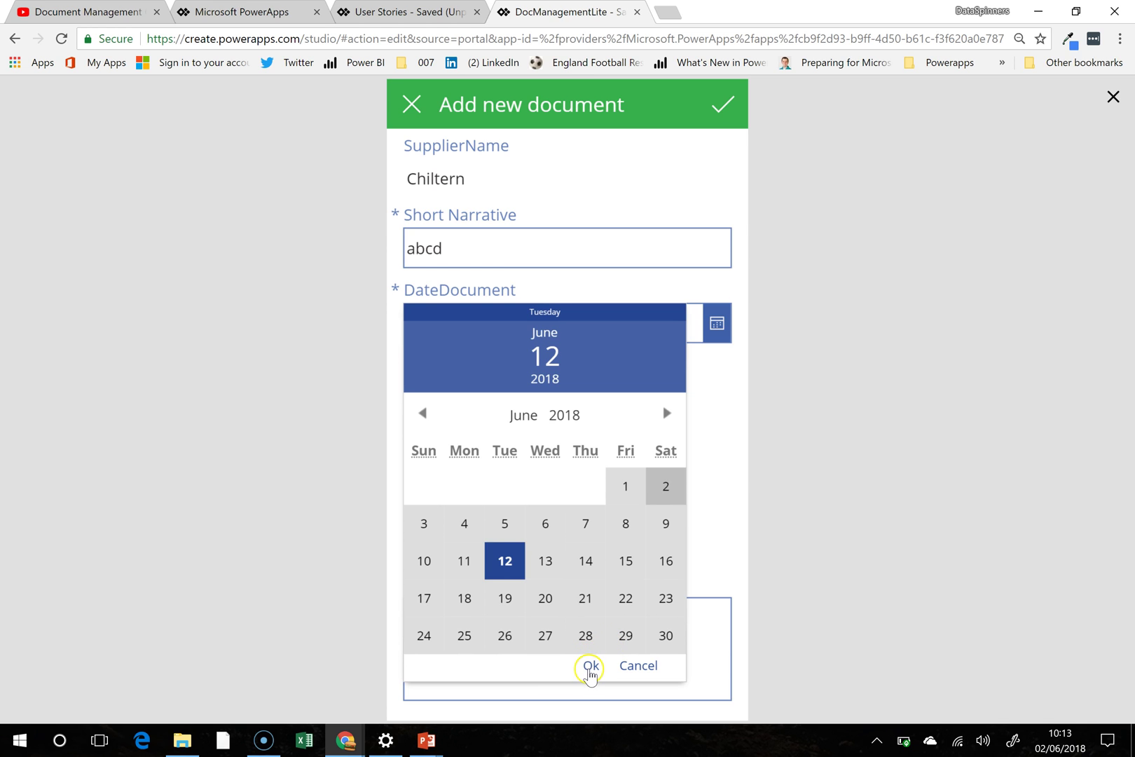
{"action": "left_click", "coordinate": [591, 669]}
Step: Add the DarthVader image and detailed narrative "Me and Darth go back a long way!", and submit the document
{"action": "left_click", "coordinate": [473, 474]}
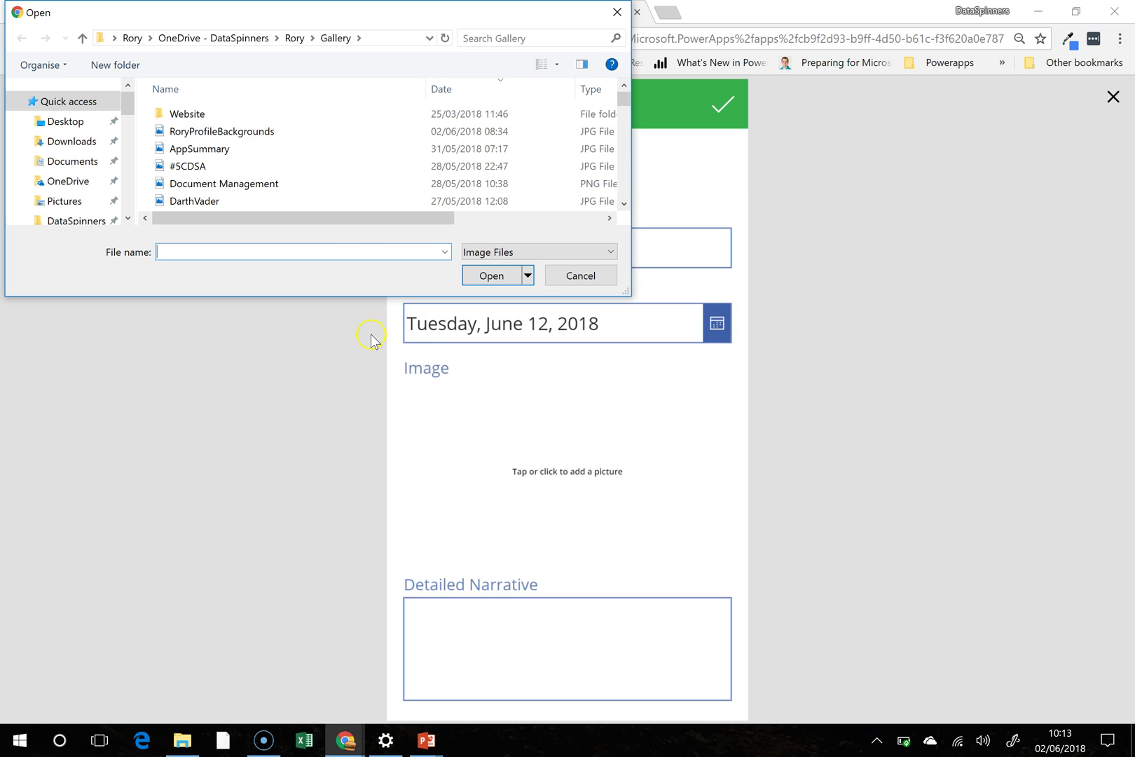
{"action": "left_click", "coordinate": [243, 200]}
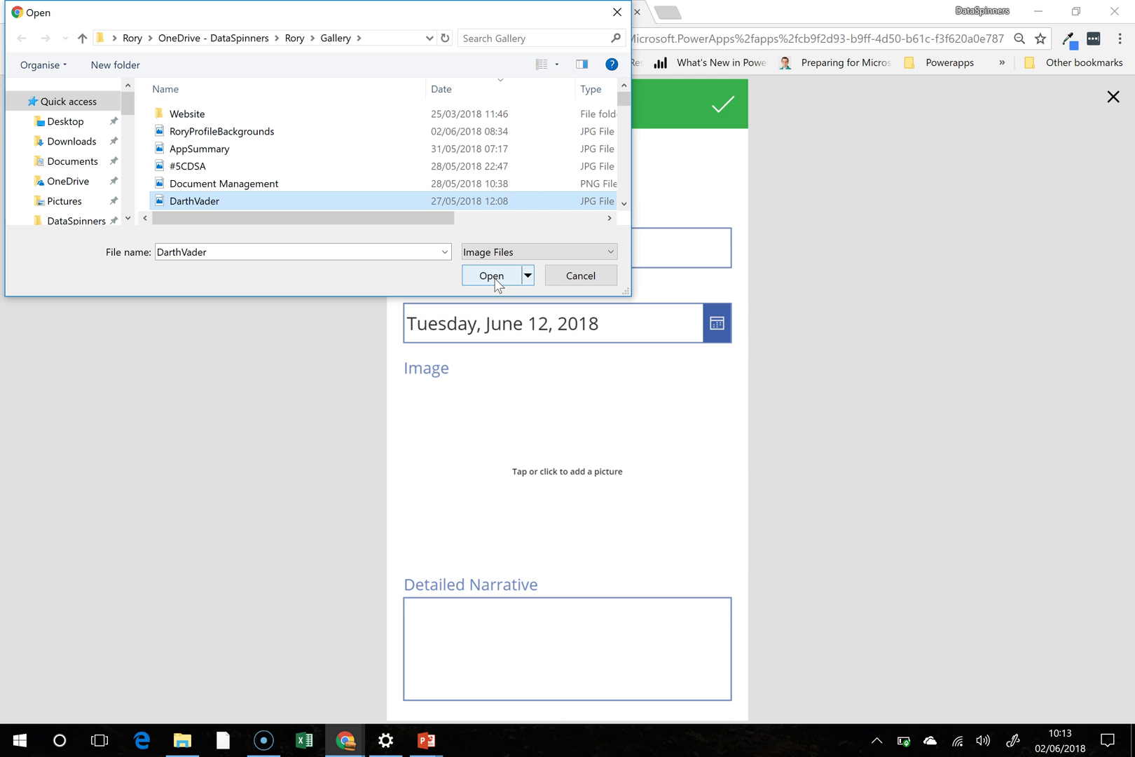
{"action": "left_click", "coordinate": [493, 276]}
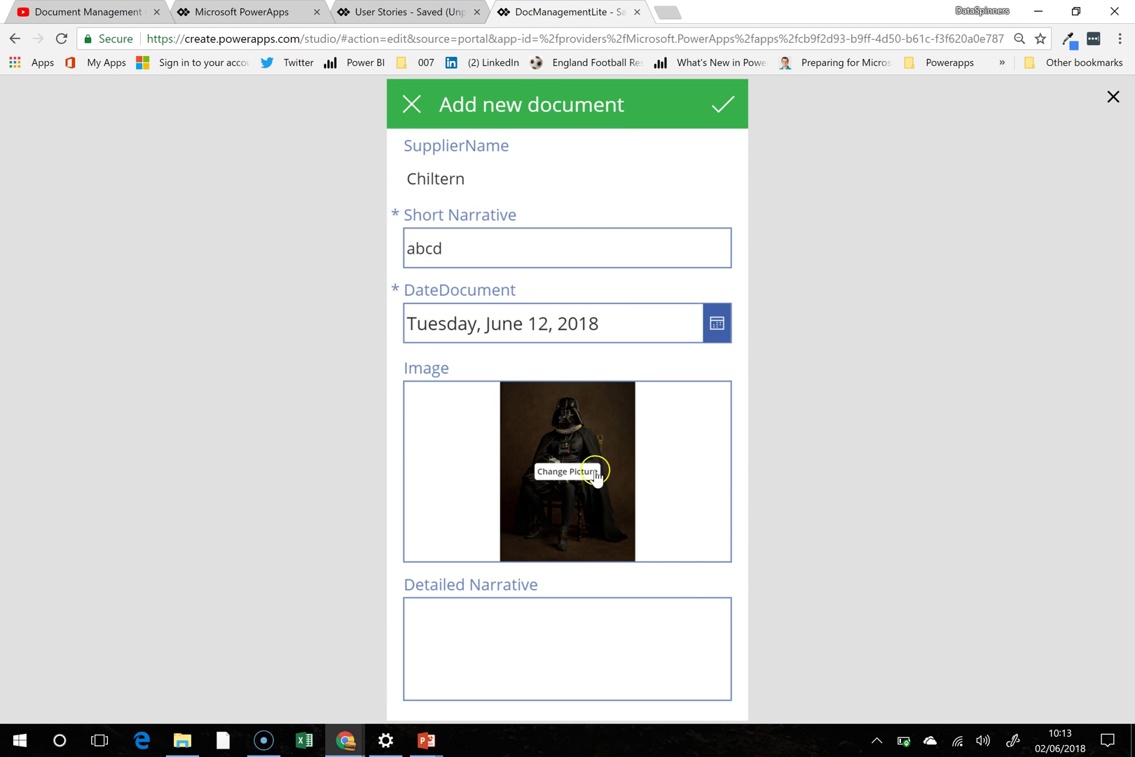
{"action": "left_click", "coordinate": [571, 613]}
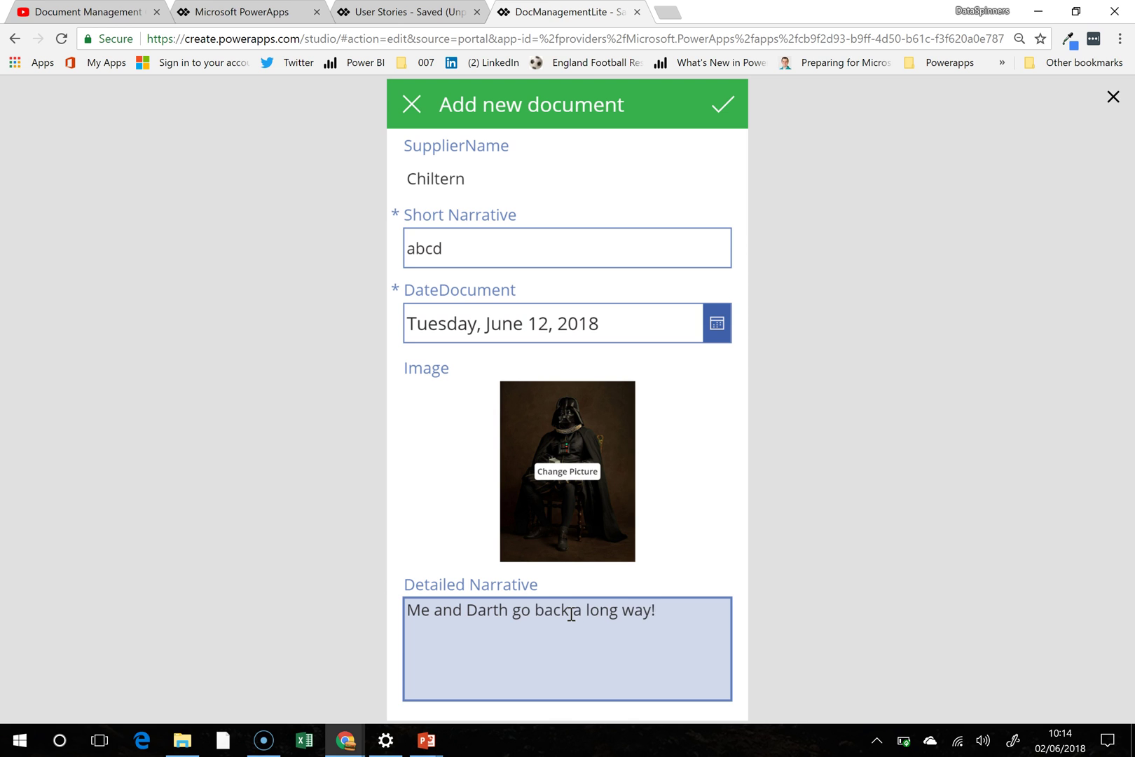
{"action": "left_click", "coordinate": [726, 108]}
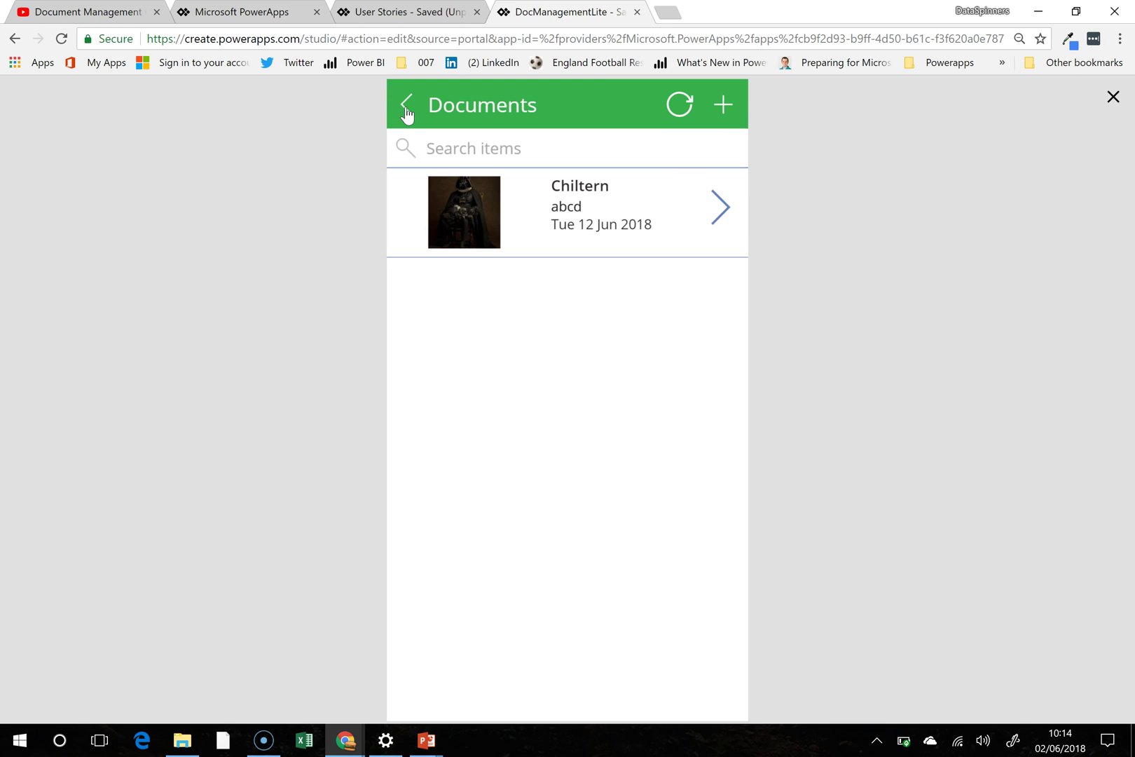
Step: Leave the preview, return to the Suppliers screen in the editor and check the back arrow's OnSelect formula
{"action": "left_click", "coordinate": [1112, 97]}
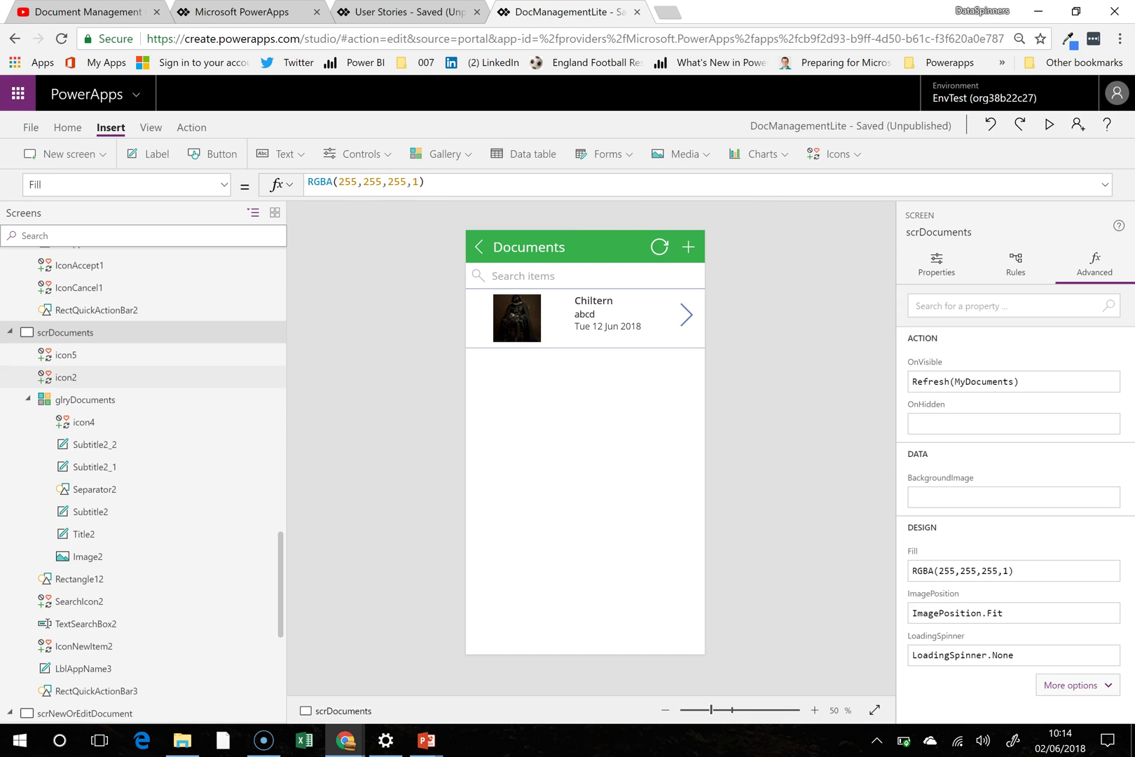
{"action": "left_click", "coordinate": [475, 252]}
{"action": "left_click", "coordinate": [475, 251], "text": "alt"}
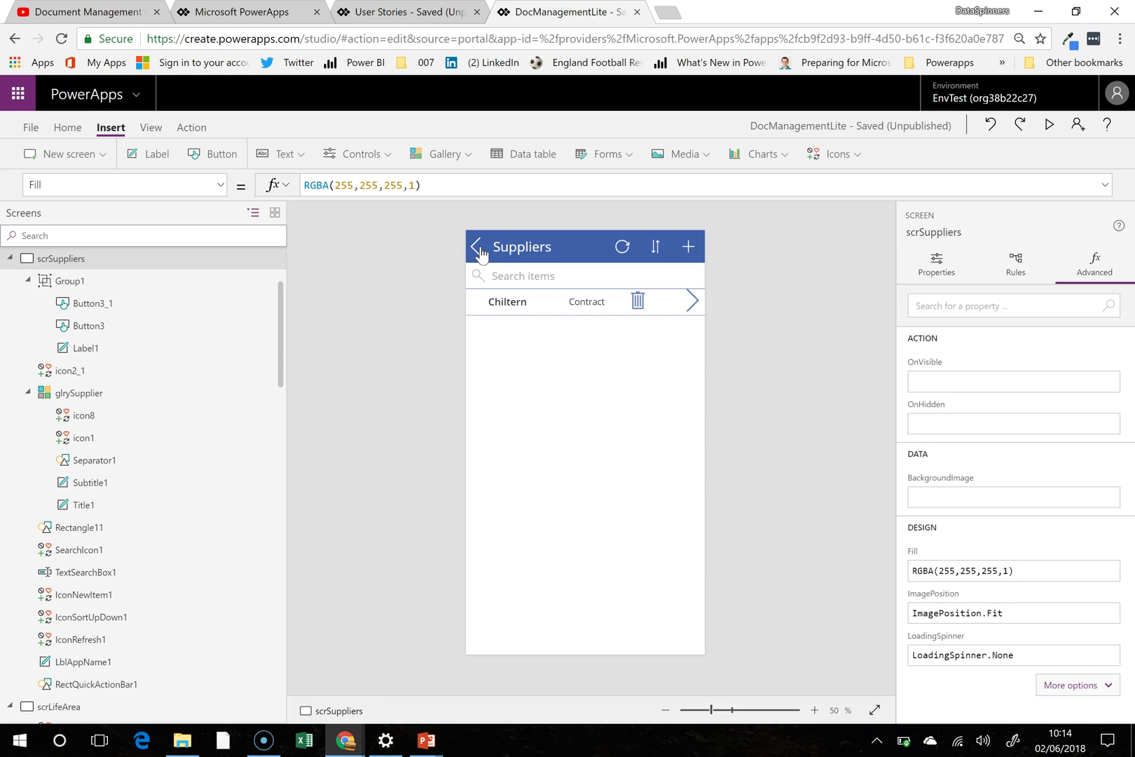
{"action": "left_click", "coordinate": [481, 252]}
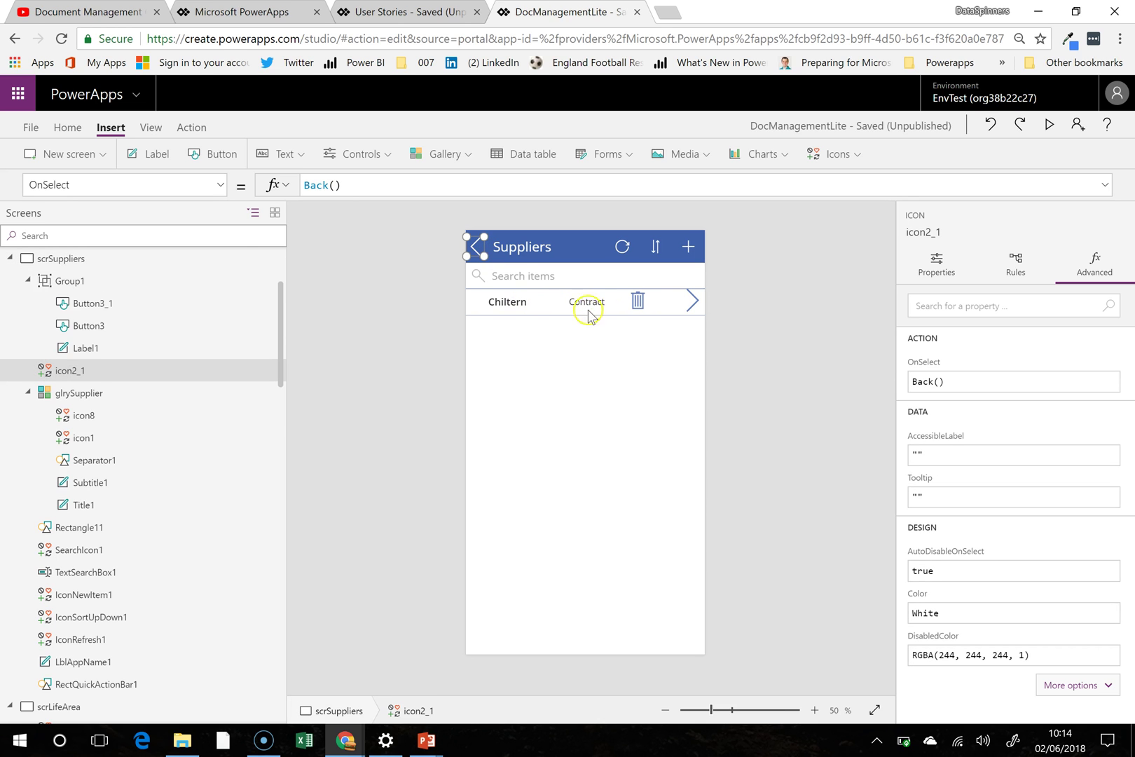
Step: Examine the OnSelect formula of the supplier gallery's trash icon and bring up its delete confirmation box
{"action": "left_click", "coordinate": [638, 305]}
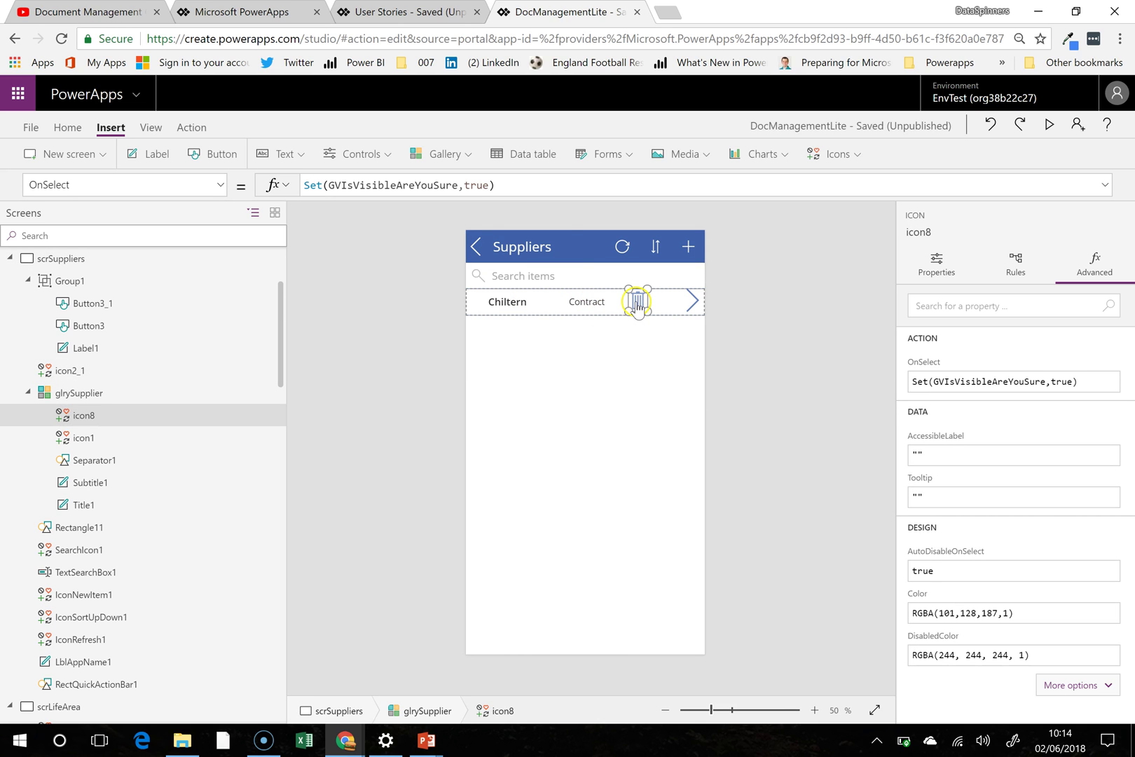
{"action": "left_click", "coordinate": [511, 187]}
{"action": "key", "text": "ctrl+a"}
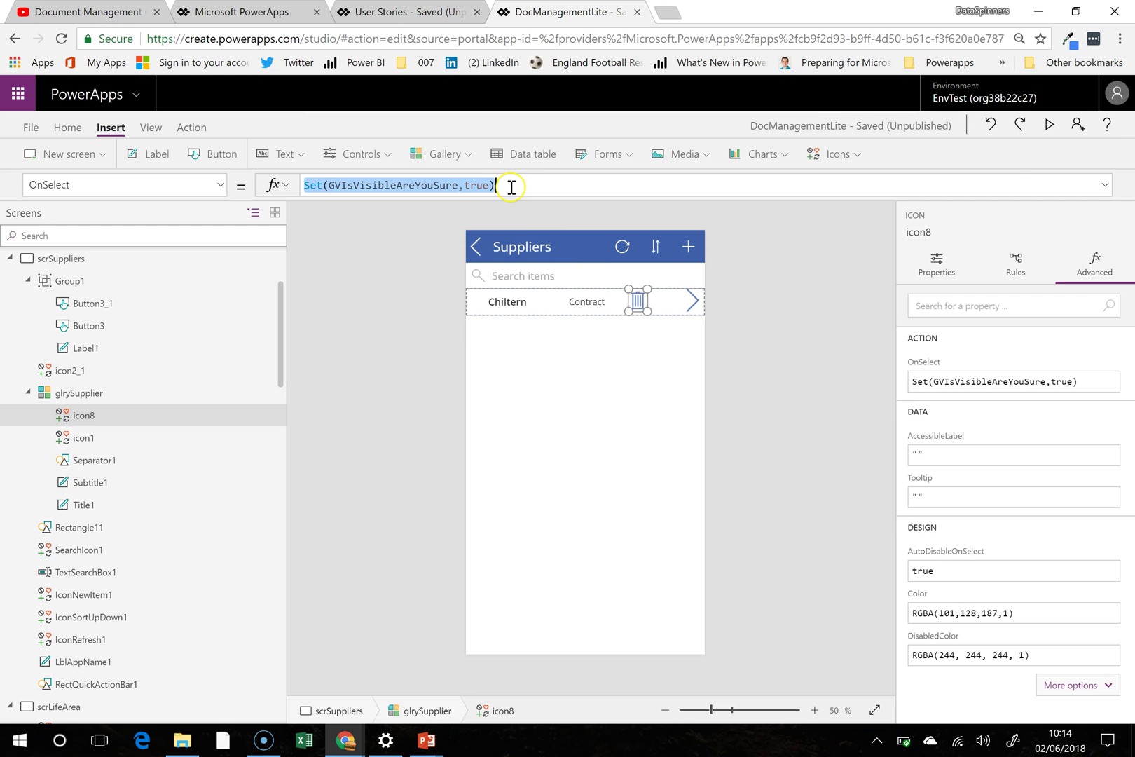
{"action": "left_click", "coordinate": [638, 306]}
{"action": "left_click", "coordinate": [637, 306], "text": "alt"}
Step: Copy the delete confirmation group from the Suppliers screen to the Documents screen and place it below the gallery entry
{"action": "left_click", "coordinate": [543, 440]}
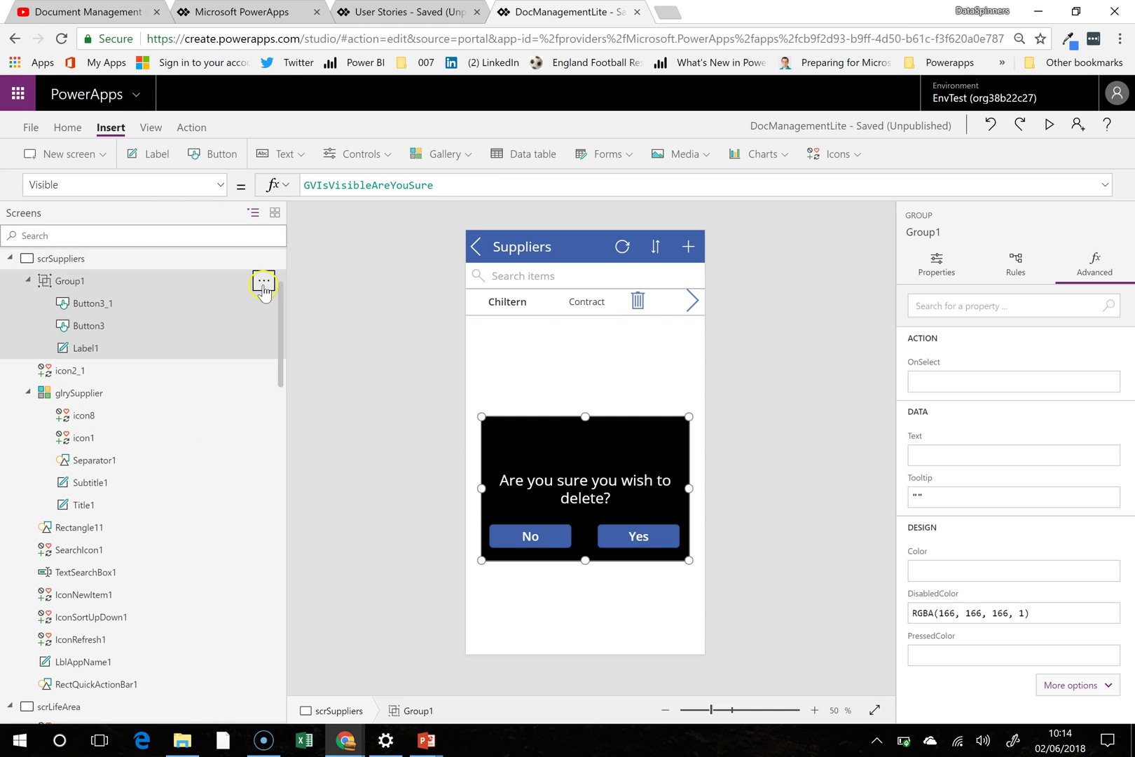
{"action": "left_click", "coordinate": [264, 281]}
{"action": "left_click", "coordinate": [282, 304]}
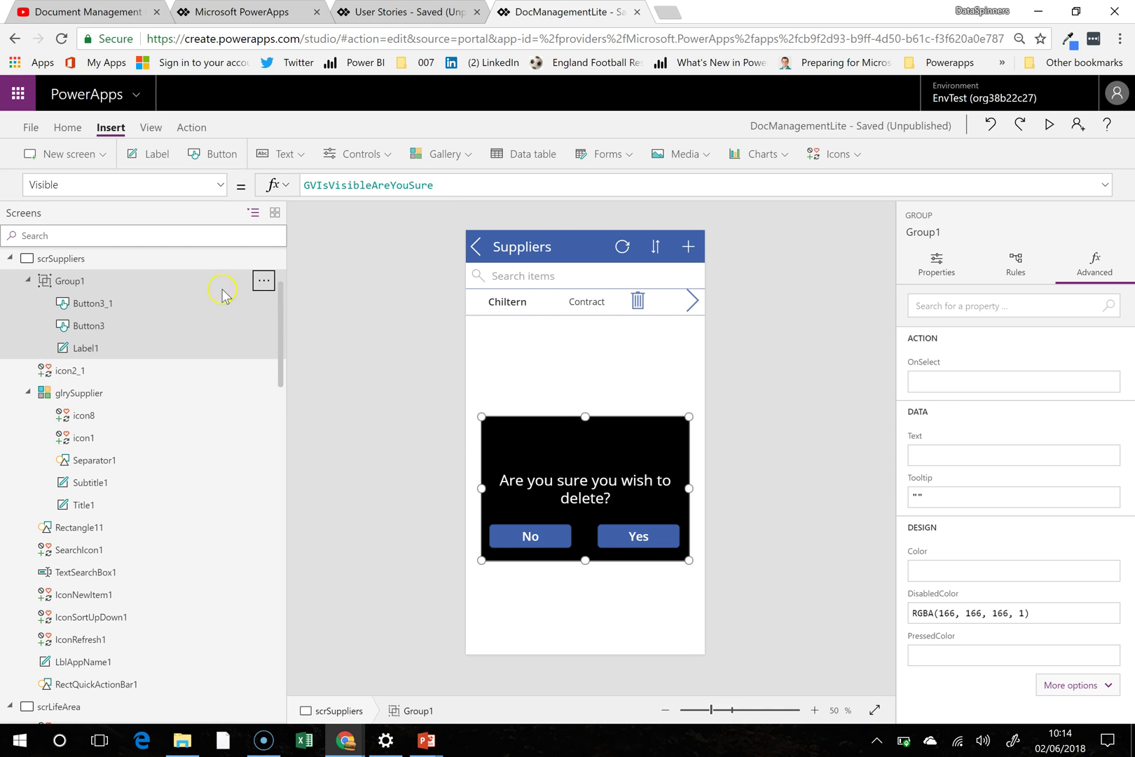
{"action": "left_click", "coordinate": [689, 303]}
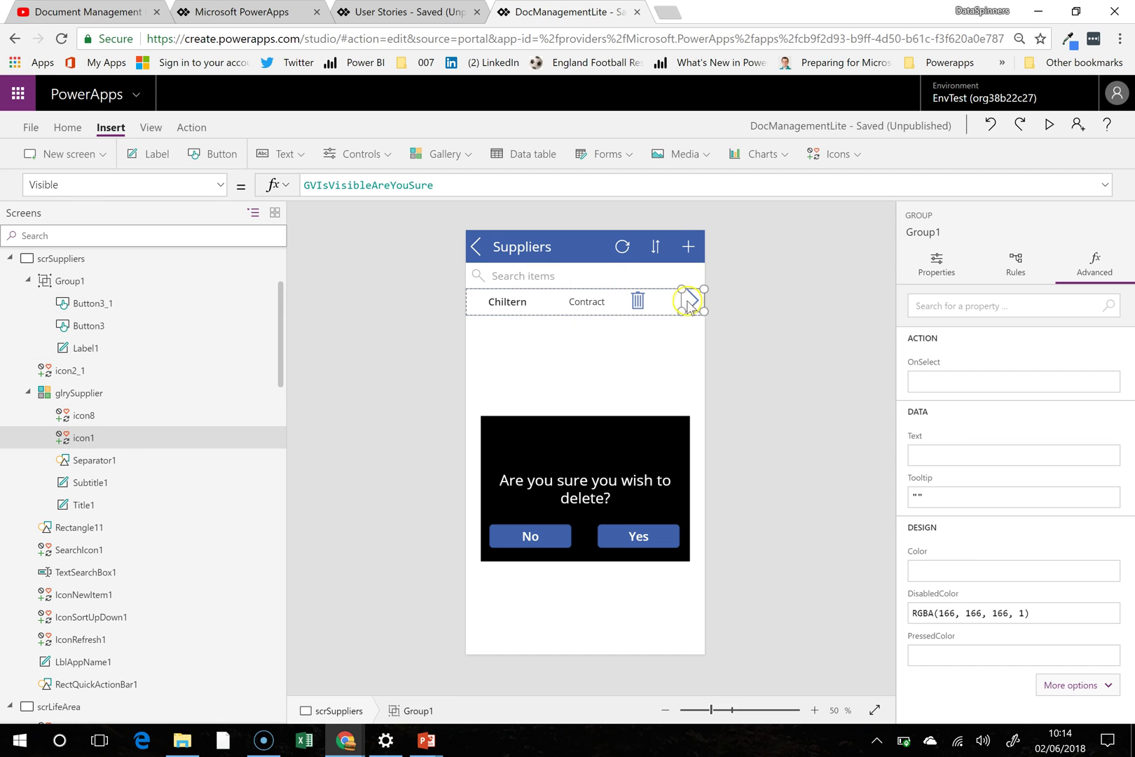
{"action": "left_click", "coordinate": [689, 302], "text": "alt"}
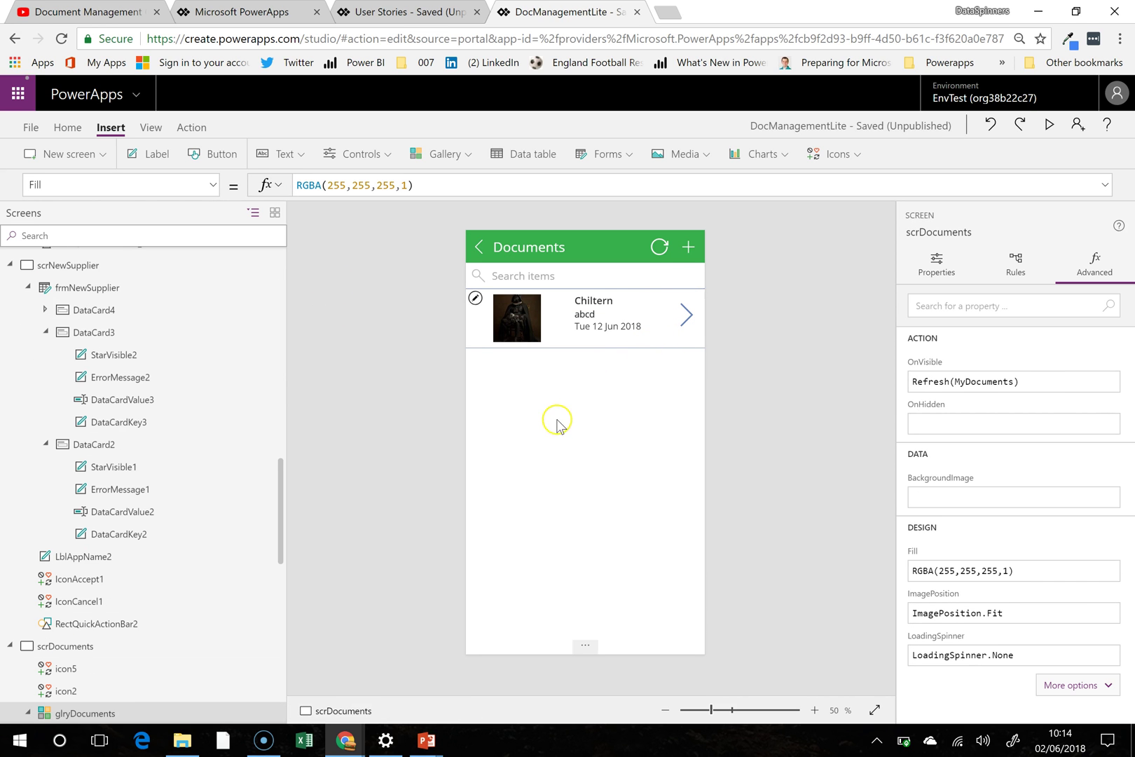
{"action": "left_click", "coordinate": [557, 424]}
{"action": "key", "text": "ctrl+v"}
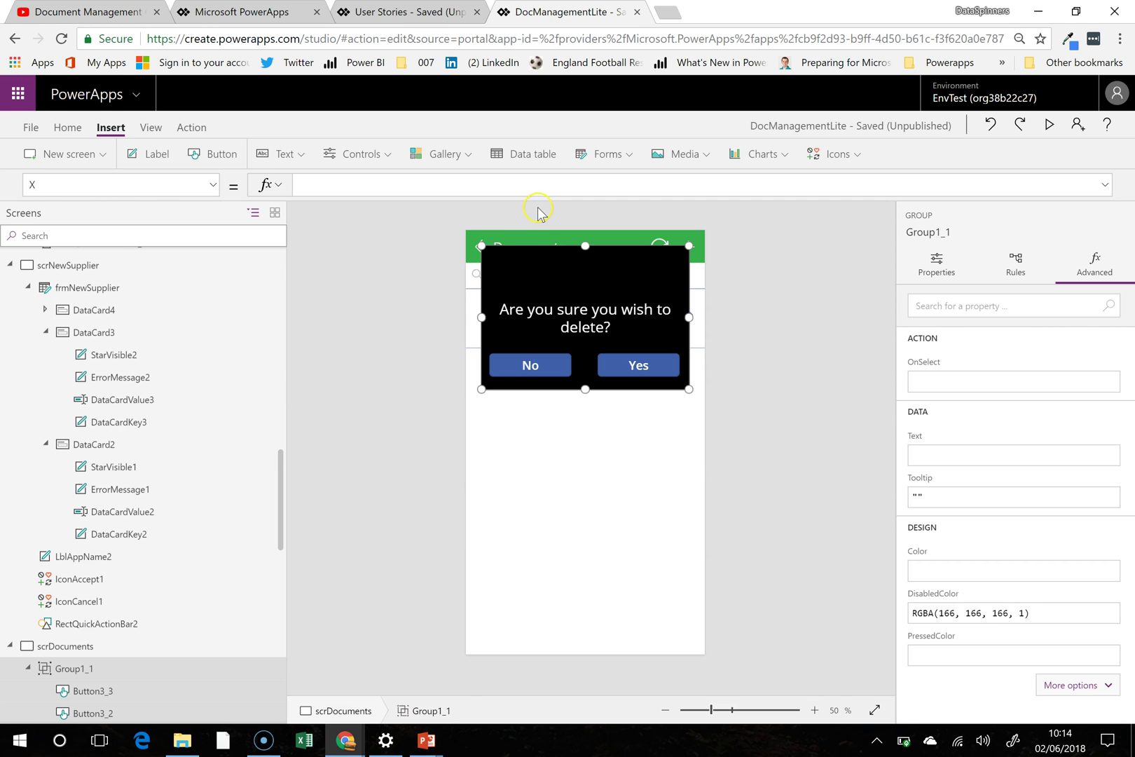
{"action": "left_click_drag", "start_coordinate": [549, 246], "coordinate": [553, 458]}
Step: Check the No button's OnSelect formula and change the data source in the Yes button's Remove formula to MyDocuments
{"action": "left_click", "coordinate": [551, 579]}
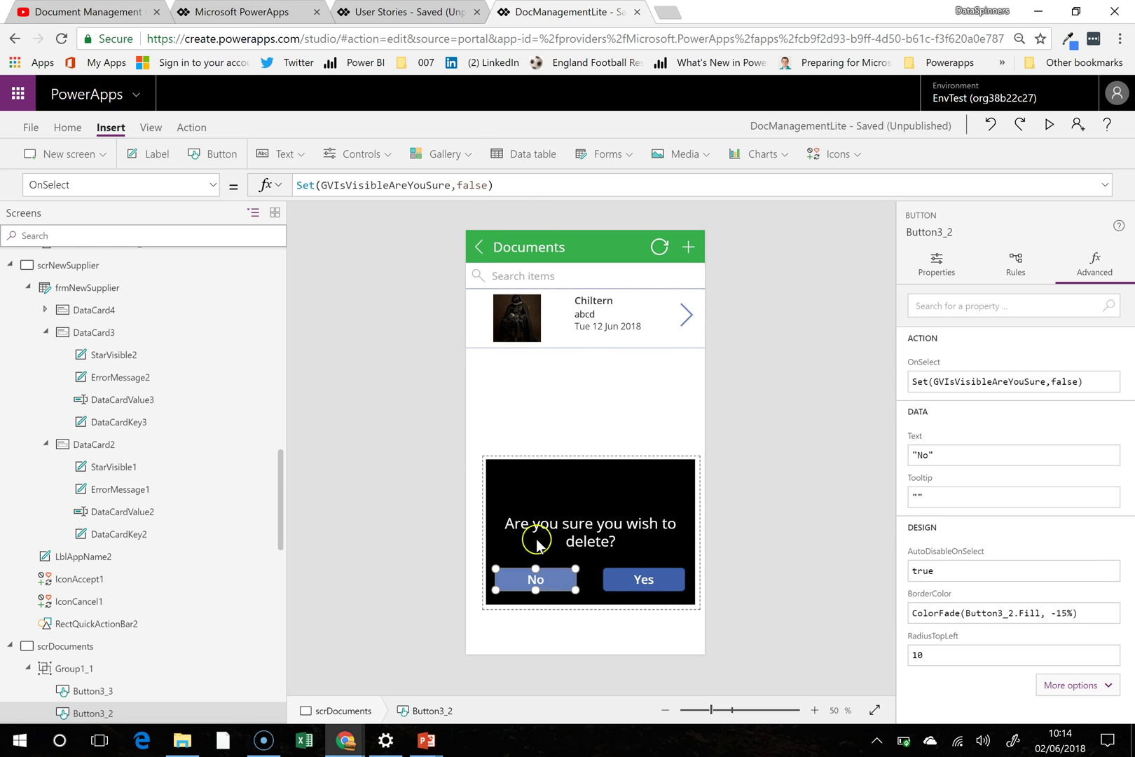
{"action": "left_click", "coordinate": [641, 566]}
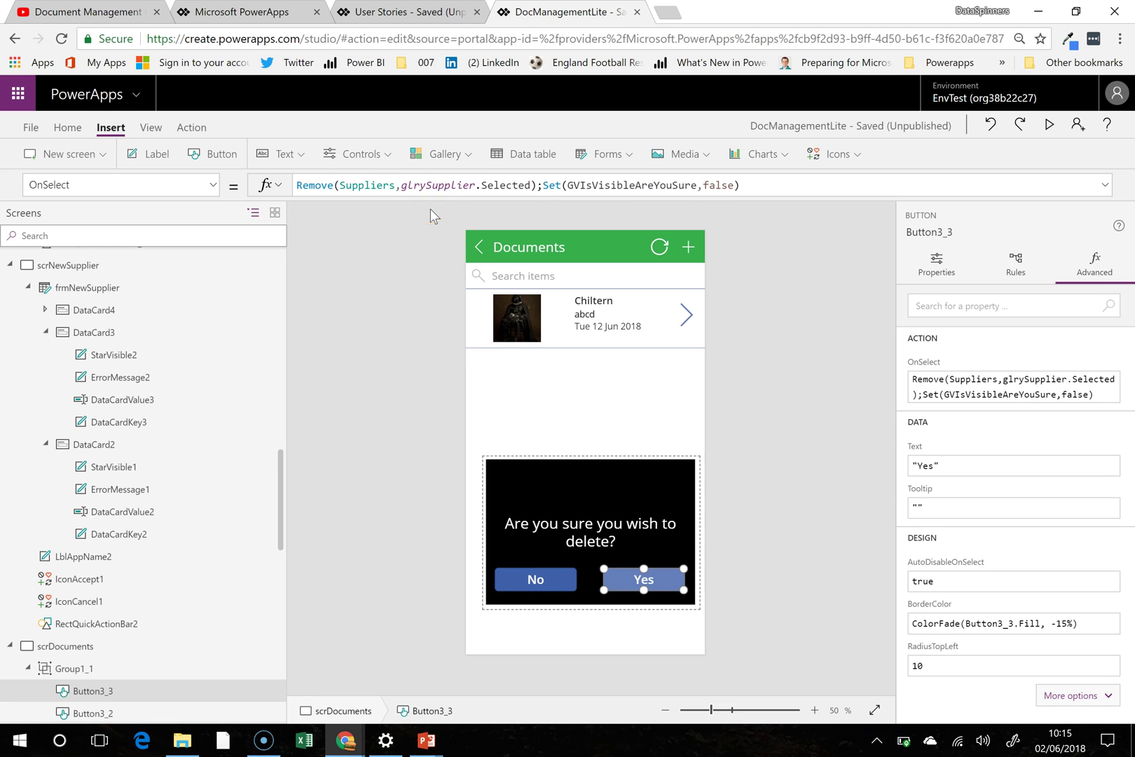
{"action": "double_click", "coordinate": [369, 184]}
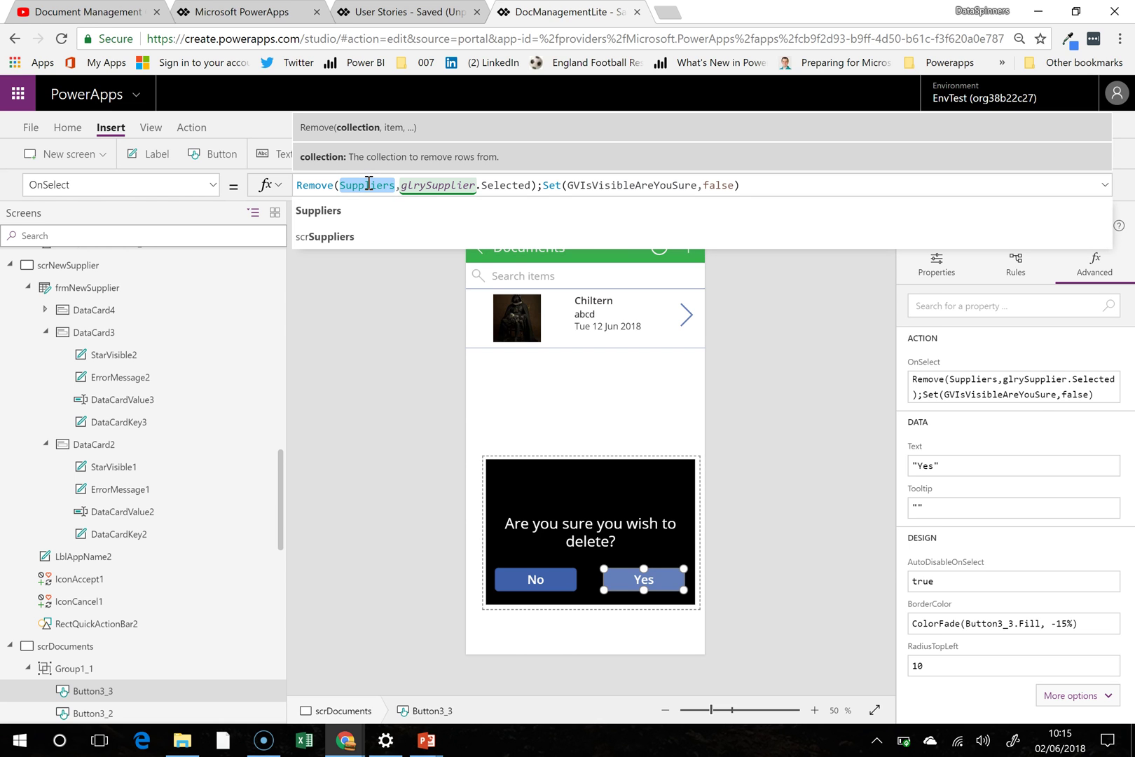
{"action": "key", "text": "BackSpace"}
{"action": "type", "text": "doc"}
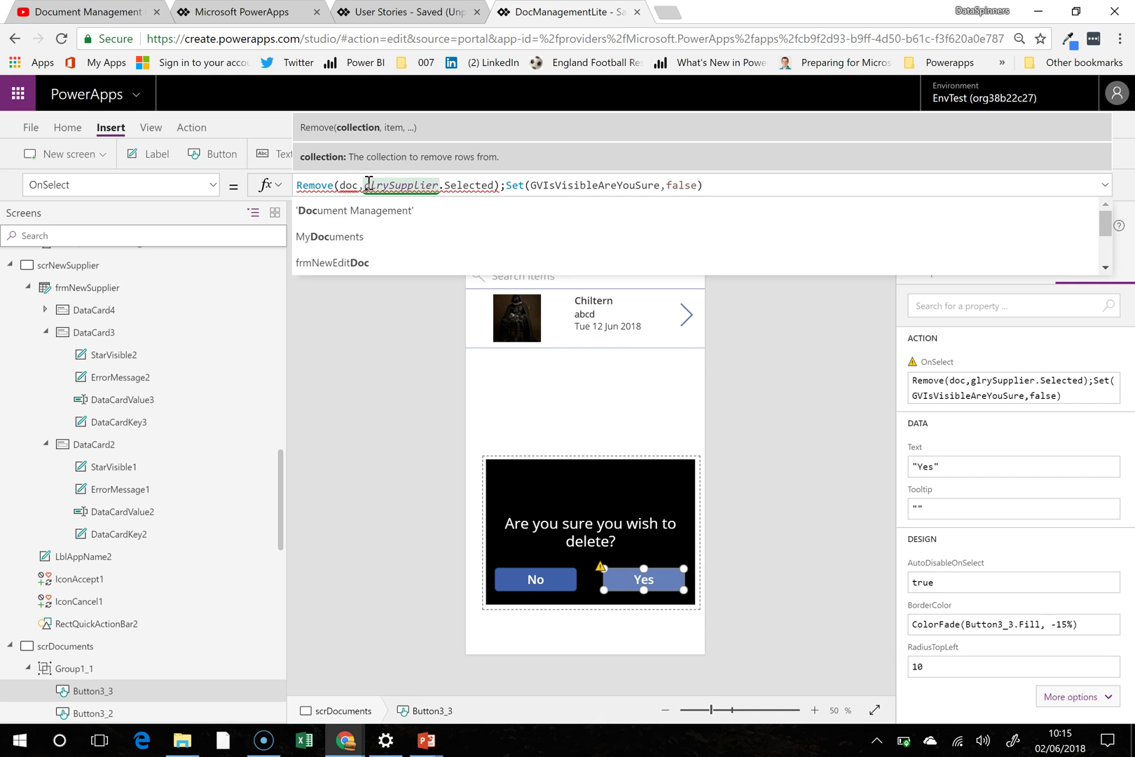
{"action": "key", "text": "Down"}
{"action": "key", "text": "Tab"}
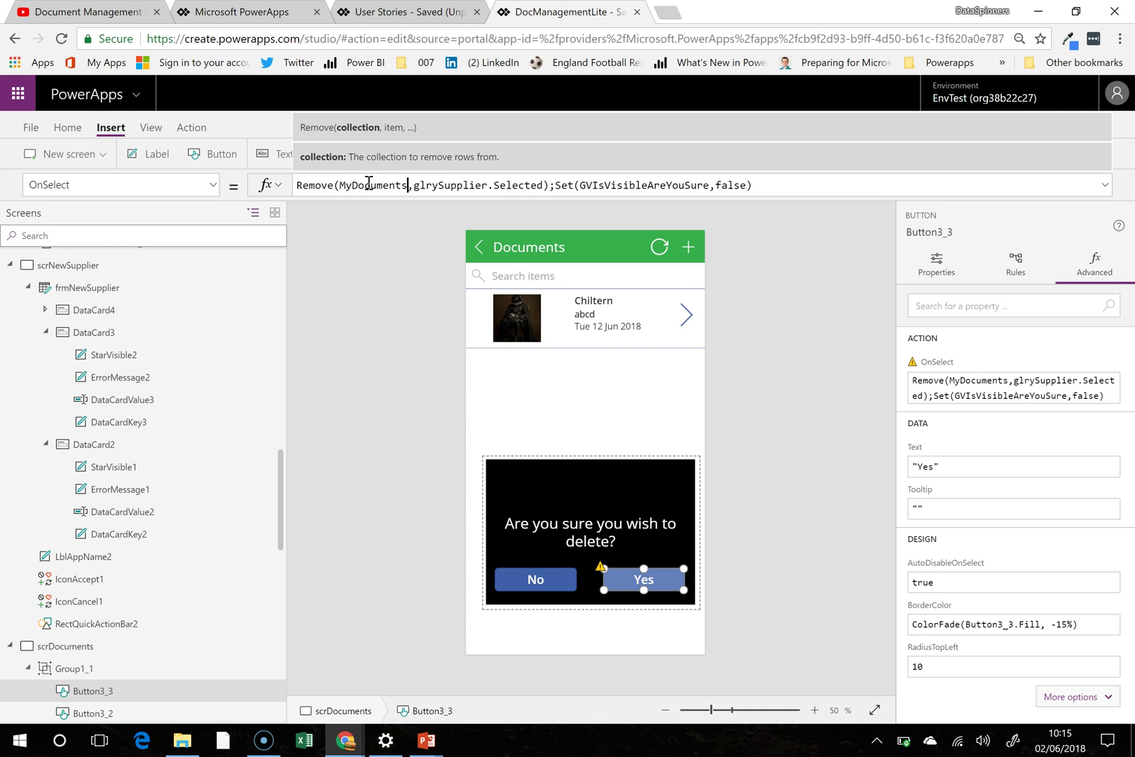
Step: Change the gallery reference in the Yes button's Remove formula to glryDocuments
{"action": "left_click", "coordinate": [426, 186]}
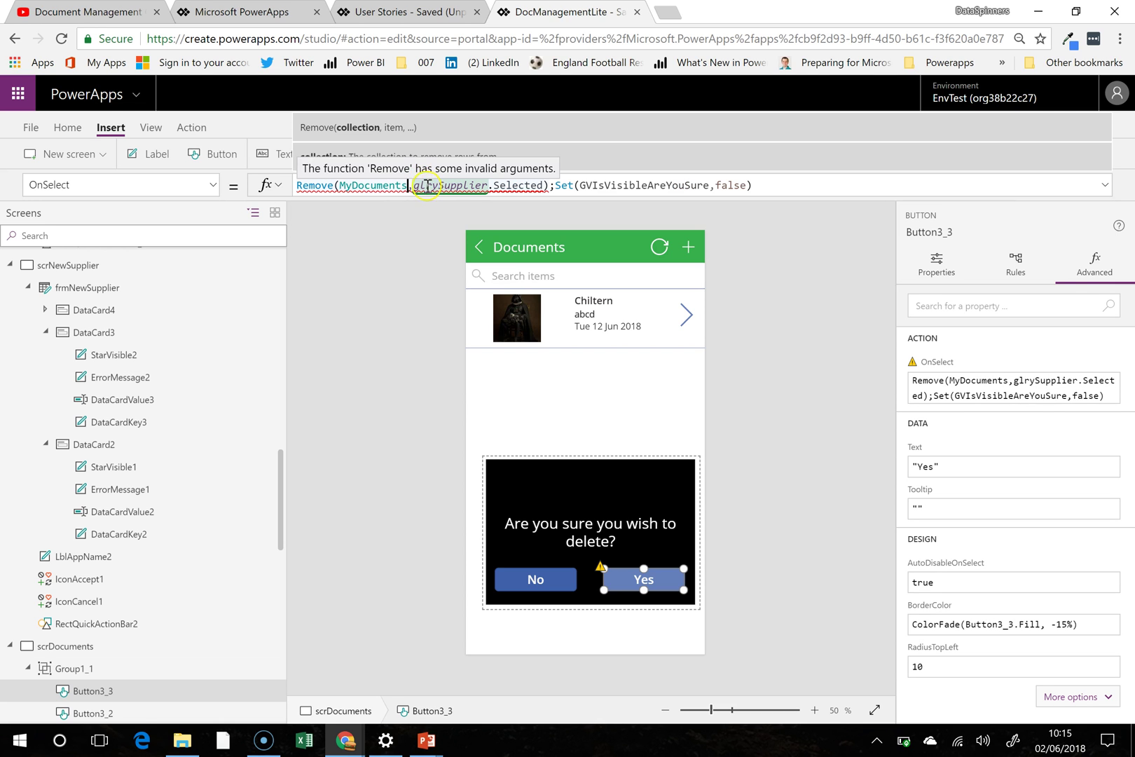
{"action": "left_click", "coordinate": [483, 187]}
{"action": "double_click", "coordinate": [448, 185]}
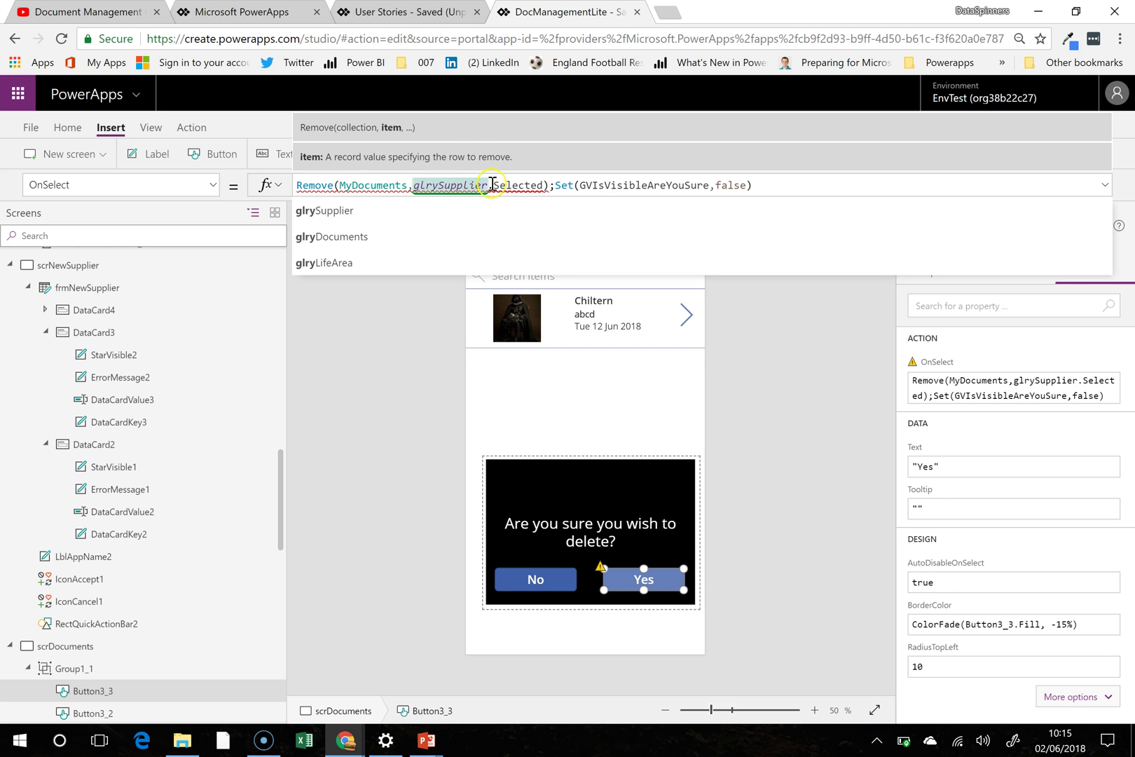
{"action": "type", "text": "doc"}
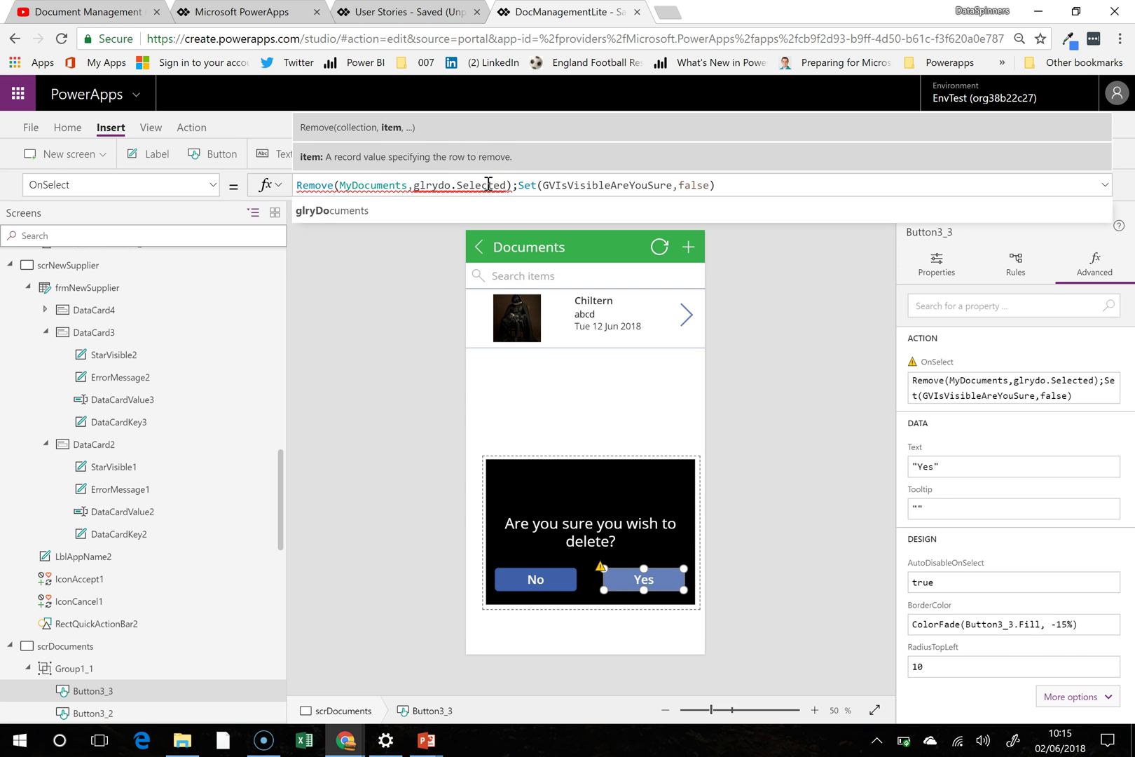
{"action": "left_click", "coordinate": [478, 210]}
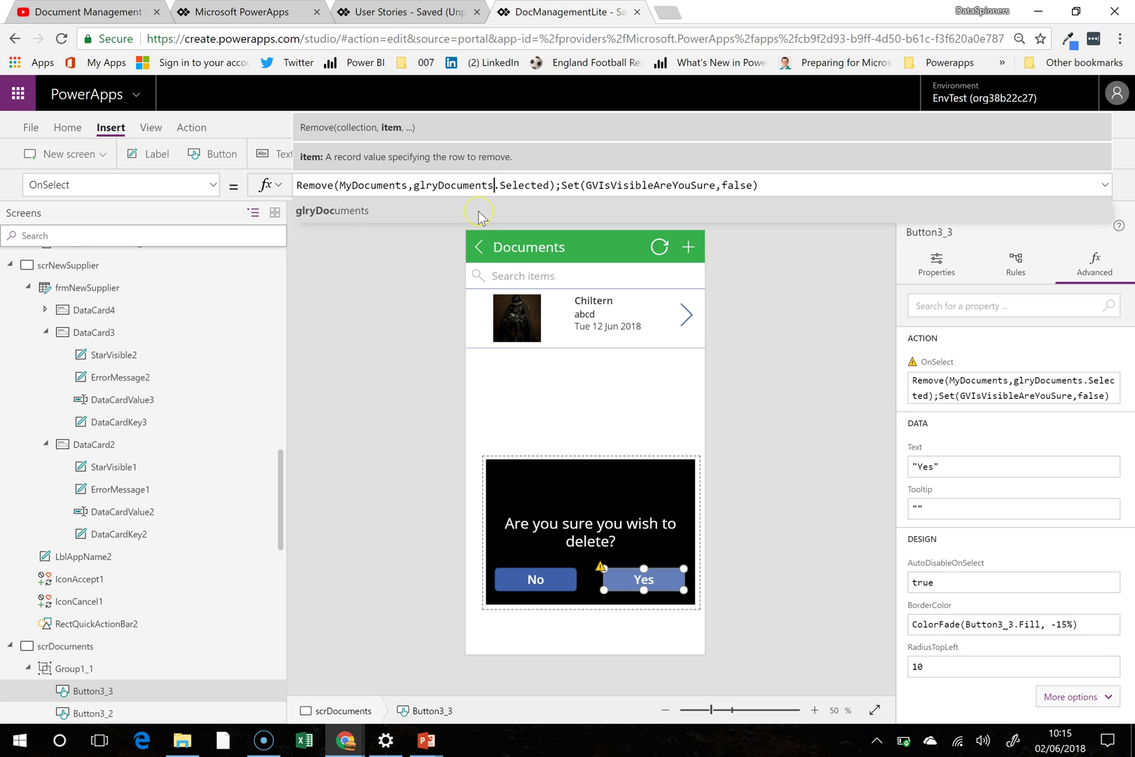
{"action": "left_click", "coordinate": [532, 401]}
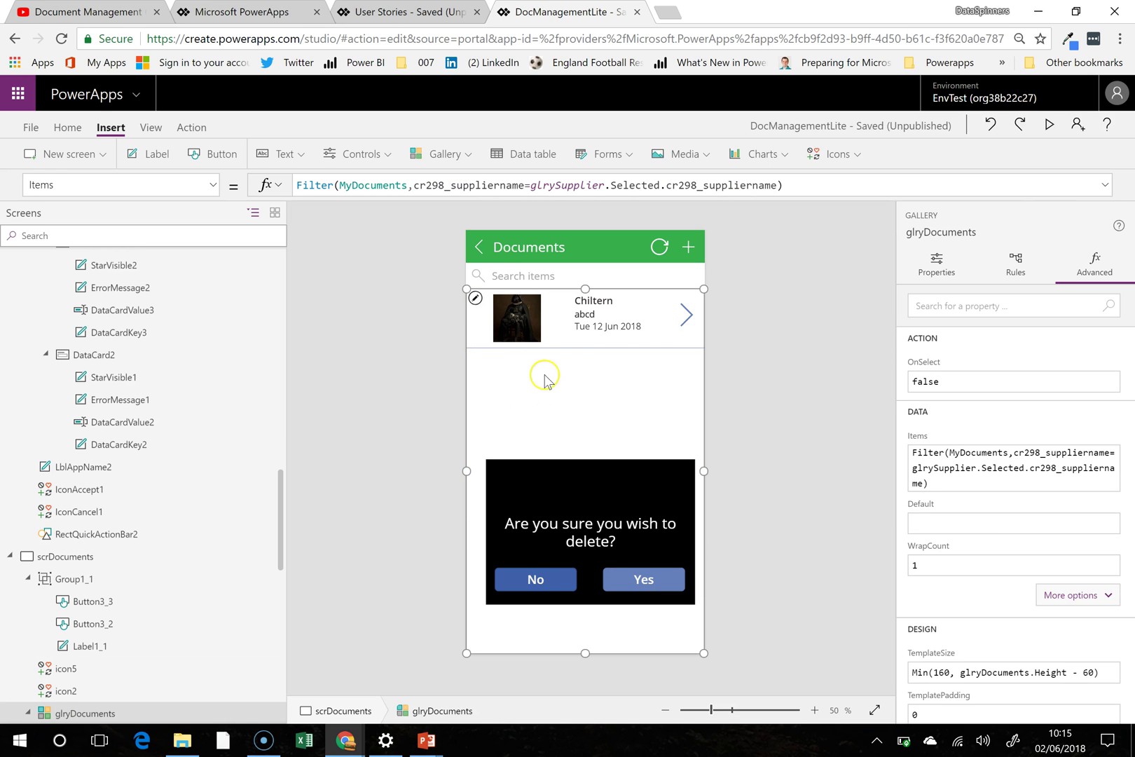
Step: Shift the picture and the supplier, narrative and date labels in the Documents gallery to the left
{"action": "left_click", "coordinate": [592, 302]}
{"action": "left_click", "coordinate": [581, 299]}
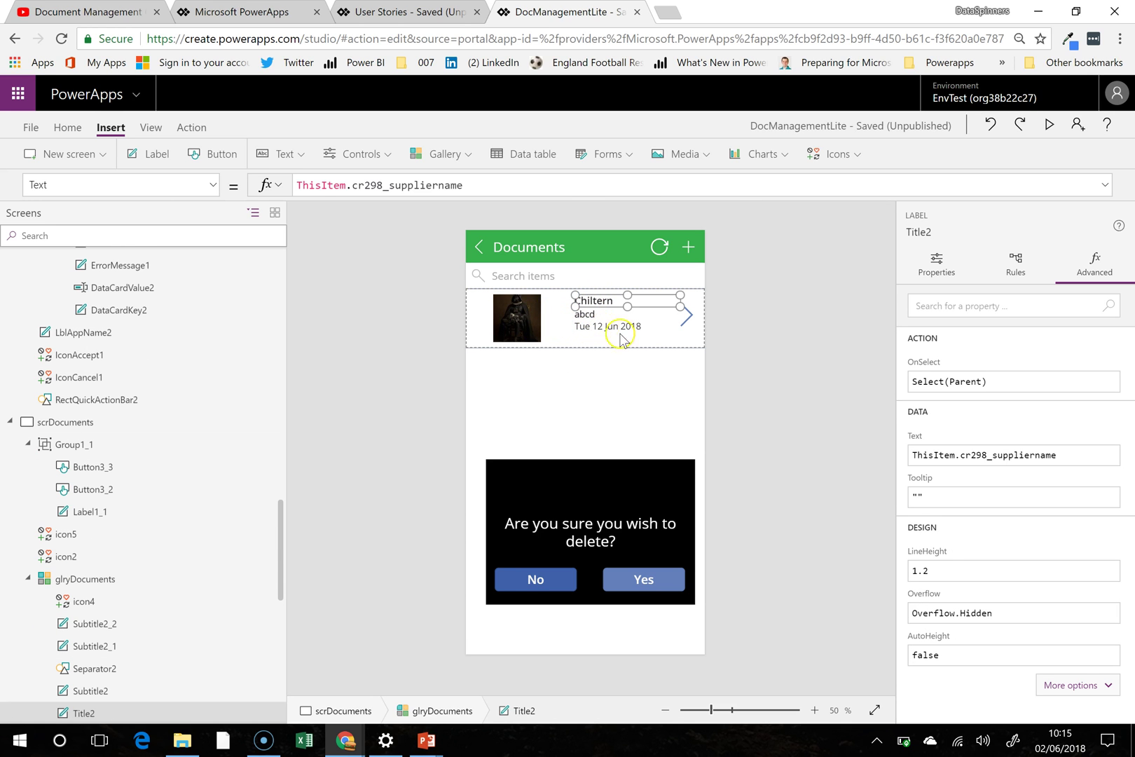
{"action": "left_click", "coordinate": [596, 328]}
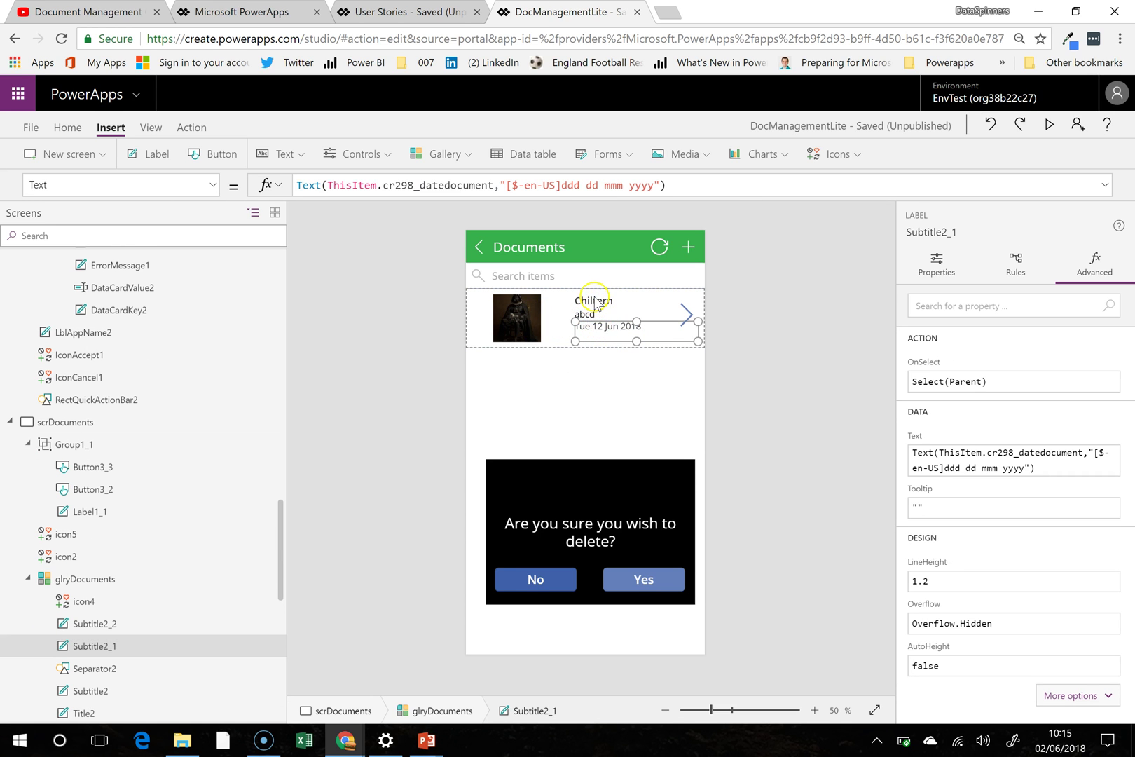
{"action": "left_click", "coordinate": [594, 302]}
{"action": "left_click", "coordinate": [592, 328], "text": "shift"}
{"action": "left_click", "coordinate": [595, 313], "text": "shift"}
{"action": "left_click_drag", "start_coordinate": [591, 294], "coordinate": [525, 314]}
Step: Move the supplier, narrative and date labels together so they sit directly beside the picture in the Documents gallery
{"action": "left_click", "coordinate": [560, 315]}
{"action": "left_click", "coordinate": [560, 301]}
{"action": "left_click", "coordinate": [555, 315], "text": "shift"}
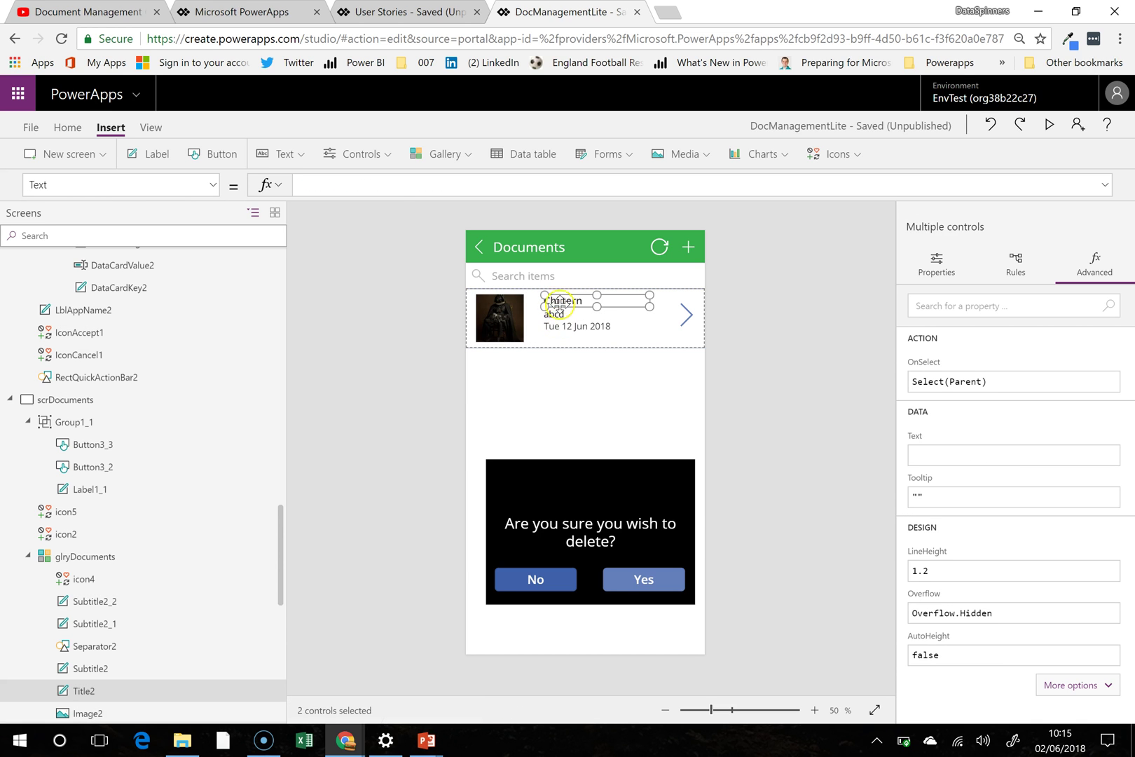
{"action": "left_click", "coordinate": [555, 313], "text": "shift"}
{"action": "left_click", "coordinate": [558, 328], "text": "shift"}
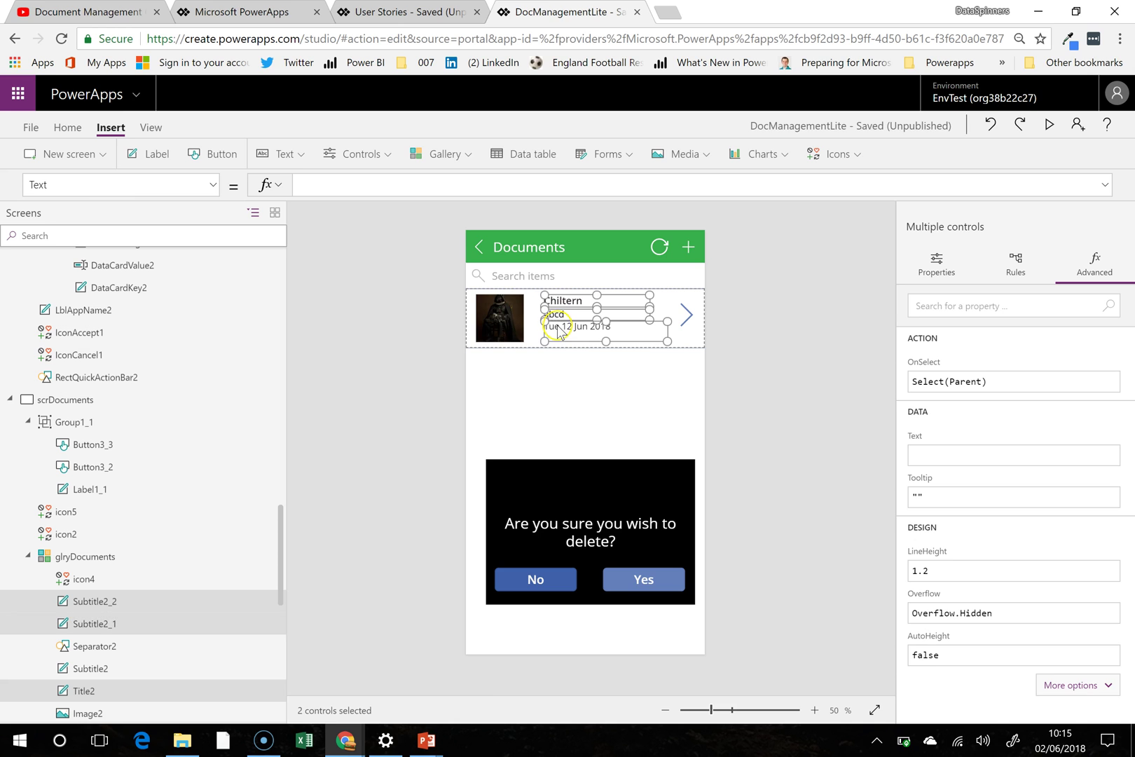
{"action": "left_click_drag", "start_coordinate": [557, 294], "coordinate": [539, 294]}
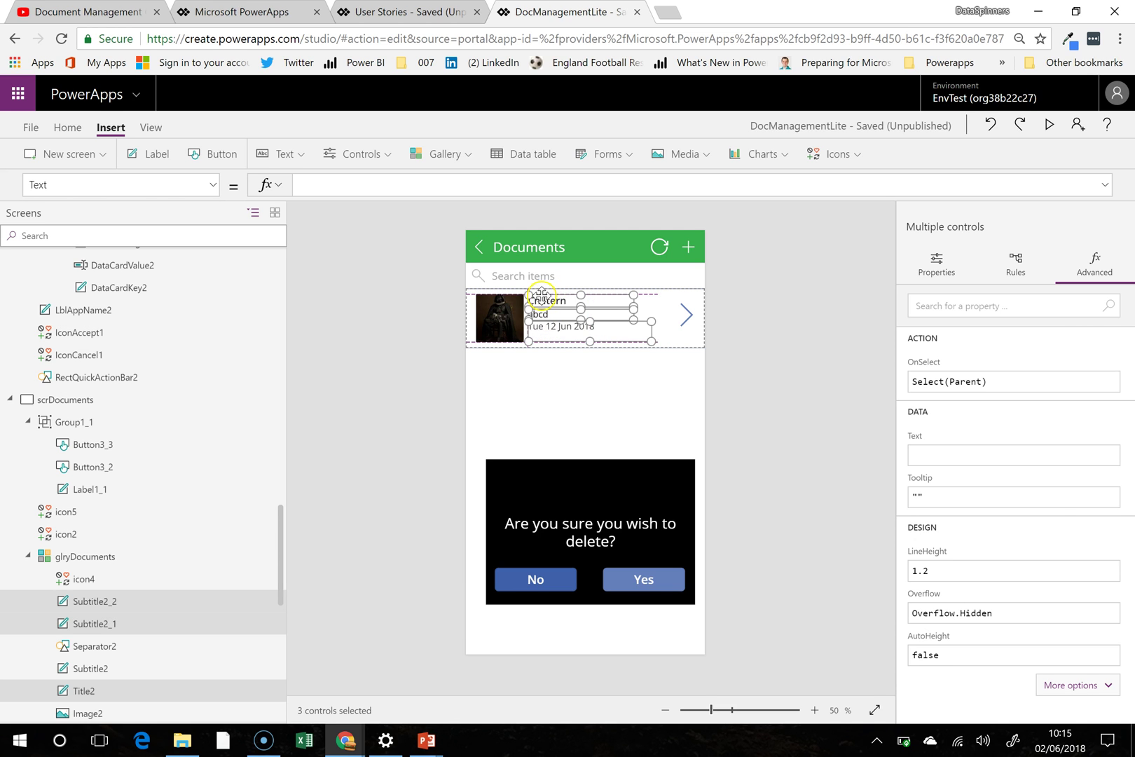
{"action": "left_click", "coordinate": [667, 327]}
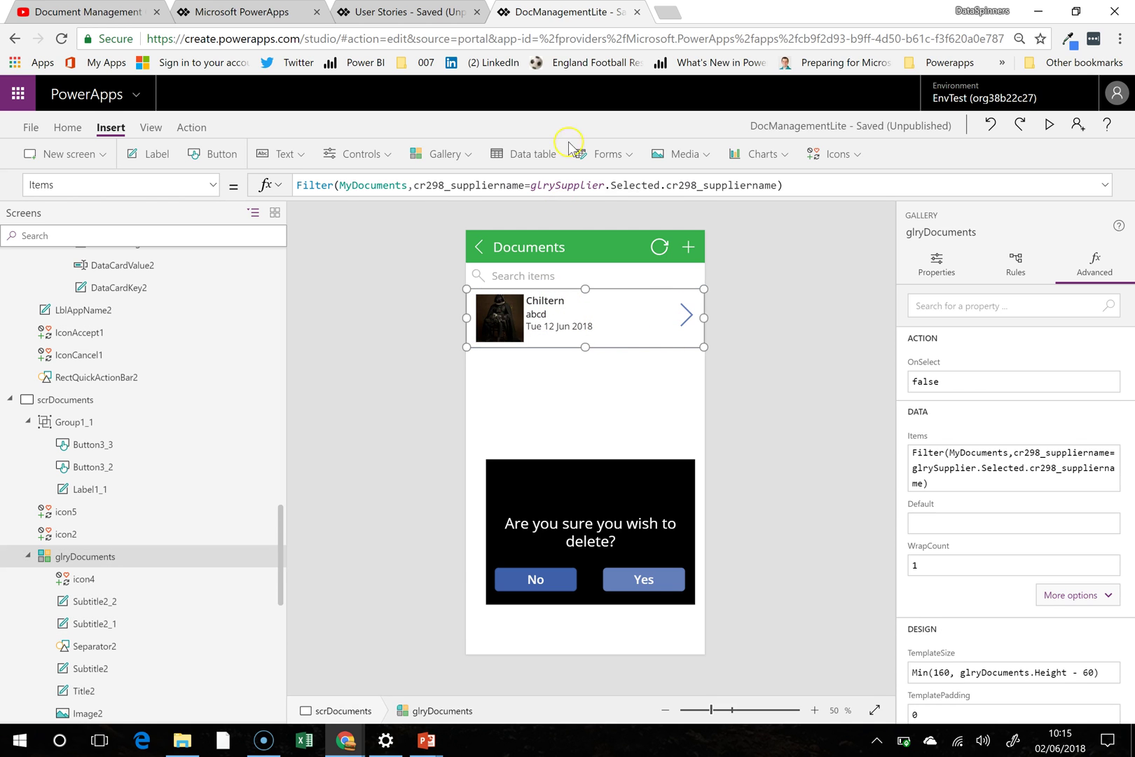
Step: Return to the Suppliers screen and copy the trash icon from the supplier gallery
{"action": "left_click", "coordinate": [846, 159]}
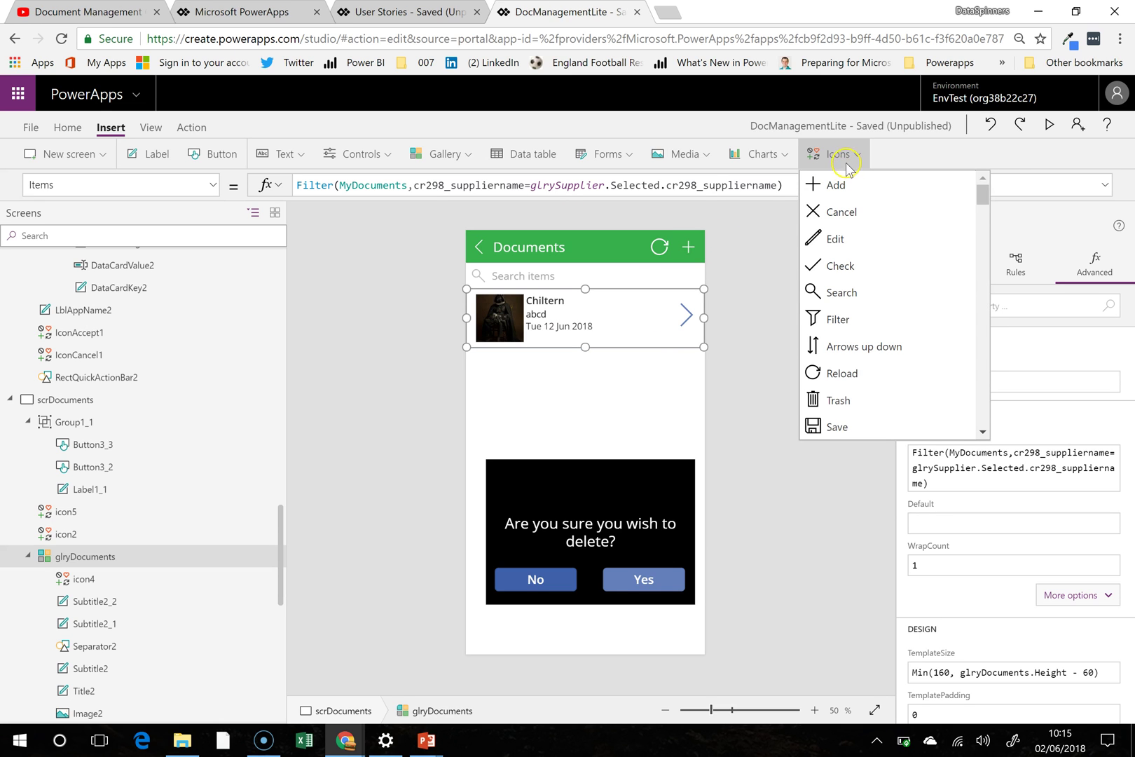
{"action": "left_click", "coordinate": [846, 158]}
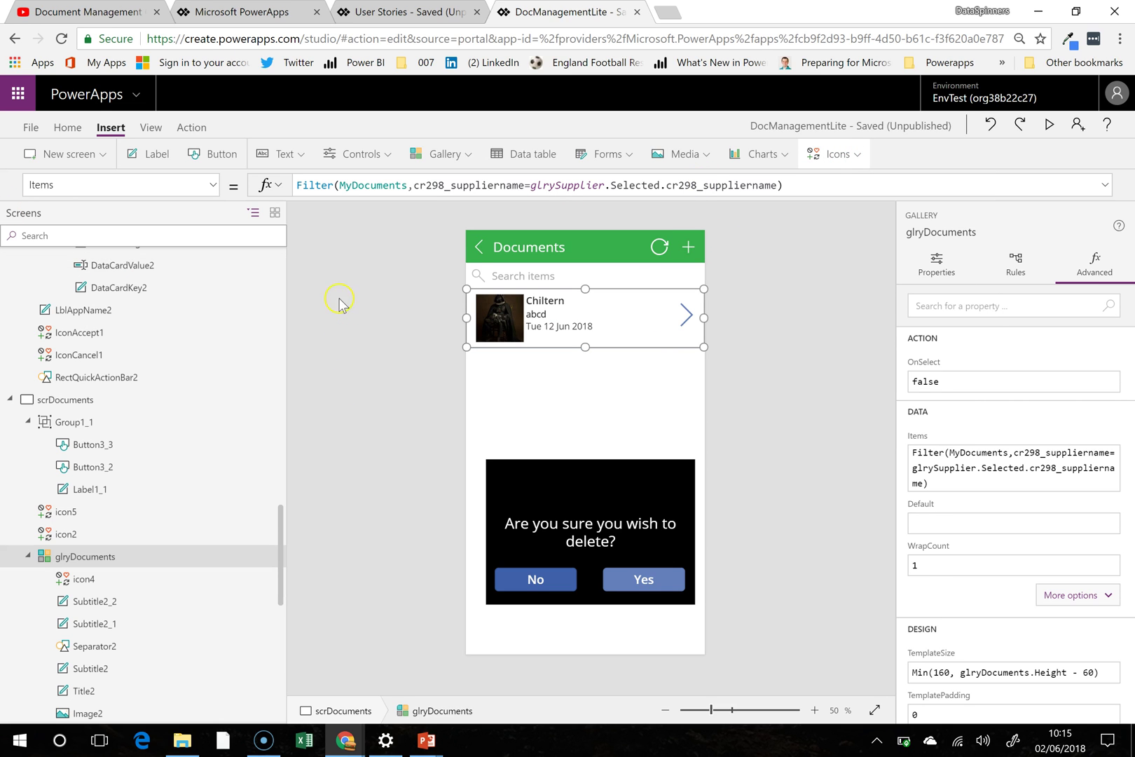
{"action": "left_click", "coordinate": [476, 248], "text": "alt"}
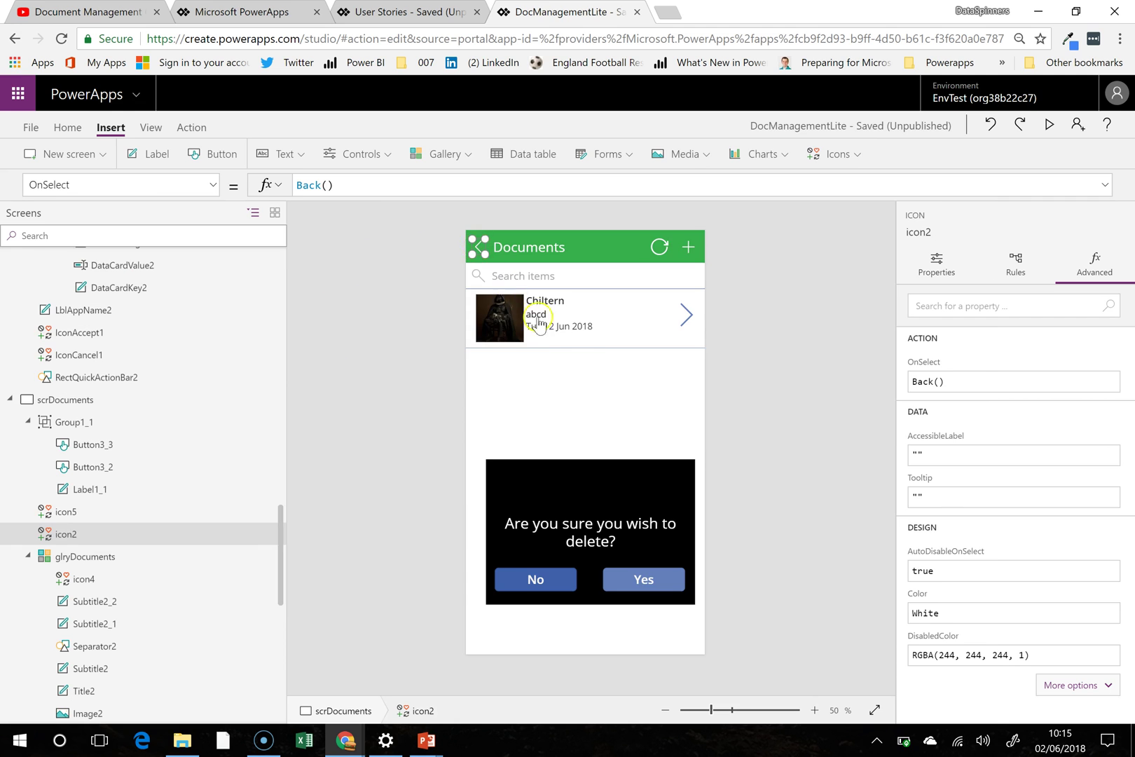
{"action": "left_click", "coordinate": [640, 301]}
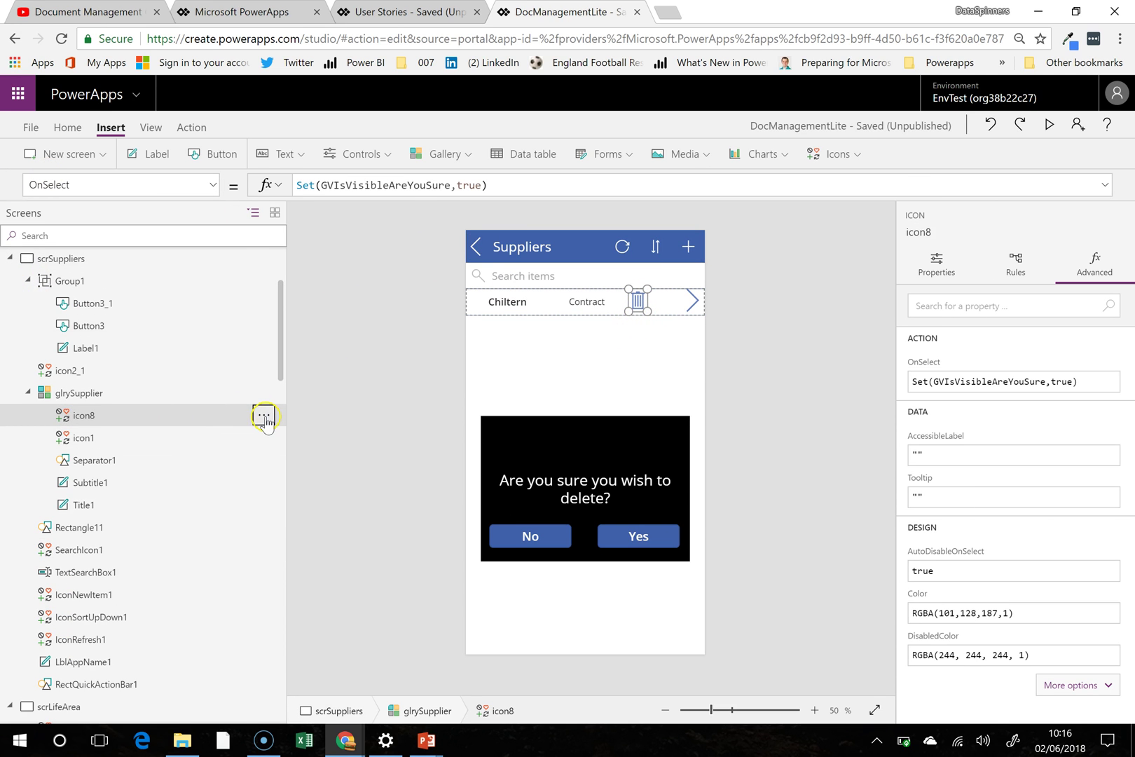
{"action": "left_click", "coordinate": [265, 415]}
{"action": "left_click", "coordinate": [289, 440]}
Step: Paste the trash icon into the Documents gallery, place it just before the arrow, and check both icons' OnSelect formulas
{"action": "left_click", "coordinate": [694, 304]}
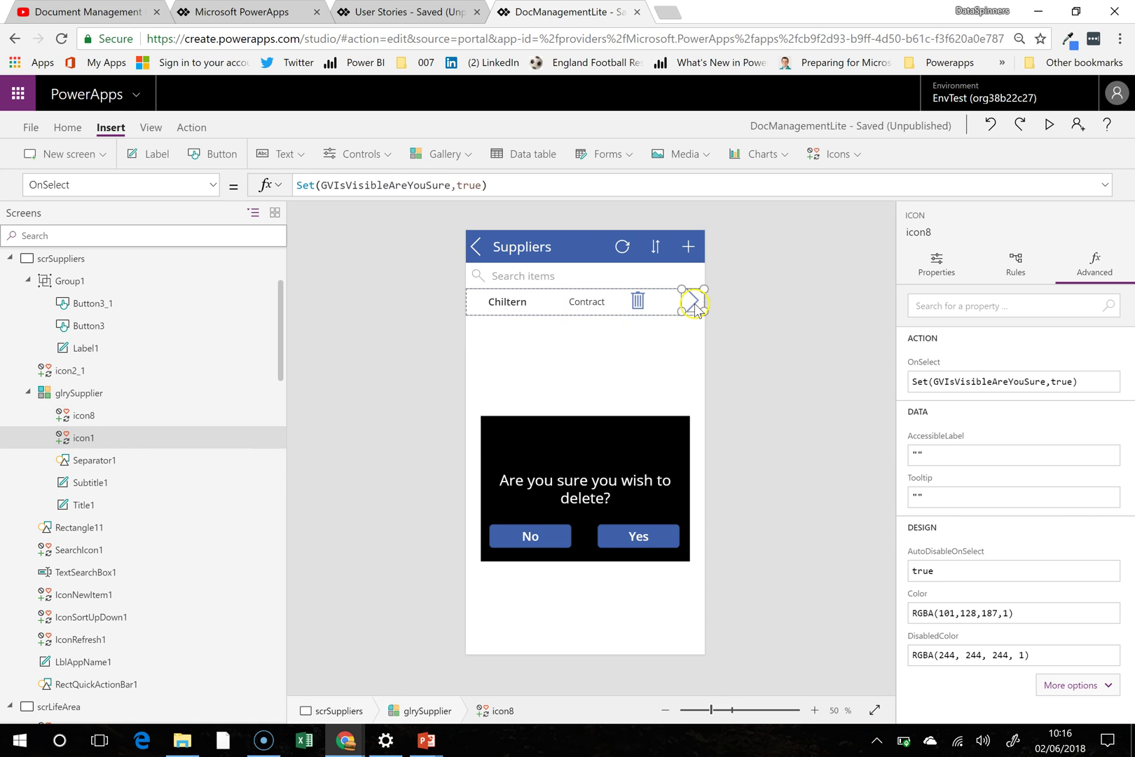
{"action": "left_click", "coordinate": [693, 301], "text": "alt"}
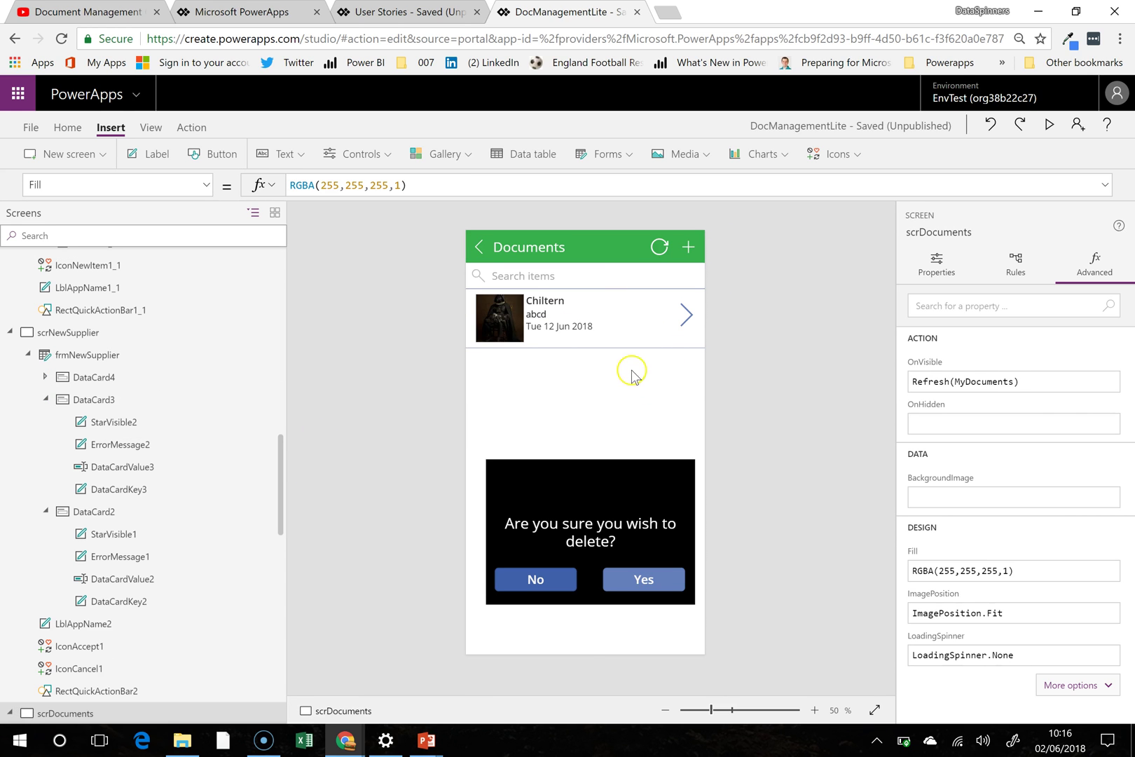
{"action": "left_click", "coordinate": [634, 329]}
{"action": "left_click", "coordinate": [651, 317]}
{"action": "left_click", "coordinate": [663, 333]}
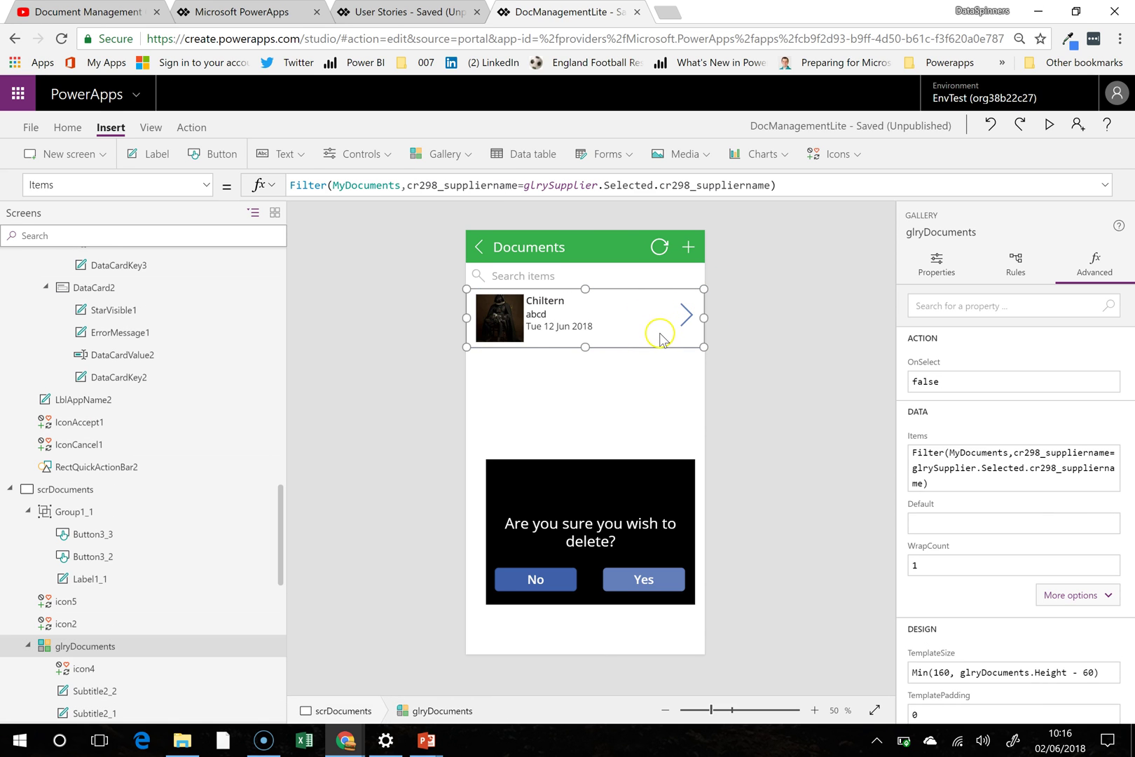
{"action": "left_click", "coordinate": [498, 313]}
{"action": "left_click_drag", "start_coordinate": [497, 313], "coordinate": [668, 304]}
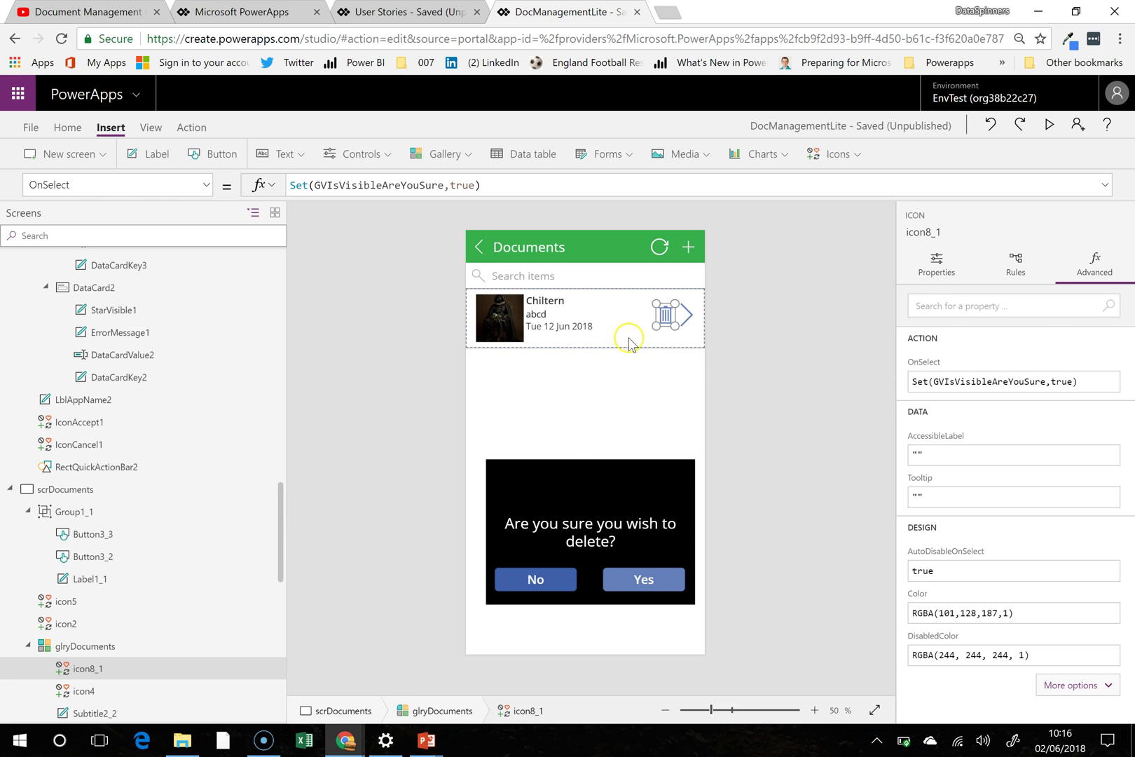
{"action": "left_click_drag", "start_coordinate": [662, 303], "coordinate": [651, 308]}
{"action": "left_click", "coordinate": [686, 321]}
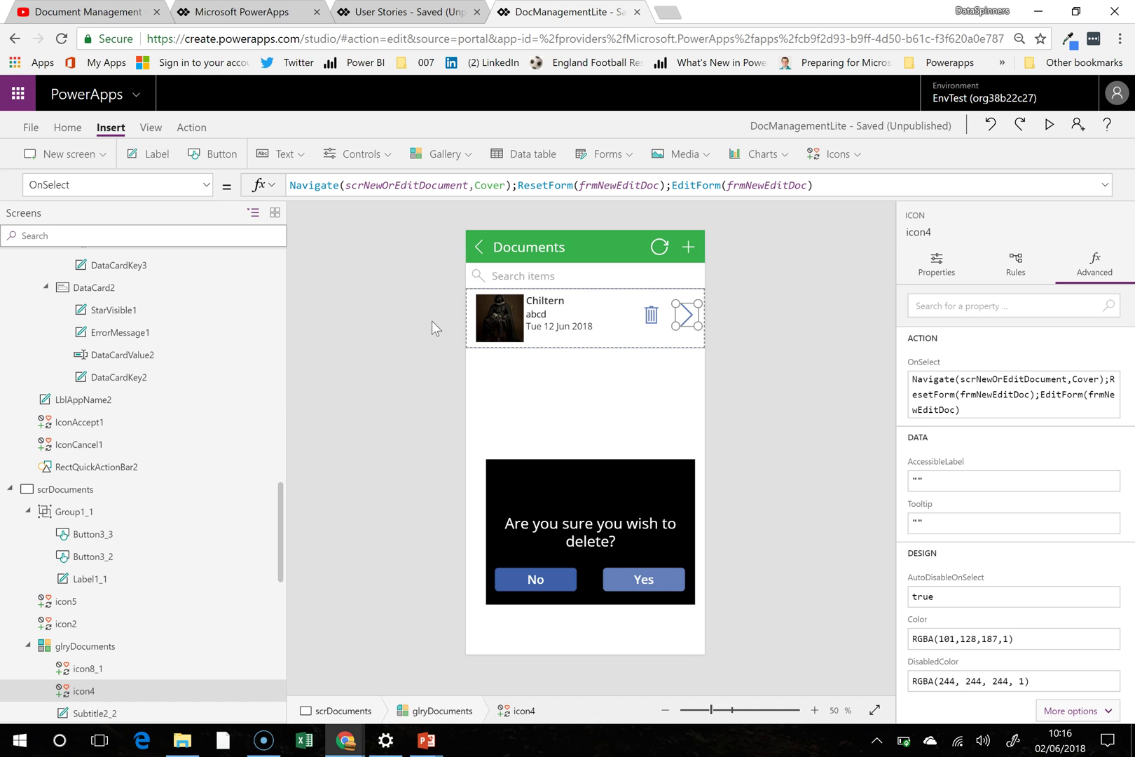
{"action": "left_click", "coordinate": [651, 319]}
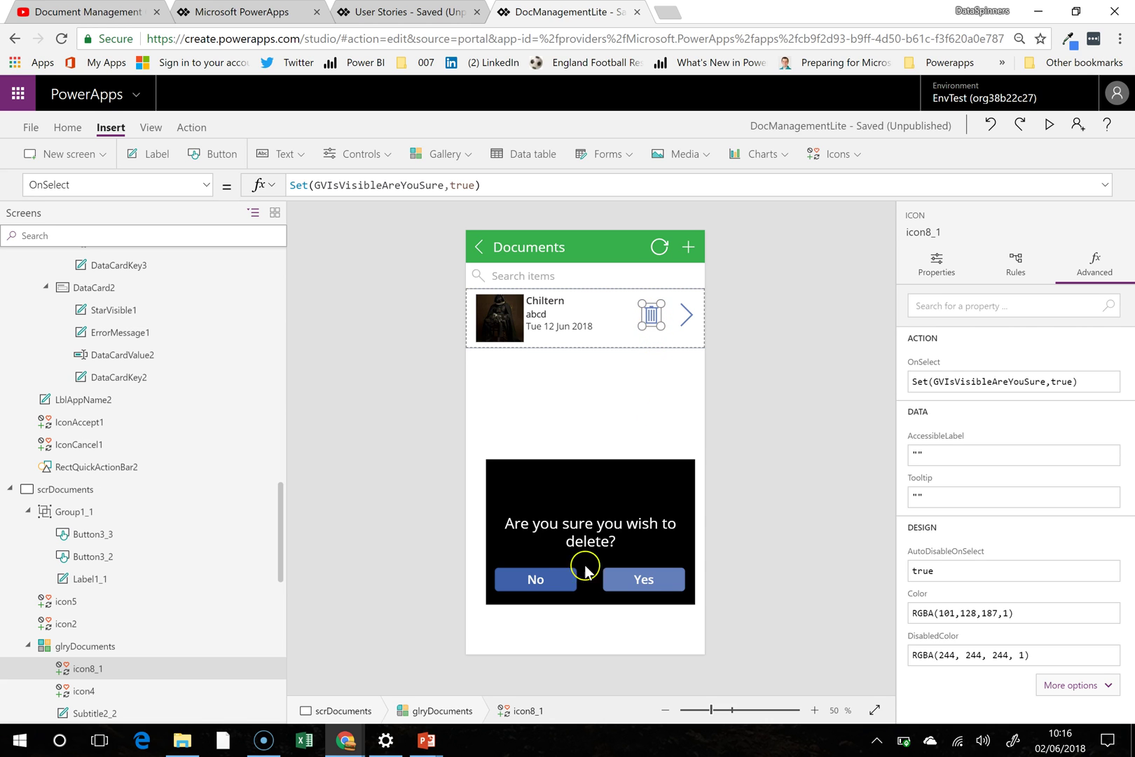
Step: Preview the Documents screen, answer No to the open confirmation box, and delete the Chiltern document by confirming with Yes
{"action": "left_click", "coordinate": [1049, 127]}
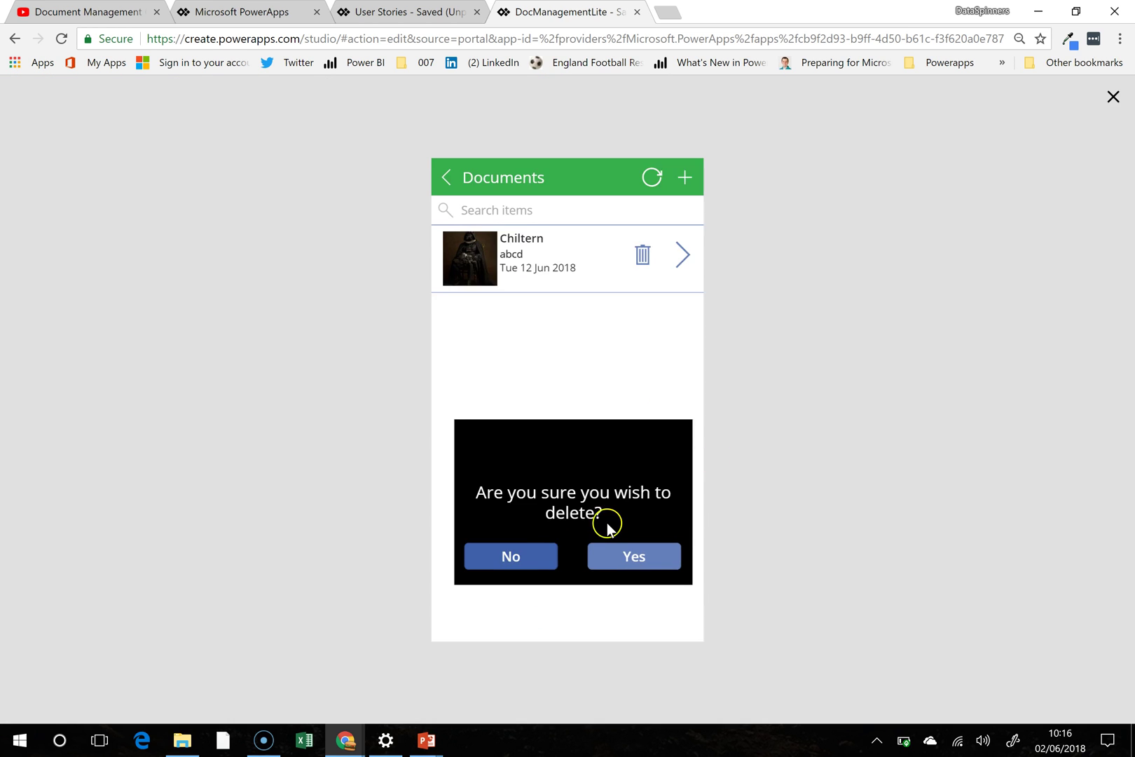
{"action": "left_click", "coordinate": [519, 608]}
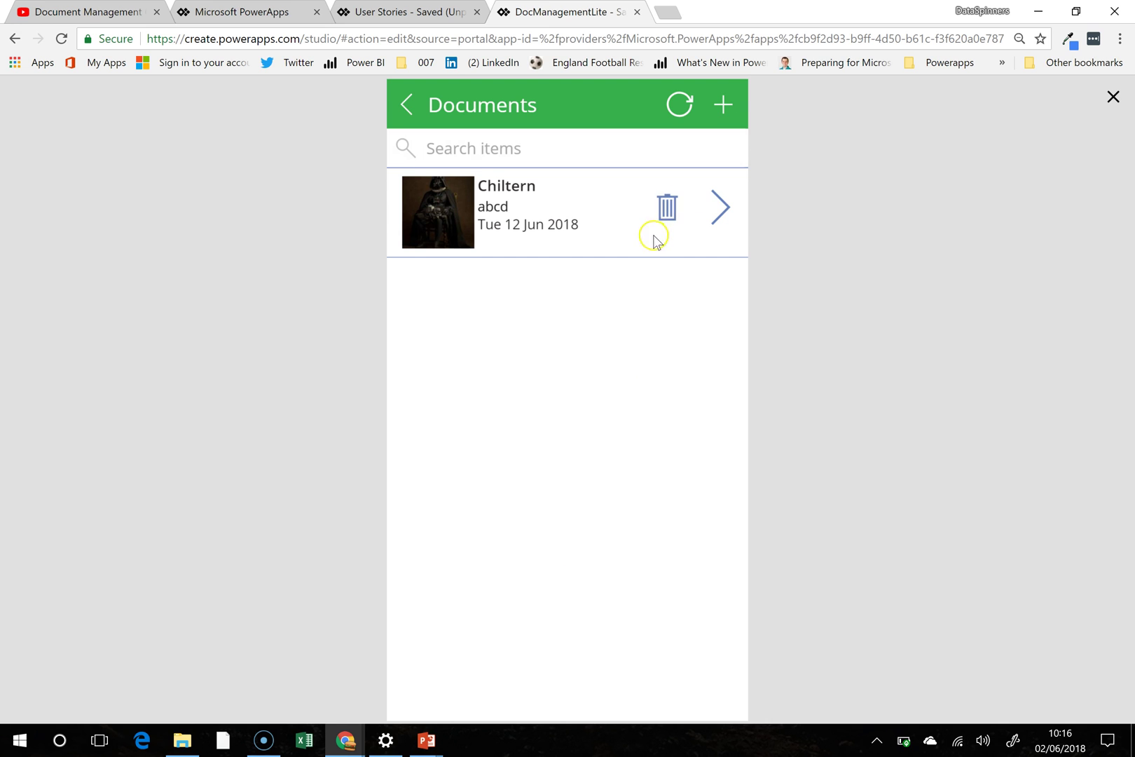
{"action": "left_click", "coordinate": [667, 210]}
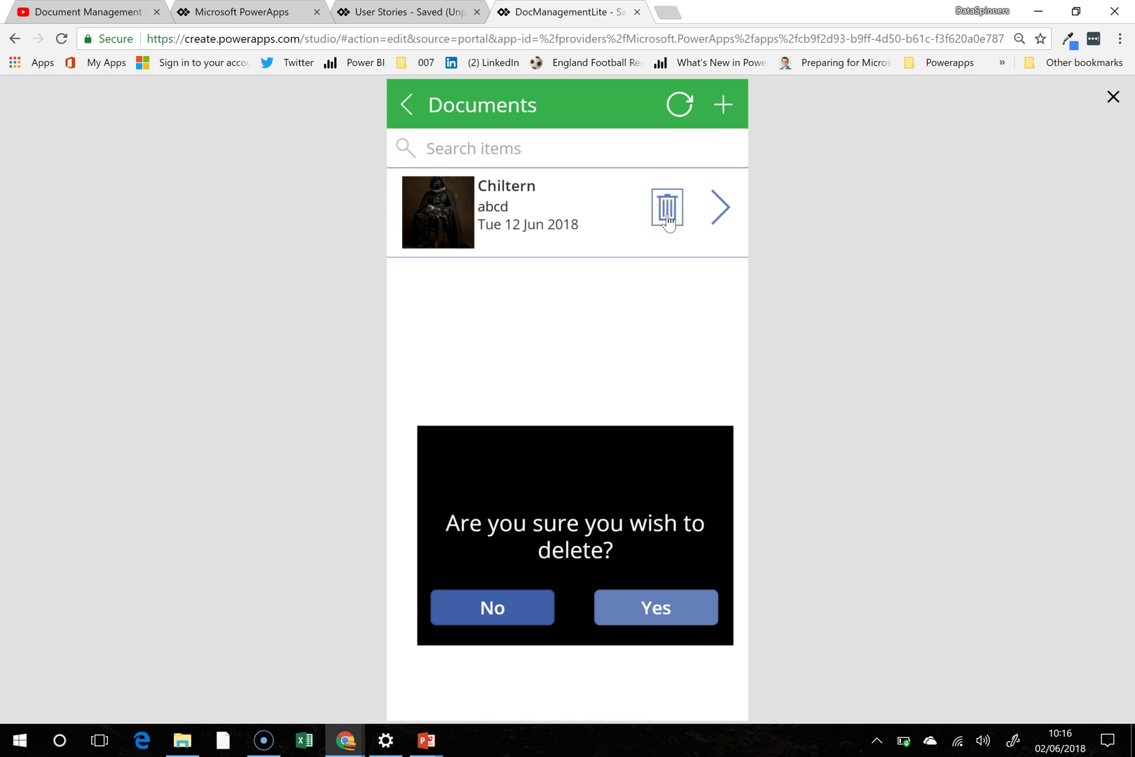
{"action": "left_click", "coordinate": [676, 610]}
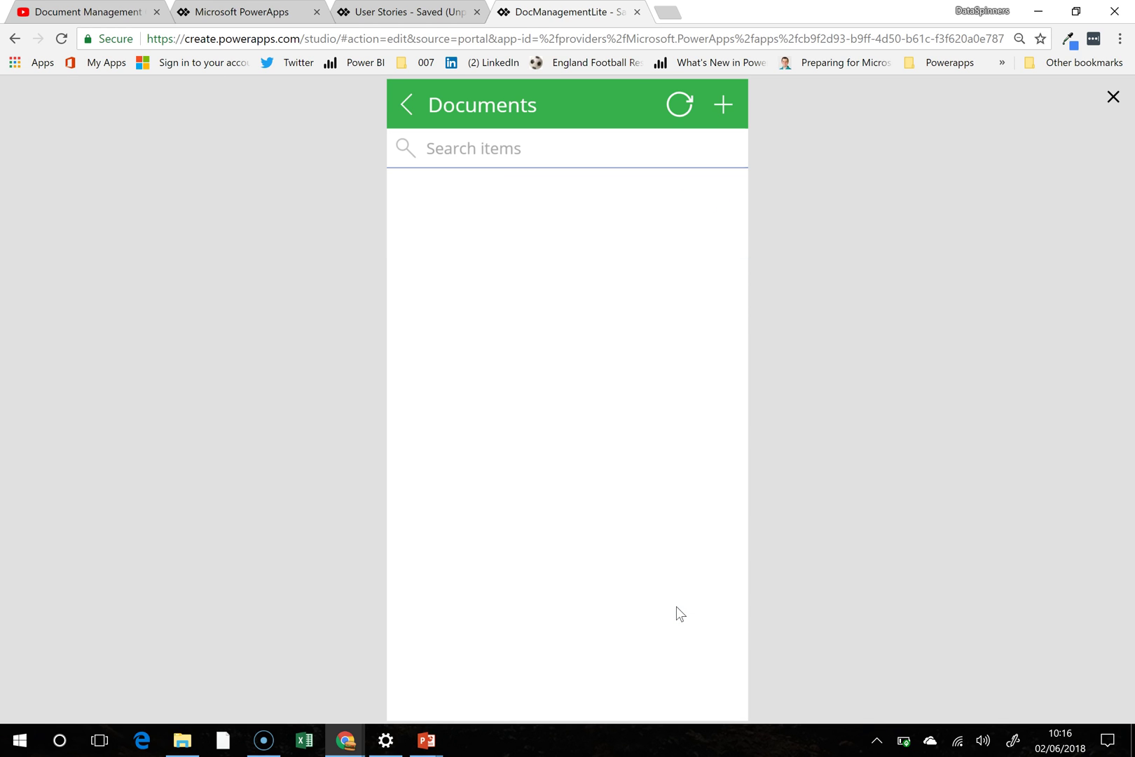
Step: Add and save a Chiltern document with short narrative "fsdfds", date June 12, 2018 and the RoryProfileBackgrounds image
{"action": "left_click", "coordinate": [725, 105]}
{"action": "left_click", "coordinate": [468, 256]}
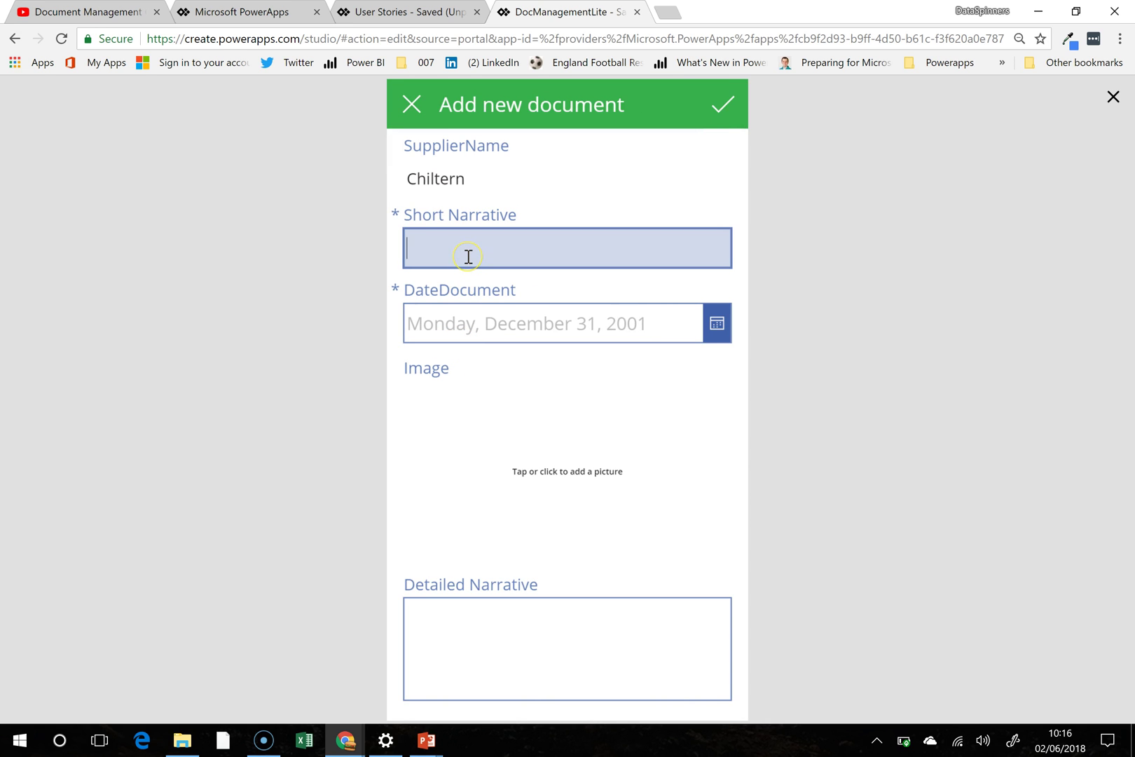
{"action": "type", "text": "fsdfds"}
{"action": "left_click", "coordinate": [532, 327]}
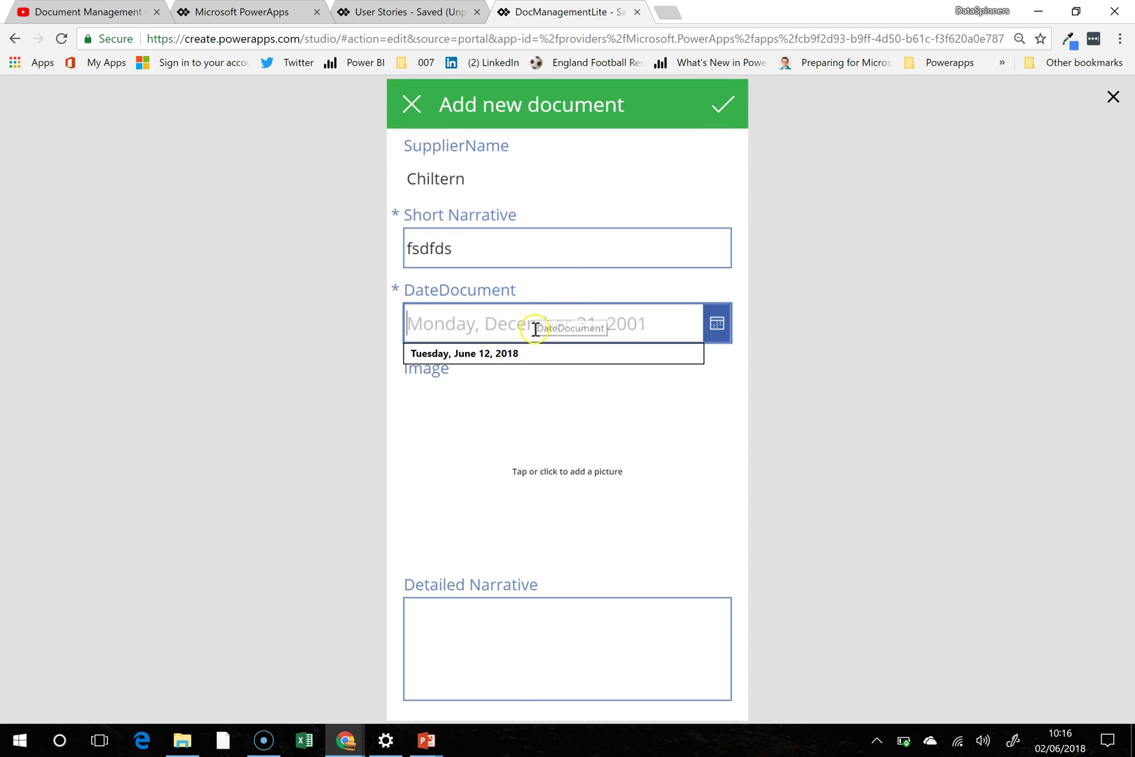
{"action": "left_click", "coordinate": [506, 352]}
{"action": "left_click", "coordinate": [507, 466]}
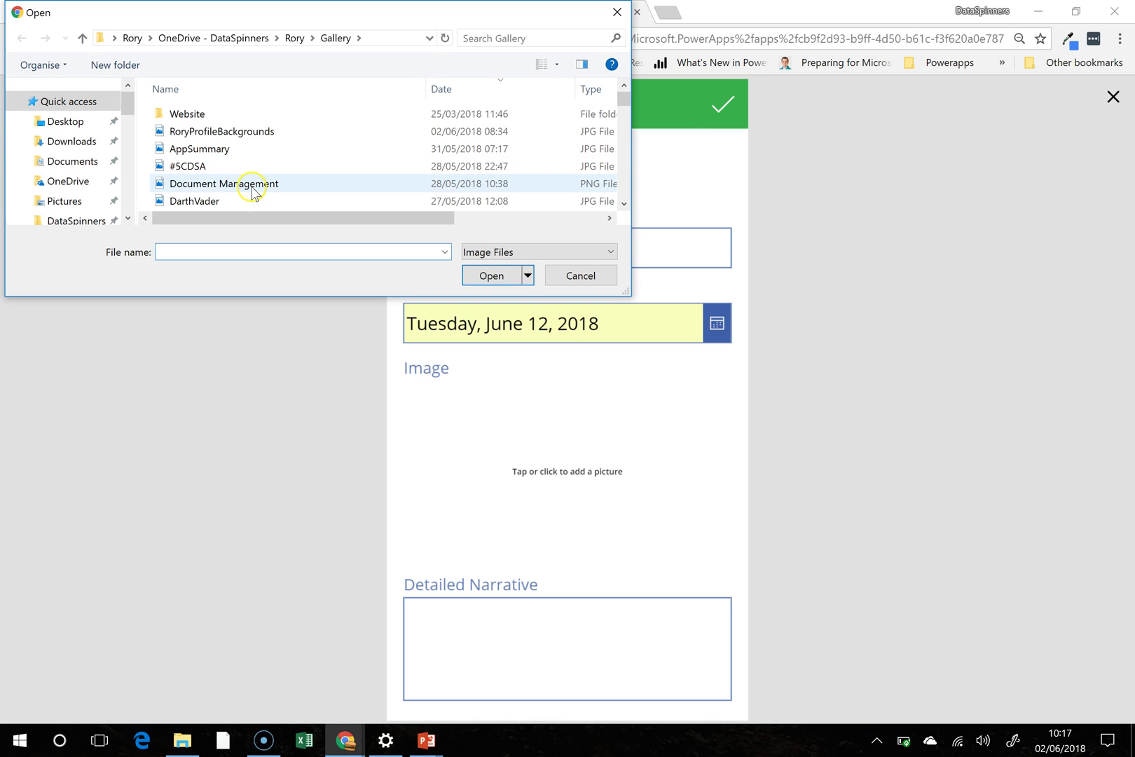
{"action": "left_click", "coordinate": [227, 202]}
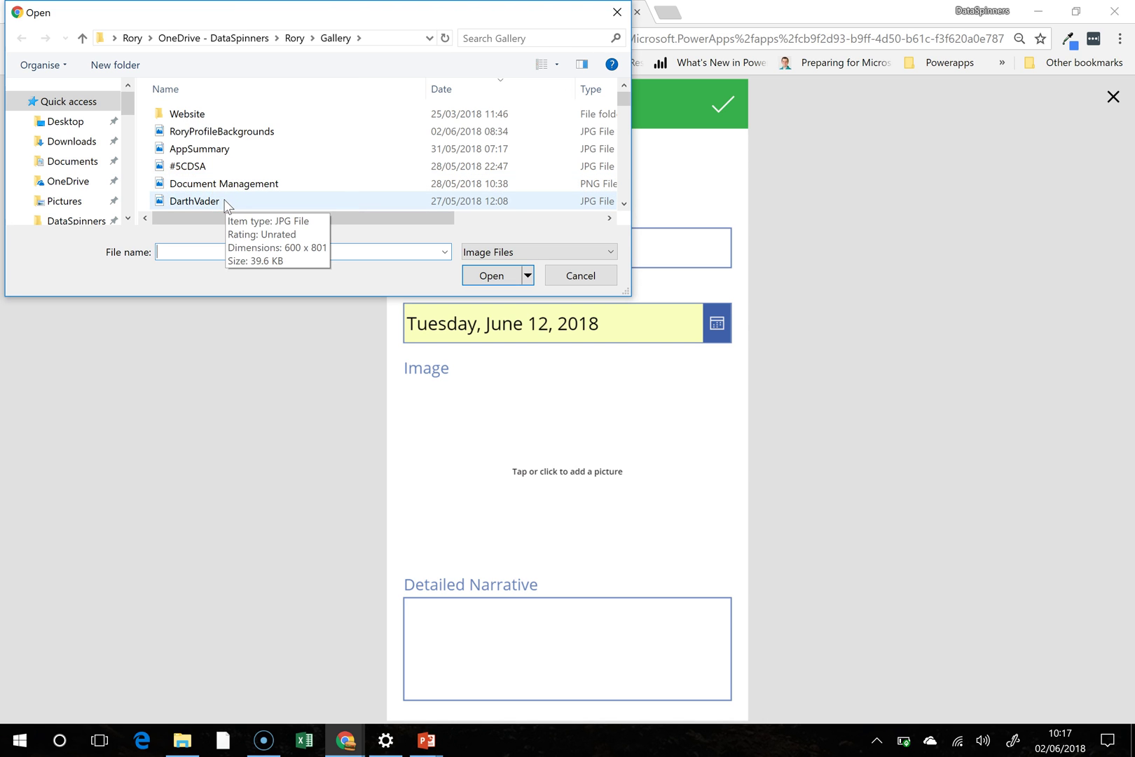
{"action": "left_click", "coordinate": [223, 132]}
{"action": "left_click", "coordinate": [488, 277]}
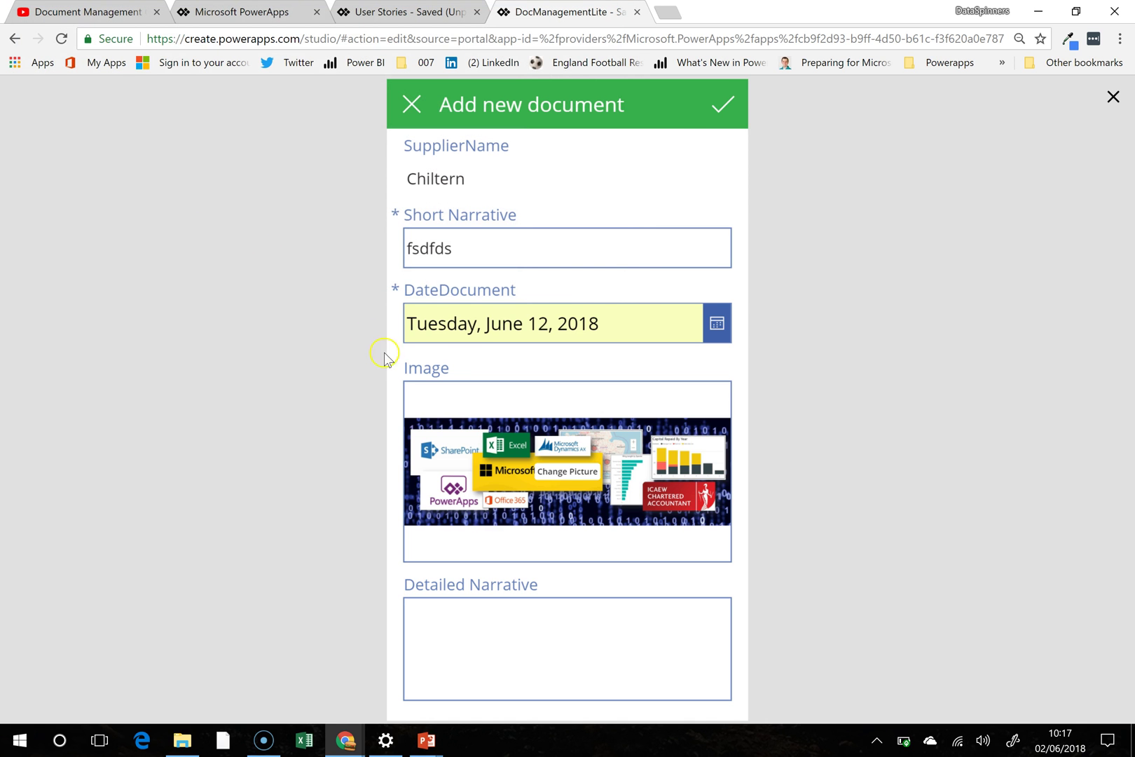
{"action": "left_click", "coordinate": [722, 104]}
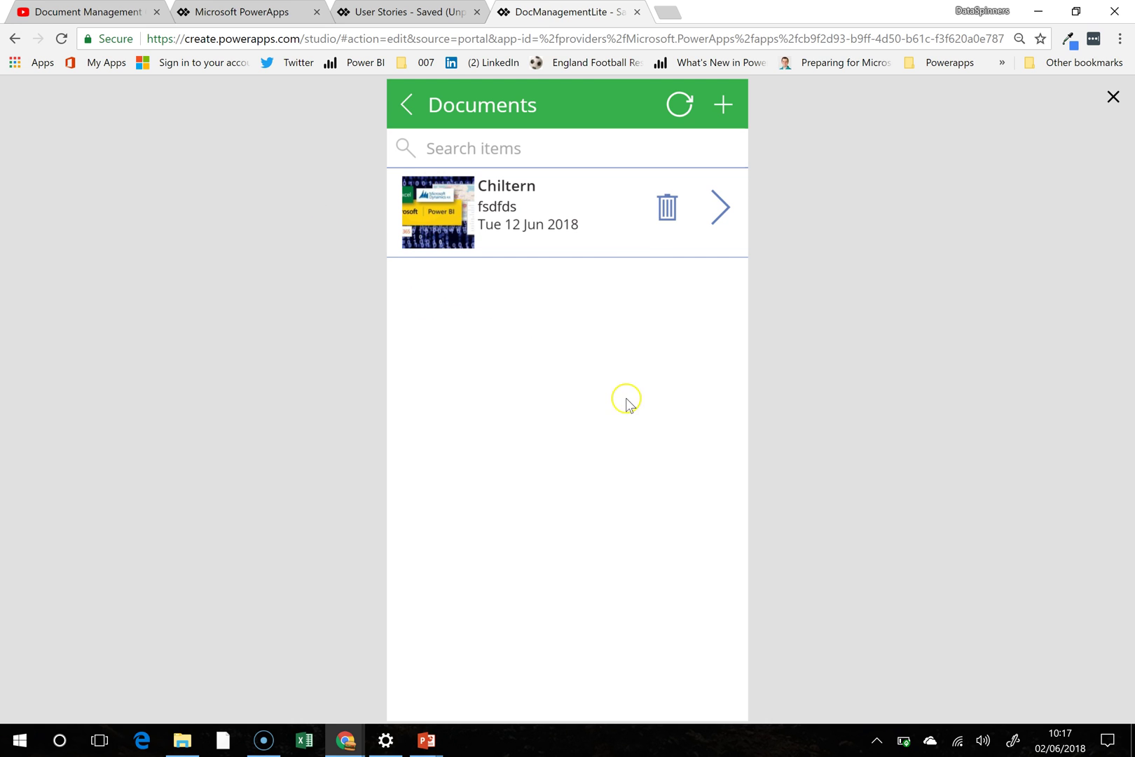
Step: Bring up the delete confirmation for the "fsdfds" document, leave it unanswered, and start a new document with short narrative "dsfsdaf" dated June 1, 2018
{"action": "left_click", "coordinate": [667, 214]}
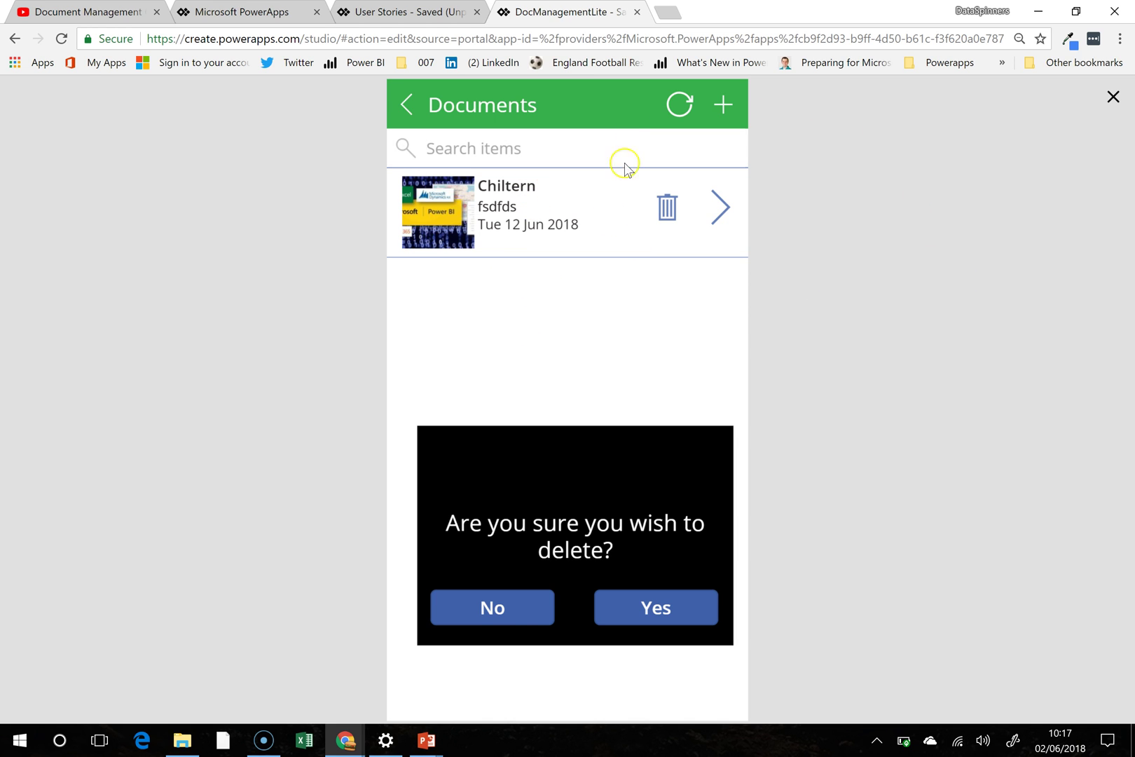
{"action": "left_click", "coordinate": [728, 108]}
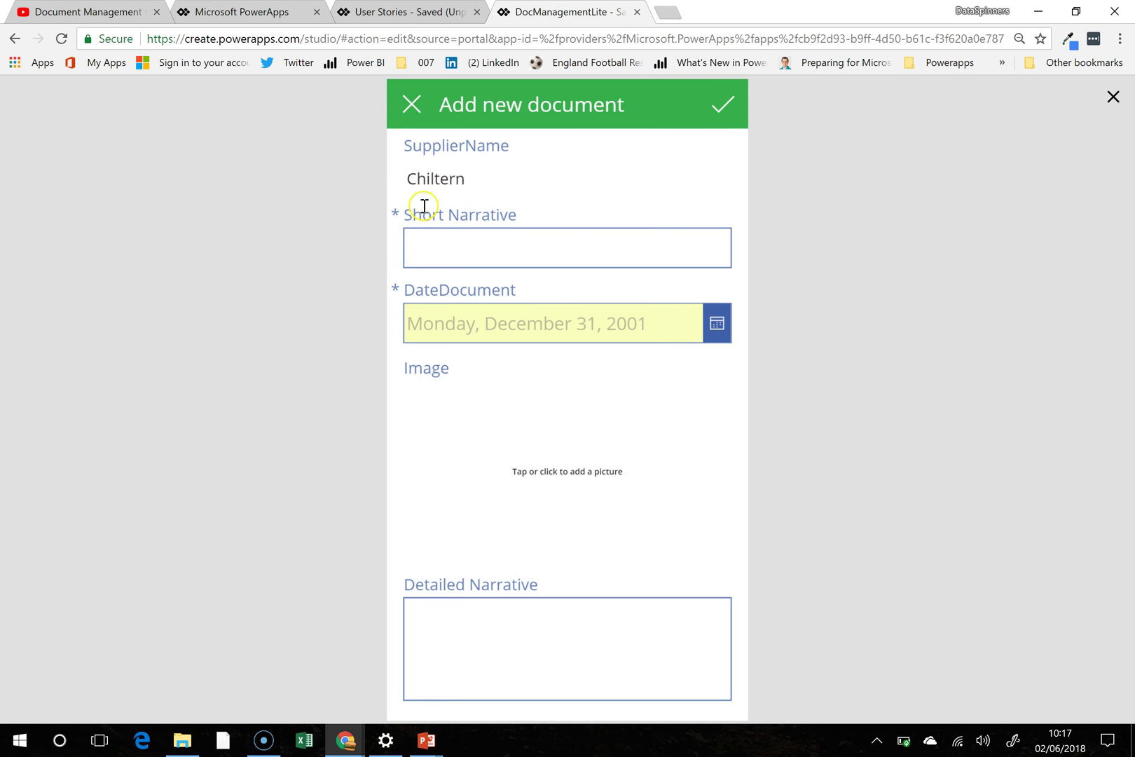
{"action": "left_click", "coordinate": [470, 255]}
{"action": "type", "text": "dsf"}
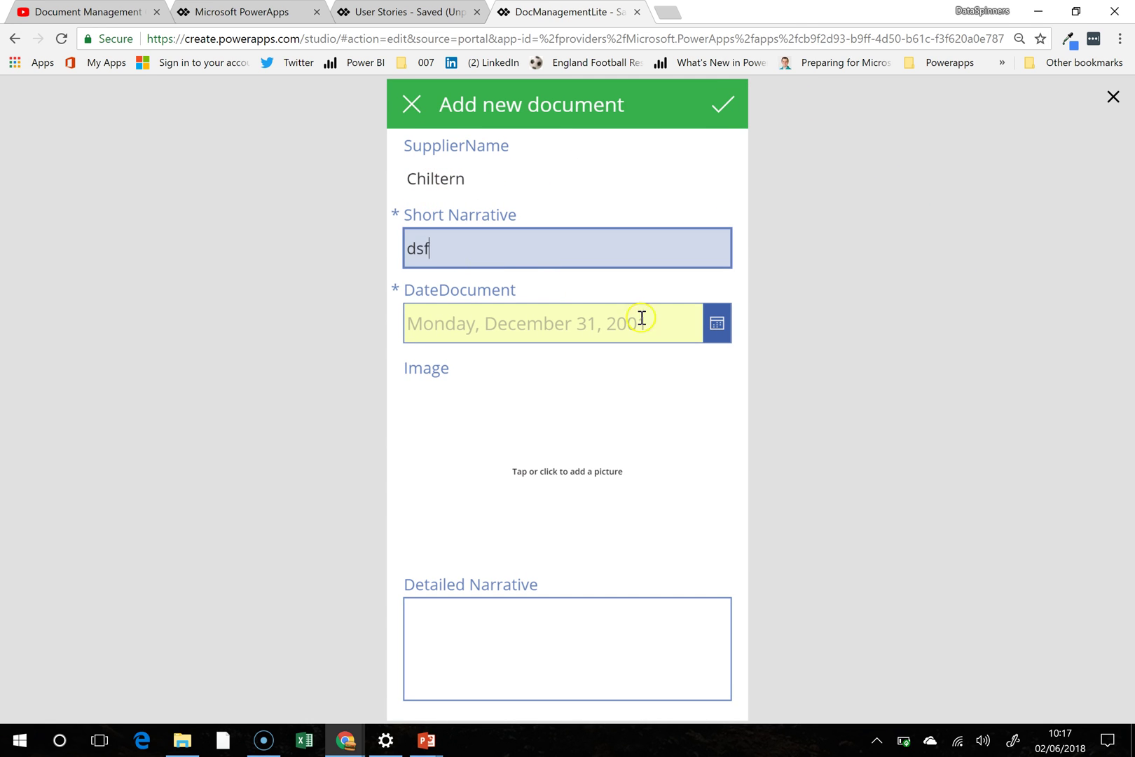
{"action": "type", "text": "sdaf"}
{"action": "left_click", "coordinate": [615, 328]}
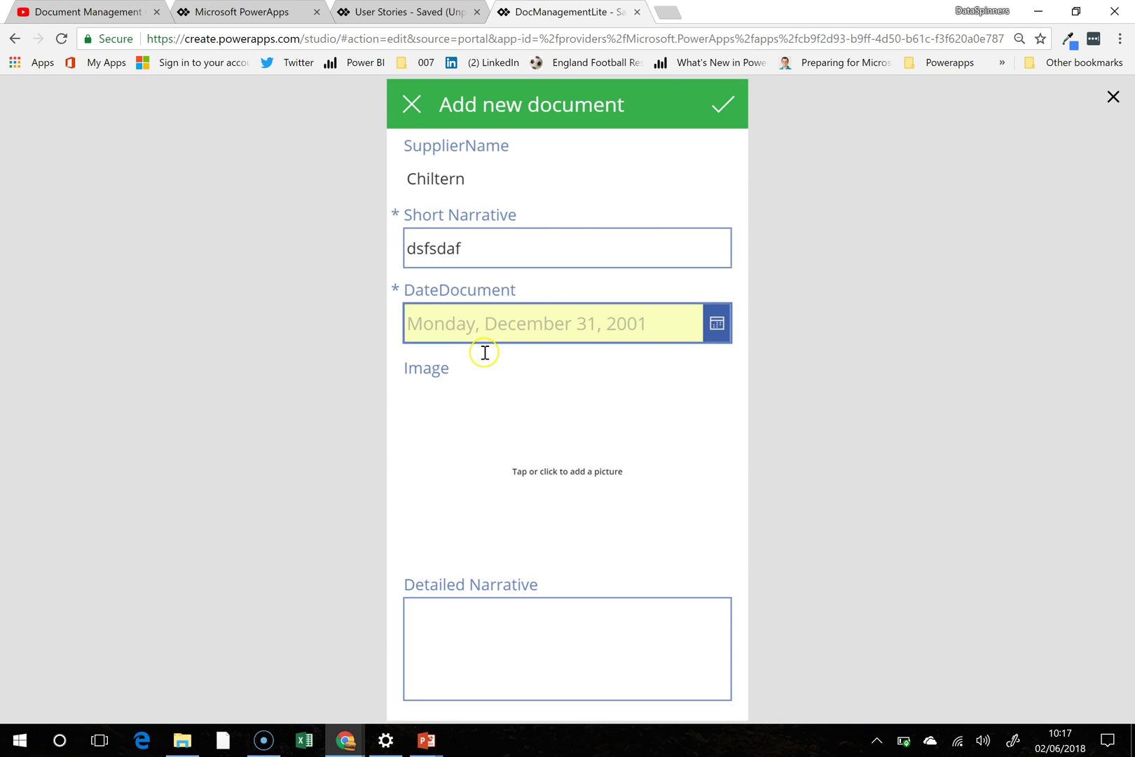
{"action": "left_click", "coordinate": [672, 348]}
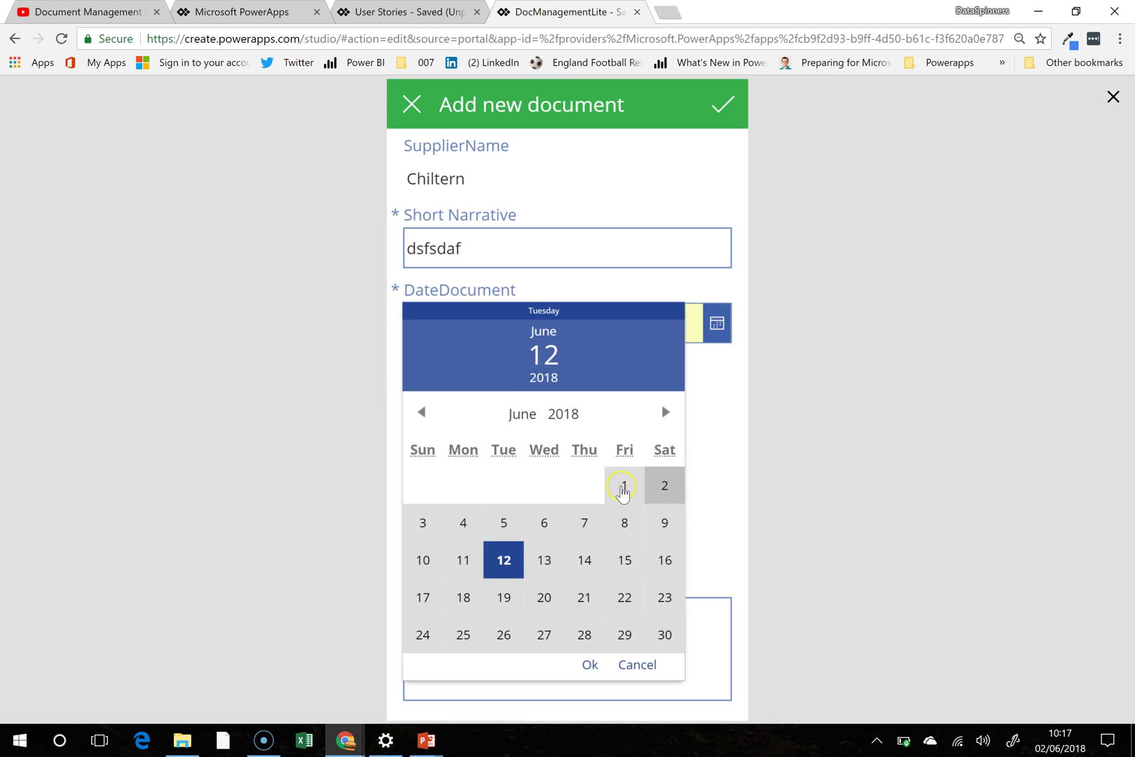
{"action": "left_click", "coordinate": [623, 488]}
{"action": "left_click", "coordinate": [596, 663]}
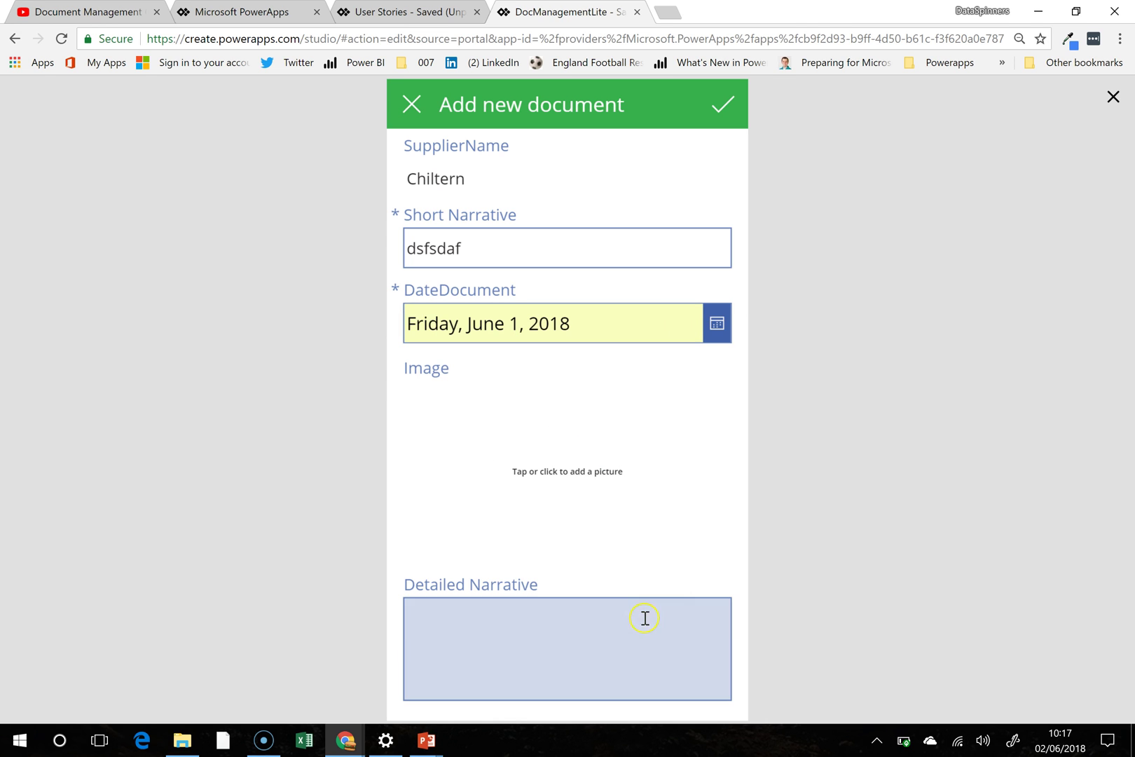
Step: Attach the RoomEscape image to the new document, enter the detailed narrative "sdfdsfd", and save it
{"action": "left_click", "coordinate": [483, 508]}
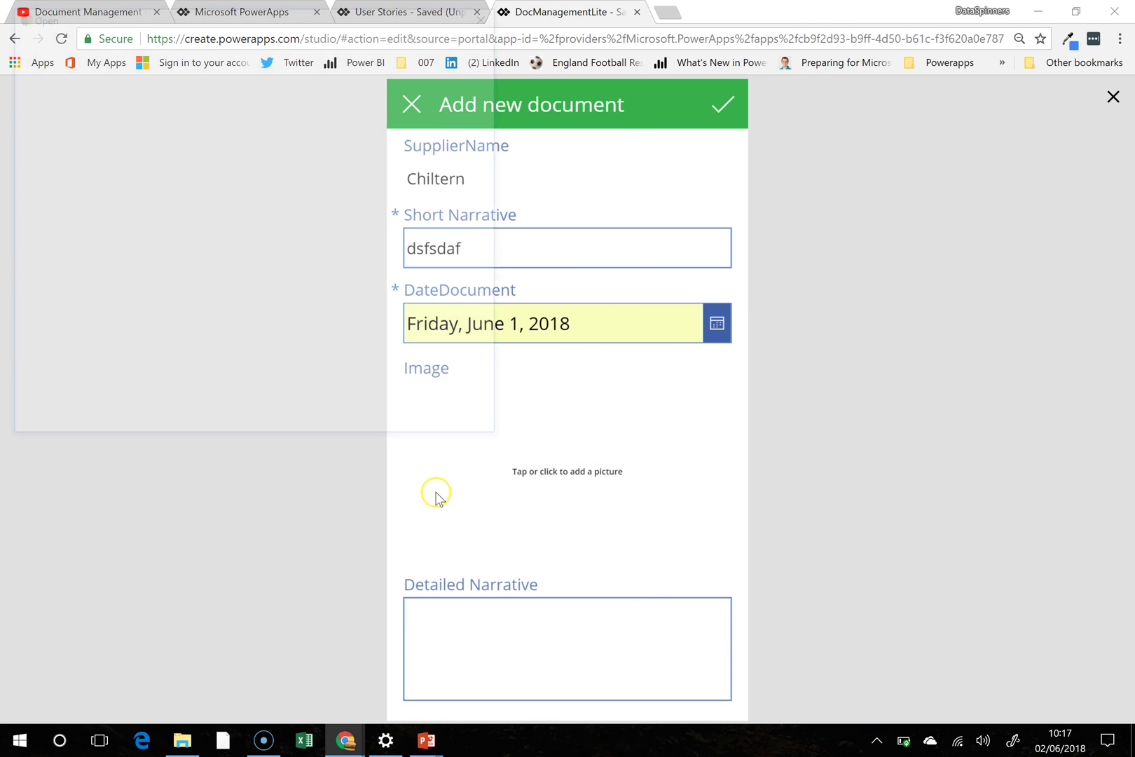
{"action": "scroll", "coordinate": [294, 160], "scroll_direction": "down", "scroll_amount": 1}
{"action": "scroll", "coordinate": [280, 175], "scroll_direction": "down", "scroll_amount": 2}
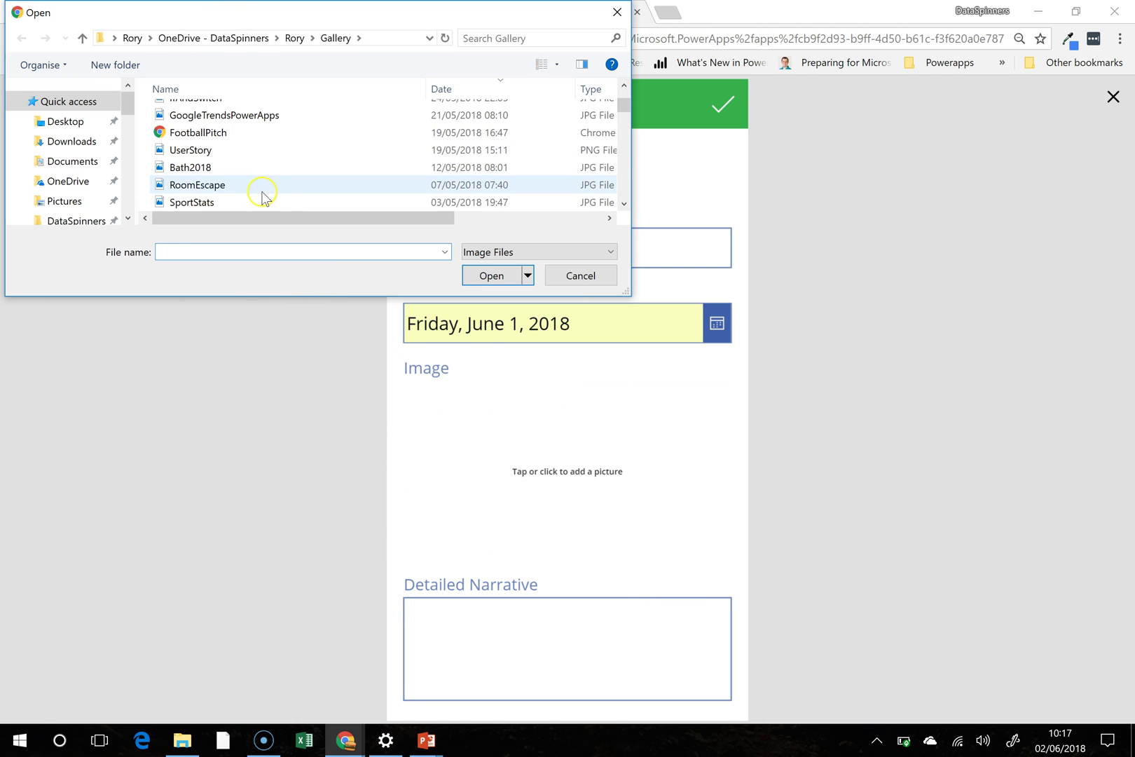
{"action": "left_click", "coordinate": [203, 185]}
{"action": "left_click", "coordinate": [494, 278]}
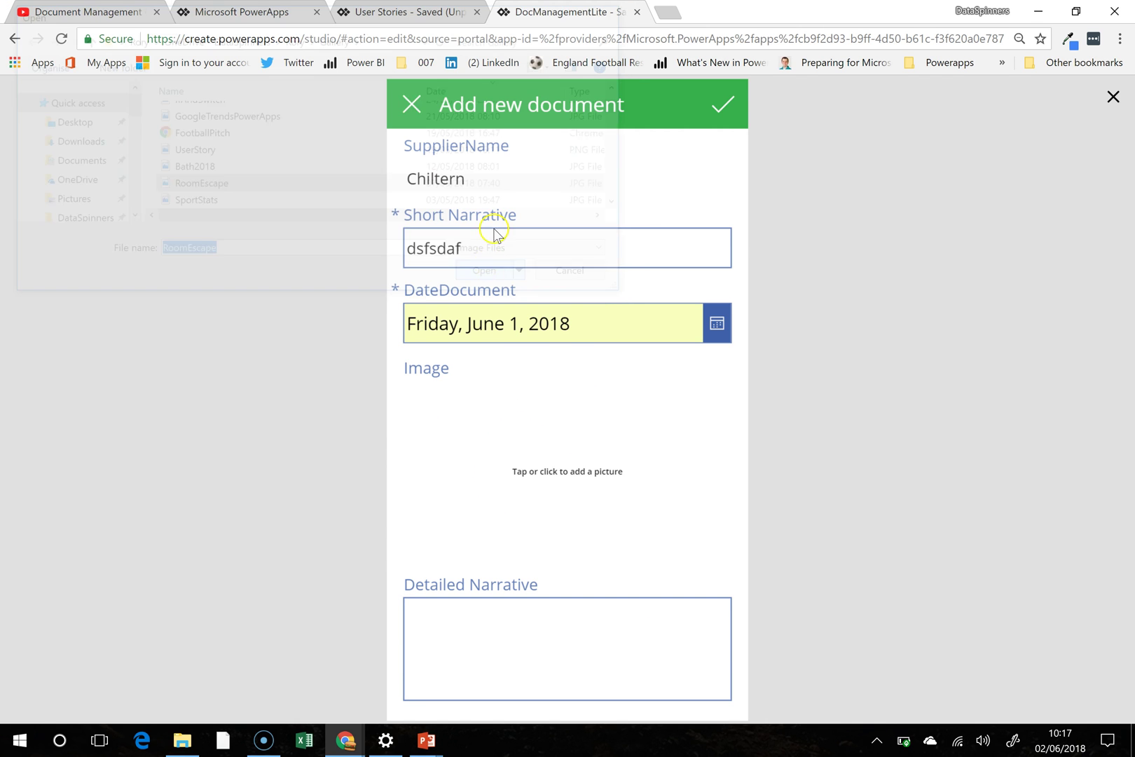
{"action": "left_click", "coordinate": [561, 640]}
{"action": "type", "text": "sdfdsfd"}
{"action": "left_click", "coordinate": [722, 103]}
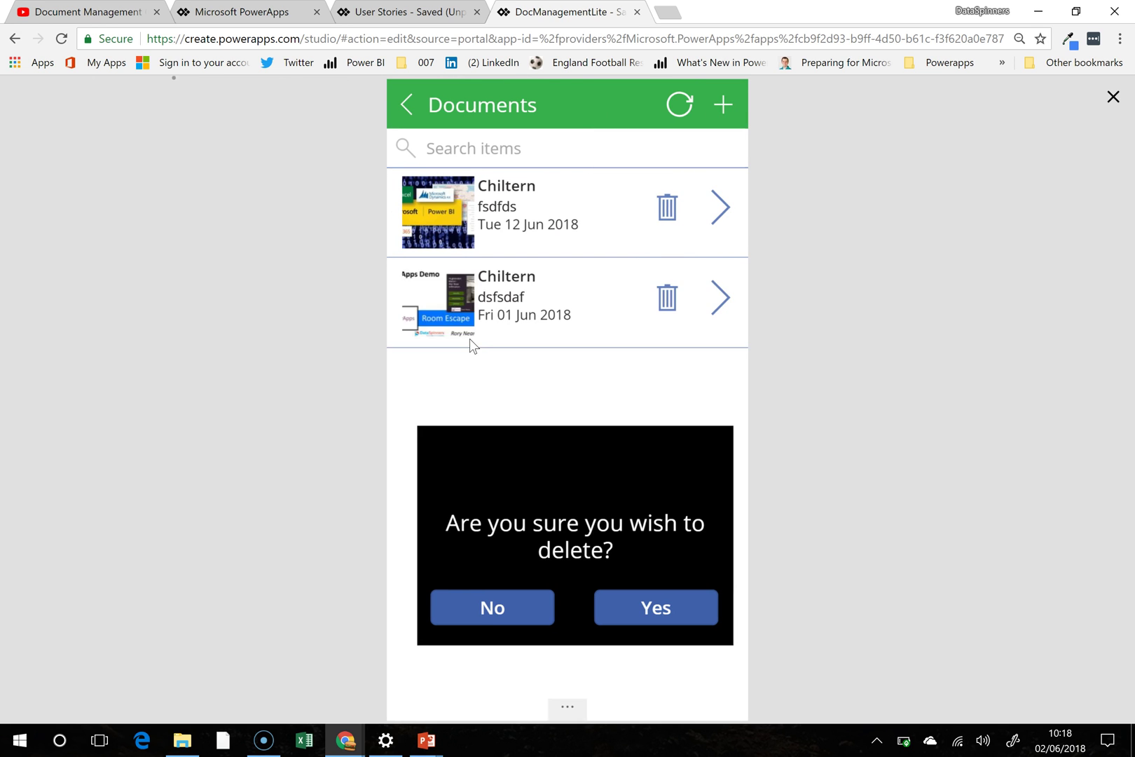
Step: Open the "dsfsdaf" document to check its details, cancel back to the Documents list, and leave the preview
{"action": "left_click", "coordinate": [722, 300]}
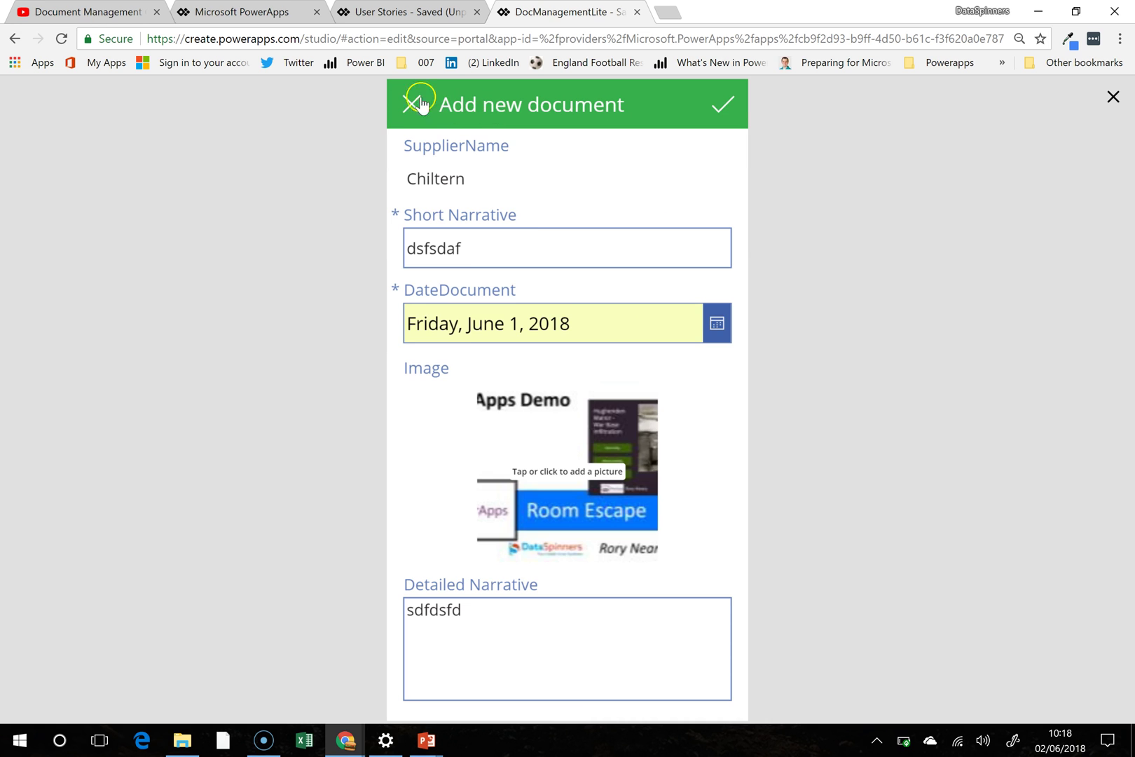
{"action": "left_click", "coordinate": [412, 104]}
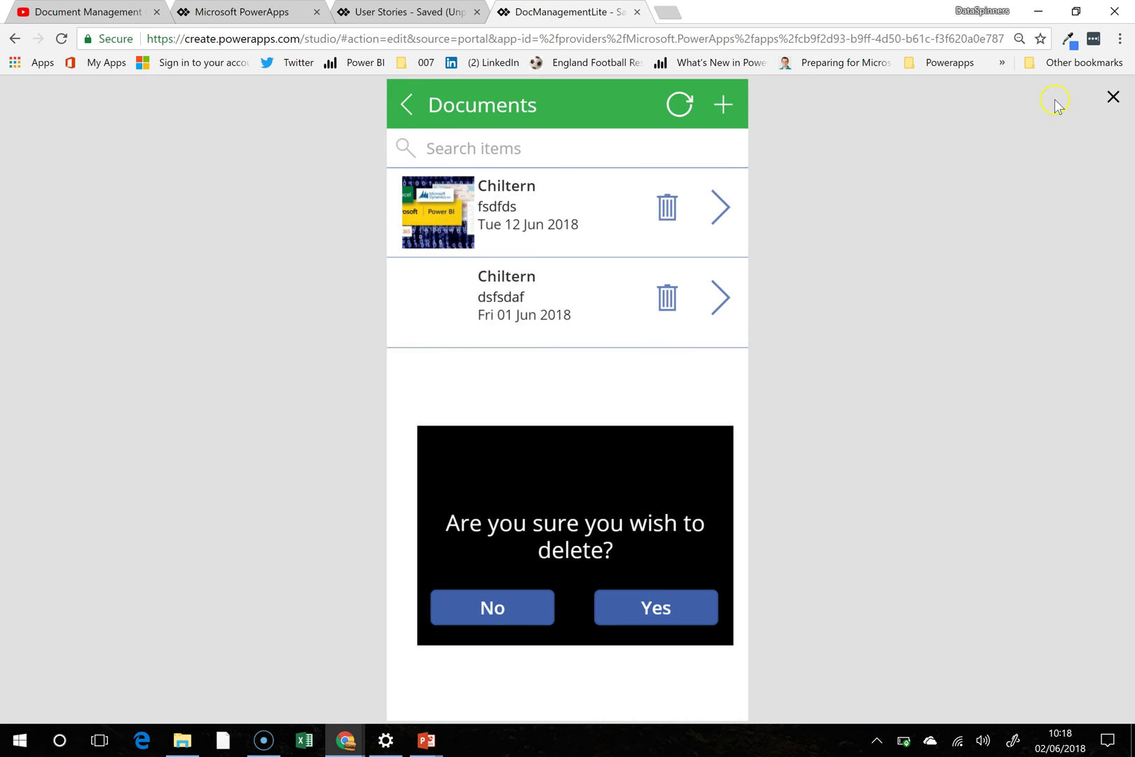
{"action": "key", "text": "Escape"}
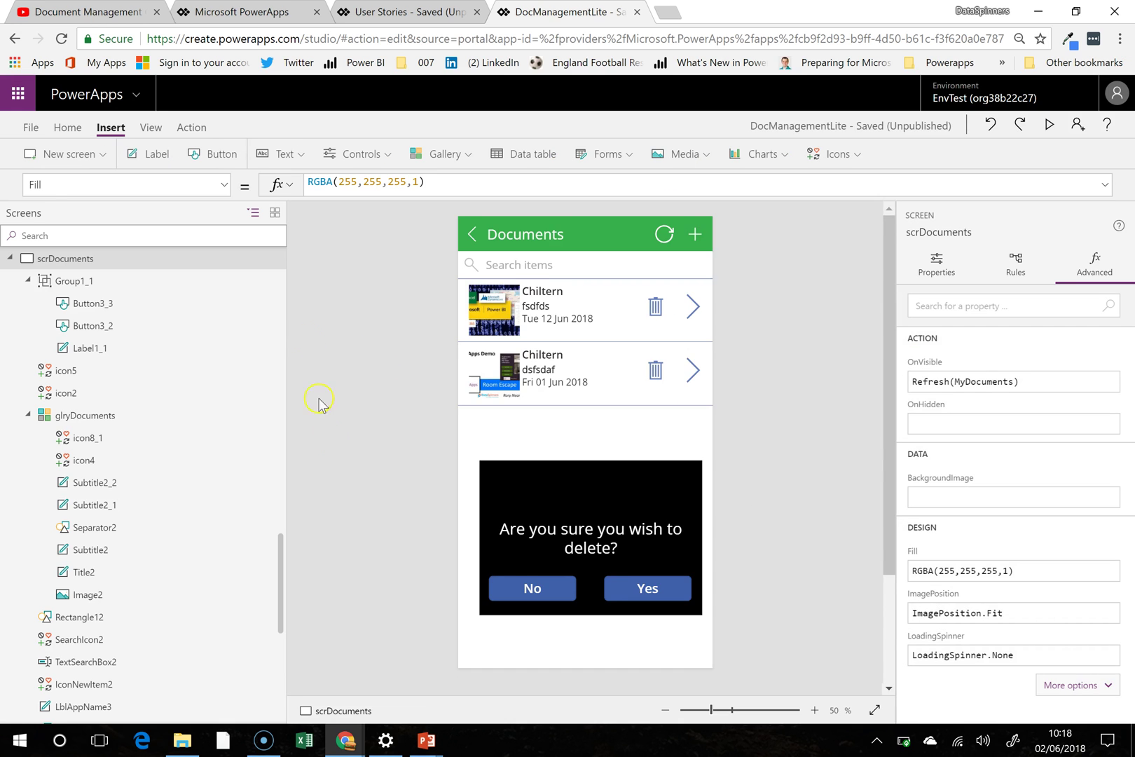
Step: Append Set(GVIsVisibleAreYouSure,false) after Refresh(MyDocuments); in the OnVisible formula of scrDocuments
{"action": "left_click", "coordinate": [522, 647]}
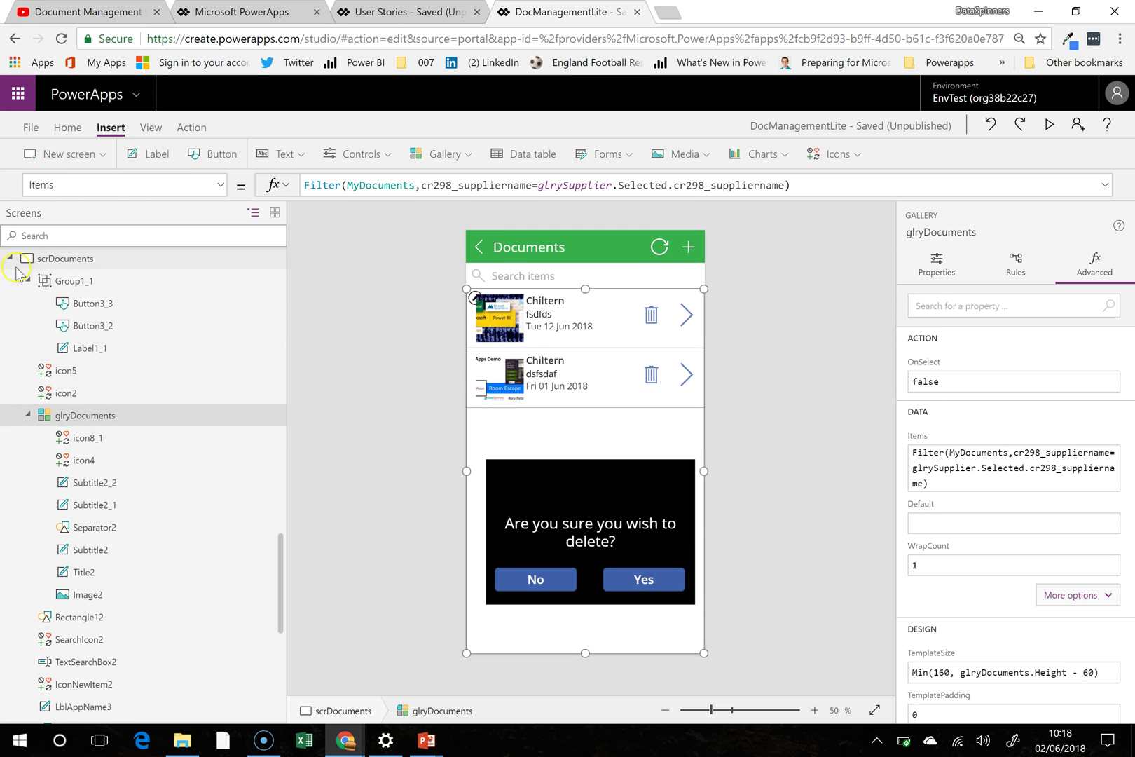
{"action": "left_click", "coordinate": [68, 259]}
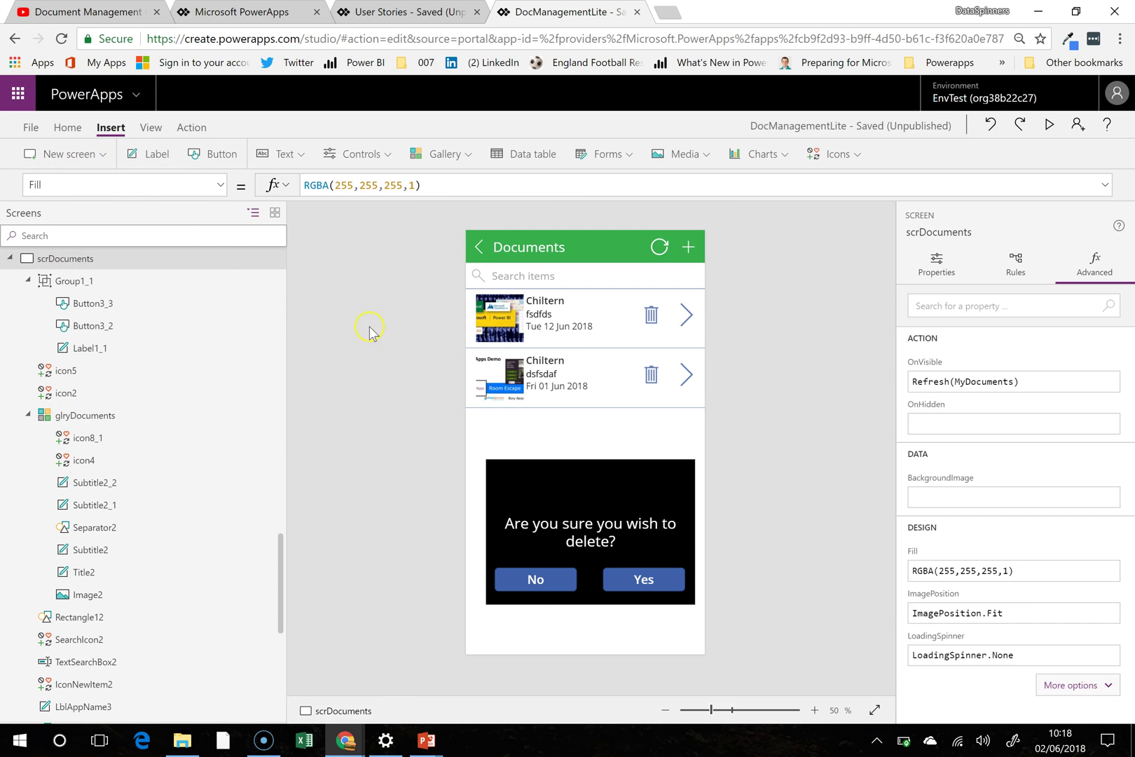
{"action": "left_click", "coordinate": [114, 185]}
{"action": "type", "text": "On"}
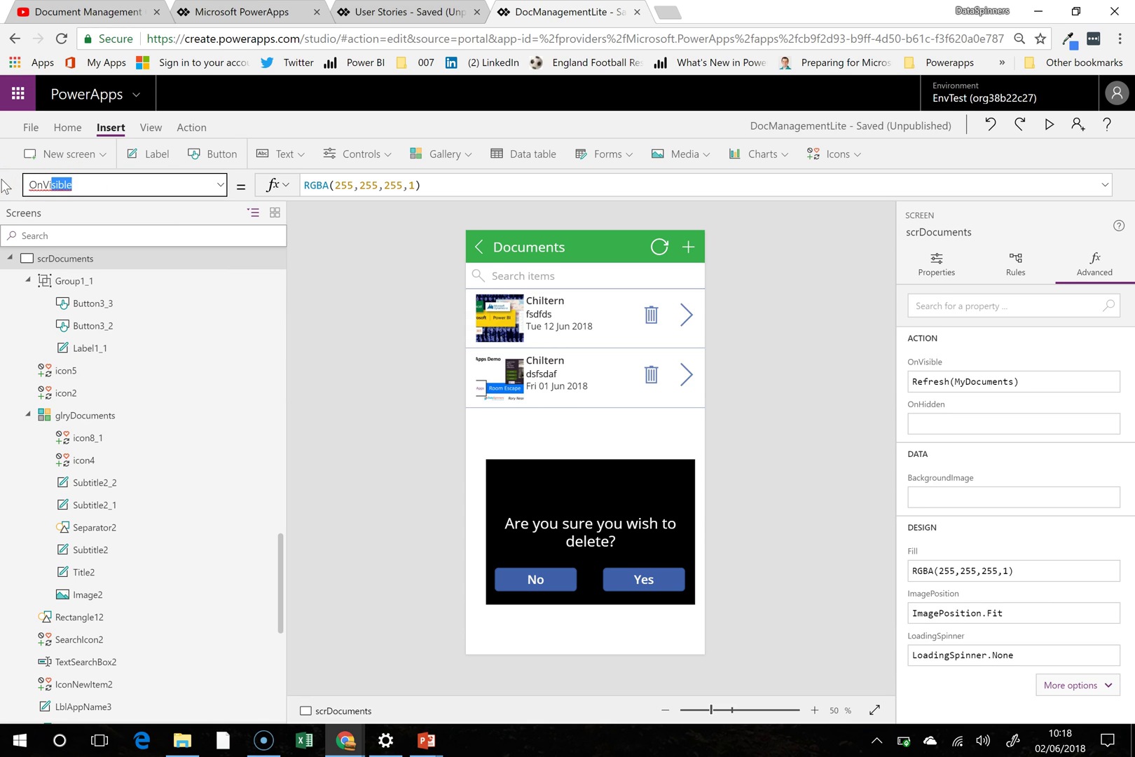
{"action": "type", "text": "Vi"}
{"action": "key", "text": "Return"}
{"action": "left_click", "coordinate": [450, 187]}
{"action": "type", "text": "; s"}
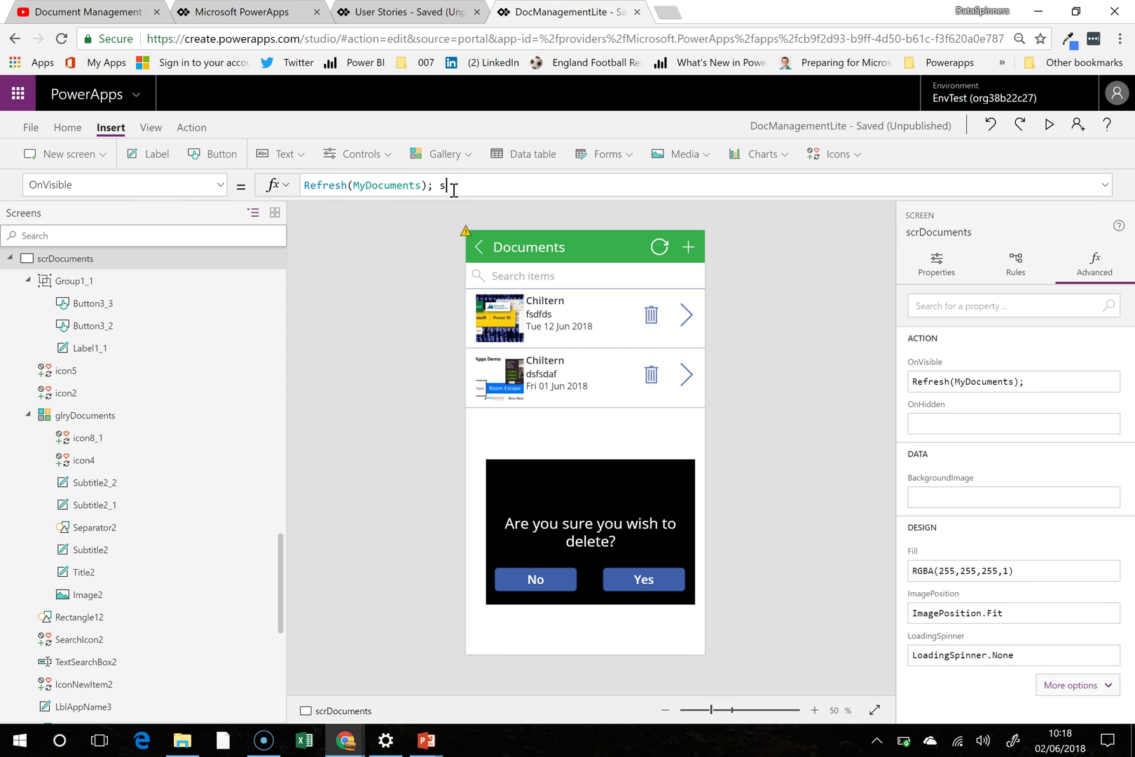
{"action": "type", "text": "et(gv"}
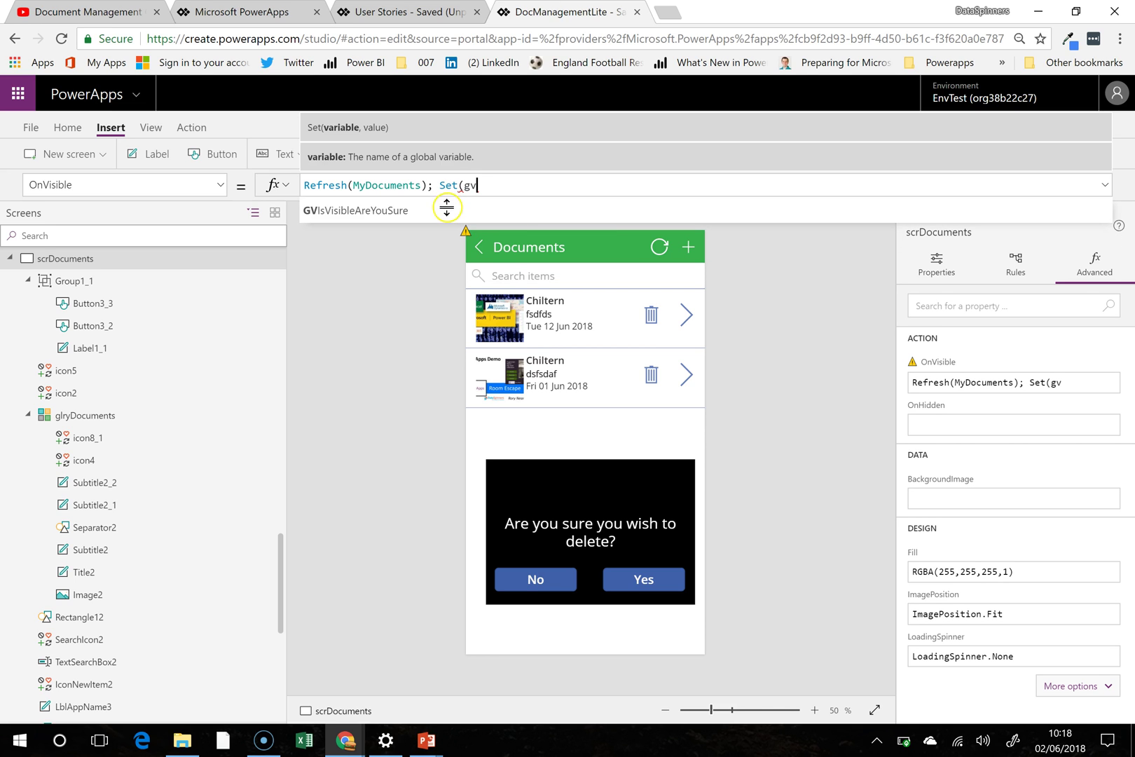
{"action": "left_click", "coordinate": [439, 217]}
{"action": "type", "text": ",false"}
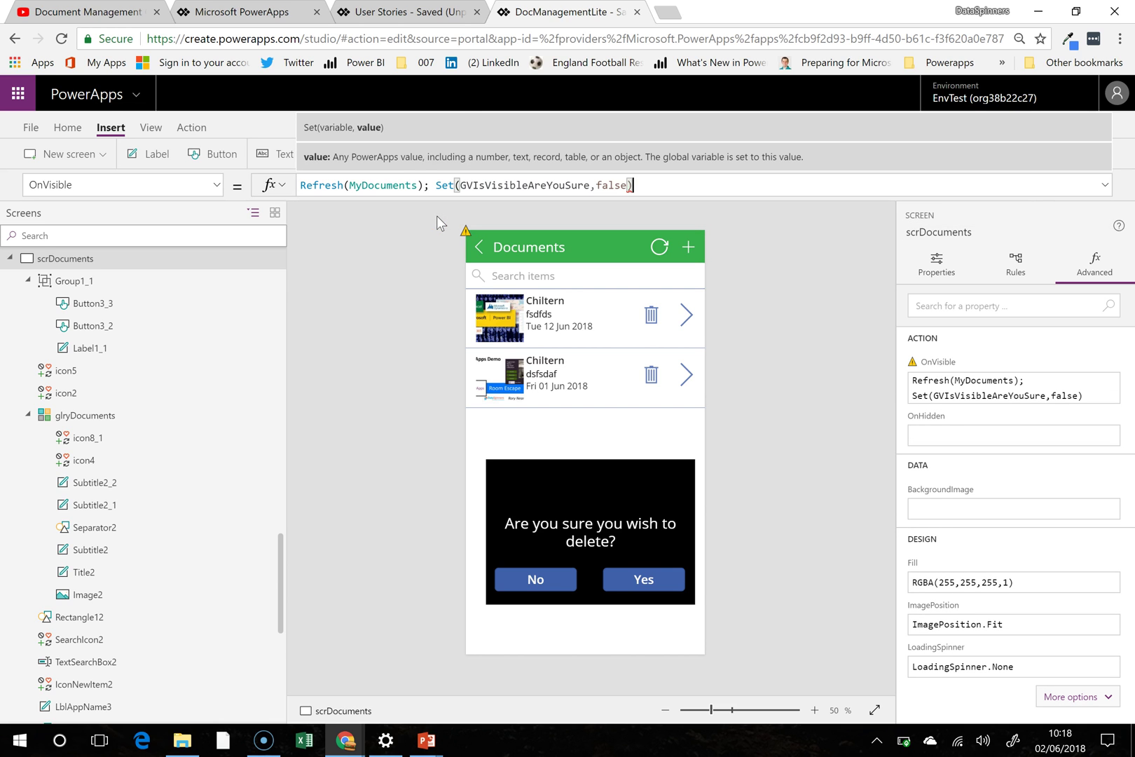
{"action": "type", "text": ")"}
Step: Copy the Set expression from the OnVisible formula, and use the preview to go back to the Suppliers screen
{"action": "left_click", "coordinate": [437, 184]}
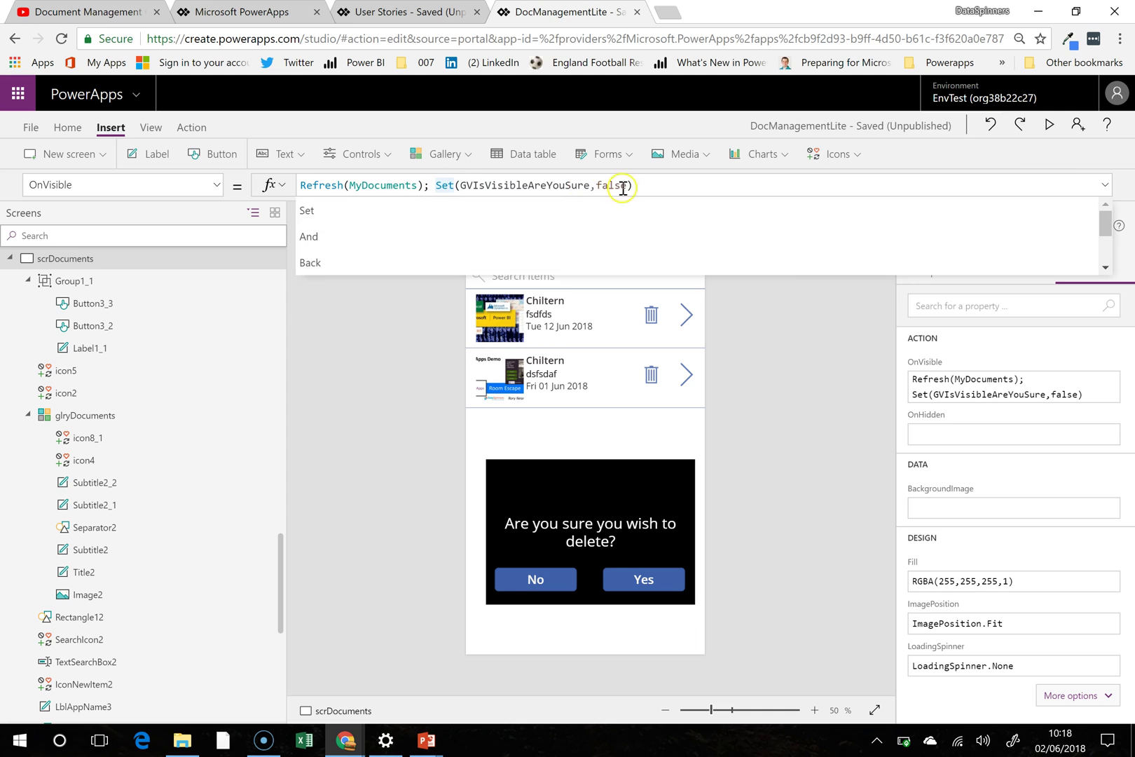
{"action": "left_click", "coordinate": [669, 182], "text": "shift"}
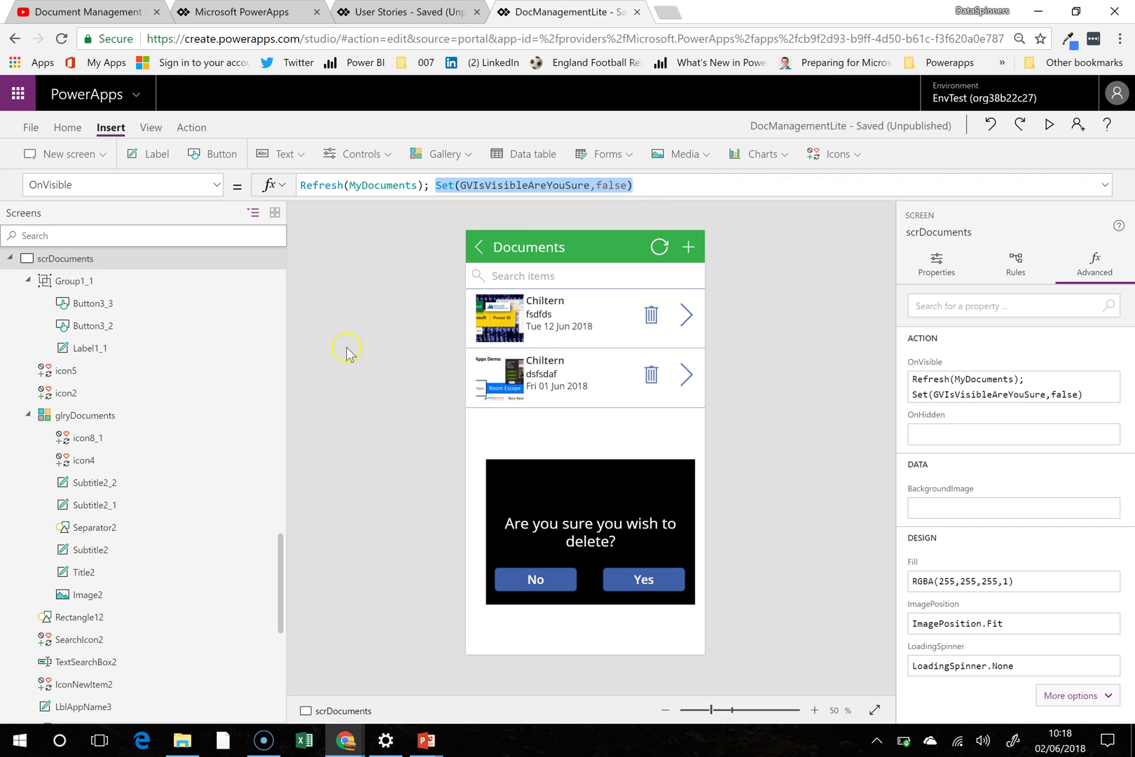
{"action": "left_click", "coordinate": [1048, 124]}
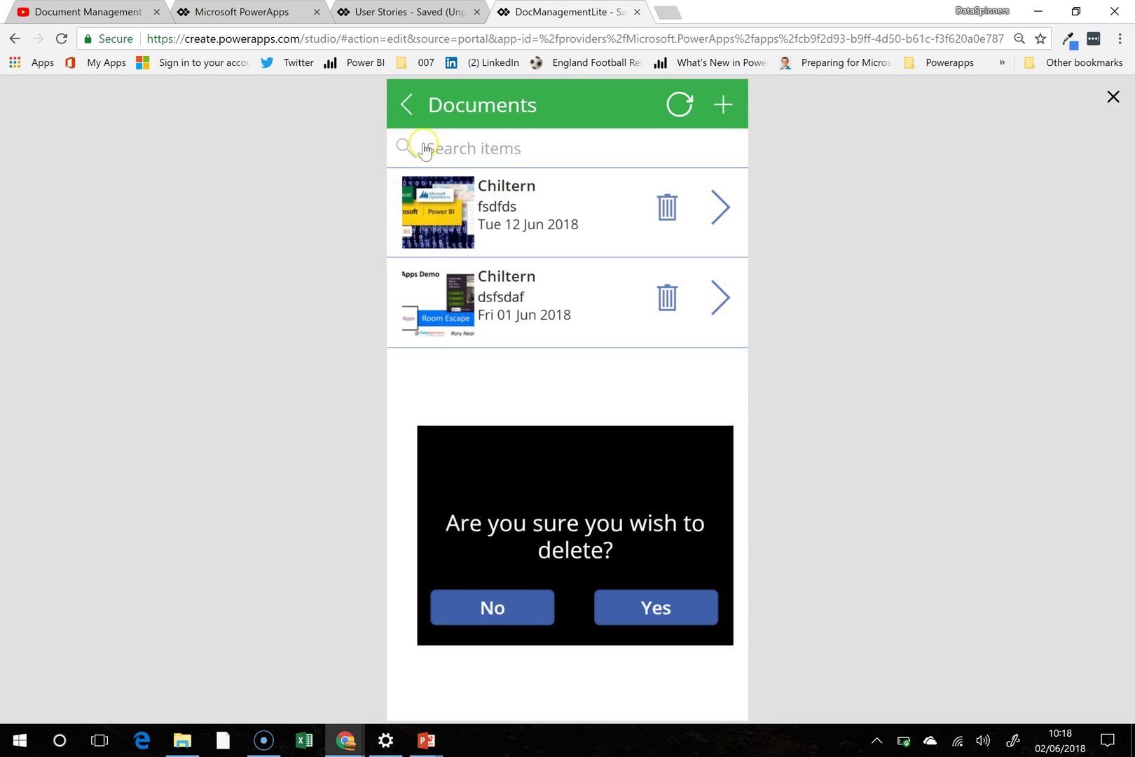
{"action": "left_click", "coordinate": [404, 109]}
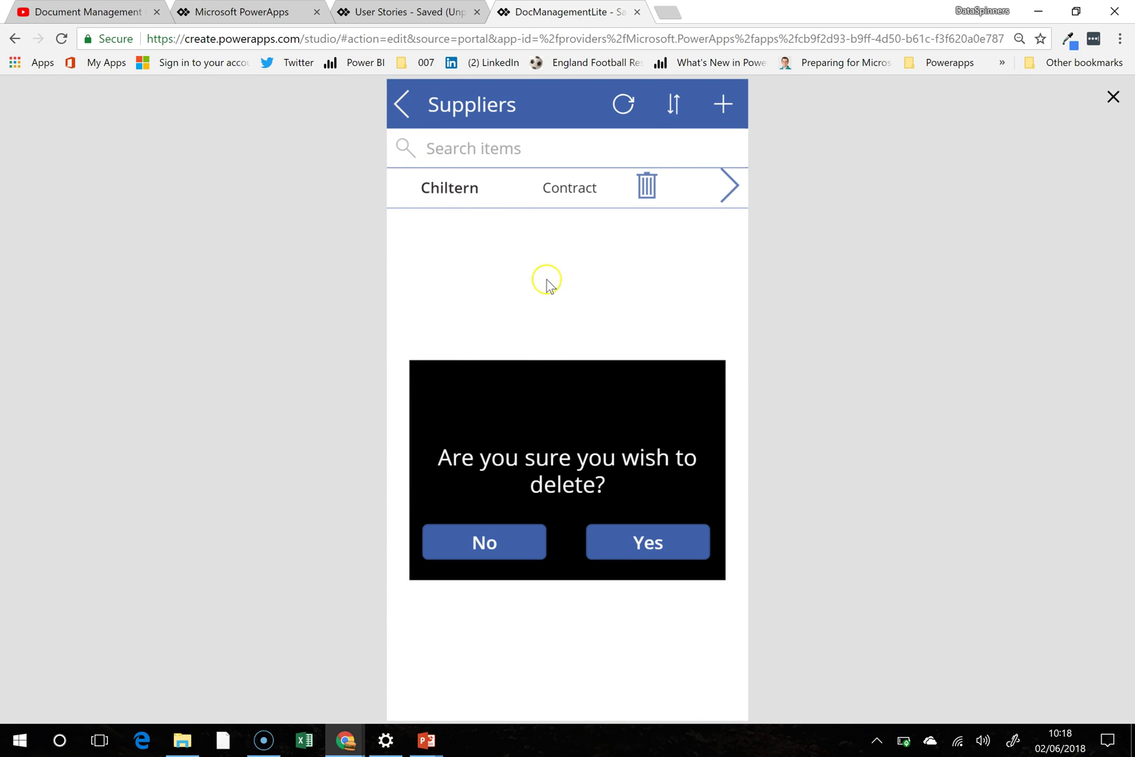
{"action": "left_click", "coordinate": [1114, 97]}
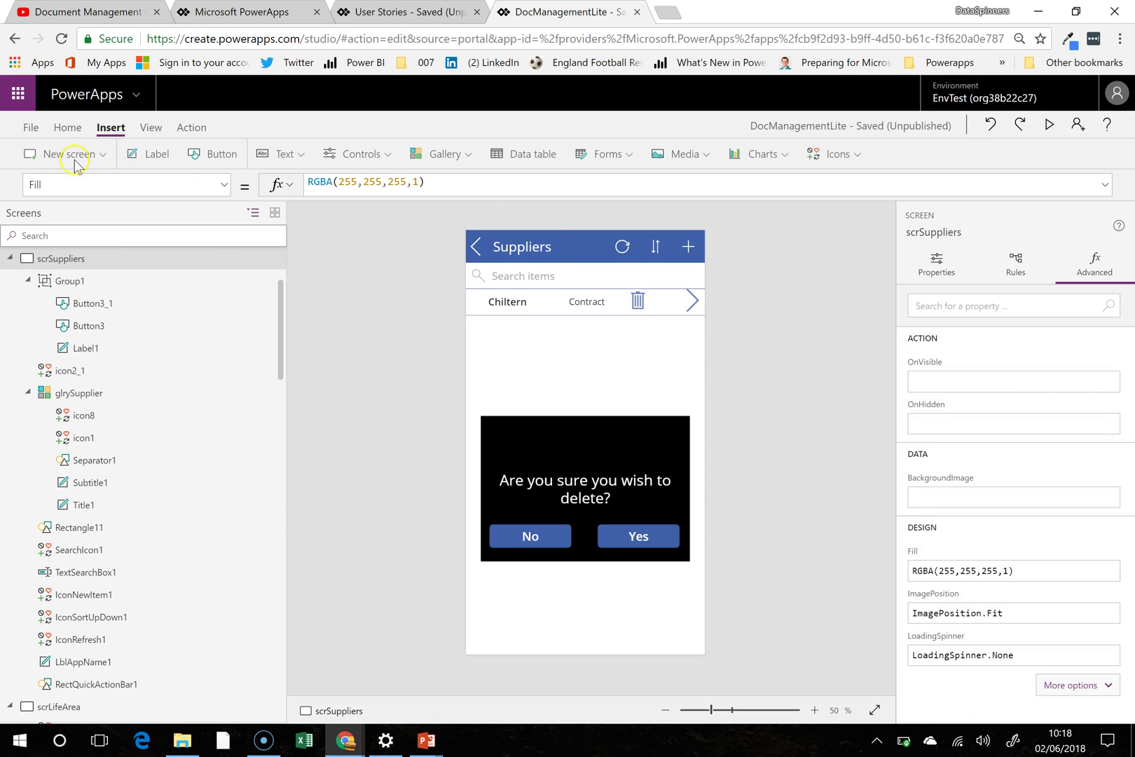
Step: Set the OnVisible property of scrSuppliers to the copied Set(GVIsVisibleAreYouSure,false) formula
{"action": "left_click", "coordinate": [56, 184]}
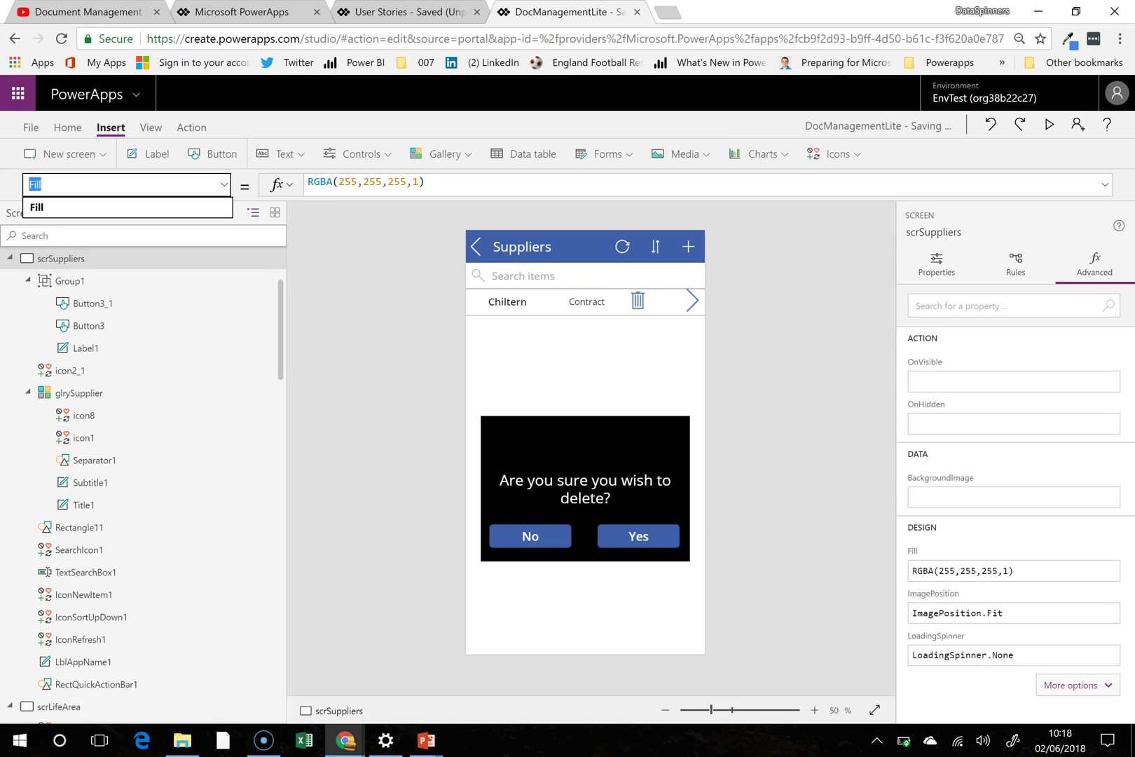
{"action": "type", "text": "onv"}
{"action": "key", "text": "BackSpace"}
{"action": "key", "text": "BackSpace"}
{"action": "key", "text": "BackSpace"}
{"action": "key", "text": "BackSpace"}
{"action": "key", "text": "BackSpace"}
{"action": "key", "text": "BackSpace"}
{"action": "key", "text": "BackSpace"}
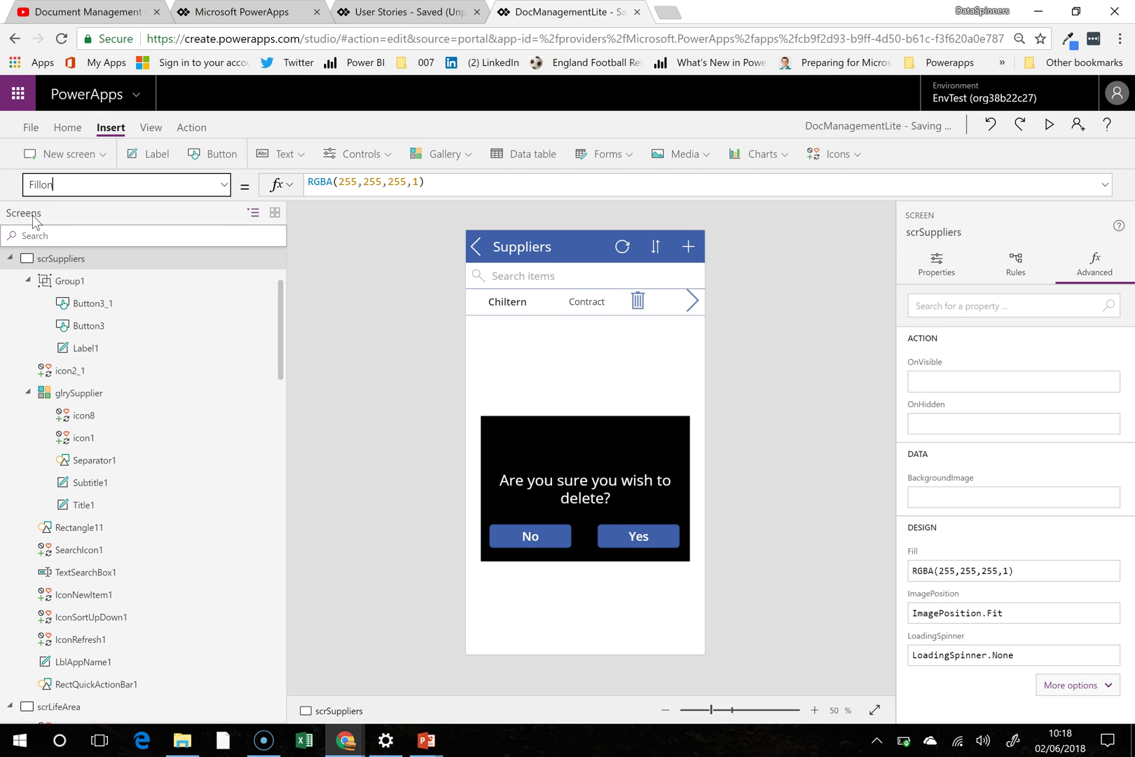
{"action": "type", "text": "onvi#"}
{"action": "key", "text": "BackSpace"}
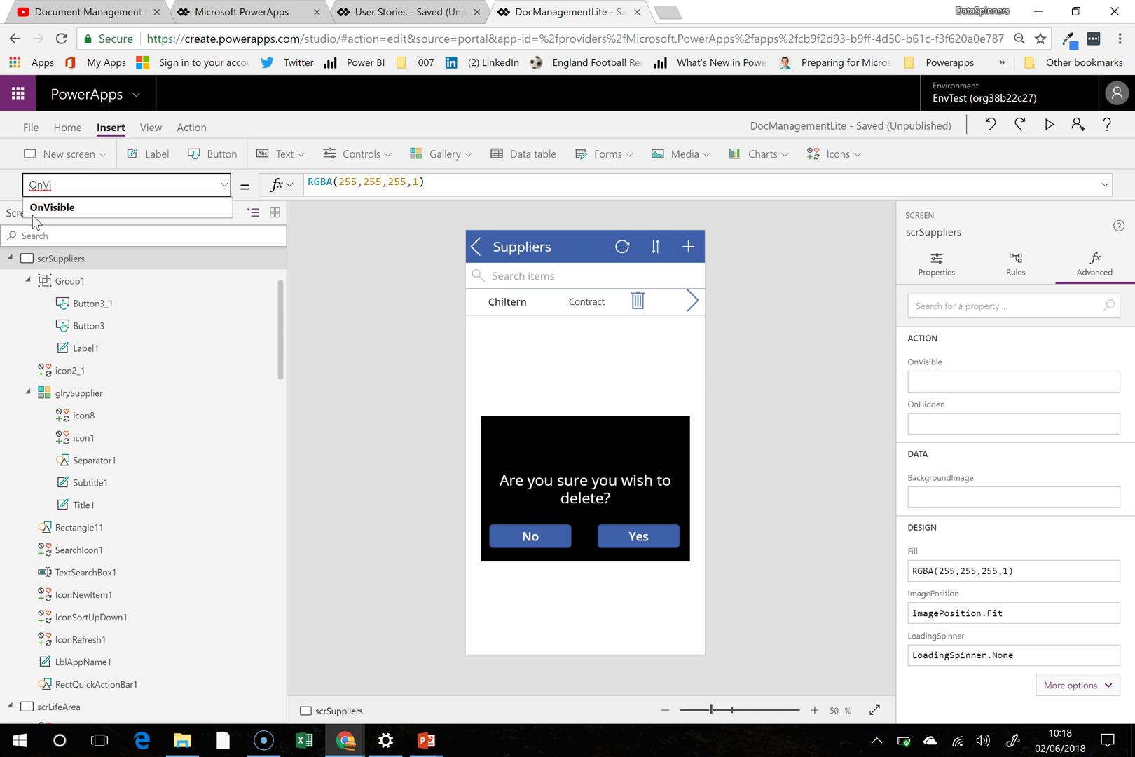
{"action": "left_click", "coordinate": [56, 219]}
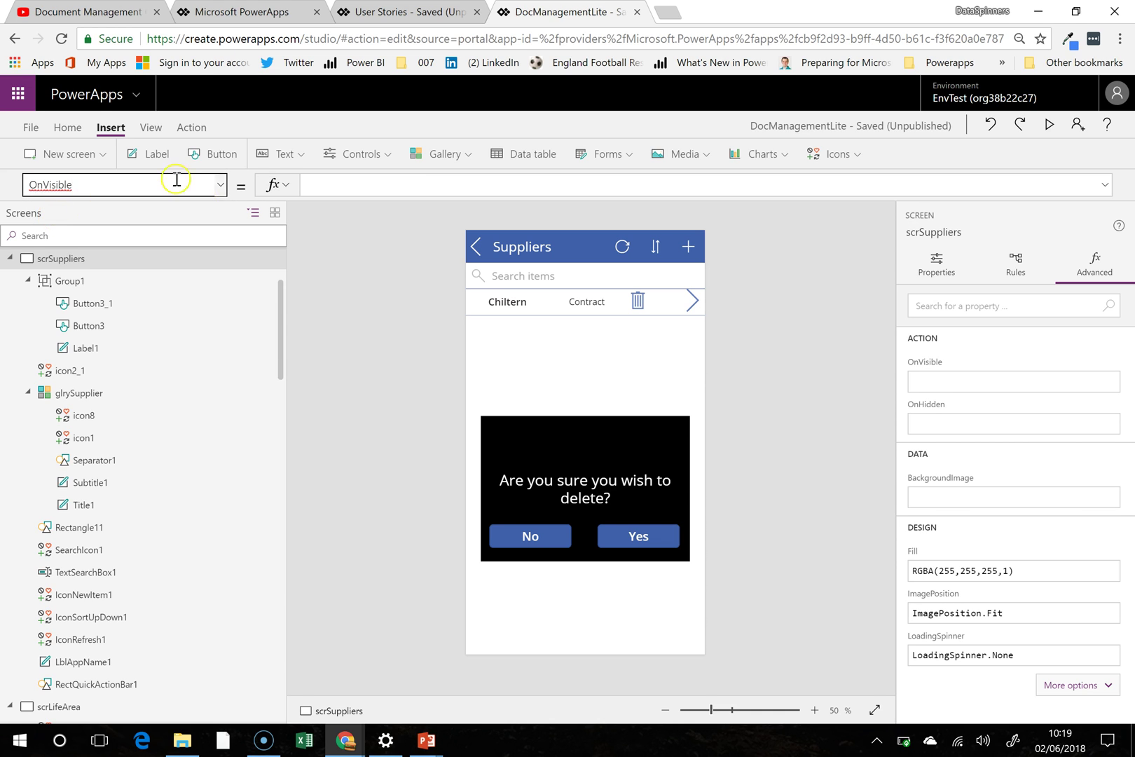
{"action": "left_click", "coordinate": [320, 184]}
{"action": "type", "text": "Set(GVIsVisibleAreYouSure,false)"}
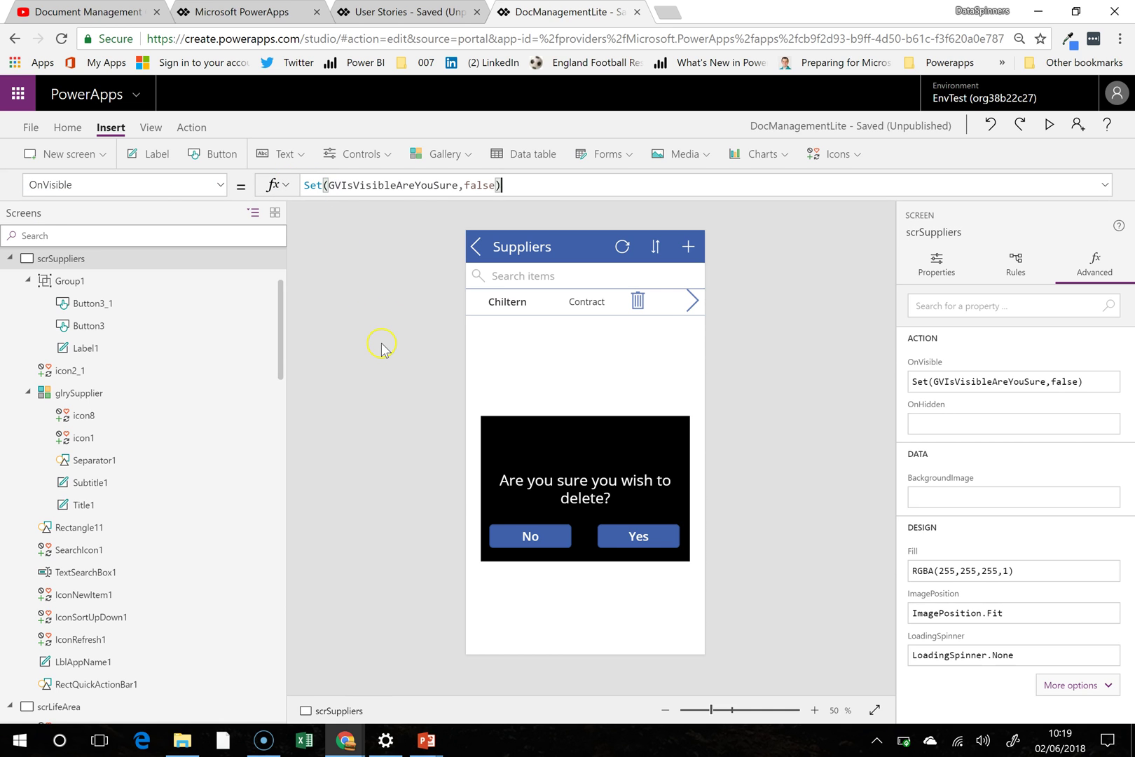
Step: Preview the app and test the confirmation box by moving between Suppliers and Chiltern's Documents, requesting deletion of Chiltern without confirming it
{"action": "left_click", "coordinate": [1049, 124]}
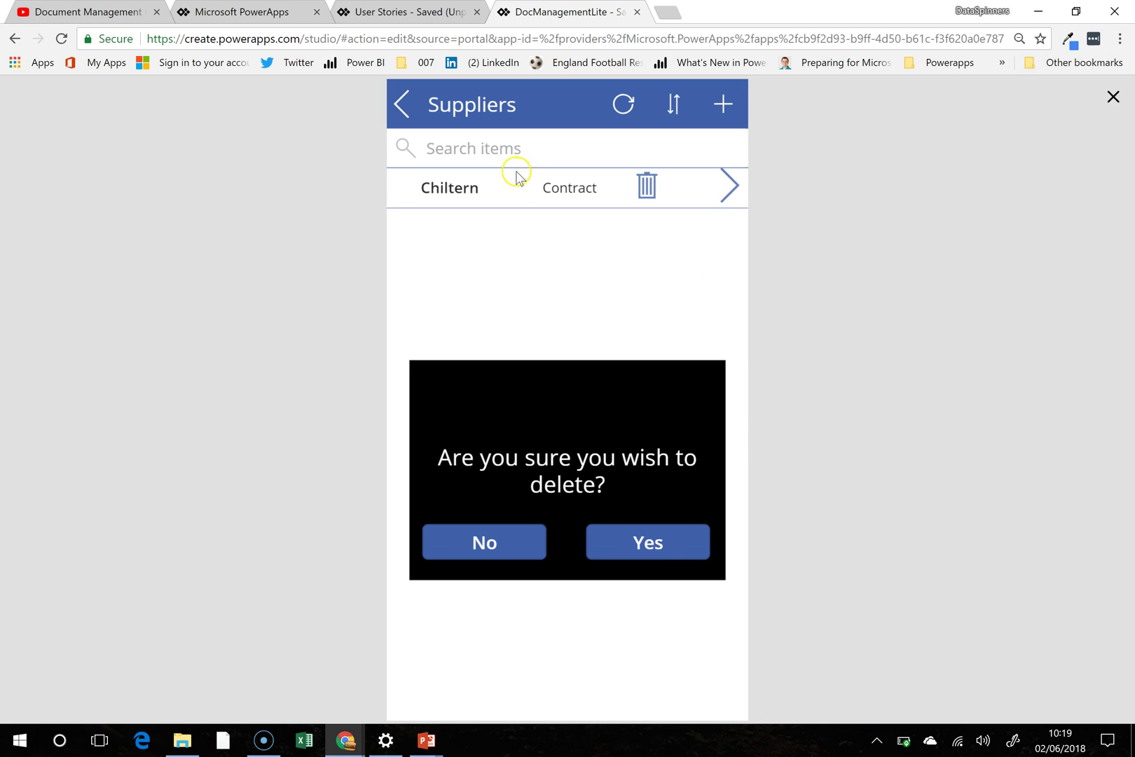
{"action": "left_click", "coordinate": [728, 192]}
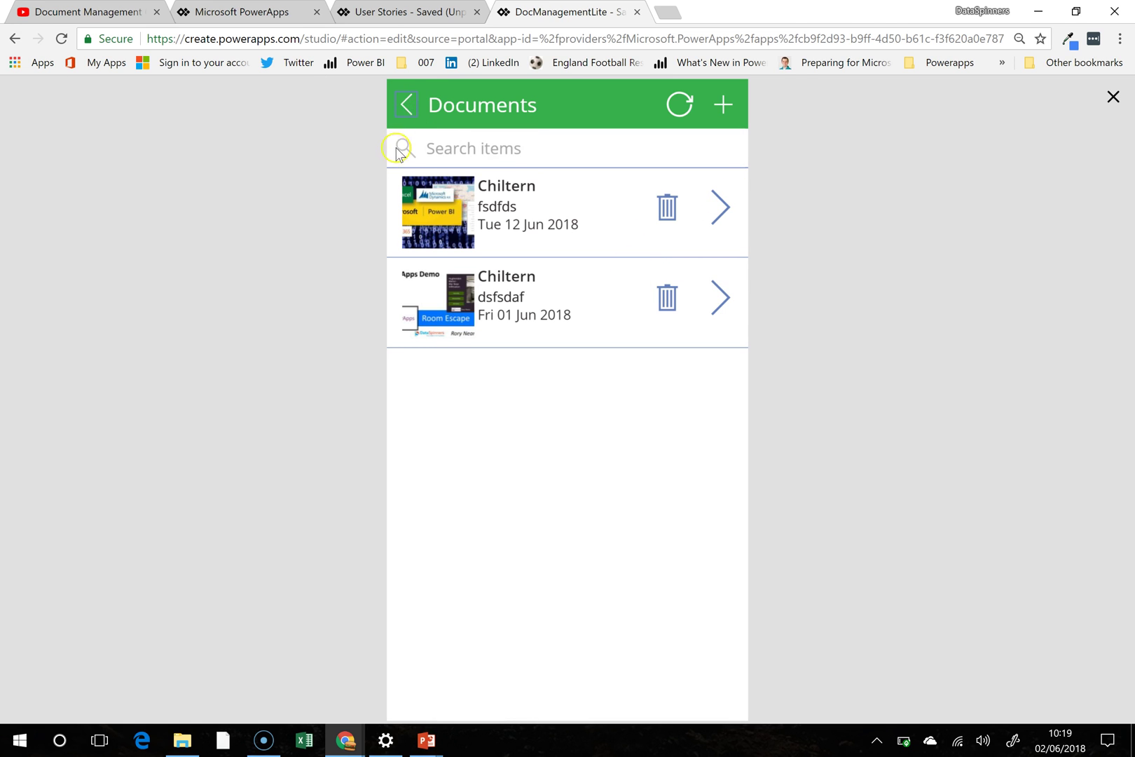
{"action": "left_click", "coordinate": [646, 185]}
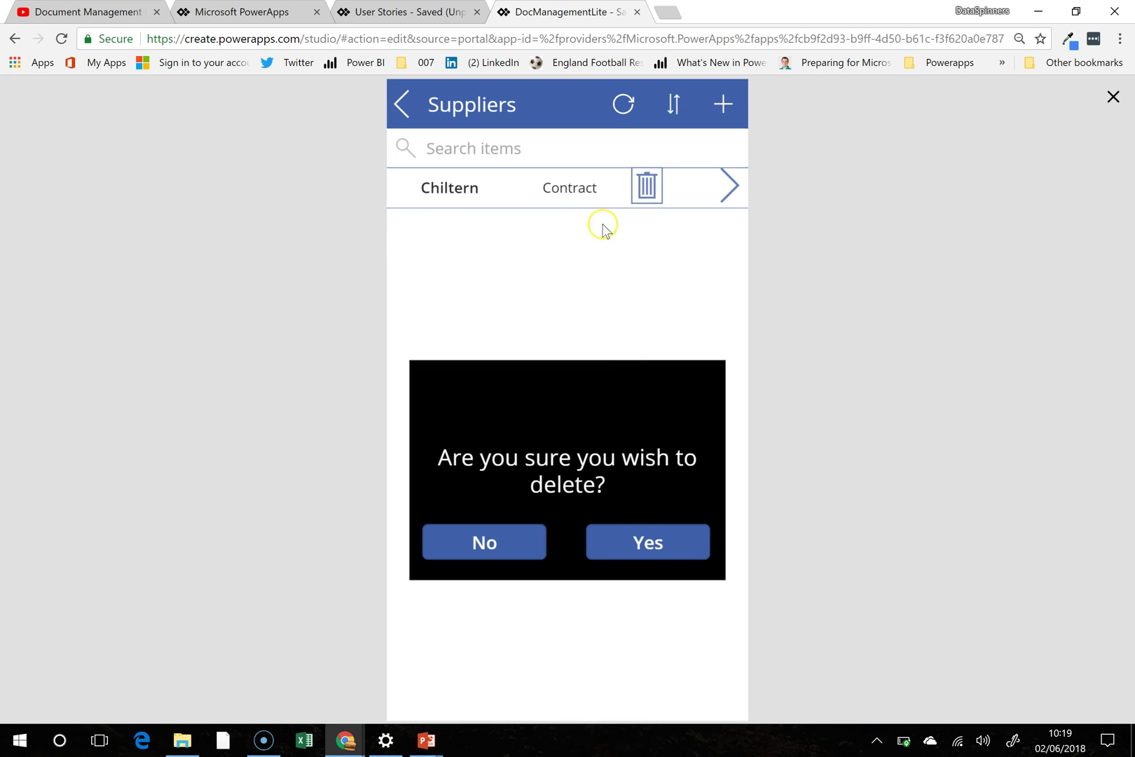
{"action": "left_click", "coordinate": [729, 188]}
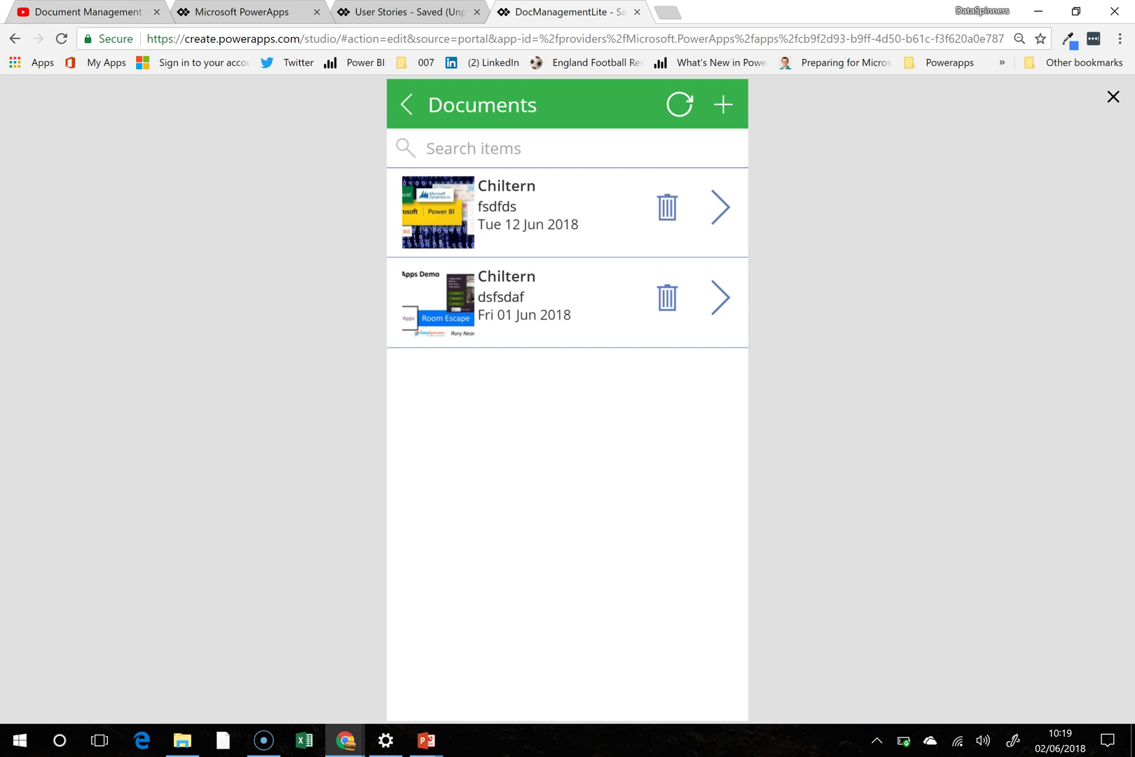
{"action": "left_click", "coordinate": [402, 115]}
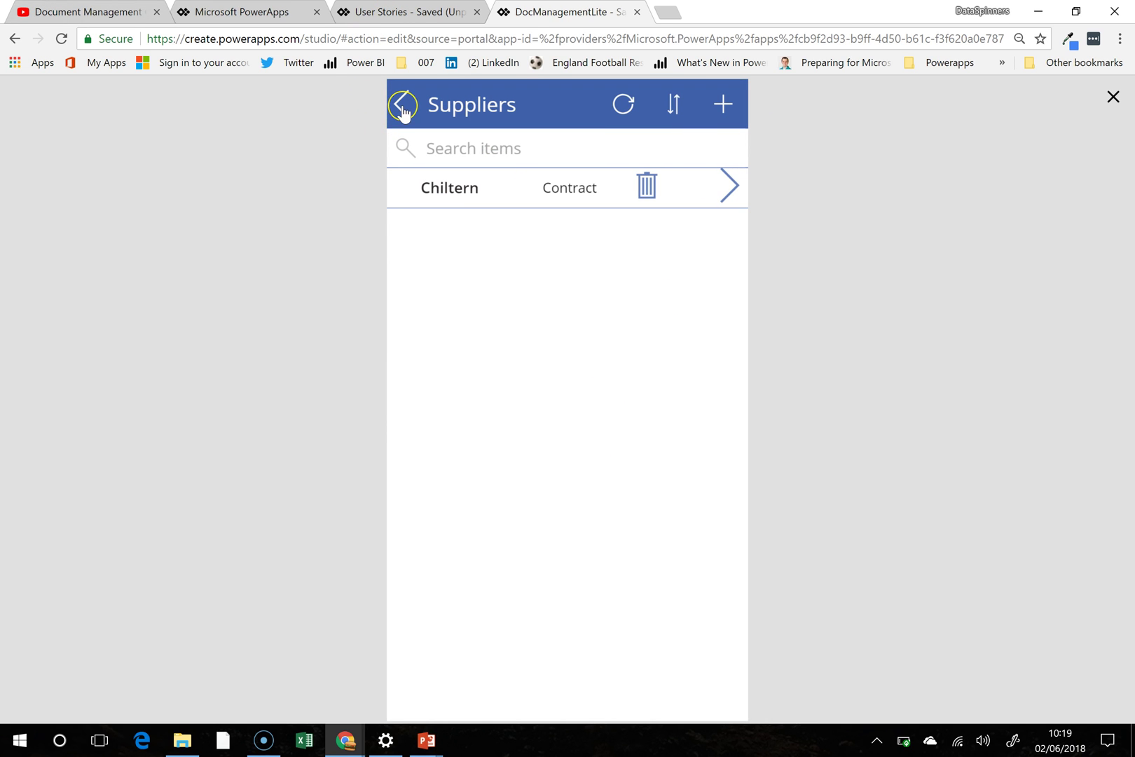
Step: Return to the My Documents start screen, switch the category from Contract to Home, and view its suppliers
{"action": "left_click", "coordinate": [402, 110]}
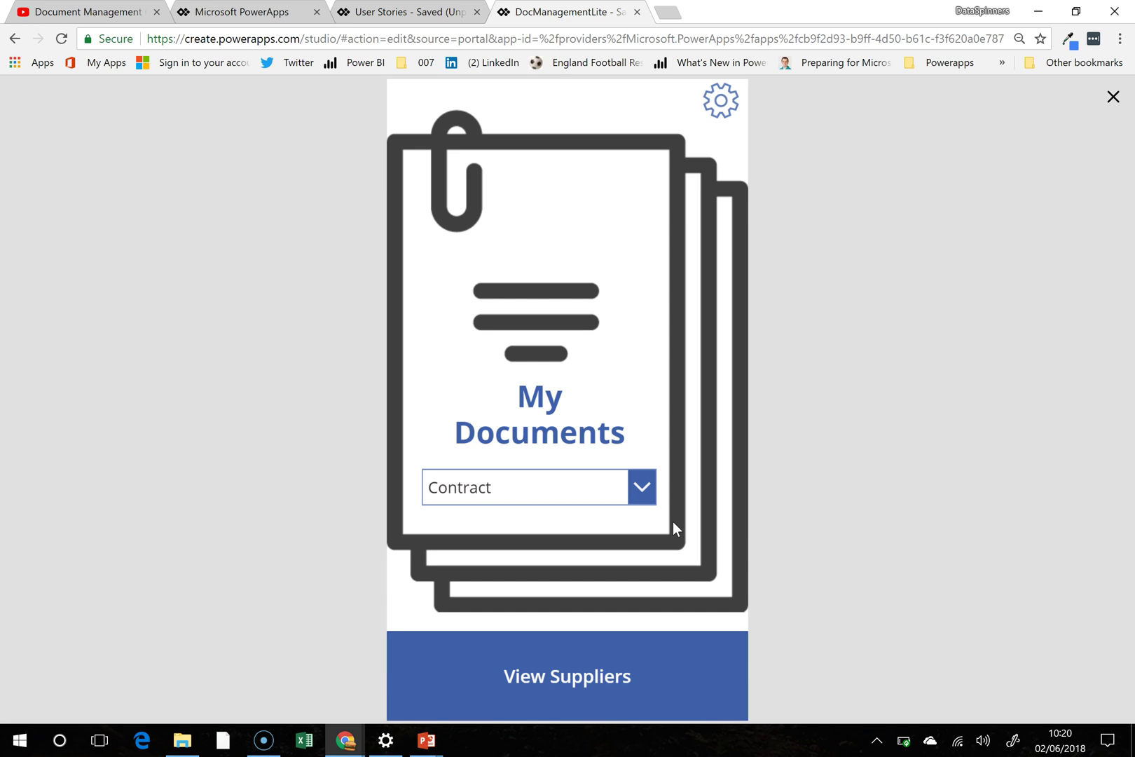
{"action": "left_click", "coordinate": [674, 670]}
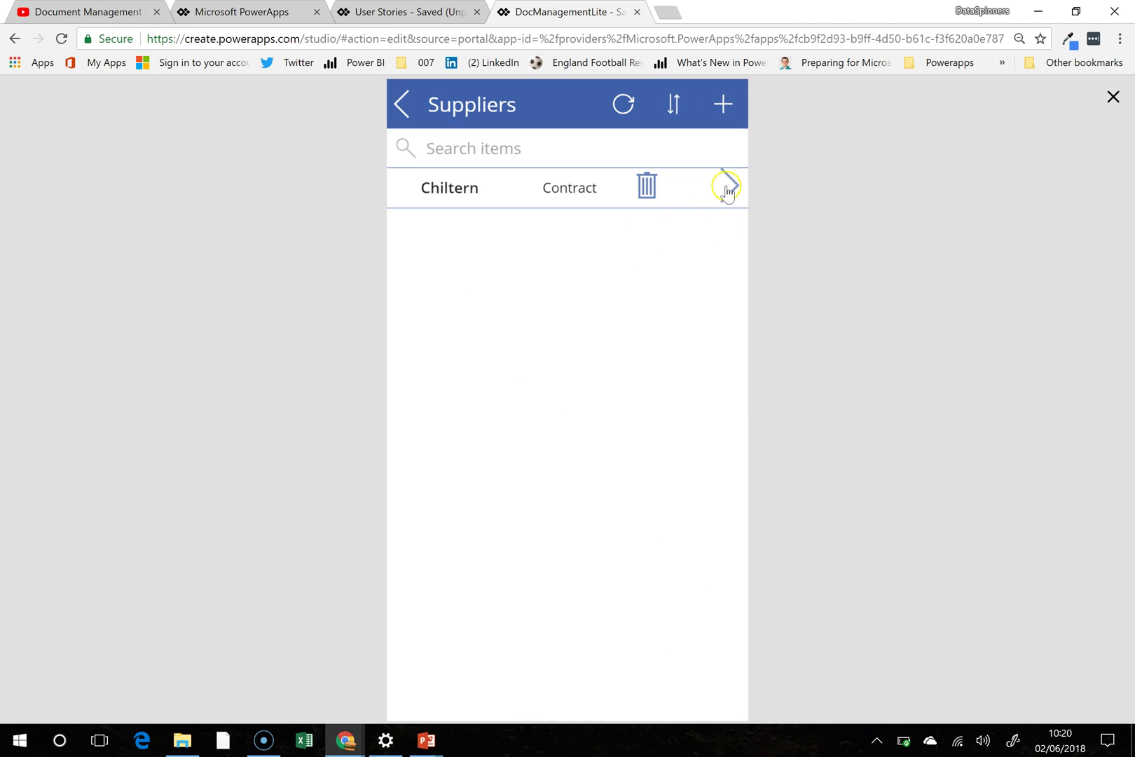
{"action": "left_click", "coordinate": [405, 107]}
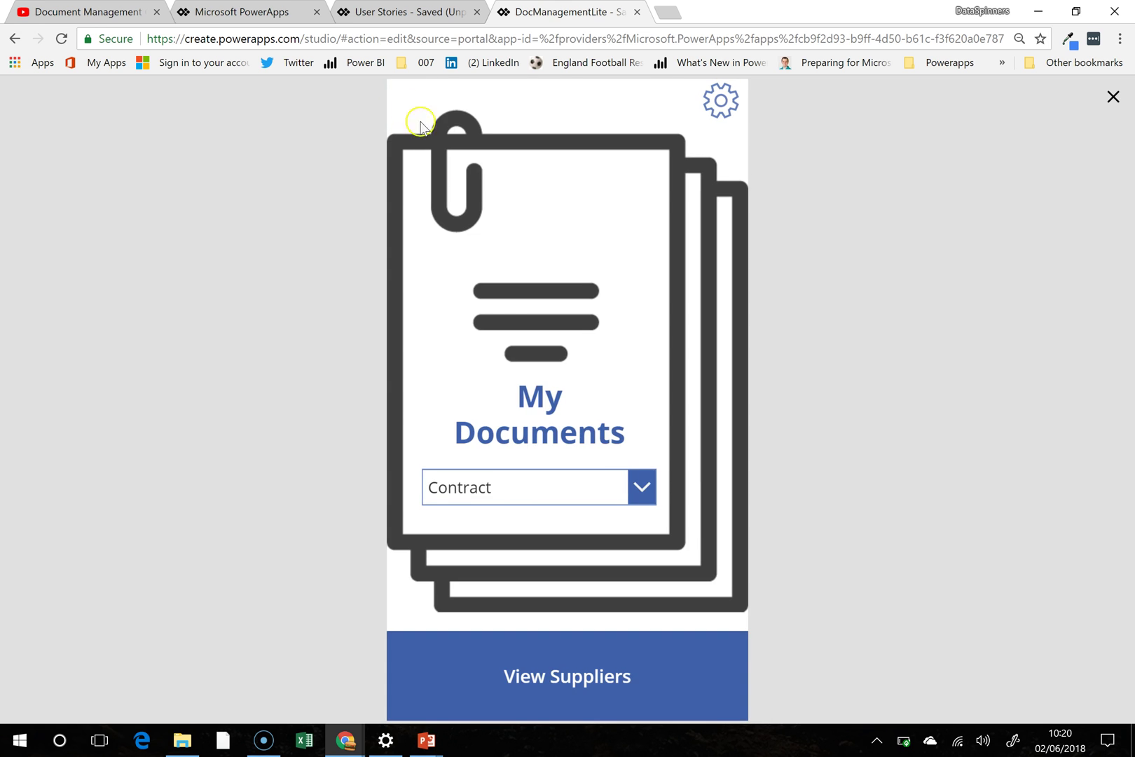
{"action": "left_click", "coordinate": [639, 488]}
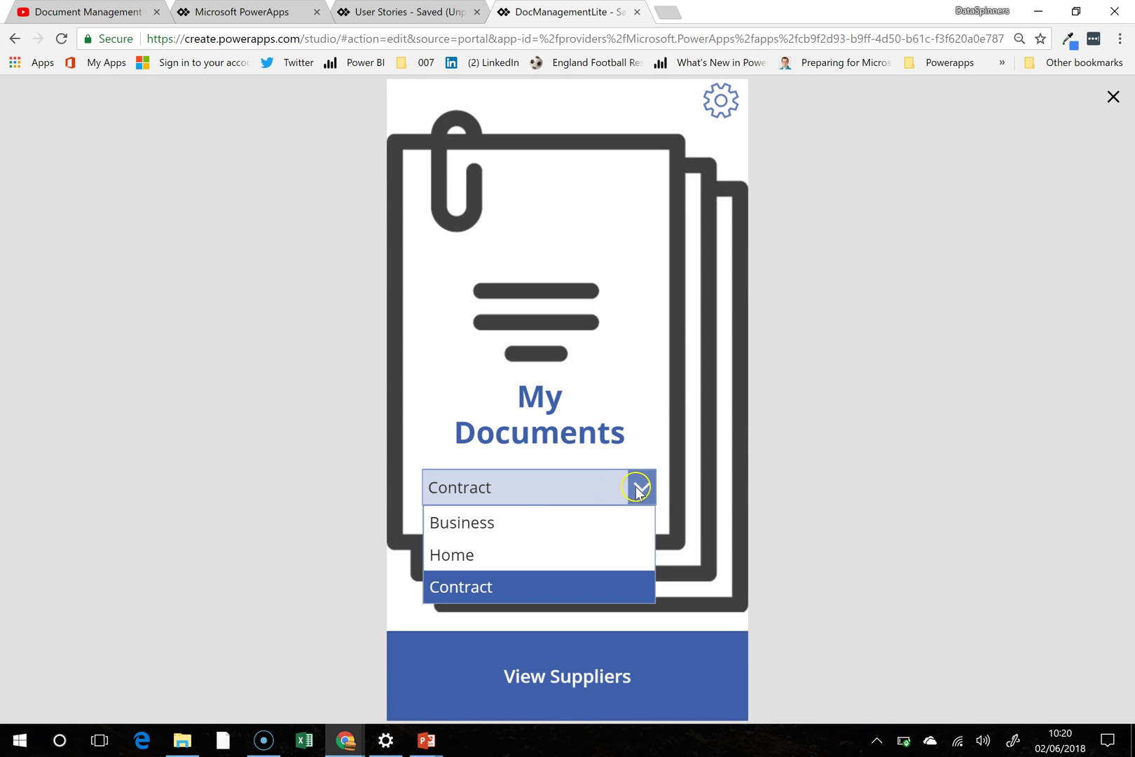
{"action": "left_click", "coordinate": [492, 553]}
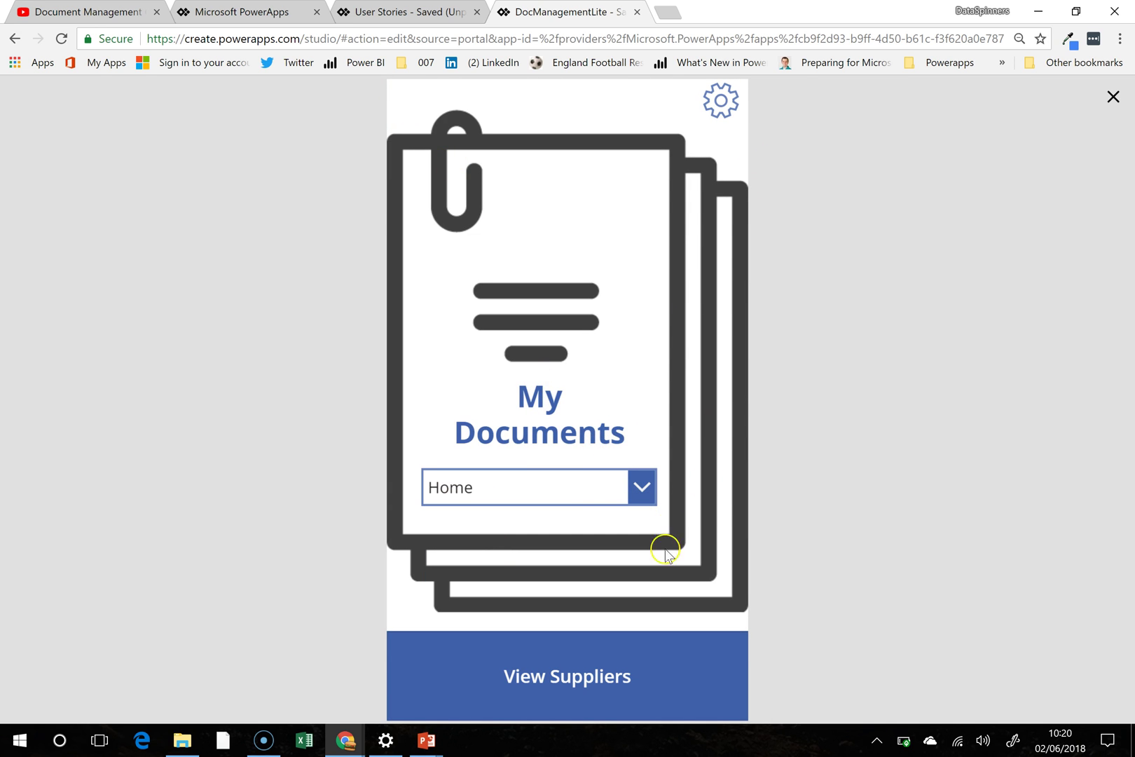
{"action": "left_click", "coordinate": [676, 673]}
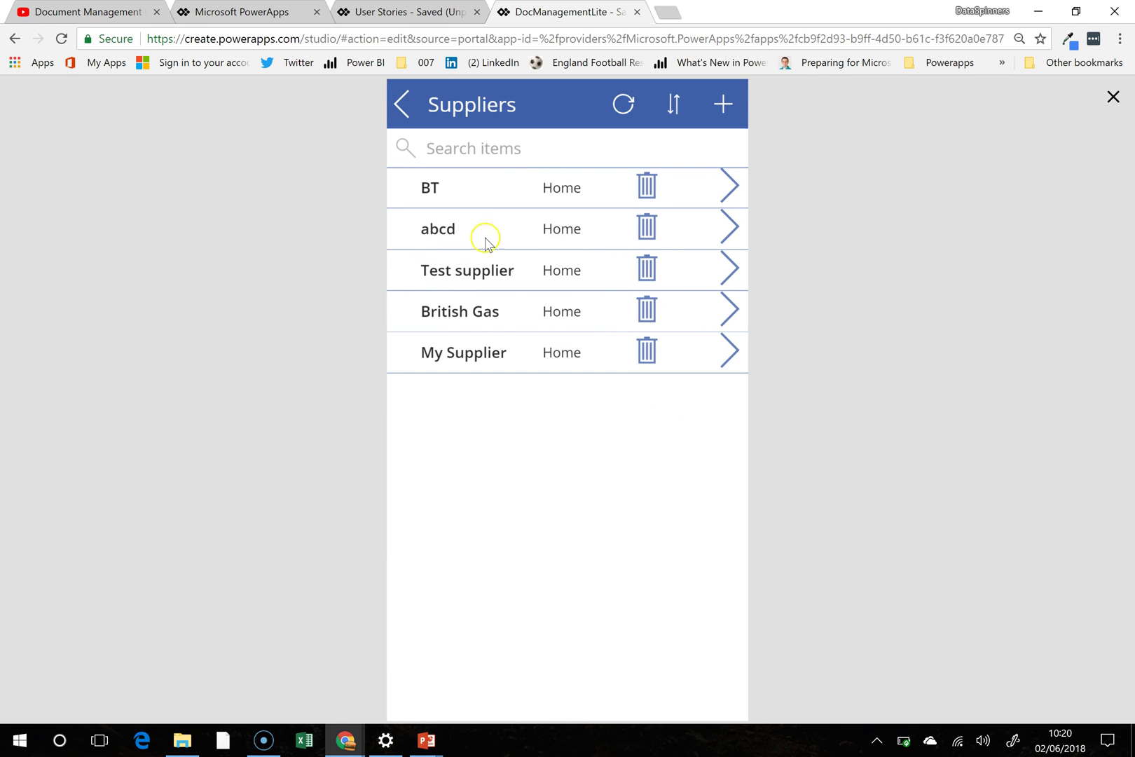
Step: Delete the suppliers abcd, Test supplier and My Supplier from the Home list, confirming each deletion
{"action": "left_click", "coordinate": [647, 230]}
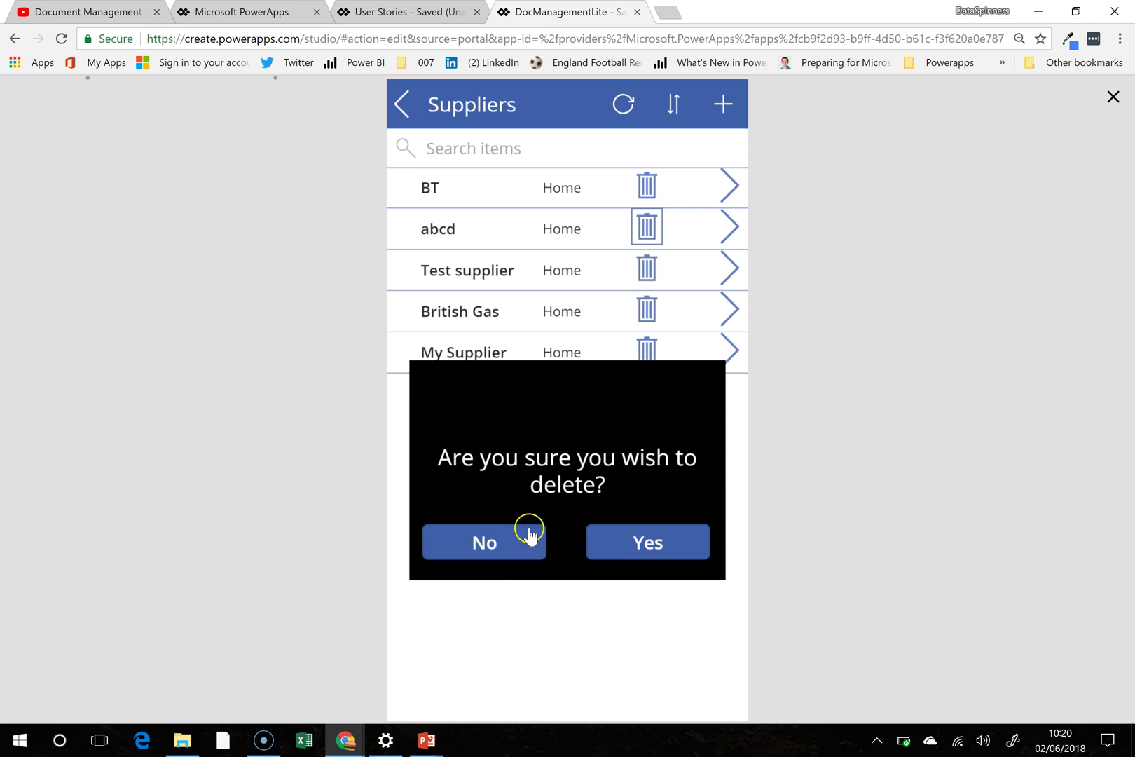
{"action": "left_click", "coordinate": [650, 553]}
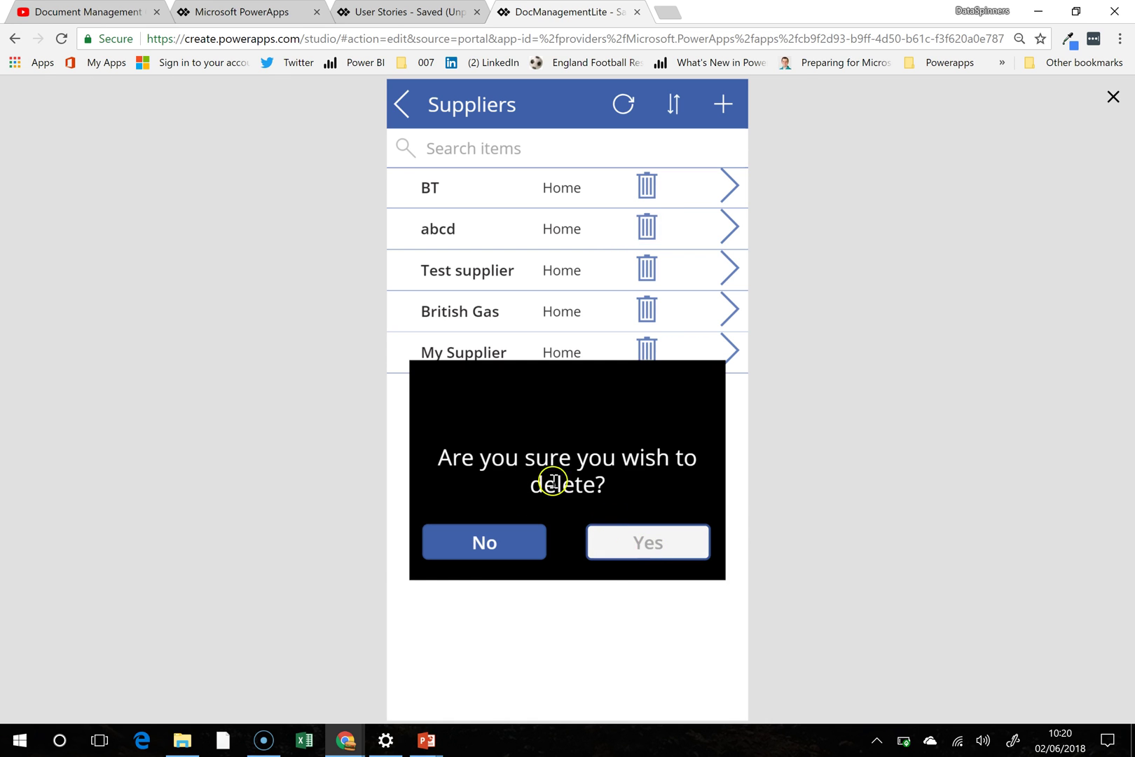
{"action": "left_click", "coordinate": [649, 228]}
{"action": "left_click", "coordinate": [660, 550]}
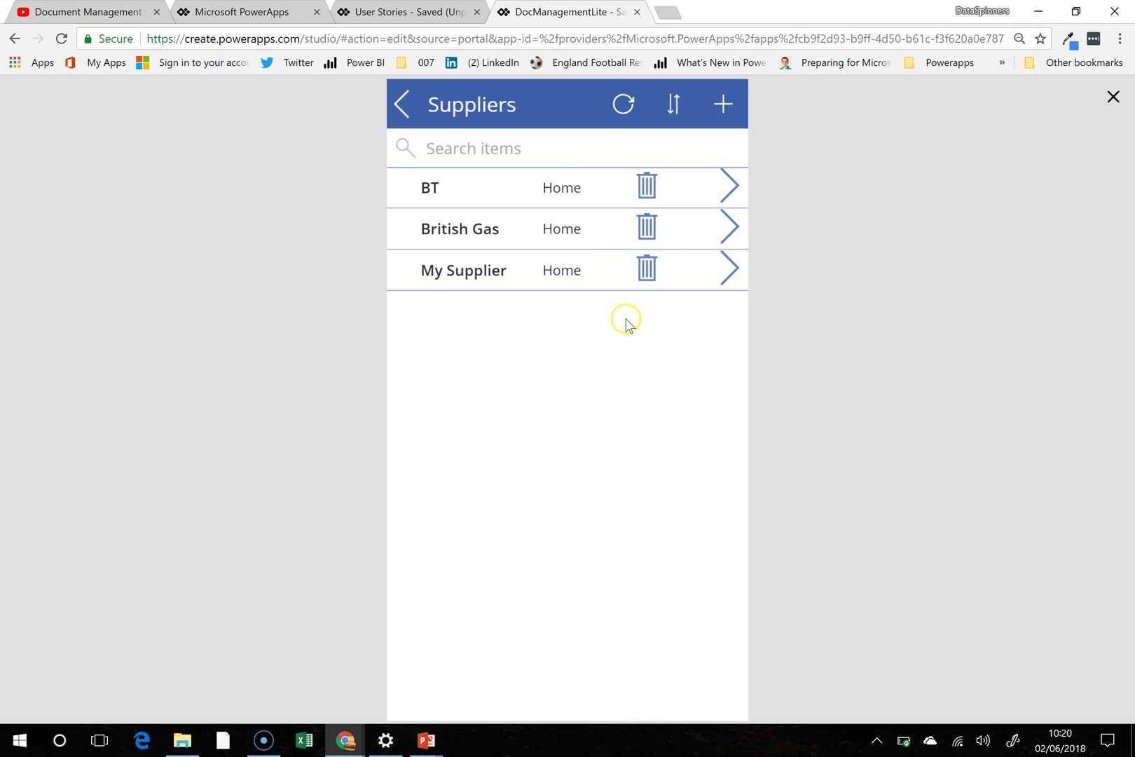
{"action": "left_click", "coordinate": [649, 270]}
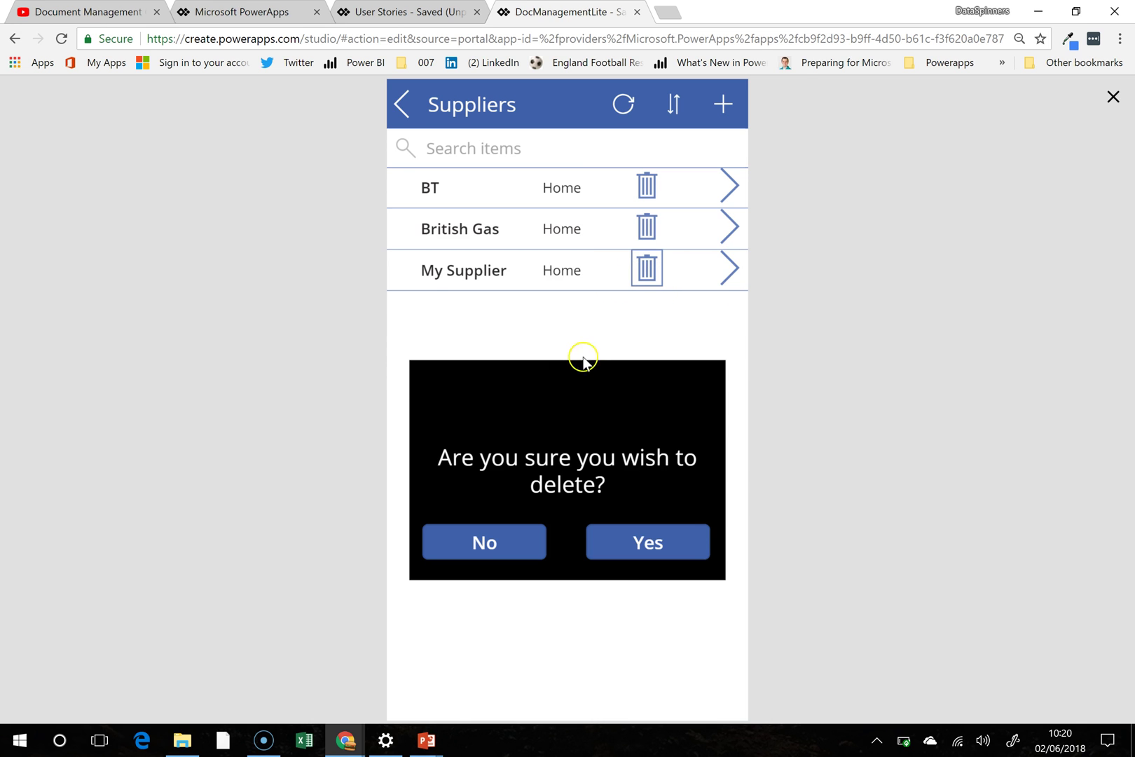
{"action": "left_click", "coordinate": [651, 552]}
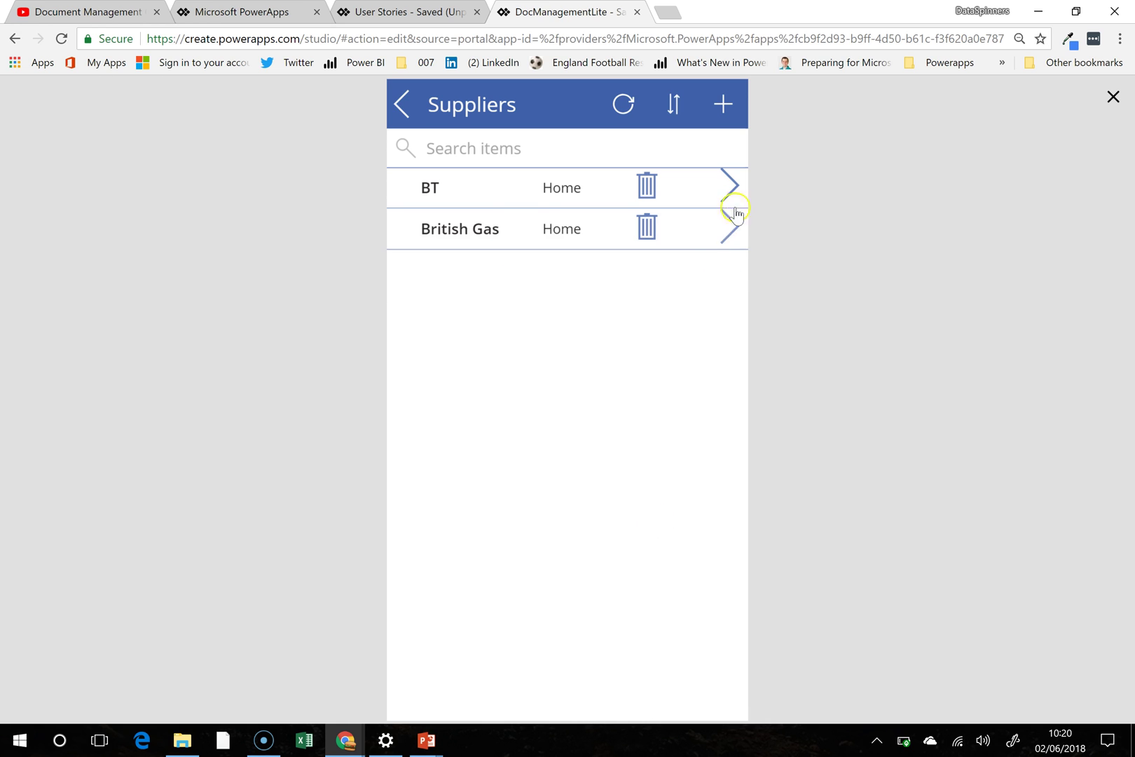
Step: Open the British Gas documents, bring up the Add new document form to check its supplier name, and cancel it
{"action": "left_click", "coordinate": [729, 228]}
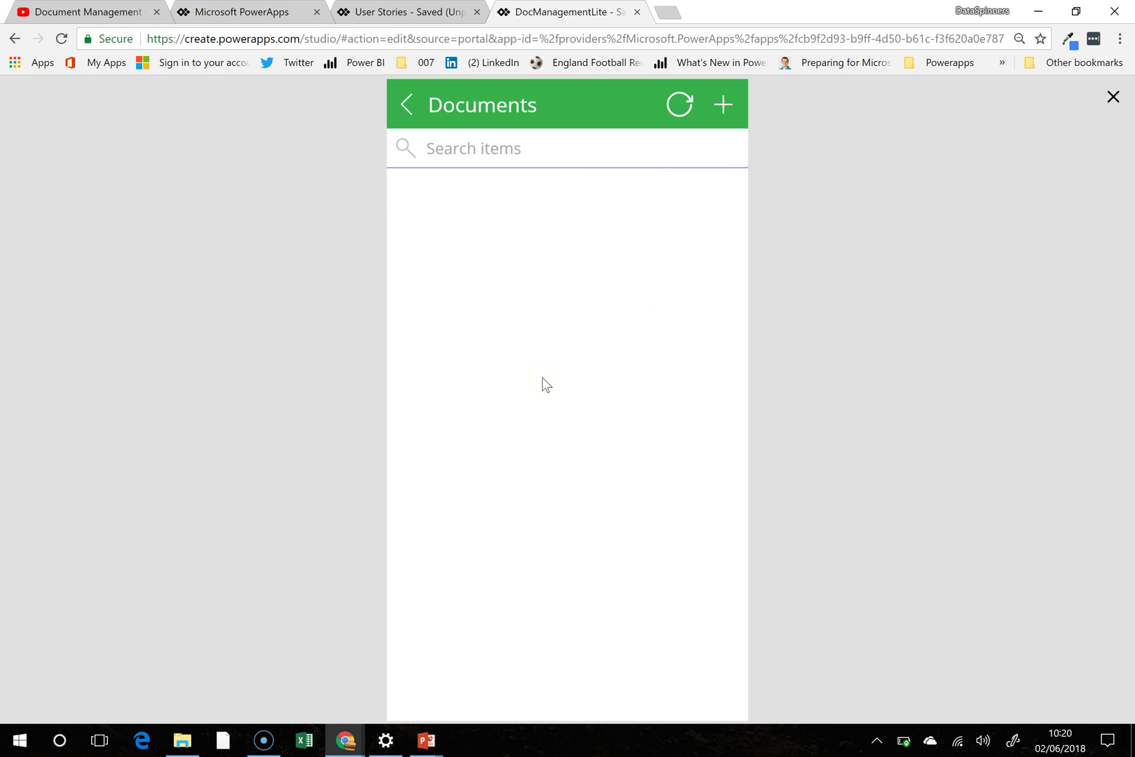
{"action": "left_click", "coordinate": [723, 105]}
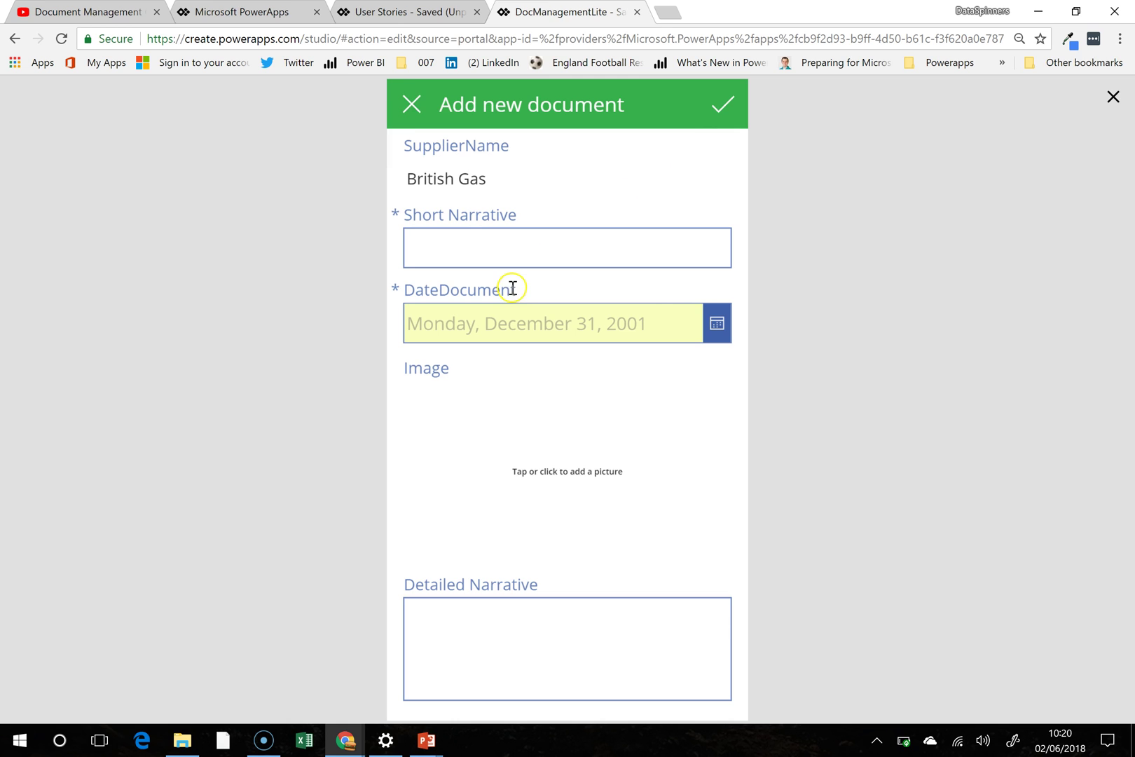
{"action": "left_click", "coordinate": [411, 103]}
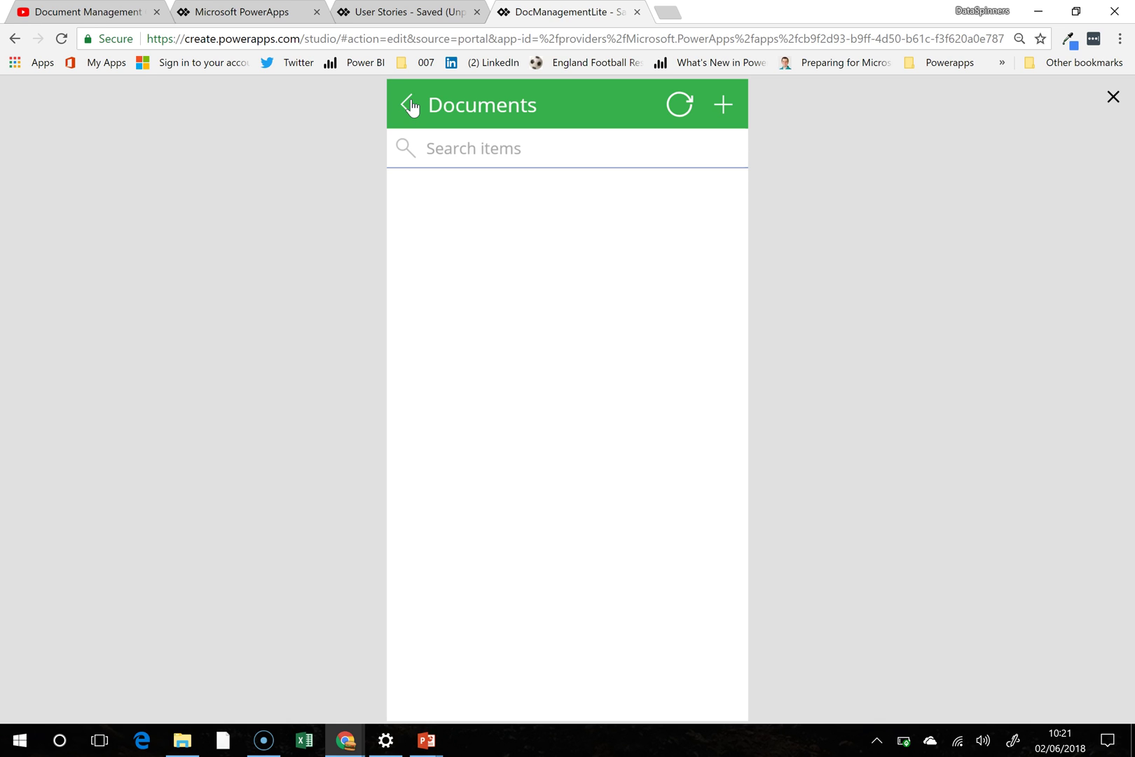
{"action": "left_click", "coordinate": [411, 110]}
{"action": "left_click", "coordinate": [20, 728]}
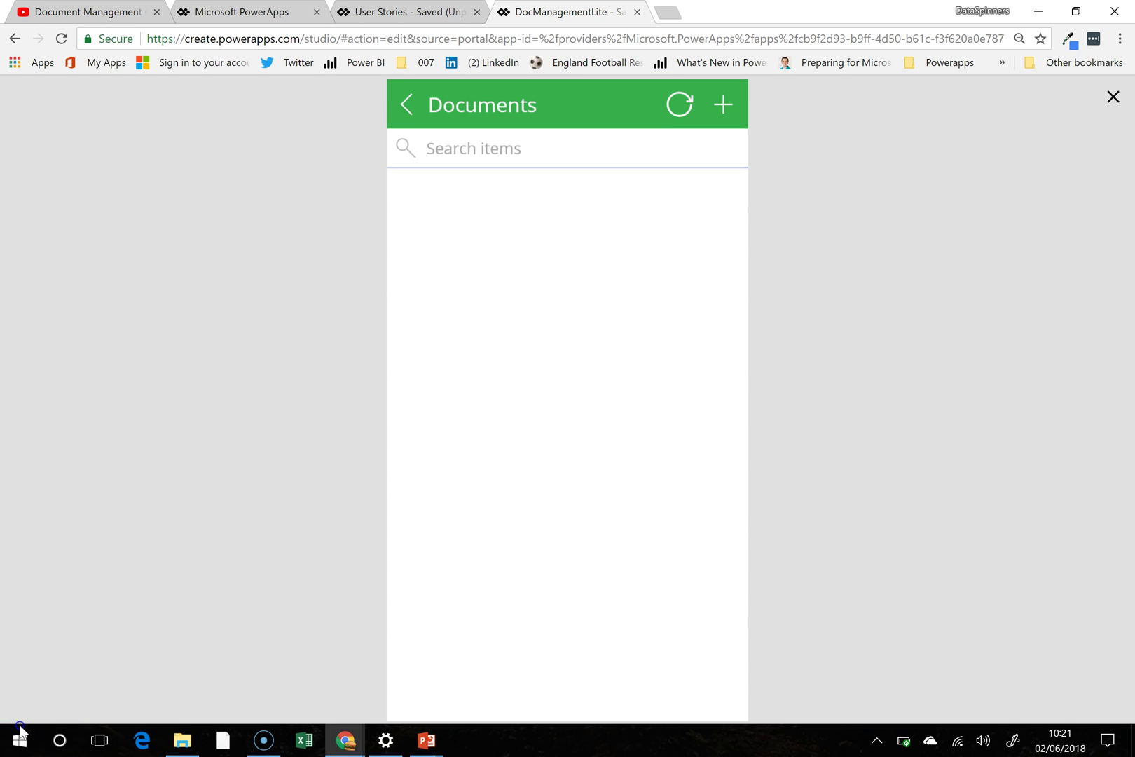